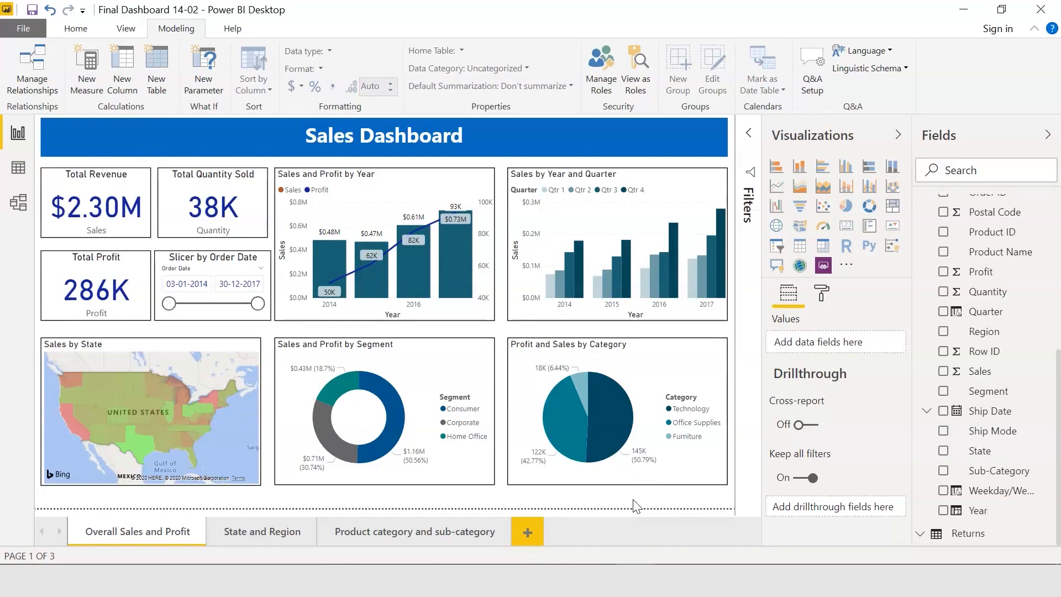
Switch to the Superstore workbook in Excel and examine the column headers of the Orders sheet, from Row ID through Profit
{"action": "left_click", "coordinate": [262, 534]}
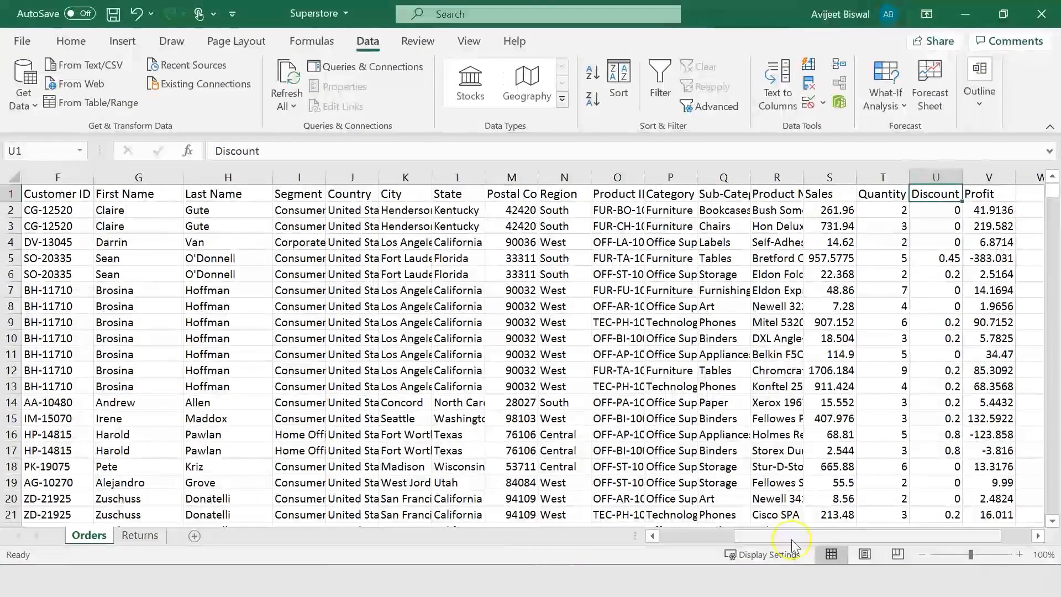
{"action": "left_click_drag", "start_coordinate": [773, 536], "coordinate": [675, 538]}
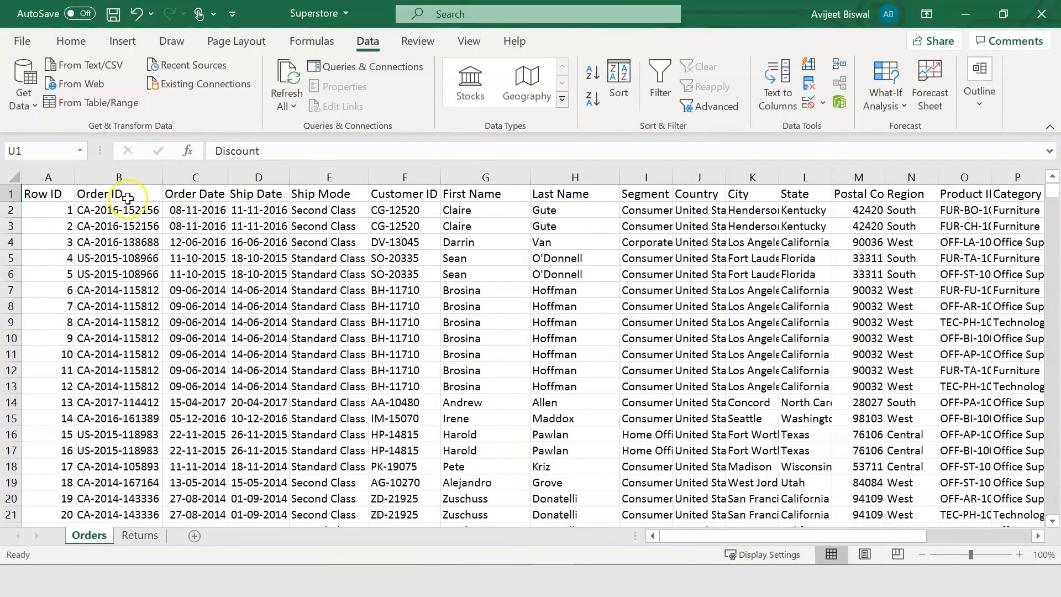
{"action": "key", "text": "Up"}
{"action": "key", "text": "Right"}
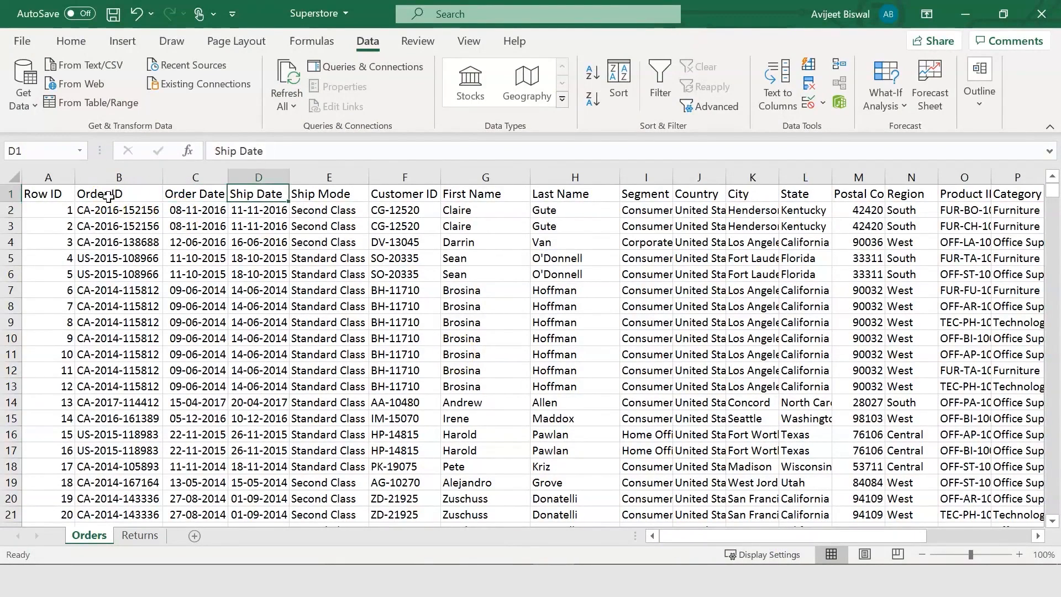
{"action": "key", "text": "Right"}
{"action": "key", "text": "Left"}
{"action": "key", "text": "Right"}
{"action": "key", "text": "Right"}
{"action": "key", "text": "Right"}
{"action": "key", "text": "Right"}
{"action": "key", "text": "Right"}
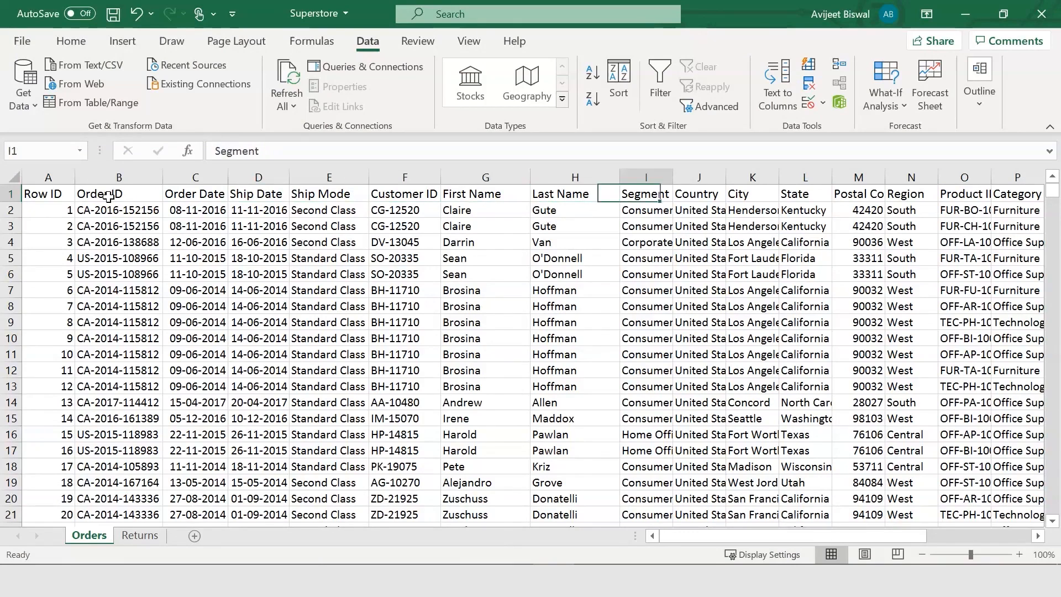
{"action": "key", "text": "Down"}
{"action": "key", "text": "Up"}
{"action": "key", "text": "Right"}
{"action": "key", "text": "Right"}
{"action": "key", "text": "Right"}
{"action": "key", "text": "Right"}
{"action": "key", "text": "Right"}
{"action": "key", "text": "Right"}
{"action": "key", "text": "Right"}
{"action": "key", "text": "Right"}
{"action": "key", "text": "Right"}
{"action": "key", "text": "Right"}
{"action": "key", "text": "Right"}
{"action": "key", "text": "Right"}
{"action": "key", "text": "Right"}
{"action": "key", "text": "Left"}
{"action": "key", "text": "Left"}
{"action": "key", "text": "Left"}
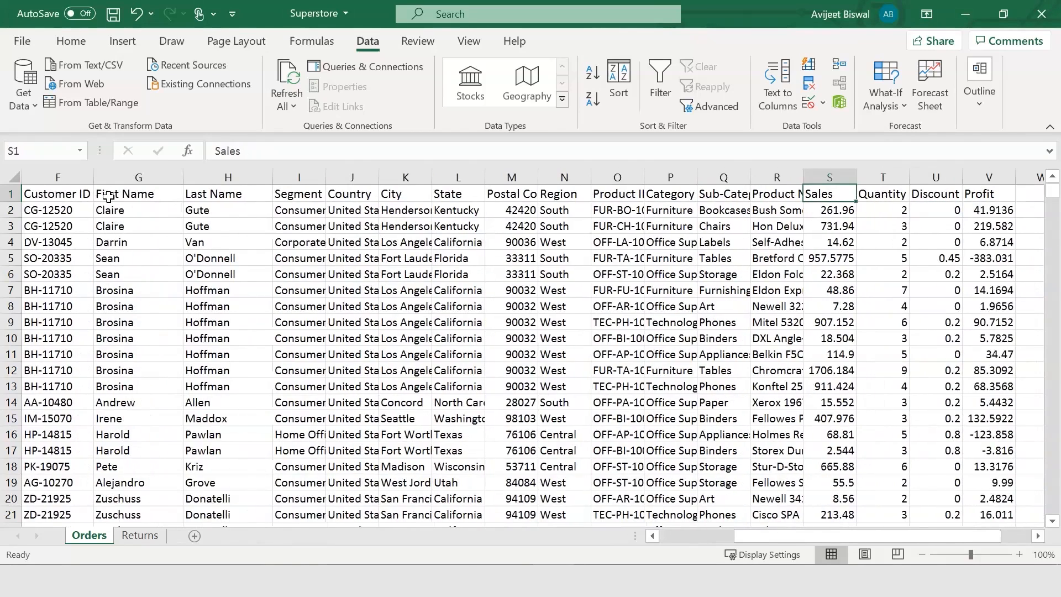
{"action": "key", "text": "Left"}
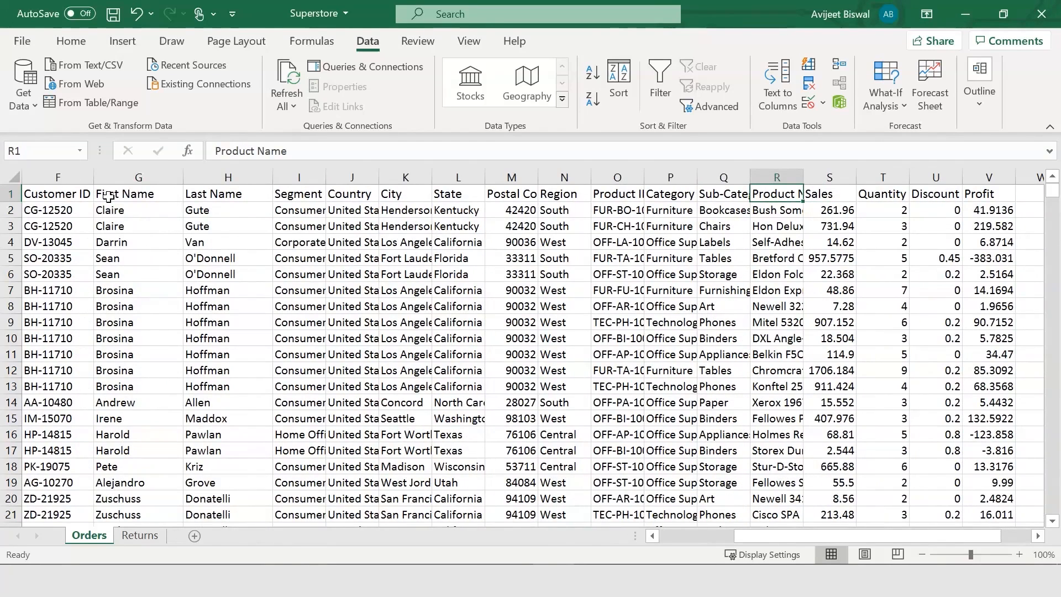
{"action": "key", "text": "Right"}
{"action": "key", "text": "Right"}
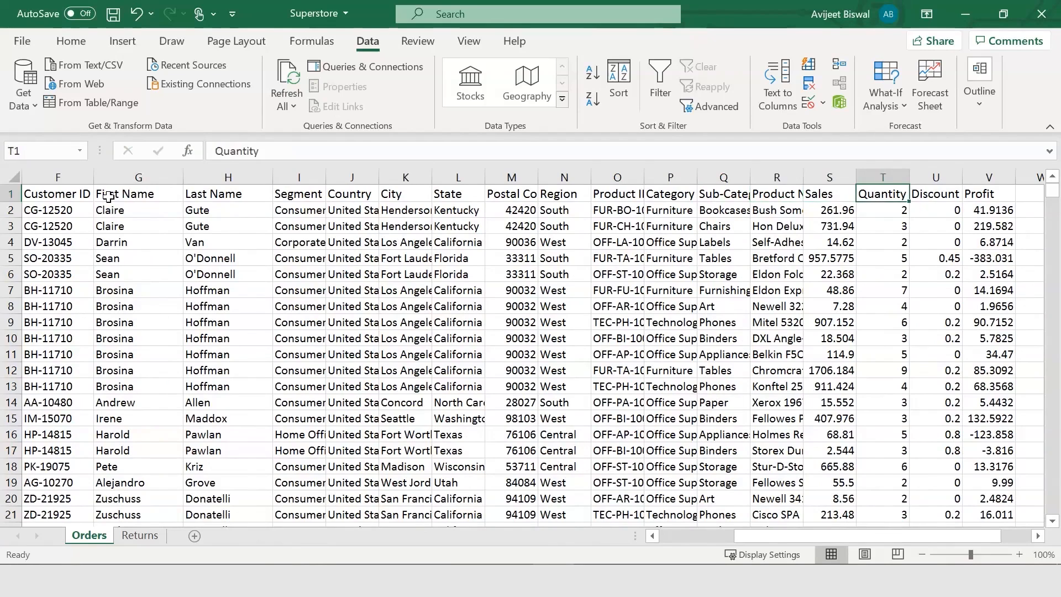
{"action": "key", "text": "Right"}
{"action": "key", "text": "Right"}
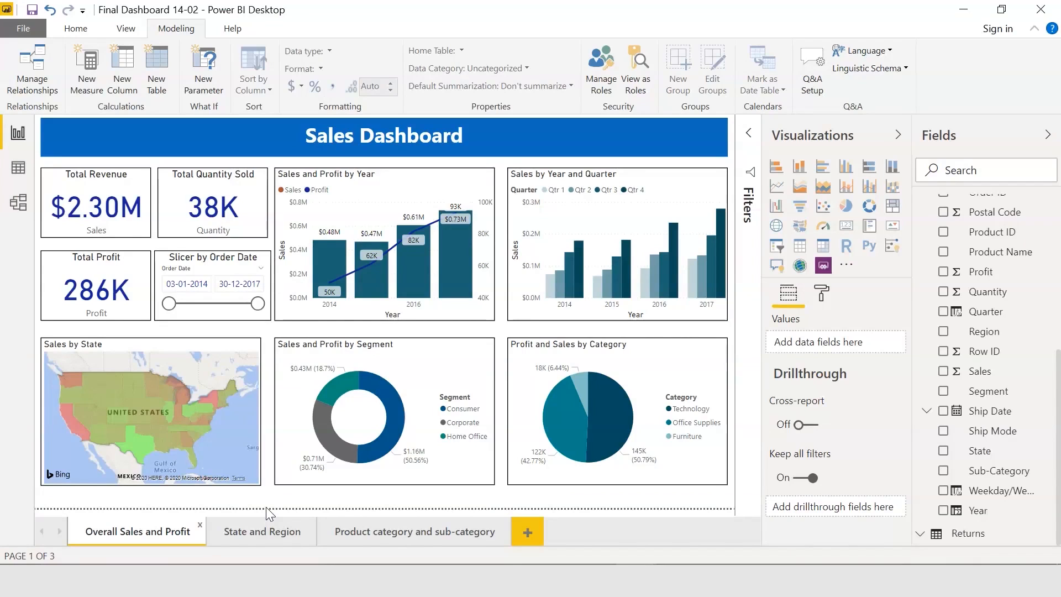
Switch to Power BI Desktop, create a new blank report and dismiss its start screen
{"action": "left_click", "coordinate": [23, 28]}
{"action": "left_click", "coordinate": [40, 57]}
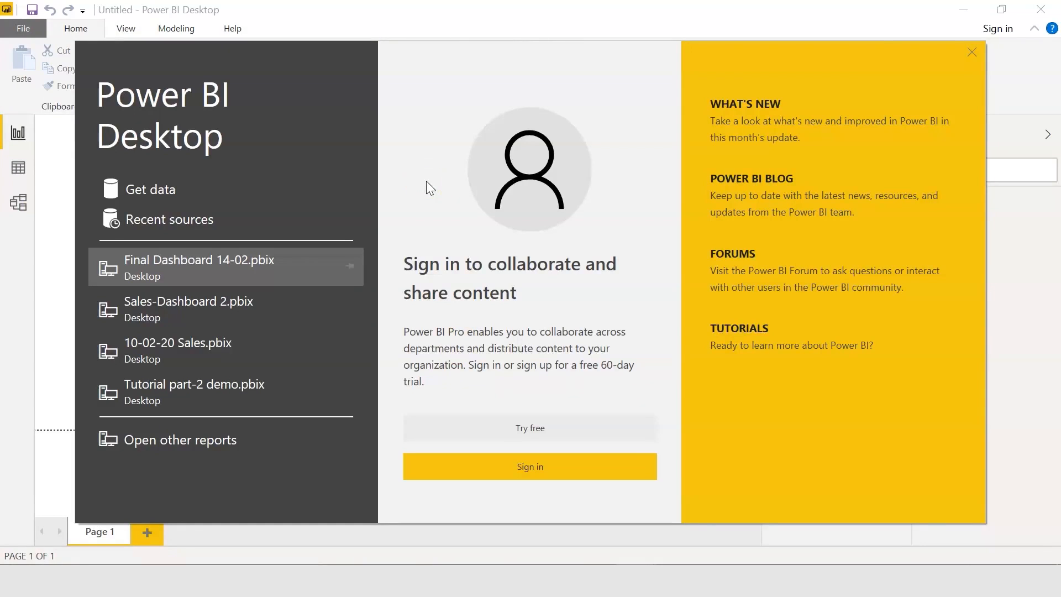
{"action": "left_click", "coordinate": [972, 52]}
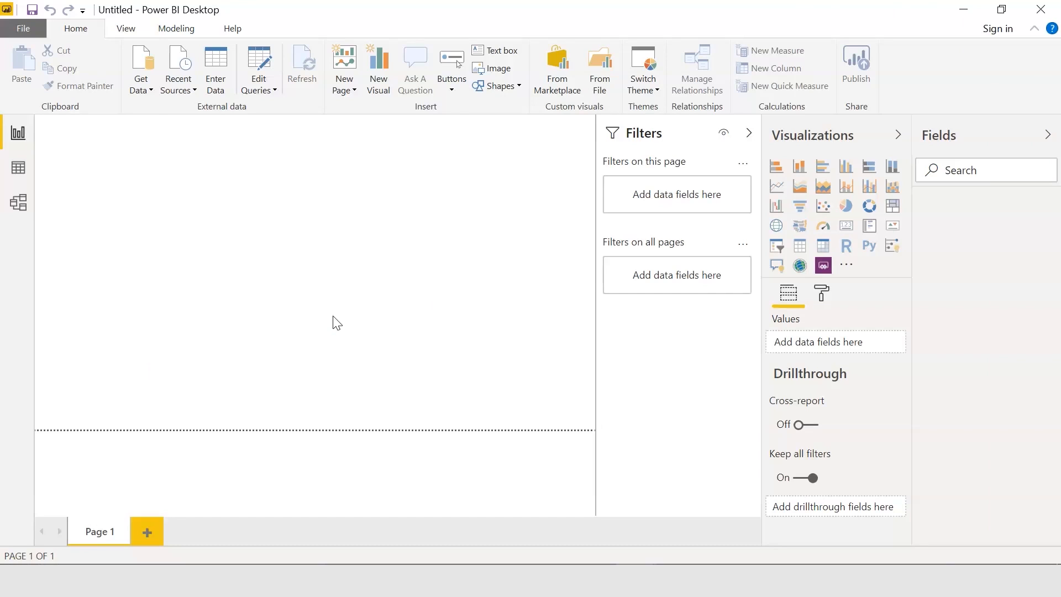
Import the Superstore Excel workbook from the Desktop and load its Orders sheet into the report
{"action": "left_click", "coordinate": [152, 92]}
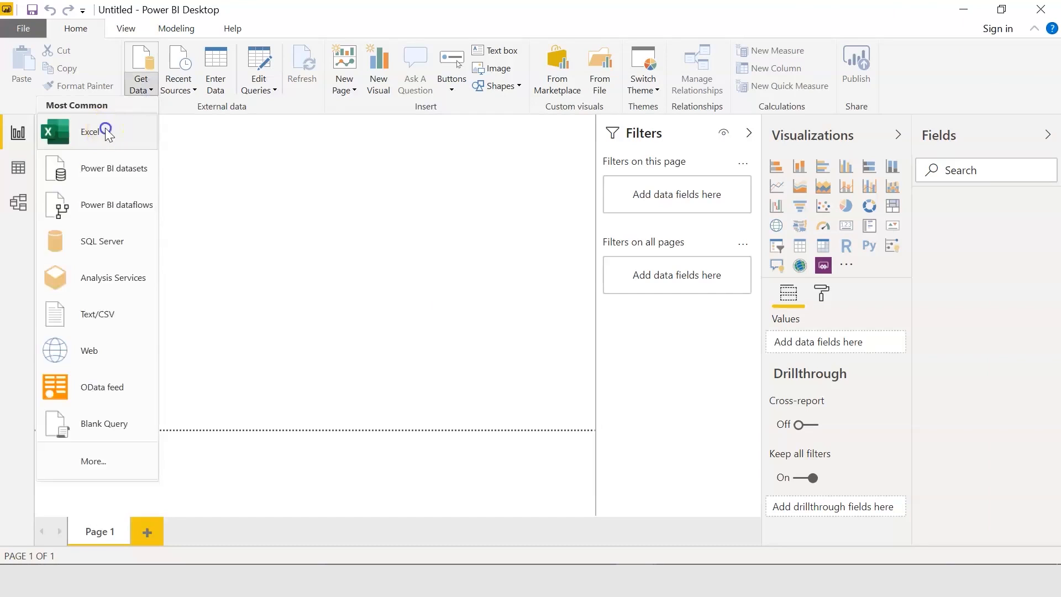
{"action": "left_click", "coordinate": [106, 131]}
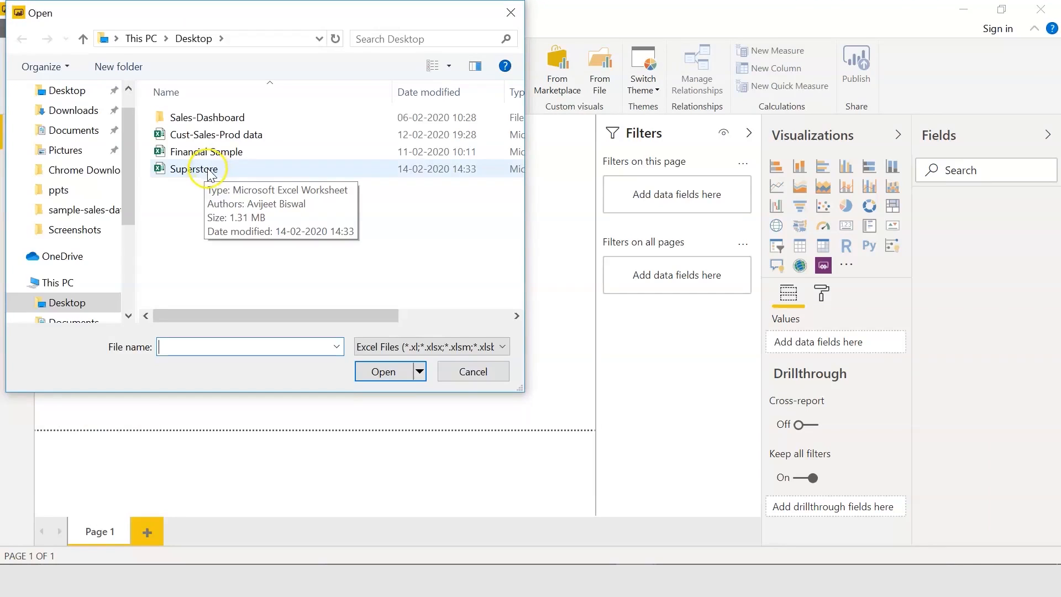
{"action": "left_click", "coordinate": [210, 171]}
{"action": "left_click", "coordinate": [381, 373]}
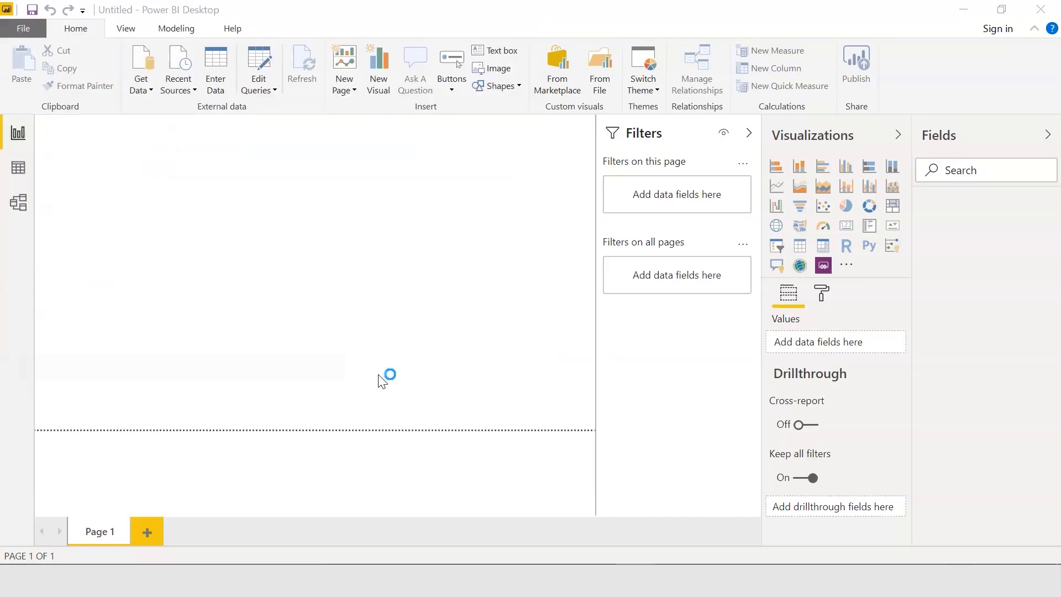
{"action": "left_click", "coordinate": [217, 137]}
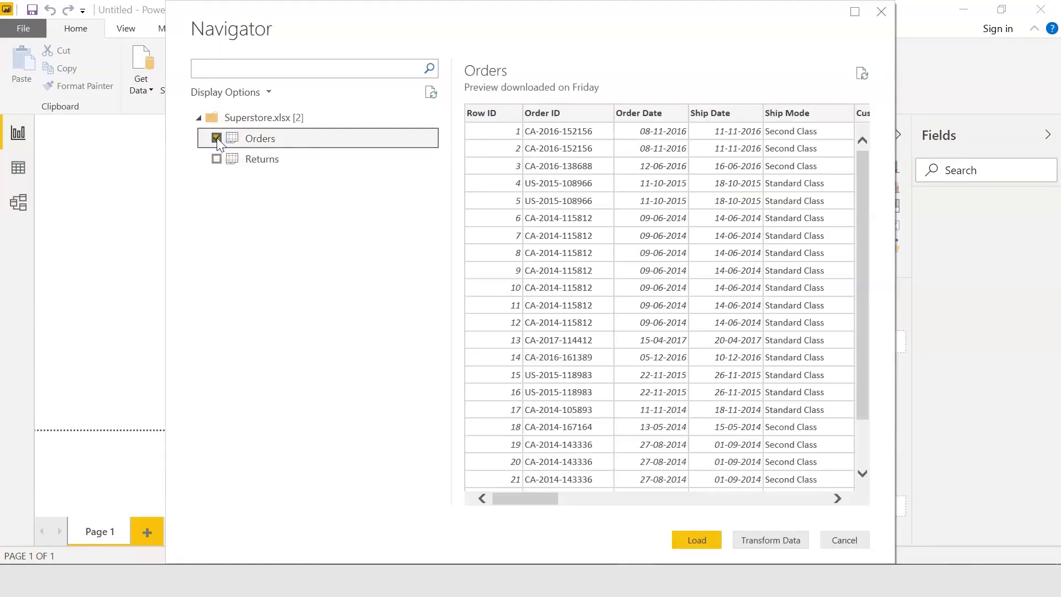
{"action": "left_click_drag", "start_coordinate": [534, 498], "coordinate": [812, 497]}
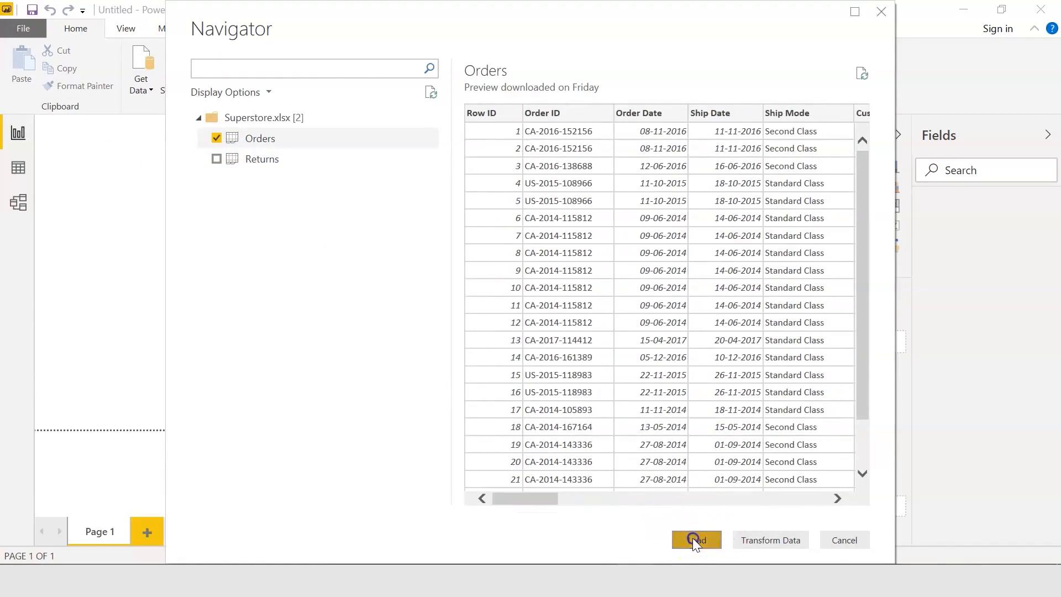
{"action": "left_click", "coordinate": [692, 538]}
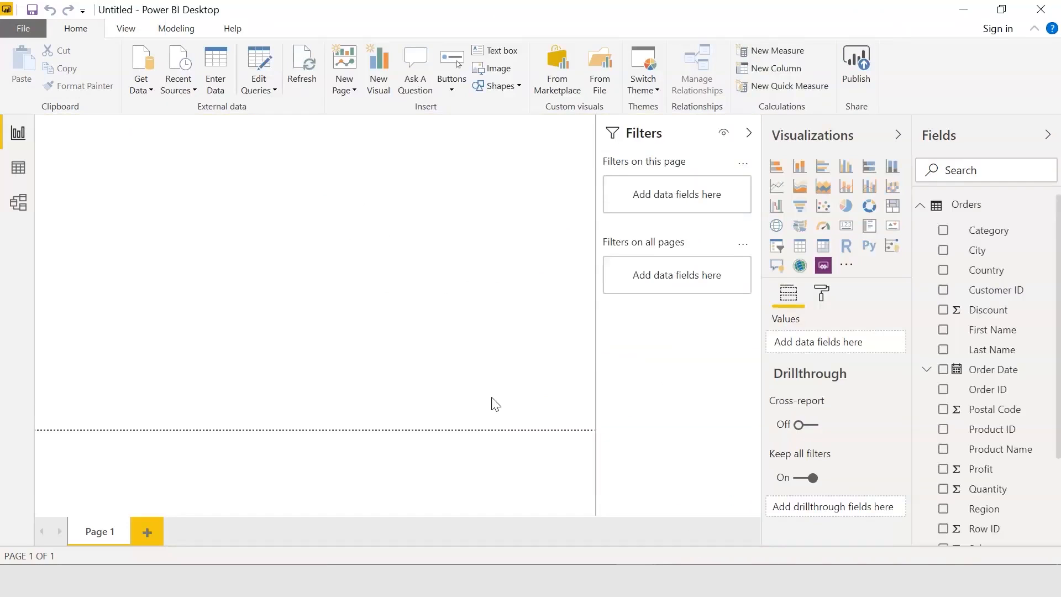
Show the Orders table in Data view and set the Order Date column's date format to *14-03-2001 (dd-MM-yyyy)
{"action": "left_click", "coordinate": [22, 176]}
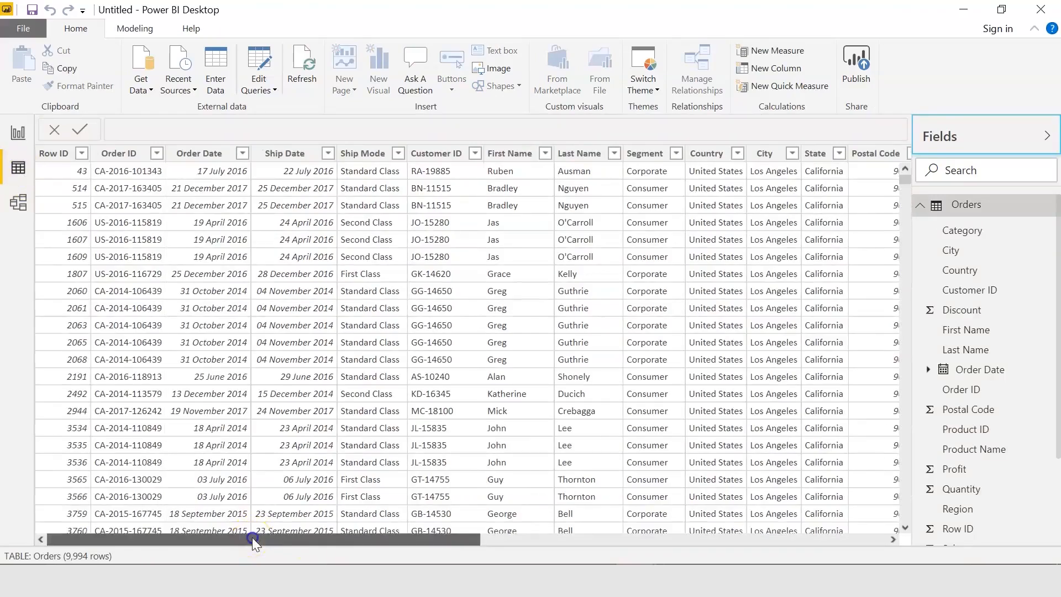
{"action": "left_click_drag", "start_coordinate": [257, 539], "coordinate": [427, 544]}
{"action": "left_click_drag", "start_coordinate": [428, 544], "coordinate": [486, 544]}
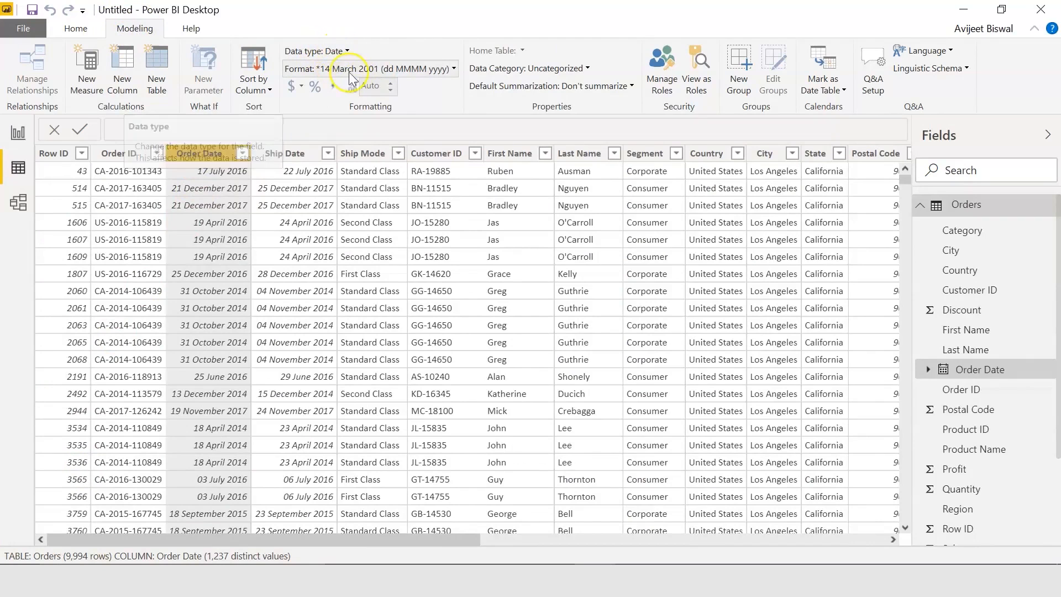
{"action": "left_click", "coordinate": [454, 69]}
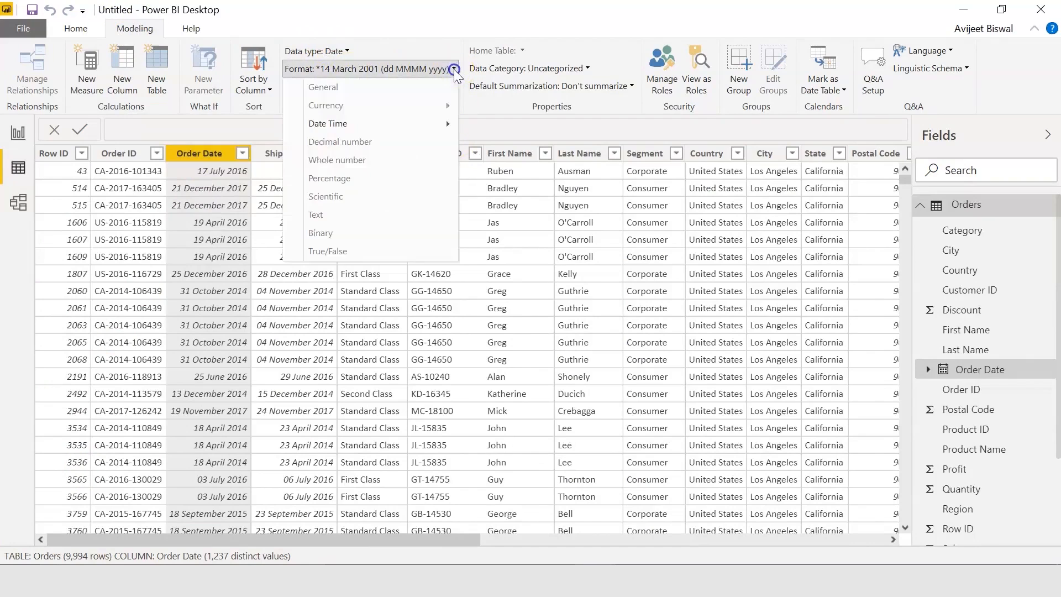
{"action": "left_click", "coordinate": [424, 121]}
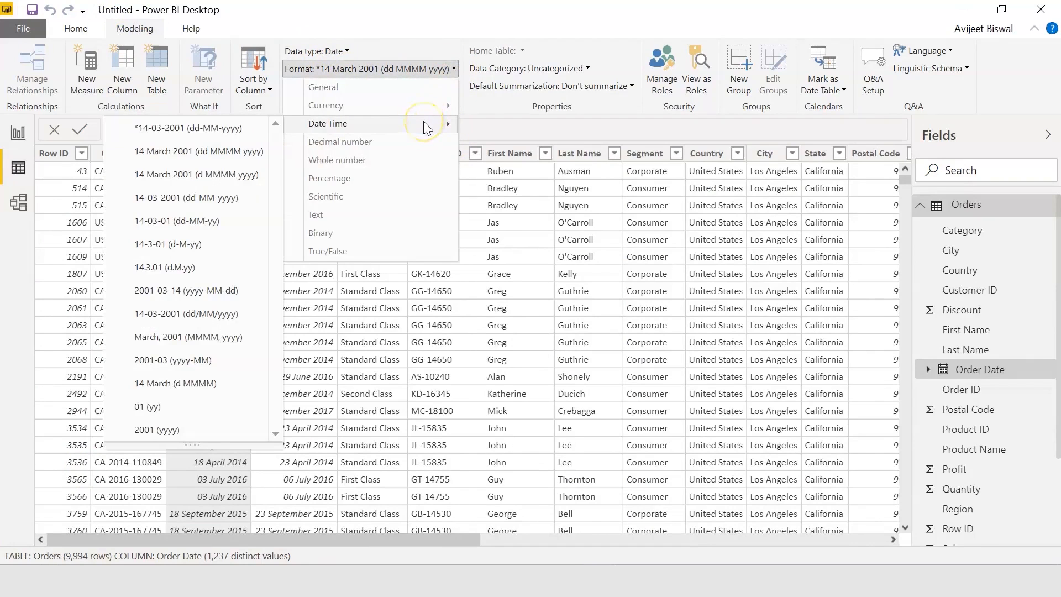
{"action": "left_click", "coordinate": [228, 129]}
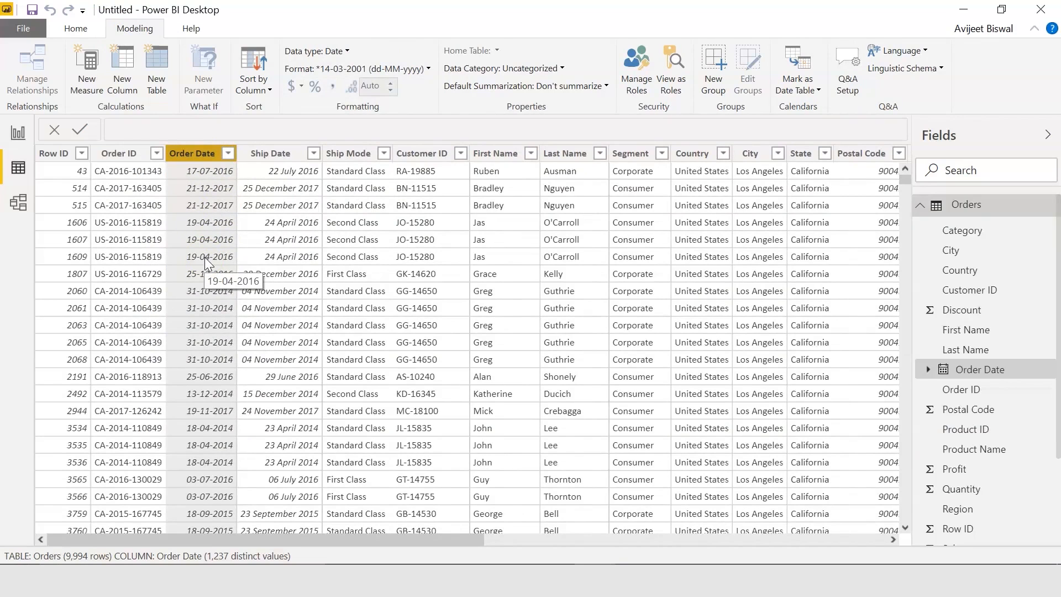
Set the Ship Date column's date format to *14-03-2001 (dd-MM-yyyy)
{"action": "left_click", "coordinate": [258, 157]}
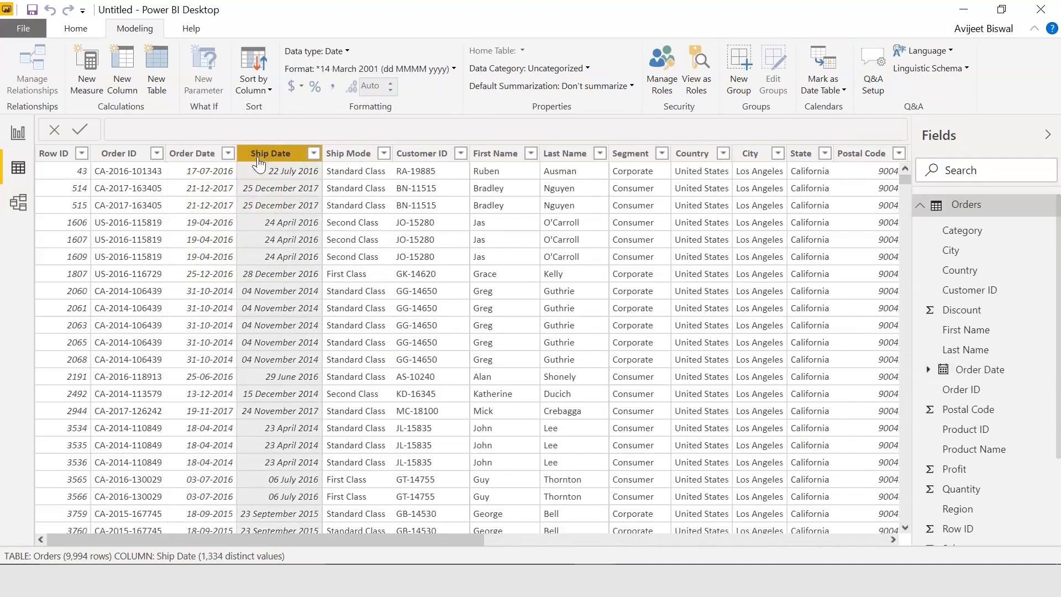
{"action": "left_click", "coordinate": [453, 70]}
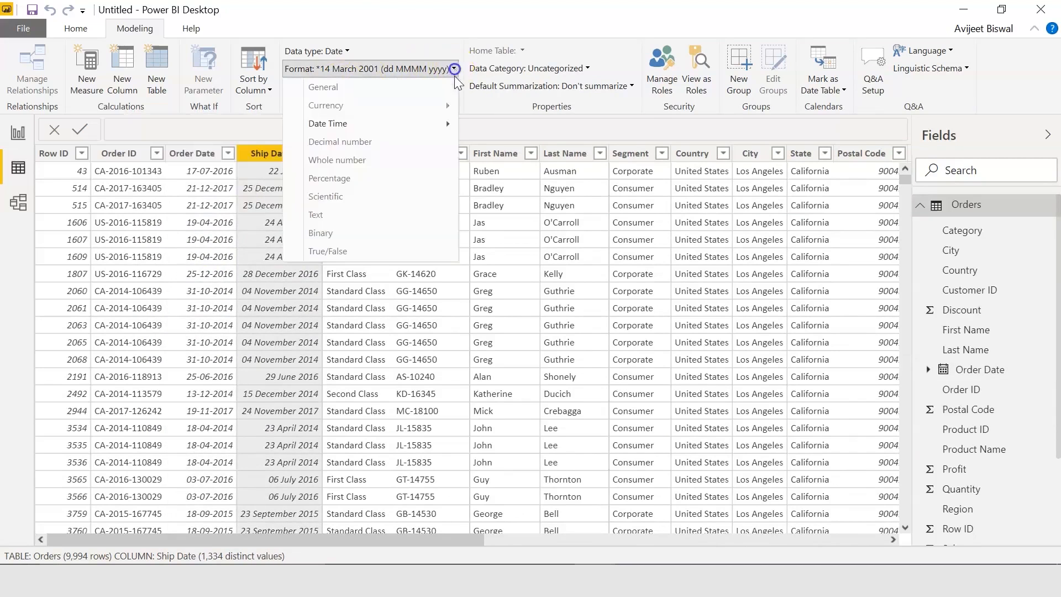
{"action": "mouse_move", "coordinate": [442, 123]}
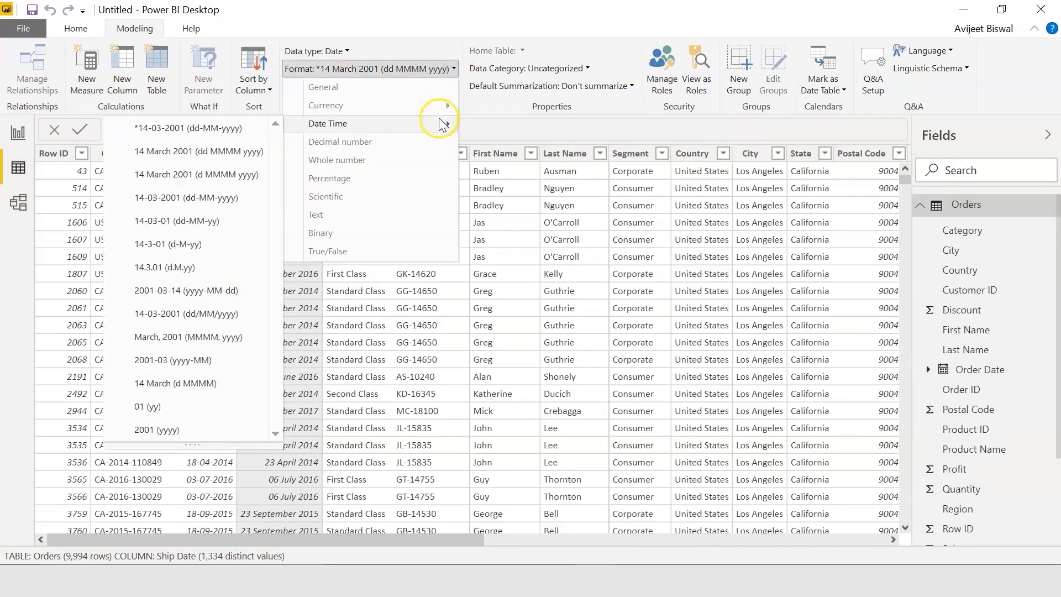
{"action": "left_click", "coordinate": [213, 127]}
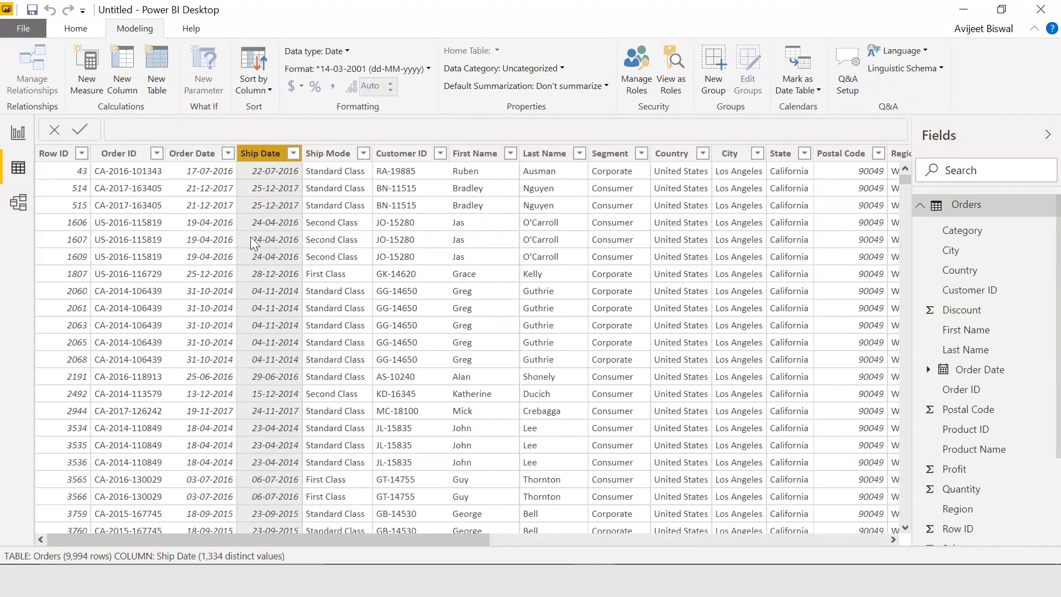
Add a new calculated column to the Orders table and name it Month in its formula
{"action": "left_click", "coordinate": [229, 255]}
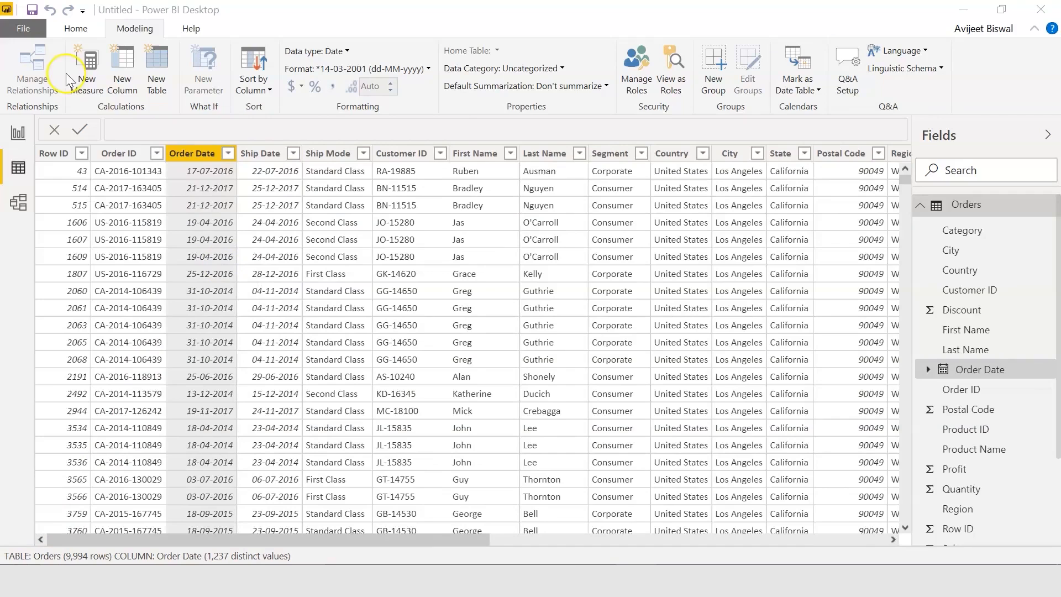
{"action": "right_click", "coordinate": [199, 160]}
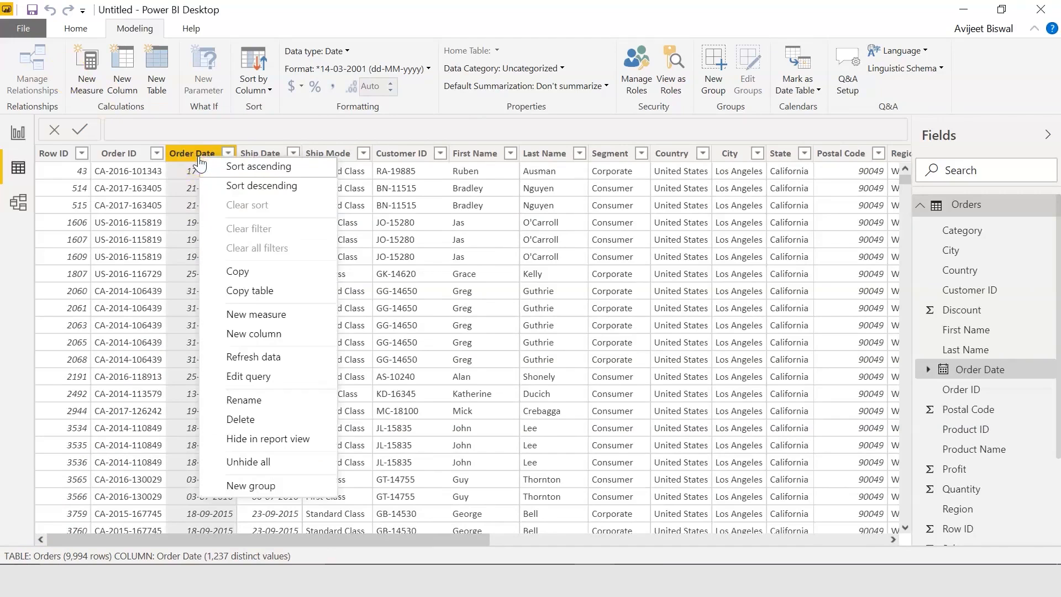
{"action": "left_click", "coordinate": [245, 334]}
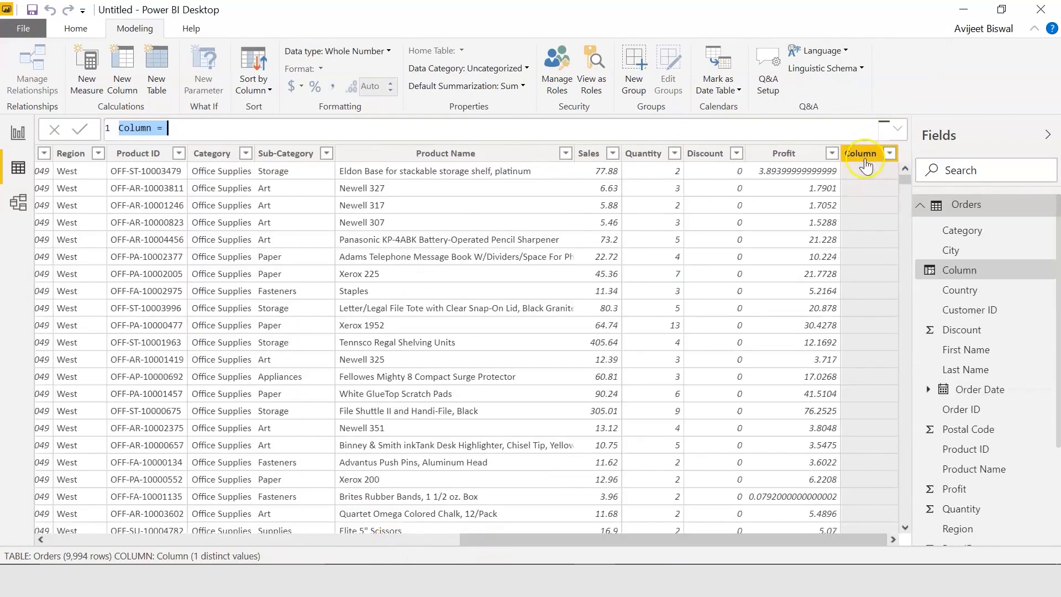
{"action": "left_click", "coordinate": [137, 127]}
{"action": "double_click", "coordinate": [137, 128]}
{"action": "type", "text": "Month = "}
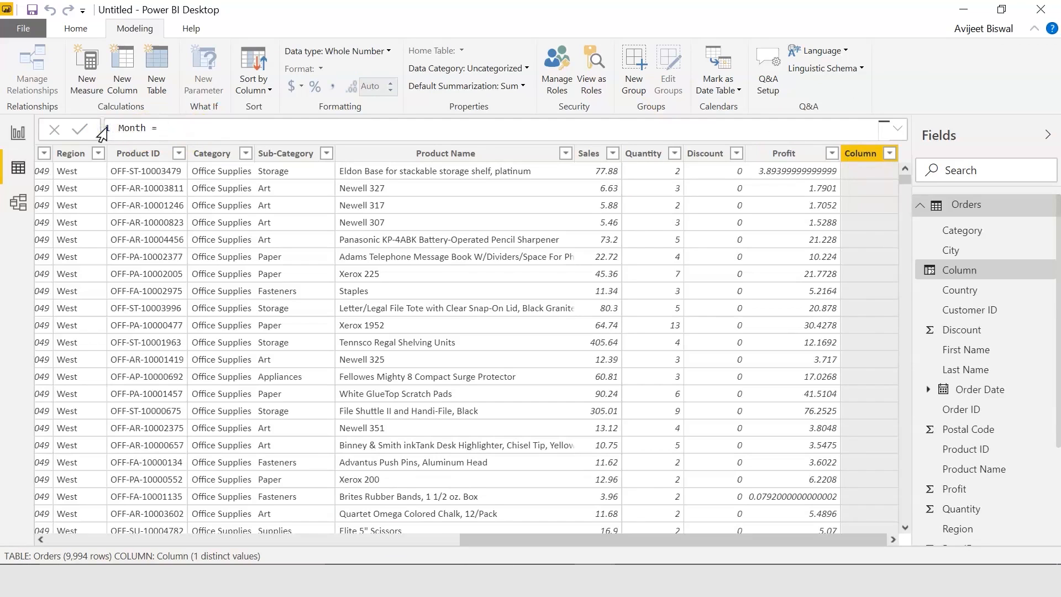
Define the Month column with the expression Orders[Order Date].[Month] and apply the formula
{"action": "type", "text": "order"}
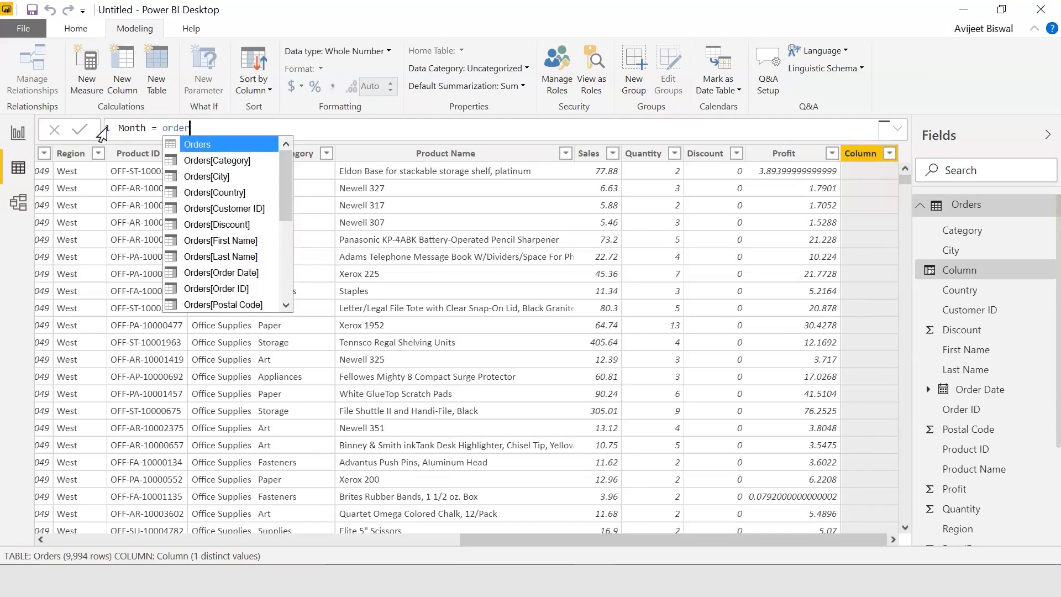
{"action": "key", "text": "Down"}
{"action": "key", "text": "Down"}
{"action": "key", "text": "Down"}
{"action": "key", "text": "Down"}
{"action": "key", "text": "Down"}
{"action": "key", "text": "Down"}
{"action": "key", "text": "Down"}
{"action": "key", "text": "Down"}
{"action": "key", "text": "Down"}
{"action": "key", "text": "Down"}
{"action": "key", "text": "Down"}
{"action": "key", "text": "Down"}
{"action": "key", "text": "Down"}
{"action": "key", "text": "Down"}
{"action": "key", "text": "Down"}
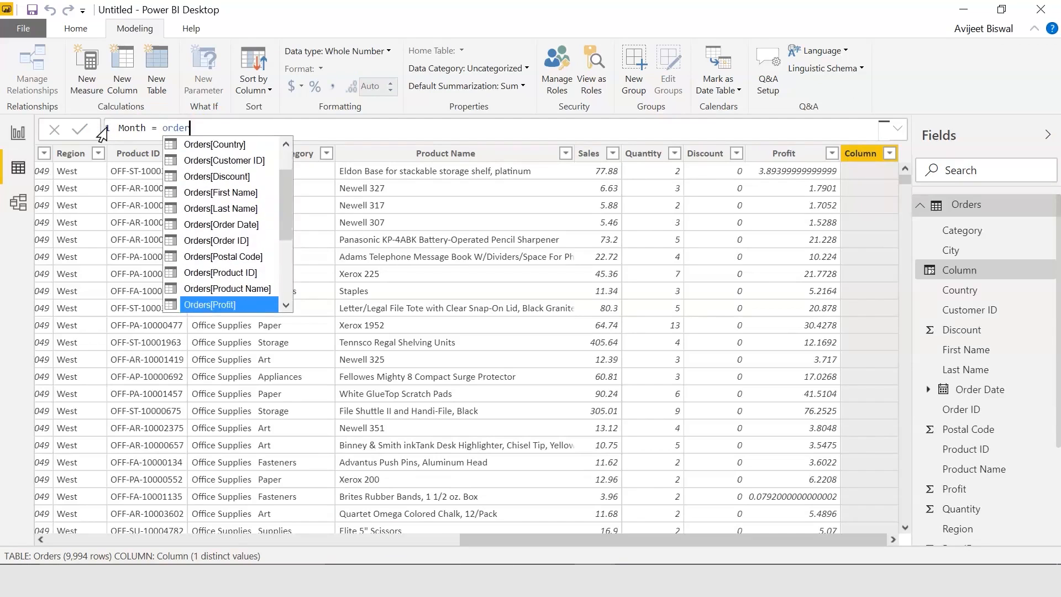
{"action": "key", "text": "Up"}
{"action": "key", "text": "Up"}
{"action": "key", "text": "Up"}
{"action": "key", "text": "Up"}
{"action": "key", "text": "Up"}
{"action": "key", "text": "Up"}
{"action": "key", "text": "Up"}
{"action": "key", "text": "Tab"}
{"action": "type", "text": "."}
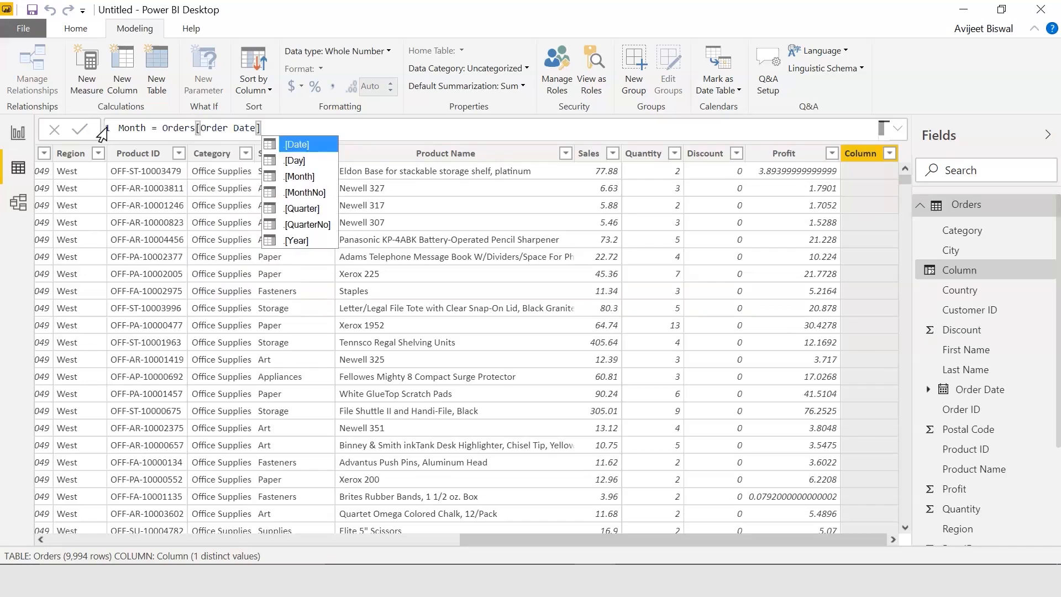
{"action": "key", "text": "Down"}
{"action": "key", "text": "Down"}
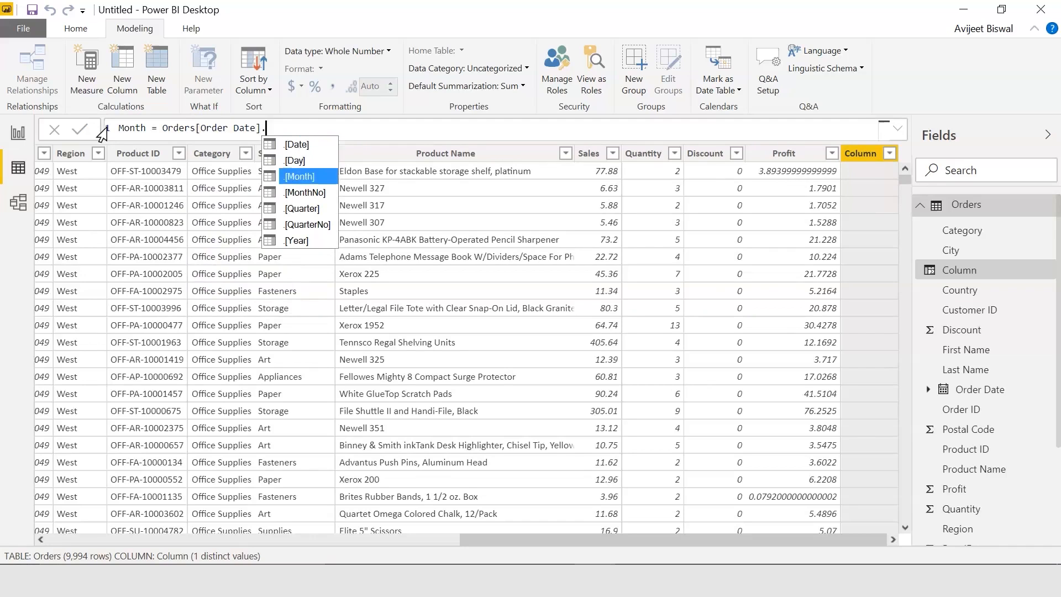
{"action": "key", "text": "Tab"}
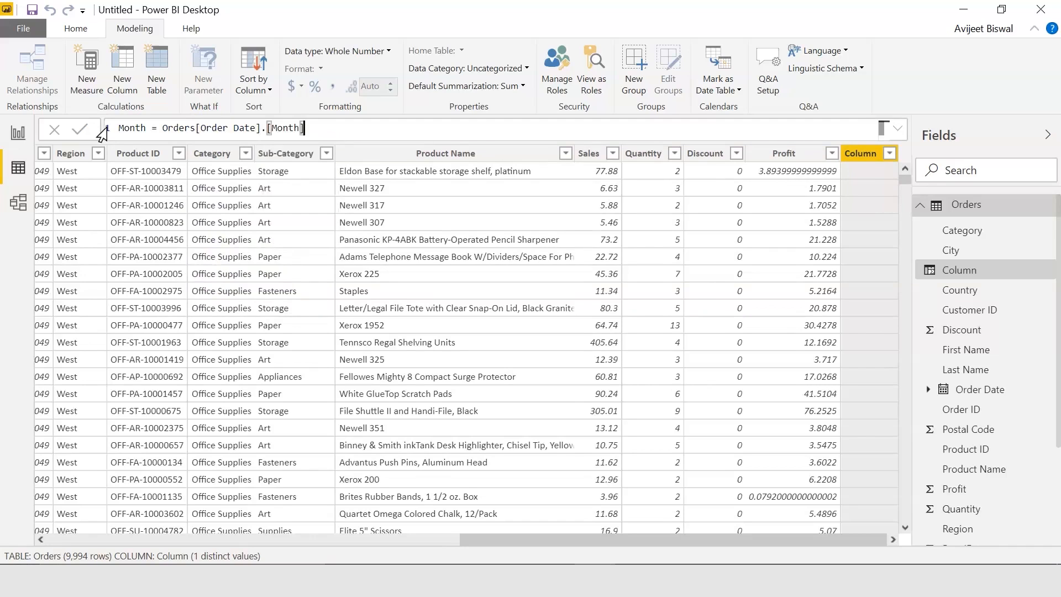
{"action": "key", "text": "Return"}
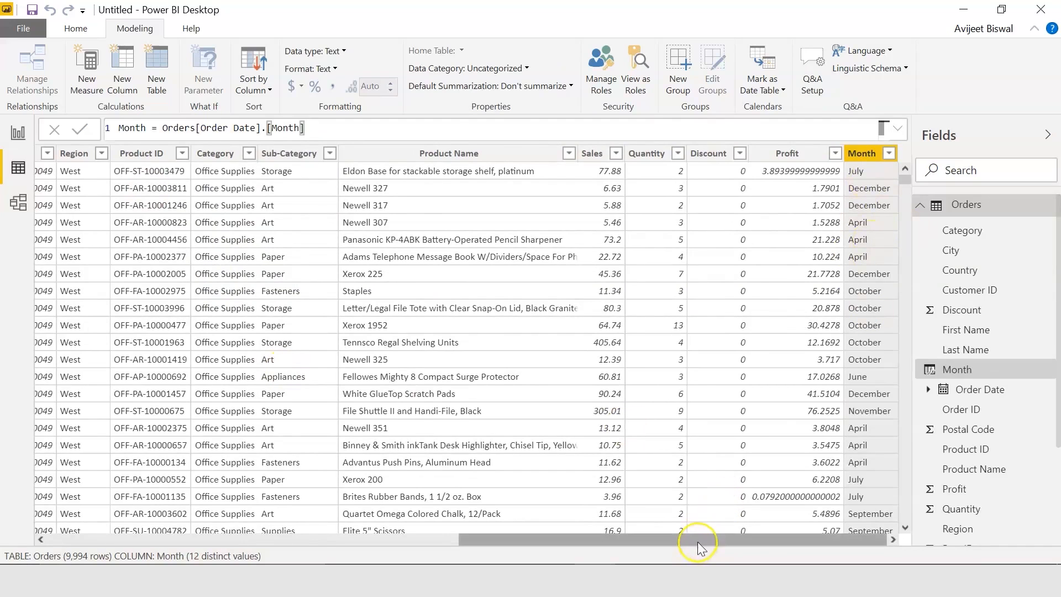
Add a new calculated column to the Orders table and name it Quarter in its formula
{"action": "left_click_drag", "start_coordinate": [698, 541], "coordinate": [221, 539]}
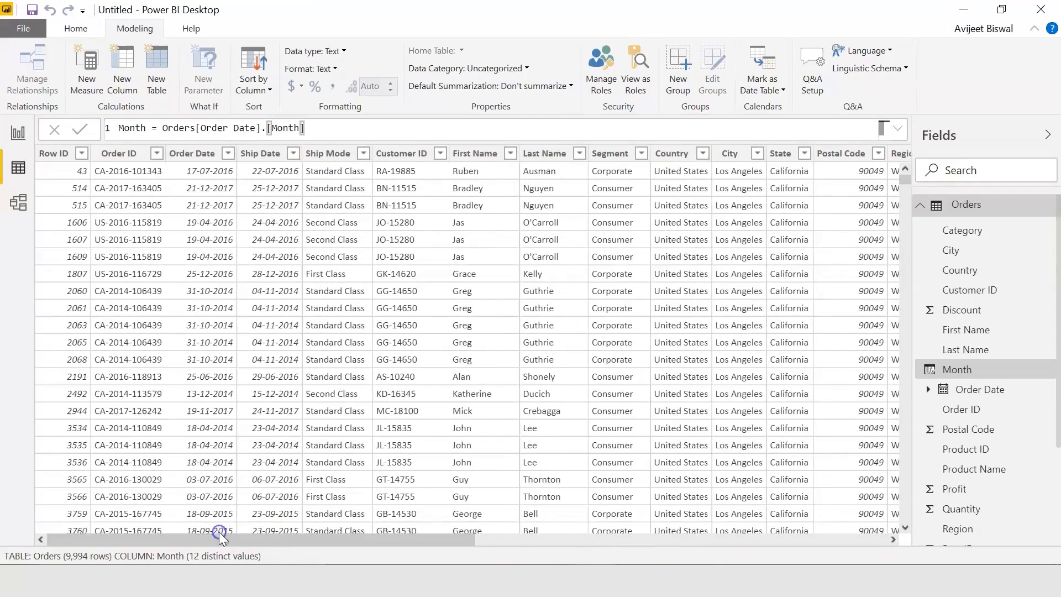
{"action": "left_click", "coordinate": [193, 155]}
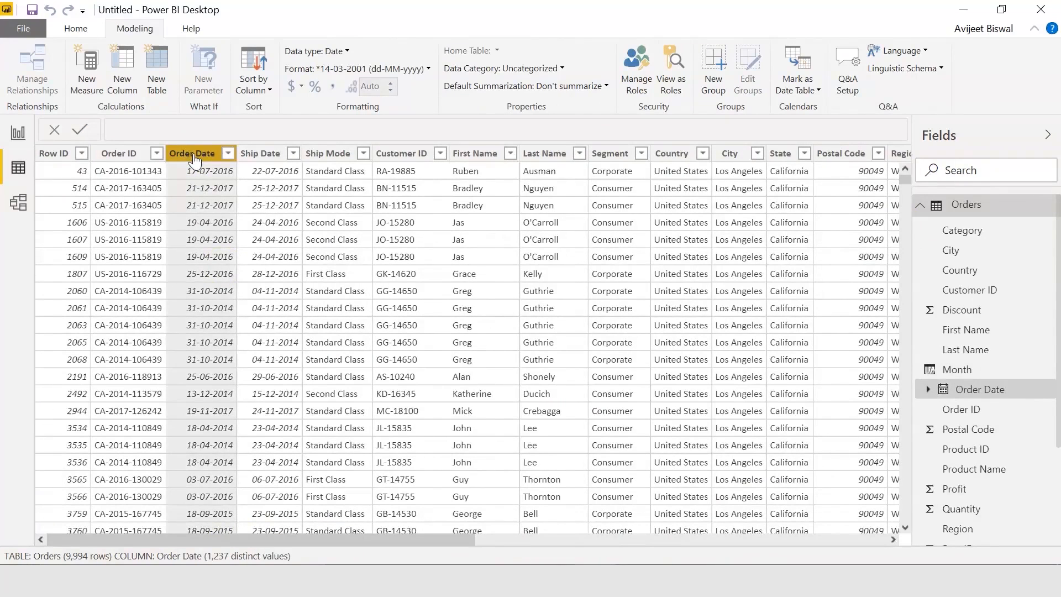
{"action": "right_click", "coordinate": [193, 158]}
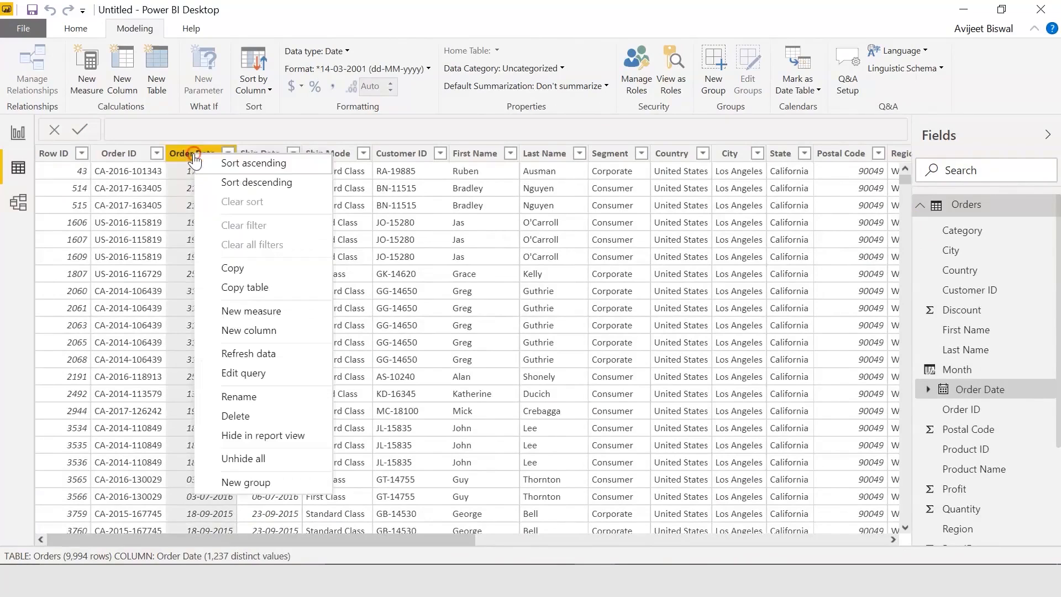
{"action": "left_click", "coordinate": [247, 330]}
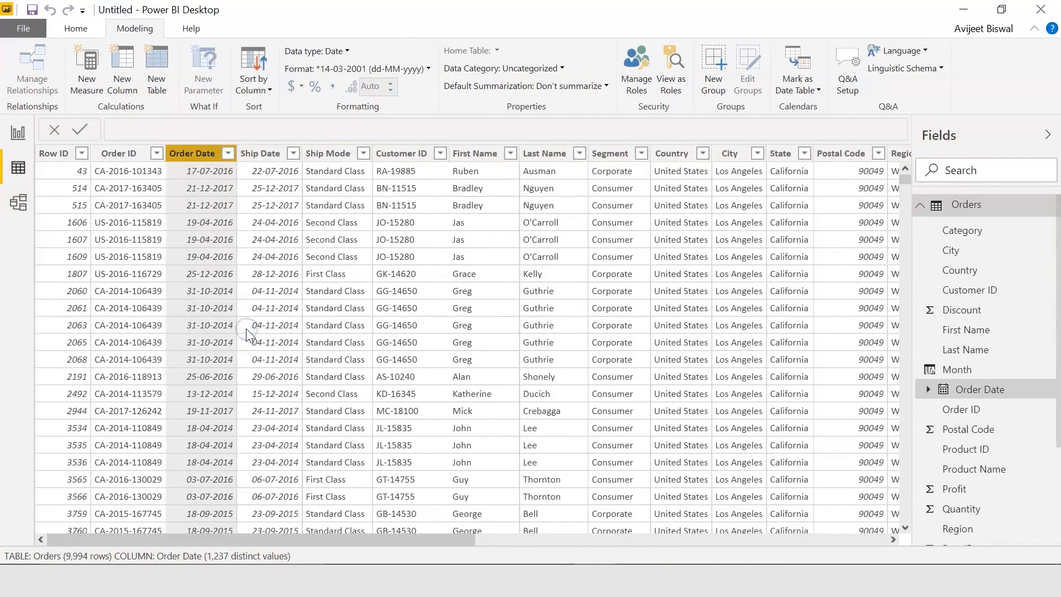
{"action": "left_click_drag", "start_coordinate": [151, 128], "coordinate": [105, 132]}
{"action": "type", "text": "Quarter = "}
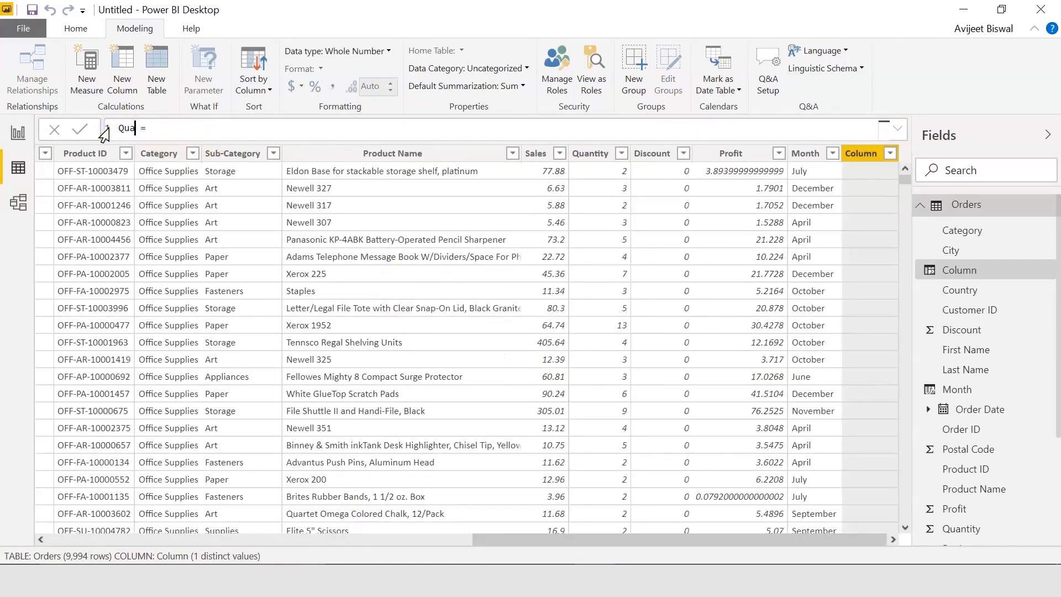
Define the Quarter column with the expression Orders[Order Date].[Quarter] and apply the formula
{"action": "type", "text": "order"}
{"action": "key", "text": "Down"}
{"action": "key", "text": "Down"}
{"action": "key", "text": "Down"}
{"action": "key", "text": "Down"}
{"action": "key", "text": "Down"}
{"action": "key", "text": "Down"}
{"action": "key", "text": "Down"}
{"action": "key", "text": "Down"}
{"action": "key", "text": "Down"}
{"action": "key", "text": "Tab"}
{"action": "type", "text": "."}
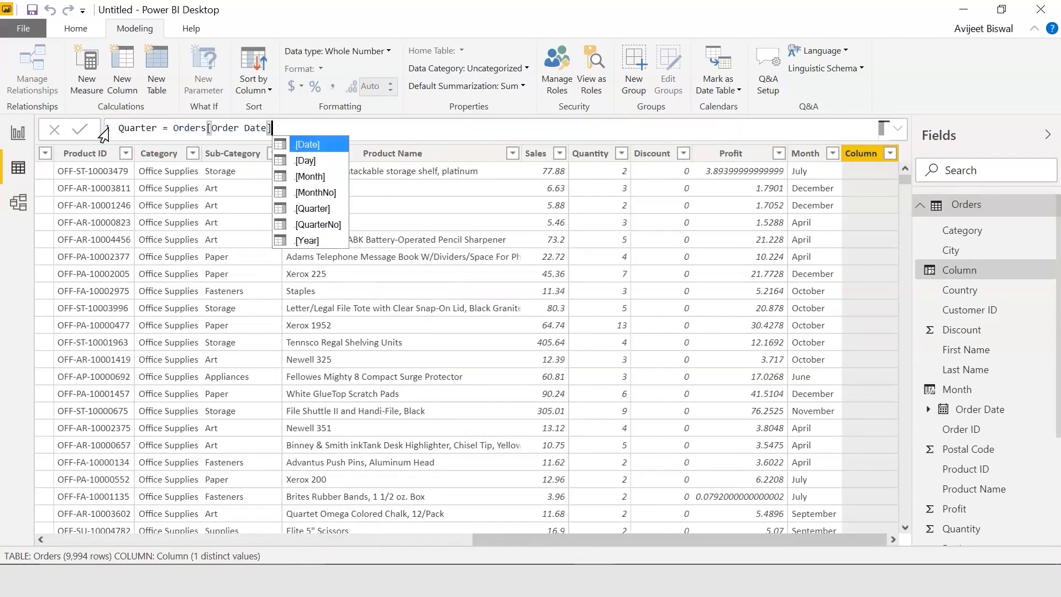
{"action": "key", "text": "Down"}
{"action": "key", "text": "Down"}
{"action": "key", "text": "Down"}
{"action": "key", "text": "Down"}
{"action": "key", "text": "Down"}
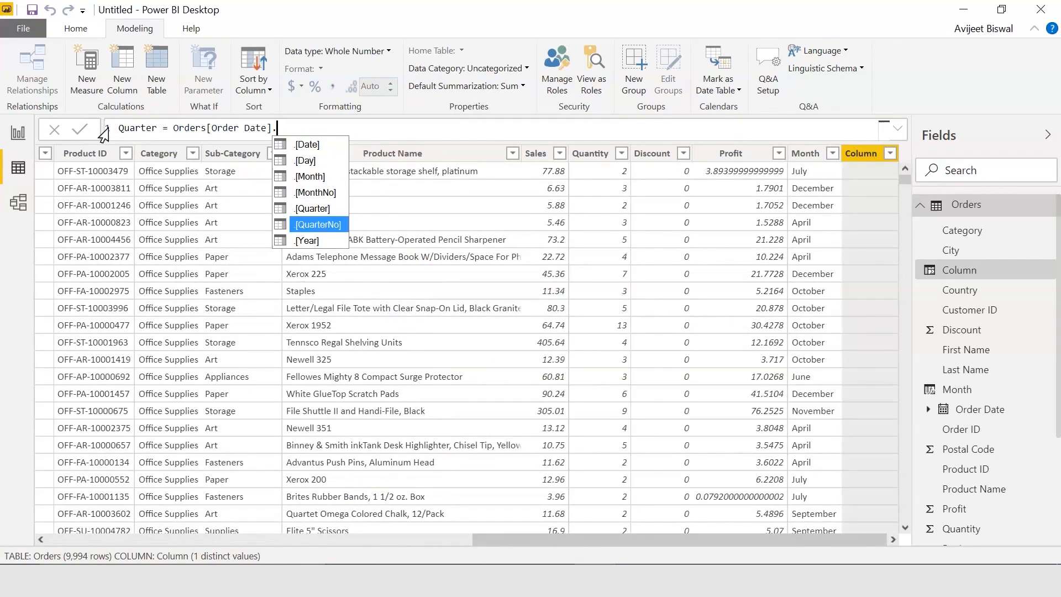
{"action": "key", "text": "Up"}
{"action": "key", "text": "Tab"}
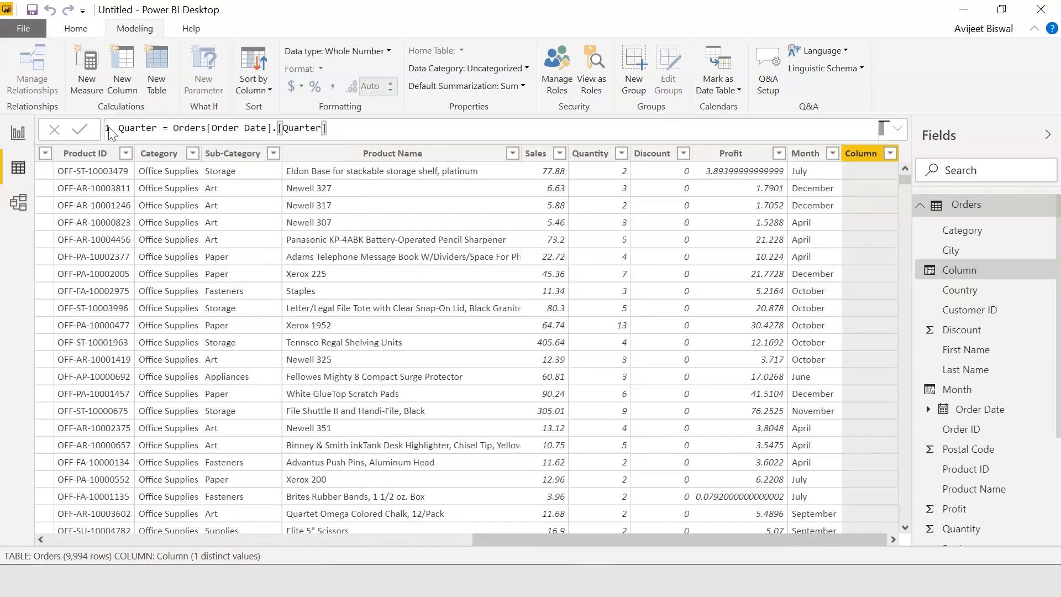
{"action": "key", "text": "Return"}
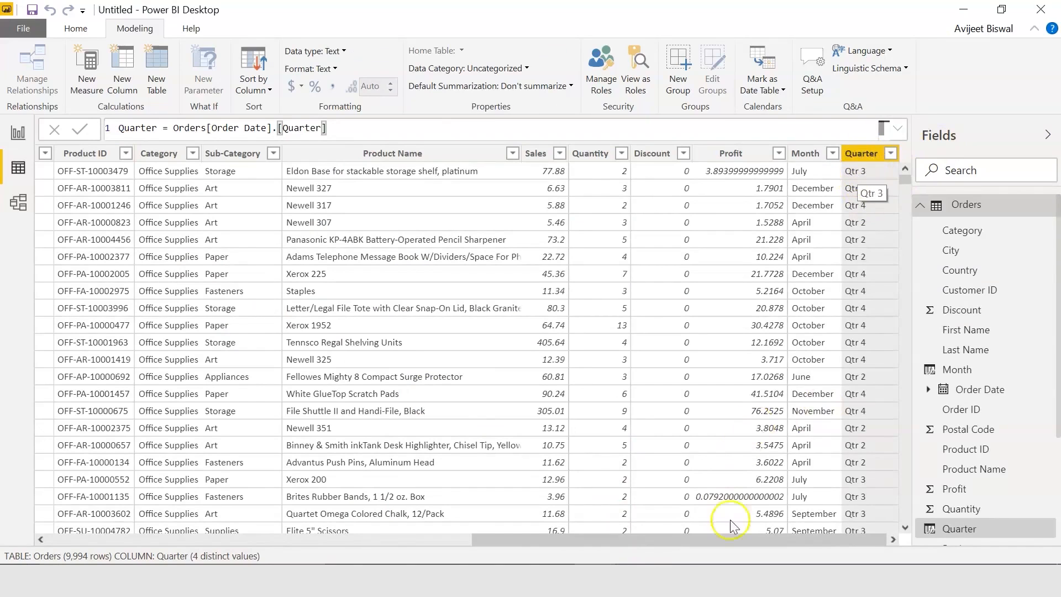
Add another calculated column to the Orders table, name it Year and begin its expression with an Orders reference
{"action": "left_click_drag", "start_coordinate": [736, 540], "coordinate": [331, 533]}
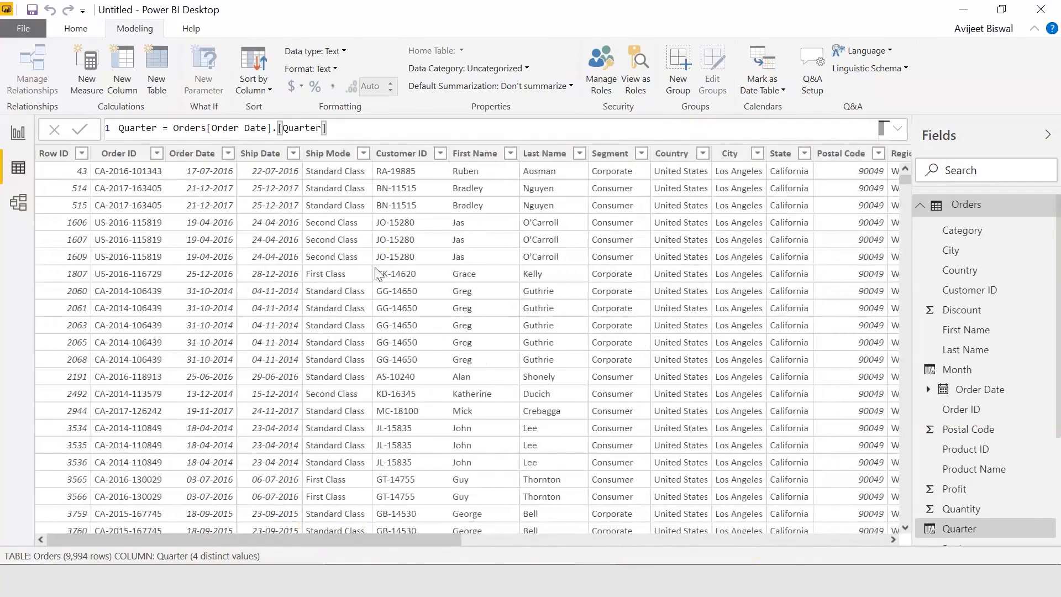
{"action": "left_click", "coordinate": [189, 154]}
{"action": "right_click", "coordinate": [189, 153]}
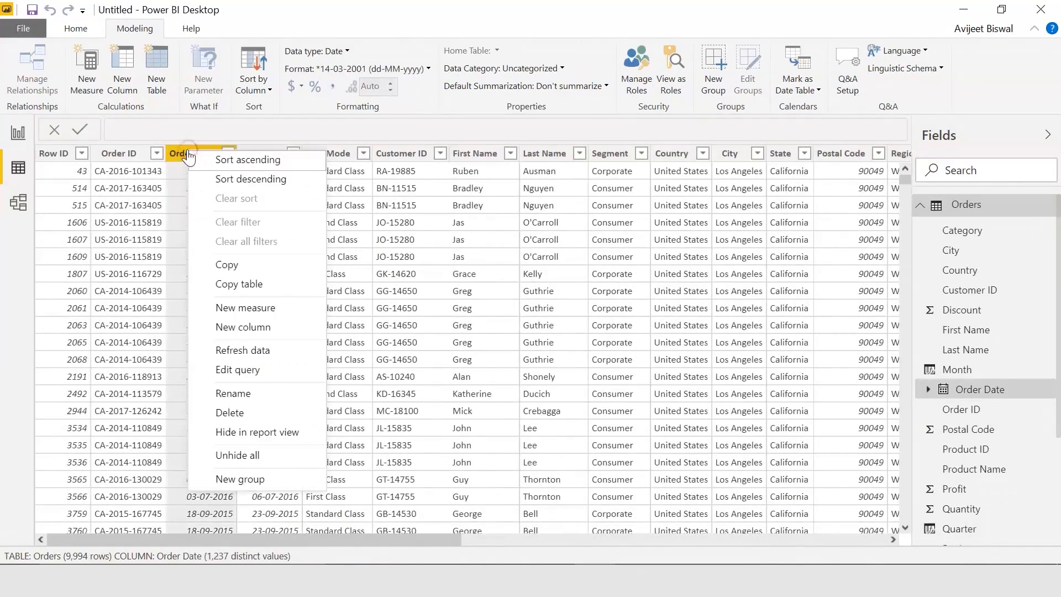
{"action": "left_click", "coordinate": [253, 326]}
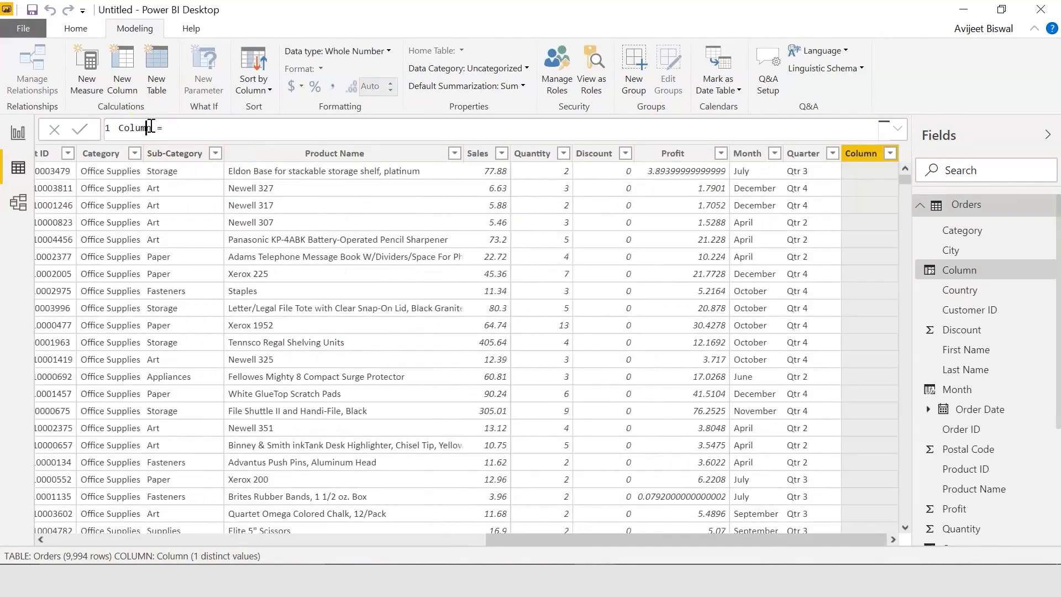
{"action": "left_click_drag", "start_coordinate": [151, 127], "coordinate": [124, 127]}
{"action": "type", "text": "Year = Order"}
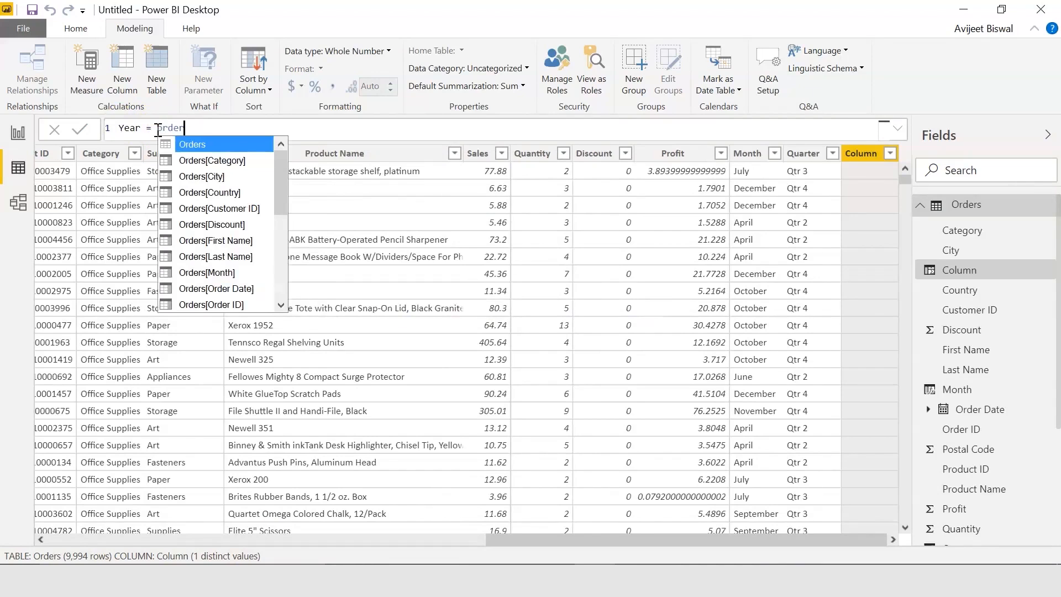
Complete the Year column's expression as Orders[Order Date].[Year] and apply the formula
{"action": "key", "text": "Down"}
{"action": "key", "text": "Down"}
{"action": "key", "text": "Down"}
{"action": "key", "text": "Down"}
{"action": "key", "text": "Down"}
{"action": "key", "text": "Down"}
{"action": "key", "text": "Down"}
{"action": "key", "text": "Down"}
{"action": "key", "text": "Down"}
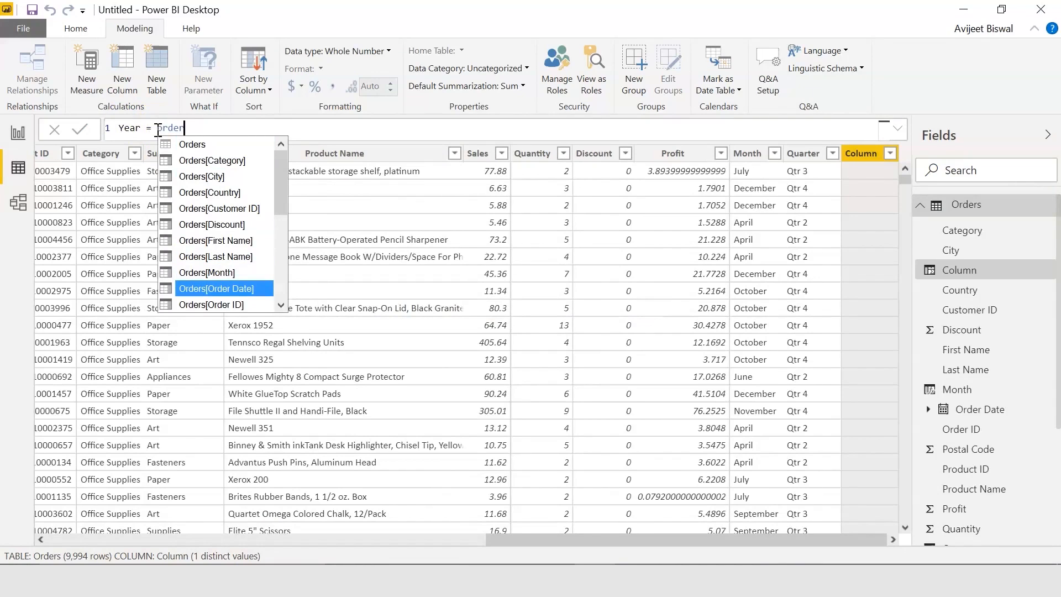
{"action": "key", "text": "Tab"}
{"action": "type", "text": "."}
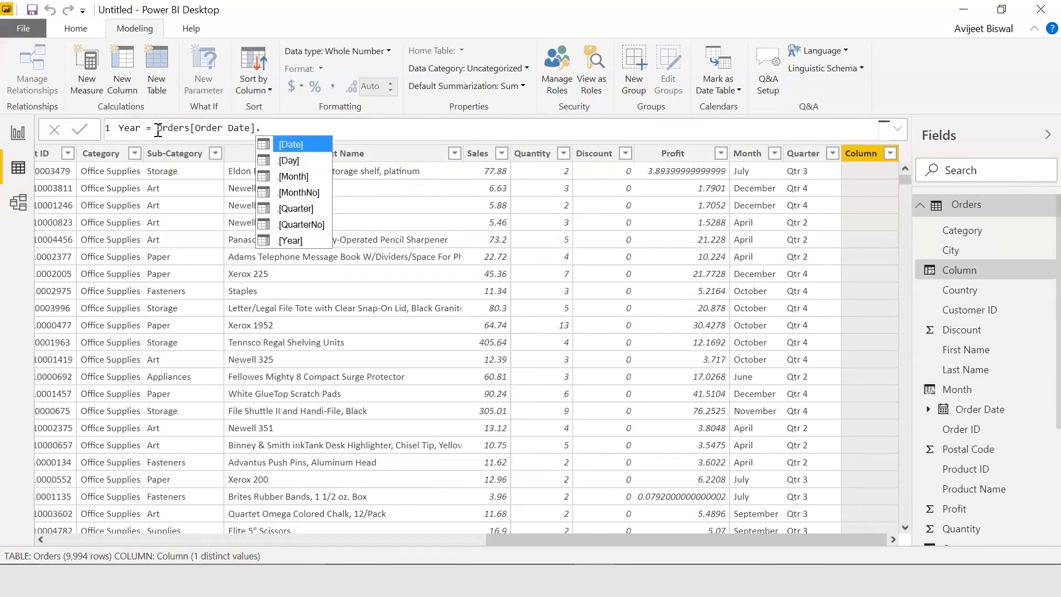
{"action": "key", "text": "Down"}
{"action": "key", "text": "Down"}
{"action": "key", "text": "Down"}
{"action": "key", "text": "Down"}
{"action": "key", "text": "Down"}
{"action": "key", "text": "Down"}
{"action": "key", "text": "Tab"}
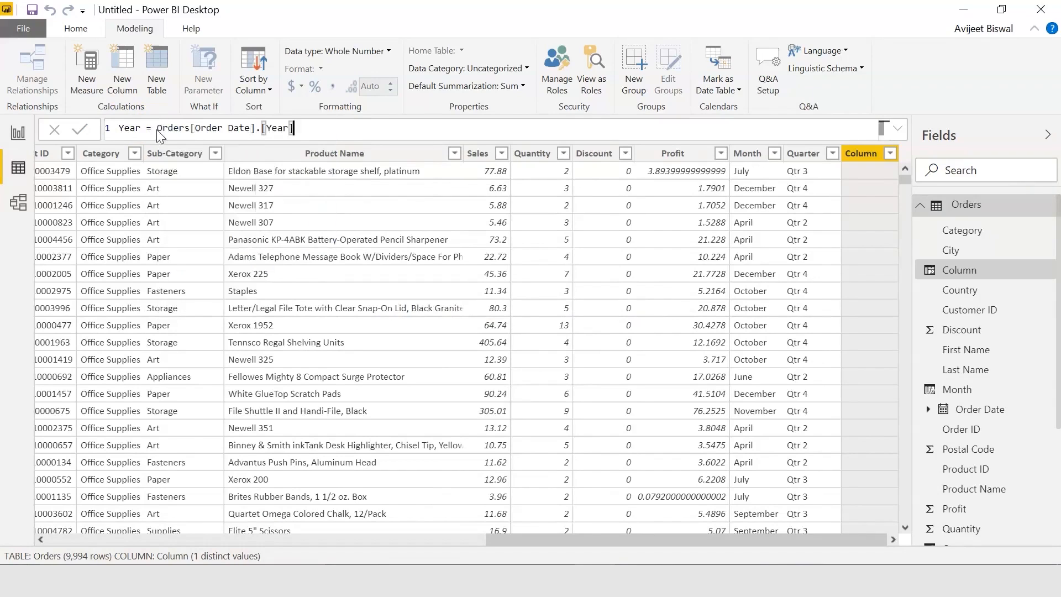
{"action": "key", "text": "Return"}
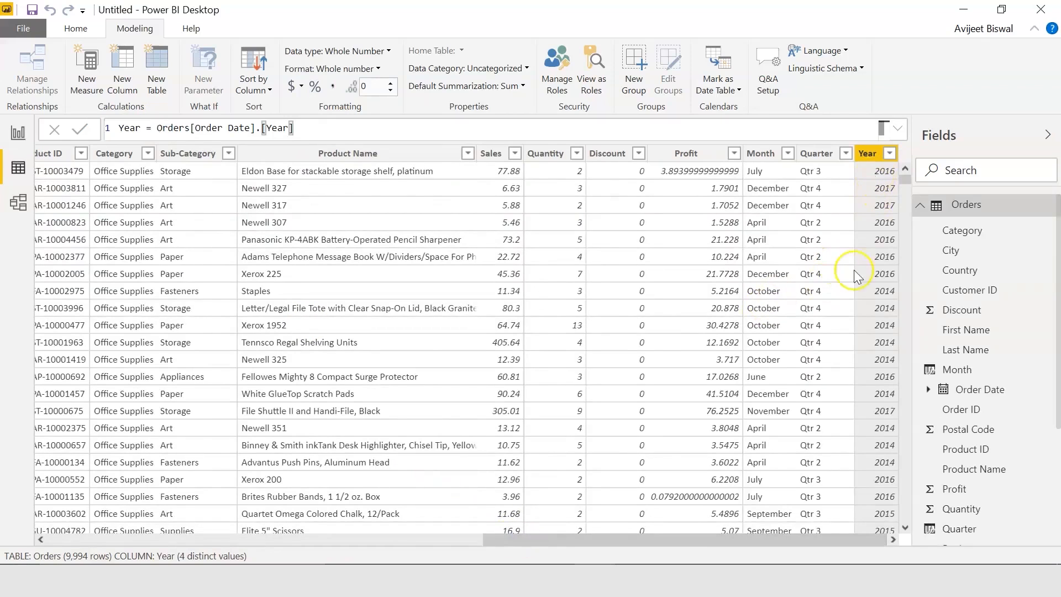
Add a new calculated column to the Orders table and replace its default name with Day of Week in the formula
{"action": "left_click_drag", "start_coordinate": [720, 539], "coordinate": [271, 520]}
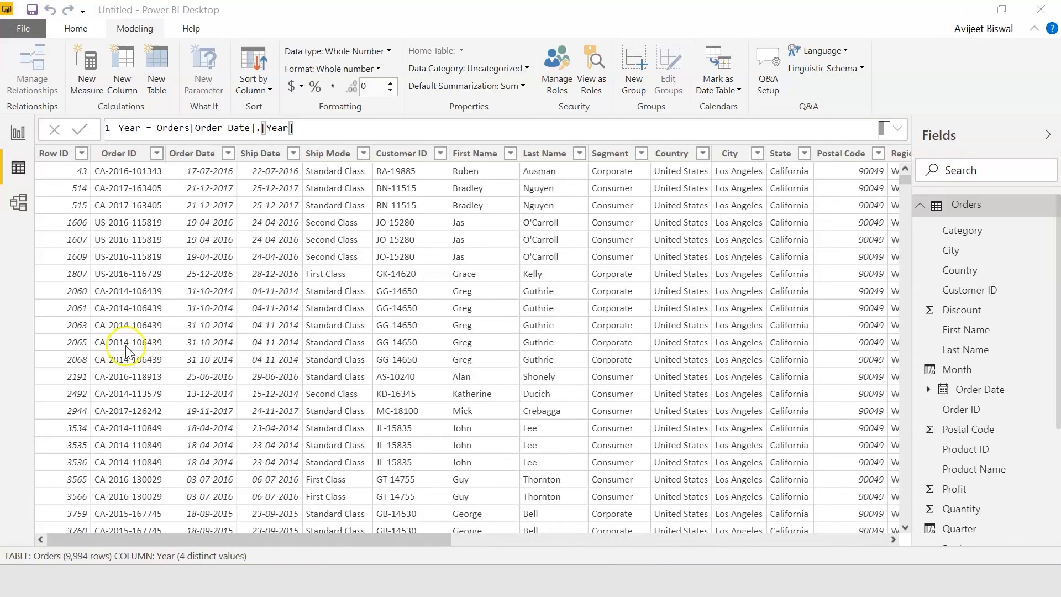
{"action": "left_click", "coordinate": [194, 155]}
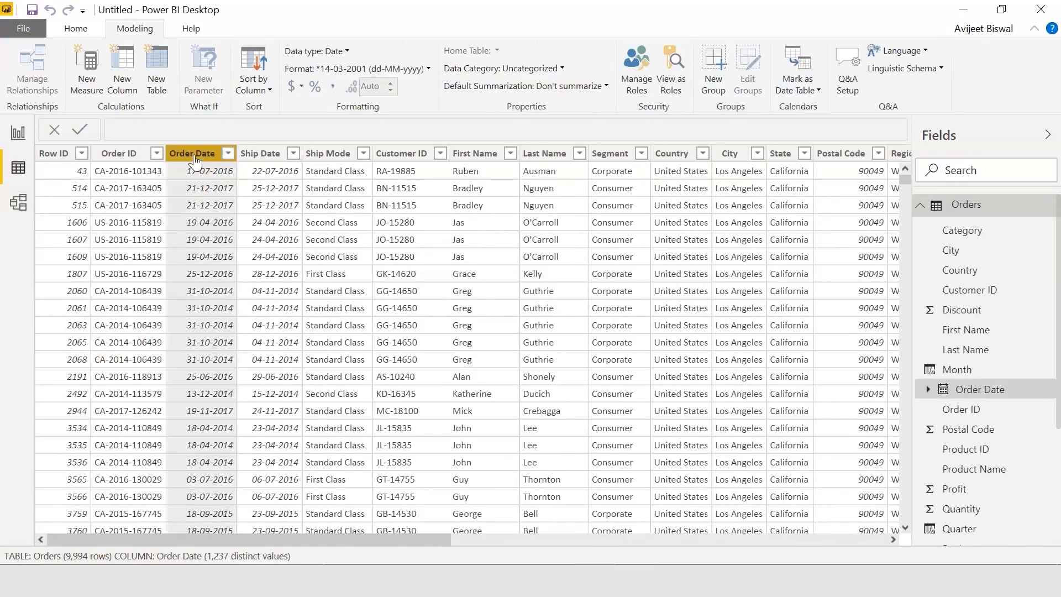
{"action": "right_click", "coordinate": [194, 159]}
{"action": "left_click", "coordinate": [243, 335]}
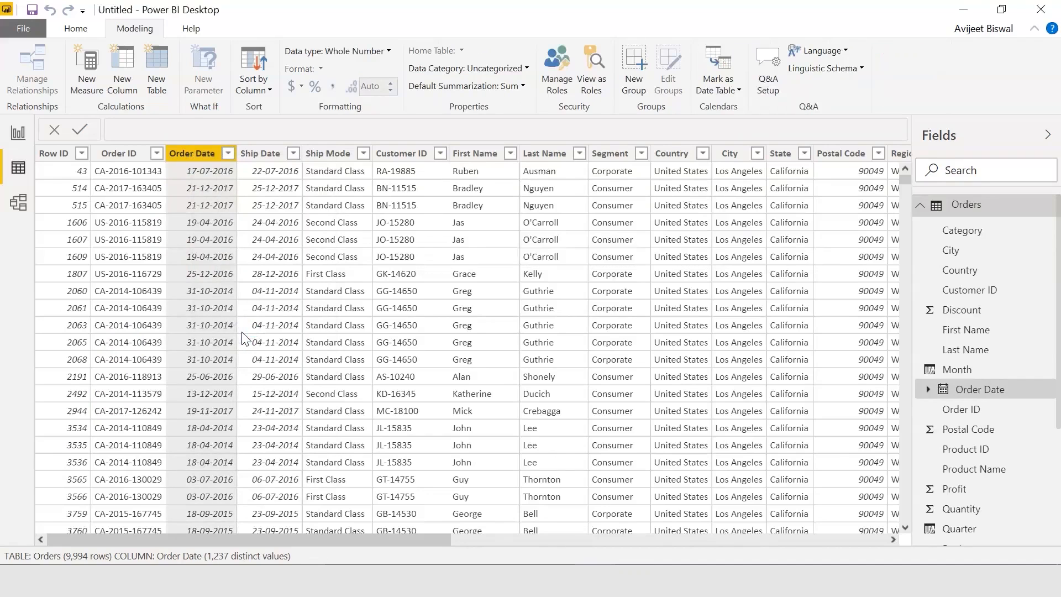
{"action": "left_click", "coordinate": [153, 137]}
{"action": "key", "text": "BackSpace"}
{"action": "key", "text": "BackSpace"}
{"action": "key", "text": "BackSpace"}
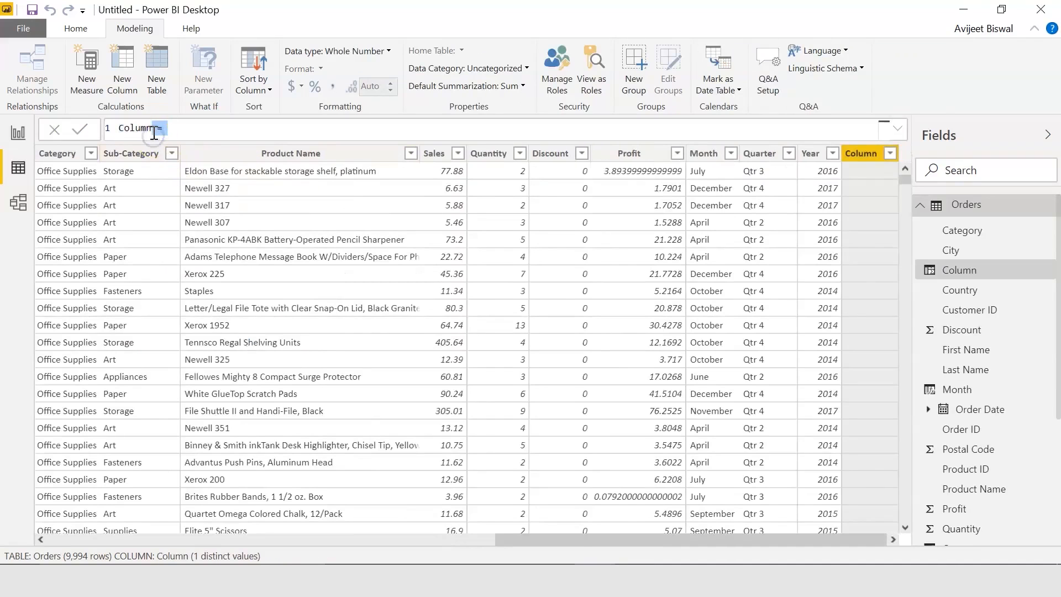
{"action": "key", "text": "BackSpace"}
{"action": "key", "text": "BackSpace"}
{"action": "key", "text": "BackSpace"}
{"action": "key", "text": "BackSpace"}
{"action": "key", "text": "BackSpace"}
{"action": "type", "text": "Day of Week = we"}
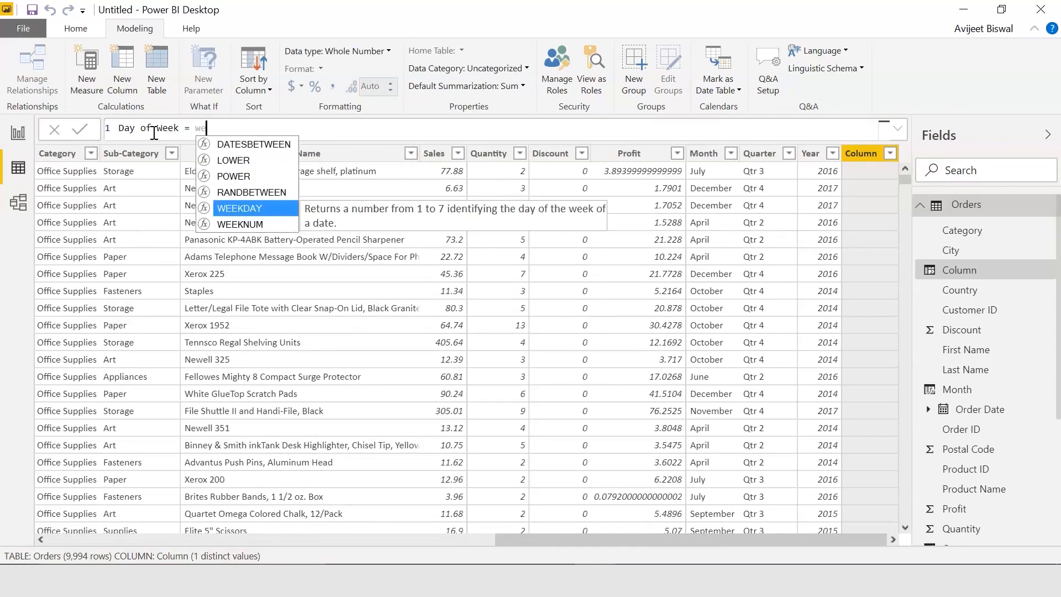
Use the WEEKDAY function in the Day of Week formula with Orders[Order Date] as its date argument
{"action": "type", "text": "e"}
{"action": "key", "text": "Tab"}
{"action": "type", "text": "order"}
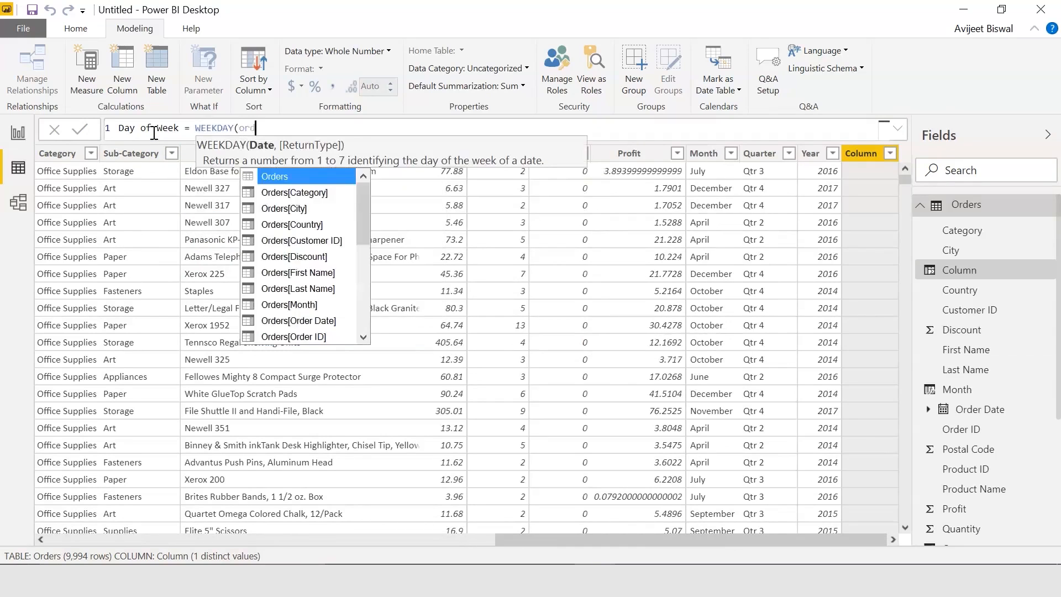
{"action": "key", "text": "Down"}
{"action": "key", "text": "Down"}
{"action": "key", "text": "Down"}
{"action": "key", "text": "Down"}
{"action": "key", "text": "Down"}
{"action": "key", "text": "Down"}
{"action": "key", "text": "Down"}
{"action": "key", "text": "Down"}
{"action": "key", "text": "Down"}
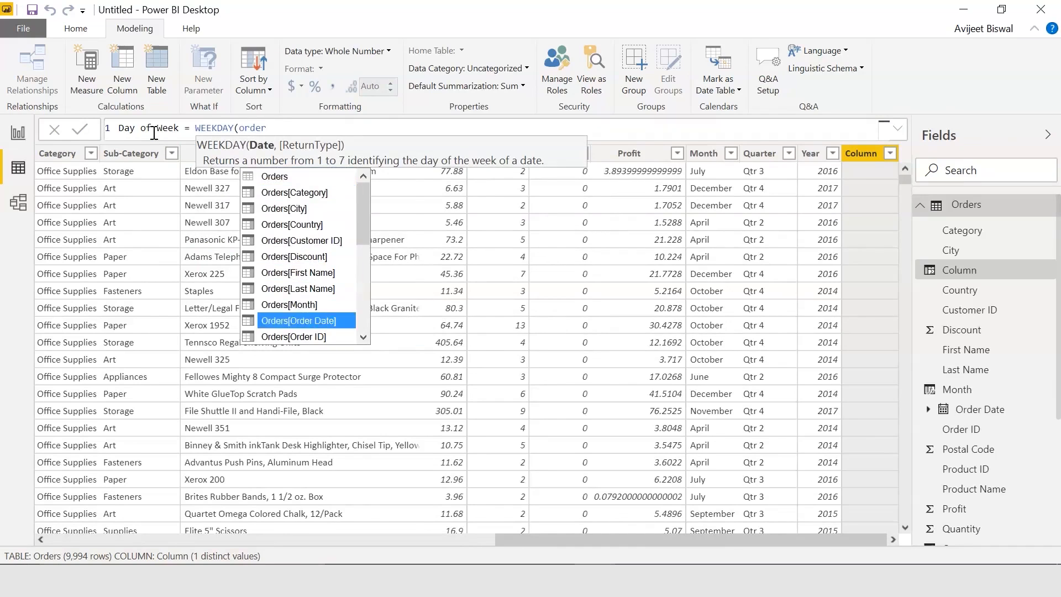
{"action": "key", "text": "Tab"}
Set the WEEKDAY return type to 2 (Monday=1 through Sunday=7), close the function and apply the Day of Week formula
{"action": "type", "text": ","}
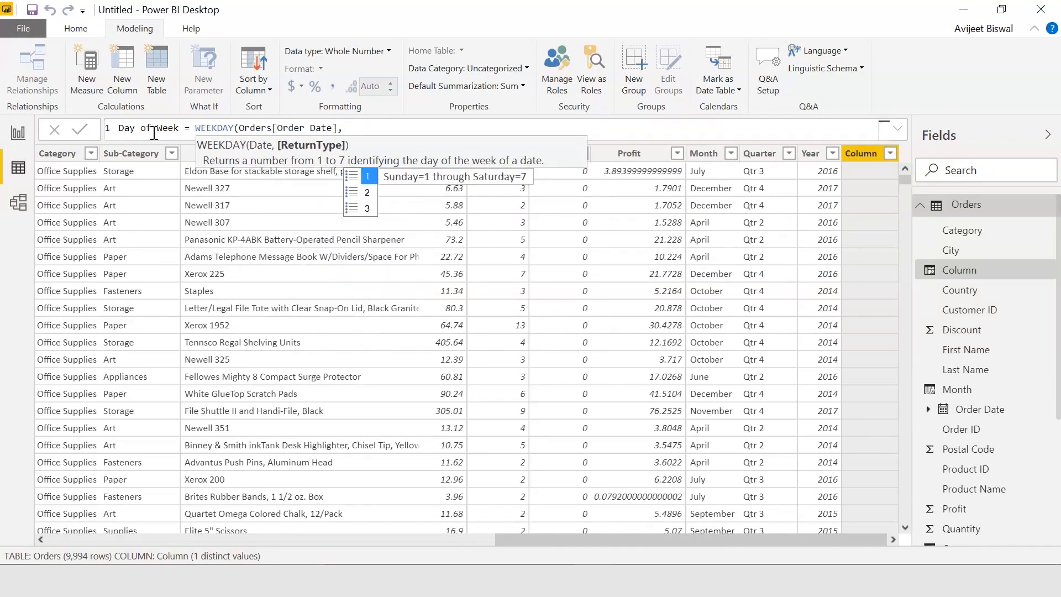
{"action": "key", "text": "Down"}
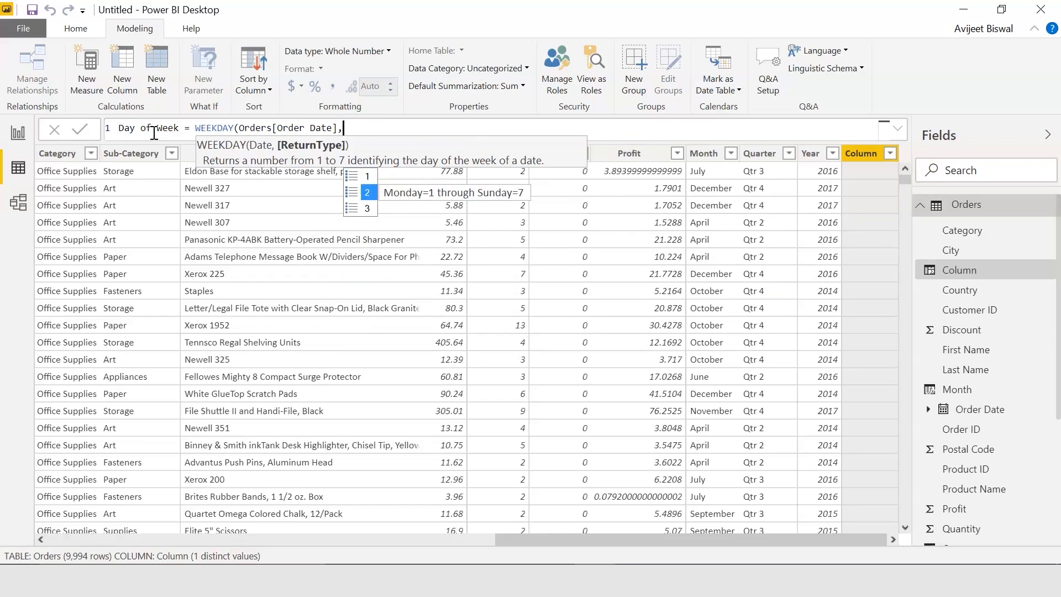
{"action": "type", "text": "2"}
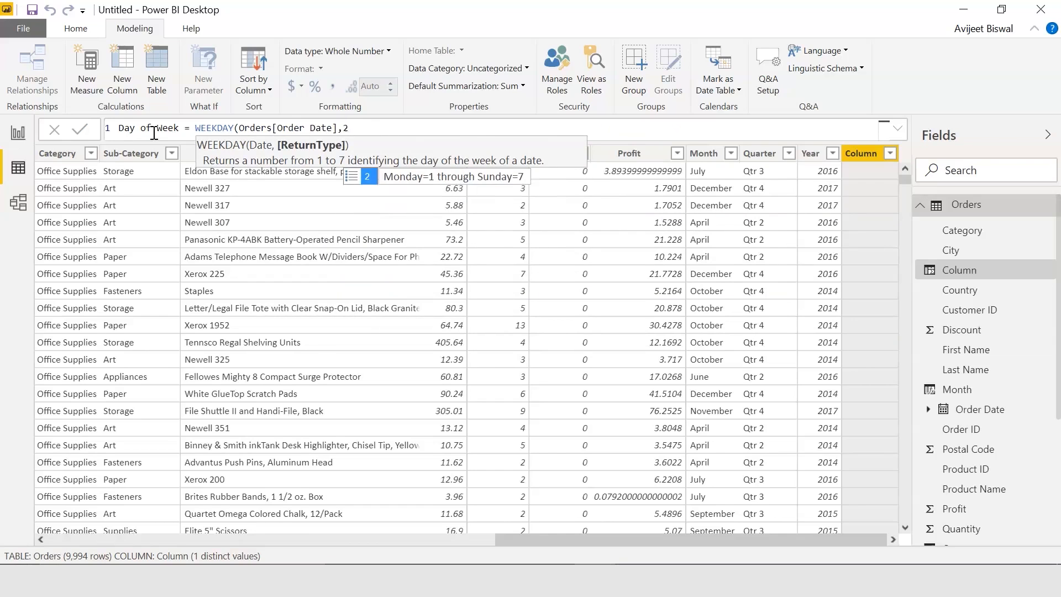
{"action": "type", "text": ")"}
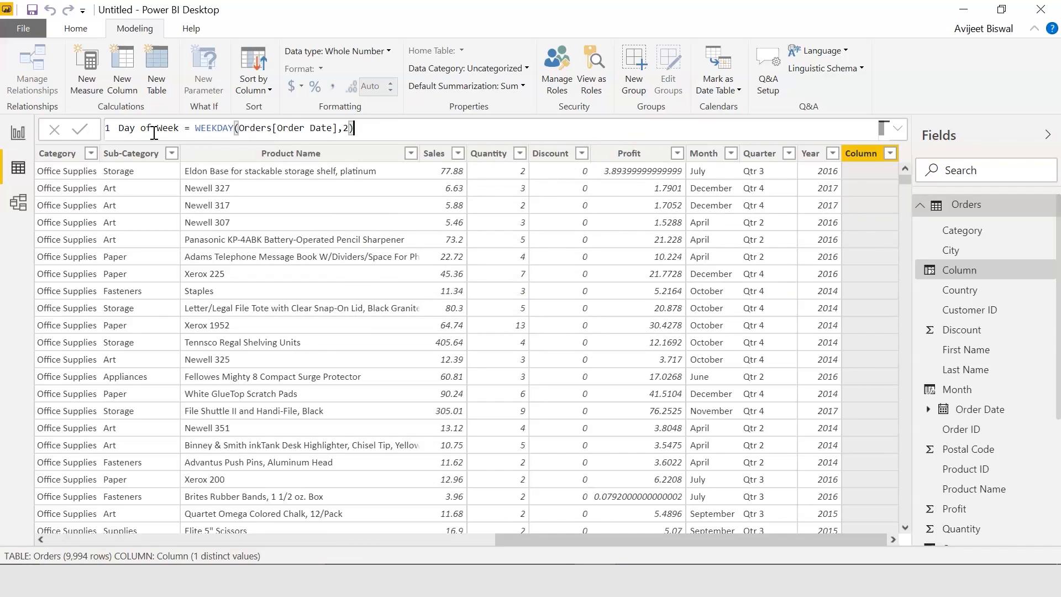
{"action": "key", "text": "Return"}
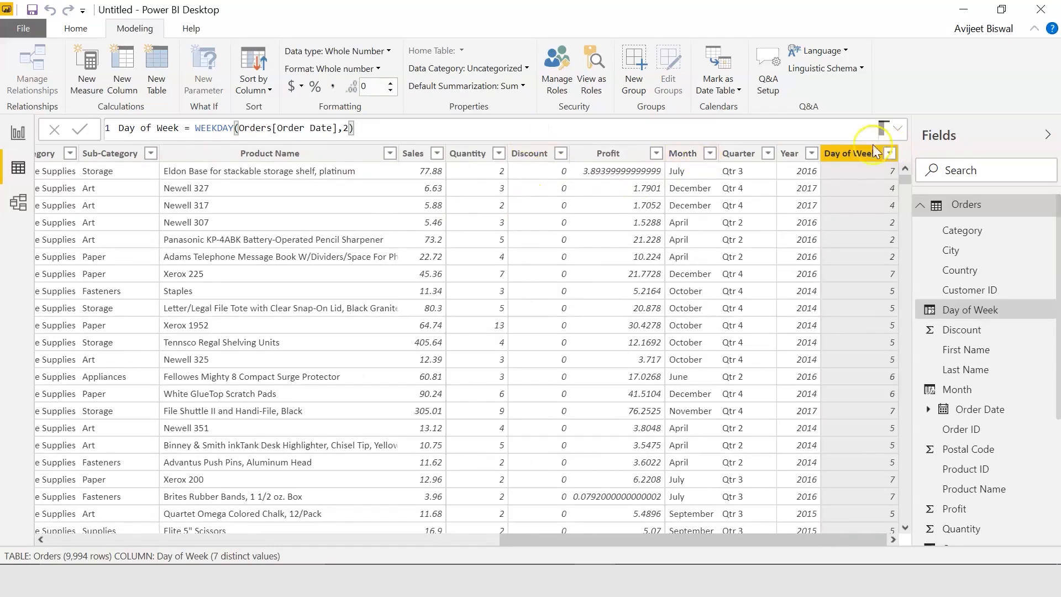
Add a new calculated column to the Orders table, name it Weekday/weekend and start its formula with an IF function
{"action": "left_click_drag", "start_coordinate": [682, 542], "coordinate": [734, 558]}
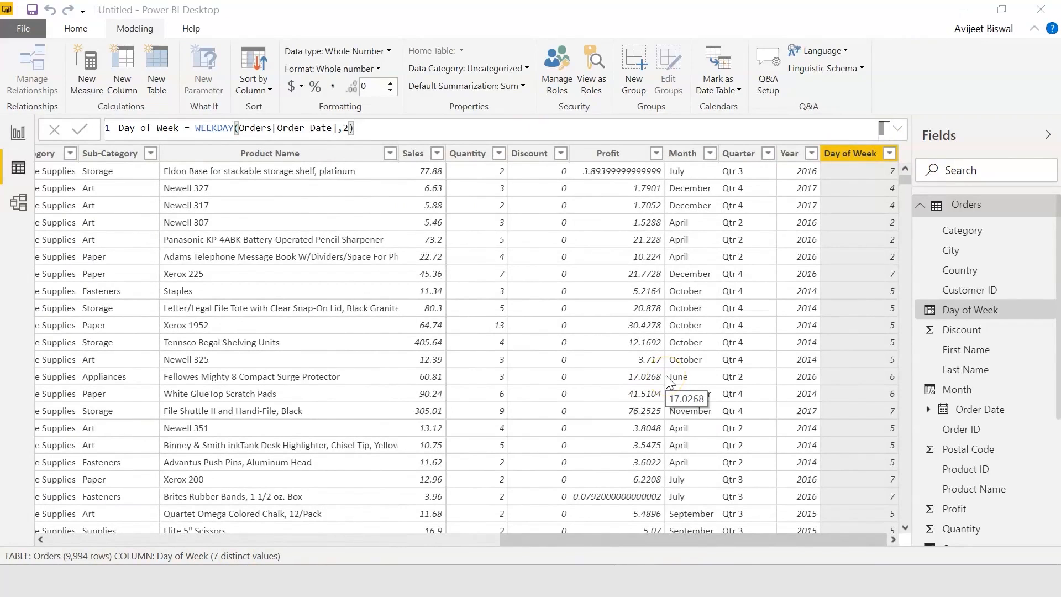
{"action": "left_click", "coordinate": [845, 157]}
{"action": "right_click", "coordinate": [847, 159]}
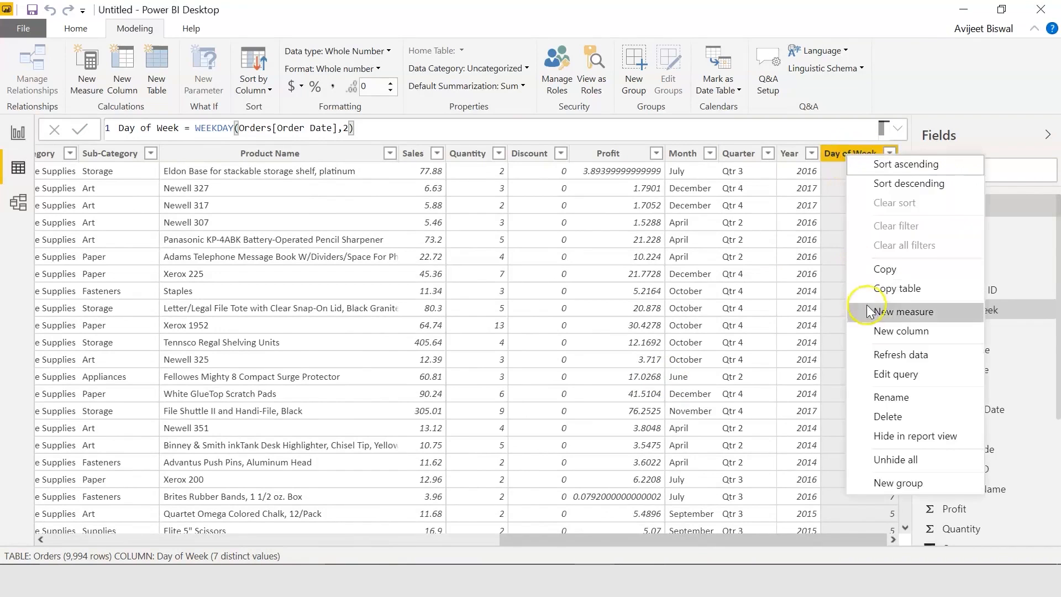
{"action": "left_click", "coordinate": [889, 328]}
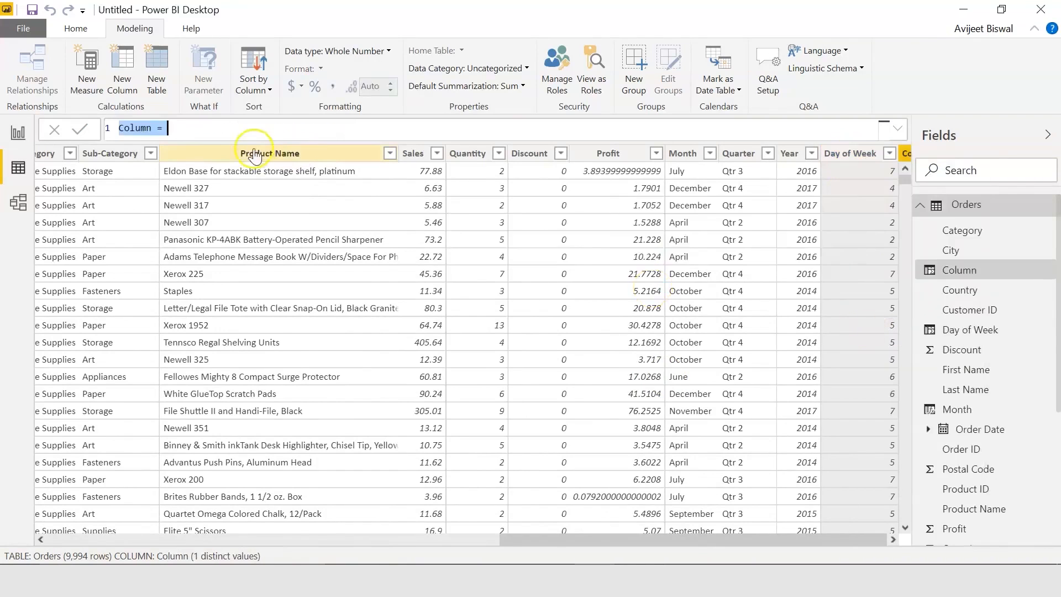
{"action": "left_click", "coordinate": [148, 127]}
{"action": "double_click", "coordinate": [147, 126]}
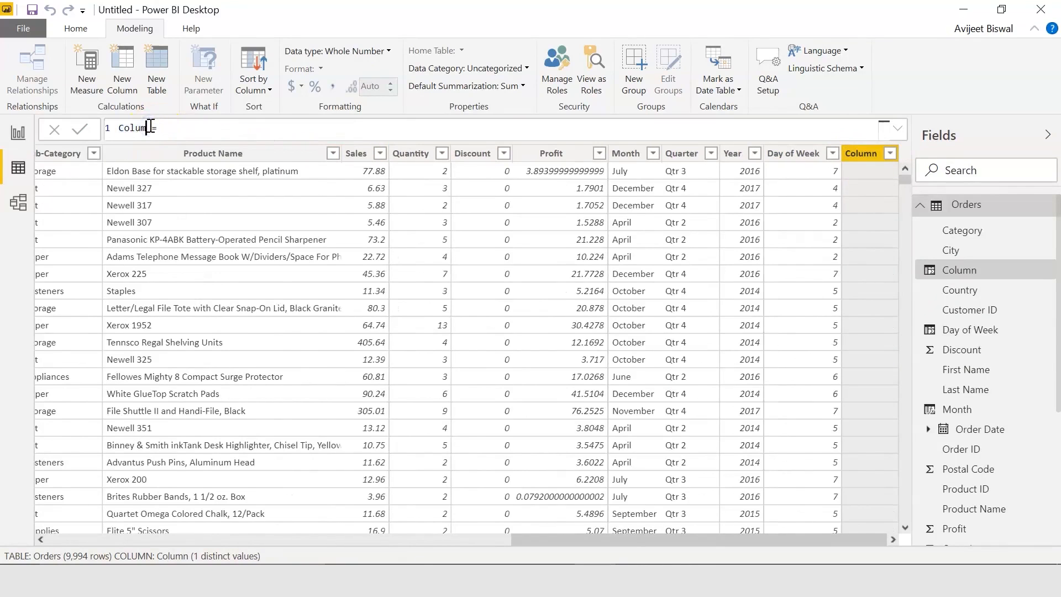
{"action": "type", "text": "Weekday/weekend = if("}
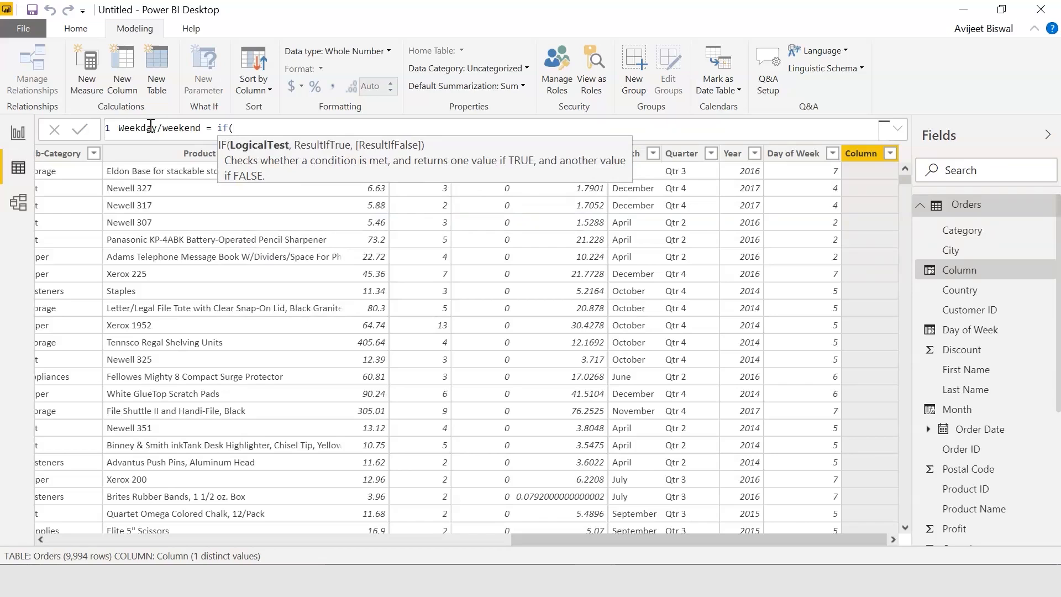
Enter Orders[Day of Week]=6 as the first condition of the IF test, followed by the || operator
{"action": "type", "text": "order"}
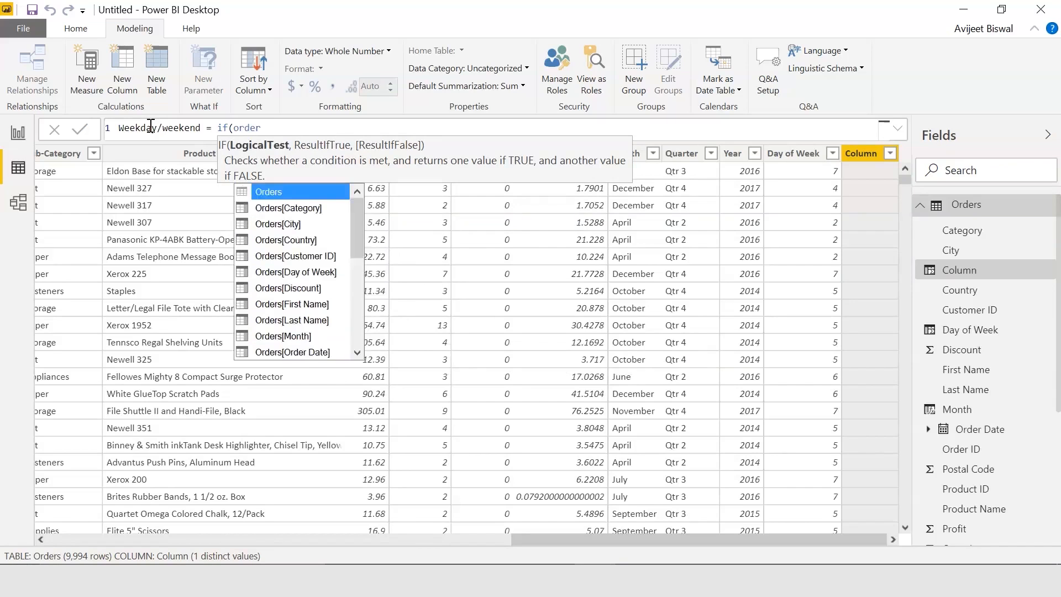
{"action": "key", "text": "Down"}
{"action": "key", "text": "Down"}
{"action": "key", "text": "Down"}
{"action": "key", "text": "Down"}
{"action": "key", "text": "Down"}
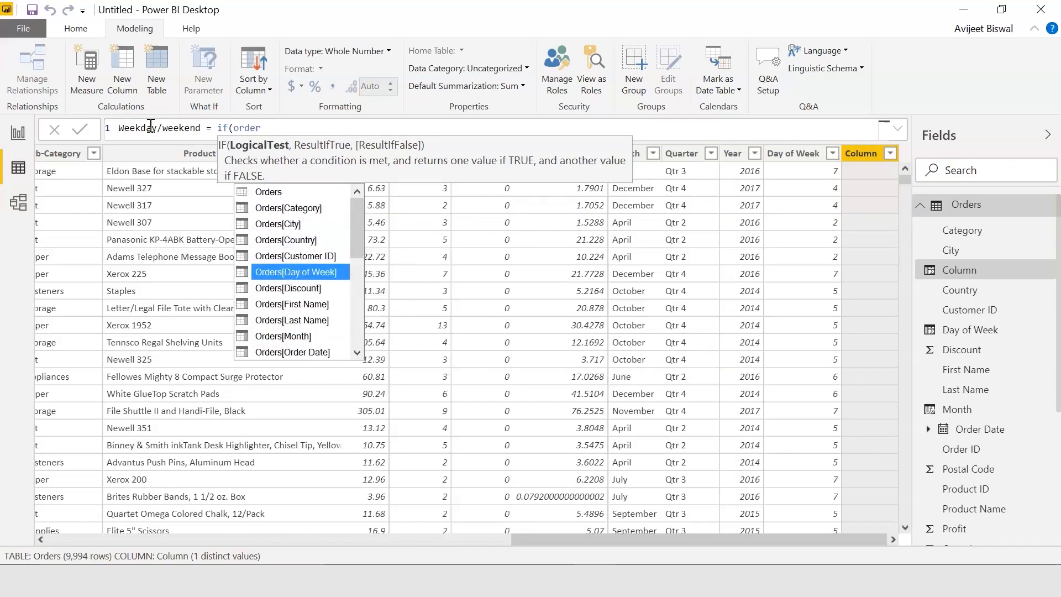
{"action": "key", "text": "Tab"}
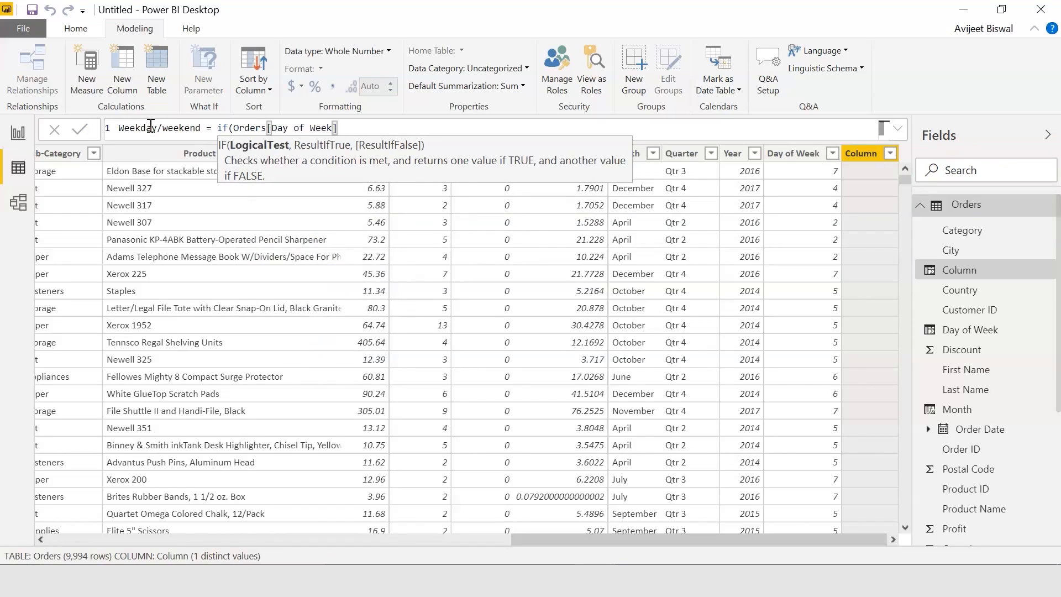
{"action": "type", "text": "=6 || order"}
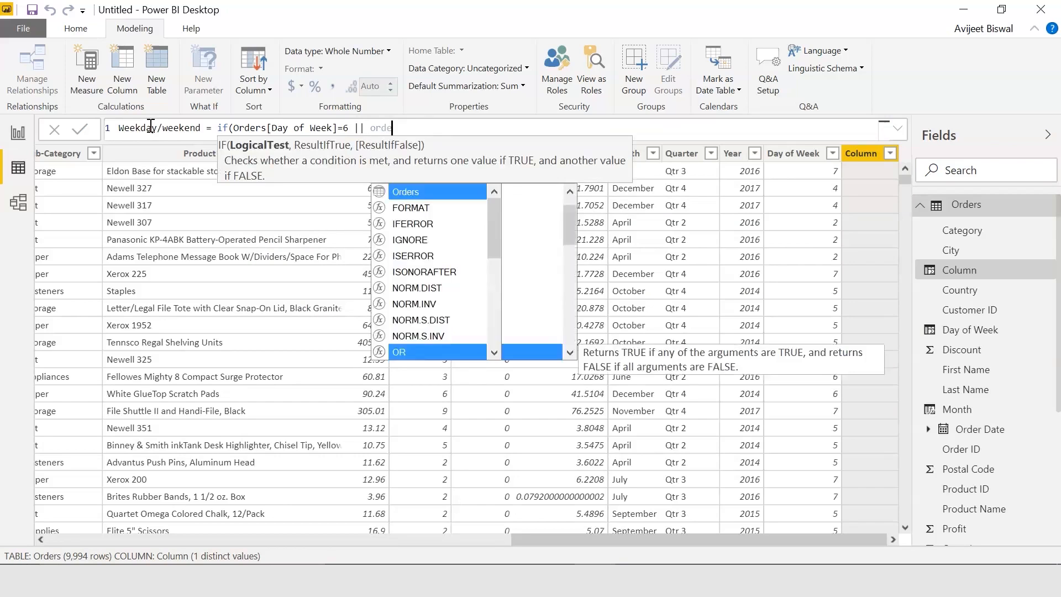
Add Orders[Day of Week]=7 as the alternative condition, return "Weekend" if true and "Weekday" if false, and apply the formula
{"action": "key", "text": "Down"}
{"action": "key", "text": "Down"}
{"action": "key", "text": "Down"}
{"action": "key", "text": "Down"}
{"action": "key", "text": "Down"}
{"action": "key", "text": "Tab"}
{"action": "type", "text": "="}
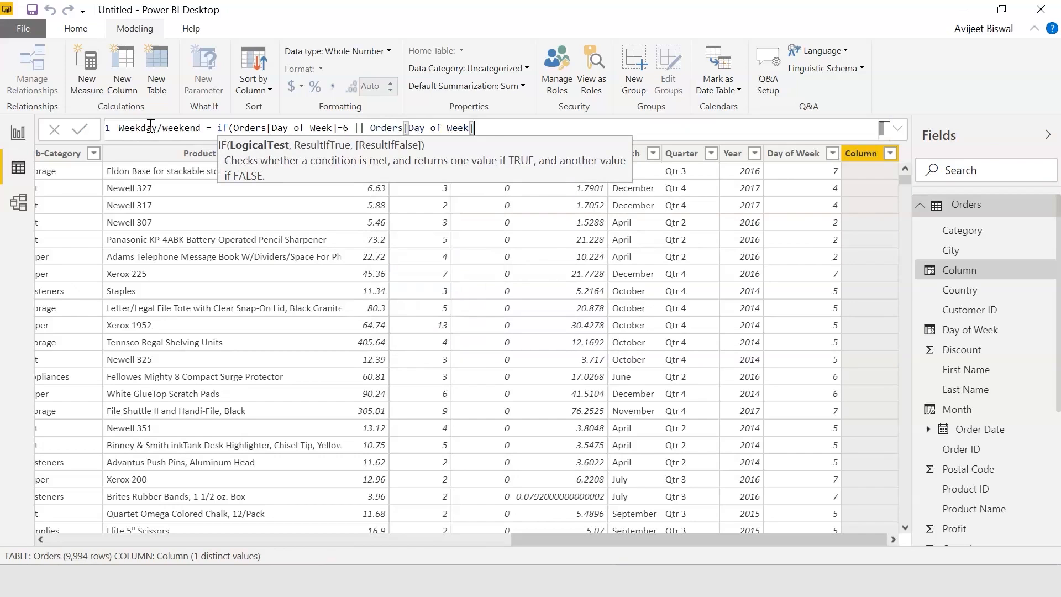
{"action": "type", "text": "7,\"Weekend\",\"Weekday"}
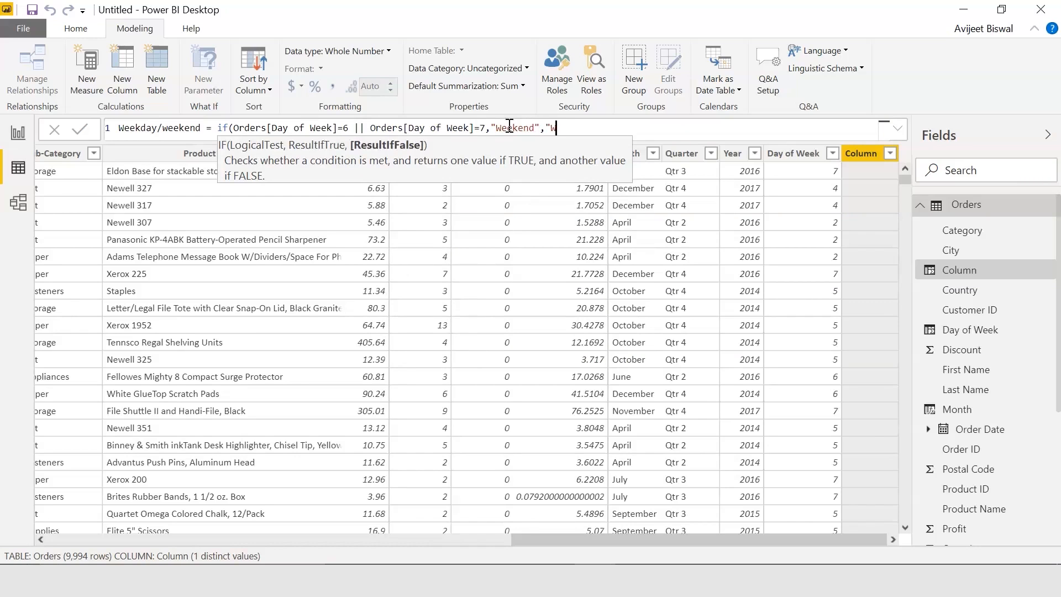
{"action": "type", "text": "\")"}
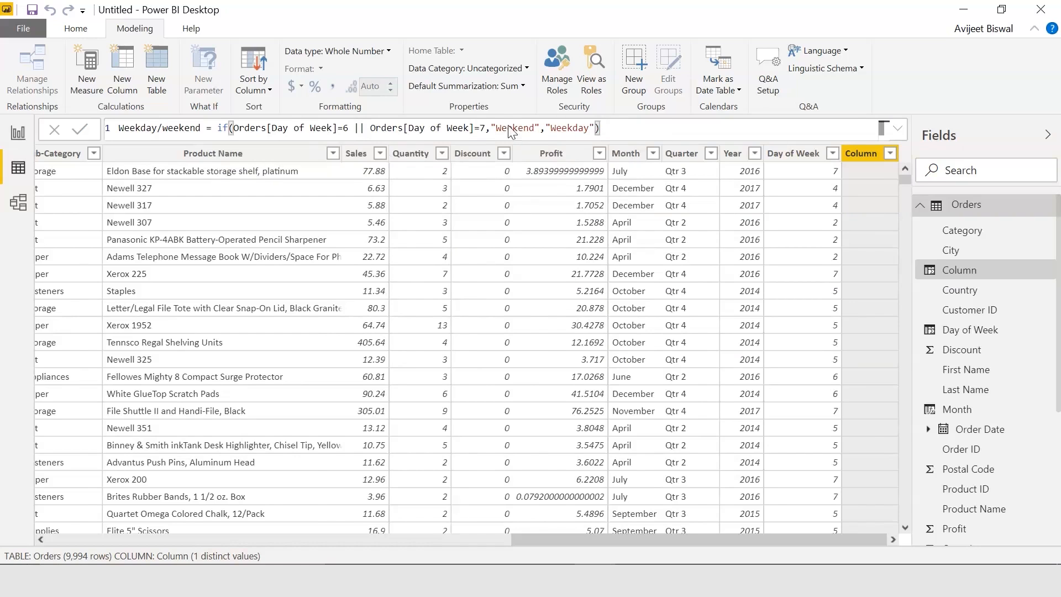
{"action": "key", "text": "Return"}
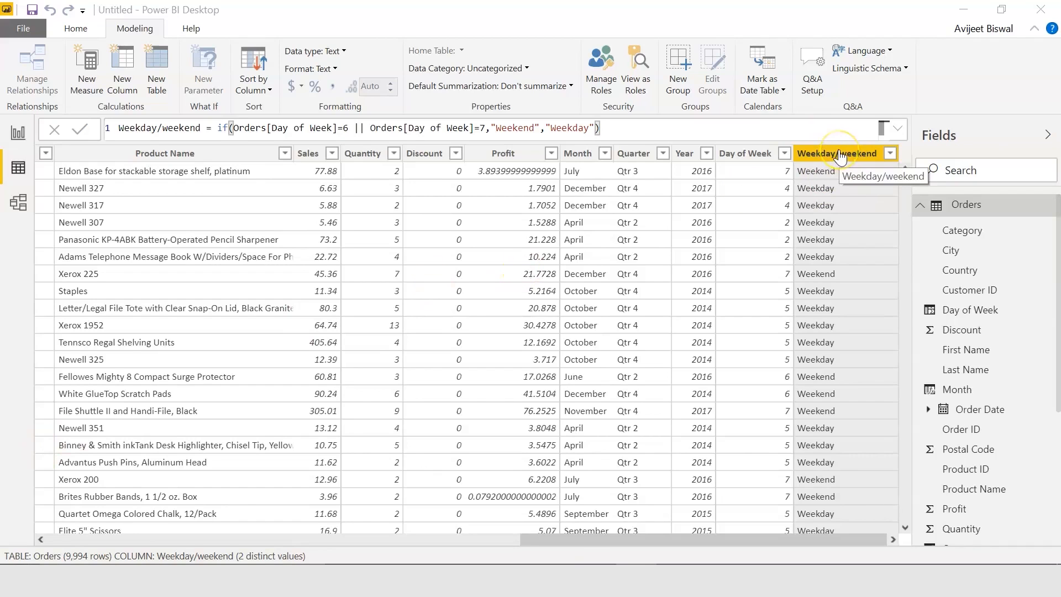
Add another calculated column to the Orders table and replace its default name with Days for shipment in the formula
{"action": "left_click", "coordinate": [730, 155]}
{"action": "right_click", "coordinate": [733, 155]}
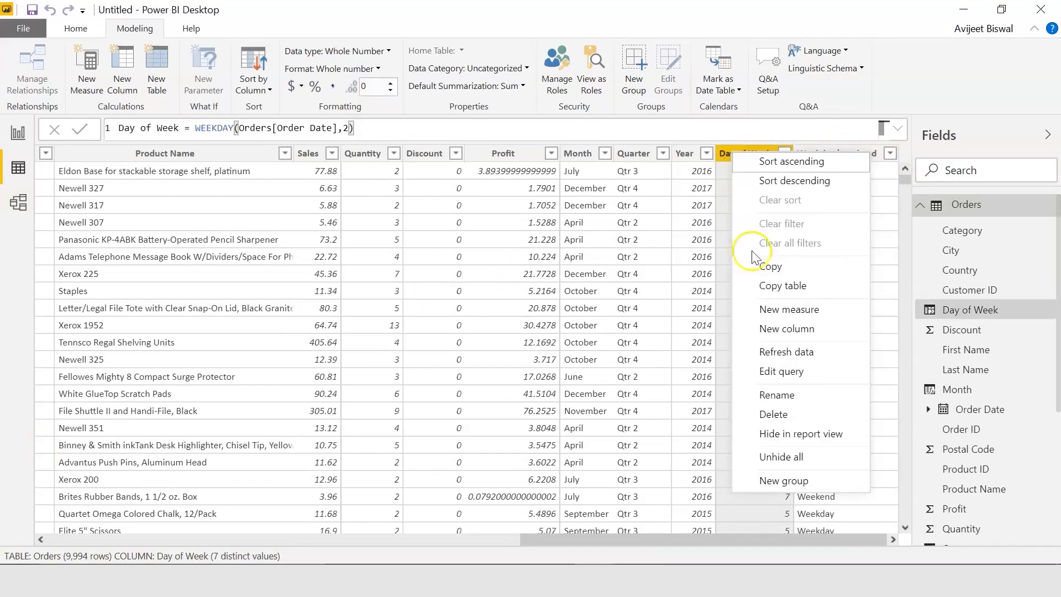
{"action": "left_click", "coordinate": [775, 330]}
{"action": "left_click_drag", "start_coordinate": [153, 129], "coordinate": [119, 128]}
{"action": "type", "text": "Days for shipment = "}
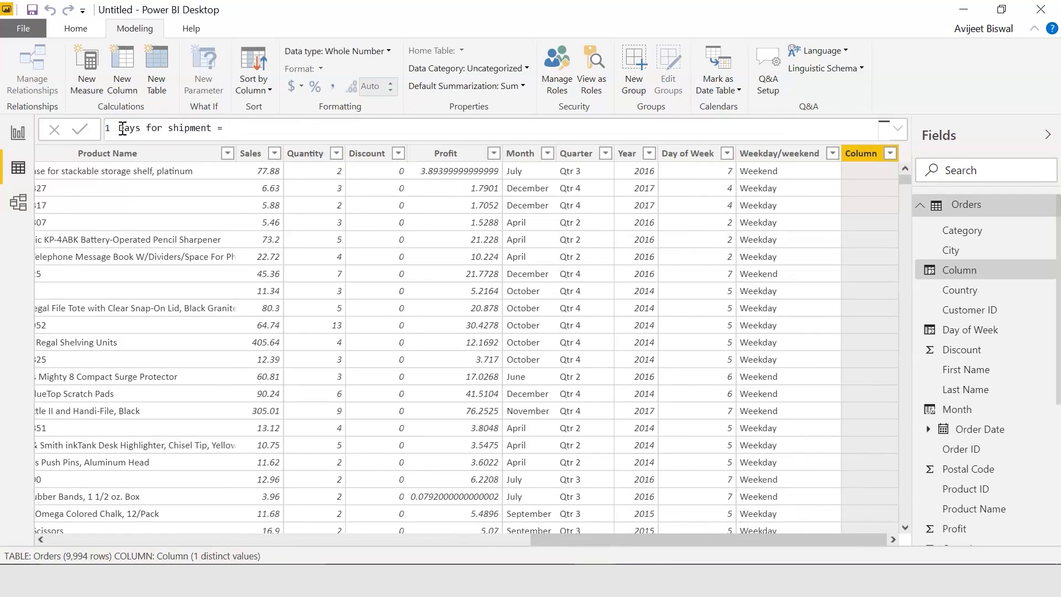
Use the DATEDIFF function in the Days for shipment formula with Orders[Order Date] as its first date
{"action": "type", "text": "DATEDIFF("}
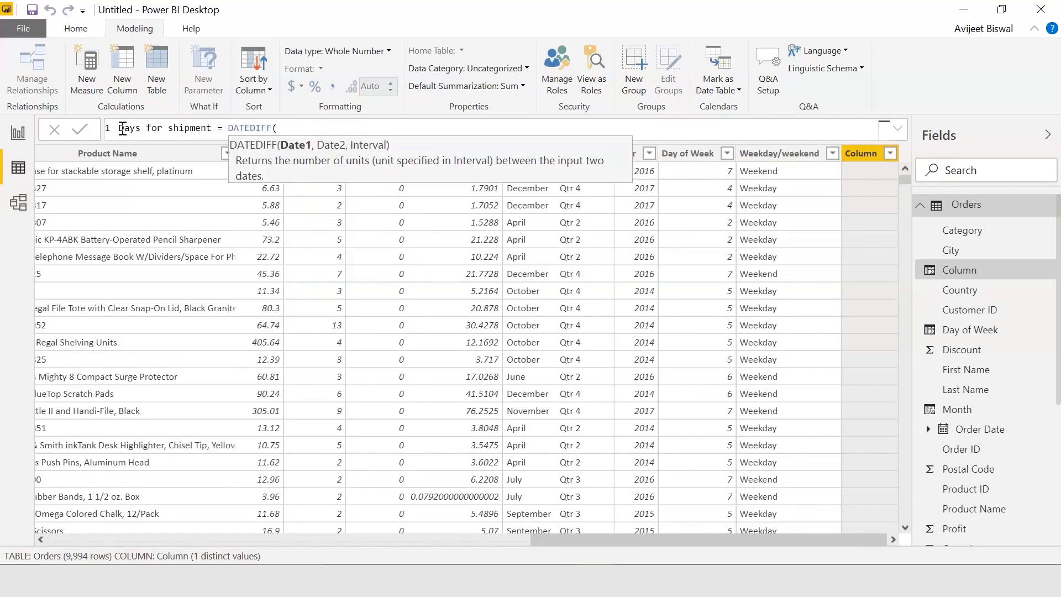
{"action": "type", "text": "order"}
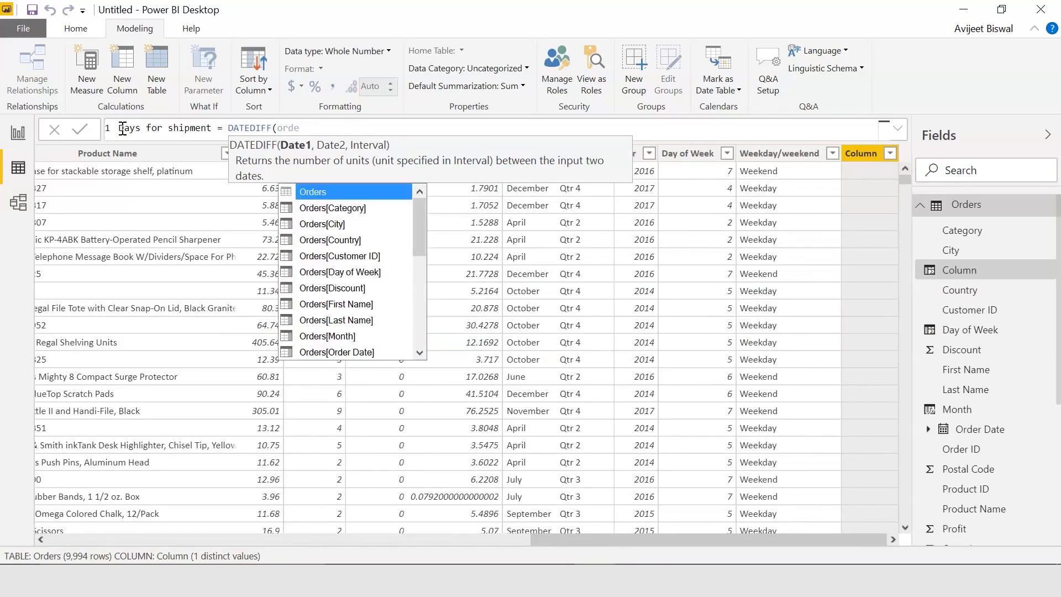
{"action": "key", "text": "Down"}
{"action": "key", "text": "Down"}
{"action": "key", "text": "Down"}
{"action": "key", "text": "Down"}
{"action": "key", "text": "Down"}
{"action": "key", "text": "Down"}
{"action": "key", "text": "Down"}
{"action": "key", "text": "Down"}
{"action": "key", "text": "Down"}
{"action": "key", "text": "Down"}
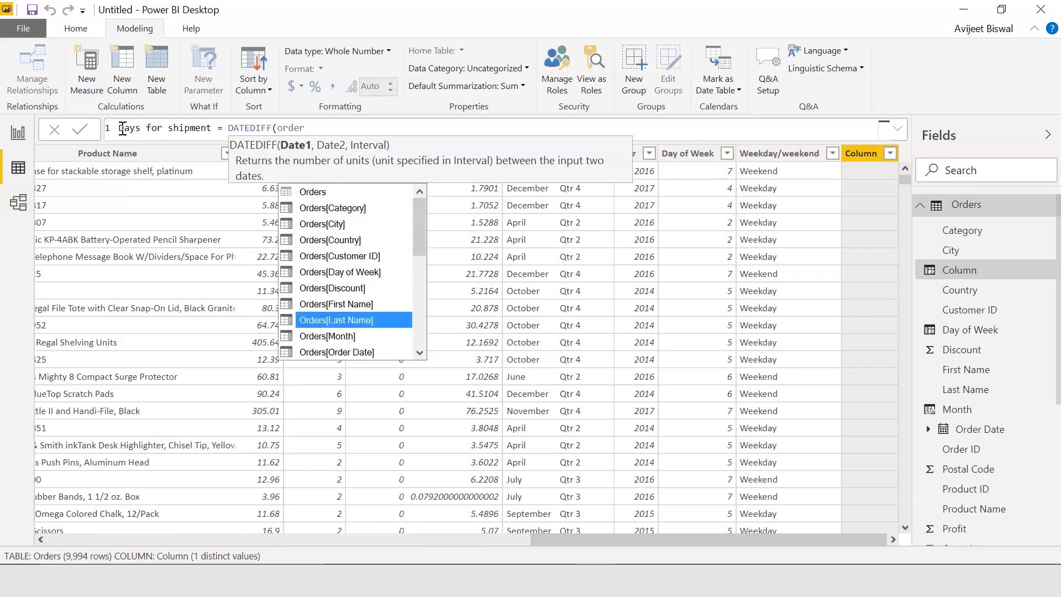
{"action": "key", "text": "Tab"}
{"action": "type", "text": ","}
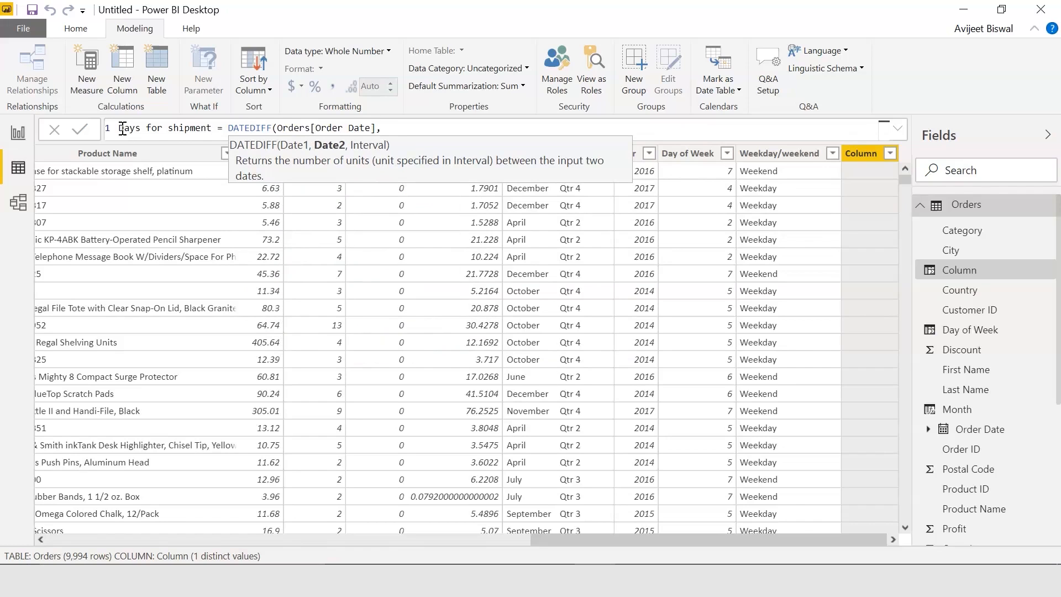
Set Orders[Ship Date] as the second DATEDIFF date and DAY as the interval, close the function and apply the formula
{"action": "type", "text": "ship"}
{"action": "key", "text": "Tab"}
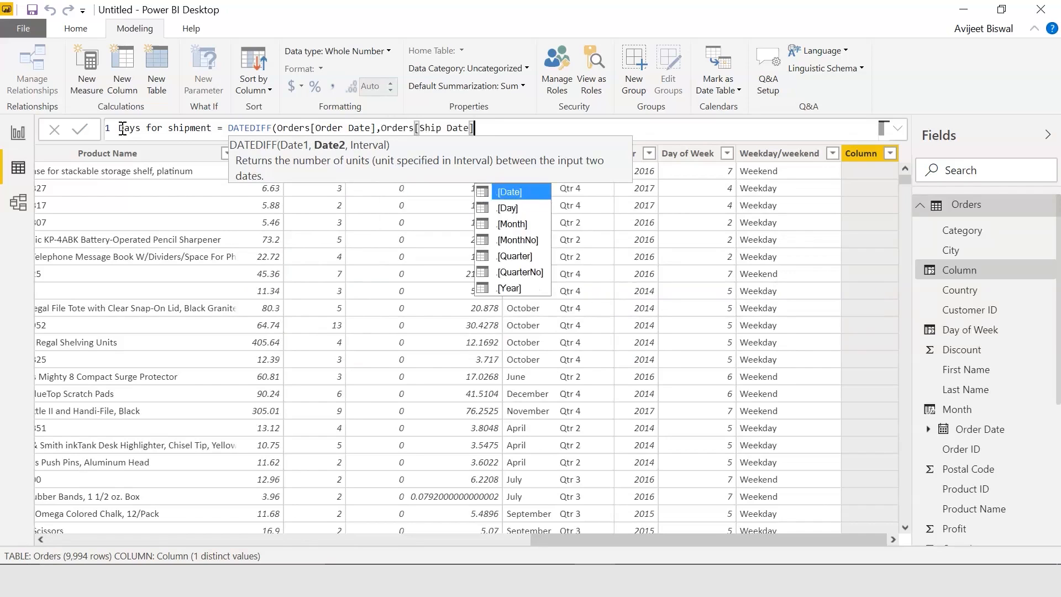
{"action": "type", "text": ",DAY"}
{"action": "key", "text": "Tab"}
{"action": "type", "text": ")"}
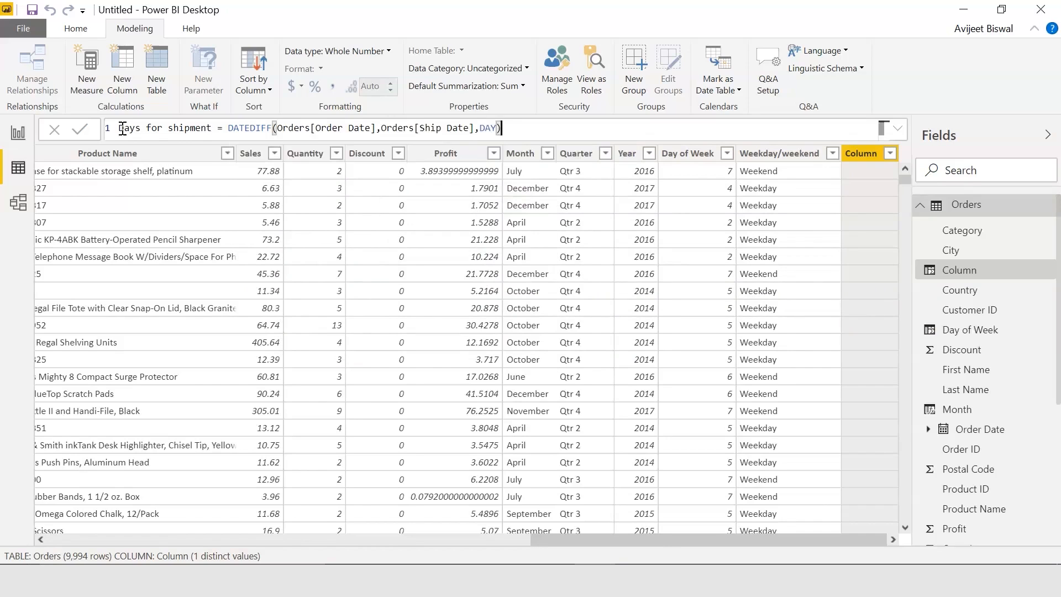
{"action": "key", "text": "Return"}
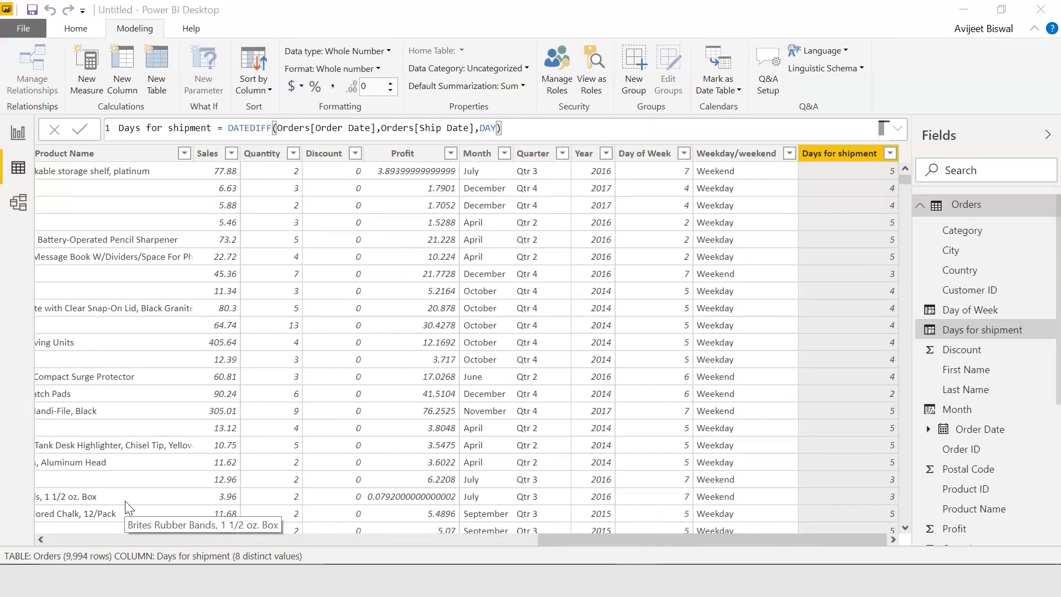
Add a new calculated column to the Orders table and replace its default name with Full Name in the formula
{"action": "left_click", "coordinate": [821, 158]}
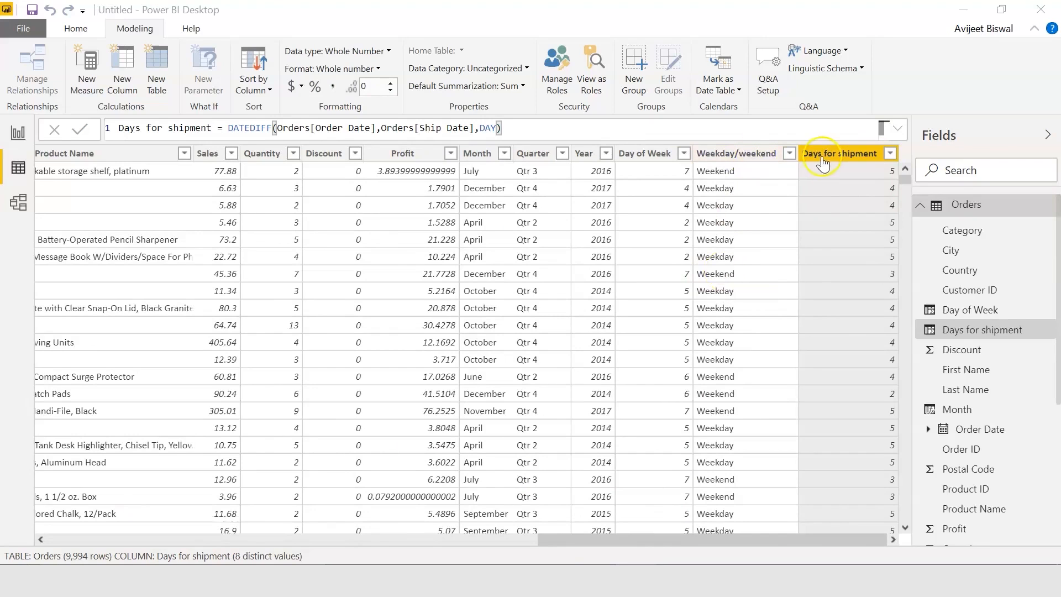
{"action": "right_click", "coordinate": [822, 159]}
{"action": "left_click", "coordinate": [857, 332]}
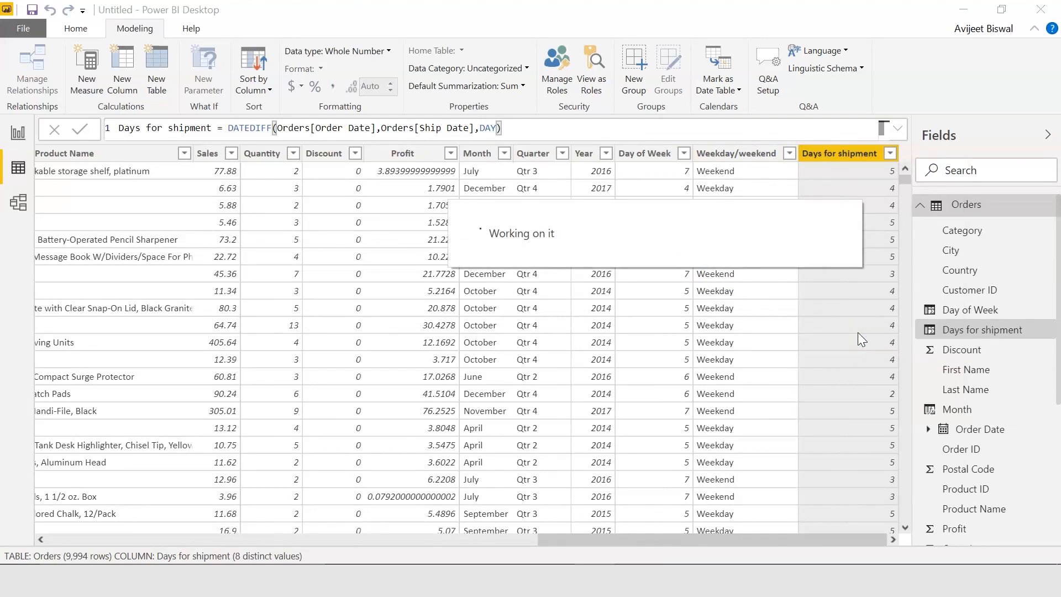
{"action": "left_click", "coordinate": [150, 128]}
{"action": "key", "text": "BackSpace"}
{"action": "key", "text": "BackSpace"}
{"action": "key", "text": "BackSpace"}
{"action": "key", "text": "BackSpace"}
{"action": "key", "text": "BackSpace"}
{"action": "key", "text": "BackSpace"}
{"action": "type", "text": "Full Nam"}
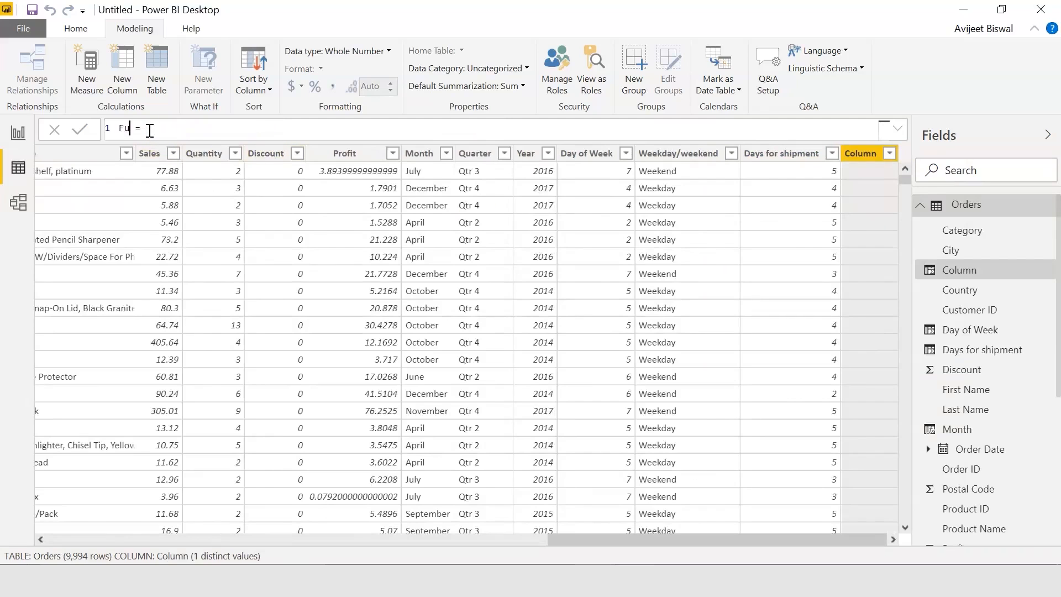
{"action": "type", "text": "e"}
Insert Orders[First Name] as the first part of the Full Name expression
{"action": "key", "text": "Right"}
{"action": "key", "text": "Right"}
{"action": "key", "text": "Right"}
{"action": "type", "text": "order"}
{"action": "key", "text": "Down"}
{"action": "key", "text": "Down"}
{"action": "key", "text": "Down"}
{"action": "key", "text": "Down"}
{"action": "key", "text": "Down"}
{"action": "key", "text": "Down"}
{"action": "key", "text": "Down"}
{"action": "key", "text": "Down"}
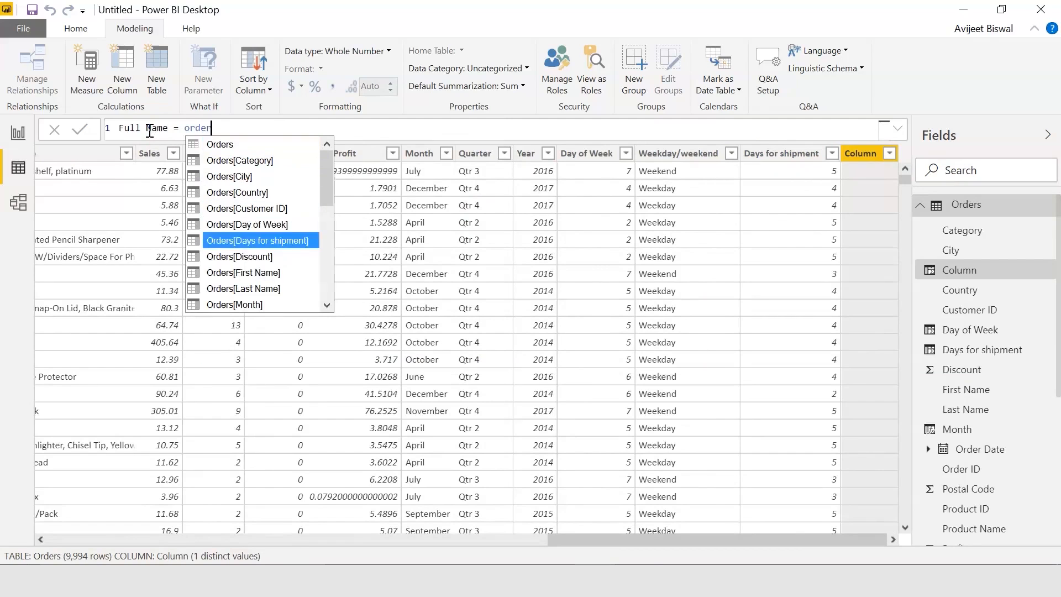
{"action": "key", "text": "Tab"}
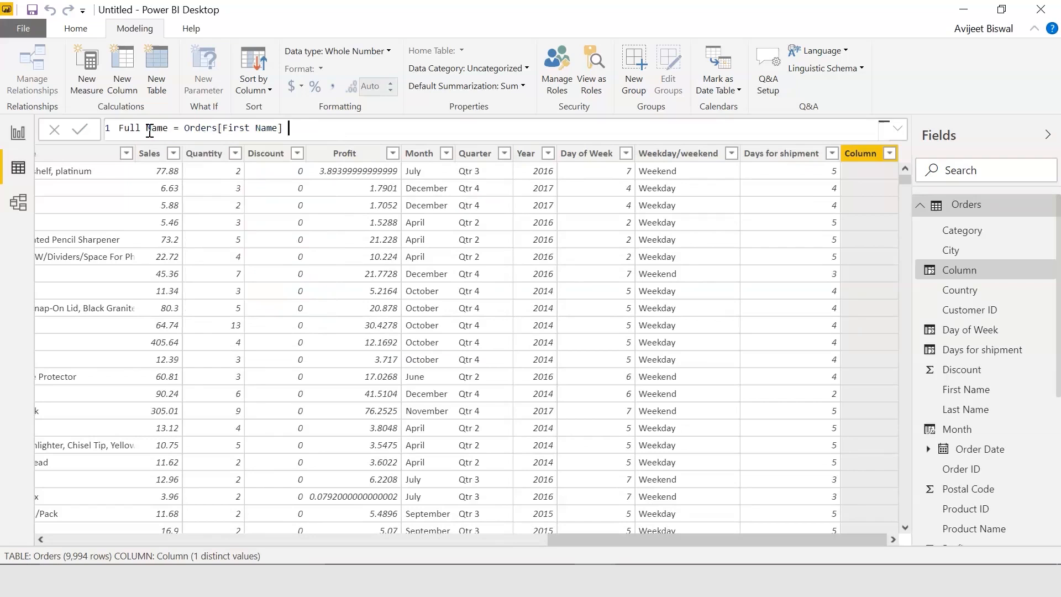
Join a space and Orders[Last Name] to the first name using the & operator, and apply the Full Name formula
{"action": "type", "text": "&"}
{"action": "type", "text": " \" :"}
{"action": "key", "text": "BackSpace"}
{"action": "type", "text": "&"}
{"action": "key", "text": "BackSpace"}
{"action": "type", "text": "der"}
{"action": "key", "text": "Down"}
{"action": "key", "text": "Down"}
{"action": "key", "text": "Down"}
{"action": "key", "text": "Down"}
{"action": "key", "text": "Down"}
{"action": "key", "text": "Down"}
{"action": "key", "text": "Down"}
{"action": "key", "text": "Down"}
{"action": "key", "text": "Down"}
{"action": "key", "text": "Tab"}
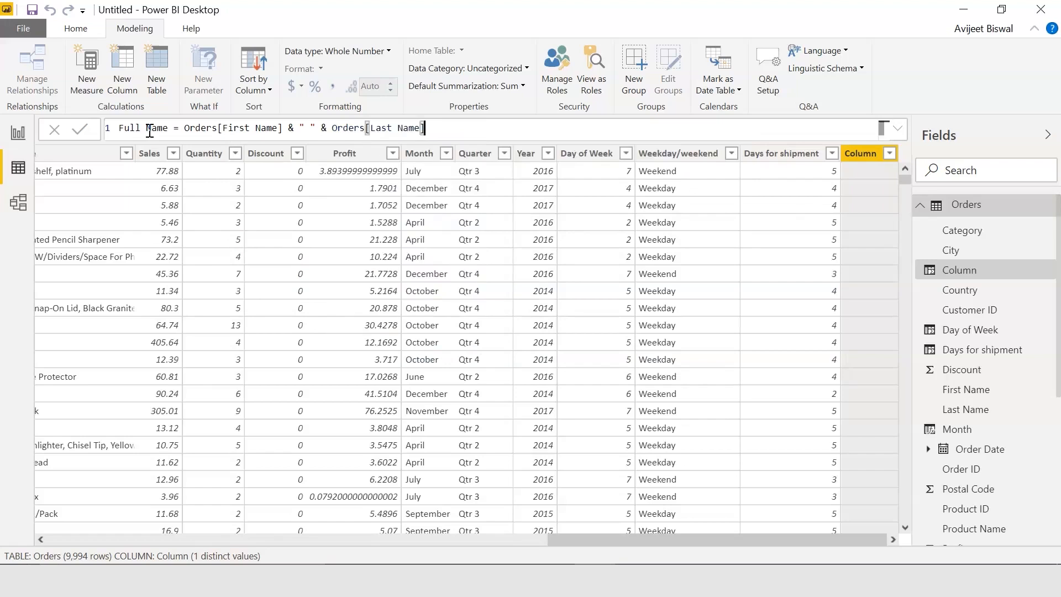
{"action": "key", "text": "Return"}
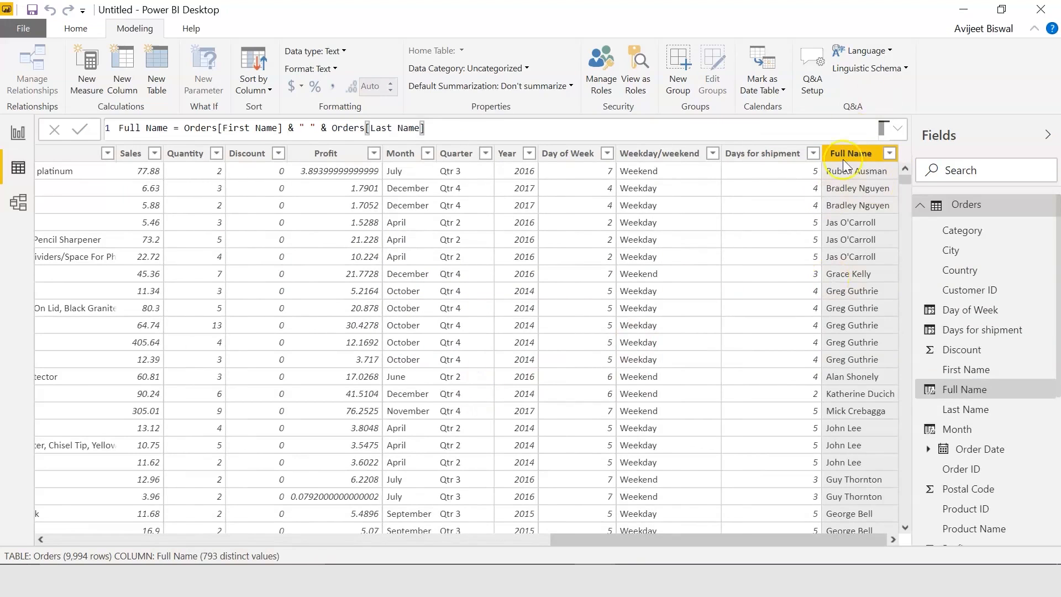
Compare the source First Name and Last Name columns with the combined Full Name column
{"action": "left_click_drag", "start_coordinate": [715, 538], "coordinate": [135, 525]}
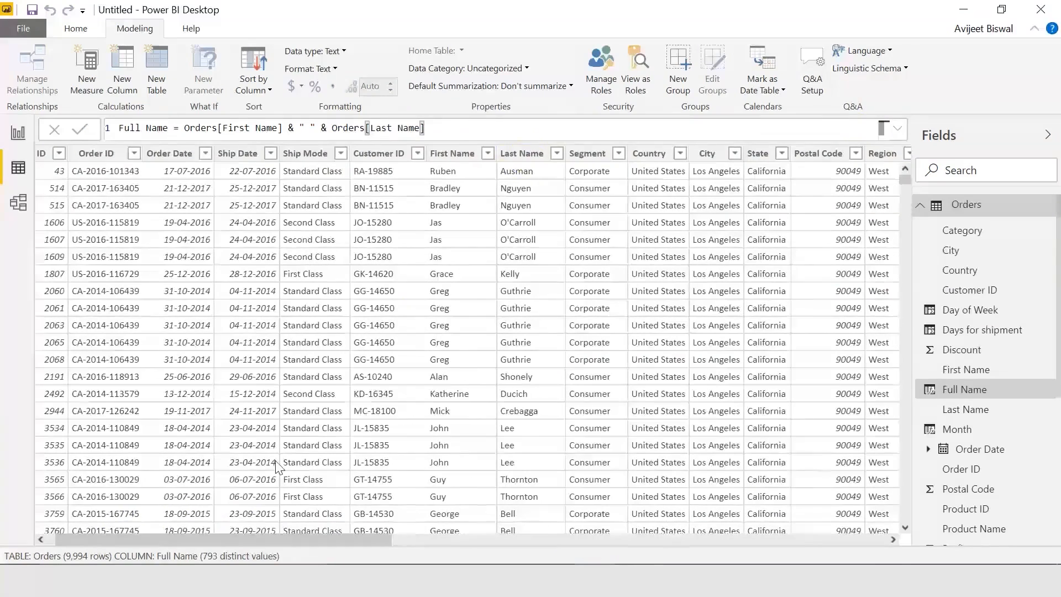
{"action": "left_click", "coordinate": [447, 155]}
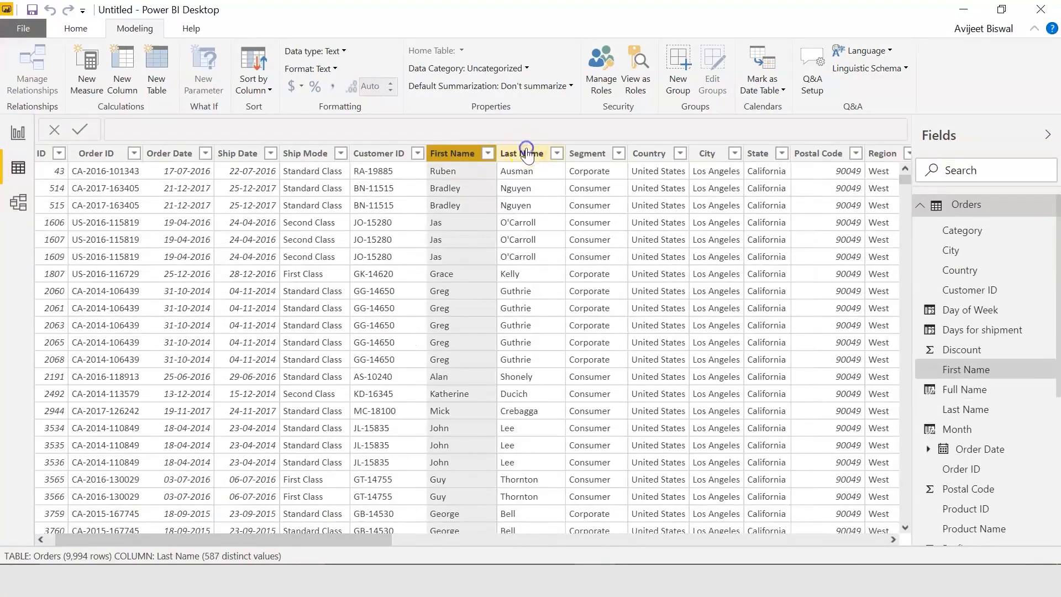
{"action": "left_click", "coordinate": [521, 154]}
{"action": "left_click_drag", "start_coordinate": [316, 538], "coordinate": [831, 546]}
{"action": "left_click", "coordinate": [852, 151]}
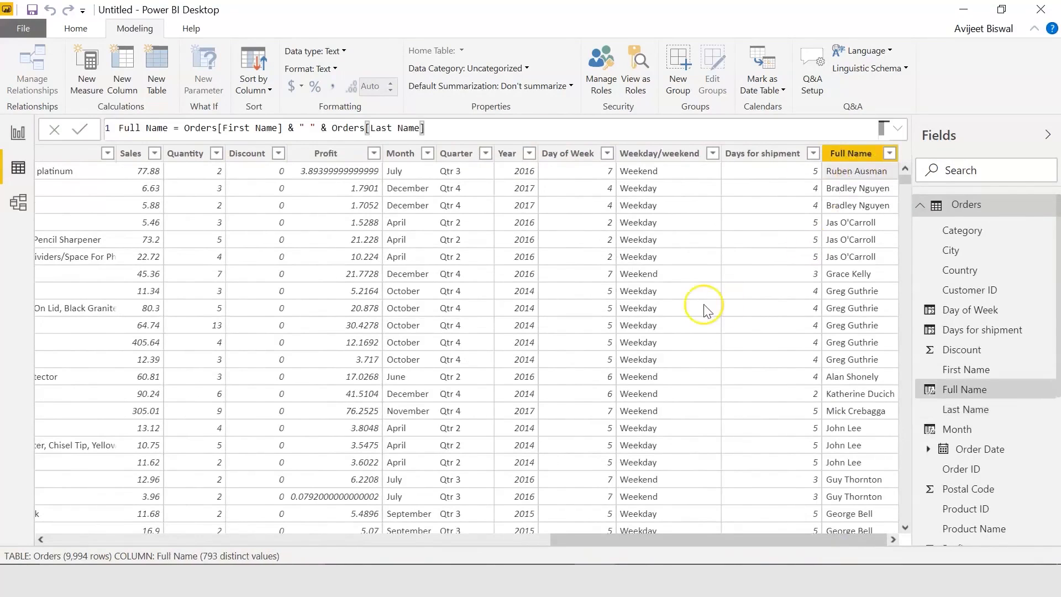
Format the Sales column as currency in $ English (United States)
{"action": "left_click_drag", "start_coordinate": [590, 541], "coordinate": [467, 547]}
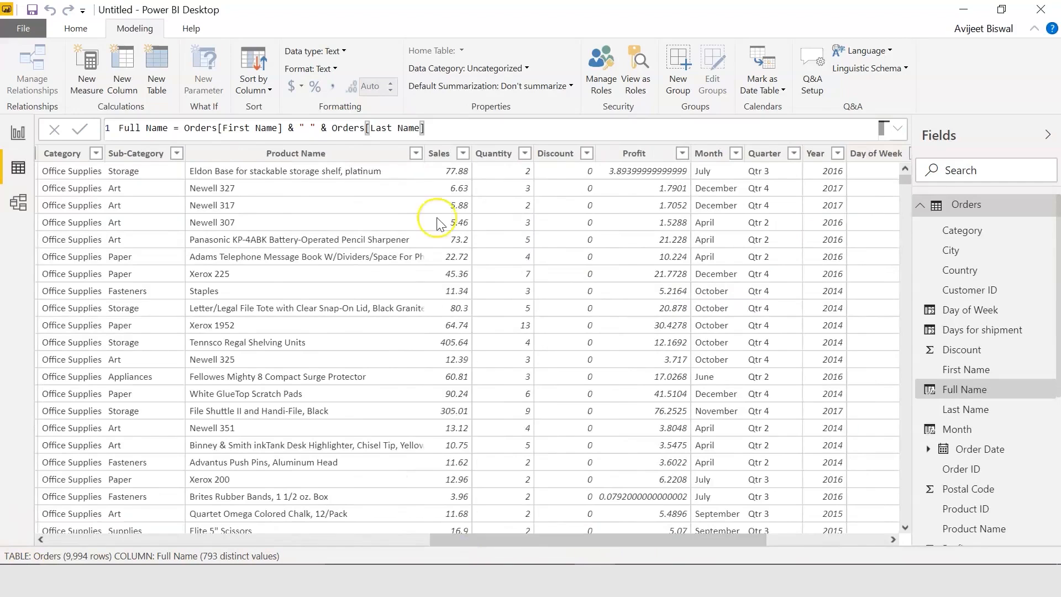
{"action": "left_click", "coordinate": [442, 157]}
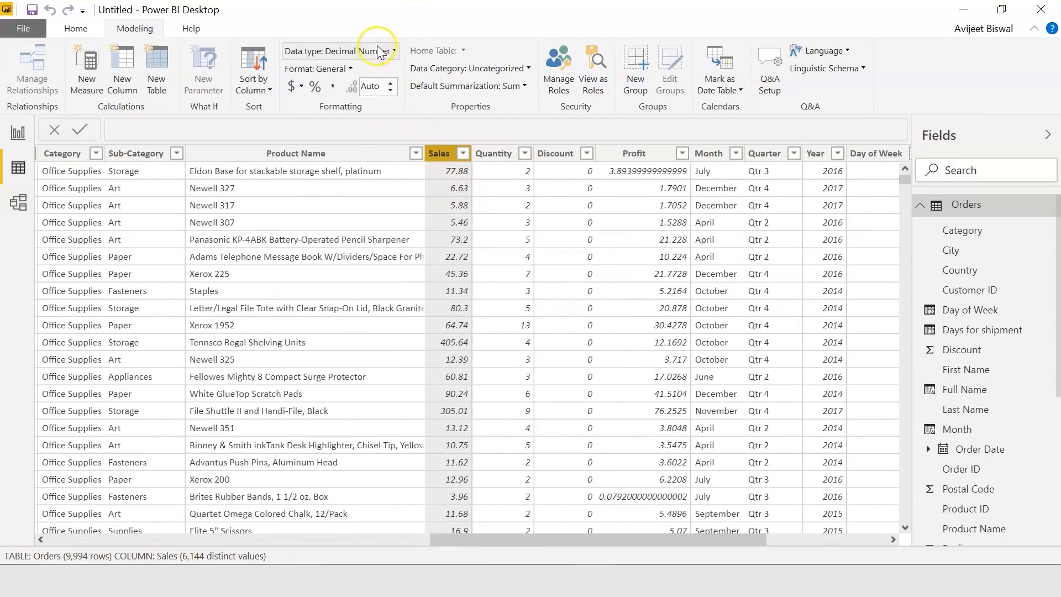
{"action": "left_click", "coordinate": [394, 52]}
{"action": "left_click", "coordinate": [394, 52]}
{"action": "left_click", "coordinate": [348, 69]}
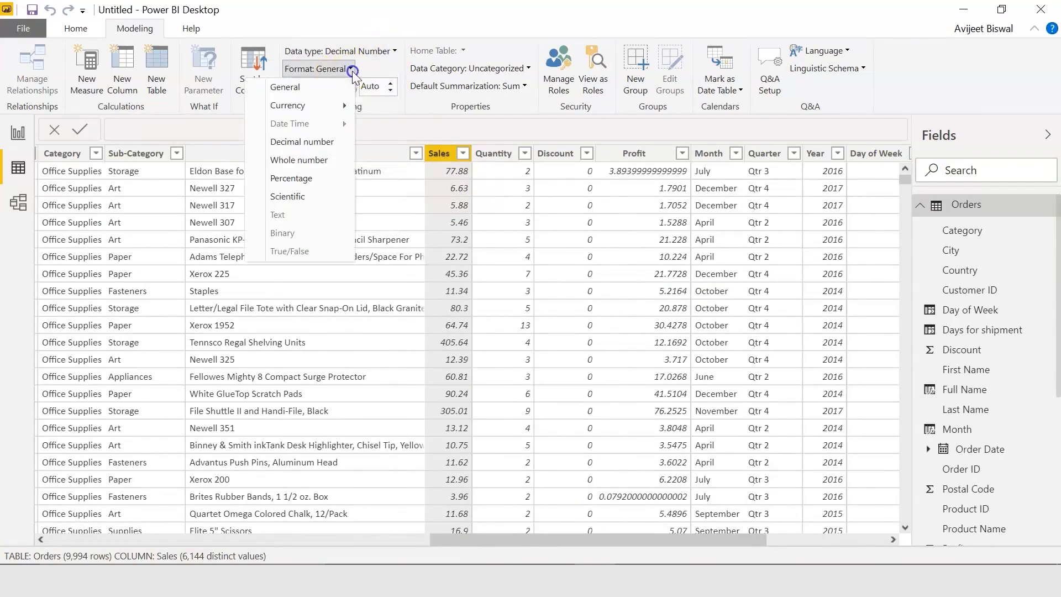
{"action": "left_click", "coordinate": [343, 109]}
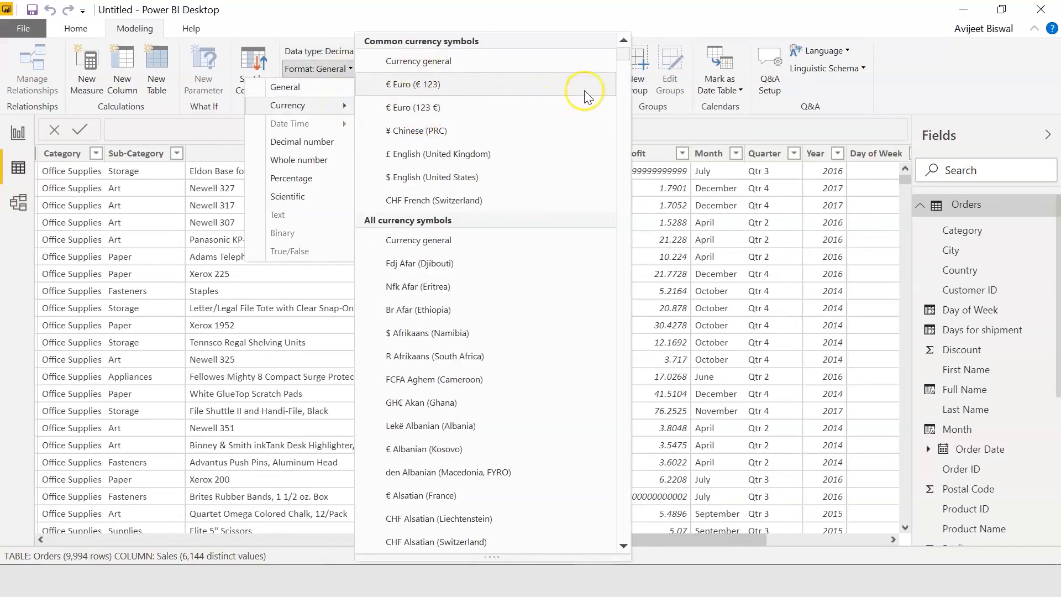
{"action": "mouse_move", "coordinate": [621, 52]}
{"action": "left_mouse_down"}
{"action": "mouse_move", "coordinate": [616, 190]}
{"action": "mouse_move", "coordinate": [622, 49]}
{"action": "left_mouse_up"}
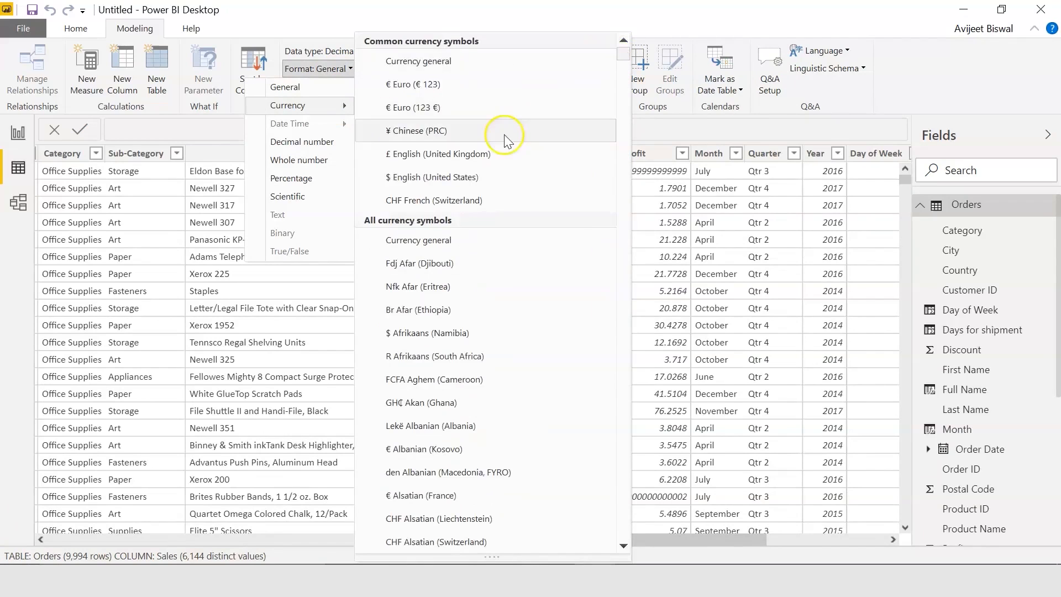
{"action": "left_click", "coordinate": [449, 178]}
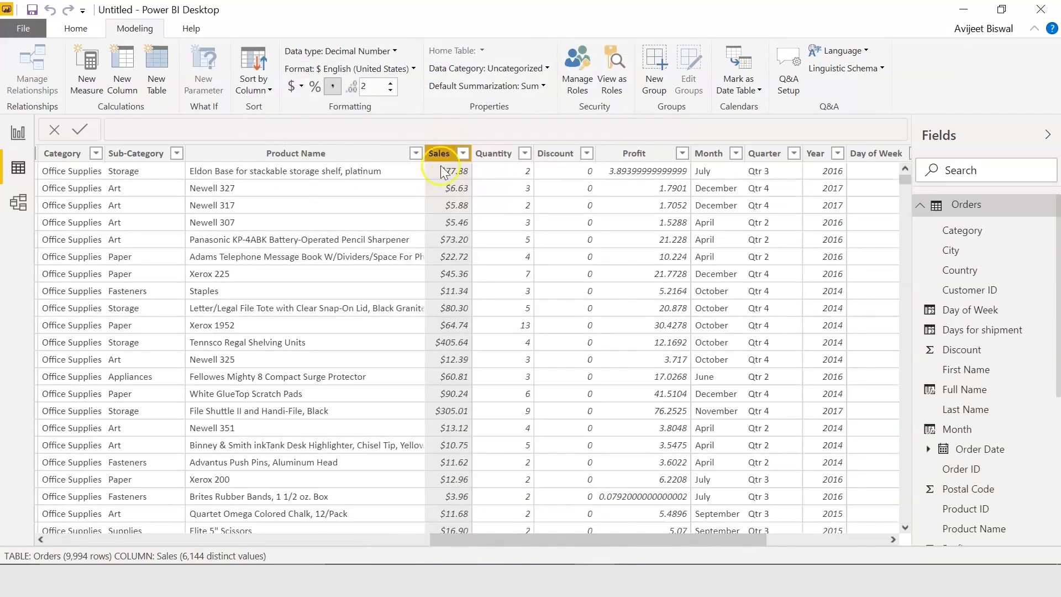
{"action": "left_click", "coordinate": [421, 155]}
{"action": "left_click", "coordinate": [442, 154]}
Set the Profit column to show 2 decimal places
{"action": "left_click_drag", "start_coordinate": [523, 541], "coordinate": [585, 544]}
{"action": "left_click", "coordinate": [482, 154]}
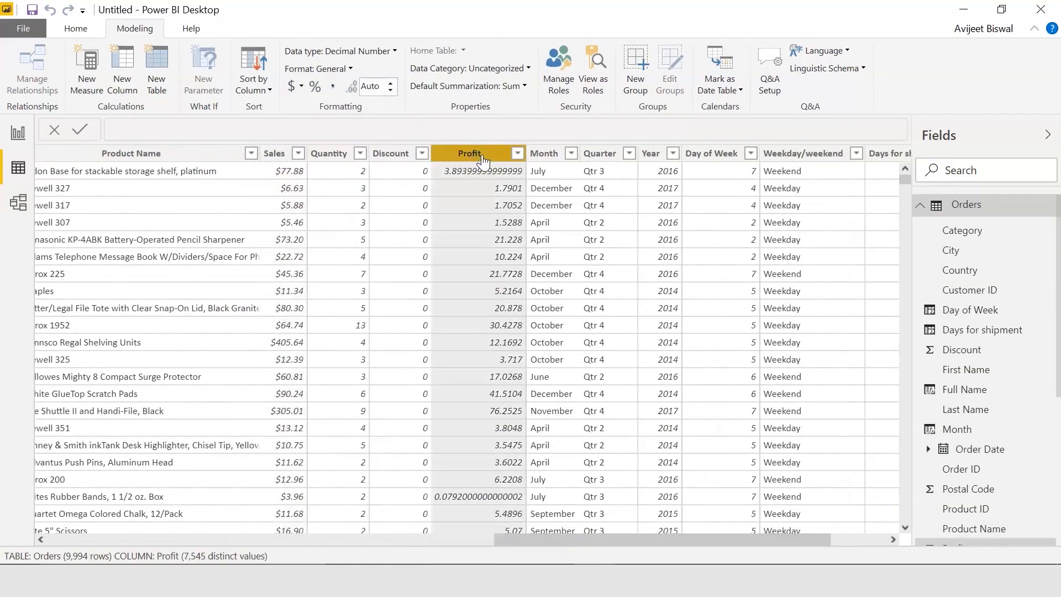
{"action": "left_click", "coordinate": [497, 174]}
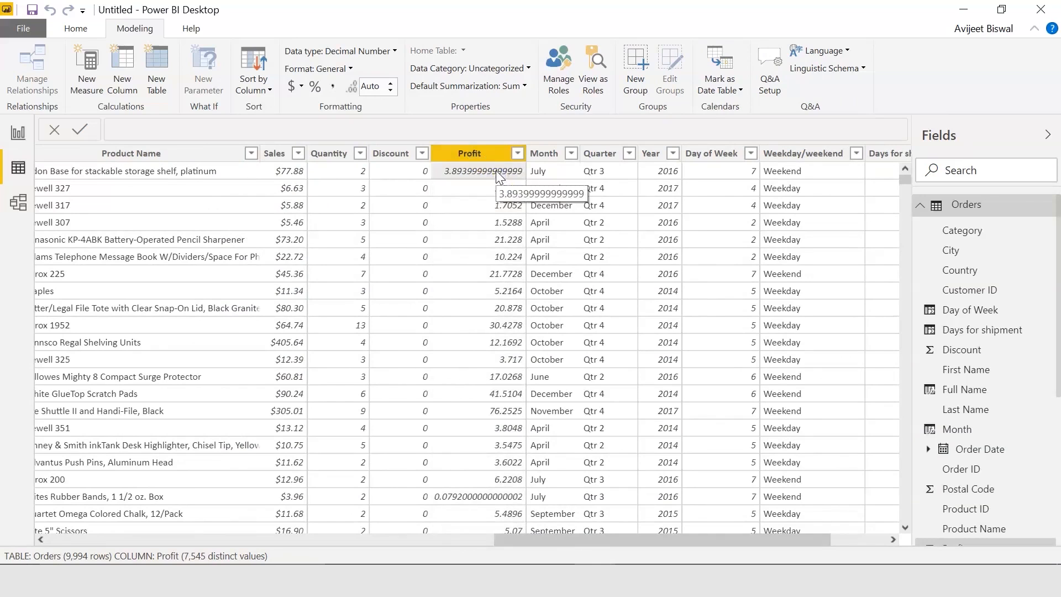
{"action": "left_click", "coordinate": [474, 155]}
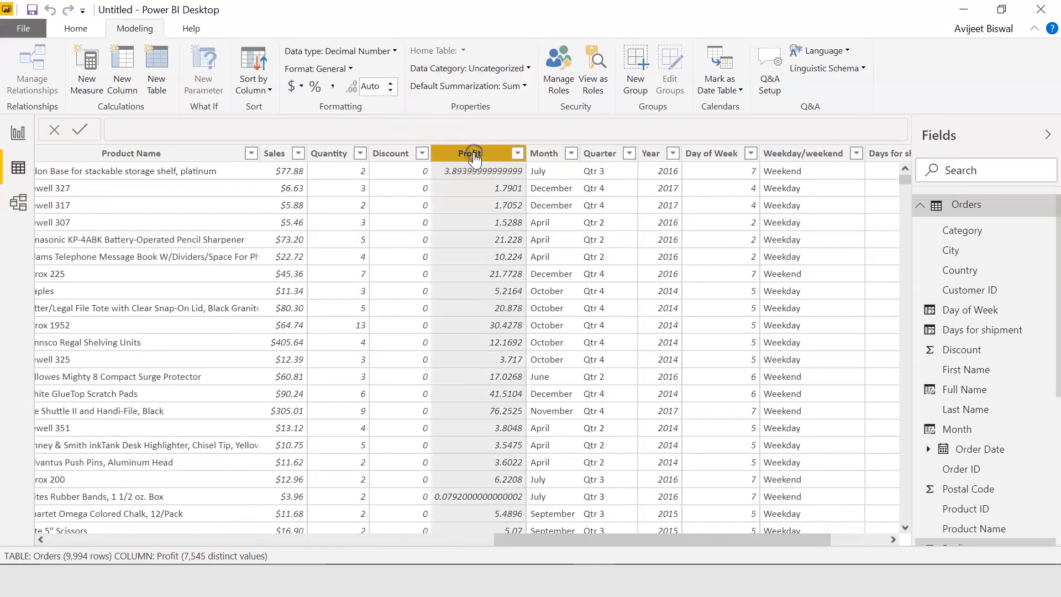
{"action": "left_click", "coordinate": [378, 87]}
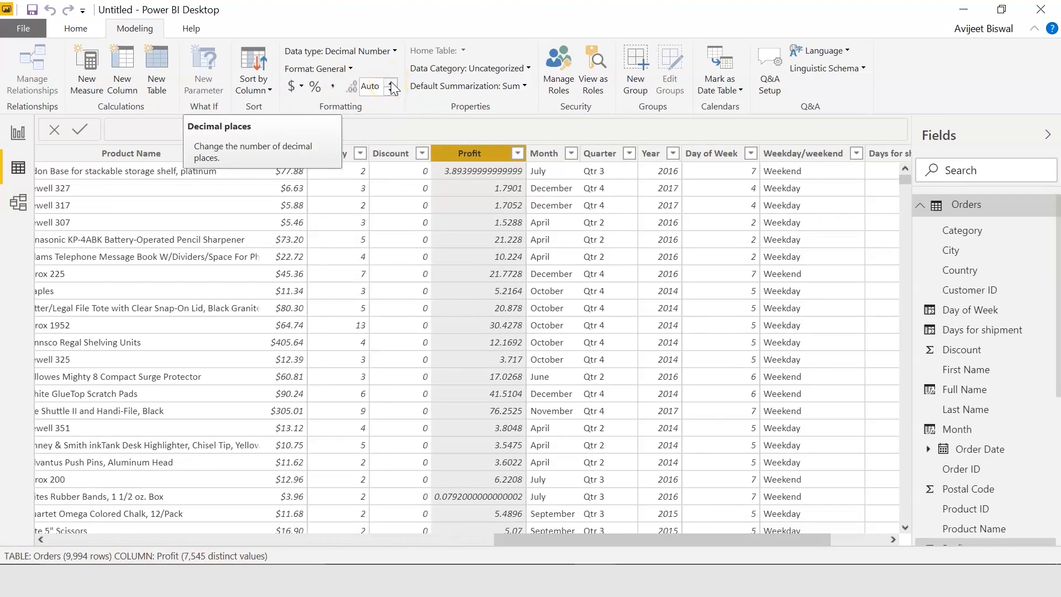
{"action": "left_click", "coordinate": [391, 82]}
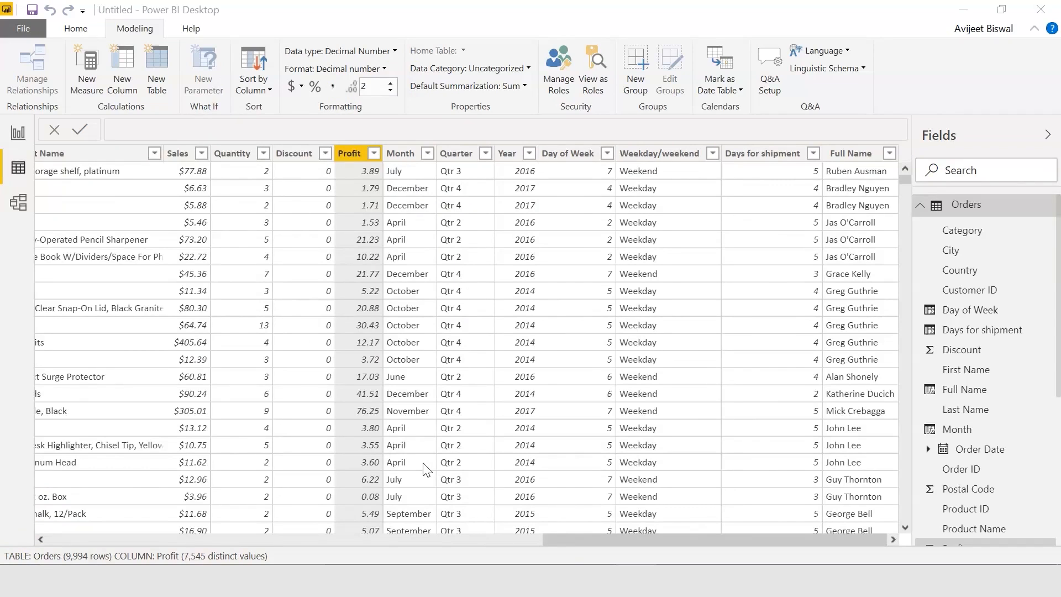
Review the Orders table's full list of columns in the model view
{"action": "left_click", "coordinate": [18, 202]}
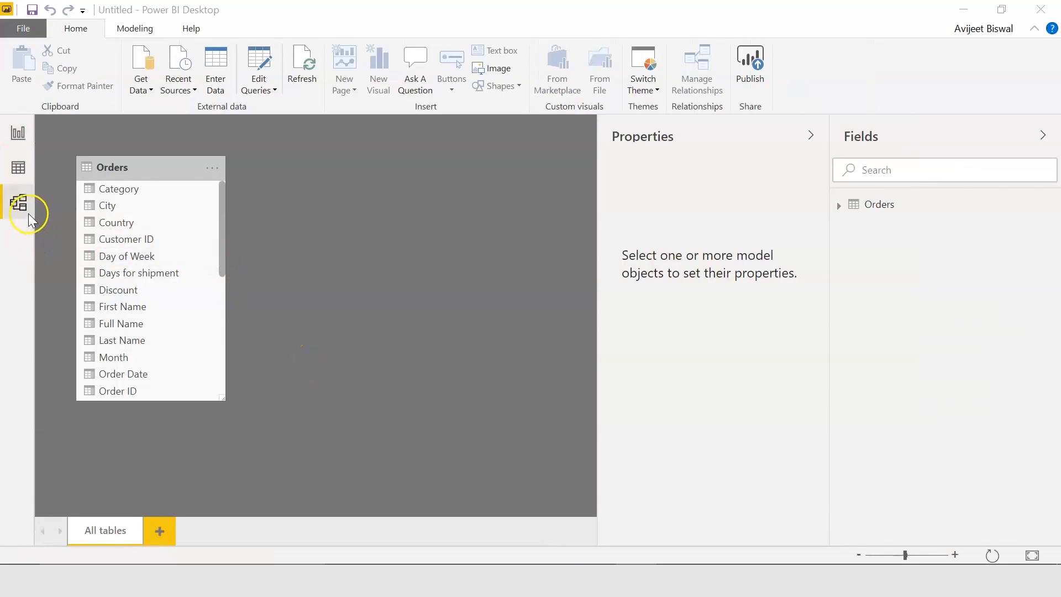
{"action": "left_click_drag", "start_coordinate": [221, 222], "coordinate": [221, 350]}
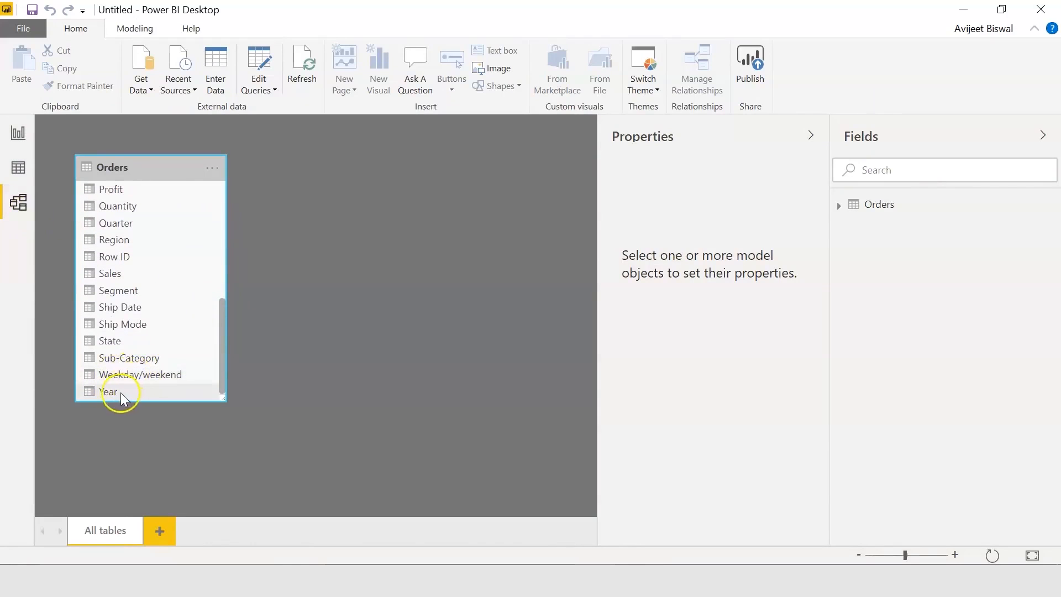
{"action": "left_click_drag", "start_coordinate": [228, 346], "coordinate": [222, 203]}
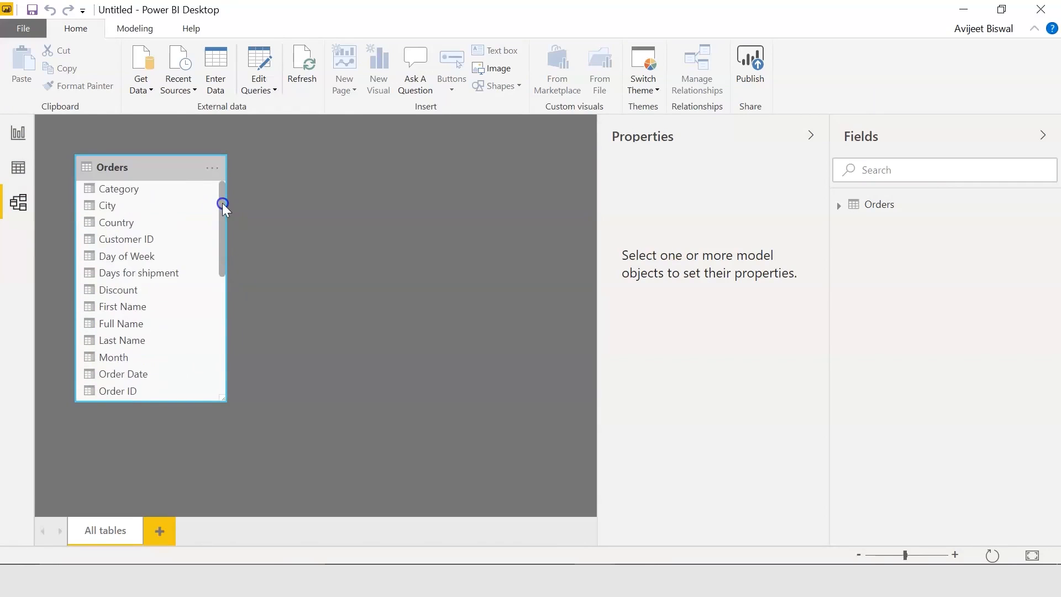
Switch to the report view and go through the Orders fields available for building visuals
{"action": "left_click", "coordinate": [8, 138]}
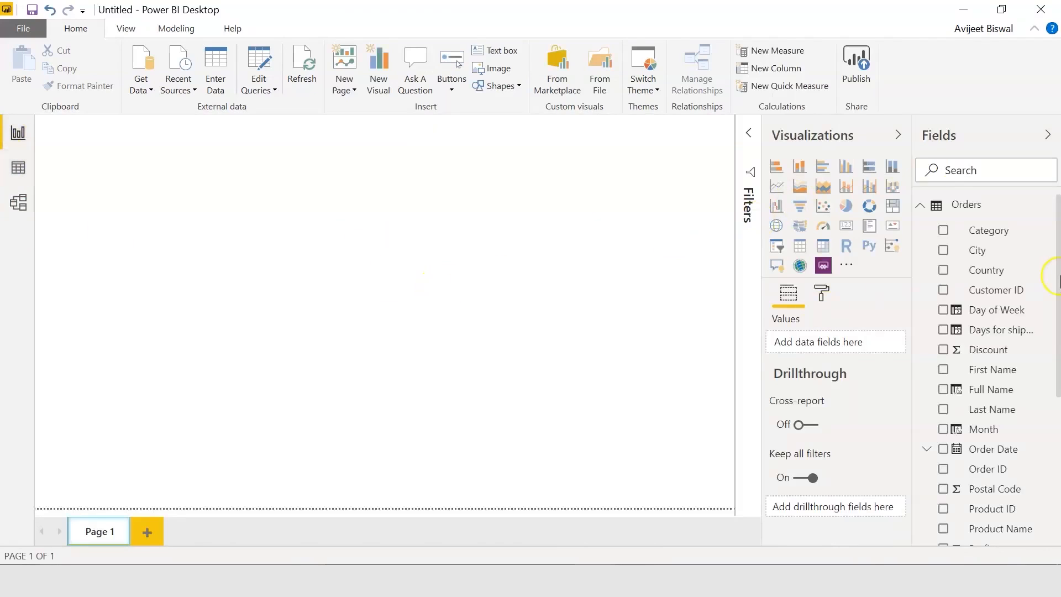
{"action": "left_click_drag", "start_coordinate": [1057, 275], "coordinate": [1057, 332]}
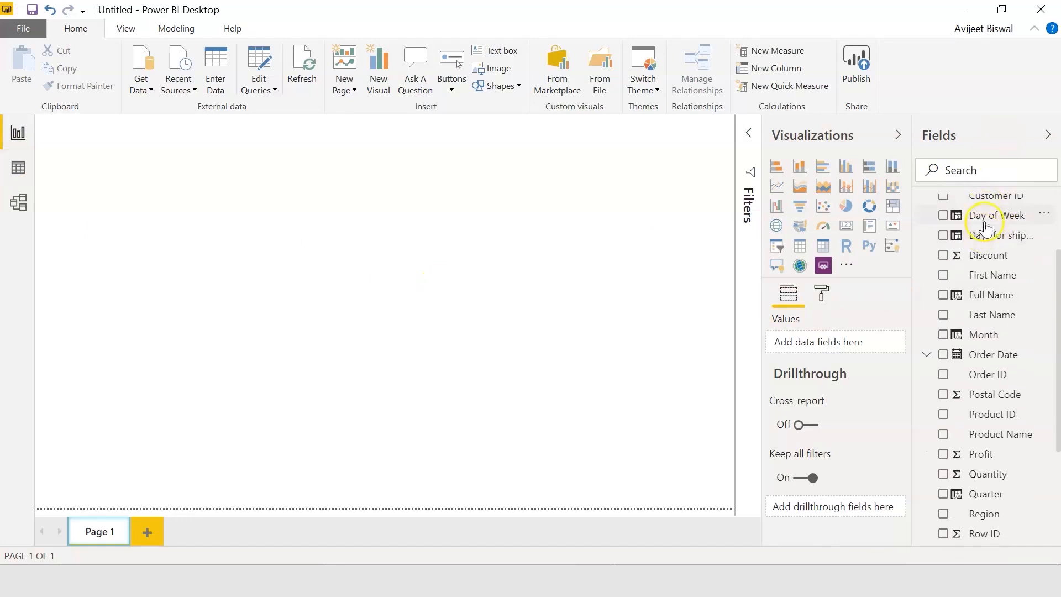
{"action": "left_click_drag", "start_coordinate": [1057, 267], "coordinate": [1057, 342]}
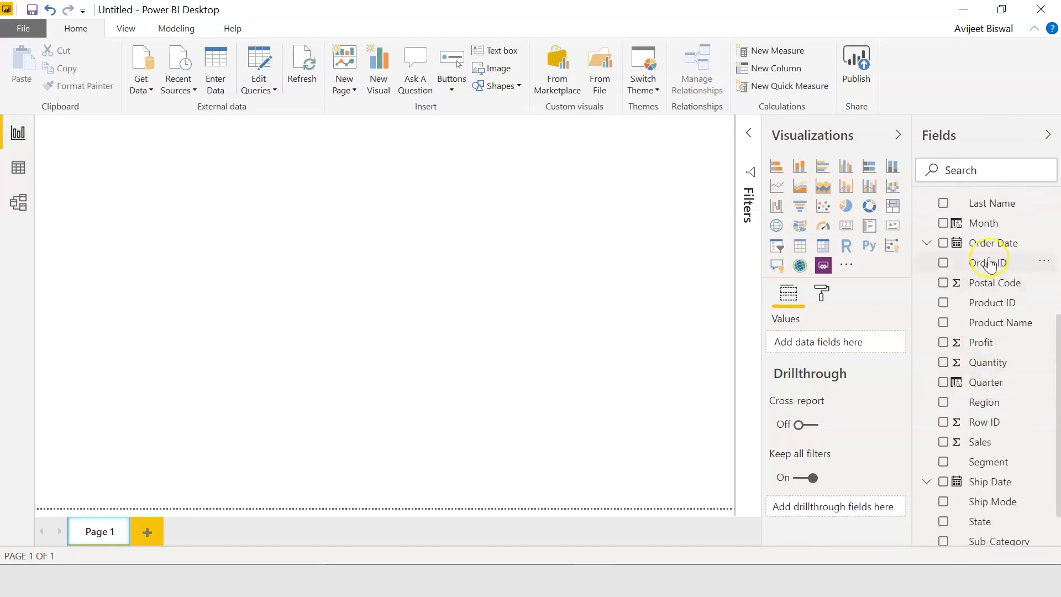
{"action": "left_click_drag", "start_coordinate": [1057, 442], "coordinate": [1057, 469]}
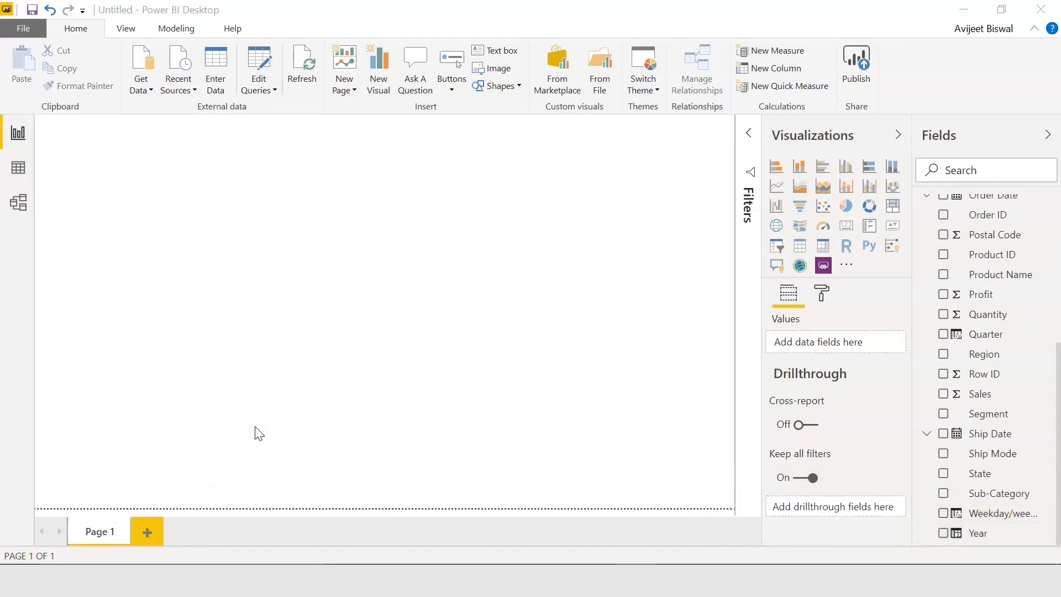
Insert a text box reading Sales Dashboard across the top of the page, about 1257 wide and 85 high
{"action": "left_click", "coordinate": [504, 51]}
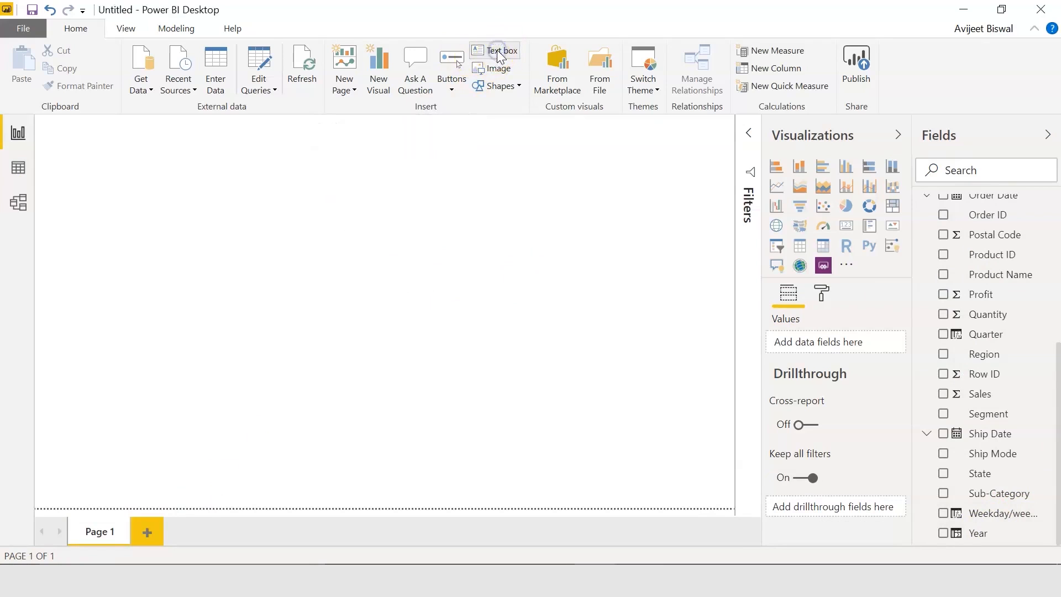
{"action": "left_click", "coordinate": [496, 49]}
{"action": "left_click_drag", "start_coordinate": [191, 192], "coordinate": [730, 173]}
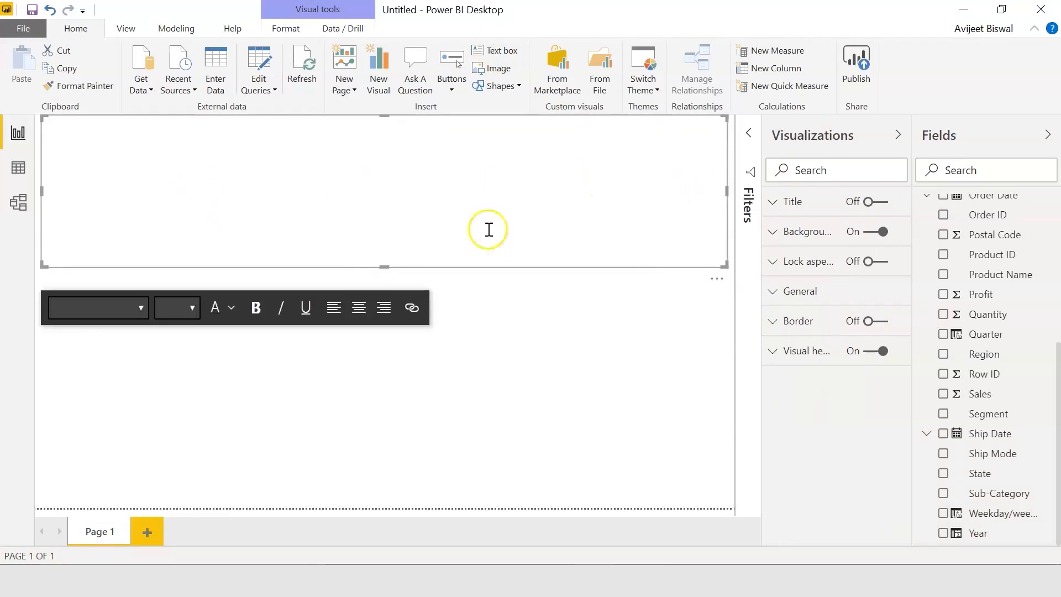
{"action": "left_click_drag", "start_coordinate": [384, 266], "coordinate": [392, 159]}
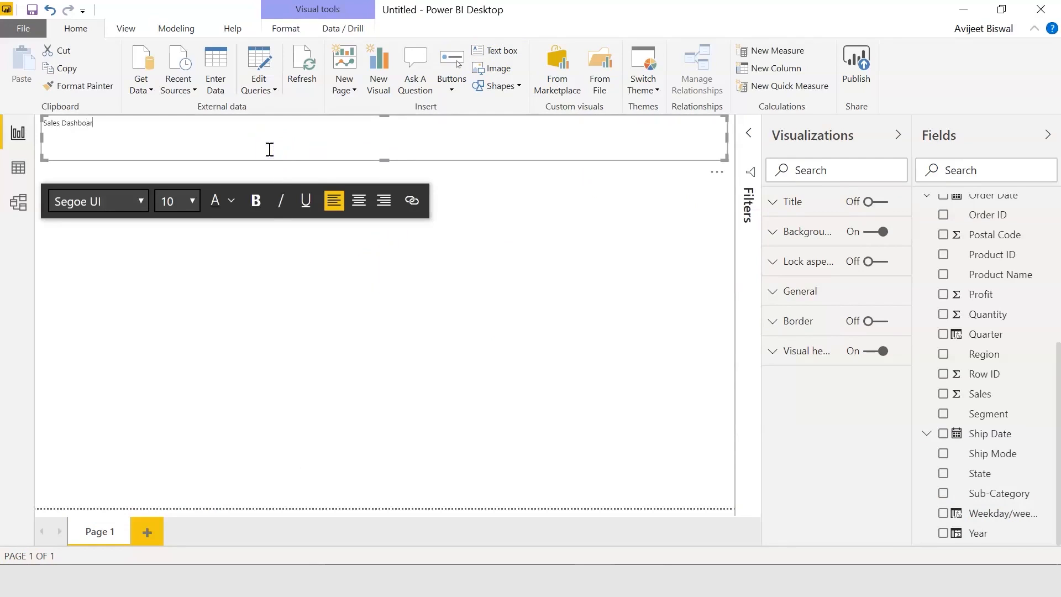
Format the Sales Dashboard text at size 28, bold and centered
{"action": "left_click_drag", "start_coordinate": [98, 123], "coordinate": [40, 121]}
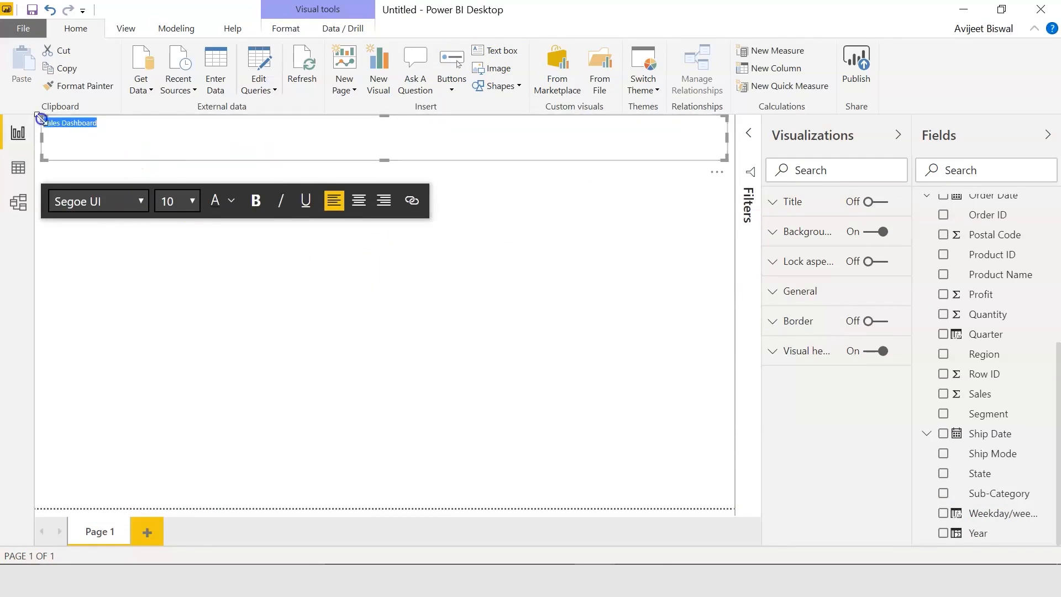
{"action": "left_click", "coordinate": [190, 202]}
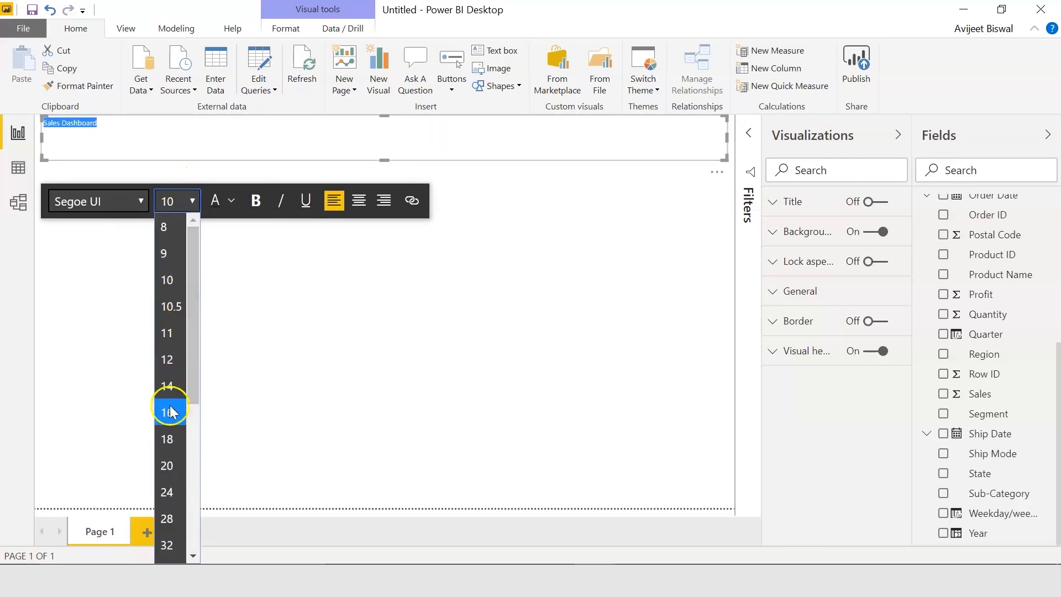
{"action": "scroll", "coordinate": [199, 382], "scroll_direction": "down", "scroll_amount": 1}
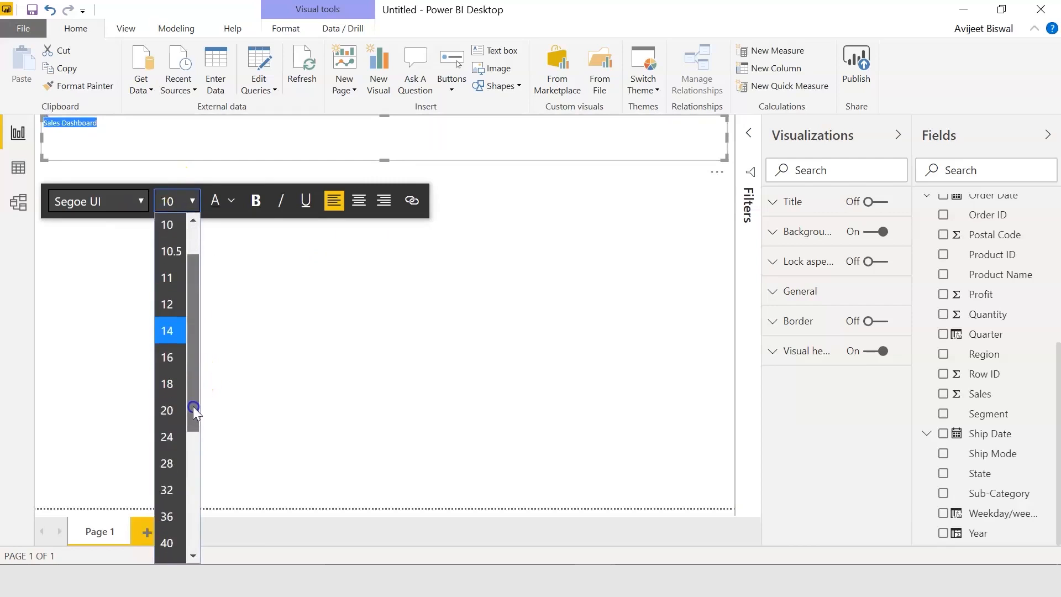
{"action": "left_click", "coordinate": [167, 457]}
{"action": "left_click", "coordinate": [255, 205]}
{"action": "left_click", "coordinate": [360, 205]}
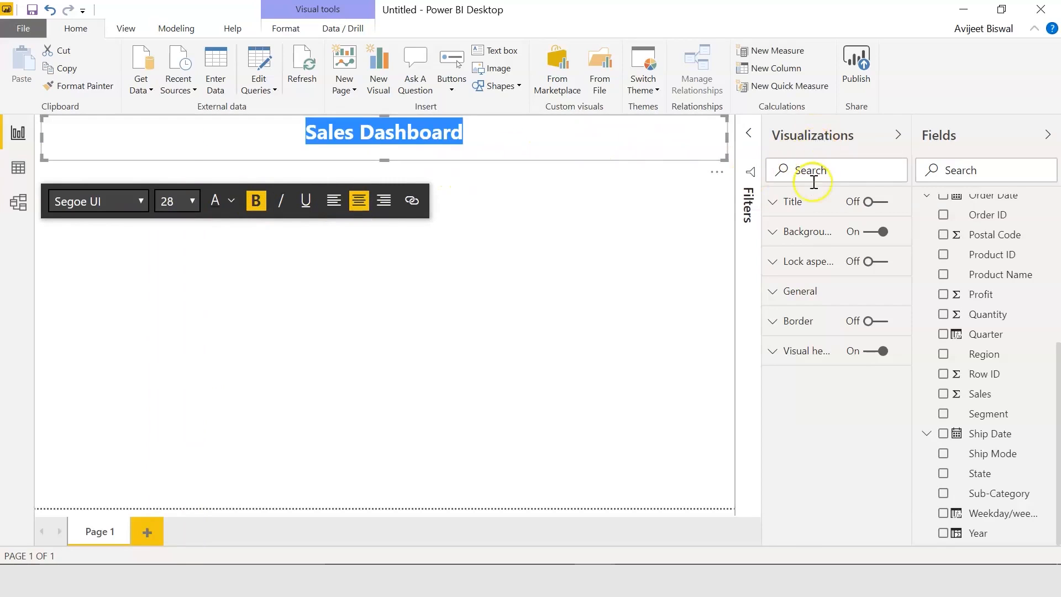
Give the title text box a darker blue background from the theme colors
{"action": "left_click", "coordinate": [799, 232]}
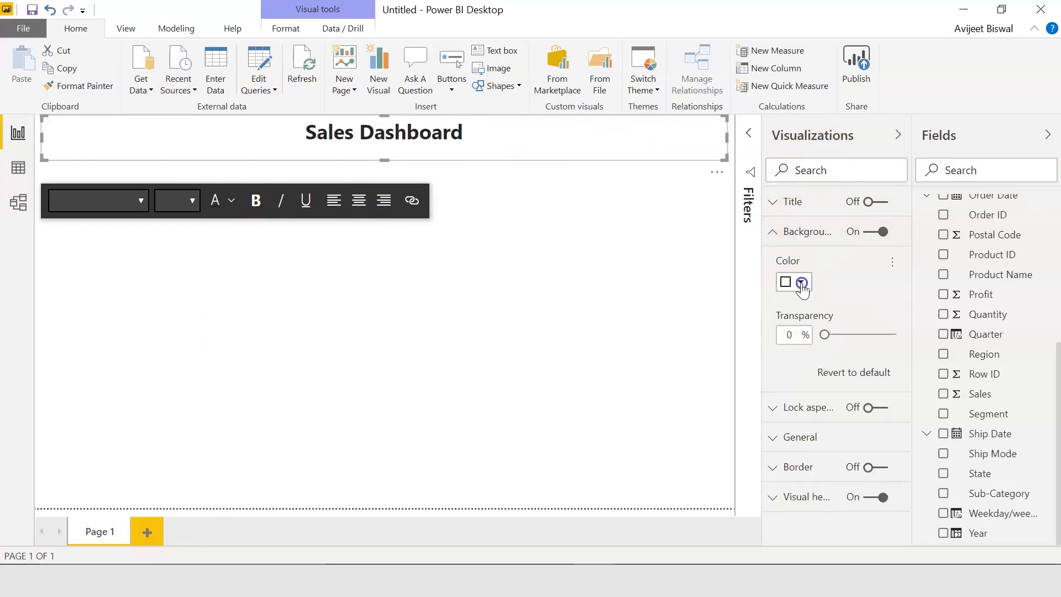
{"action": "left_click", "coordinate": [800, 283]}
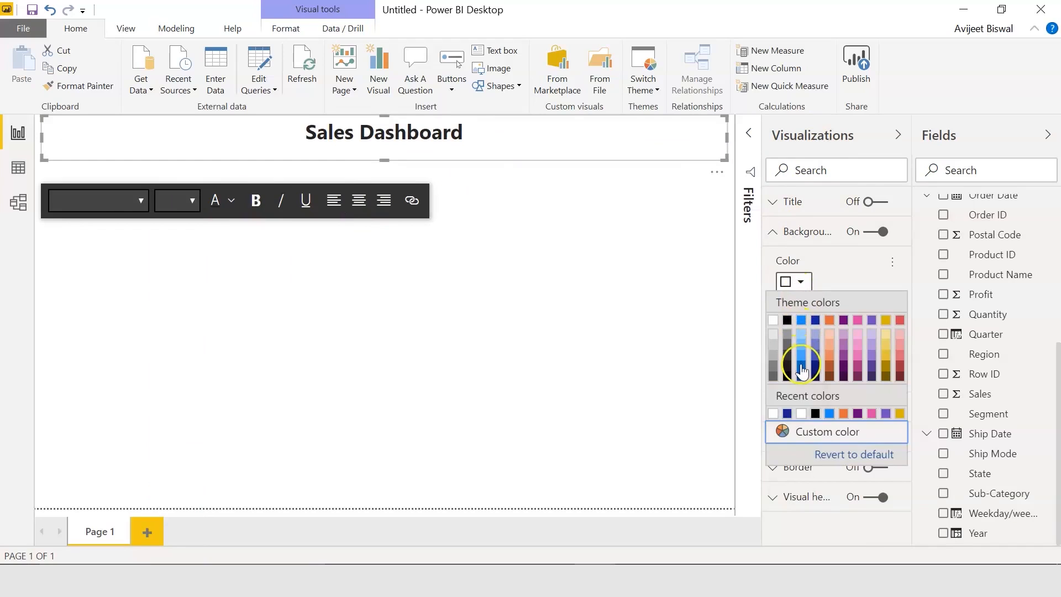
{"action": "left_click", "coordinate": [801, 365]}
Change the font color of the whole Sales Dashboard title to white
{"action": "double_click", "coordinate": [379, 127]}
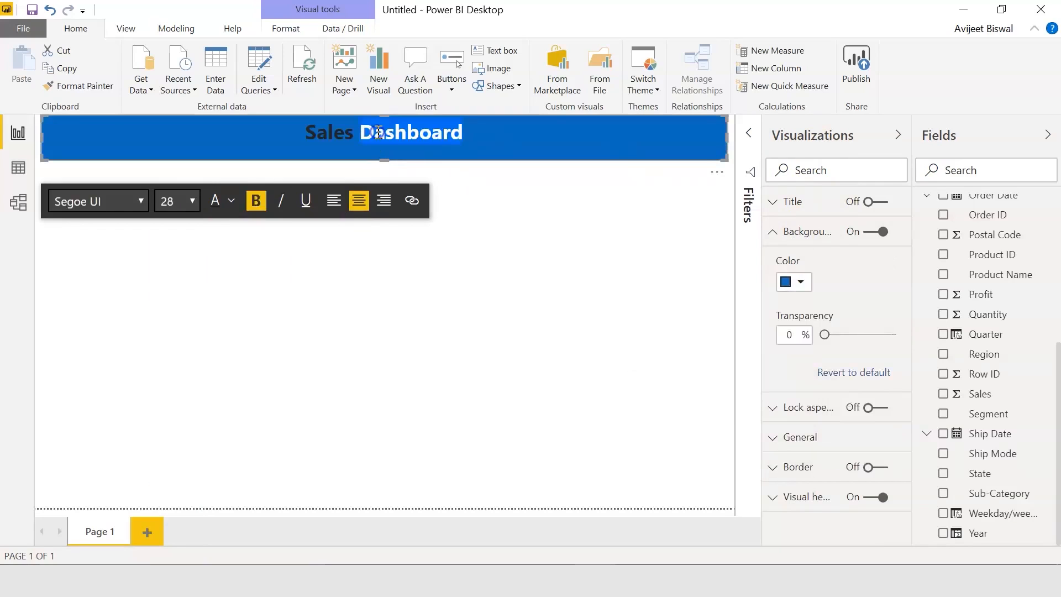
{"action": "left_click", "coordinate": [311, 130]}
{"action": "left_click_drag", "start_coordinate": [311, 130], "coordinate": [449, 135]}
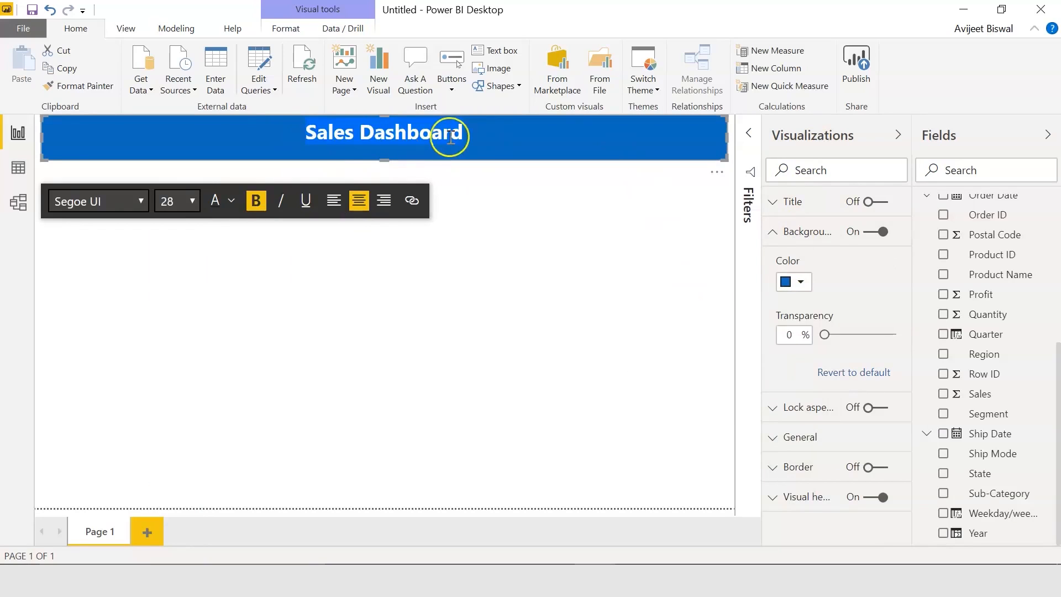
{"action": "left_click", "coordinate": [232, 208]}
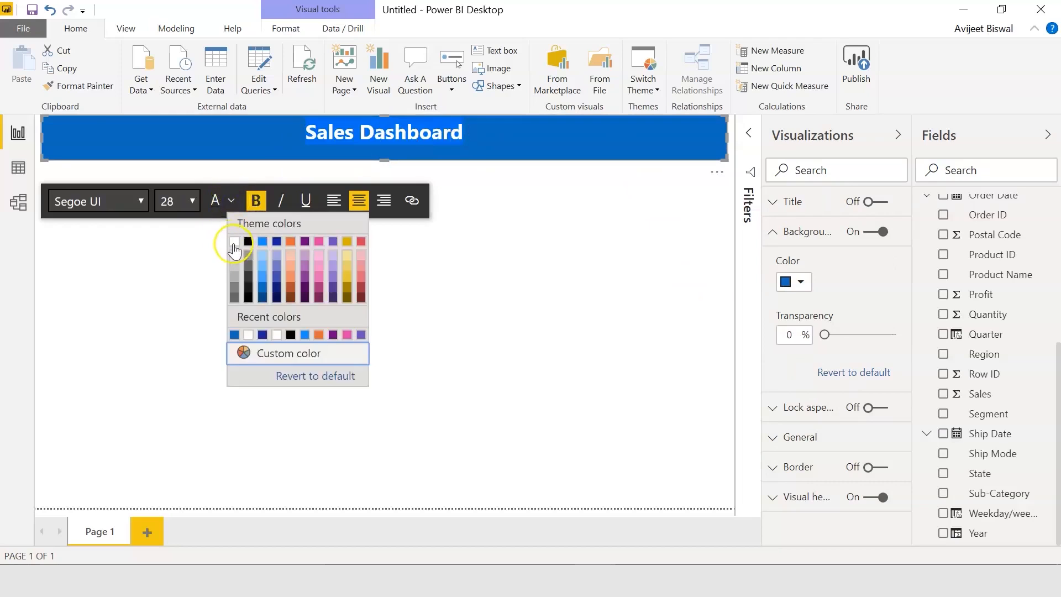
{"action": "left_click", "coordinate": [228, 239]}
{"action": "left_click", "coordinate": [449, 282]}
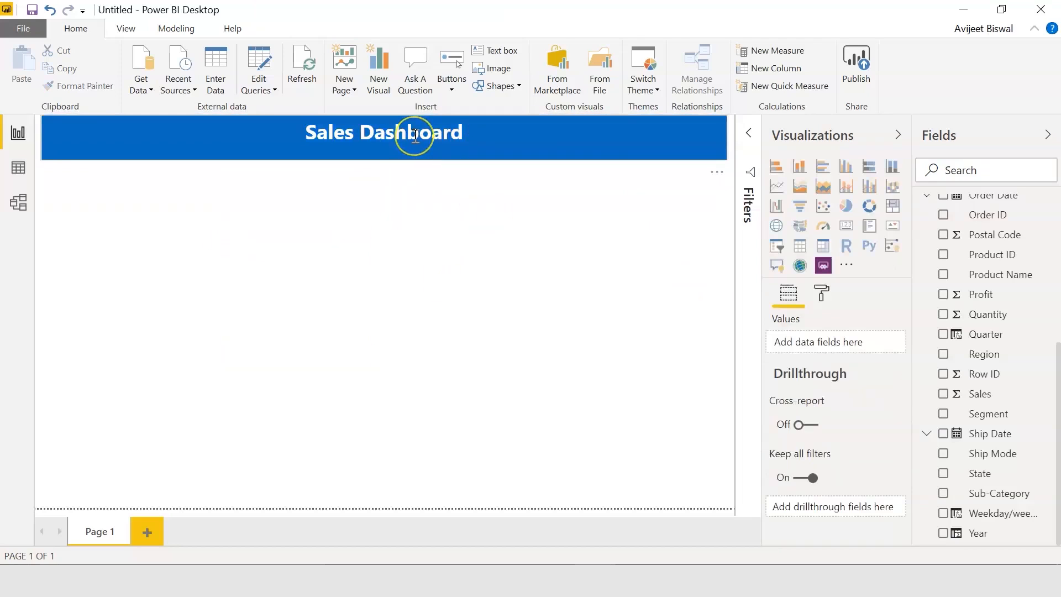
Reduce the title text box's height slightly through its exact size settings
{"action": "left_click", "coordinate": [415, 134]}
{"action": "left_click", "coordinate": [780, 287]}
{"action": "left_click", "coordinate": [780, 287]}
{"action": "left_click", "coordinate": [831, 362]}
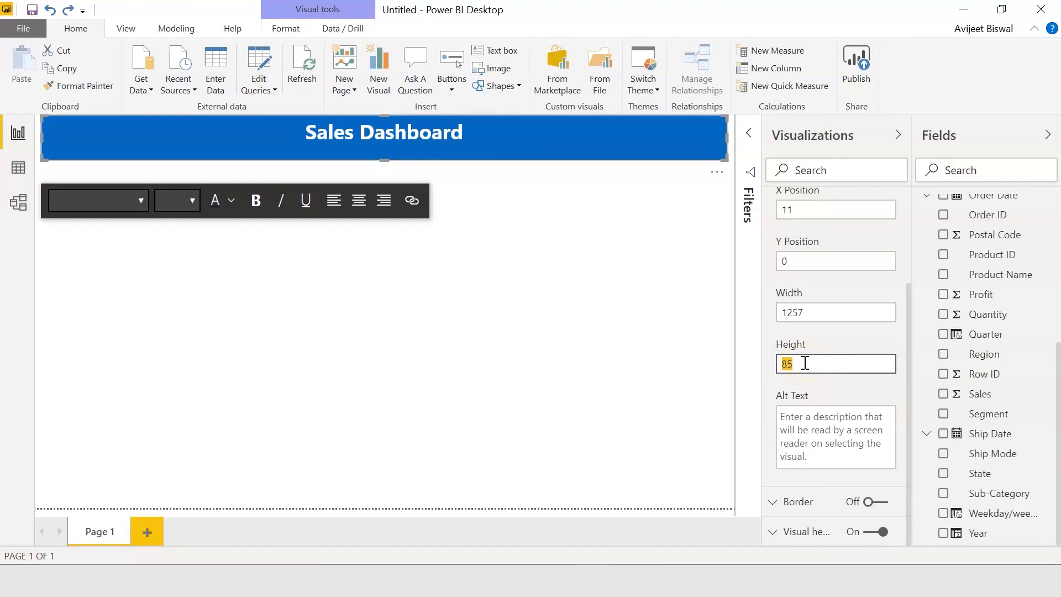
{"action": "key", "text": "Return"}
{"action": "left_click", "coordinate": [223, 470]}
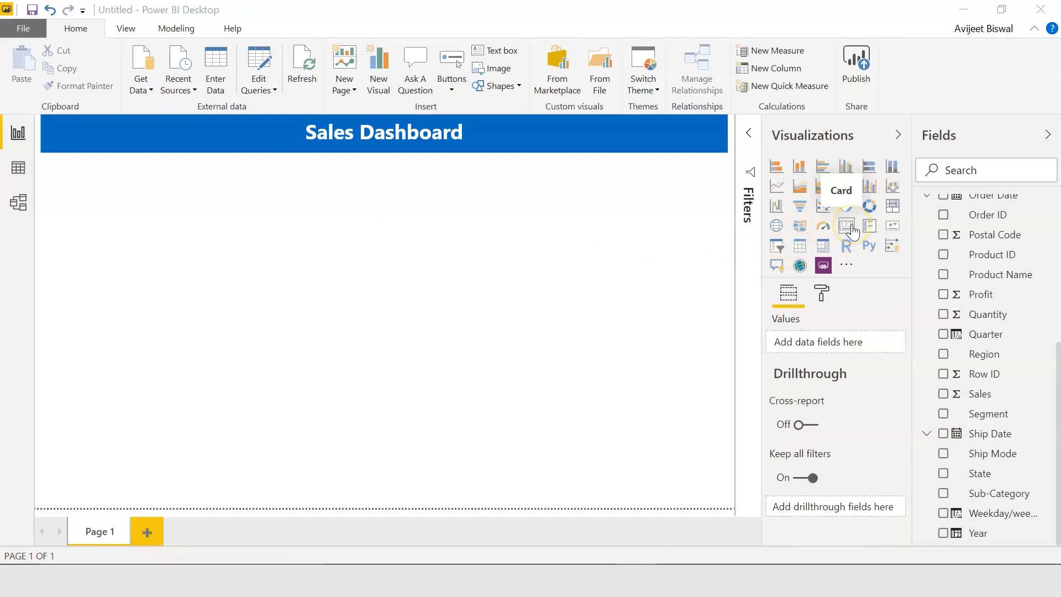
Add an empty Card visual, shrink it to a small tile and place it directly below the title banner at the page's left edge
{"action": "left_click", "coordinate": [849, 231]}
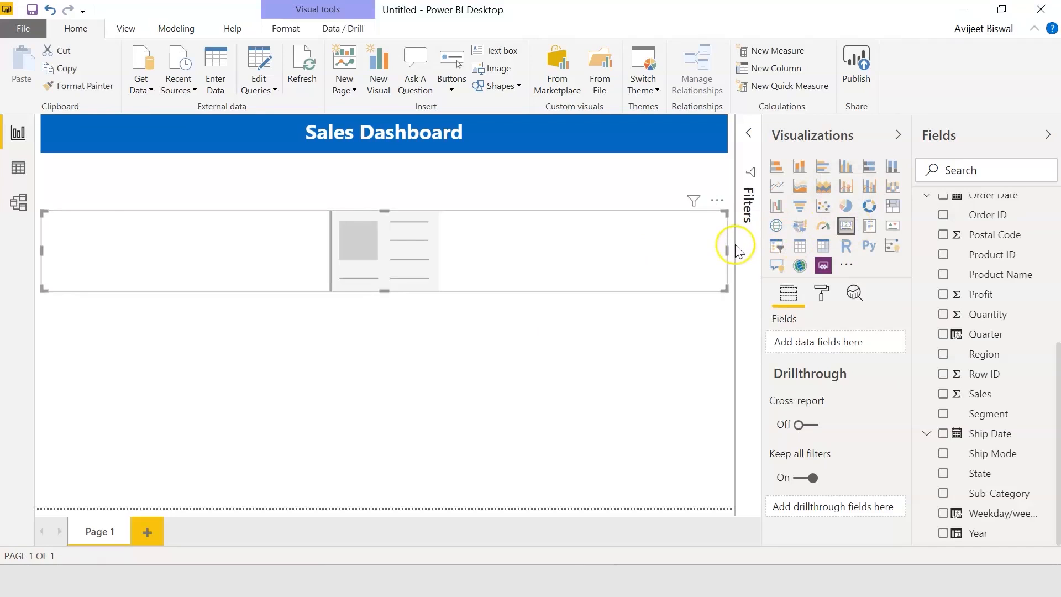
{"action": "left_click_drag", "start_coordinate": [726, 249], "coordinate": [114, 197]}
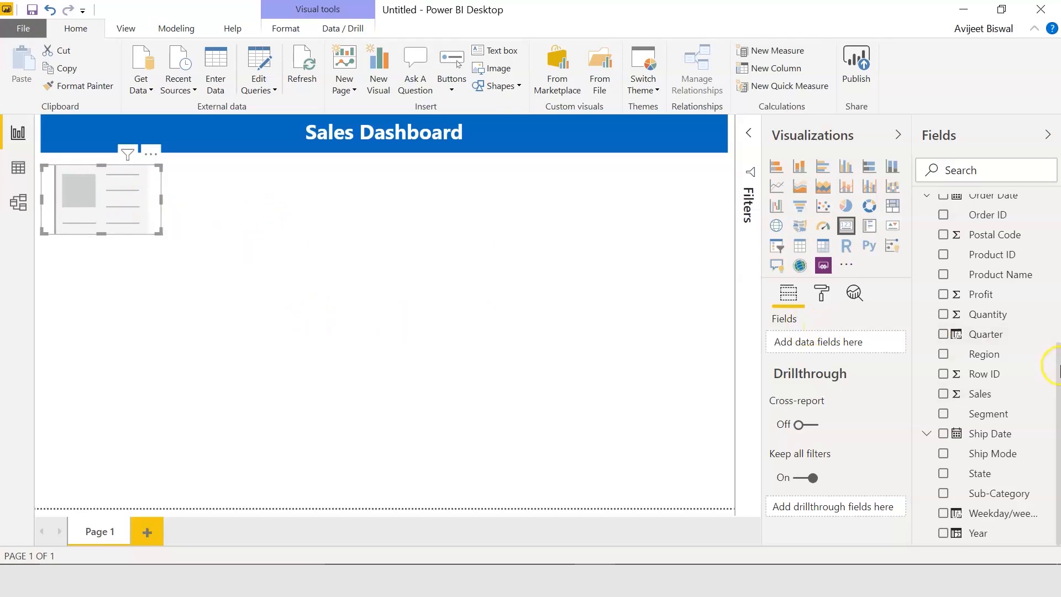
Show the Sales field in the empty card below the title banner and turn on the card's border
{"action": "left_click_drag", "start_coordinate": [997, 395], "coordinate": [846, 339]}
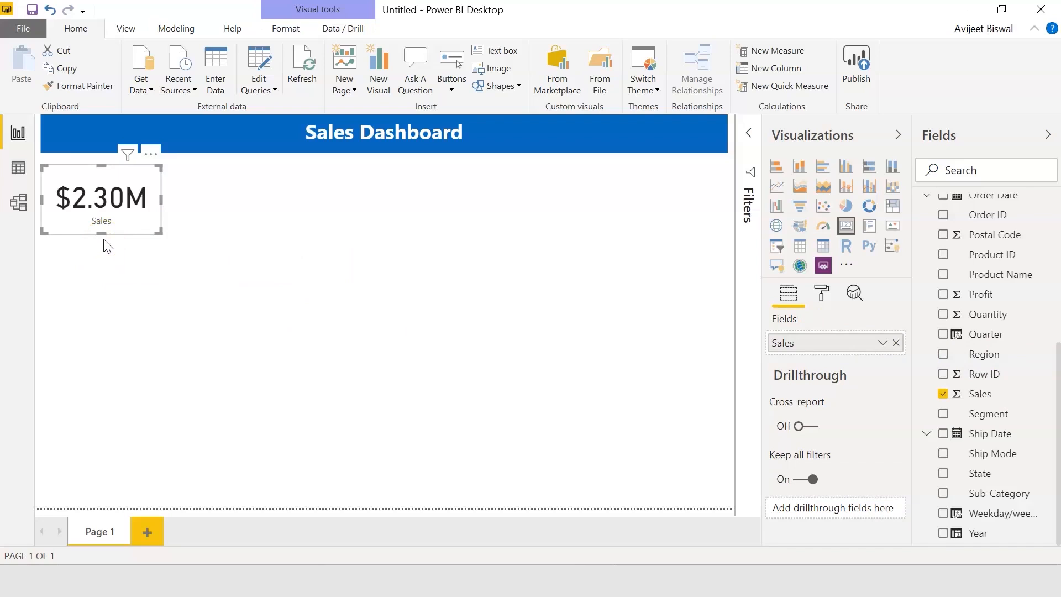
{"action": "left_click", "coordinate": [821, 293]}
{"action": "mouse_move", "coordinate": [911, 367]}
{"action": "left_mouse_down"}
{"action": "mouse_move", "coordinate": [904, 408]}
{"action": "mouse_move", "coordinate": [910, 367]}
{"action": "left_mouse_up"}
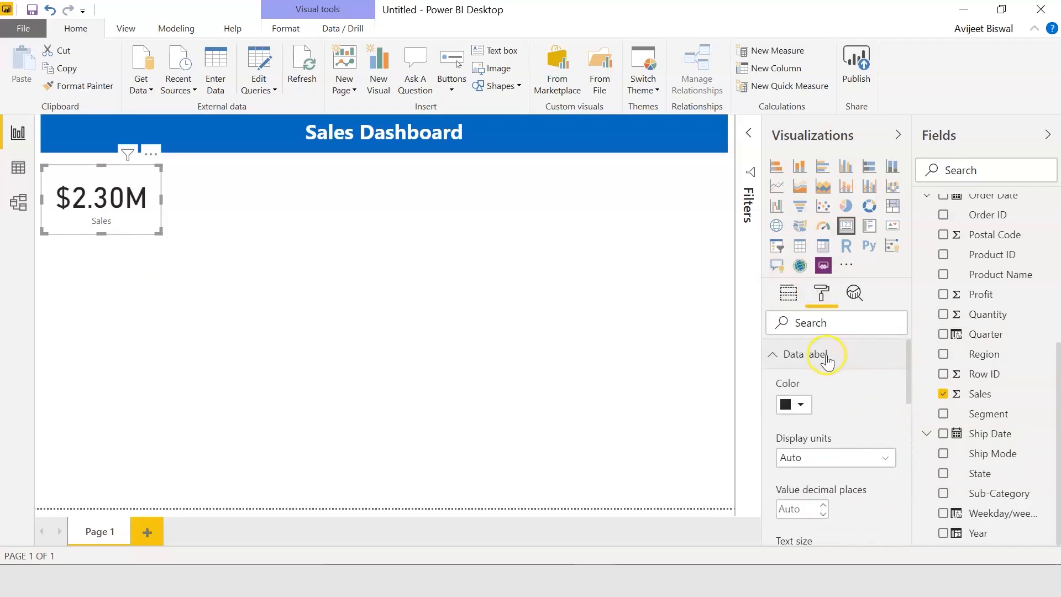
{"action": "left_click", "coordinate": [826, 358]}
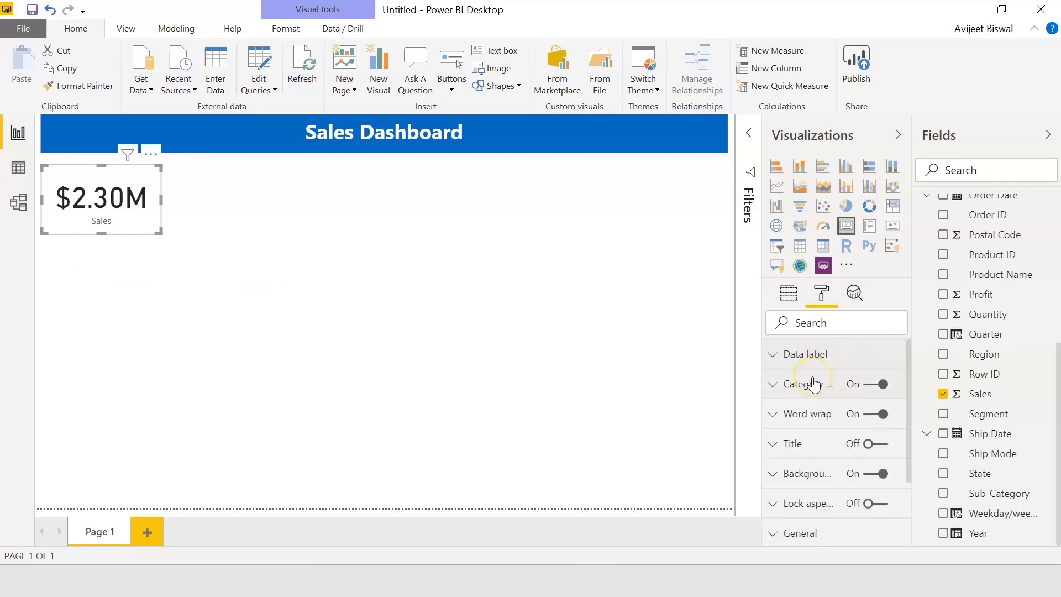
{"action": "left_click_drag", "start_coordinate": [907, 386], "coordinate": [905, 436]}
{"action": "left_click", "coordinate": [881, 478]}
Turn on the Sales card's title and set its text to Total Revenue
{"action": "scroll", "coordinate": [907, 449], "scroll_direction": "up", "scroll_amount": 3}
{"action": "left_click", "coordinate": [817, 444]}
{"action": "left_click", "coordinate": [882, 444]}
{"action": "scroll", "coordinate": [907, 389], "scroll_direction": "down", "scroll_amount": 2}
{"action": "left_click", "coordinate": [821, 431]}
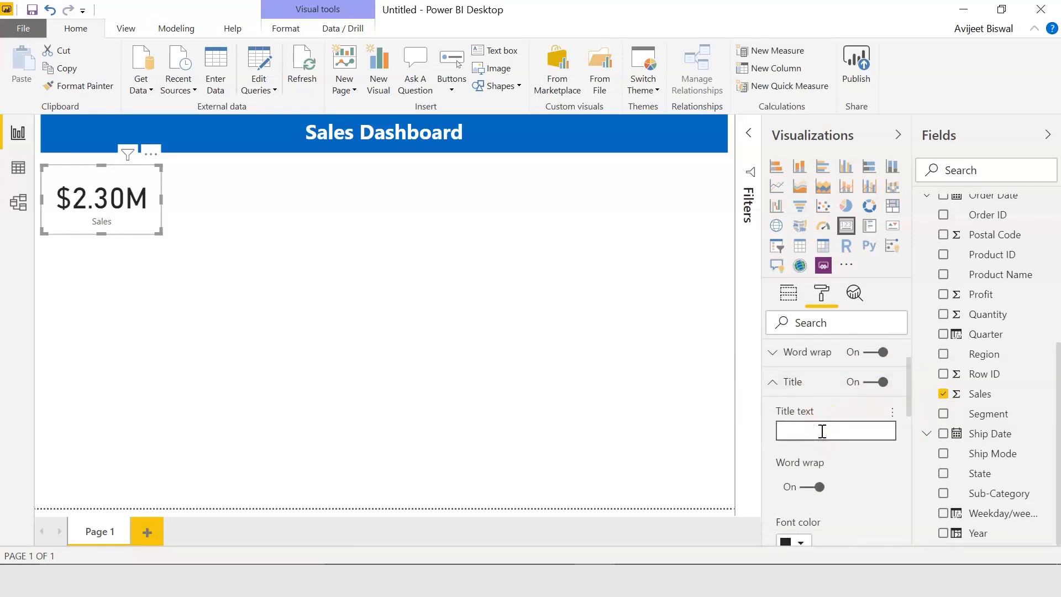
{"action": "type", "text": "Toral"}
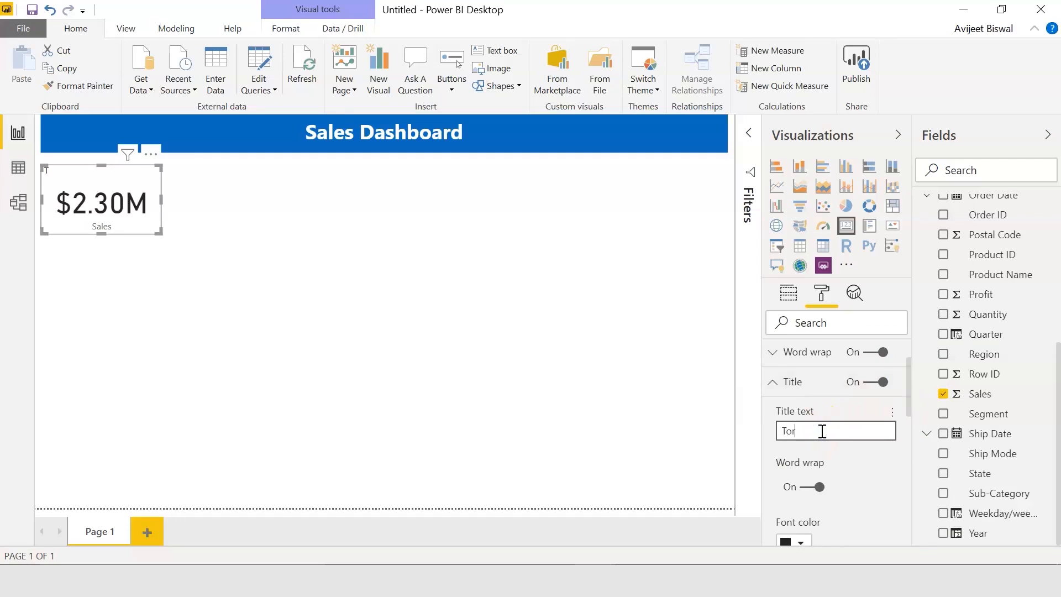
{"action": "key", "text": "BackSpace"}
{"action": "key", "text": "BackSpace"}
{"action": "key", "text": "BackSpace"}
{"action": "type", "text": "tal Reve"}
Set the Total Revenue card's title to 15 pt text and center it
{"action": "left_click_drag", "start_coordinate": [908, 389], "coordinate": [905, 469]}
{"action": "left_click", "coordinate": [821, 418]}
{"action": "left_click", "coordinate": [822, 414]}
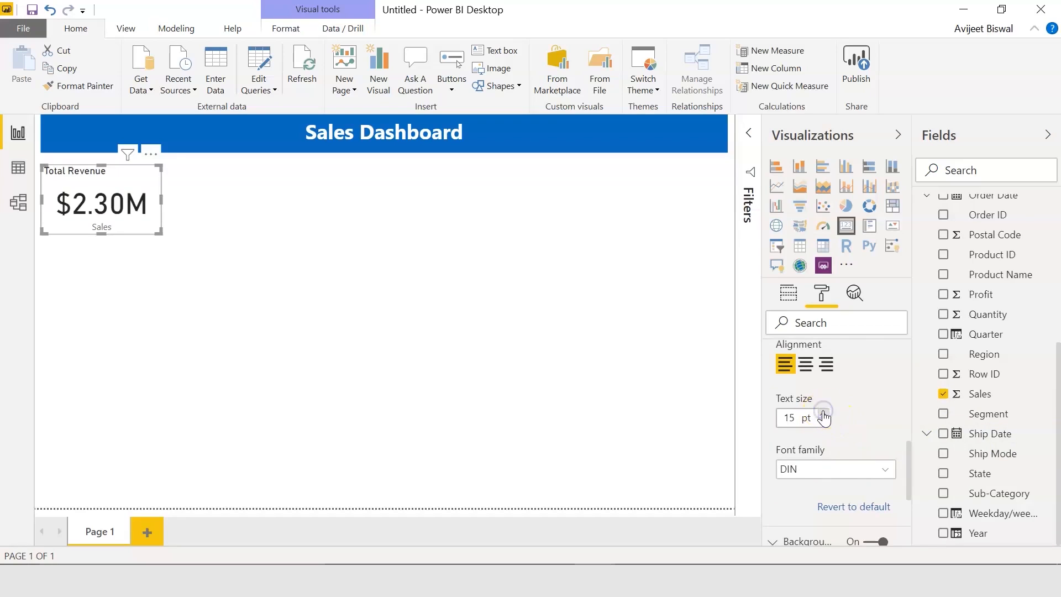
{"action": "left_click", "coordinate": [806, 363]}
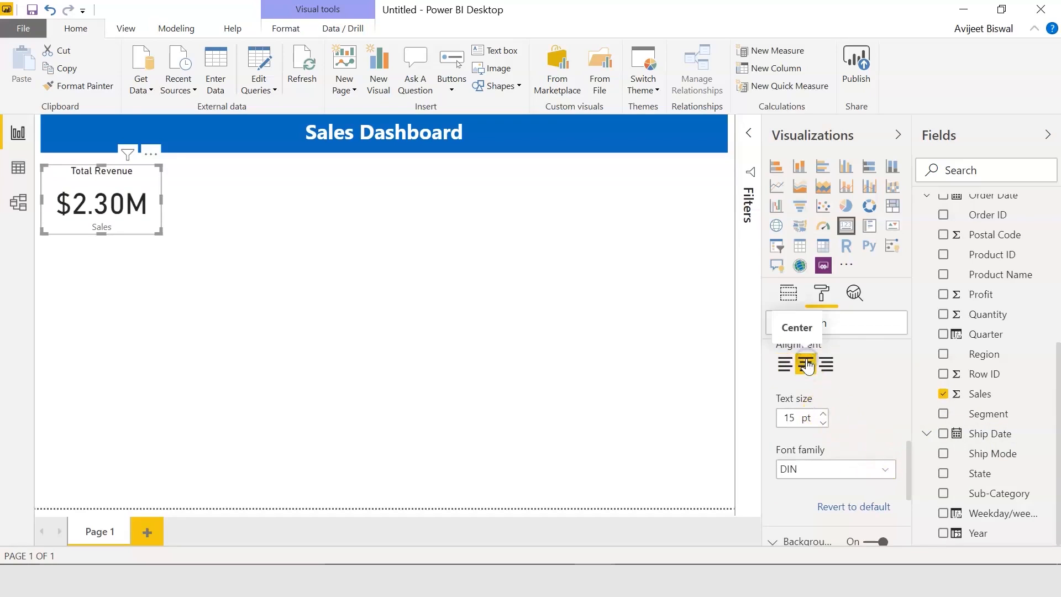
Color the Total Revenue card's data label dark blue (#12239E, Theme color 2) and narrow the card to fit its value
{"action": "left_click", "coordinate": [788, 294]}
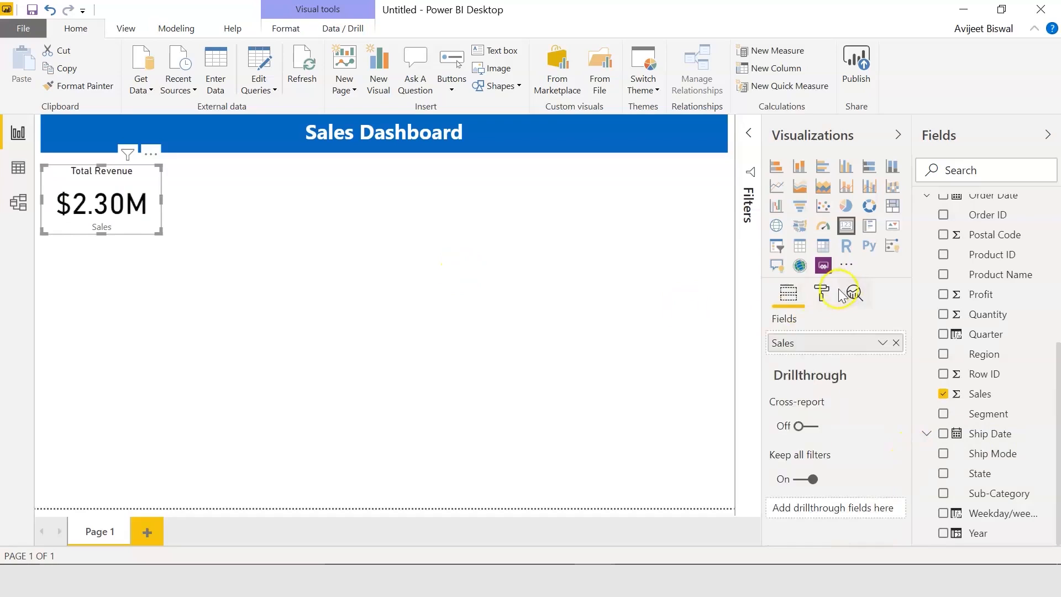
{"action": "left_click", "coordinate": [822, 293]}
{"action": "left_click", "coordinate": [830, 354]}
{"action": "left_click", "coordinate": [823, 360]}
{"action": "left_click", "coordinate": [800, 403]}
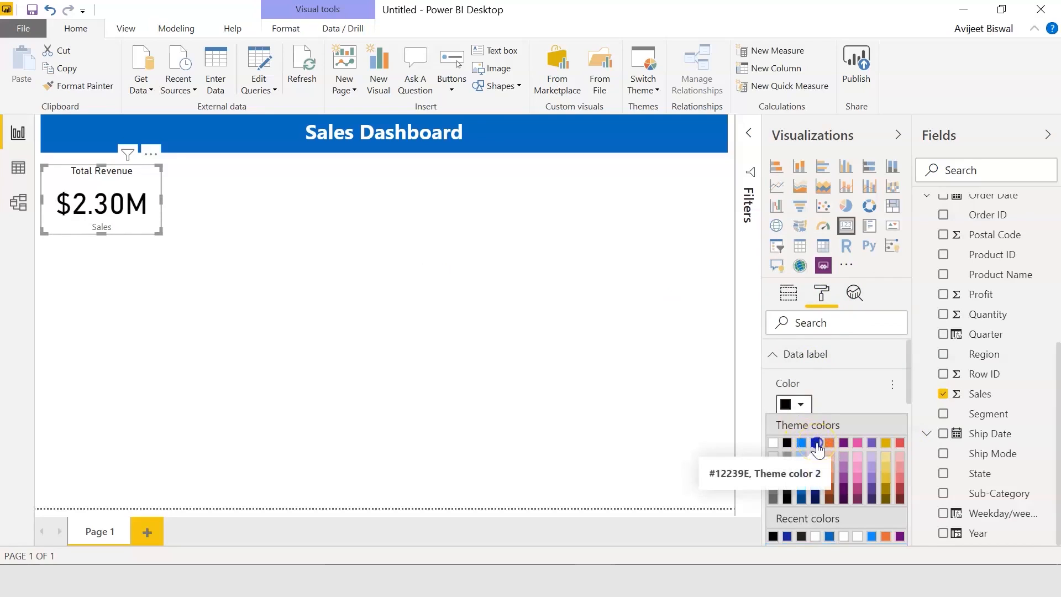
{"action": "left_click", "coordinate": [816, 442]}
{"action": "left_click", "coordinate": [150, 208]}
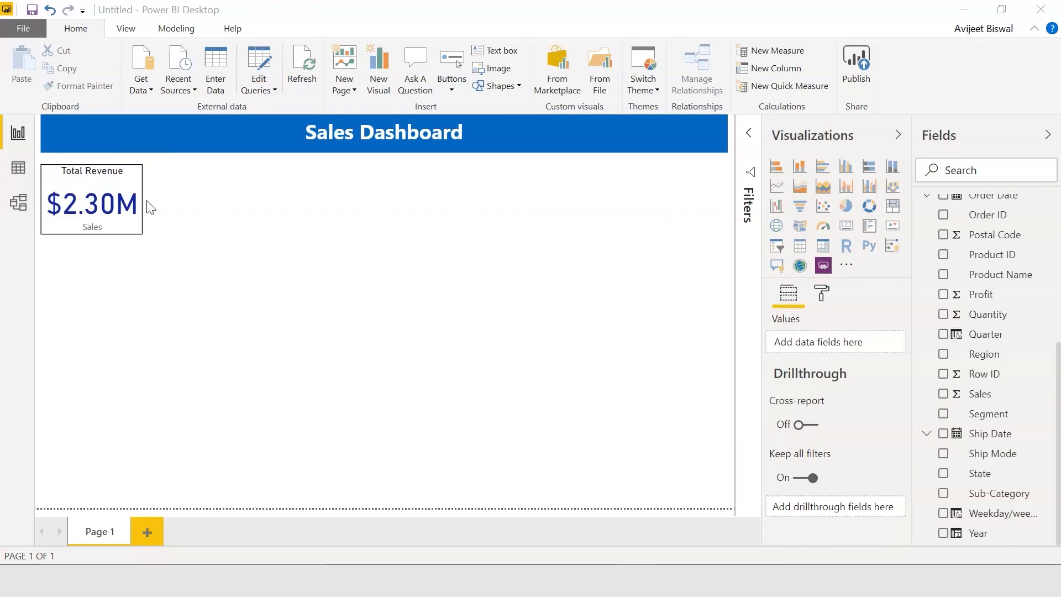
Duplicate the Total Revenue card and place the copy directly below the original
{"action": "left_click", "coordinate": [134, 176]}
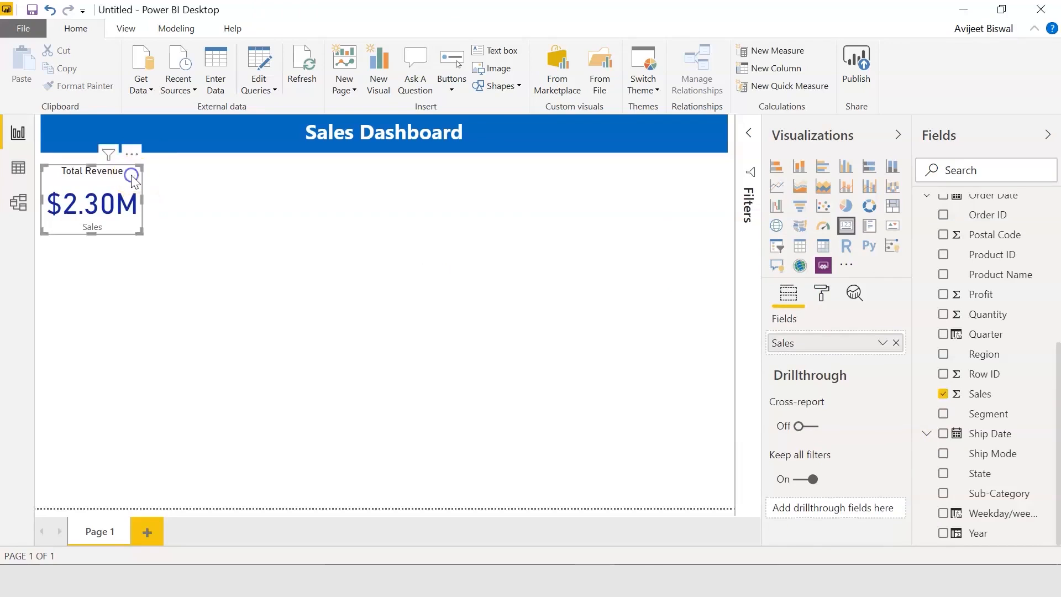
{"action": "key", "text": "ctrl+c"}
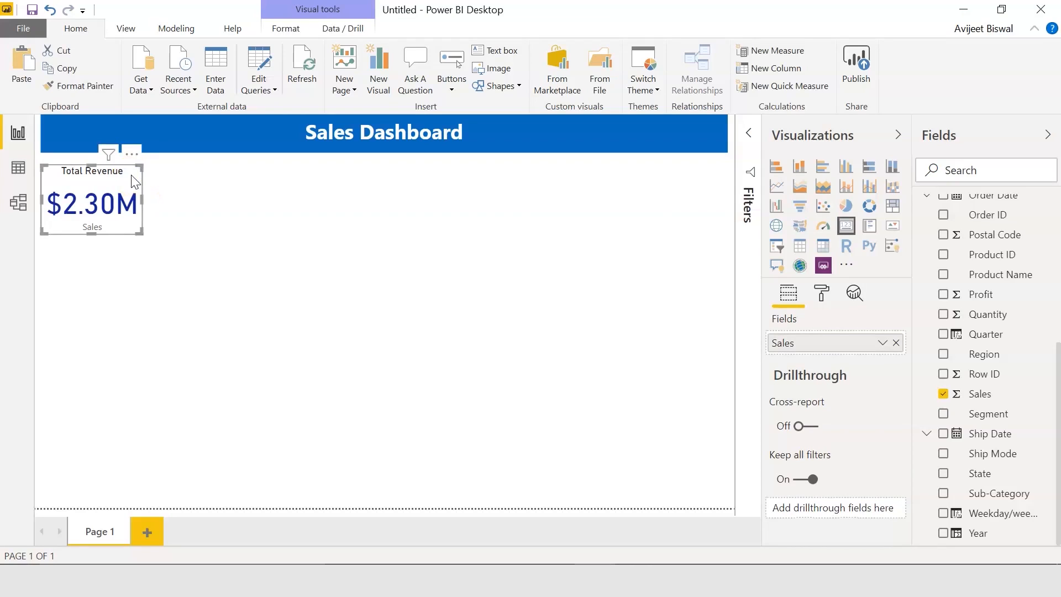
{"action": "key", "text": "ctrl+v"}
{"action": "left_click_drag", "start_coordinate": [137, 180], "coordinate": [131, 246]}
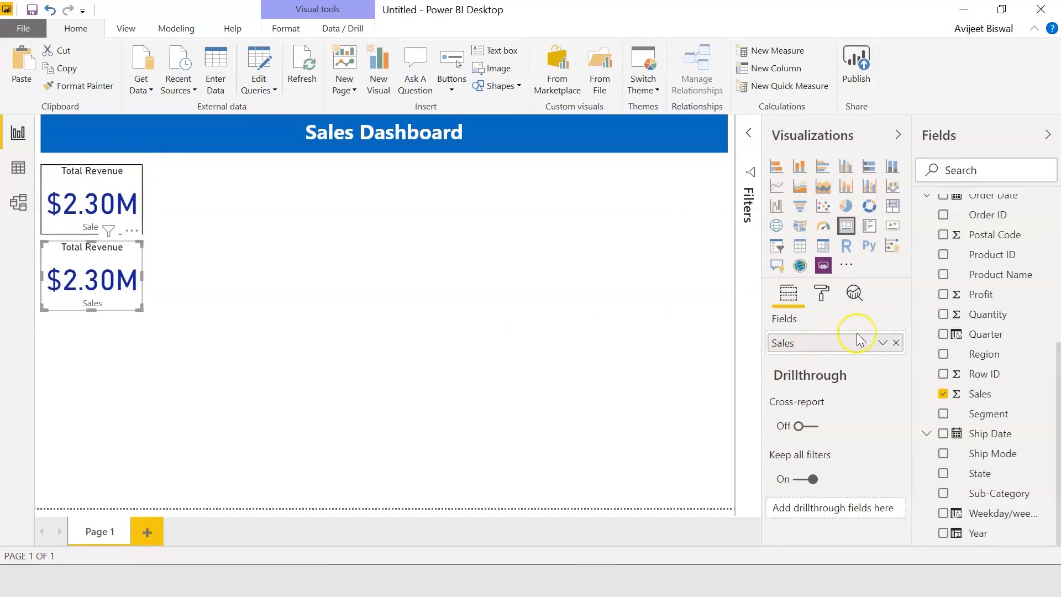
Replace Sales with Quantity in the lower card and change its title to Total Quantity Sold
{"action": "left_click", "coordinate": [895, 345]}
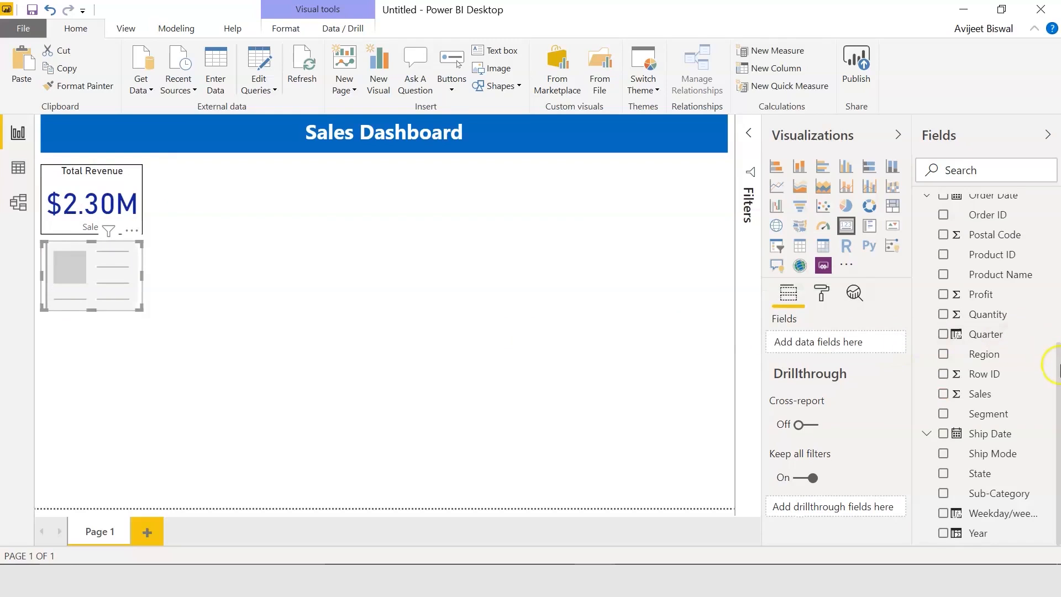
{"action": "left_click_drag", "start_coordinate": [1001, 315], "coordinate": [844, 349]}
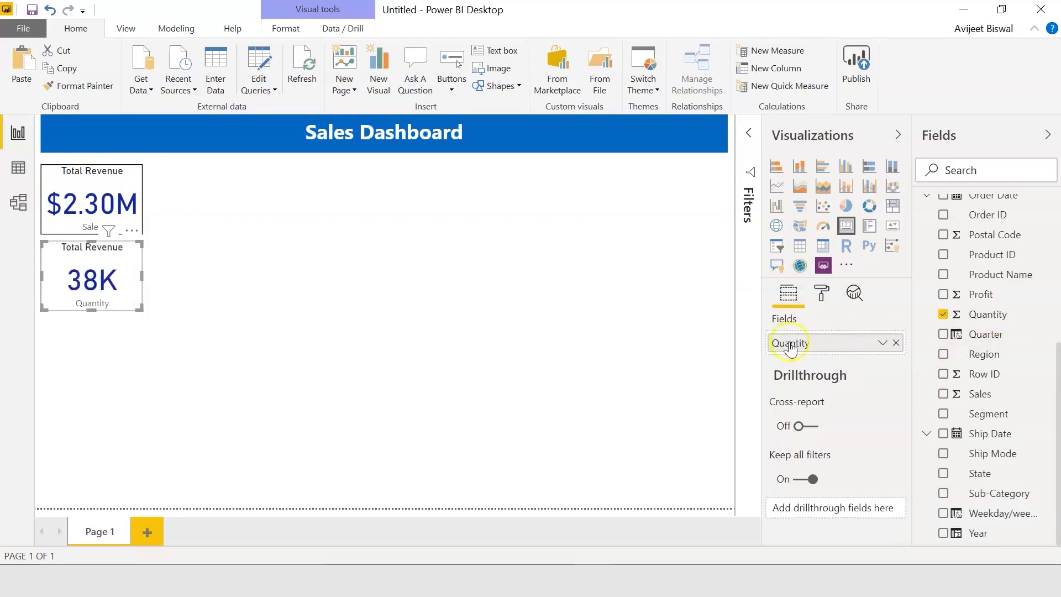
{"action": "left_click", "coordinate": [821, 293]}
{"action": "left_click", "coordinate": [811, 447]}
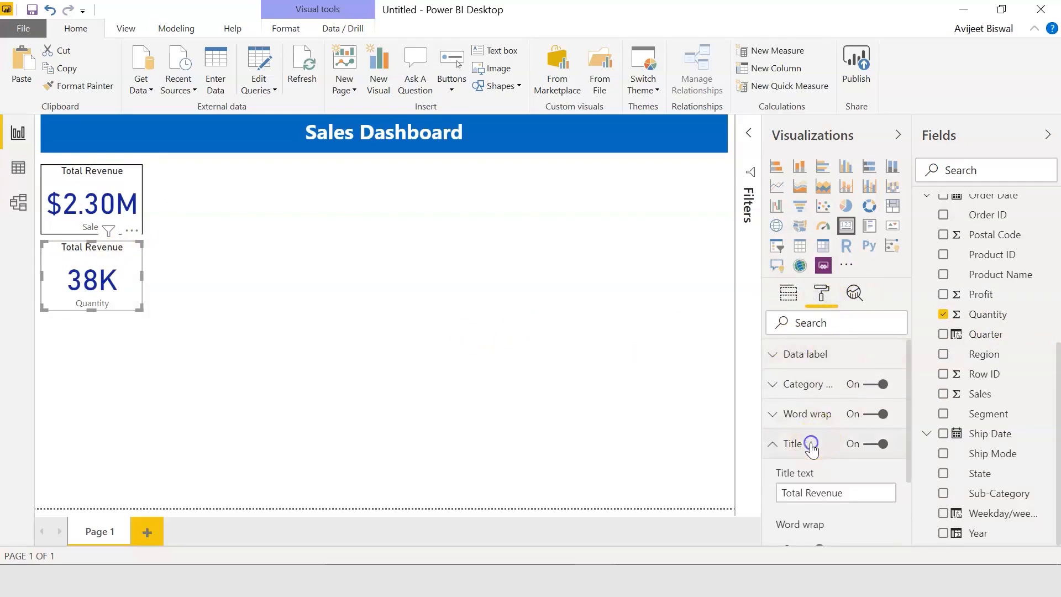
{"action": "left_click", "coordinate": [827, 494]}
{"action": "double_click", "coordinate": [827, 493]}
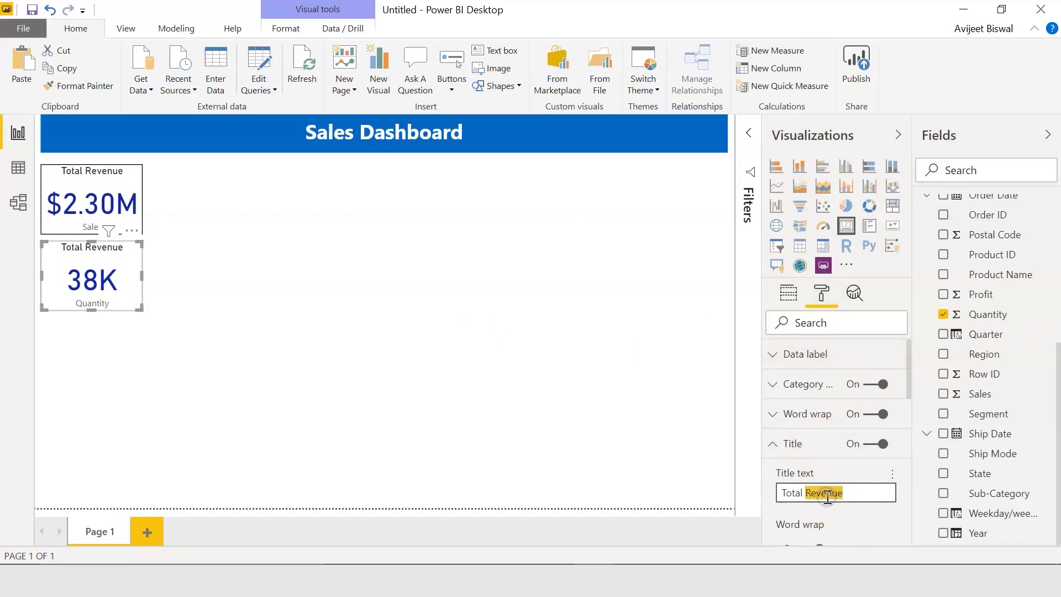
{"action": "type", "text": "Quantity Sold"}
{"action": "left_click", "coordinate": [166, 410]}
Duplicate the Total Quantity Sold card and place the copy to the right of the Total Revenue card
{"action": "left_click", "coordinate": [142, 260]}
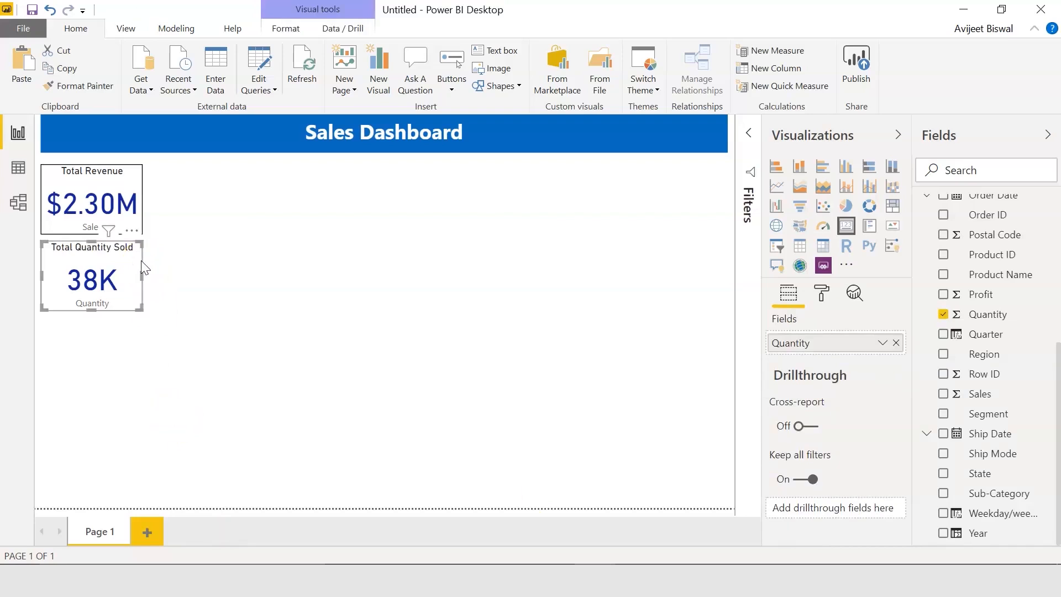
{"action": "key", "text": "ctrl+c"}
{"action": "key", "text": "ctrl+v"}
{"action": "left_click", "coordinate": [136, 252]}
{"action": "left_click_drag", "start_coordinate": [136, 252], "coordinate": [238, 164]}
{"action": "left_click", "coordinate": [193, 156]}
{"action": "left_click", "coordinate": [245, 184]}
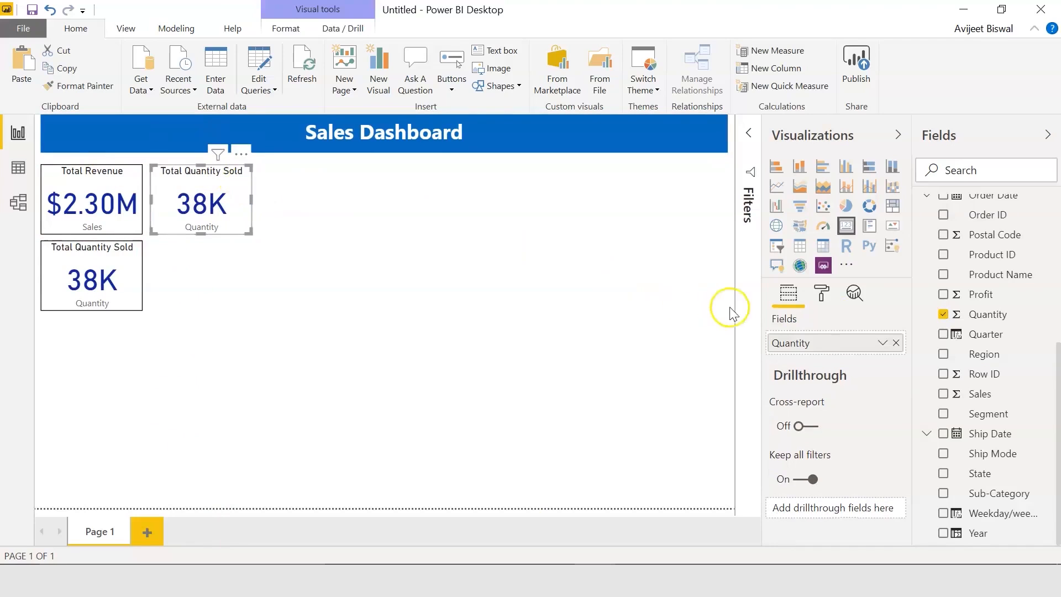
Replace Quantity with Profit in the copied card beside Total Revenue and change its title to Total Profit
{"action": "left_click", "coordinate": [896, 344]}
{"action": "left_click_drag", "start_coordinate": [988, 301], "coordinate": [840, 344]}
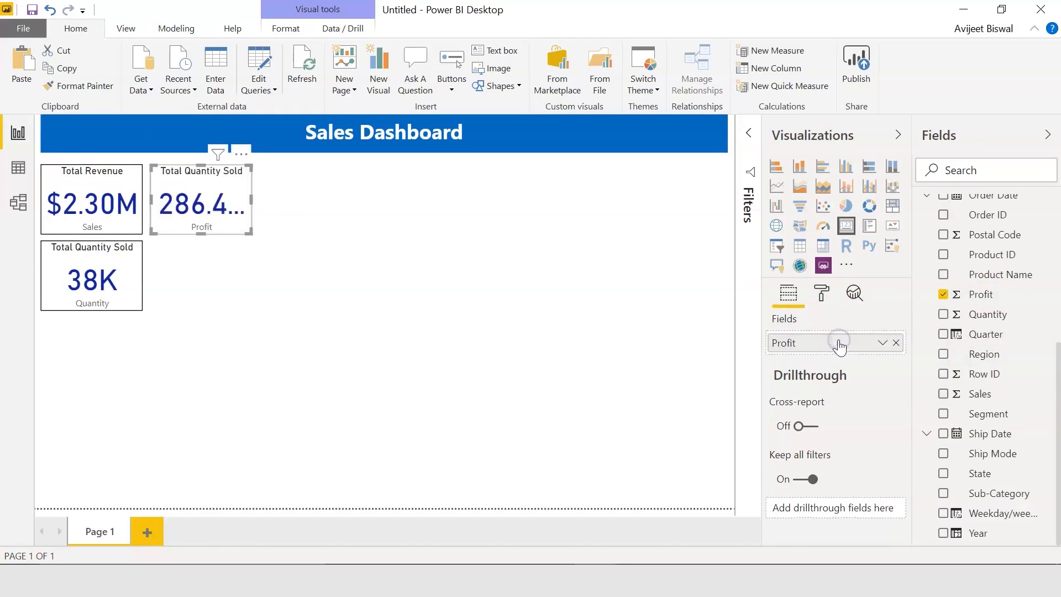
{"action": "left_click", "coordinate": [821, 293]}
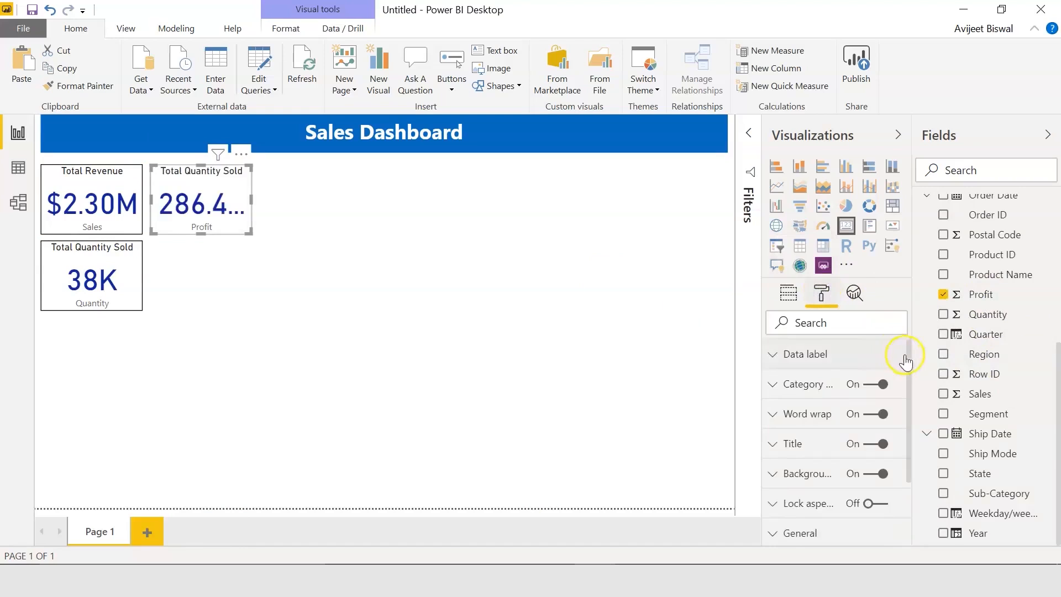
{"action": "left_click_drag", "start_coordinate": [910, 359], "coordinate": [907, 386]}
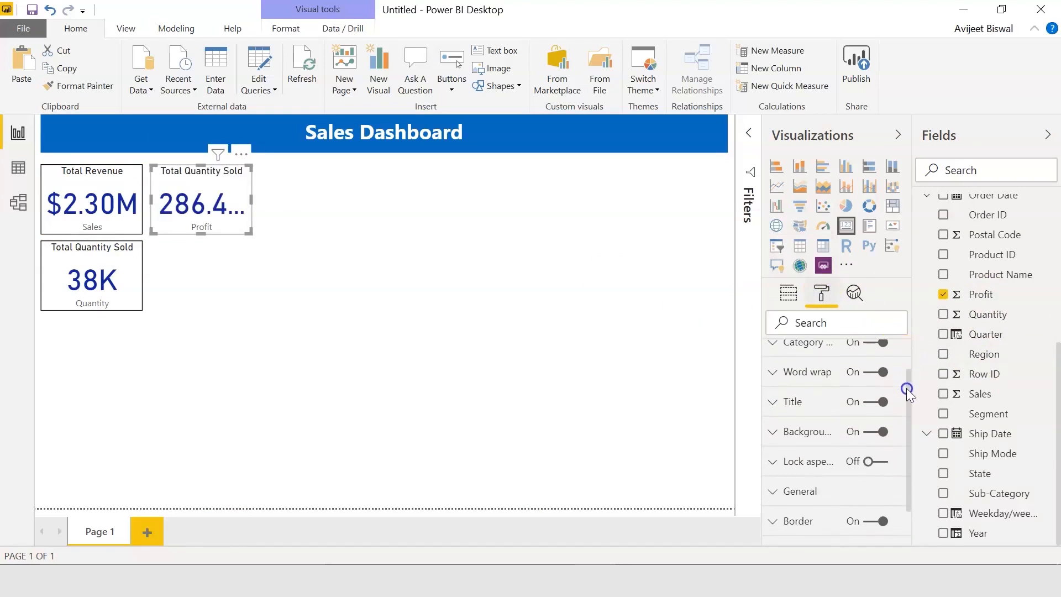
{"action": "left_click", "coordinate": [810, 397]}
{"action": "double_click", "coordinate": [826, 451]}
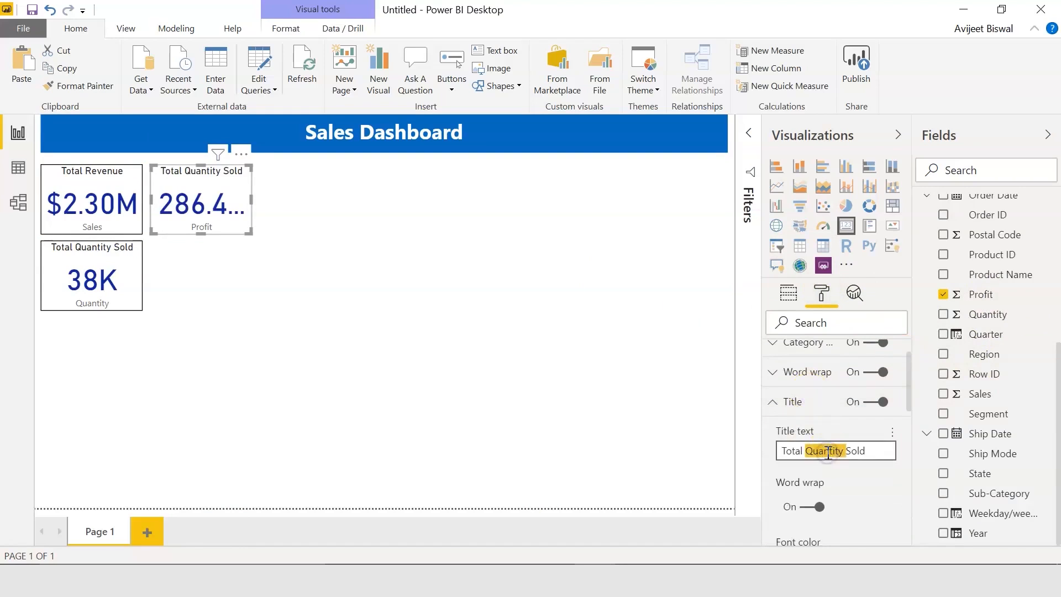
{"action": "key", "text": "BackSpace"}
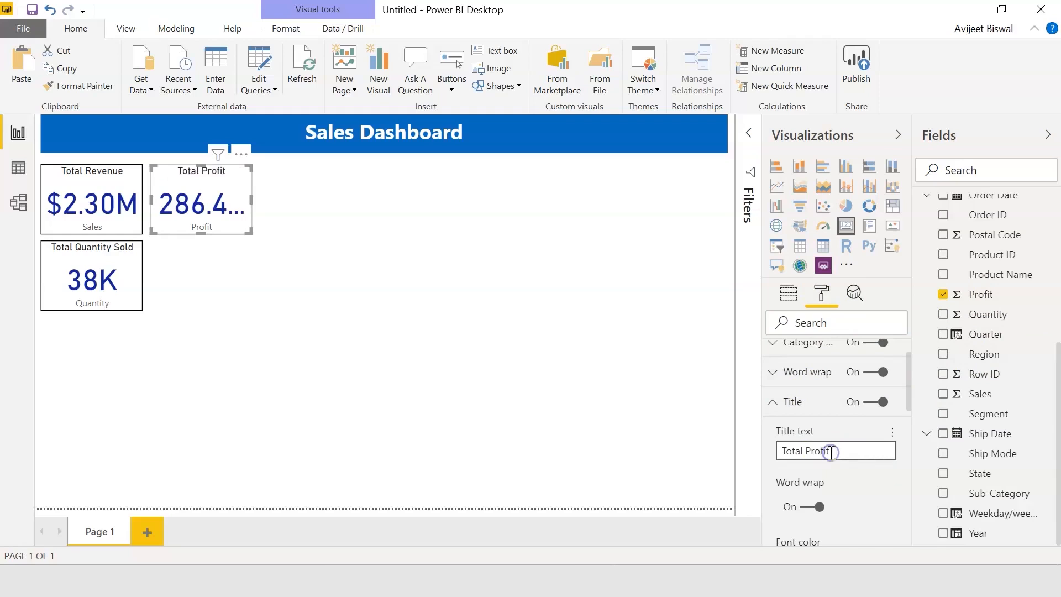
Widen the Total Profit card until its value fits and nudge it close to the Total Revenue card, leaving a narrow gap
{"action": "left_click_drag", "start_coordinate": [252, 199], "coordinate": [265, 201]}
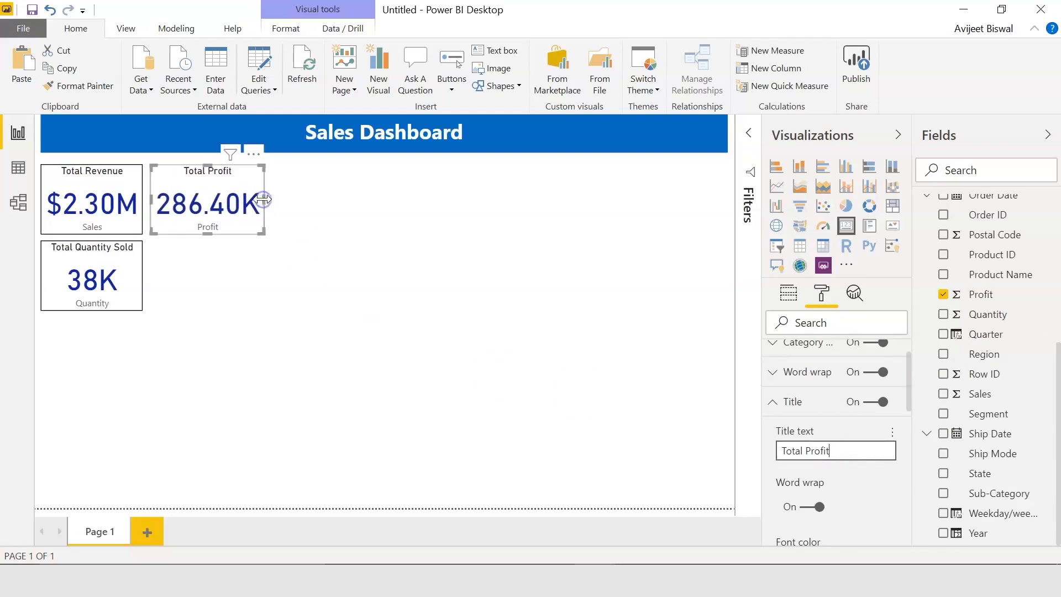
{"action": "left_click_drag", "start_coordinate": [257, 172], "coordinate": [253, 173]}
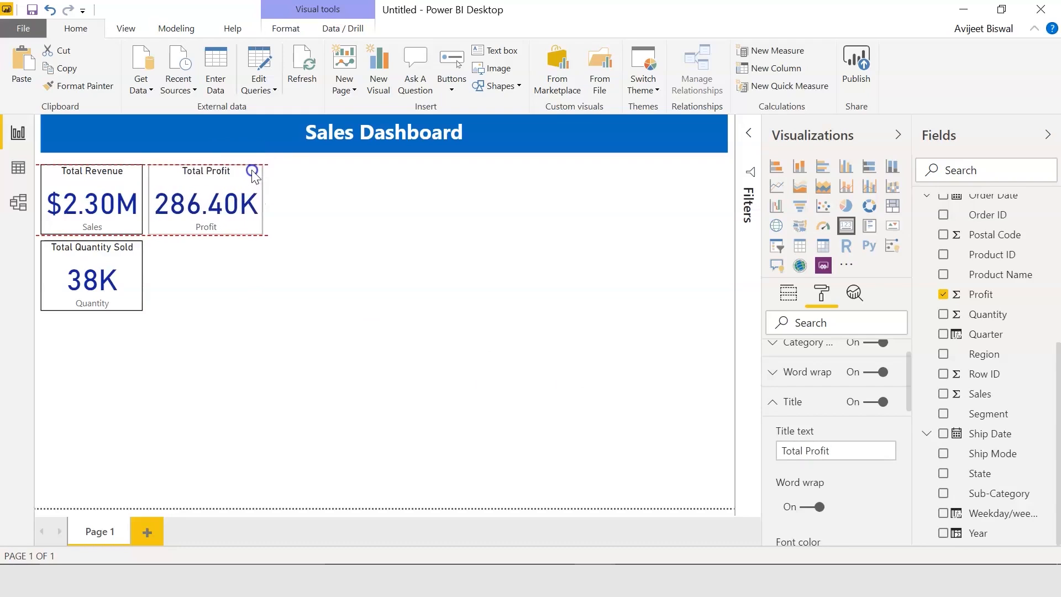
{"action": "left_click", "coordinate": [197, 266]}
{"action": "left_click", "coordinate": [227, 233]}
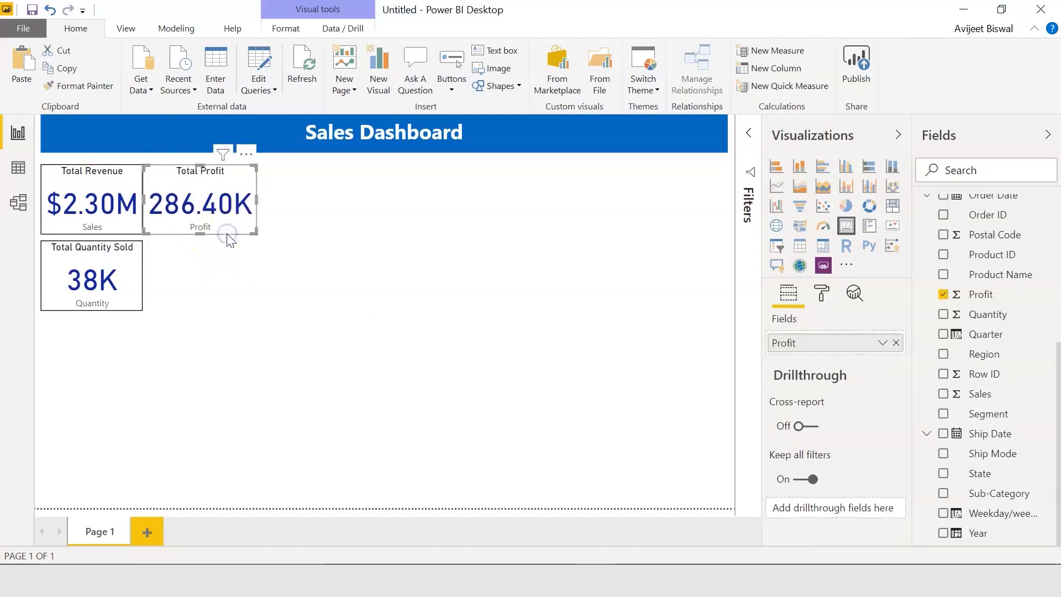
{"action": "key", "text": "Right"}
{"action": "key", "text": "Right"}
{"action": "key", "text": "Right"}
{"action": "key", "text": "Right"}
{"action": "key", "text": "Right"}
{"action": "left_click", "coordinate": [204, 268]}
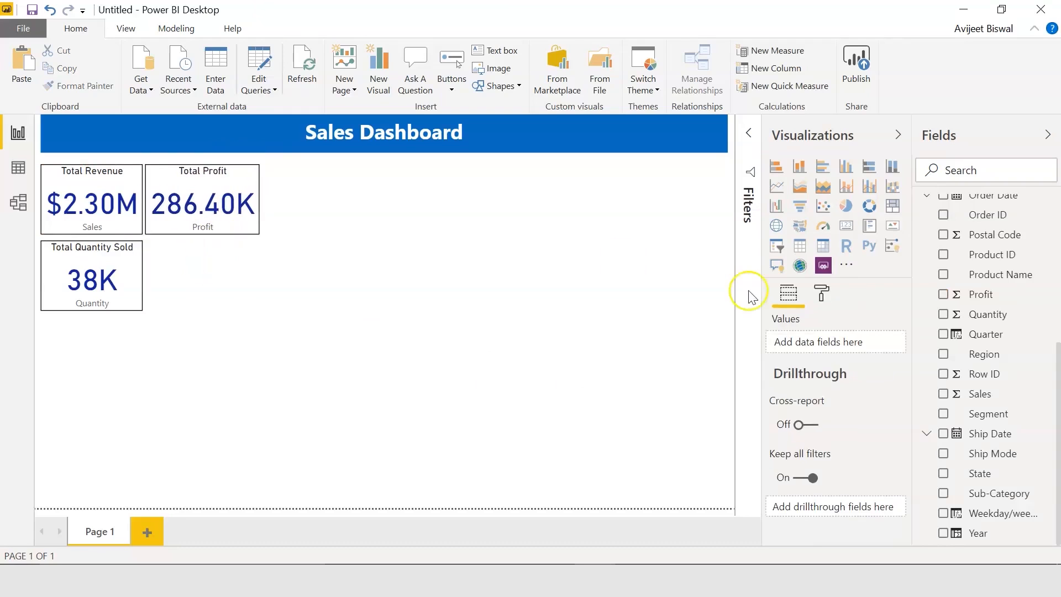
Add a slicer on Order Date and place it below the Total Profit card, beside Total Quantity Sold
{"action": "left_click", "coordinate": [777, 246]}
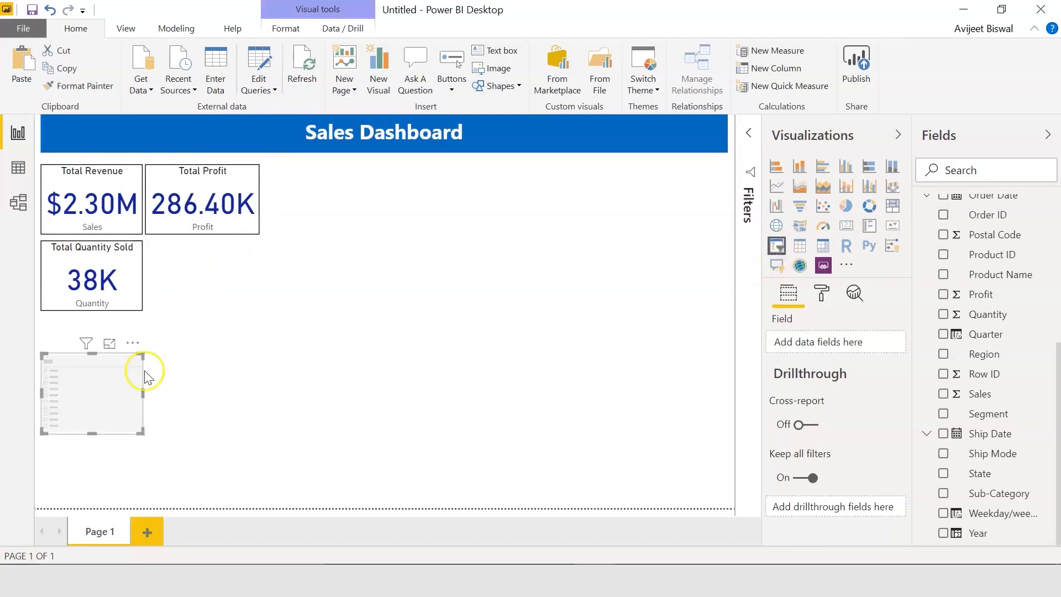
{"action": "left_click_drag", "start_coordinate": [106, 385], "coordinate": [214, 273]}
{"action": "scroll", "coordinate": [1058, 390], "scroll_direction": "up", "scroll_amount": 1}
{"action": "left_click_drag", "start_coordinate": [1059, 391], "coordinate": [855, 345]}
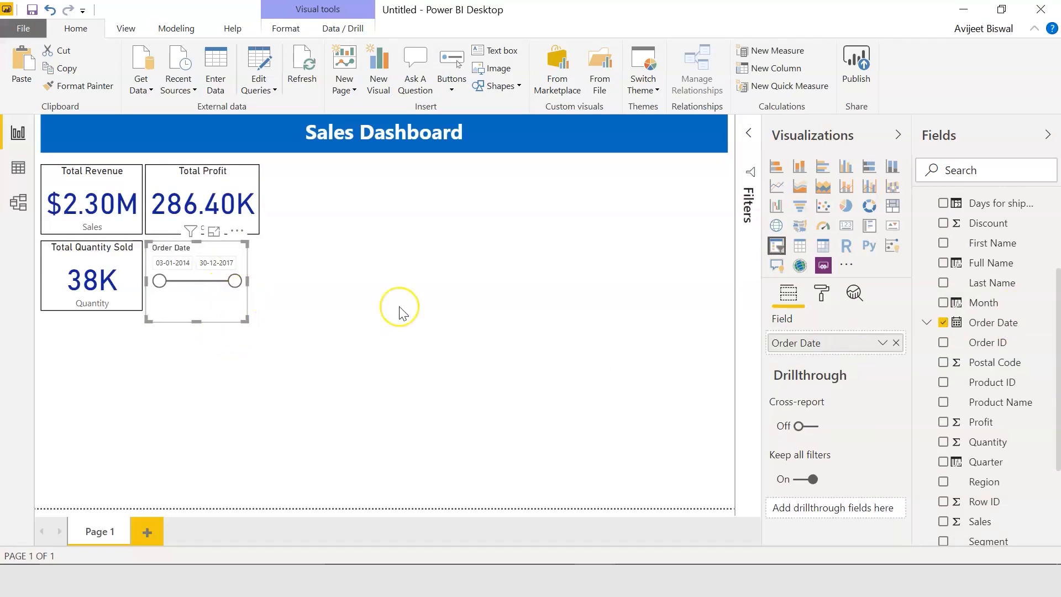
Adjust the Order Date slicer's header and date text sizes and resize it to line up with the neighboring cards
{"action": "left_click", "coordinate": [822, 296]}
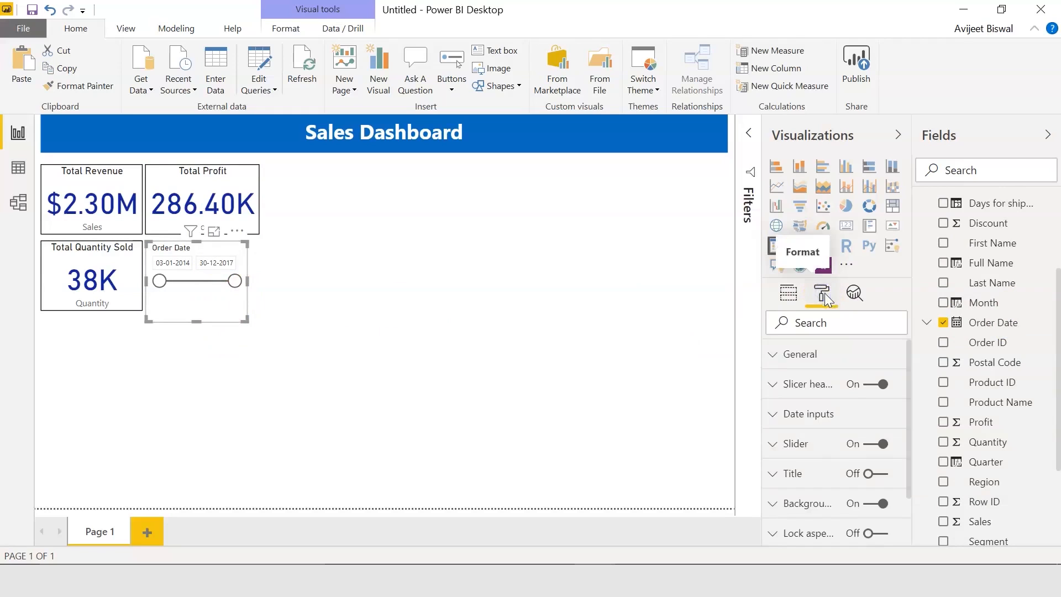
{"action": "left_click", "coordinate": [850, 375]}
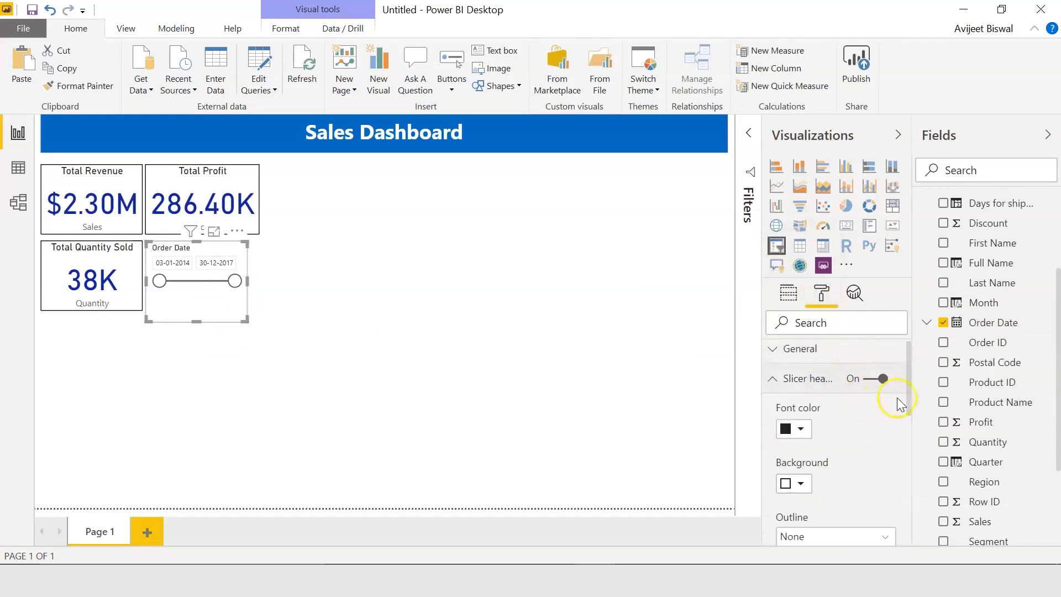
{"action": "left_click_drag", "start_coordinate": [909, 403], "coordinate": [907, 464]}
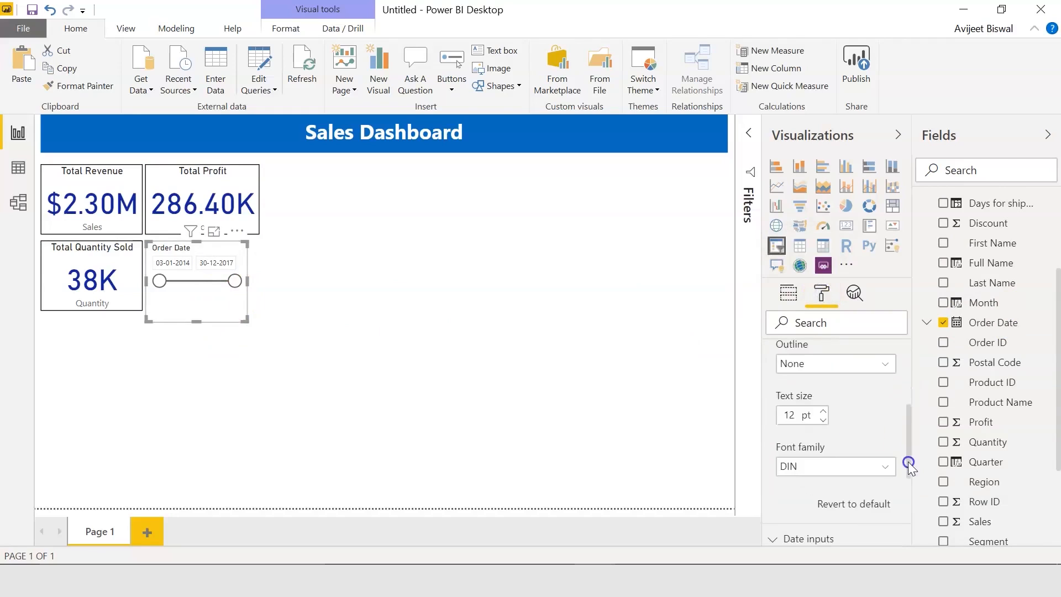
{"action": "left_click", "coordinate": [823, 411]}
{"action": "left_click", "coordinate": [823, 411]}
{"action": "left_click", "coordinate": [823, 411]}
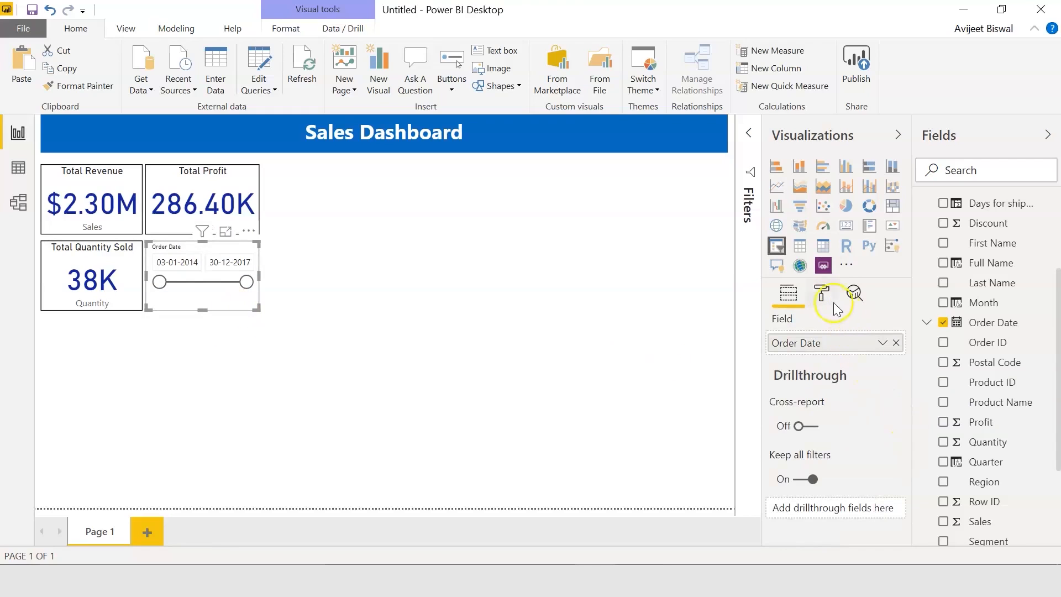
Give the Order Date slicer the title Slicer by Order Date, center it and enlarge its text slightly
{"action": "left_click", "coordinate": [823, 294]}
{"action": "left_click_drag", "start_coordinate": [908, 396], "coordinate": [901, 480]}
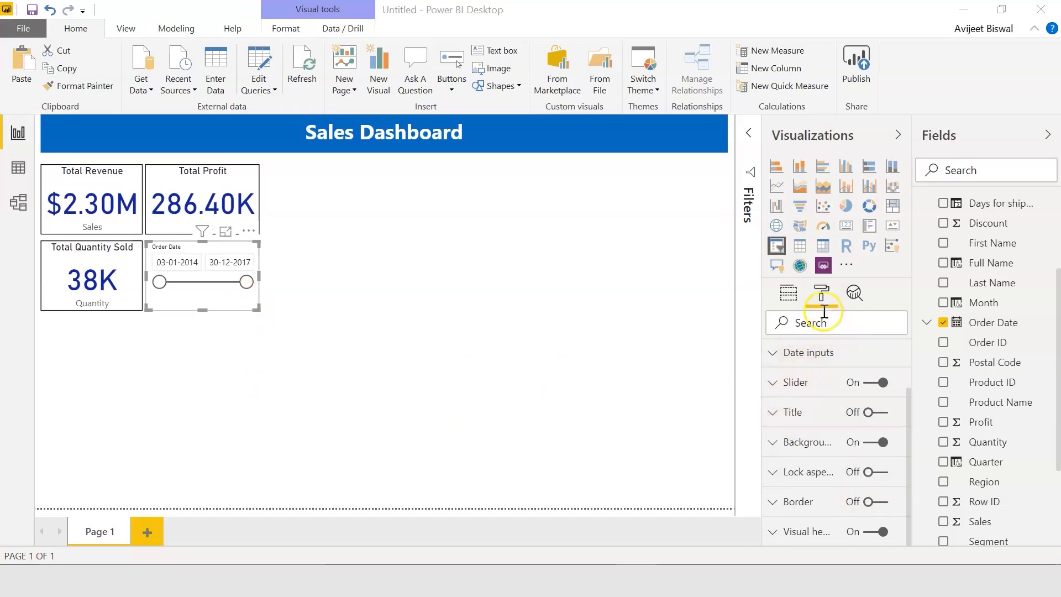
{"action": "left_click", "coordinate": [802, 413]}
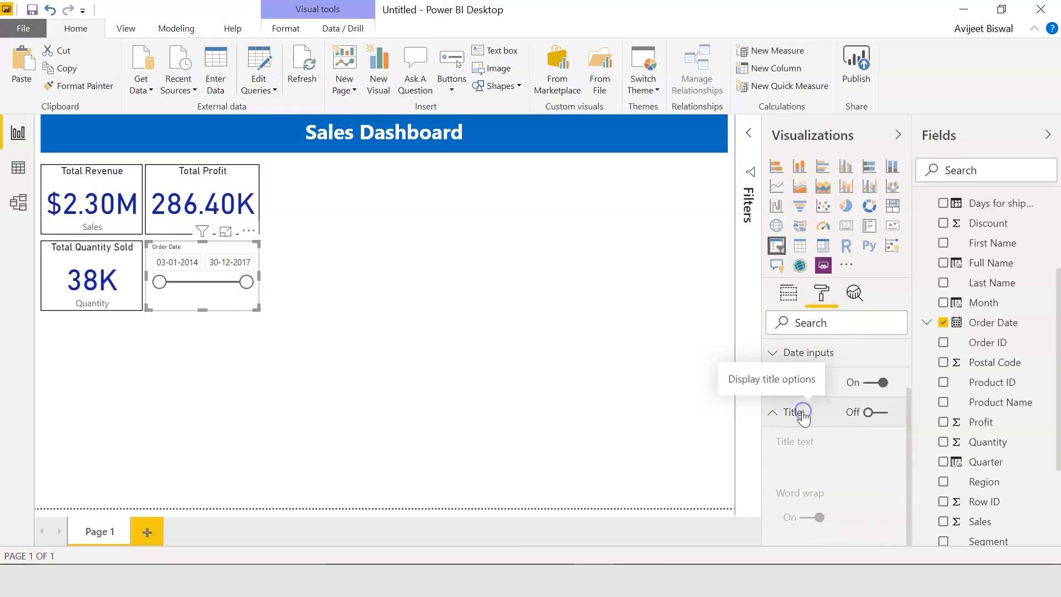
{"action": "left_click", "coordinate": [876, 414]}
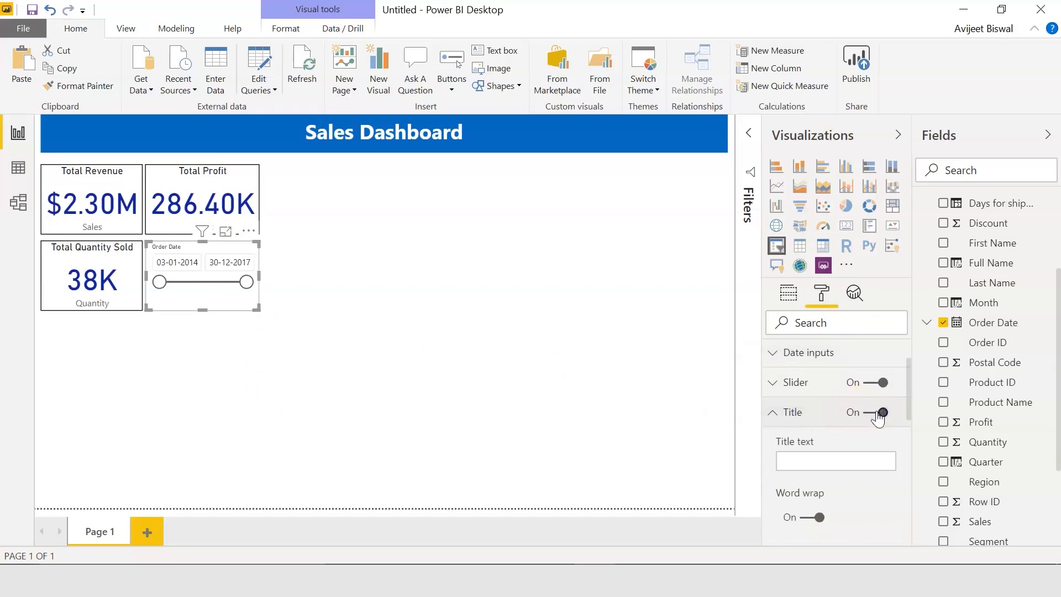
{"action": "left_click", "coordinate": [826, 461]}
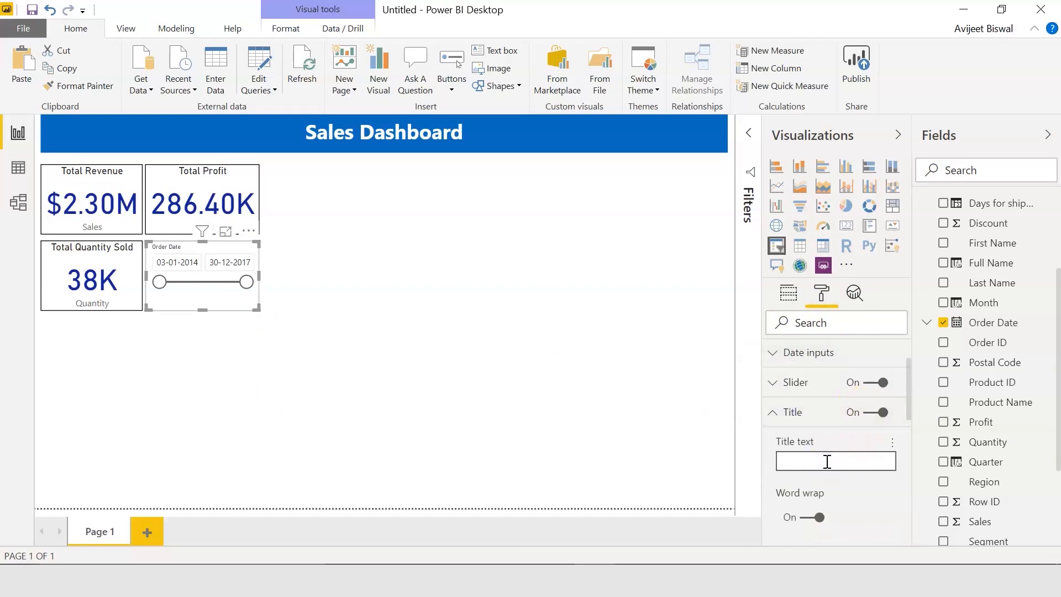
{"action": "type", "text": "Slicer by Order Date"}
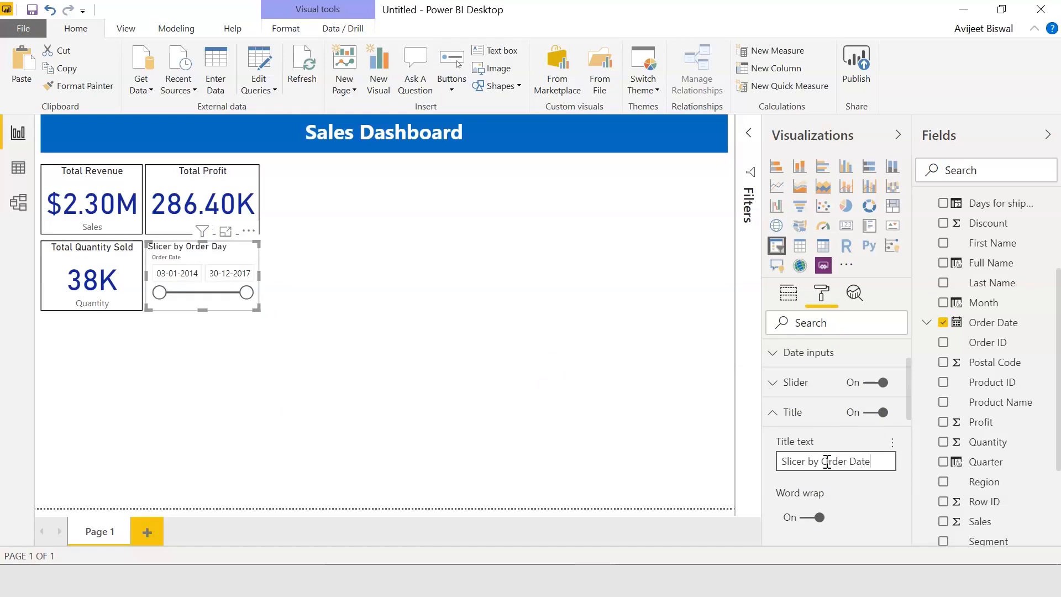
{"action": "left_click_drag", "start_coordinate": [909, 408], "coordinate": [910, 483]}
{"action": "left_click", "coordinate": [805, 432]}
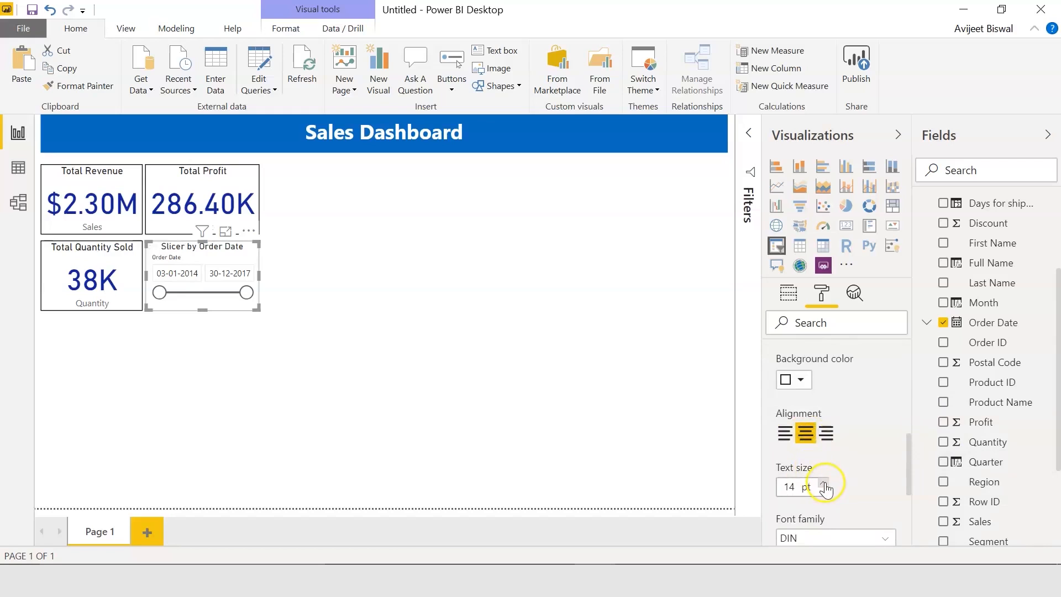
{"action": "left_click", "coordinate": [824, 484]}
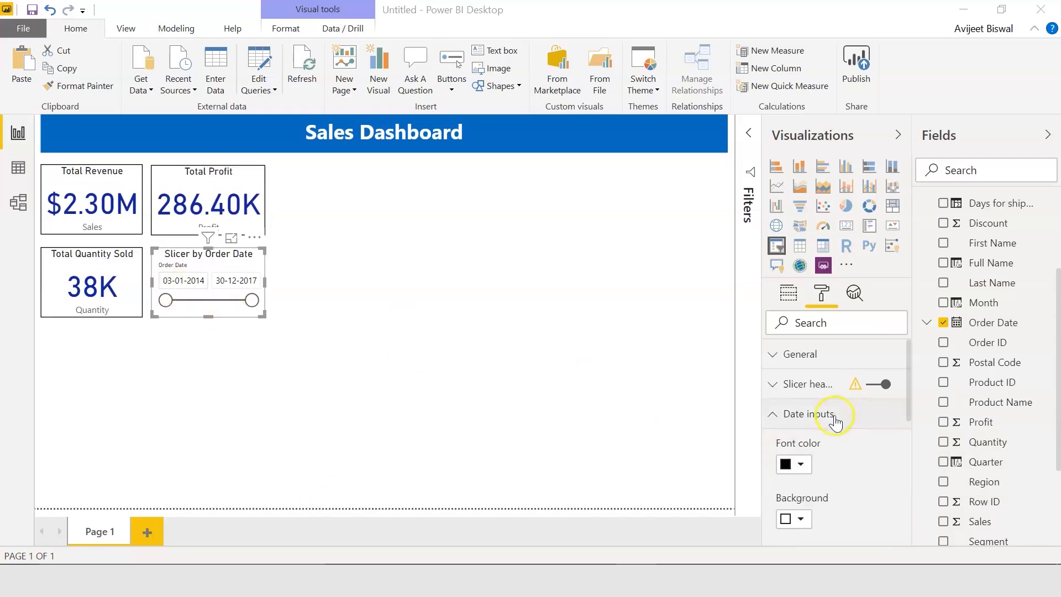
Set the font color of the slicer's date inputs to the dark blue theme color and deselect the slicer
{"action": "left_click", "coordinate": [794, 415]}
{"action": "left_click", "coordinate": [800, 418]}
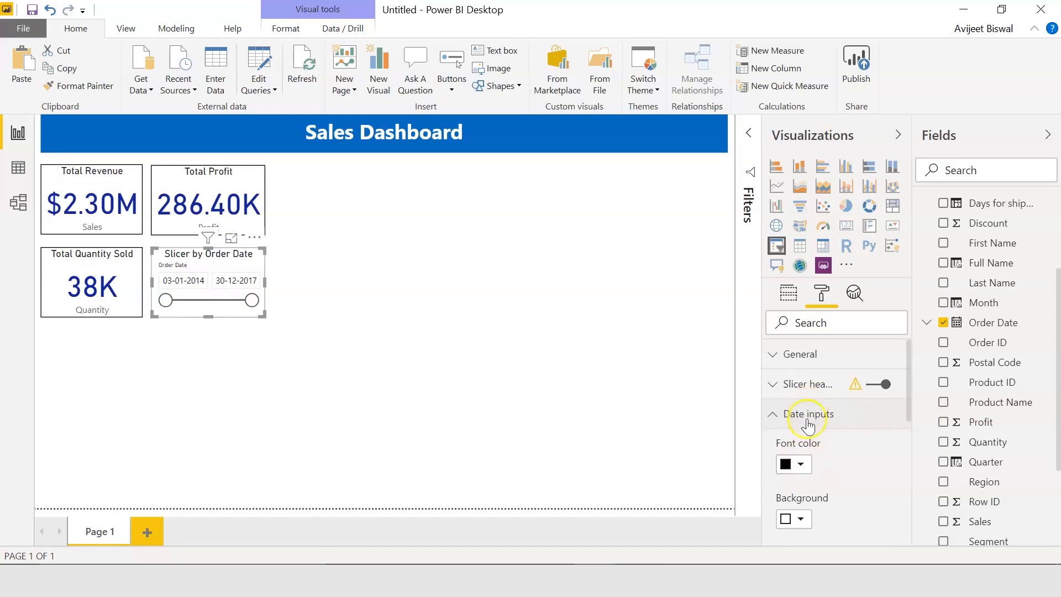
{"action": "left_click", "coordinate": [802, 466]}
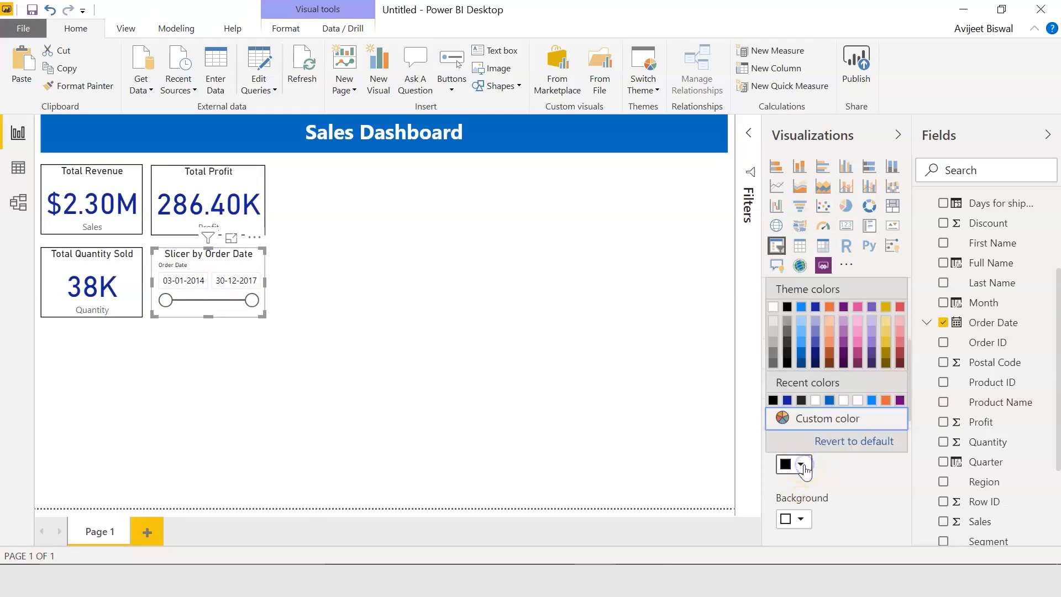
{"action": "left_click", "coordinate": [815, 307]}
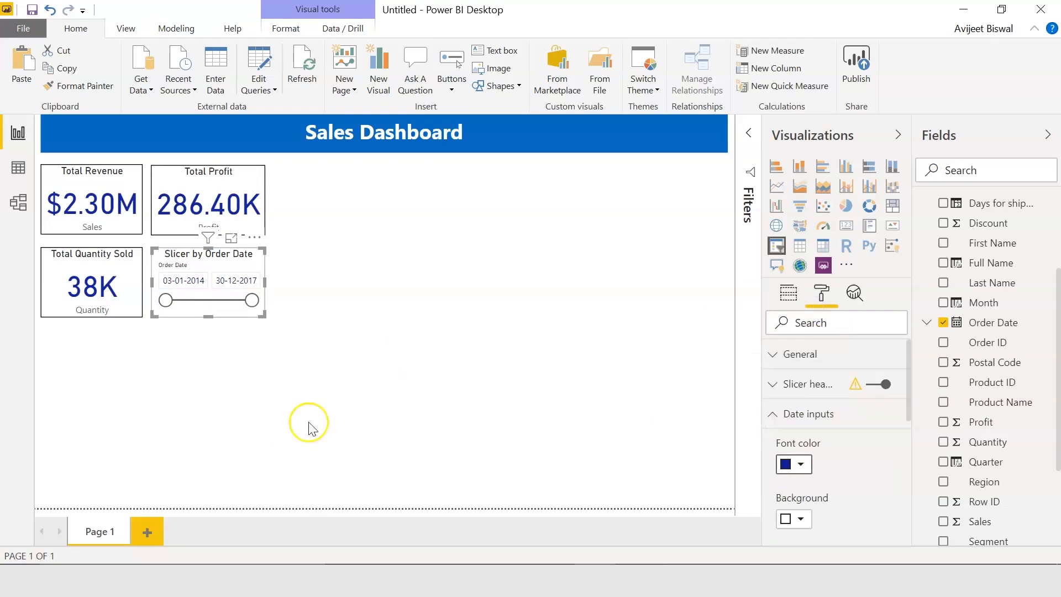
{"action": "left_click", "coordinate": [279, 427]}
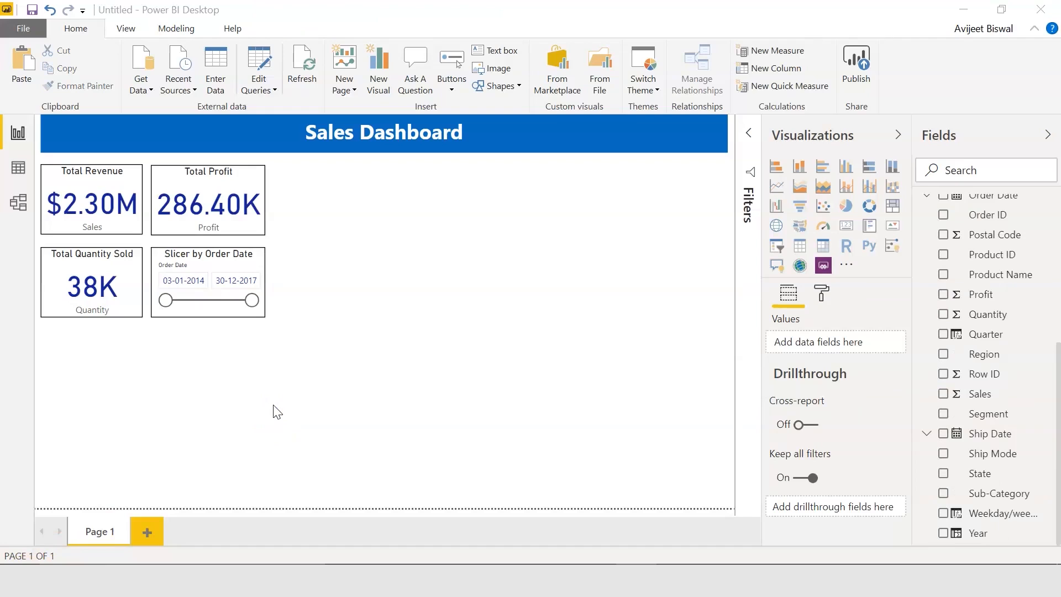
Add a line and stacked column chart beside the Total Profit card, spanning both card rows and ending around the middle of the page
{"action": "left_click", "coordinate": [313, 390]}
{"action": "left_click", "coordinate": [822, 142]}
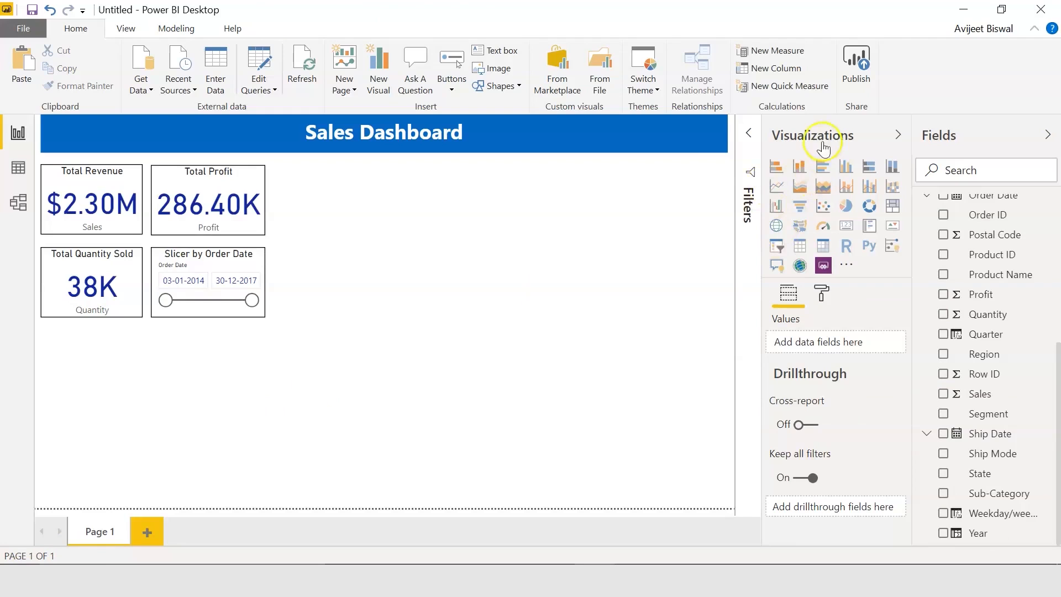
{"action": "left_click", "coordinate": [851, 187]}
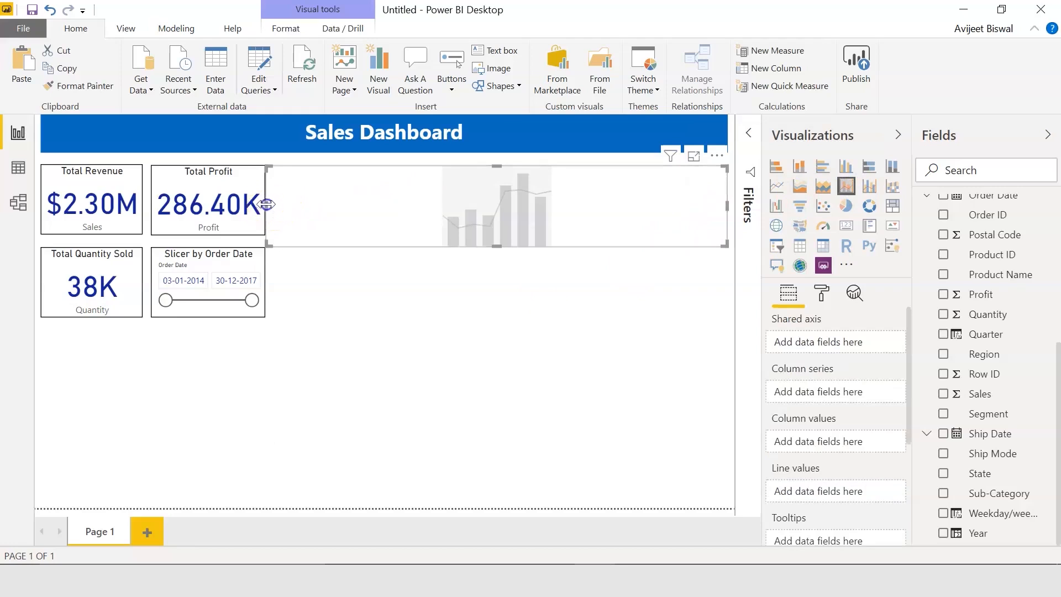
{"action": "left_click_drag", "start_coordinate": [267, 206], "coordinate": [272, 209]}
{"action": "left_click_drag", "start_coordinate": [727, 206], "coordinate": [497, 208]}
{"action": "left_click_drag", "start_coordinate": [413, 247], "coordinate": [381, 317]}
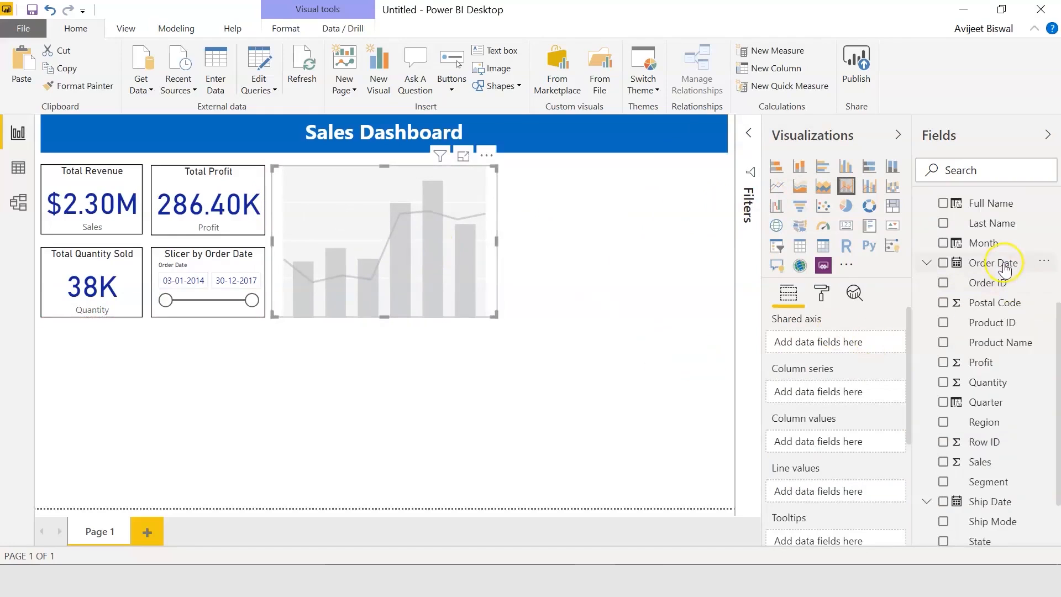
Assign Order Date to the chart's shared axis, Sales to its column values and Profit to its line values
{"action": "left_click_drag", "start_coordinate": [1004, 269], "coordinate": [848, 343]}
{"action": "left_click_drag", "start_coordinate": [907, 380], "coordinate": [908, 425]}
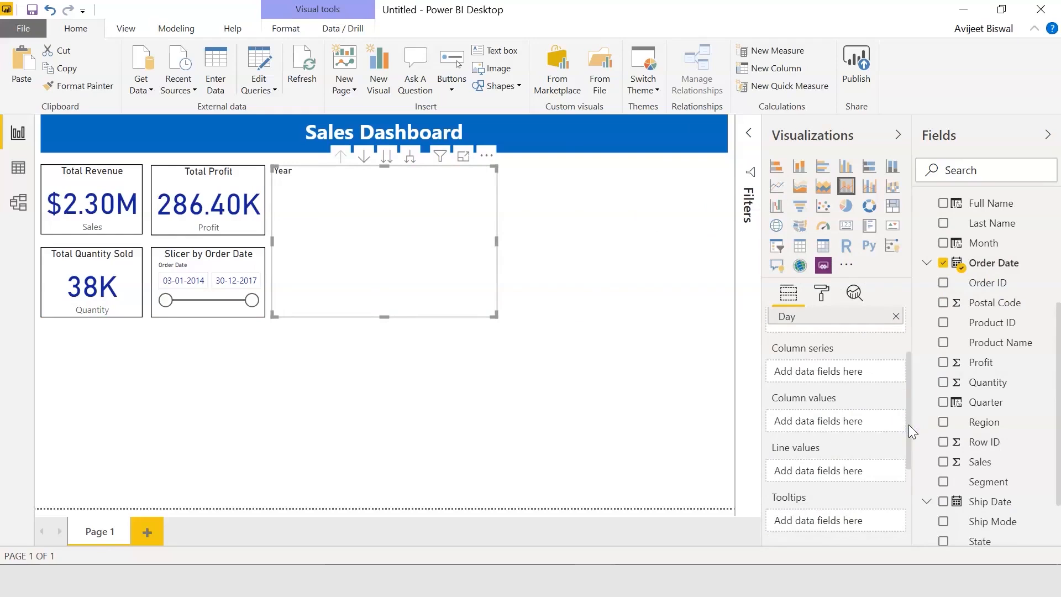
{"action": "left_click_drag", "start_coordinate": [998, 463], "coordinate": [907, 452]}
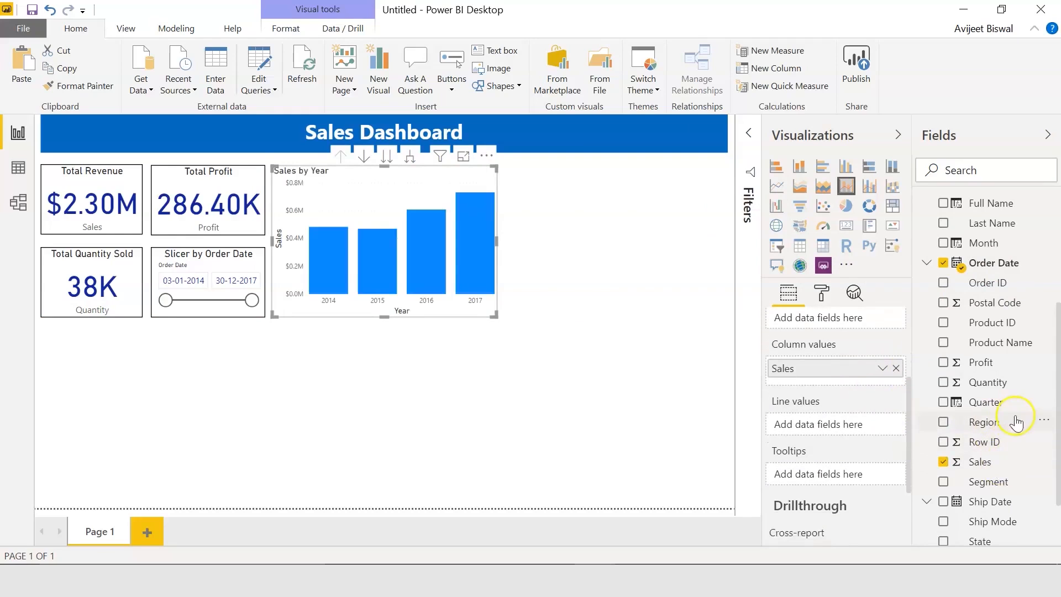
{"action": "left_click_drag", "start_coordinate": [1001, 368], "coordinate": [842, 423]}
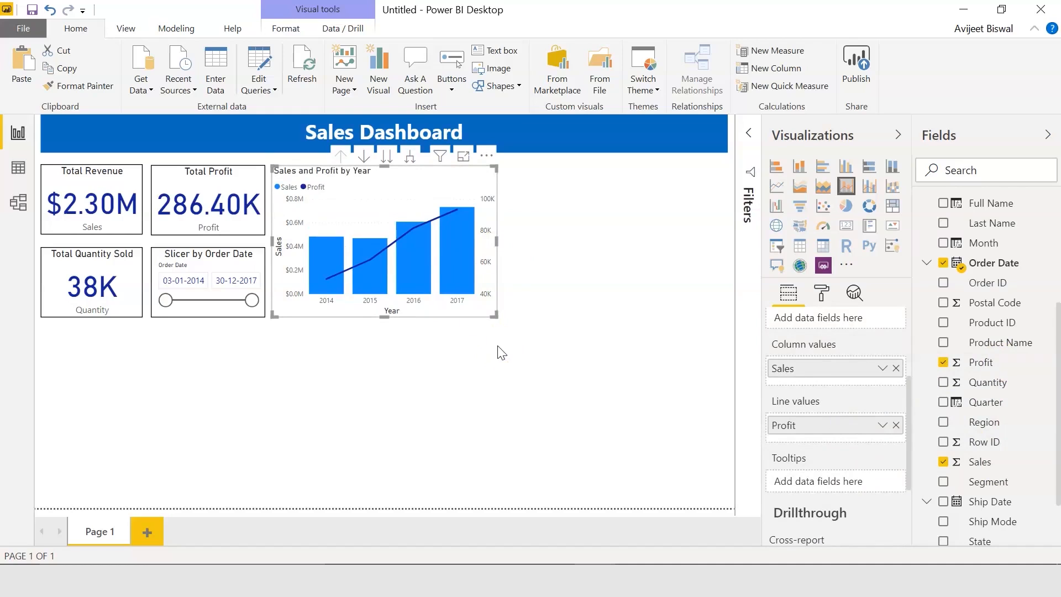
{"action": "mouse_move", "coordinate": [325, 262]}
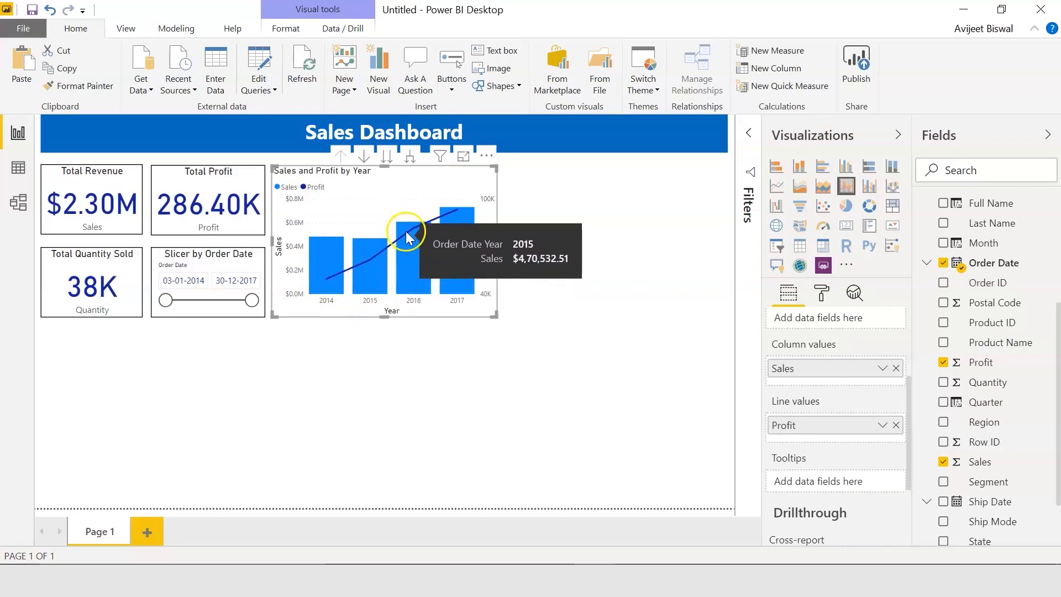
Set the default data color of the chart's Sales columns to the custom hex value 196273
{"action": "left_click", "coordinate": [822, 299]}
{"action": "left_click_drag", "start_coordinate": [907, 364], "coordinate": [907, 413]}
{"action": "left_click", "coordinate": [882, 382]}
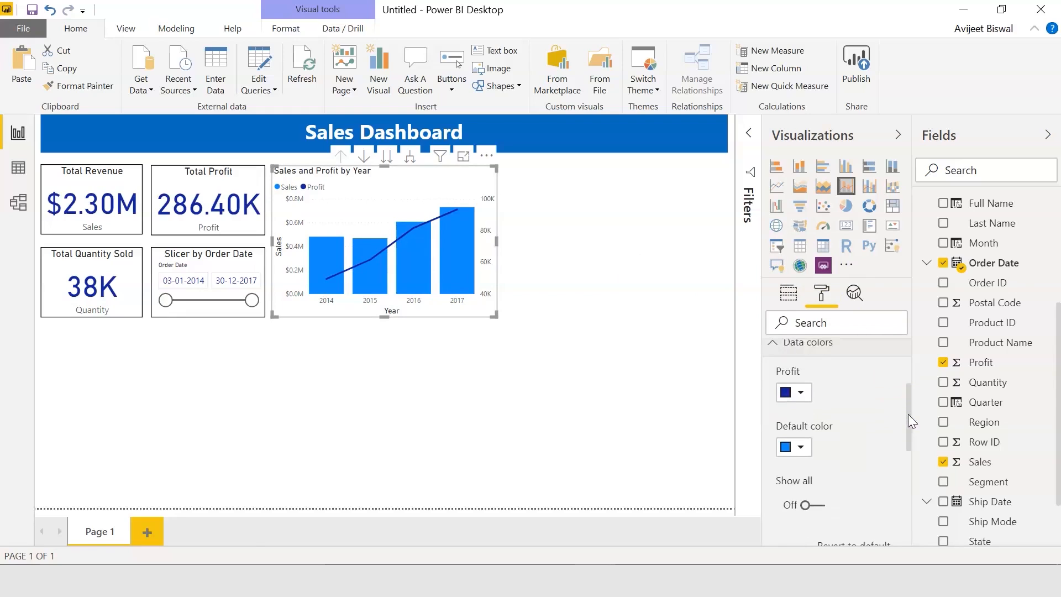
{"action": "left_click", "coordinate": [800, 446]}
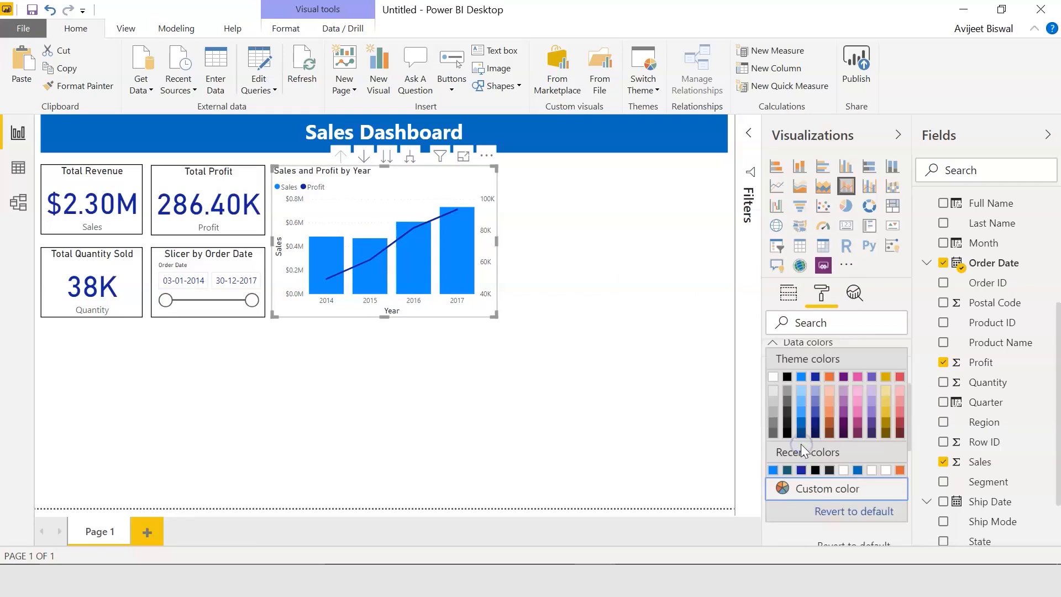
{"action": "left_click", "coordinate": [804, 489]}
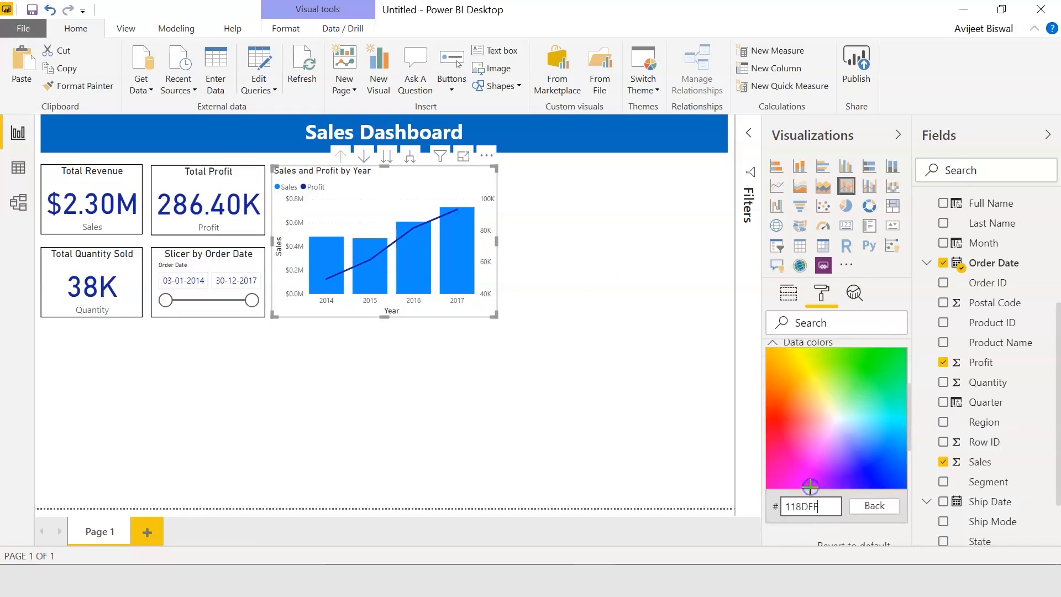
{"action": "double_click", "coordinate": [799, 506]}
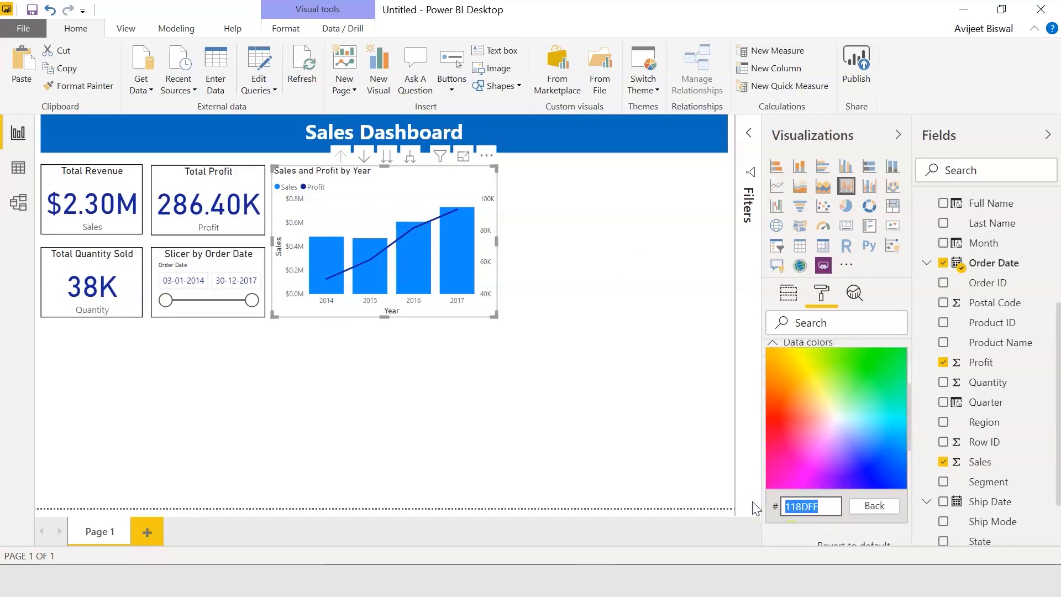
{"action": "type", "text": "1962"}
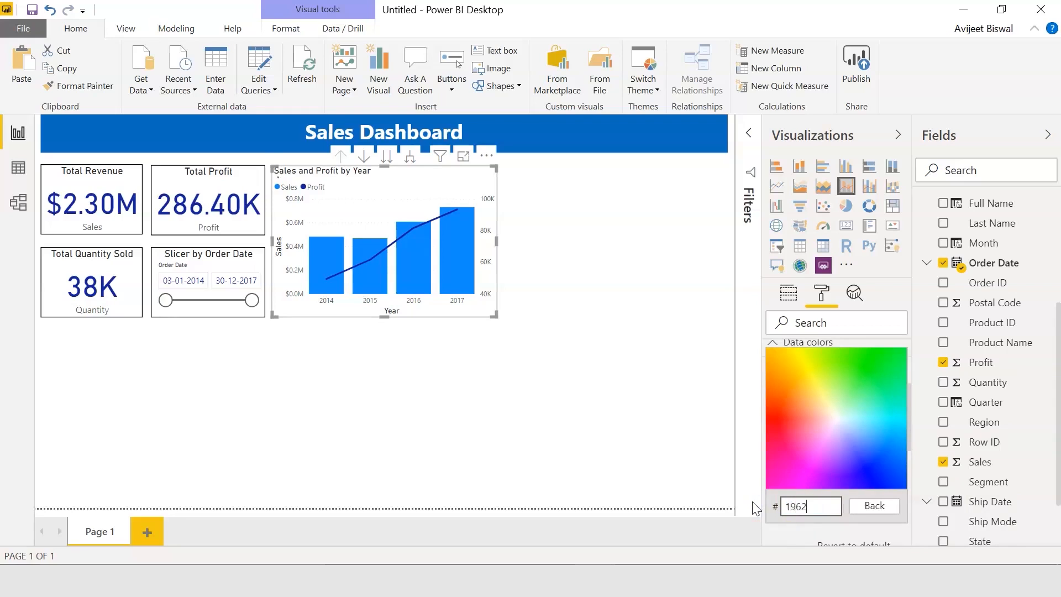
{"action": "type", "text": "73"}
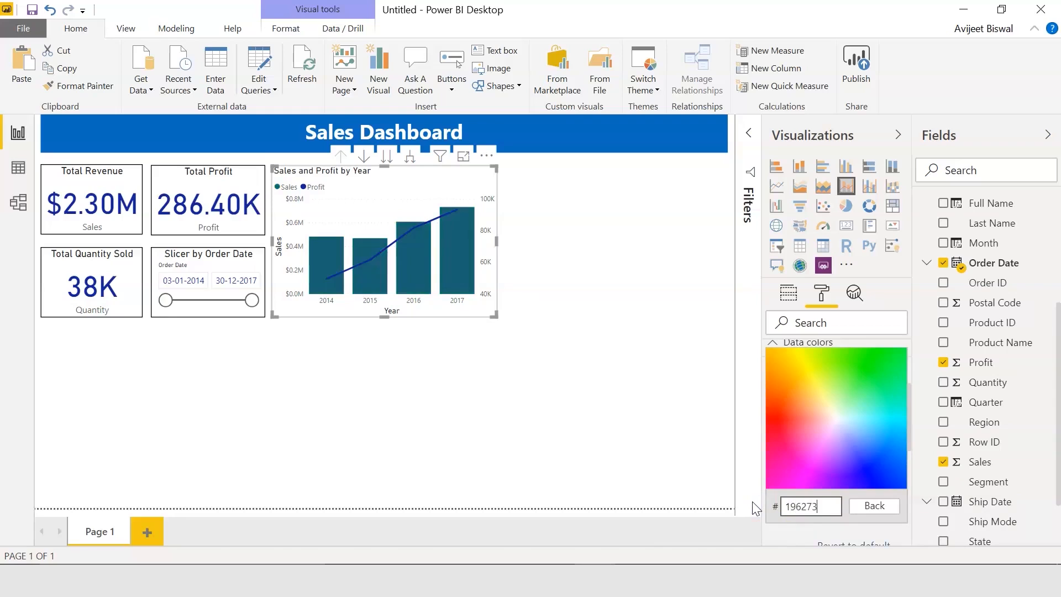
{"action": "key", "text": "Return"}
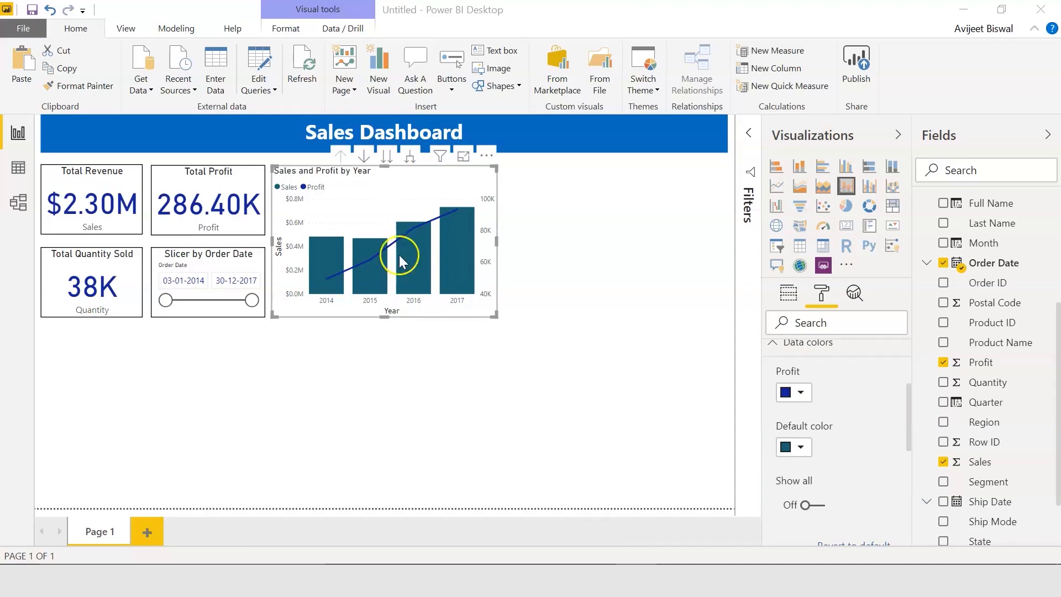
Move the Sales and Profit chart to the quarter level and examine the values of individual quarters
{"action": "left_click", "coordinate": [389, 160]}
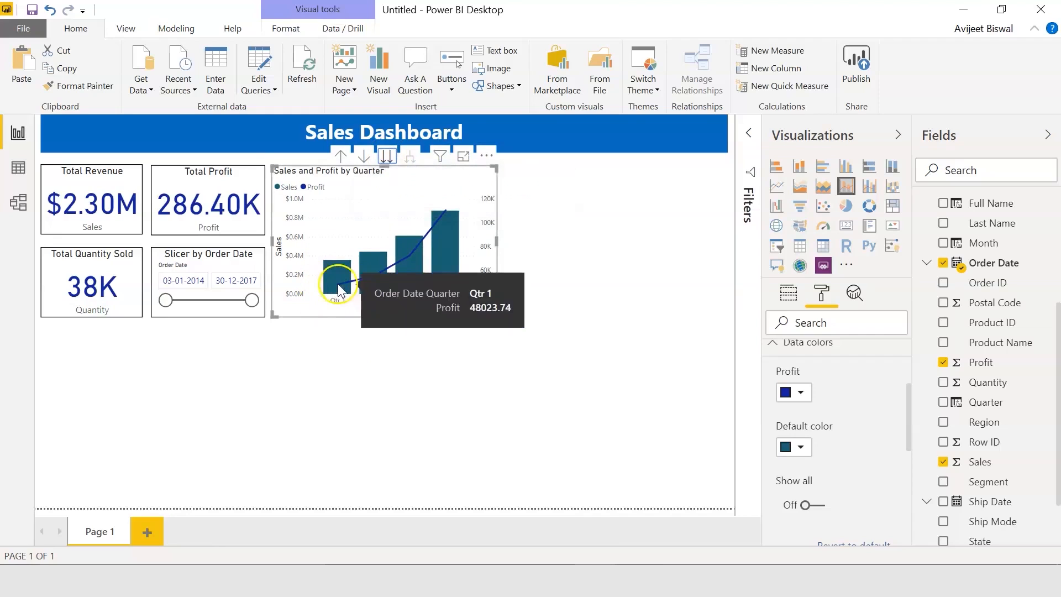
{"action": "mouse_move", "coordinate": [360, 277]}
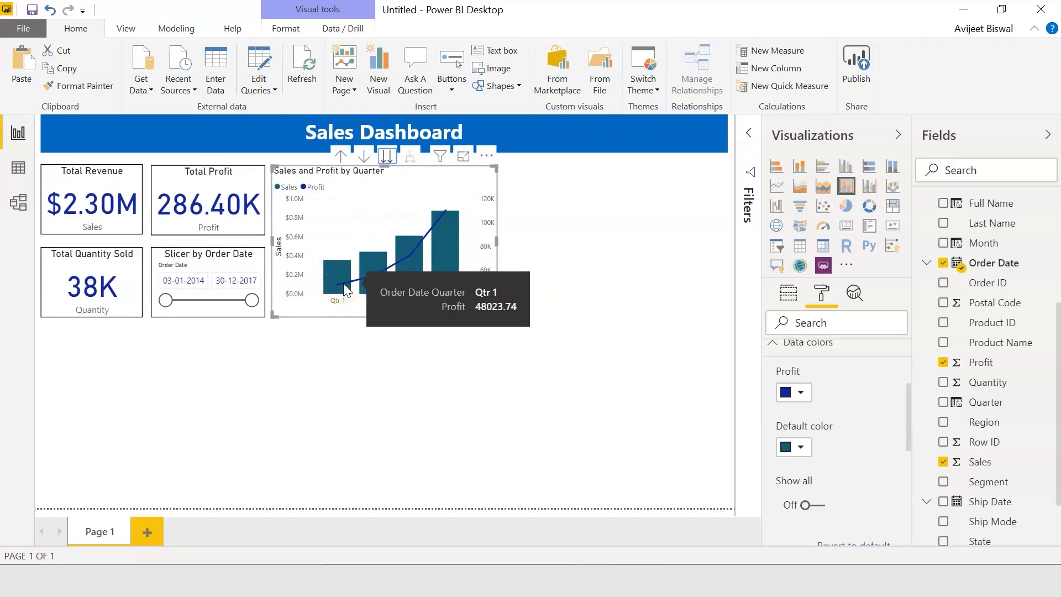
{"action": "mouse_move", "coordinate": [440, 248]}
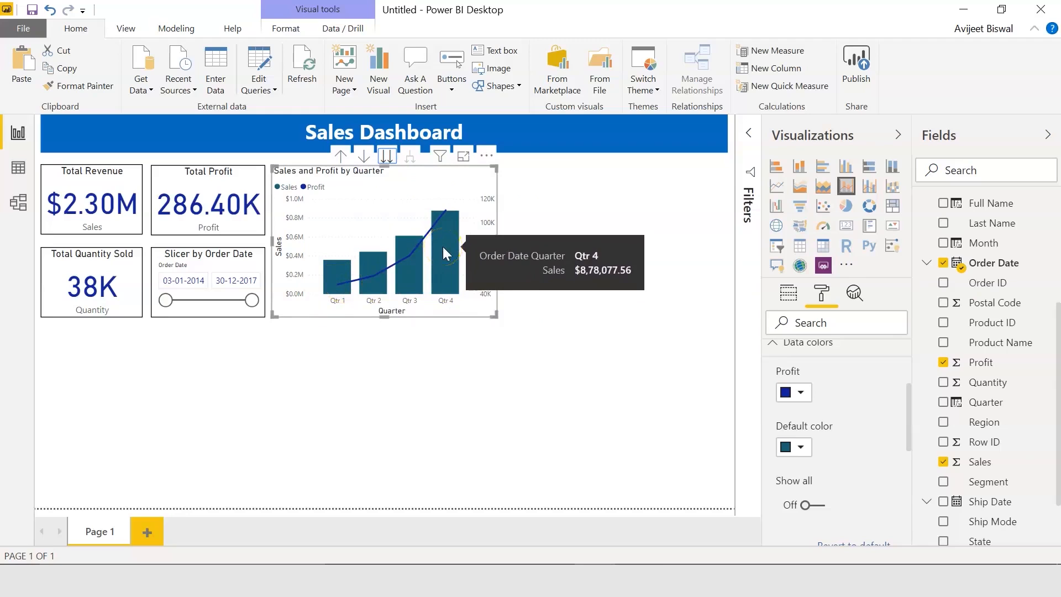
Move the chart to the month level, examine the monthly values in focus mode and return to the report
{"action": "left_click", "coordinate": [386, 158]}
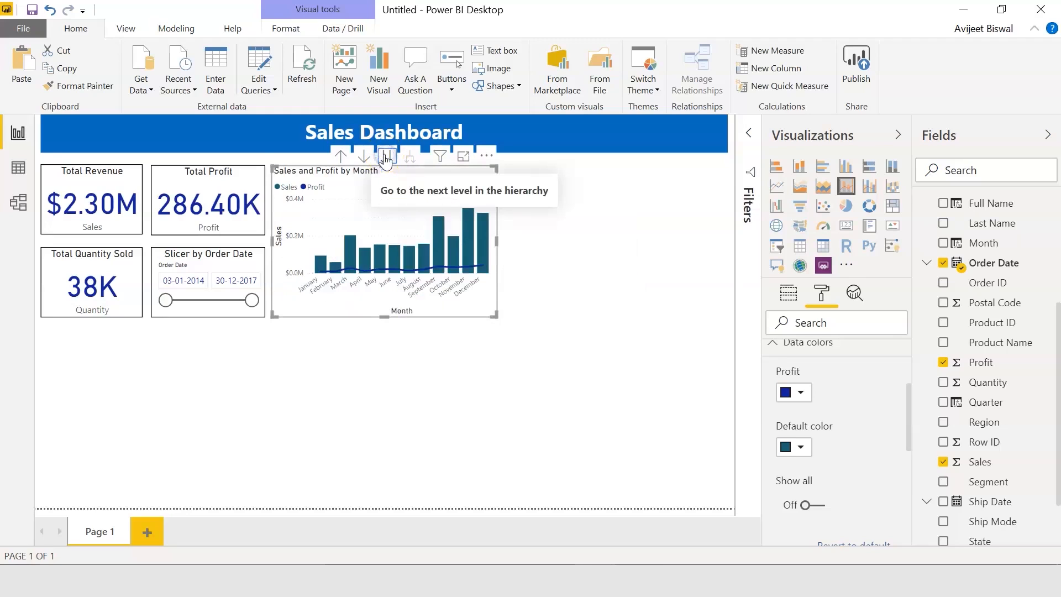
{"action": "left_click", "coordinate": [463, 157]}
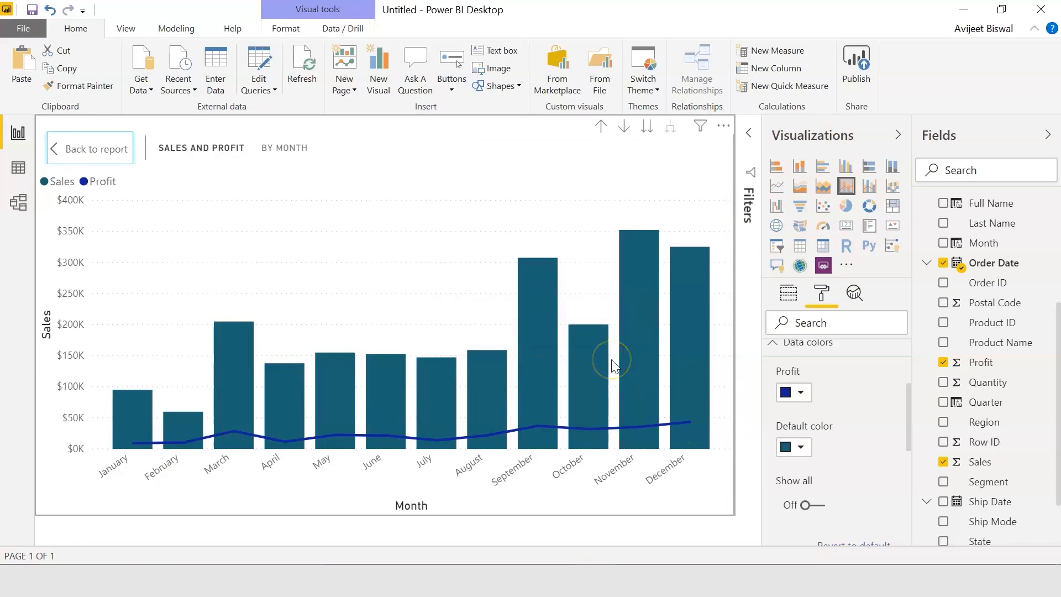
{"action": "mouse_move", "coordinate": [689, 421]}
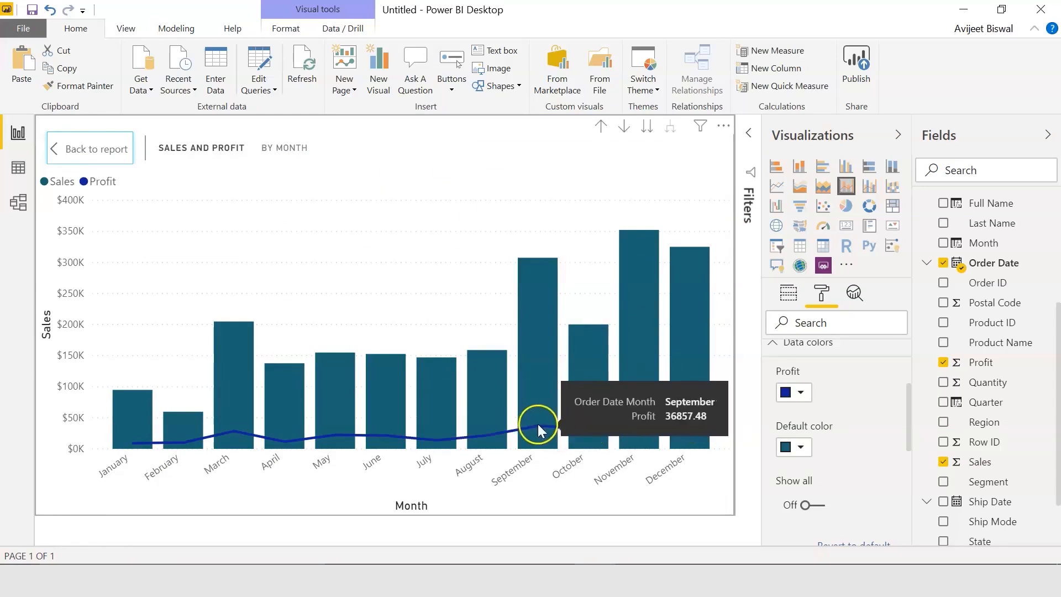
{"action": "left_click", "coordinate": [63, 148]}
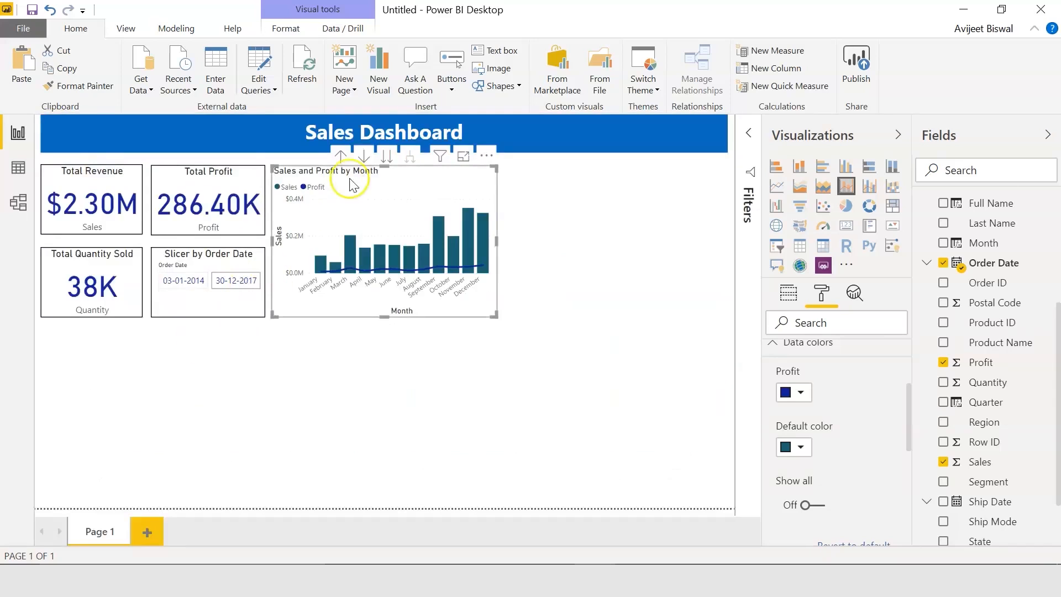
Move the chart to the day level and examine the daily Sales and Profit values in focus mode
{"action": "left_click", "coordinate": [387, 161]}
{"action": "left_click", "coordinate": [453, 157]}
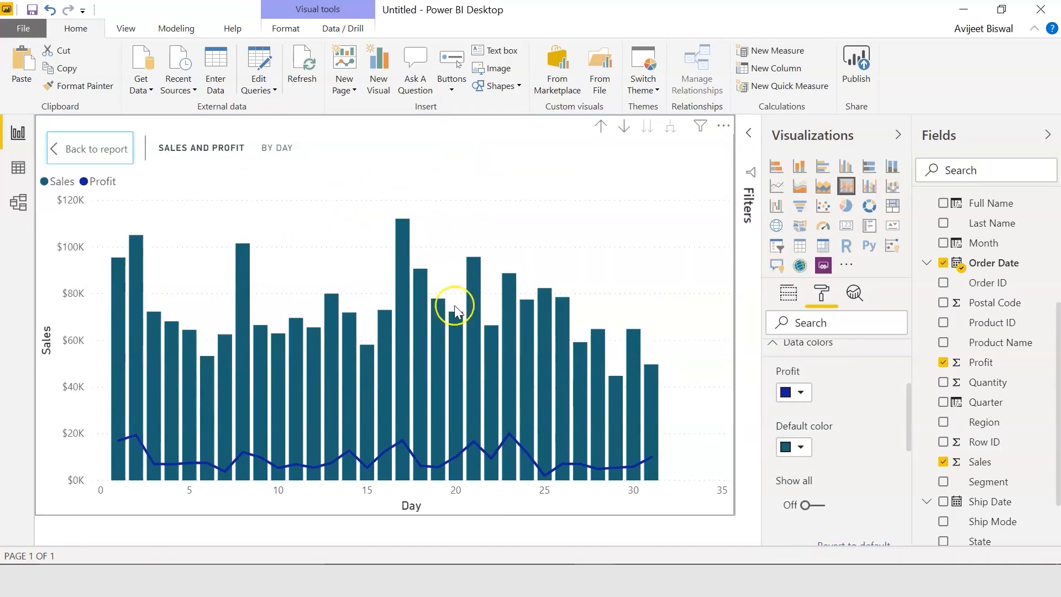
{"action": "mouse_move", "coordinate": [402, 281]}
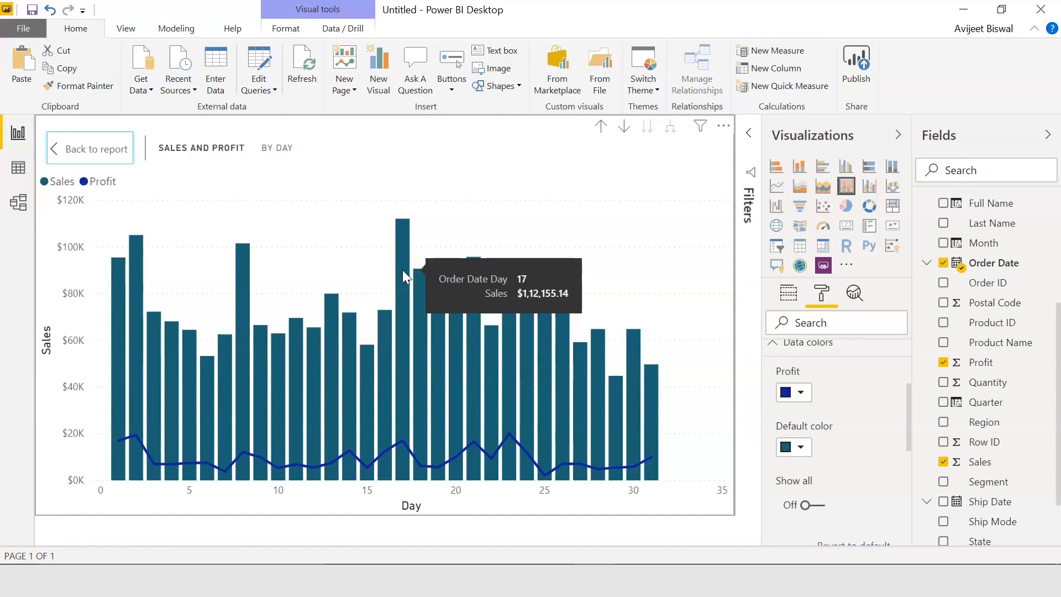
{"action": "mouse_move", "coordinate": [511, 433]}
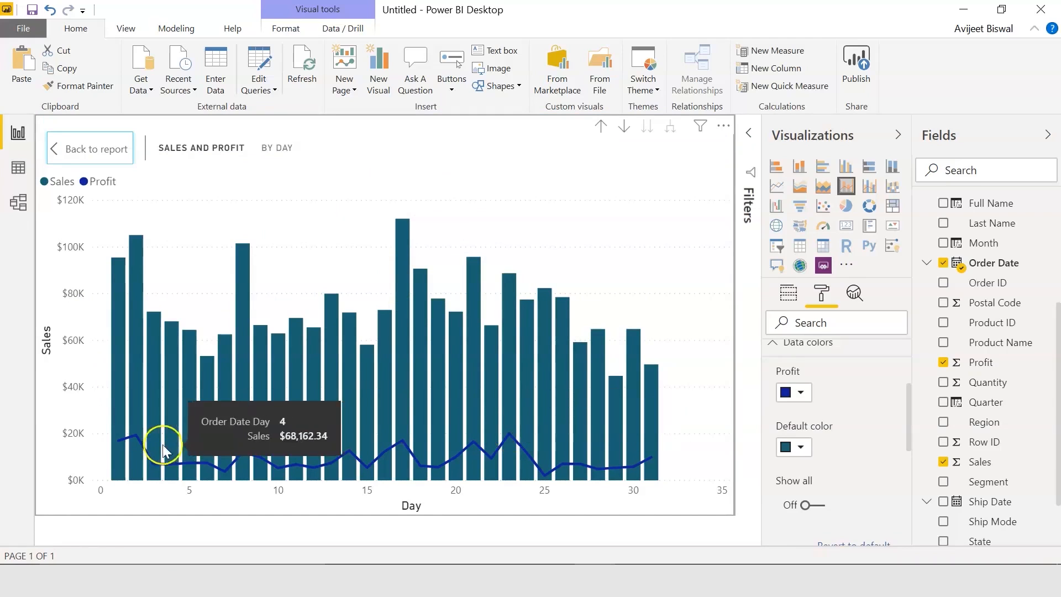
Examine the Sales and Profit values of late-month days in the enlarged chart and return to the report
{"action": "mouse_move", "coordinate": [543, 474]}
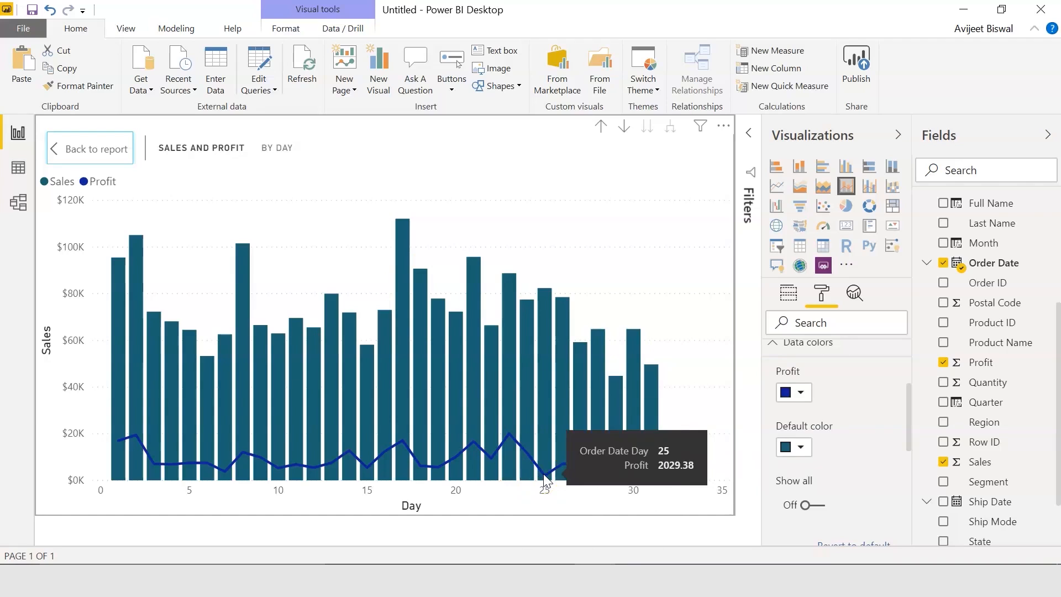
{"action": "left_click", "coordinate": [723, 126]}
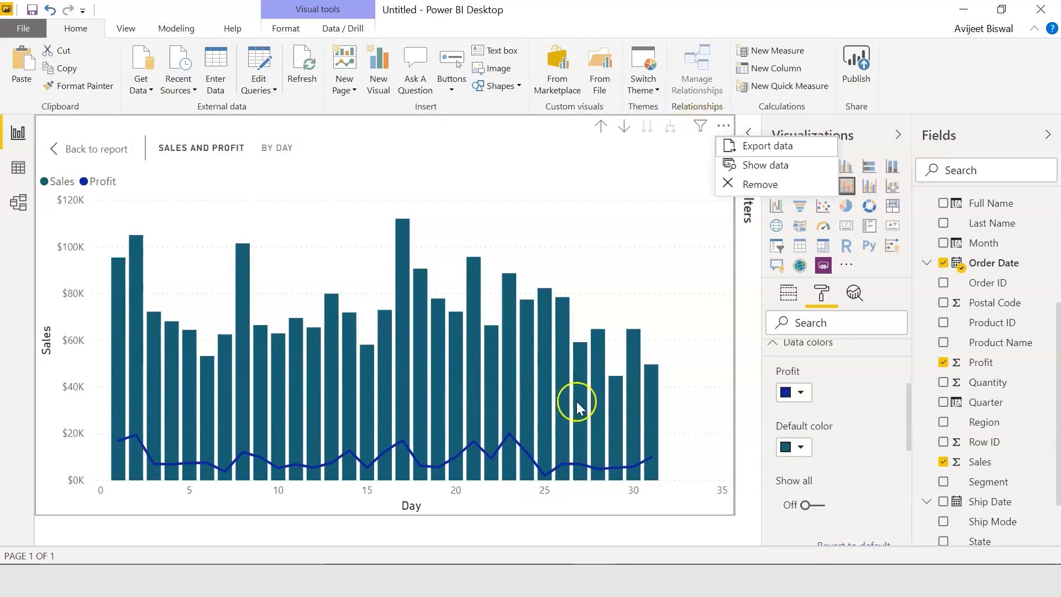
{"action": "mouse_move", "coordinate": [609, 390]}
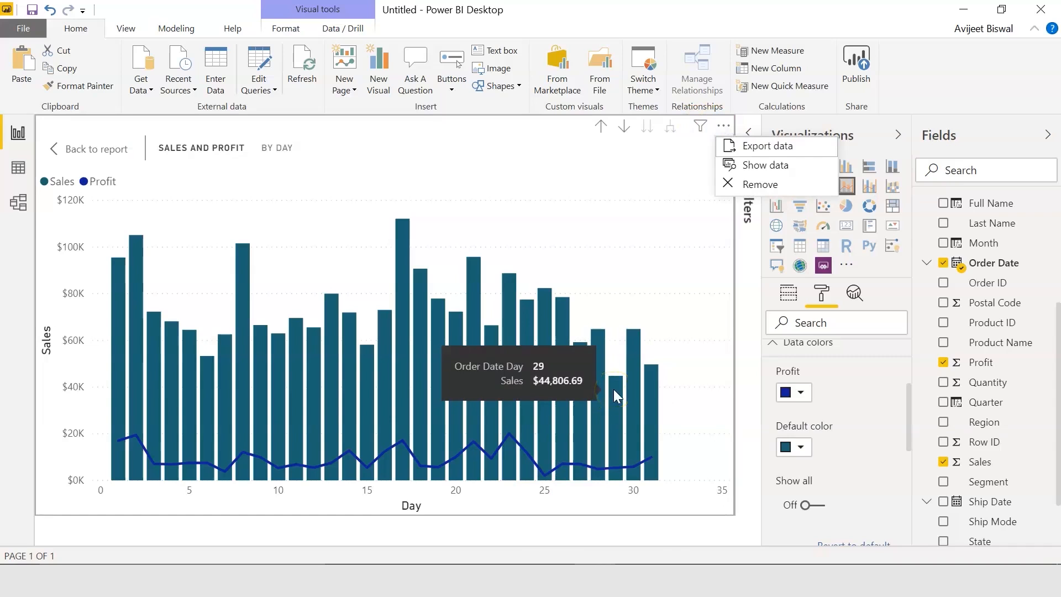
{"action": "left_click", "coordinate": [60, 147]}
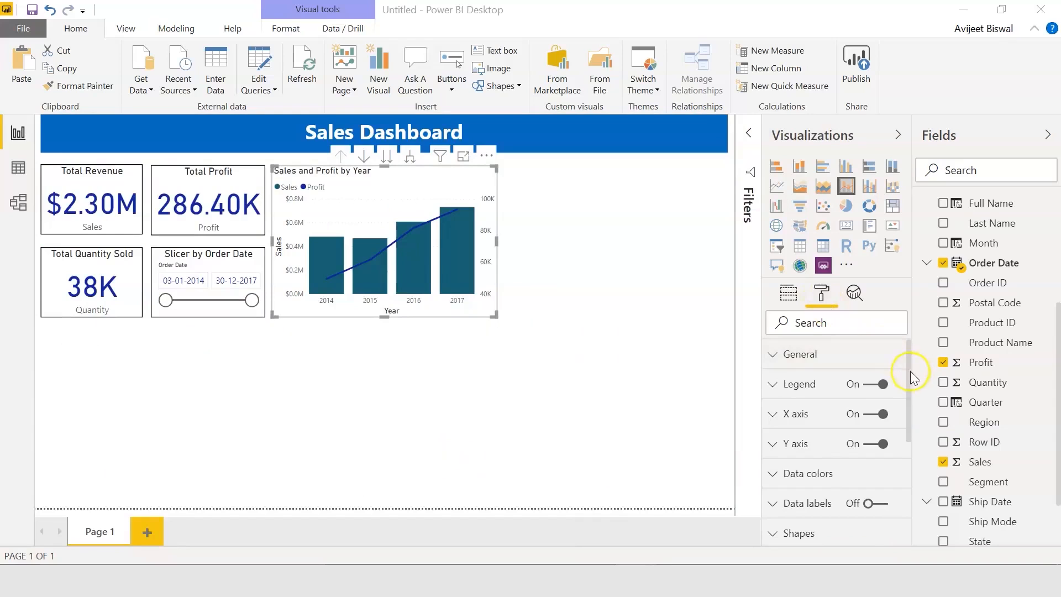
Turn on data labels for the Sales and Profit chart and check the yearly labels in focus mode
{"action": "left_click_drag", "start_coordinate": [910, 370], "coordinate": [906, 409]}
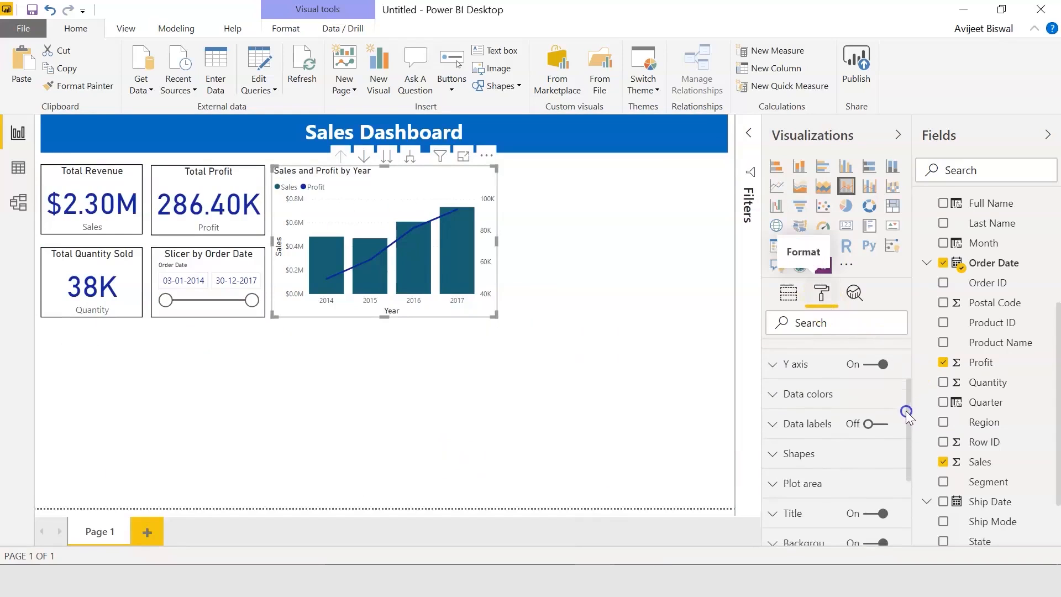
{"action": "left_click", "coordinate": [879, 425]}
{"action": "left_click", "coordinate": [464, 156]}
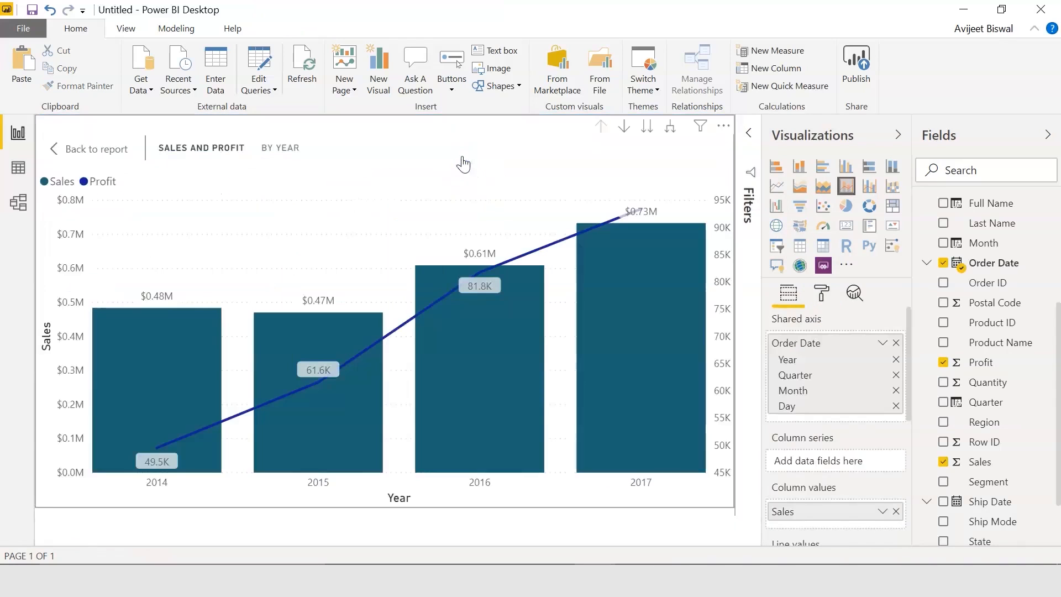
{"action": "left_click", "coordinate": [174, 454]}
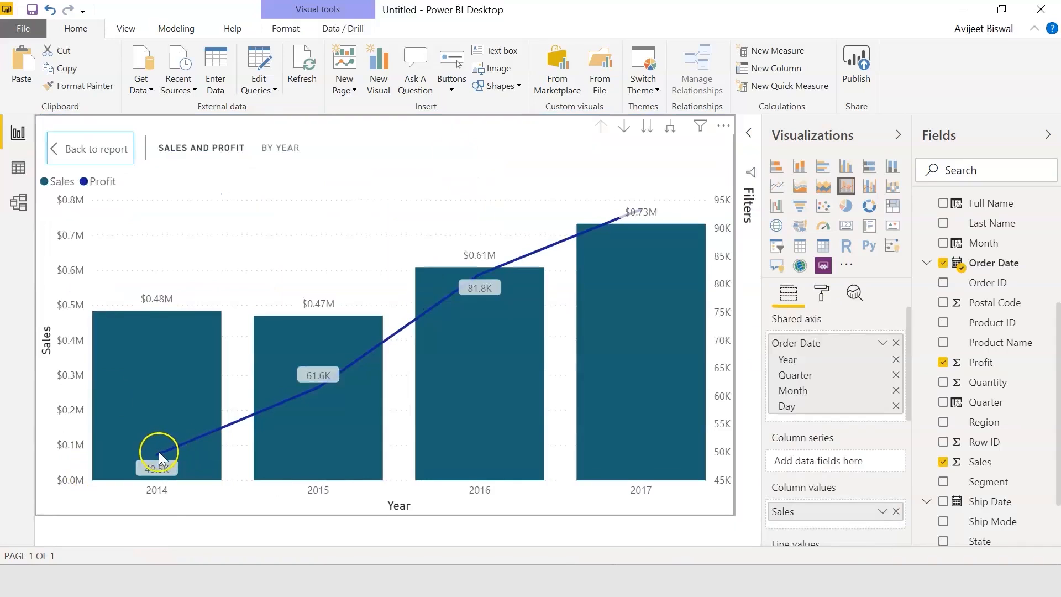
{"action": "mouse_move", "coordinate": [157, 452]}
{"action": "mouse_move", "coordinate": [325, 388]}
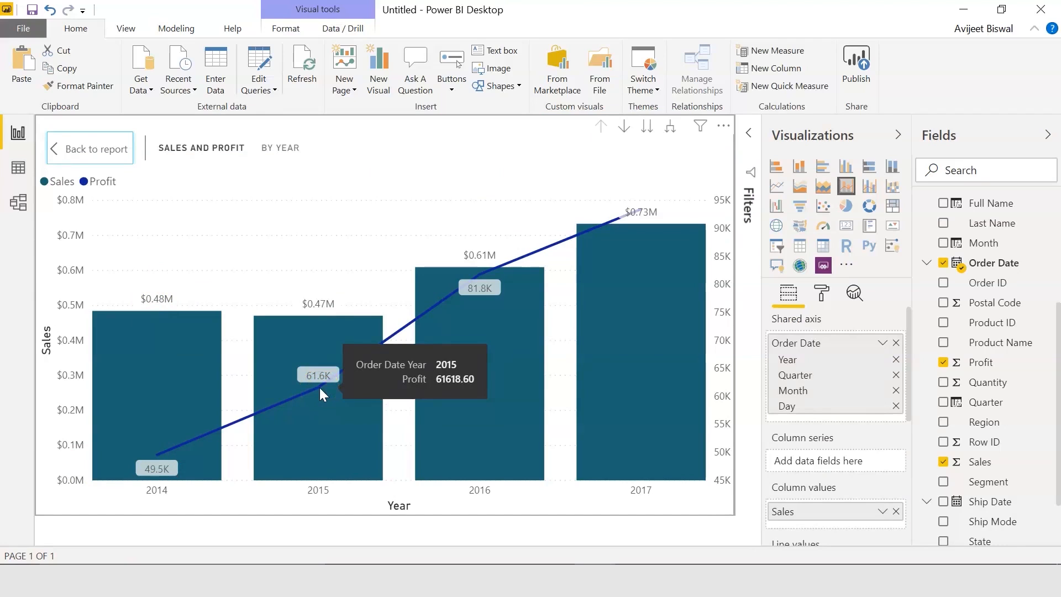
{"action": "left_click", "coordinate": [70, 158]}
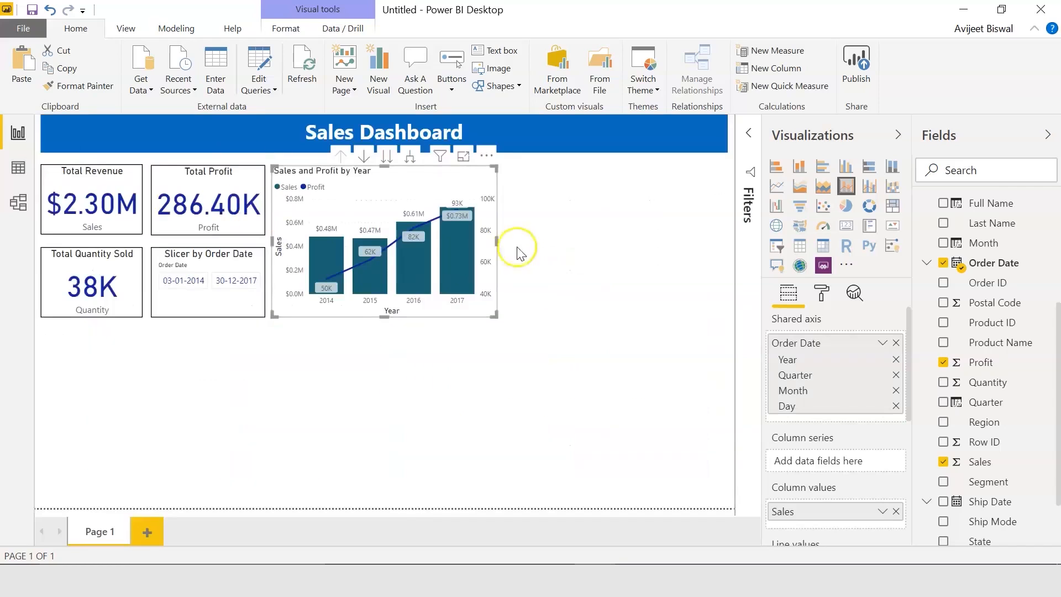
Turn on the border of the Sales and Profit chart and deselect the chart
{"action": "left_click", "coordinate": [821, 295]}
{"action": "left_click_drag", "start_coordinate": [910, 352], "coordinate": [907, 443]}
{"action": "left_click", "coordinate": [877, 504]}
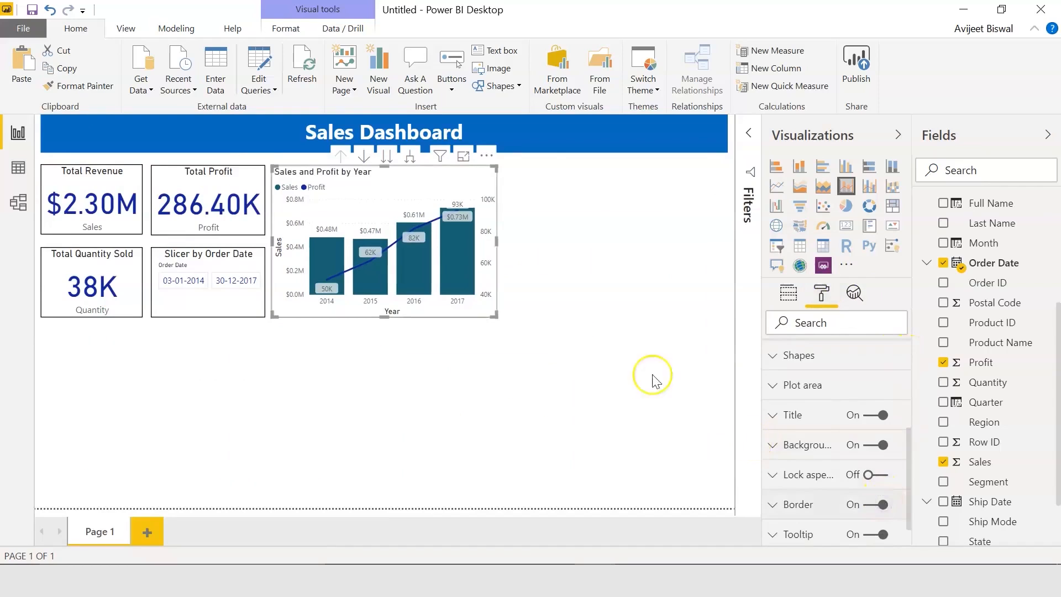
{"action": "left_click", "coordinate": [573, 335]}
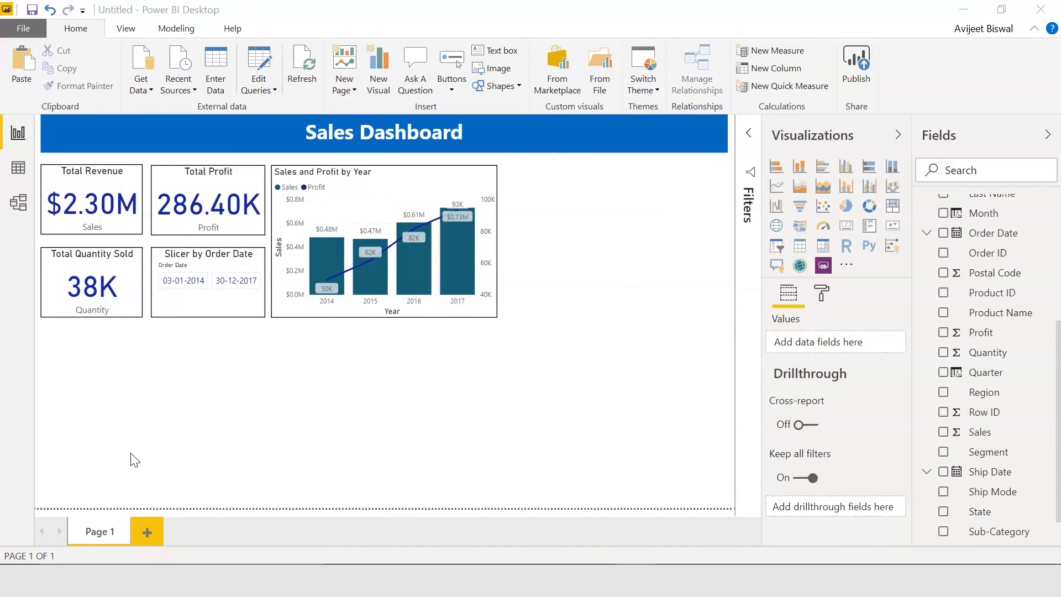
Add a clustered column chart beside the Sales and Profit chart with Year as axis, Quarter as legend and Sales as value
{"action": "left_click", "coordinate": [848, 173]}
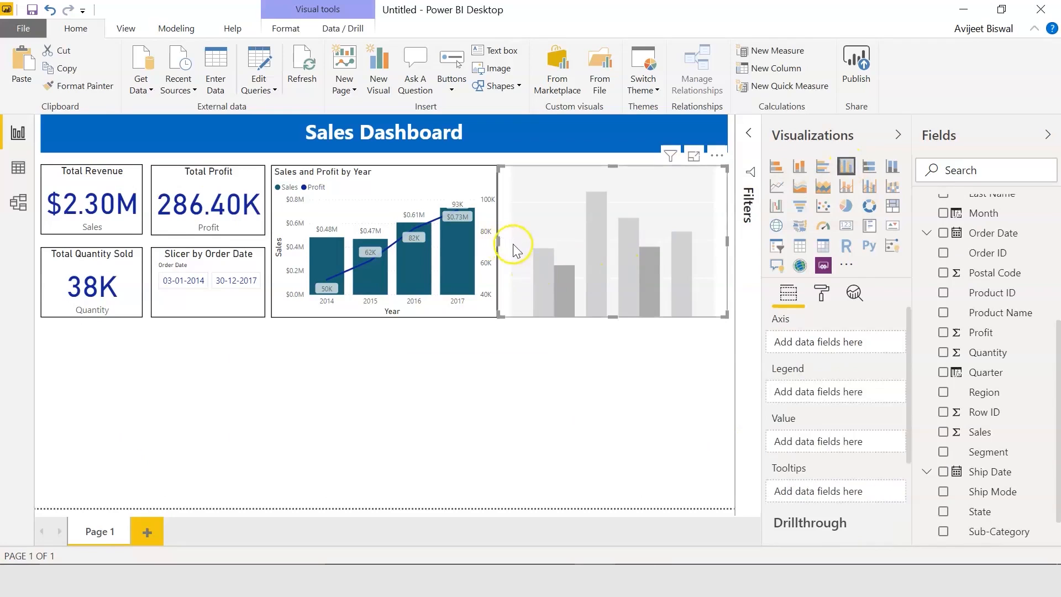
{"action": "left_click_drag", "start_coordinate": [497, 241], "coordinate": [505, 240]}
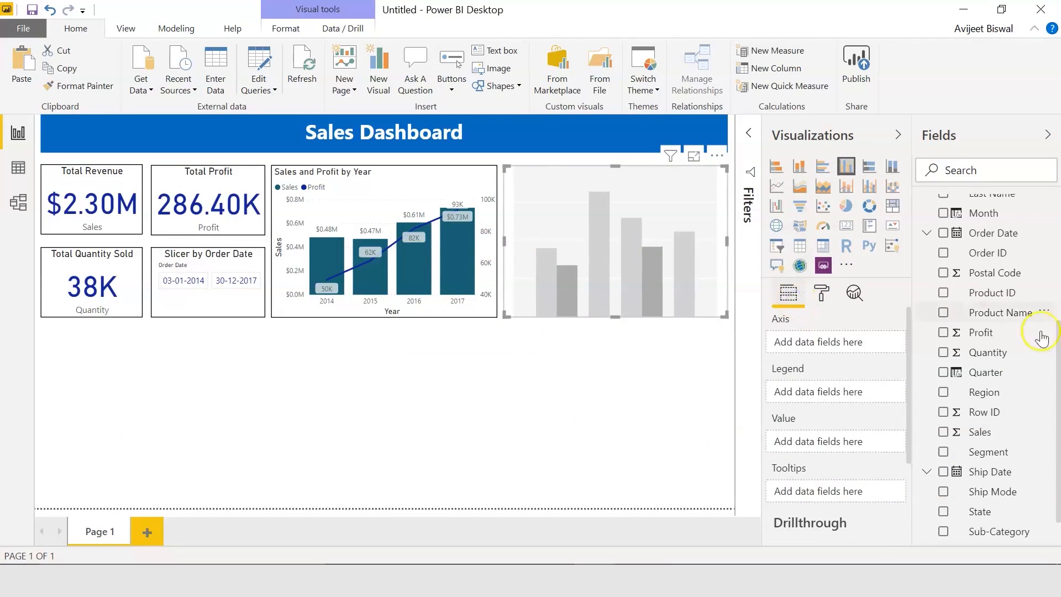
{"action": "scroll", "coordinate": [1041, 337], "scroll_direction": "down", "scroll_amount": 1}
{"action": "left_click_drag", "start_coordinate": [1017, 532], "coordinate": [855, 343]}
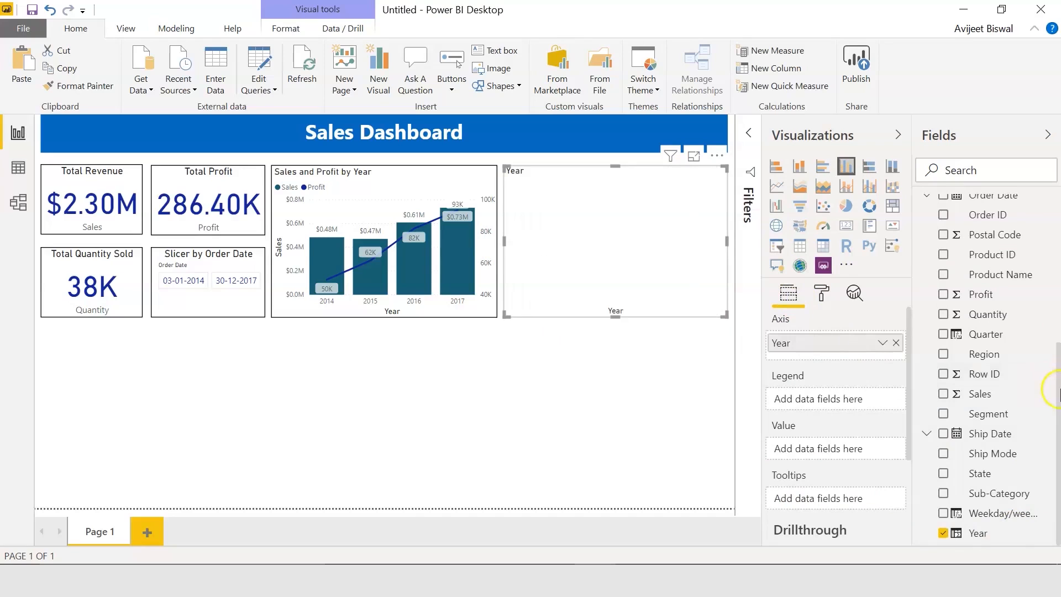
{"action": "left_click_drag", "start_coordinate": [1002, 334], "coordinate": [853, 400]}
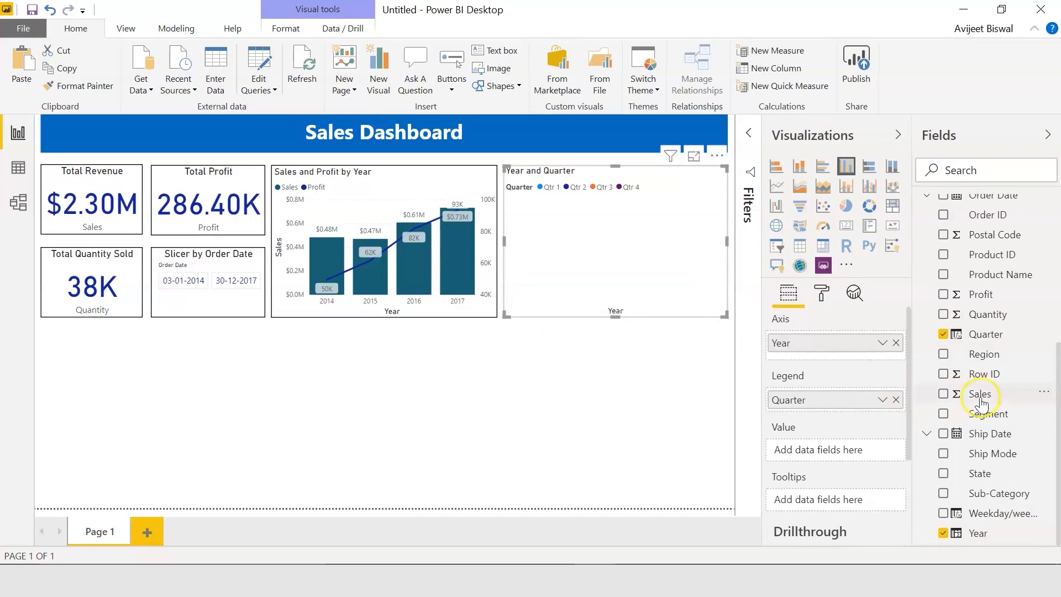
{"action": "left_click_drag", "start_coordinate": [982, 393], "coordinate": [831, 449]}
Examine the quarterly sales of 2014 and 2015 in focus mode and return to the report
{"action": "left_click", "coordinate": [693, 157]}
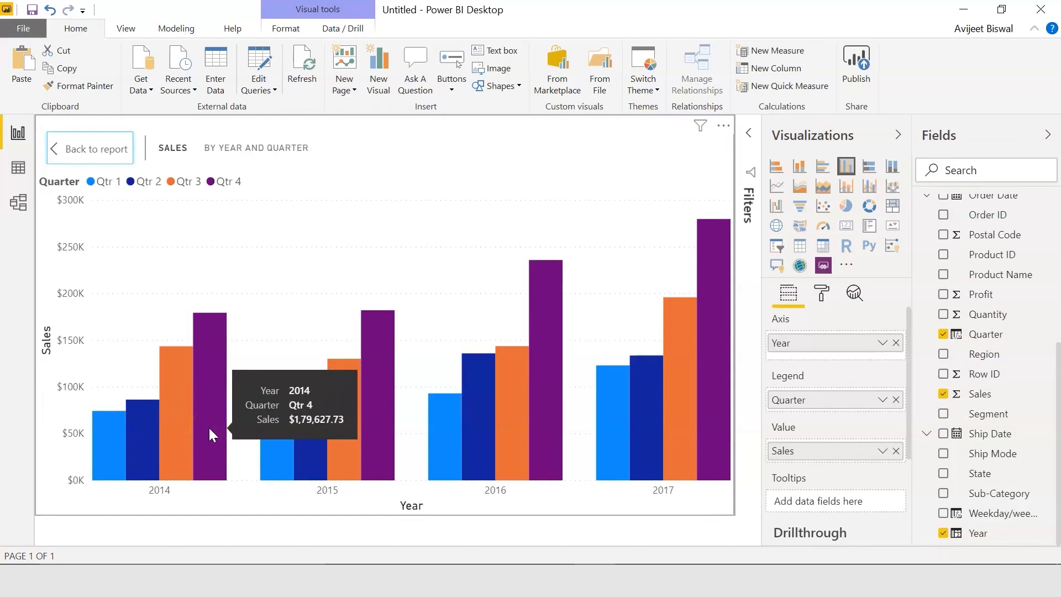
{"action": "left_click", "coordinate": [383, 408]}
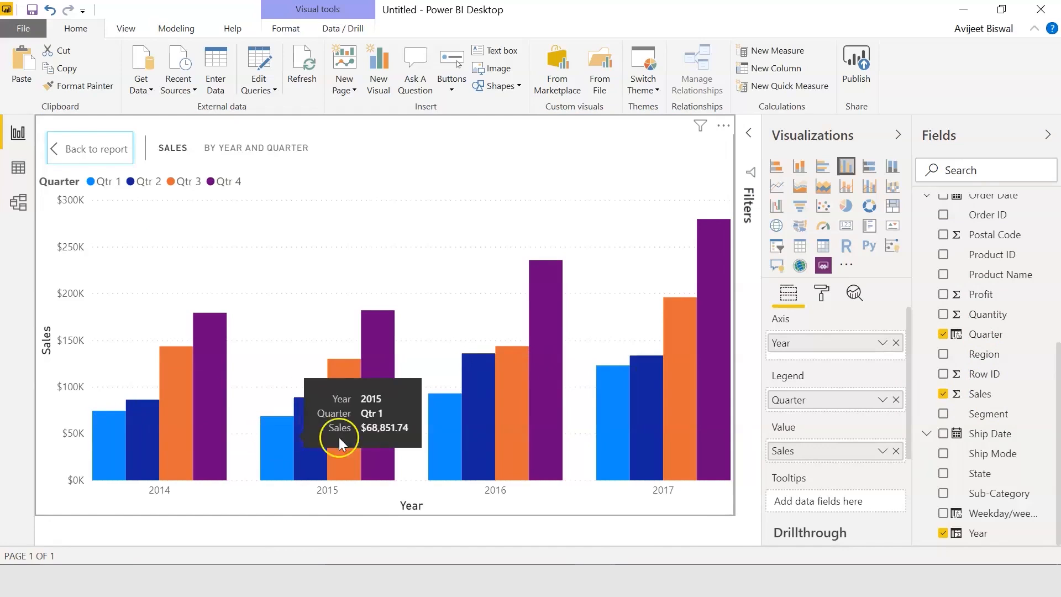
{"action": "left_click", "coordinate": [59, 148]}
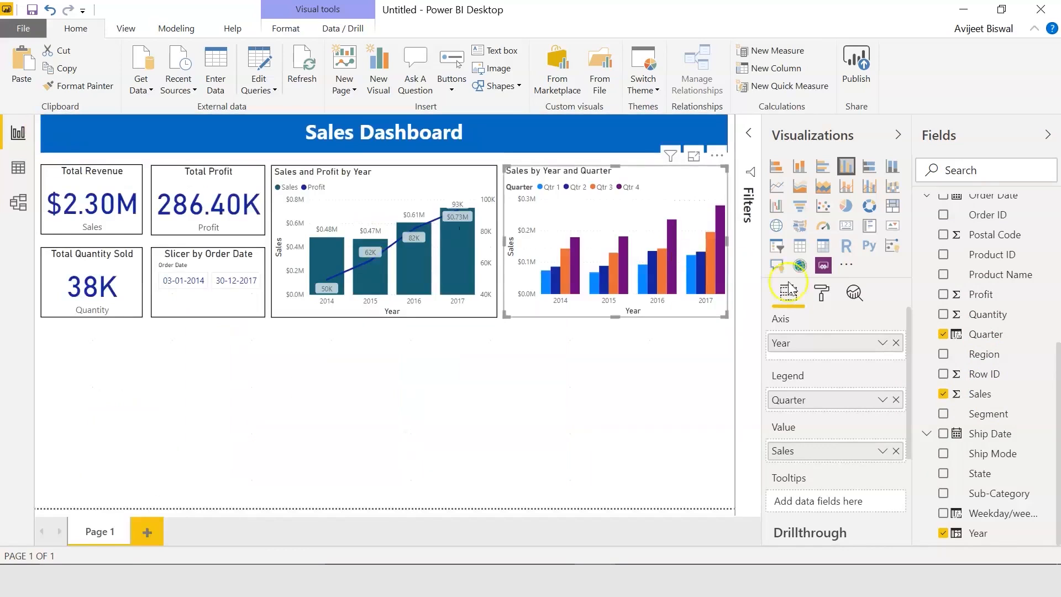
Set the Qtr 1 data color of the Sales by Year and Quarter chart to the custom hex value bfd6d9
{"action": "left_click", "coordinate": [823, 298]}
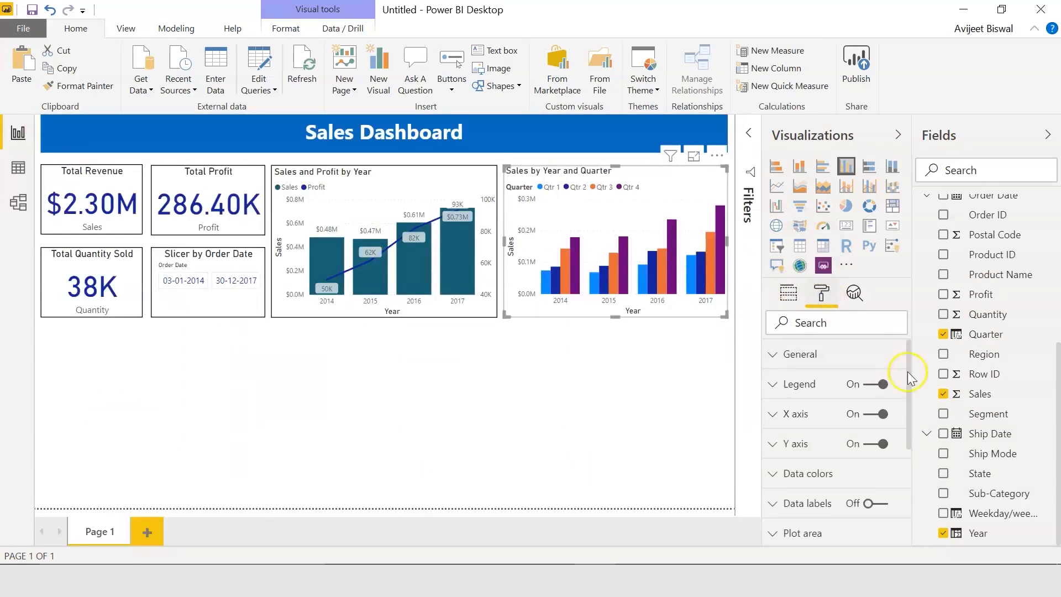
{"action": "left_click_drag", "start_coordinate": [907, 366], "coordinate": [910, 421]}
{"action": "left_click", "coordinate": [878, 399]}
{"action": "left_click", "coordinate": [805, 368]}
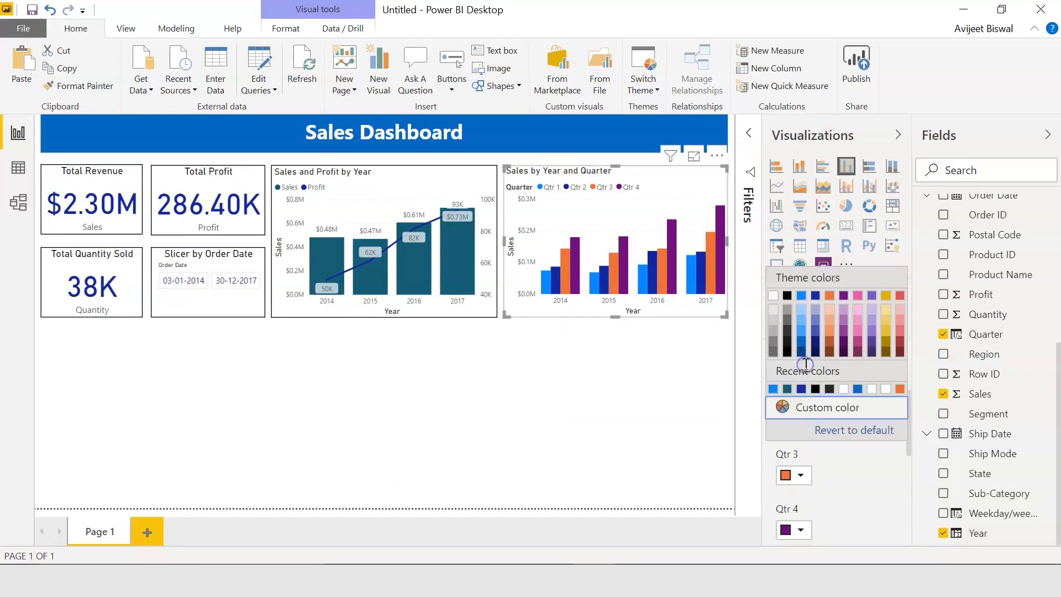
{"action": "left_click", "coordinate": [820, 410]}
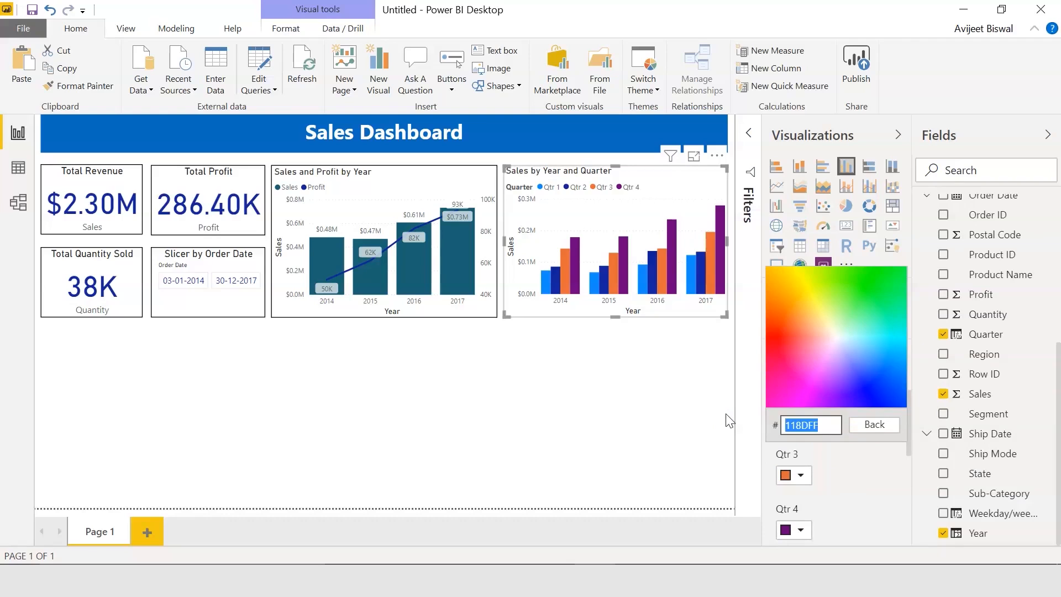
{"action": "type", "text": "bfd6d9"}
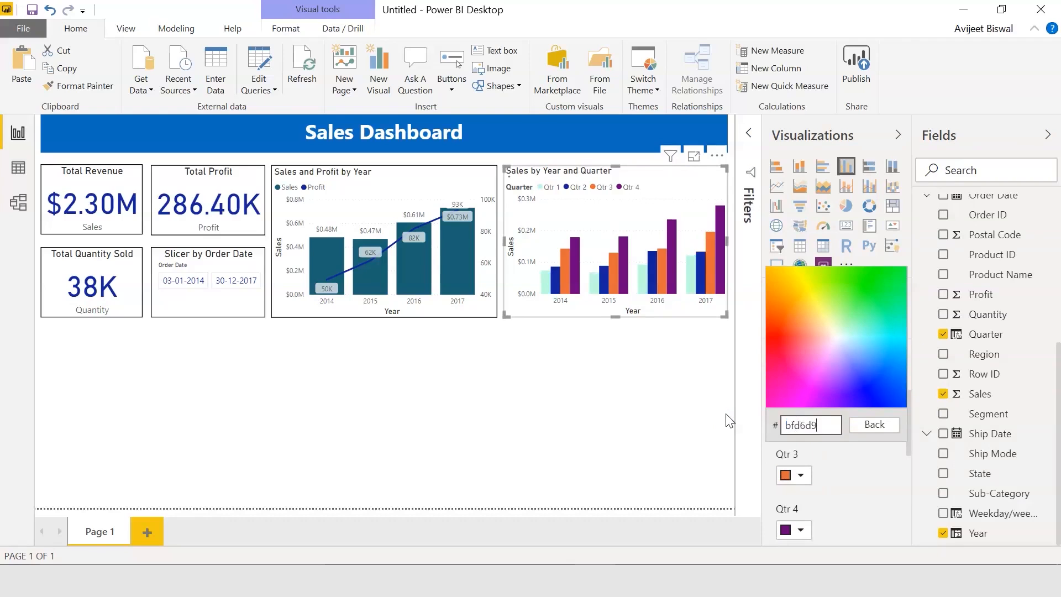
{"action": "key", "text": "Return"}
Set the Qtr 2 data color of the quarterly sales chart to the custom hex value 6d9ba6
{"action": "left_click", "coordinate": [801, 417]}
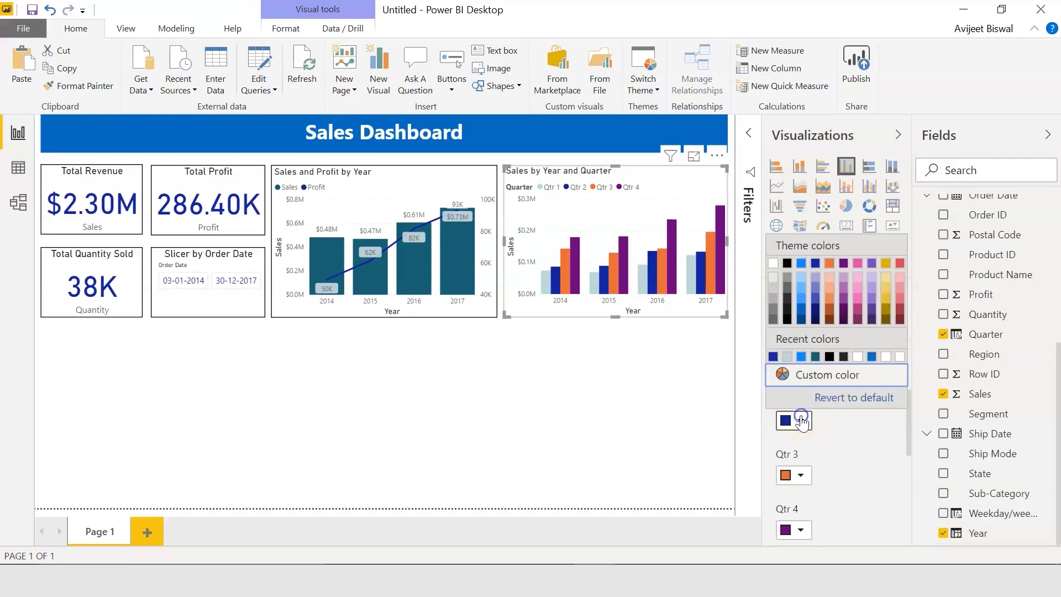
{"action": "left_click", "coordinate": [798, 374]}
{"action": "double_click", "coordinate": [829, 396]}
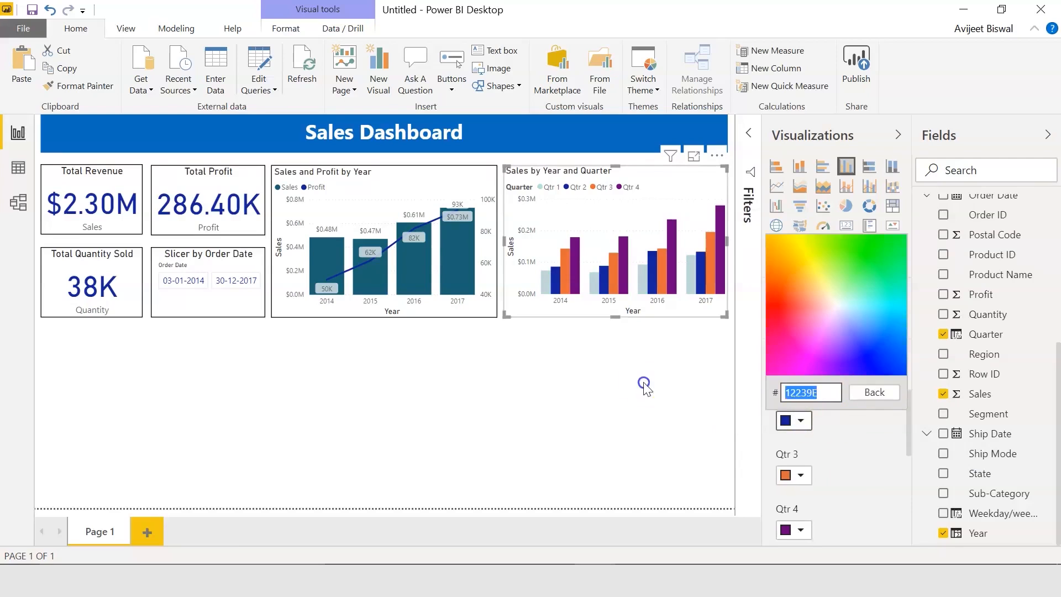
{"action": "type", "text": "6d9ba6"}
{"action": "left_click", "coordinate": [647, 389]}
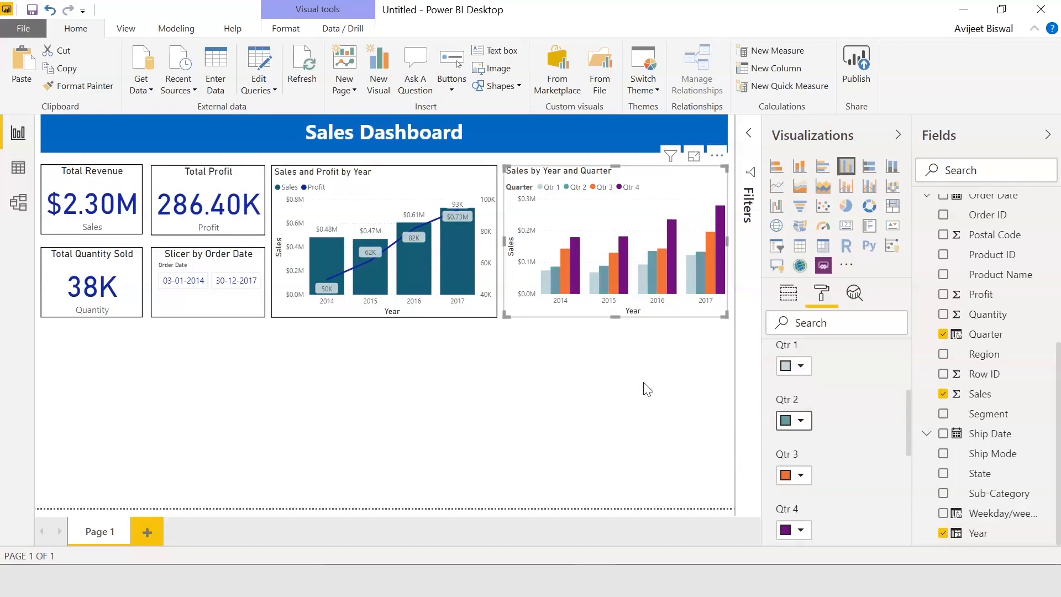
Set the Qtr 3 data color of the quarterly sales chart to the custom hex value 195E73
{"action": "left_click", "coordinate": [800, 476]}
{"action": "left_click", "coordinate": [807, 430]}
{"action": "double_click", "coordinate": [822, 453]}
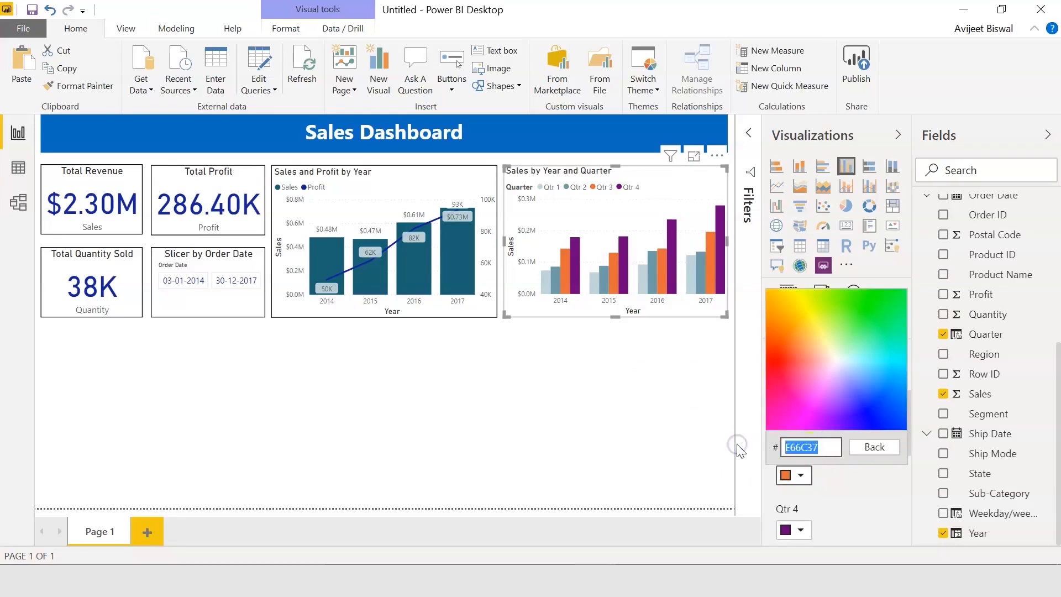
{"action": "type", "text": "19"}
{"action": "type", "text": "5E73"}
{"action": "left_click", "coordinate": [737, 446]}
Set the Qtr 4 data color of the quarterly sales chart to the custom hex value 084a59
{"action": "left_click", "coordinate": [801, 531]}
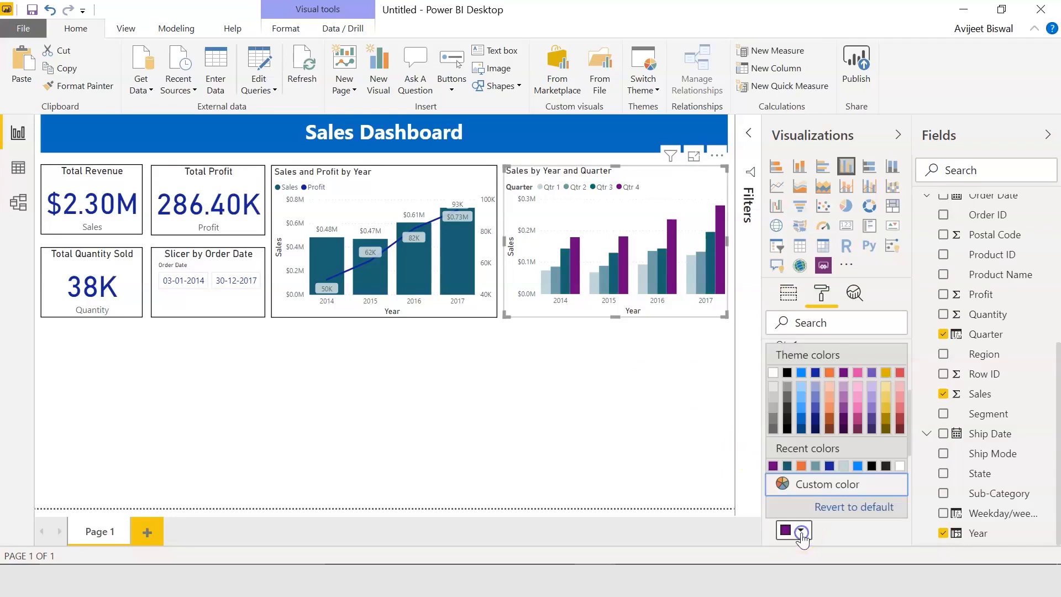
{"action": "left_click", "coordinate": [815, 484]}
{"action": "double_click", "coordinate": [817, 501]}
{"action": "type", "text": "08"}
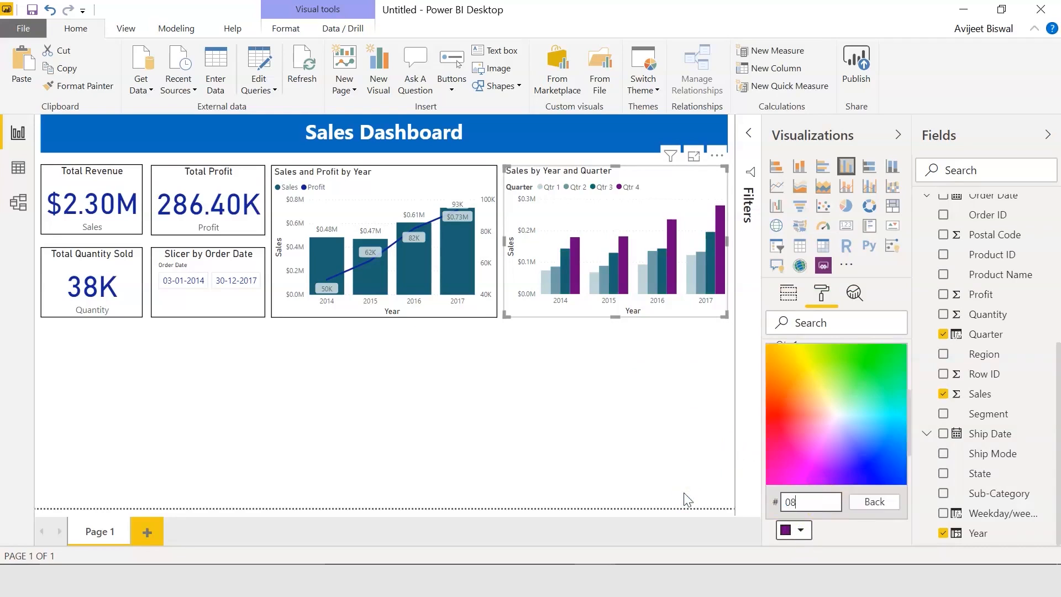
{"action": "type", "text": "4a5"}
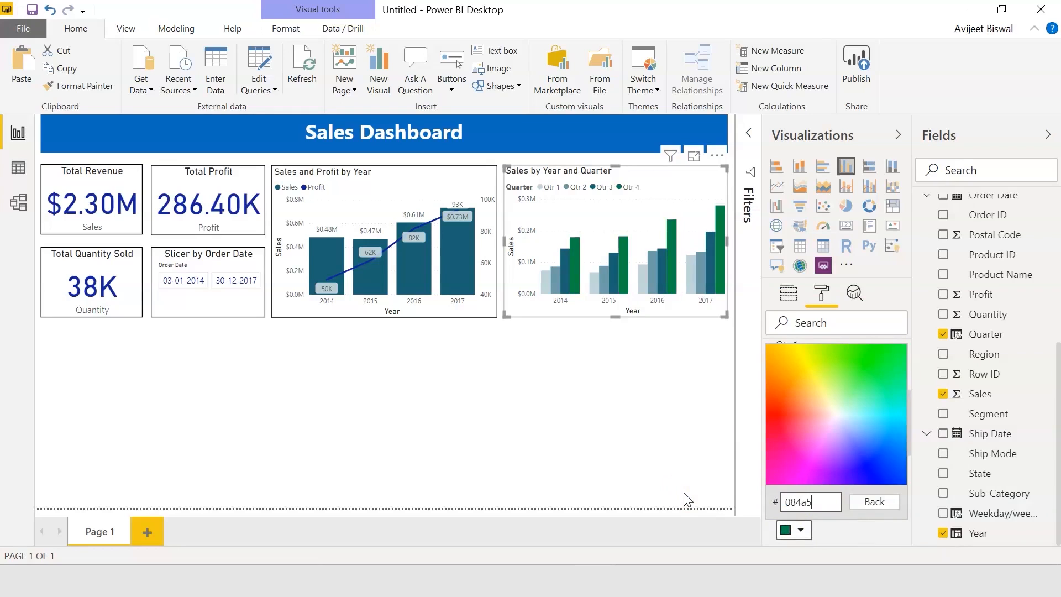
{"action": "type", "text": "9"}
{"action": "key", "text": "Return"}
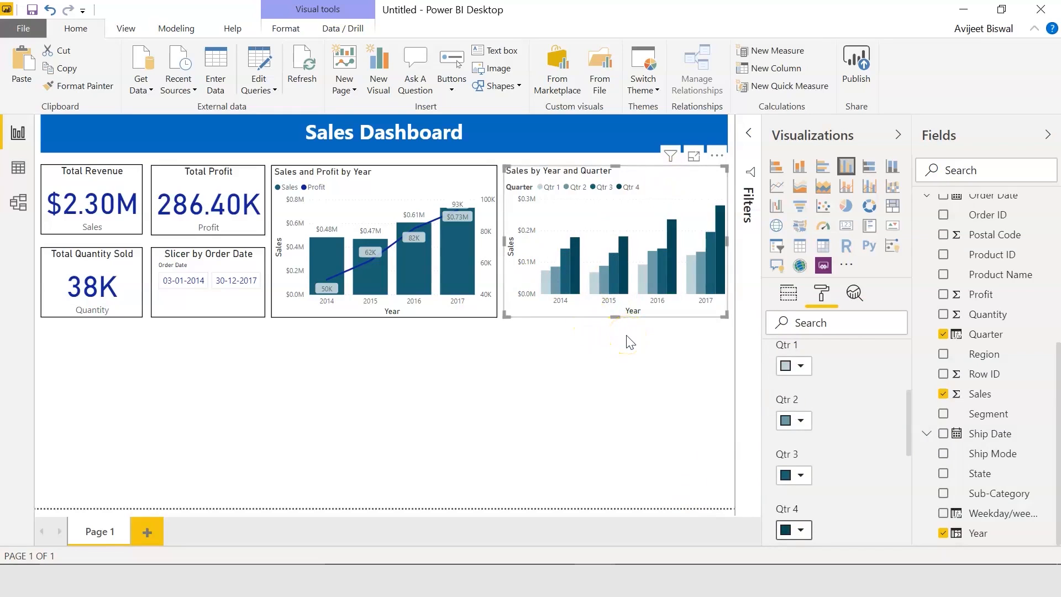
Turn on the border of the Sales by Year and Quarter chart and deselect the chart
{"action": "left_click", "coordinate": [788, 293]}
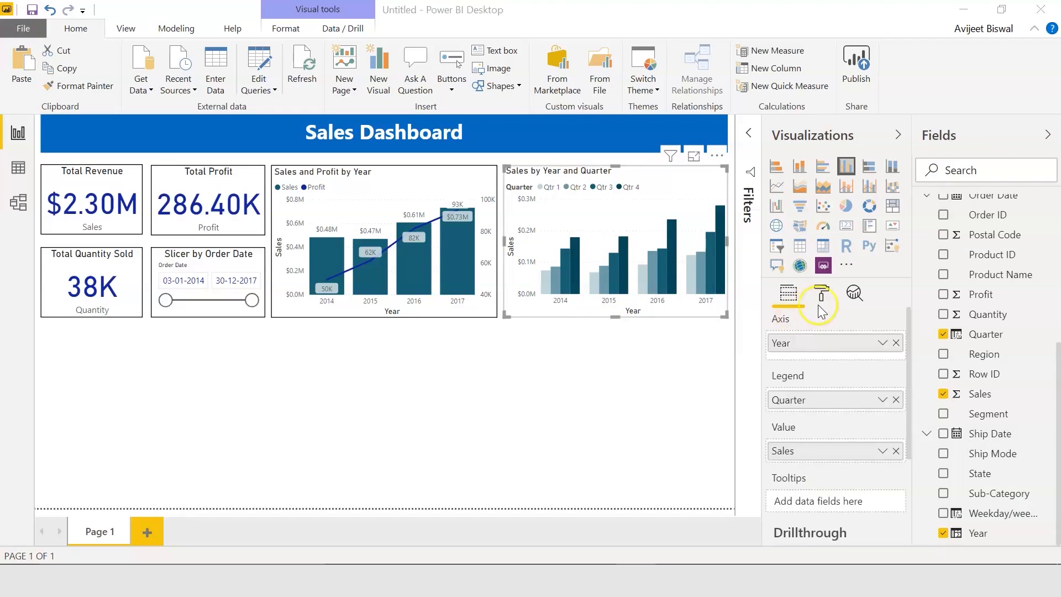
{"action": "left_click", "coordinate": [822, 293]}
{"action": "left_click_drag", "start_coordinate": [909, 352], "coordinate": [911, 447]}
{"action": "left_click", "coordinate": [883, 472]}
{"action": "left_click", "coordinate": [520, 419]}
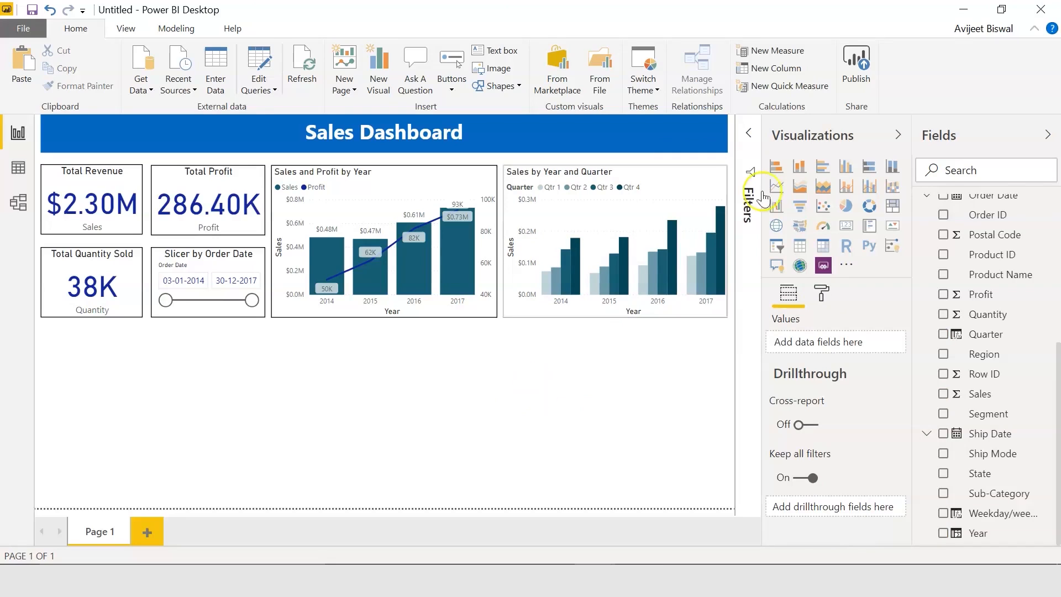
Add an empty filled map below the Total Quantity Sold card and the slicer, enlarged to span their combined width
{"action": "left_click", "coordinate": [799, 228]}
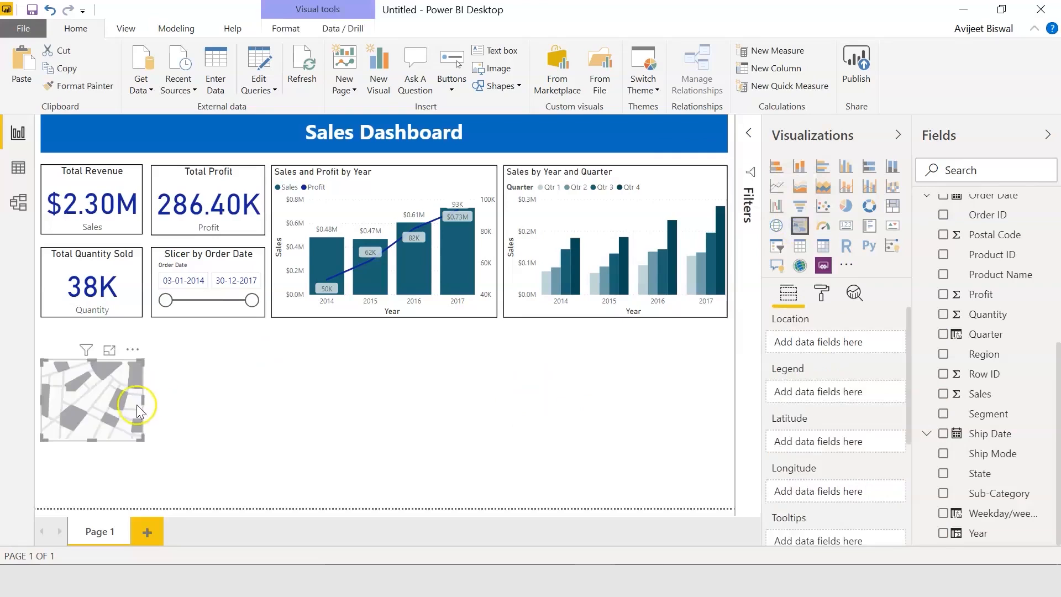
{"action": "left_click_drag", "start_coordinate": [181, 400], "coordinate": [265, 398]}
{"action": "left_click_drag", "start_coordinate": [152, 441], "coordinate": [149, 502]}
{"action": "key", "text": "ctrl+z"}
{"action": "left_click_drag", "start_coordinate": [153, 358], "coordinate": [152, 328]}
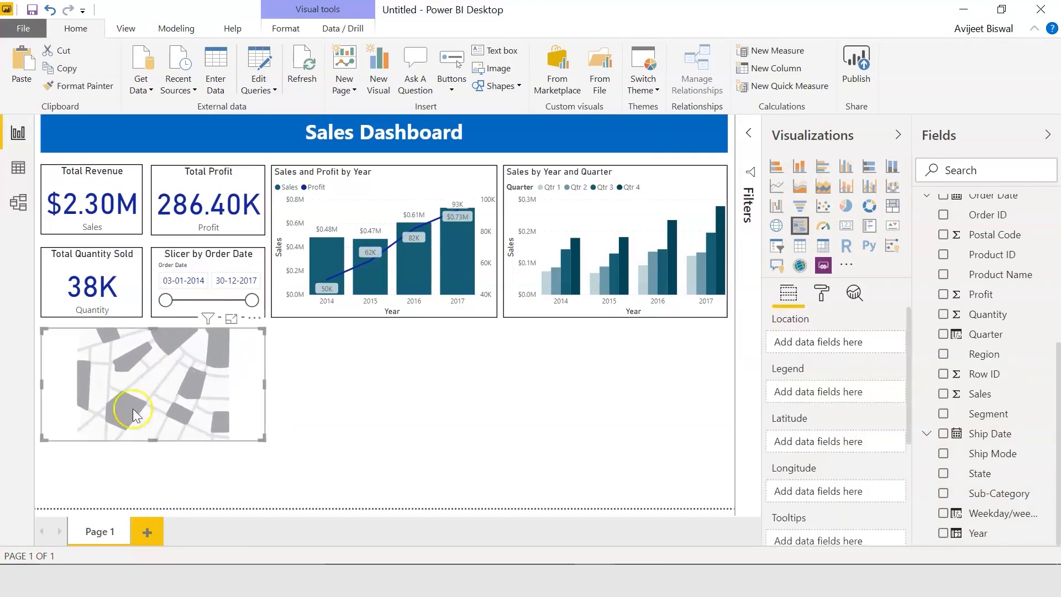
{"action": "left_click_drag", "start_coordinate": [153, 441], "coordinate": [155, 486]}
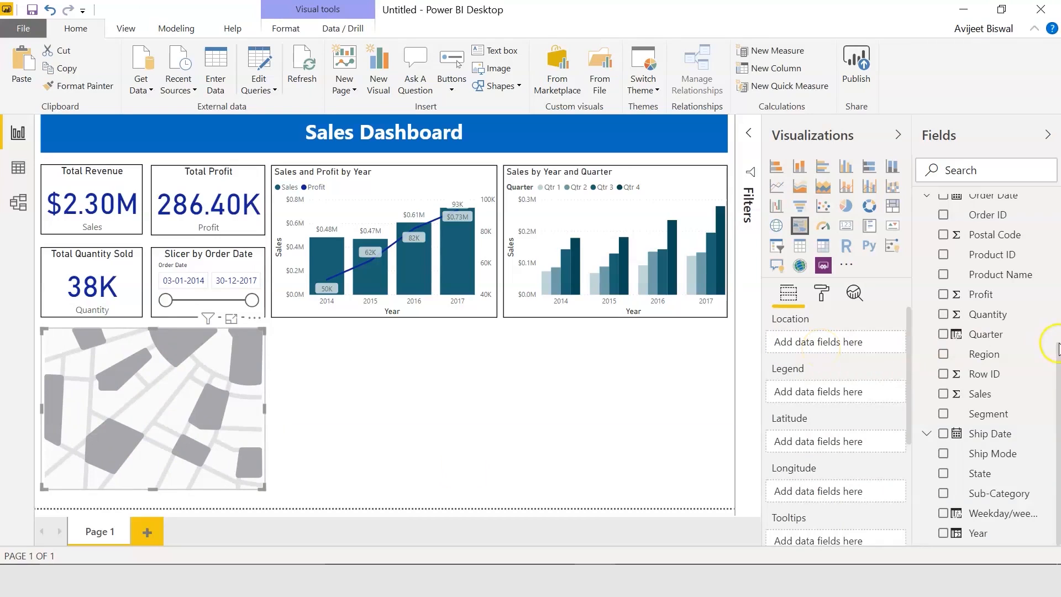
Set State as the filled map's location and Sales as its tooltip field, and check the map in focus mode
{"action": "left_click_drag", "start_coordinate": [983, 481], "coordinate": [832, 347]}
{"action": "left_click_drag", "start_coordinate": [908, 391], "coordinate": [907, 417]}
{"action": "left_click_drag", "start_coordinate": [1058, 404], "coordinate": [1059, 406]}
{"action": "left_click_drag", "start_coordinate": [994, 394], "coordinate": [841, 505]}
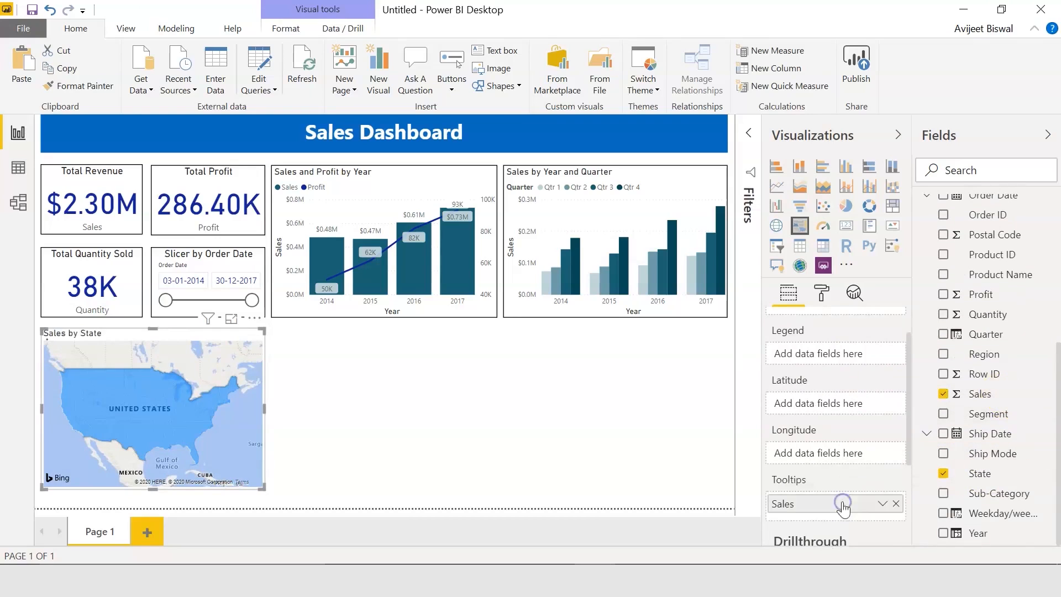
{"action": "left_click", "coordinate": [229, 320]}
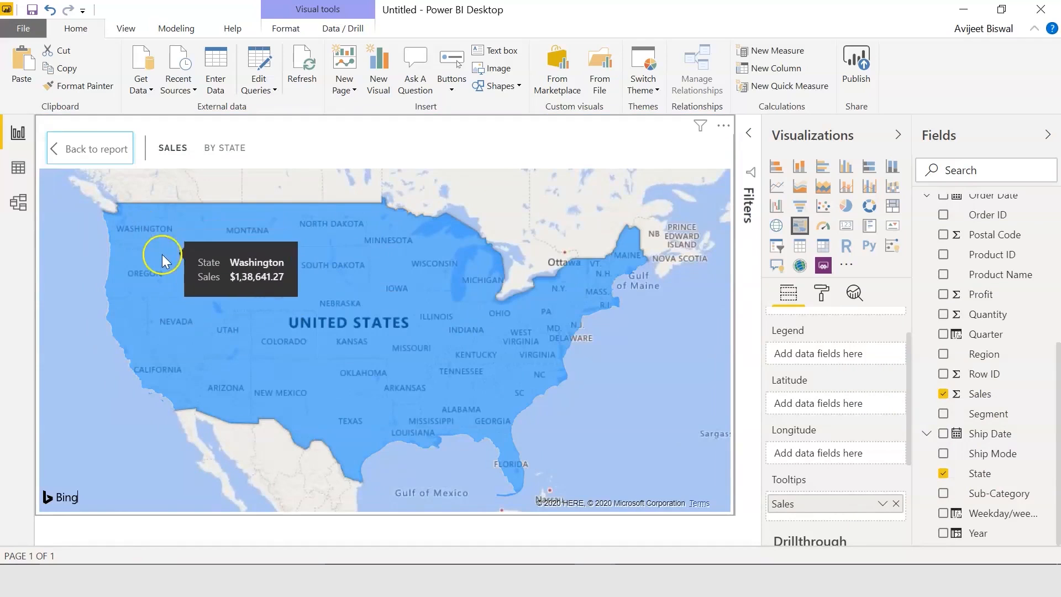
{"action": "left_click", "coordinate": [58, 149]}
Open conditional formatting for the map's default data color and make its color scale diverging
{"action": "left_click", "coordinate": [822, 293]}
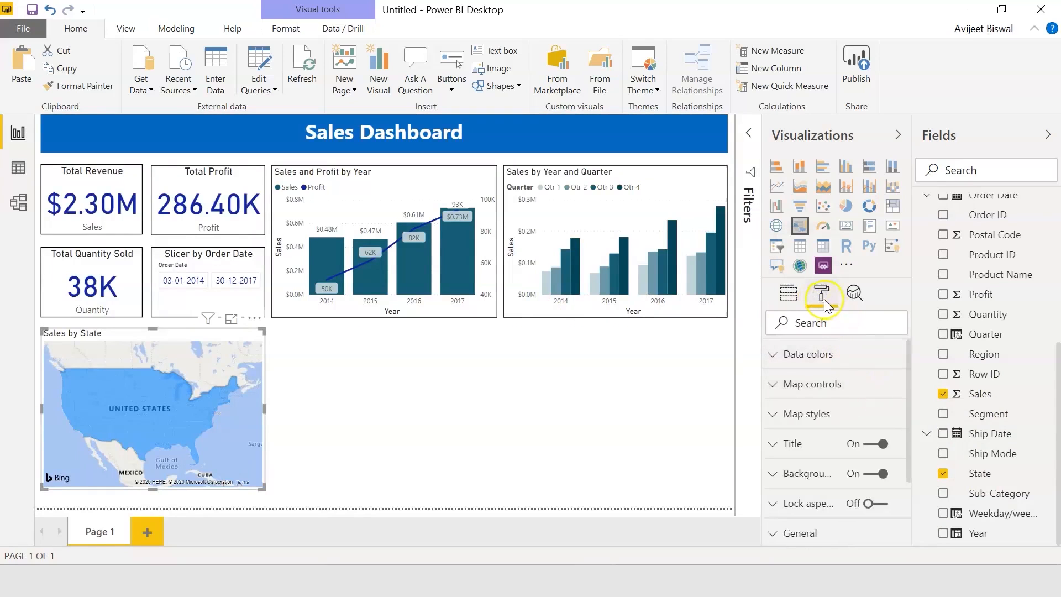
{"action": "left_click", "coordinate": [831, 357]}
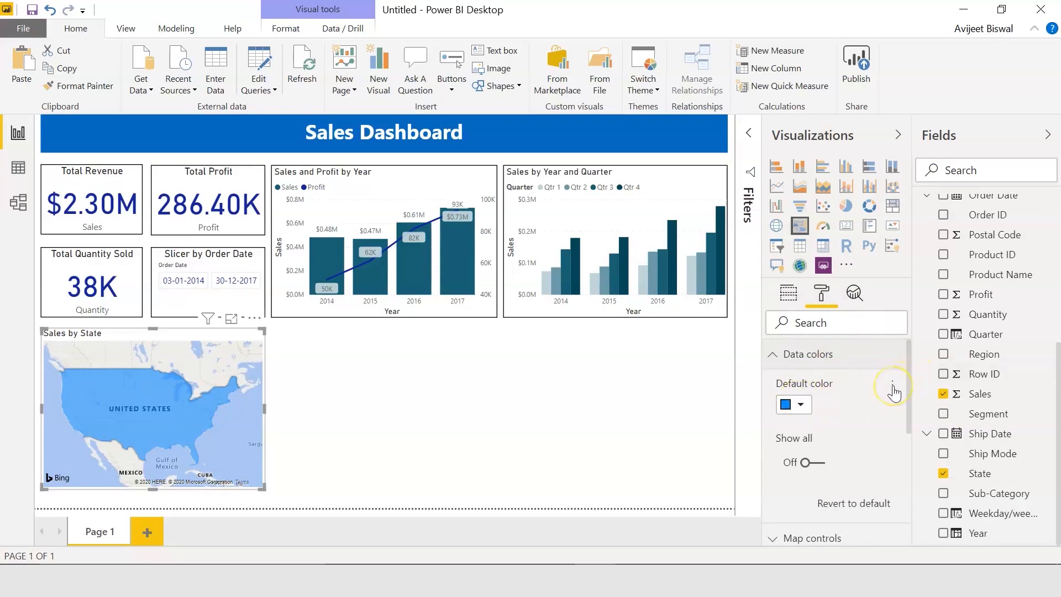
{"action": "left_click", "coordinate": [893, 387]}
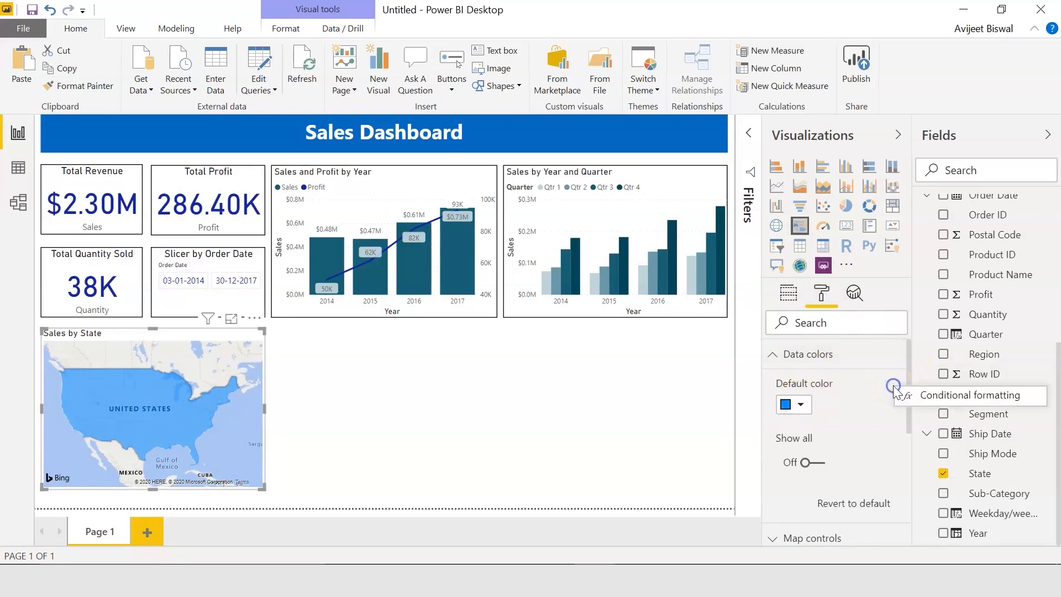
{"action": "left_click", "coordinate": [936, 394]}
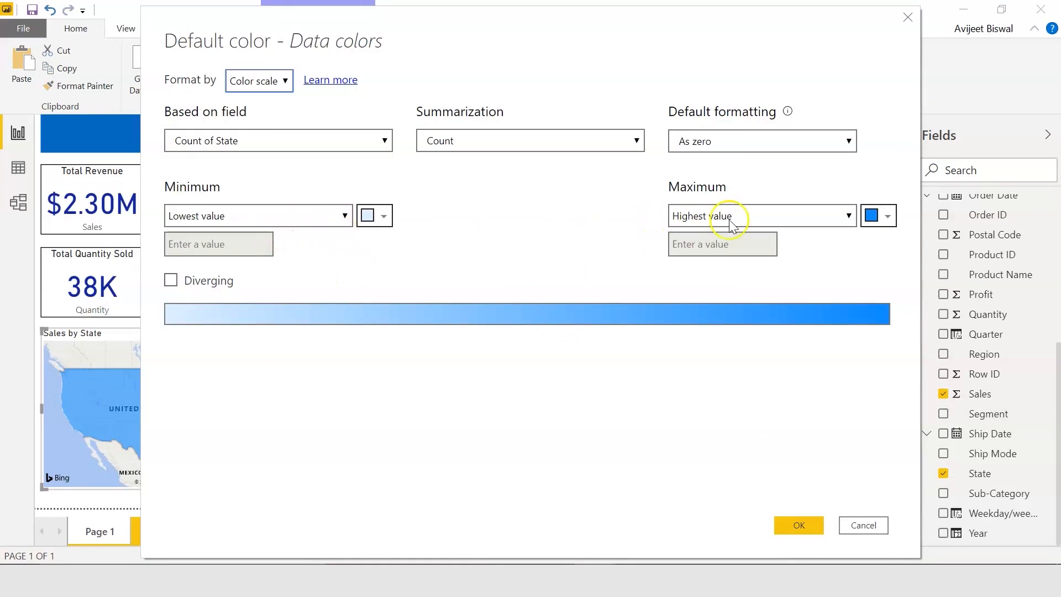
{"action": "left_click", "coordinate": [170, 280]}
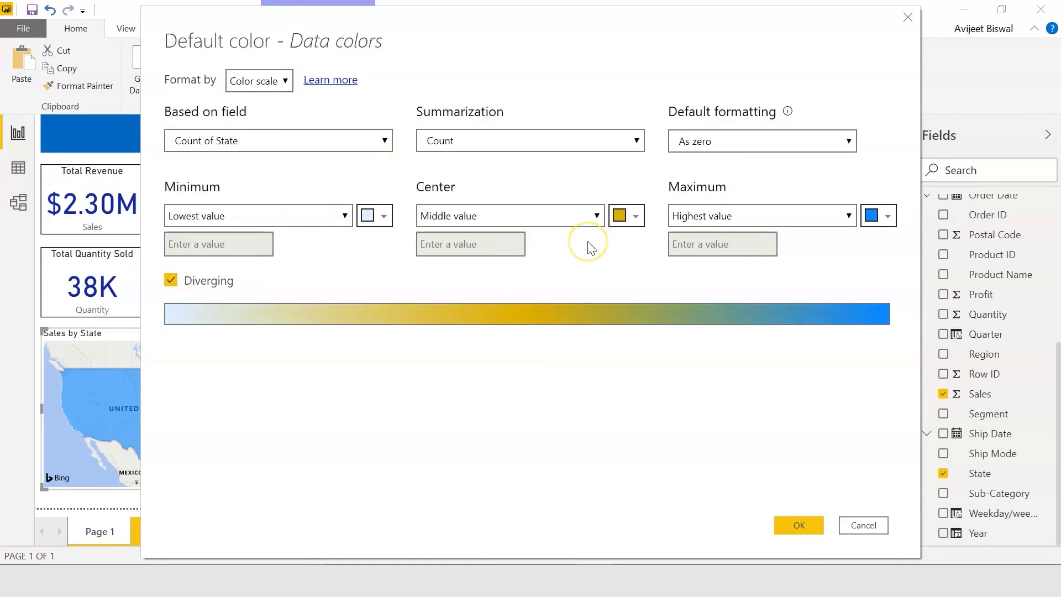
Set the minimum color of the map's diverging scale to the custom hex value 32afa9
{"action": "left_click", "coordinate": [384, 216]}
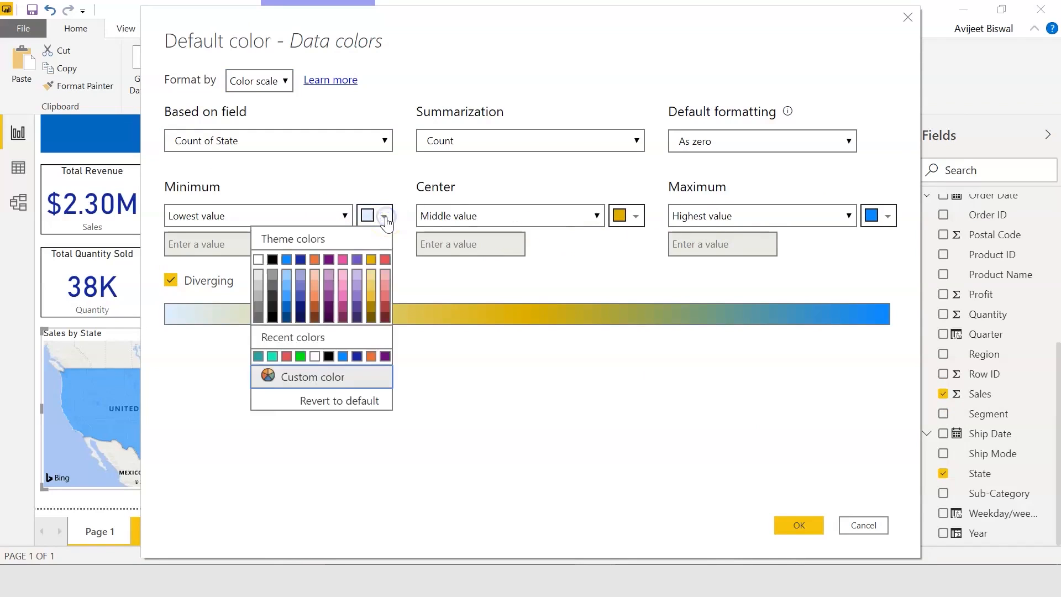
{"action": "left_click", "coordinate": [332, 372]}
{"action": "left_click", "coordinate": [308, 382]}
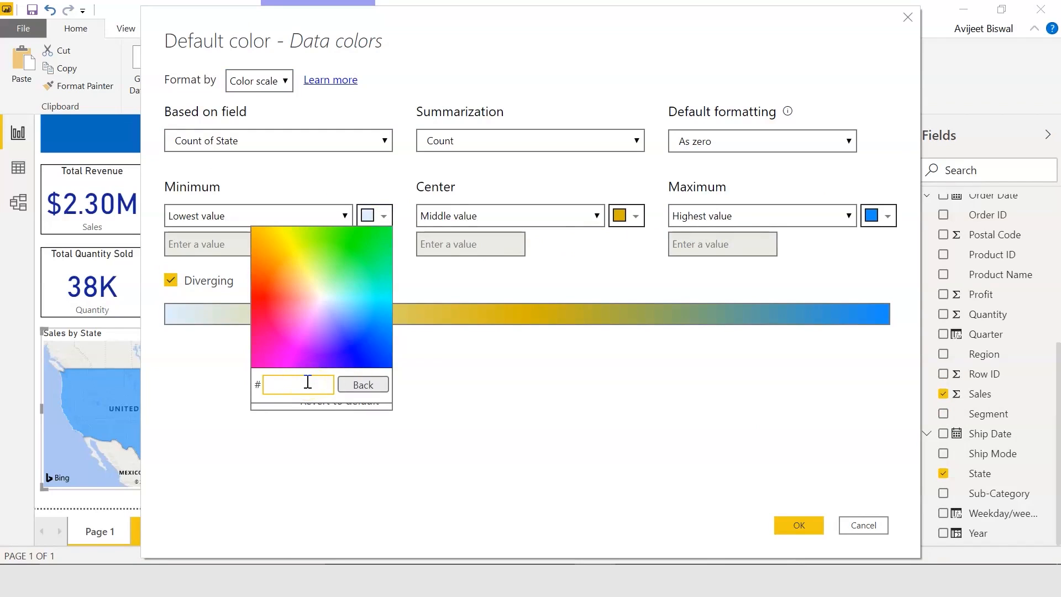
{"action": "type", "text": "32a"}
{"action": "type", "text": "4a8"}
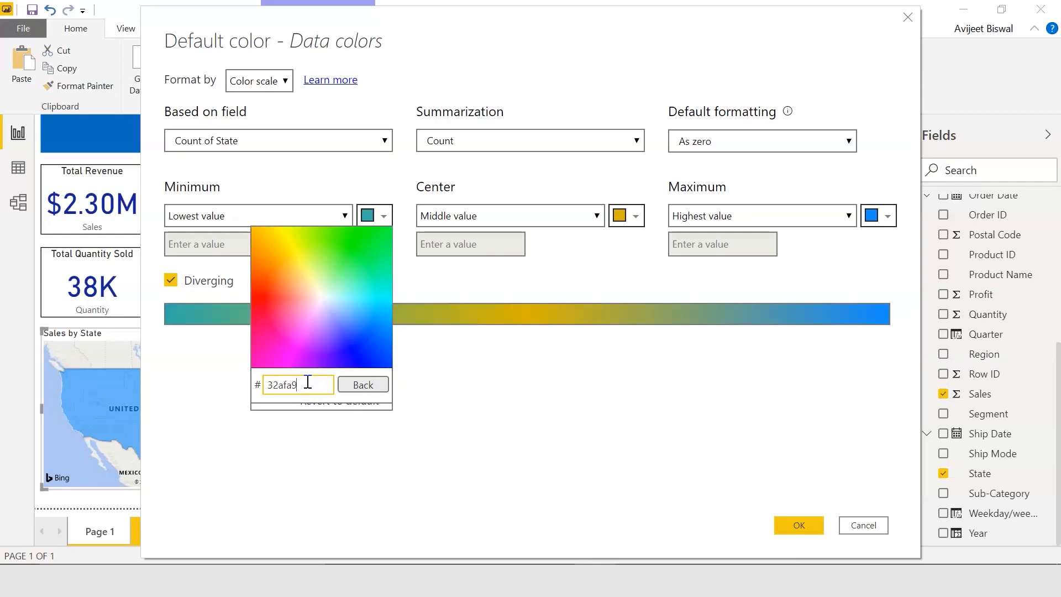
{"action": "left_click", "coordinate": [355, 390]}
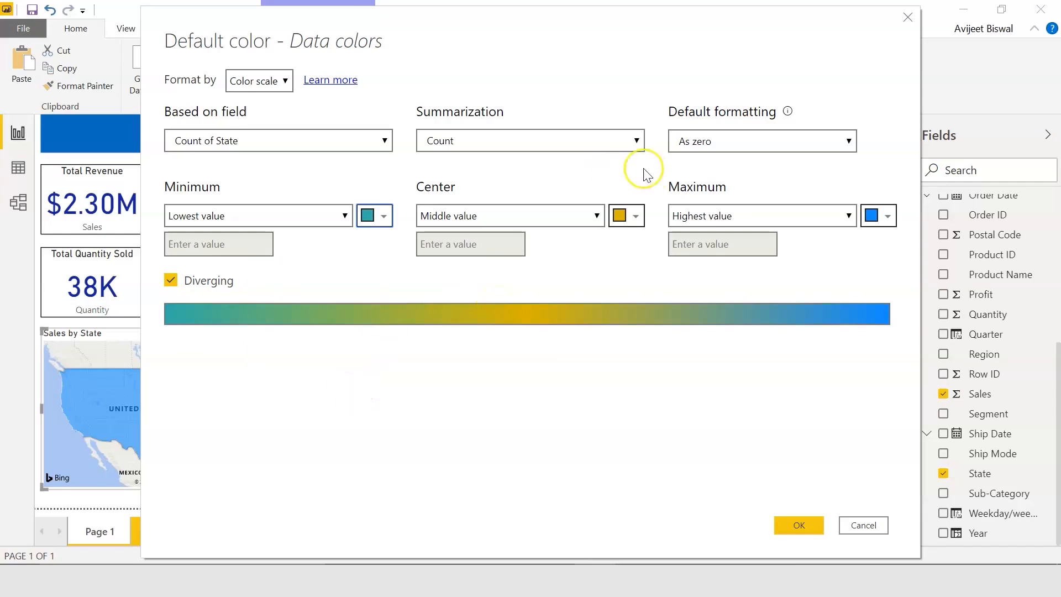
Set the center color of the map's diverging scale to the custom hex value eb895f
{"action": "left_click", "coordinate": [635, 217]}
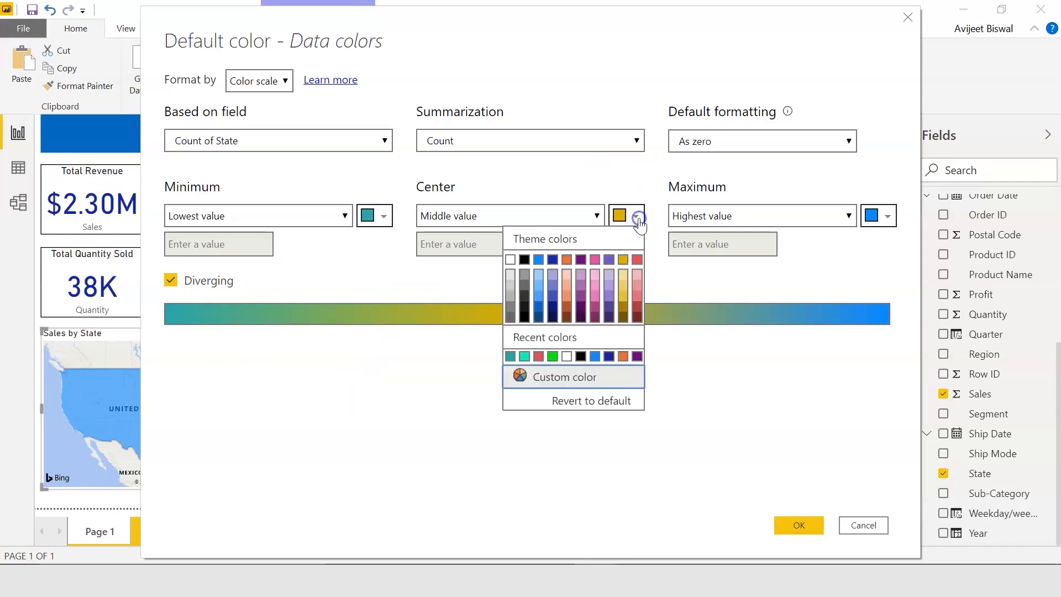
{"action": "left_click", "coordinate": [568, 376]}
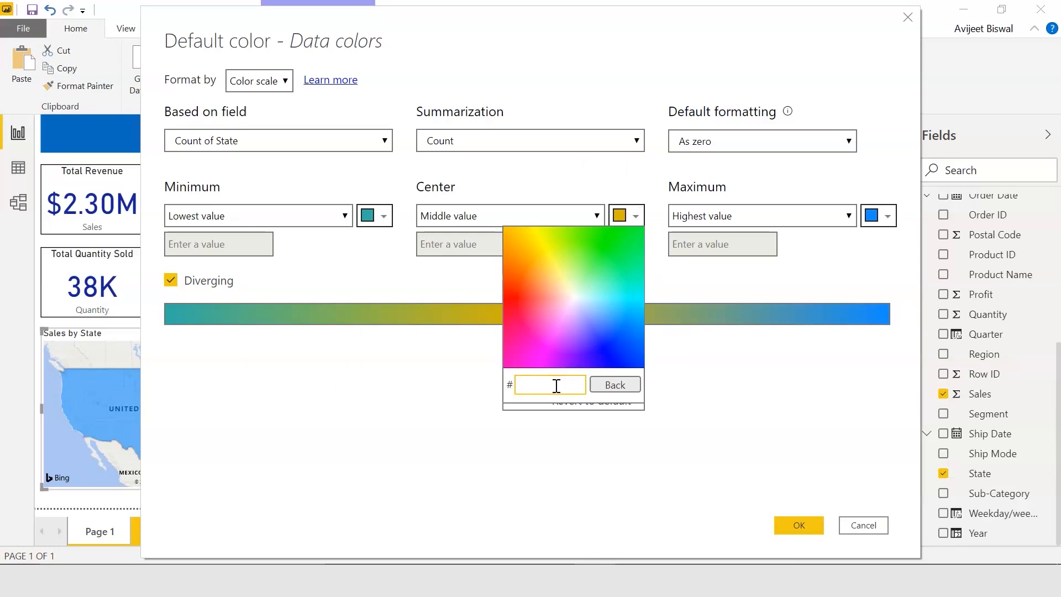
{"action": "type", "text": "eb89"}
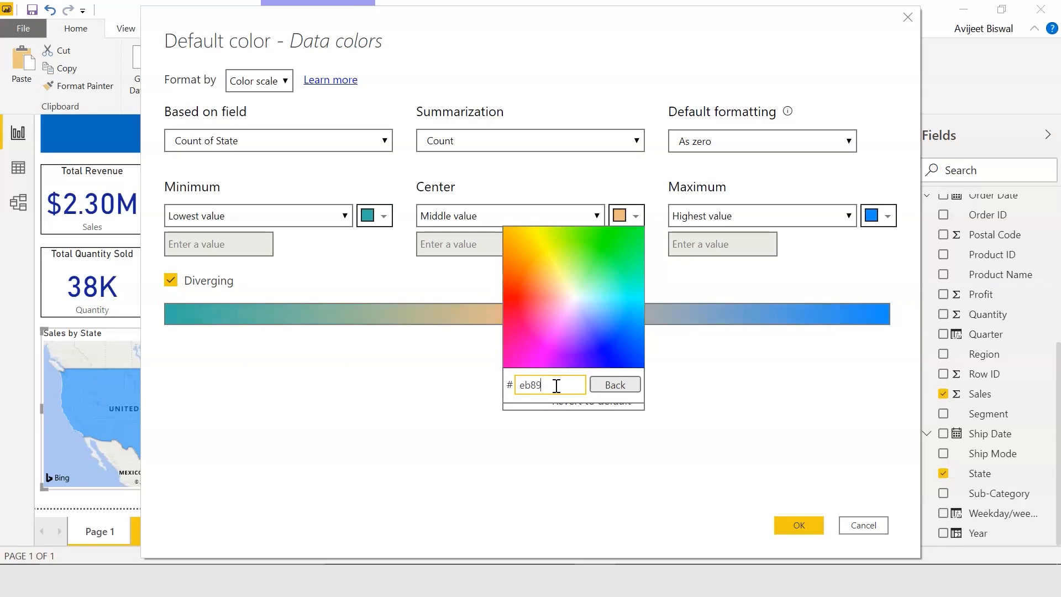
{"action": "type", "text": "5f"}
{"action": "left_click", "coordinate": [650, 463]}
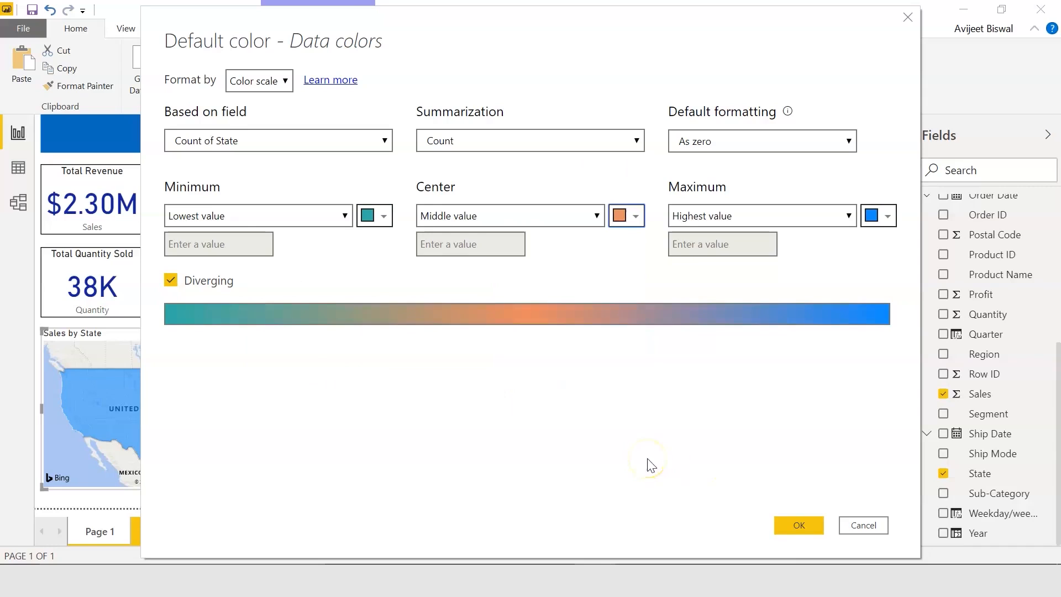
Set the maximum color of the map's diverging scale to the custom hex value d64550 and apply the formatting
{"action": "left_click", "coordinate": [884, 216]}
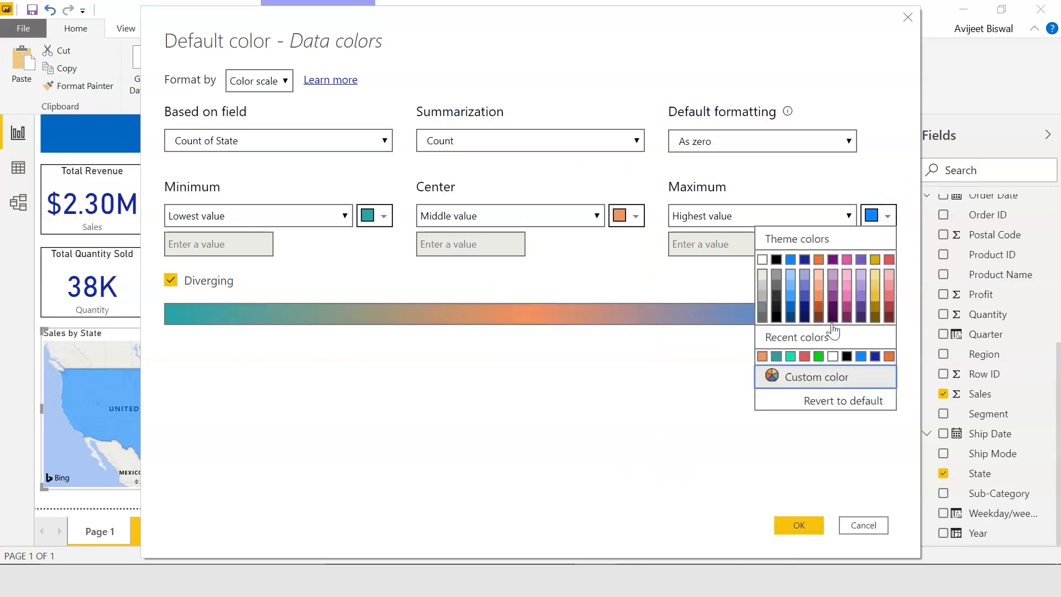
{"action": "left_click", "coordinate": [822, 381]}
{"action": "left_click", "coordinate": [808, 385]}
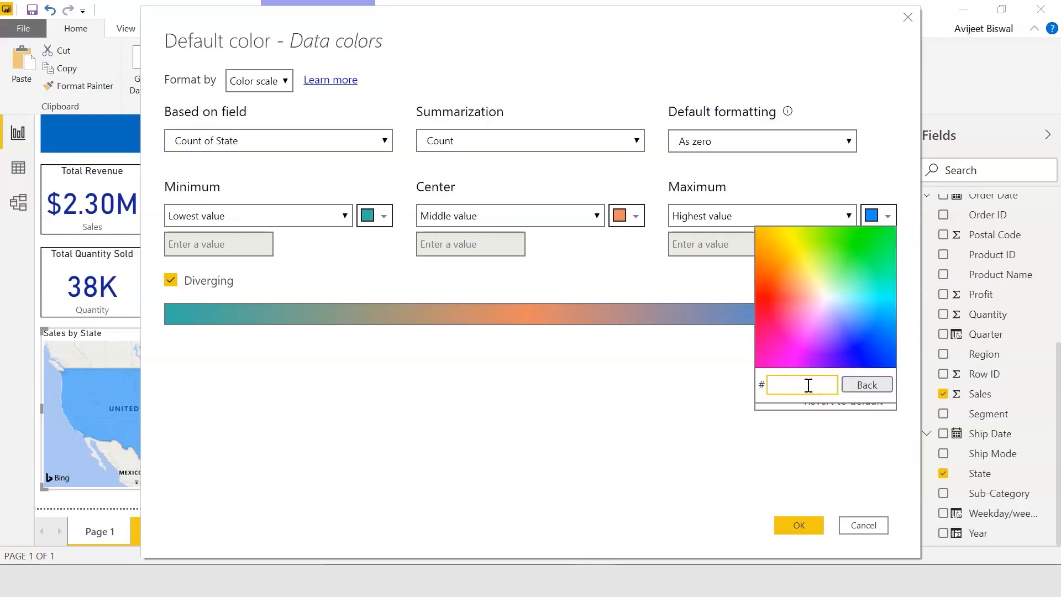
{"action": "type", "text": "d64550"}
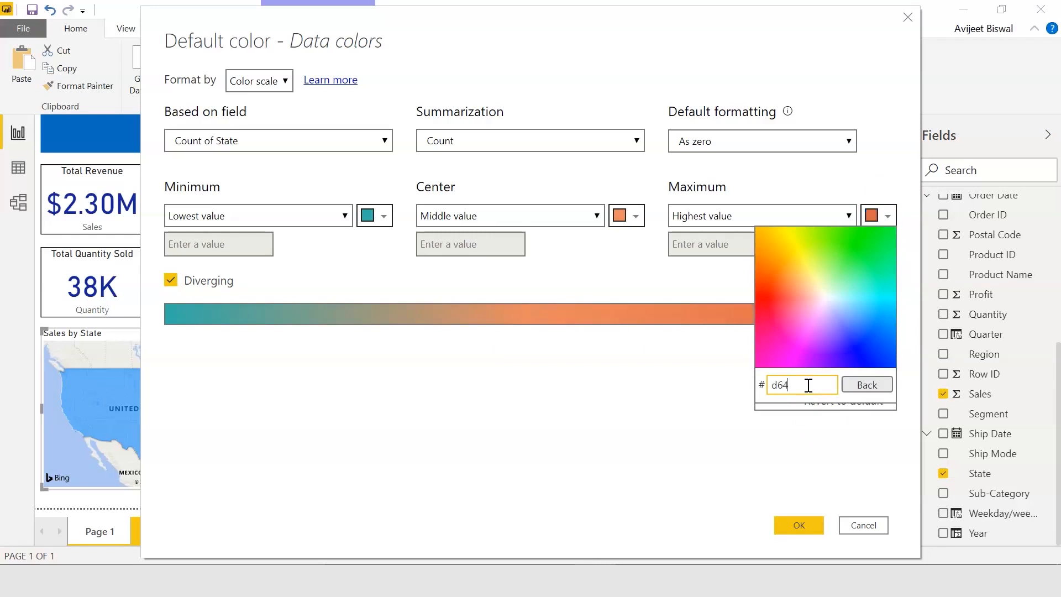
{"action": "left_click", "coordinate": [820, 456]}
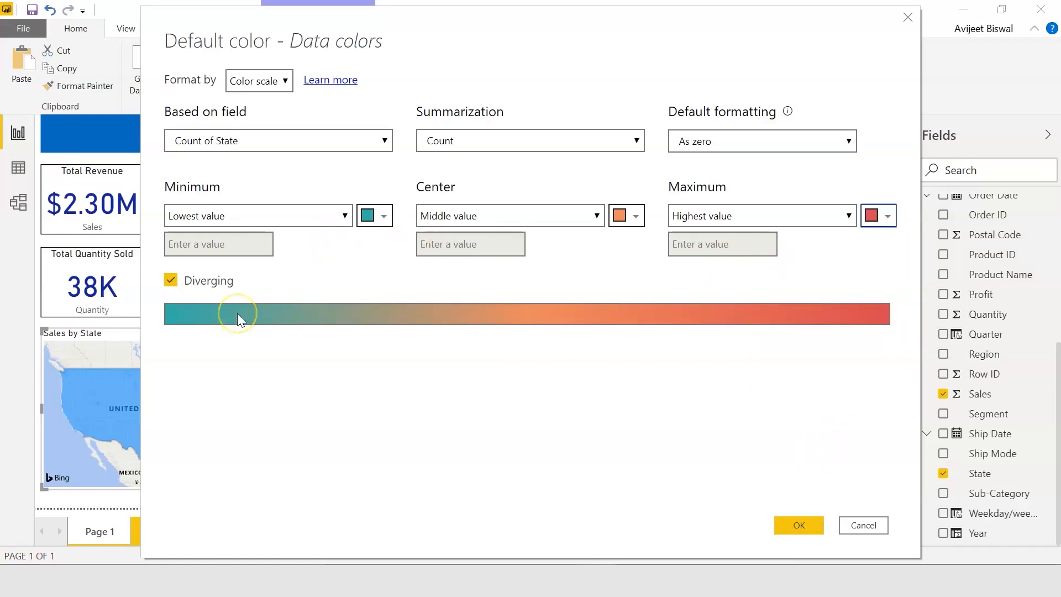
{"action": "left_click", "coordinate": [800, 524]}
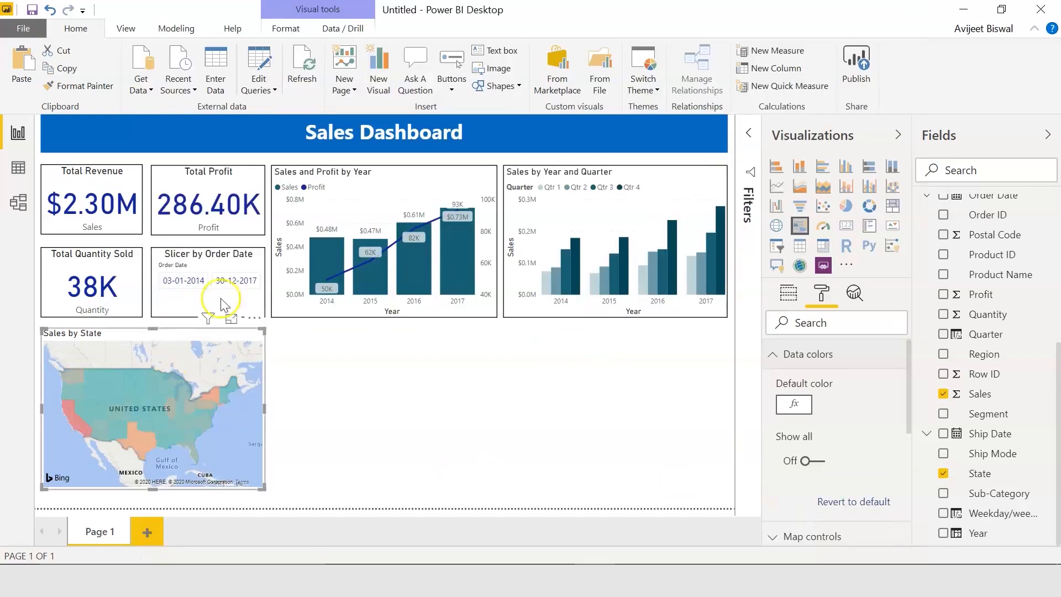
Examine the sales of individual states such as Montana, Nevada, California and Texas on the map in focus mode, and return to the report
{"action": "left_click", "coordinate": [230, 321]}
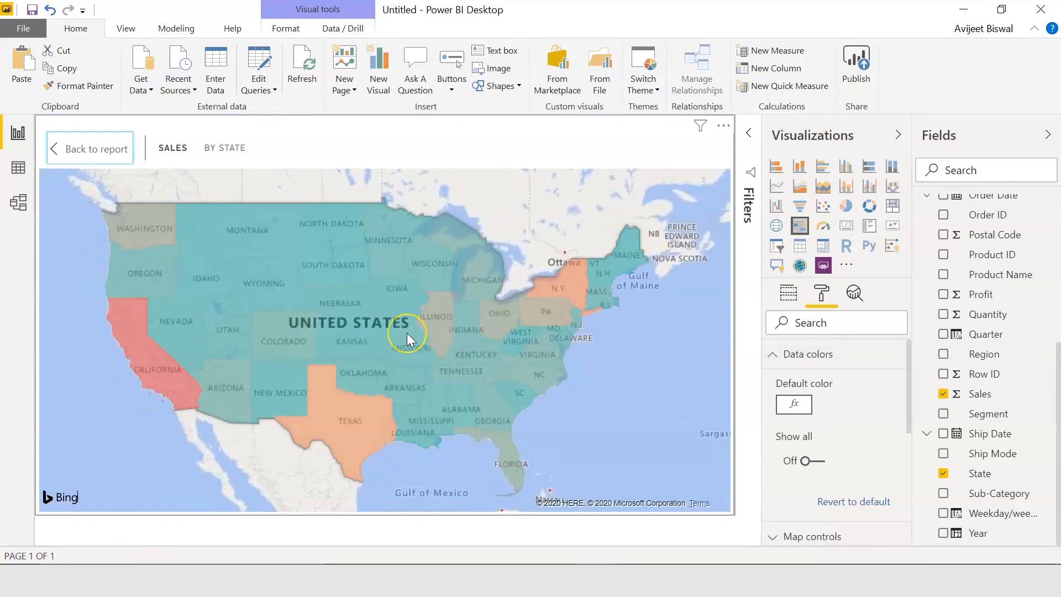
{"action": "mouse_move", "coordinate": [152, 254]}
{"action": "mouse_move", "coordinate": [287, 251]}
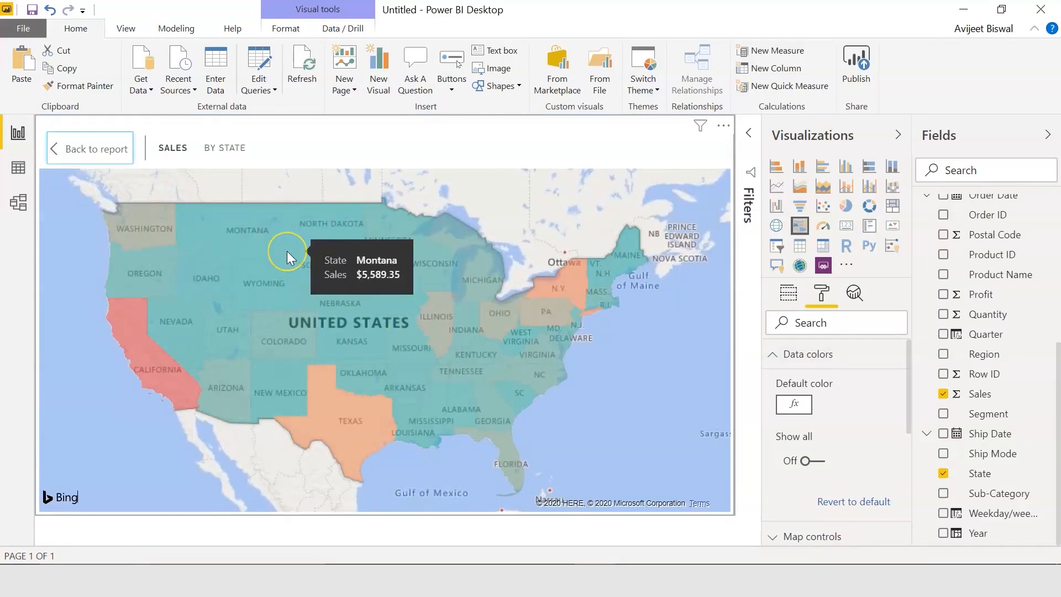
{"action": "mouse_move", "coordinate": [395, 327]}
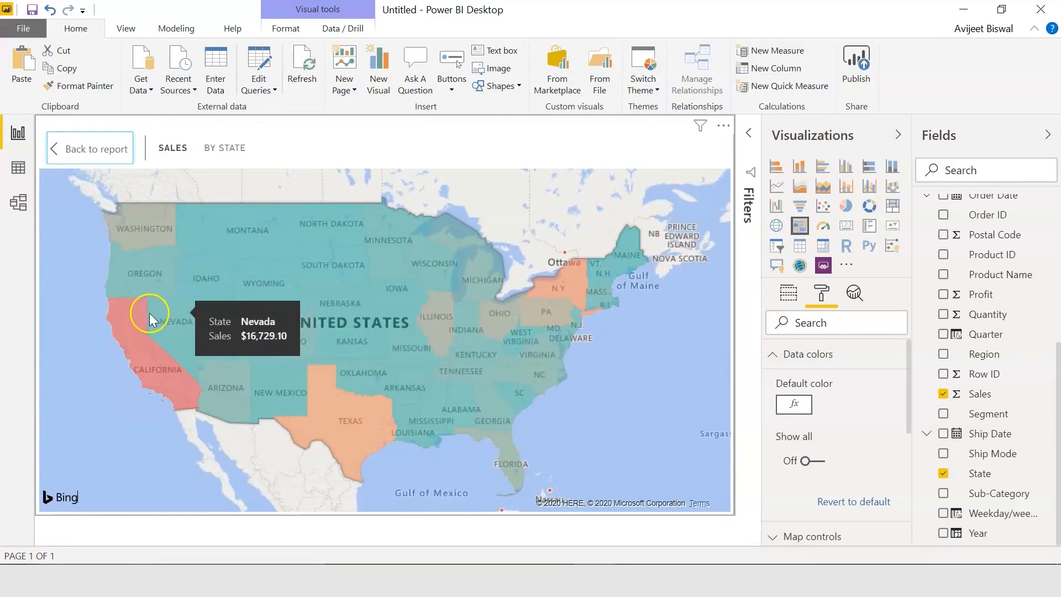
{"action": "mouse_move", "coordinate": [137, 316]}
{"action": "left_click", "coordinate": [144, 347]}
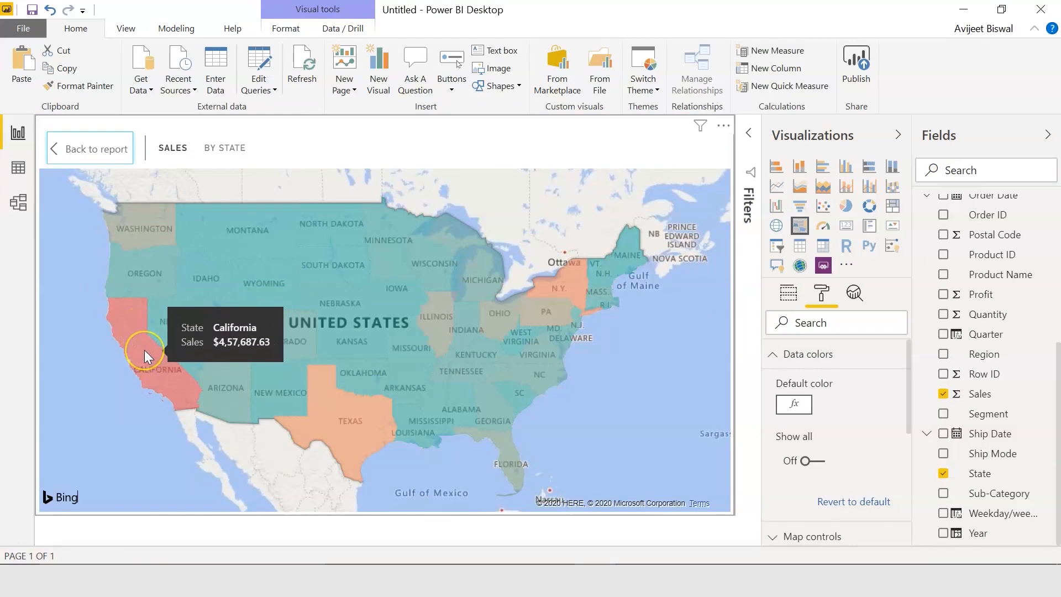
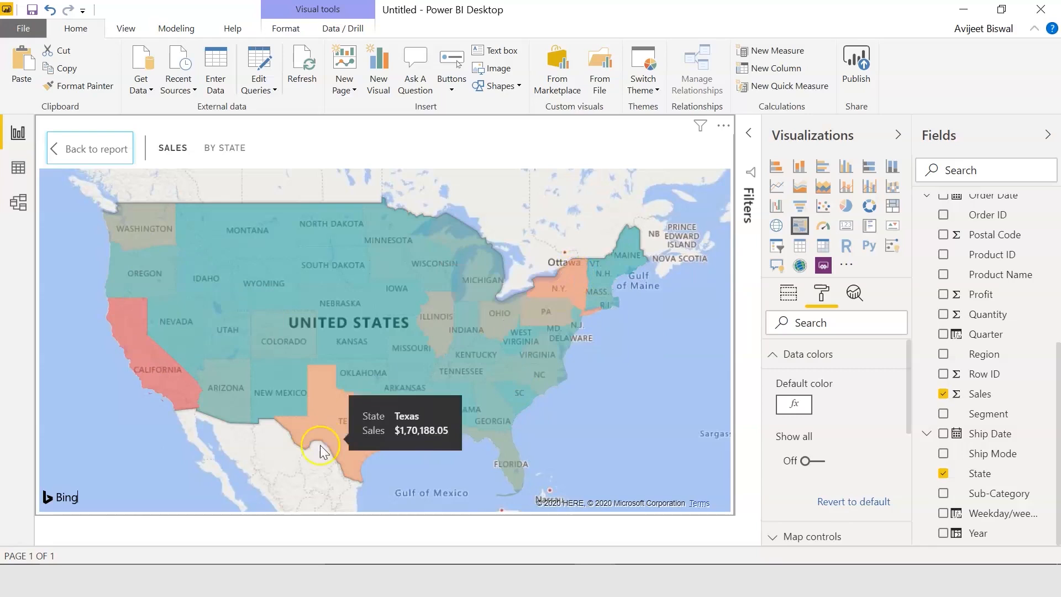
{"action": "left_click", "coordinate": [89, 151]}
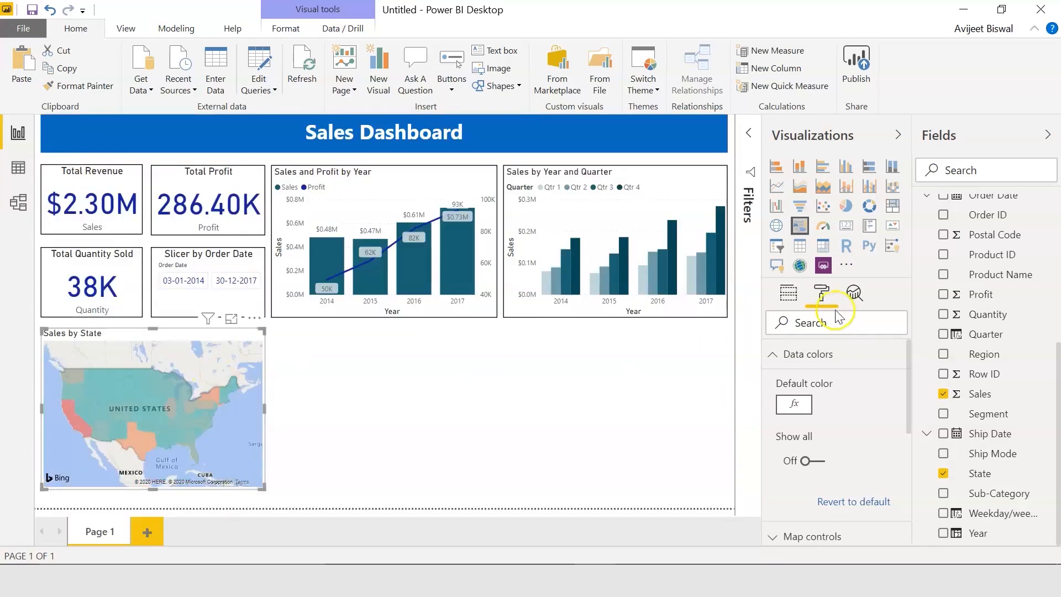
Turn on the border of the Sales by State map and deselect the map
{"action": "scroll", "coordinate": [907, 392], "scroll_direction": "down", "scroll_amount": 5}
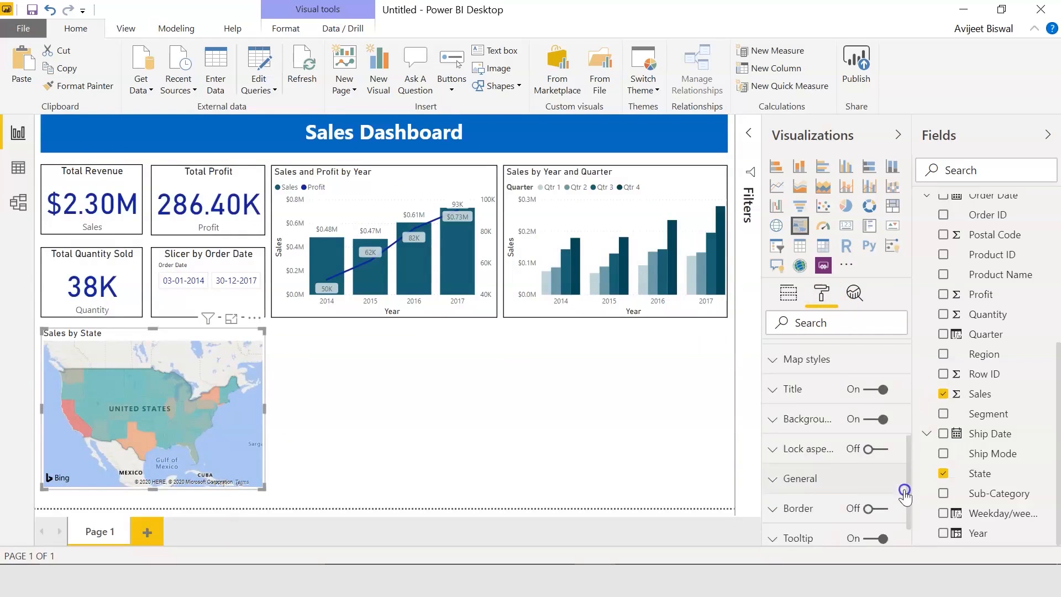
{"action": "left_click", "coordinate": [879, 474]}
{"action": "left_click", "coordinate": [322, 428]}
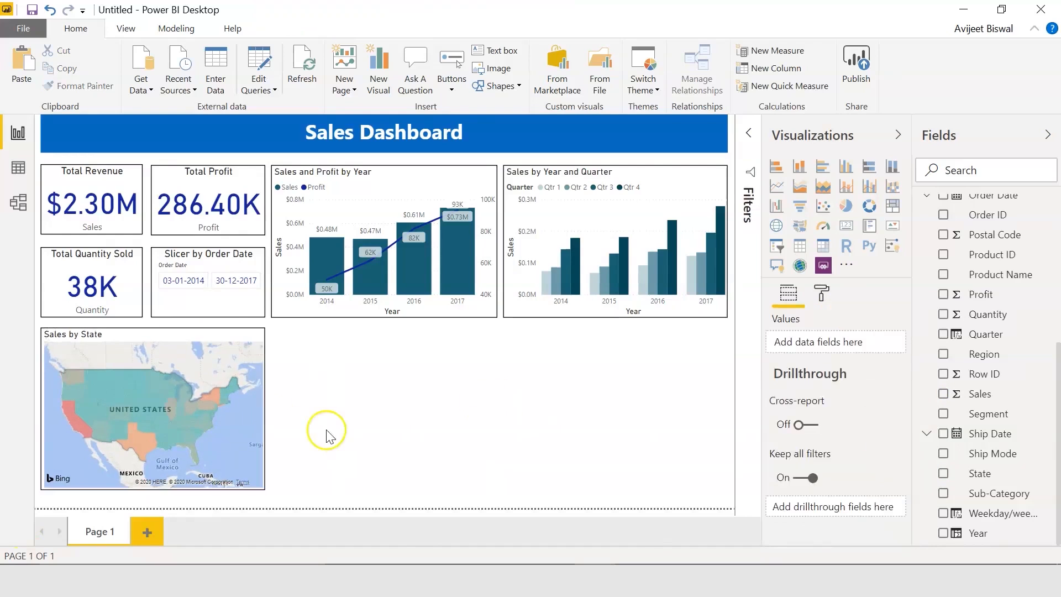
Cross-filter the dashboard by a state near the Great Lakes on the map, clear the selection and deselect the map
{"action": "left_click", "coordinate": [180, 378]}
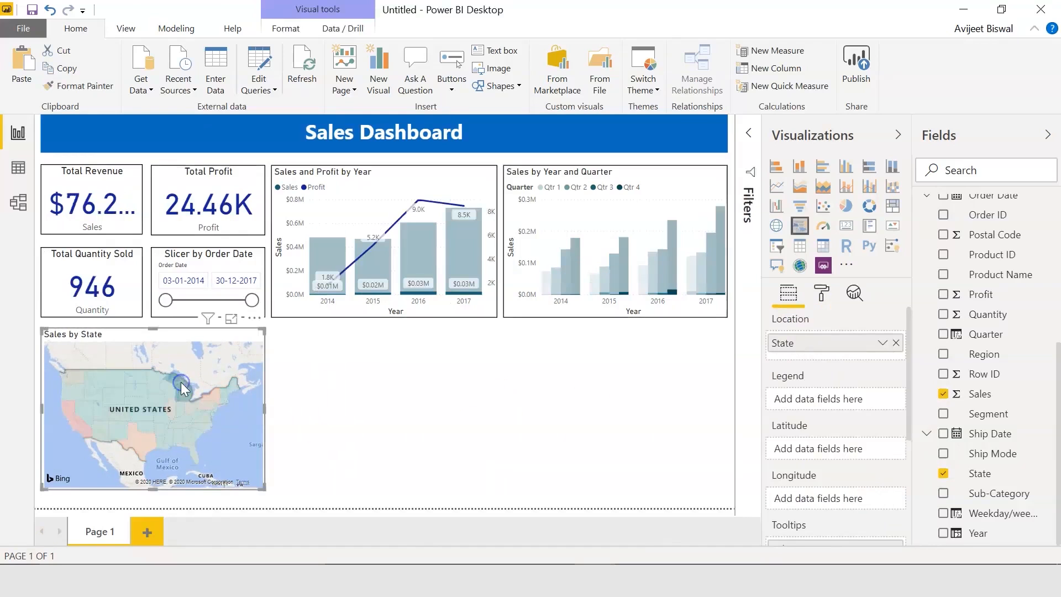
{"action": "left_click", "coordinate": [181, 382]}
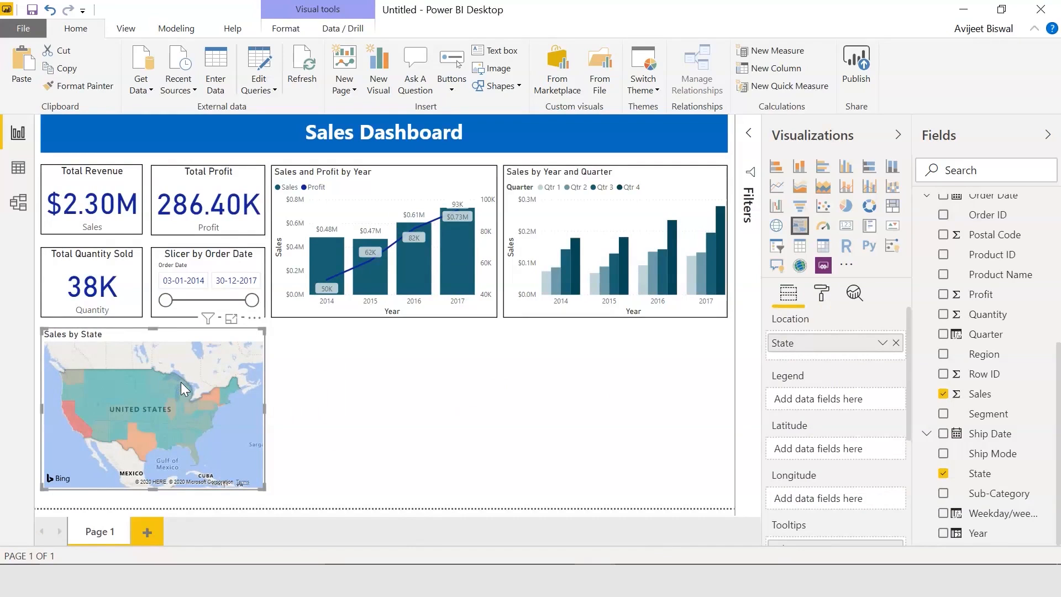
{"action": "left_click", "coordinate": [374, 433]}
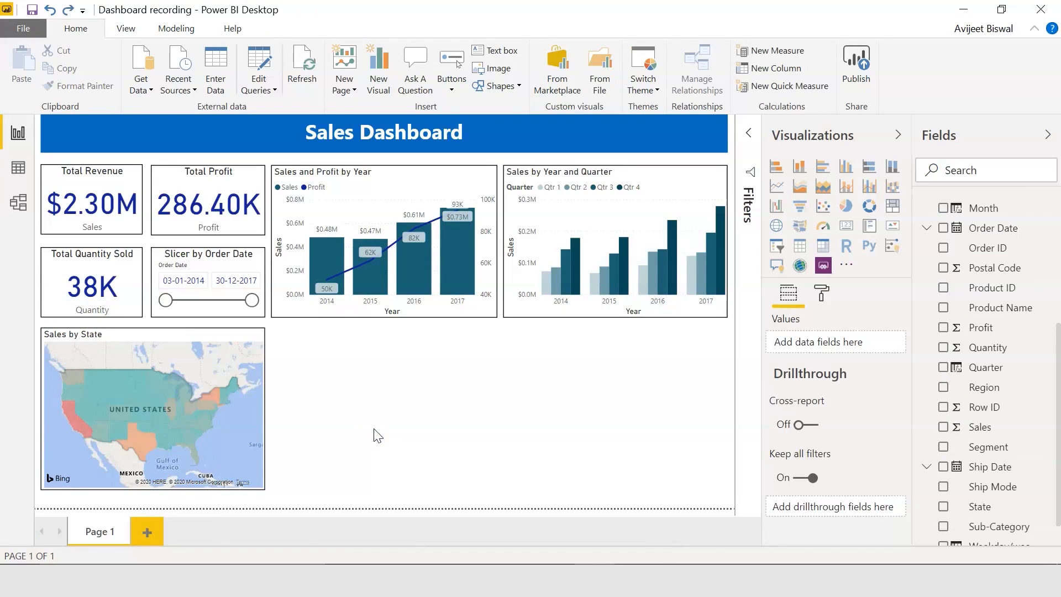
Add a donut chart beside the Sales by State map, as wide as the Sales and Profit chart above, with Segment as its legend
{"action": "left_click", "coordinate": [777, 207]}
{"action": "left_click", "coordinate": [869, 208]}
{"action": "left_click", "coordinate": [801, 297]}
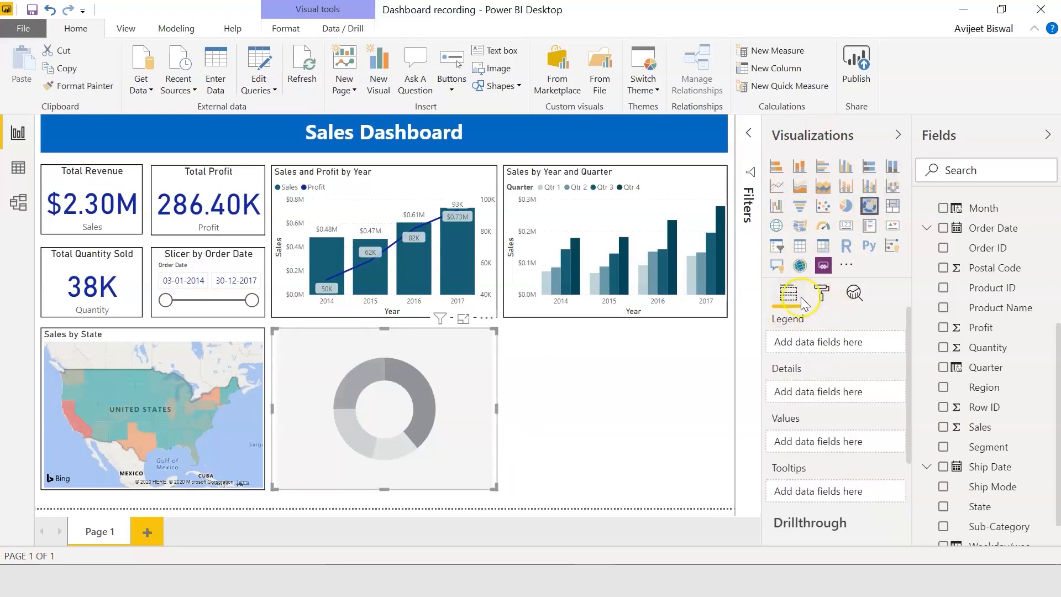
{"action": "mouse_move", "coordinate": [1059, 357]}
{"action": "left_mouse_down"}
{"action": "mouse_move", "coordinate": [1058, 252]}
{"action": "mouse_move", "coordinate": [1060, 372]}
{"action": "left_mouse_up"}
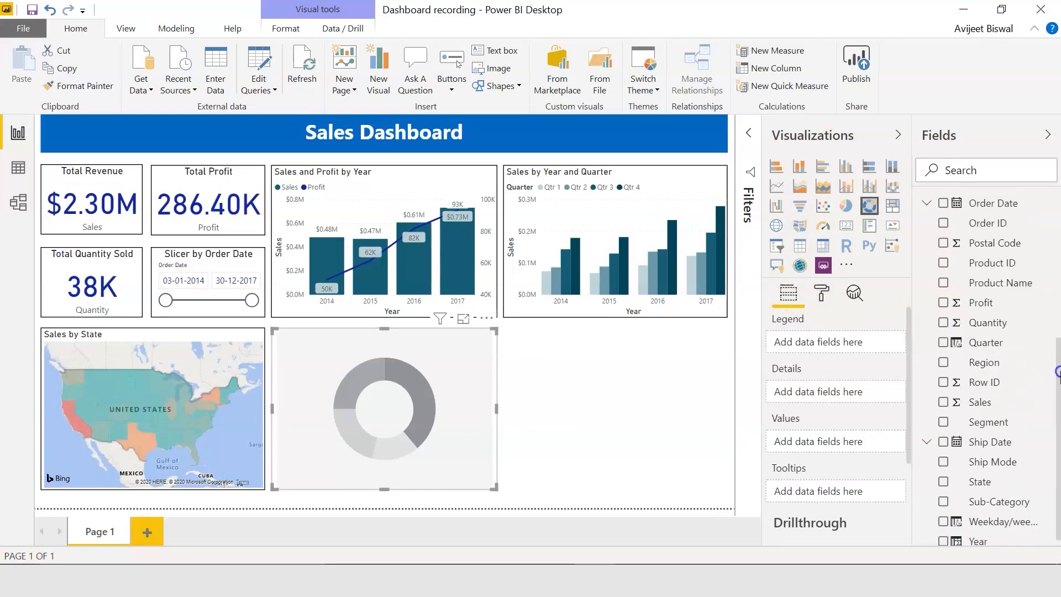
{"action": "left_click_drag", "start_coordinate": [989, 422], "coordinate": [842, 348]}
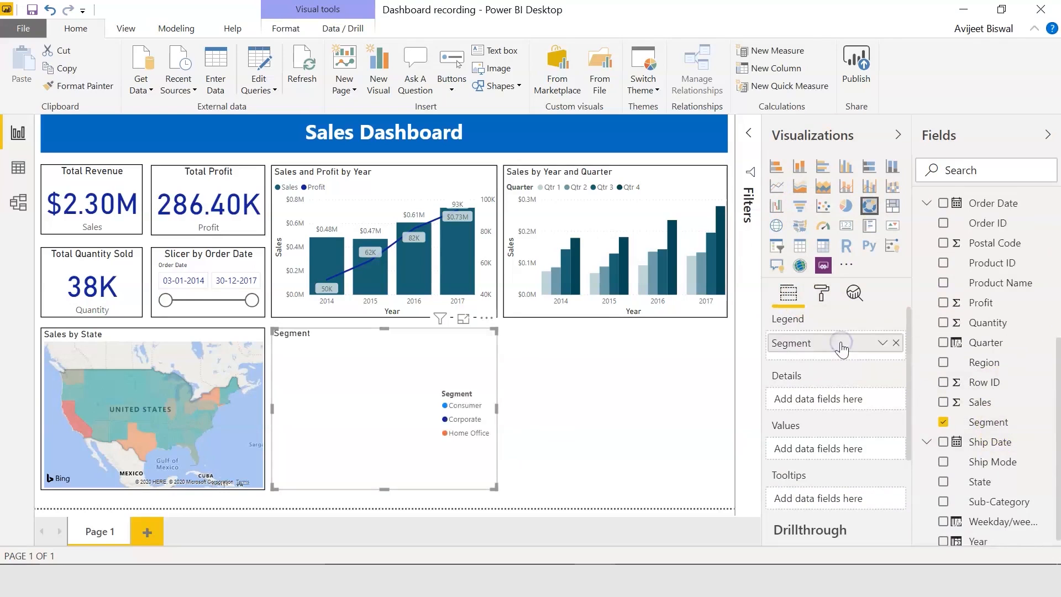
{"action": "scroll", "coordinate": [972, 400], "scroll_direction": "down", "scroll_amount": 1}
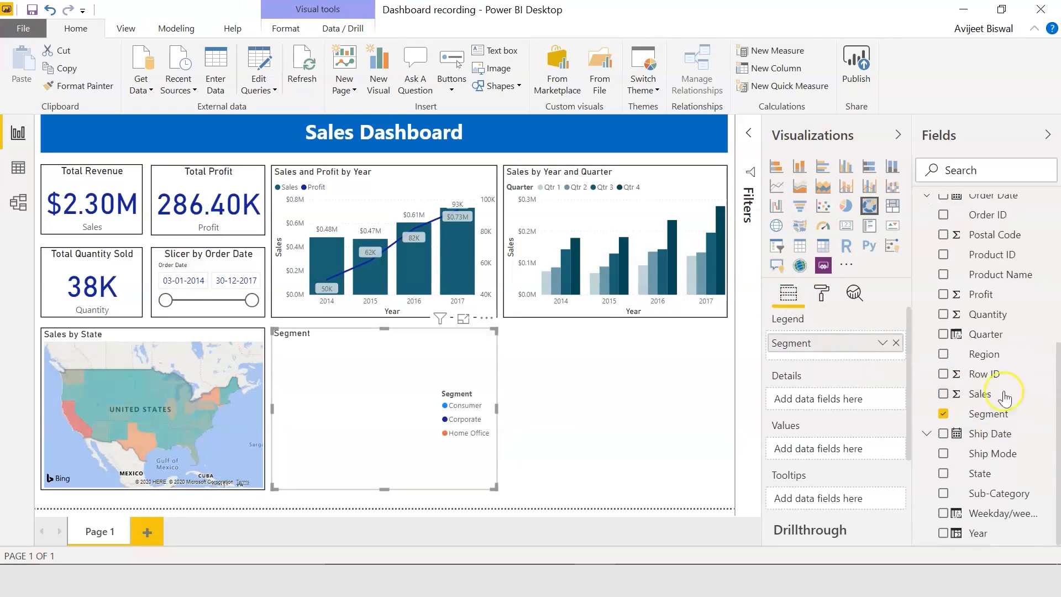
Add Sales as the values and Profit as the tooltip of the Segment donut chart
{"action": "left_click_drag", "start_coordinate": [968, 394], "coordinate": [833, 449]}
{"action": "scroll", "coordinate": [1057, 326], "scroll_direction": "up", "scroll_amount": 5}
{"action": "mouse_move", "coordinate": [1056, 326]}
{"action": "left_mouse_down"}
{"action": "mouse_move", "coordinate": [1057, 281]}
{"action": "mouse_move", "coordinate": [1057, 337]}
{"action": "left_mouse_up"}
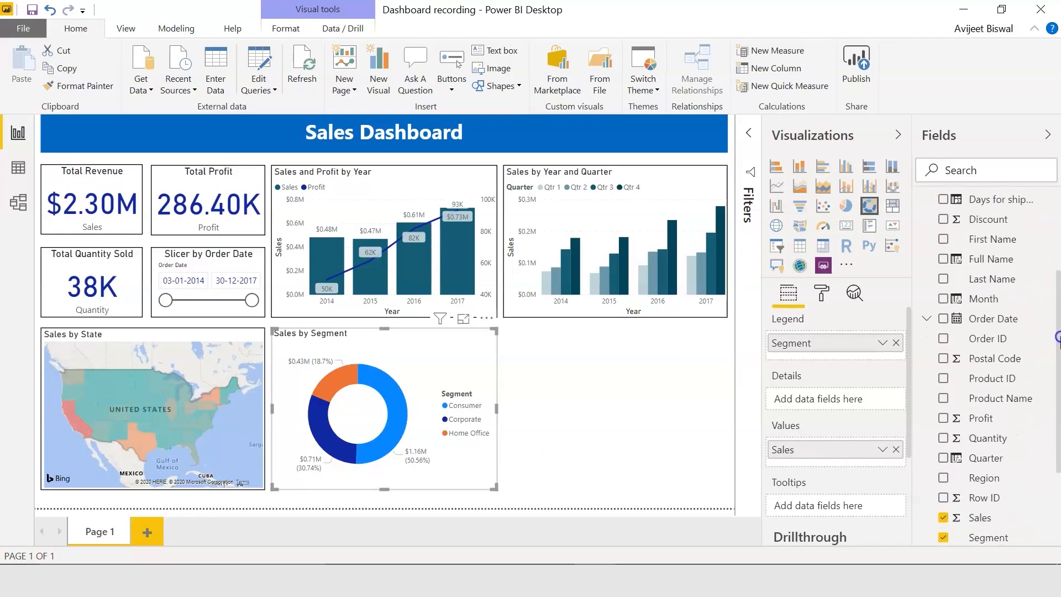
{"action": "left_click_drag", "start_coordinate": [989, 418], "coordinate": [836, 513]}
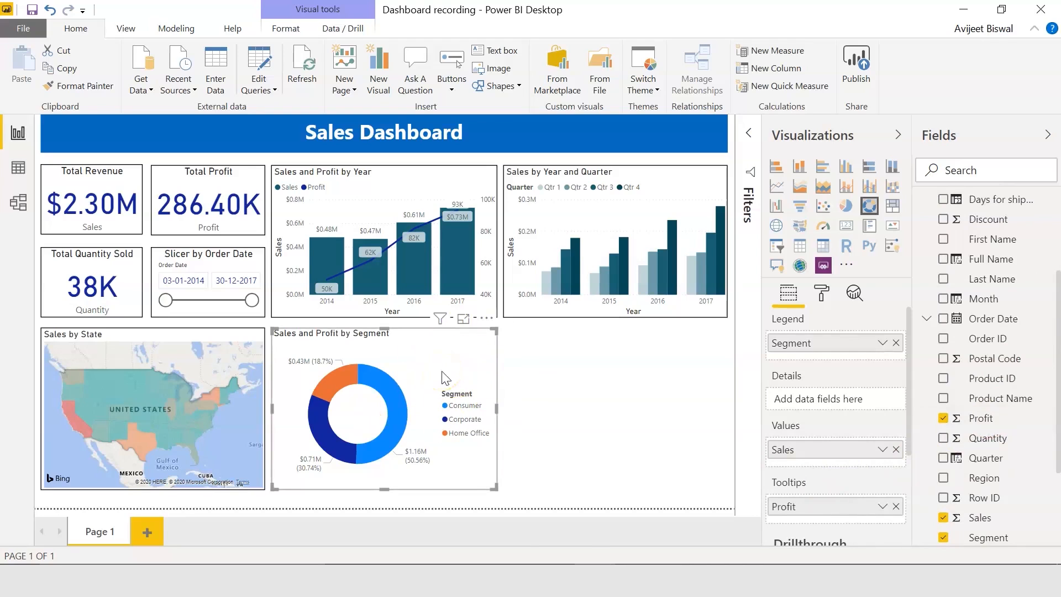
Examine the sales and profit of the Consumer and Home Office segments on the donut chart in focus mode, and return to the report
{"action": "left_click", "coordinate": [464, 320]}
{"action": "mouse_move", "coordinate": [443, 320]}
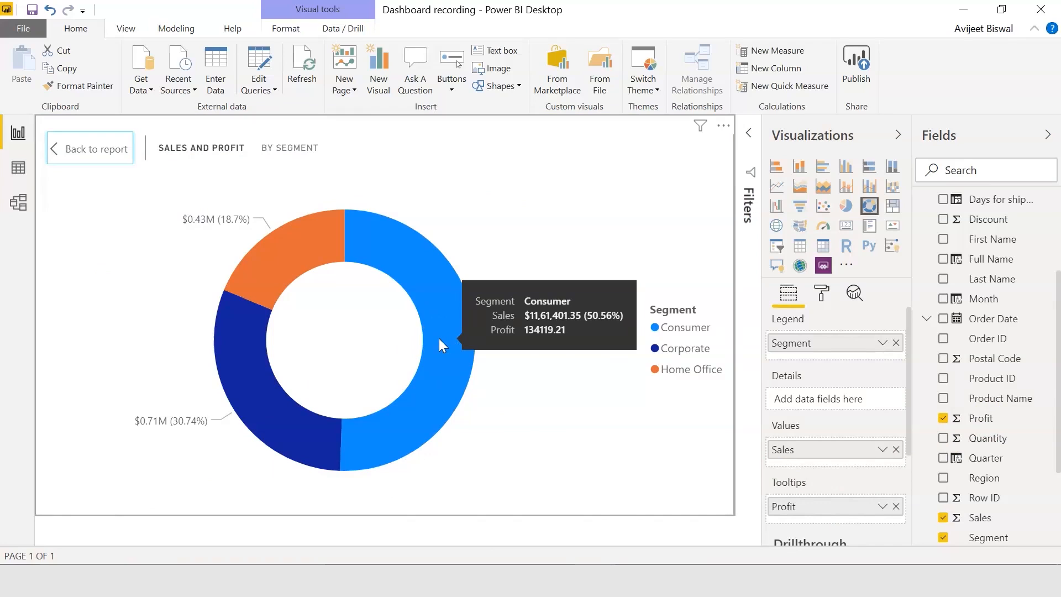
{"action": "mouse_move", "coordinate": [277, 250]}
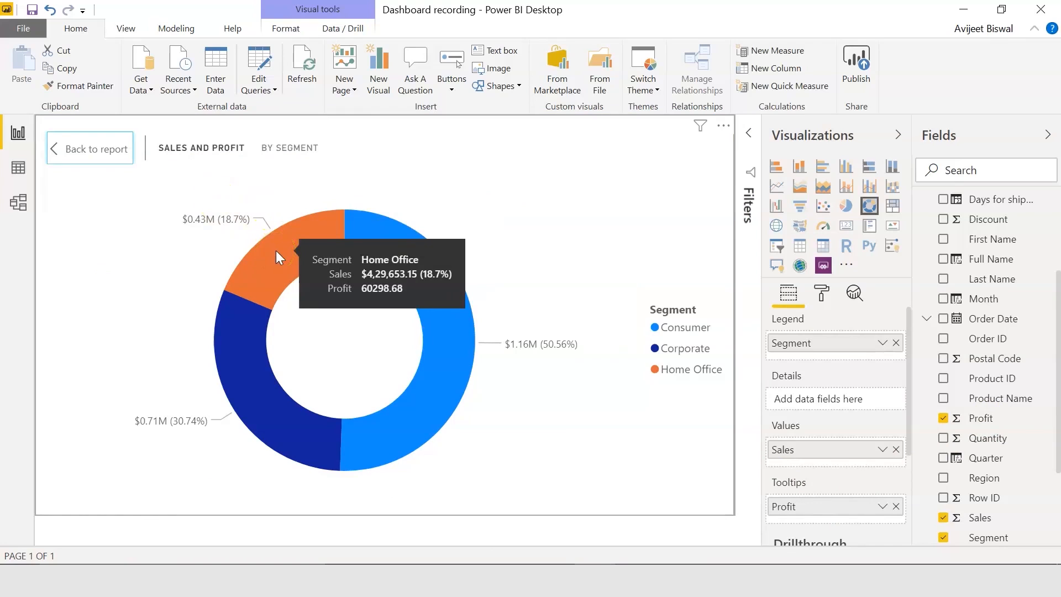
{"action": "left_click", "coordinate": [84, 148]}
Set the donut chart's data color for the Consumer segment to the custom color 01558c
{"action": "left_click", "coordinate": [479, 369]}
{"action": "left_click", "coordinate": [821, 293]}
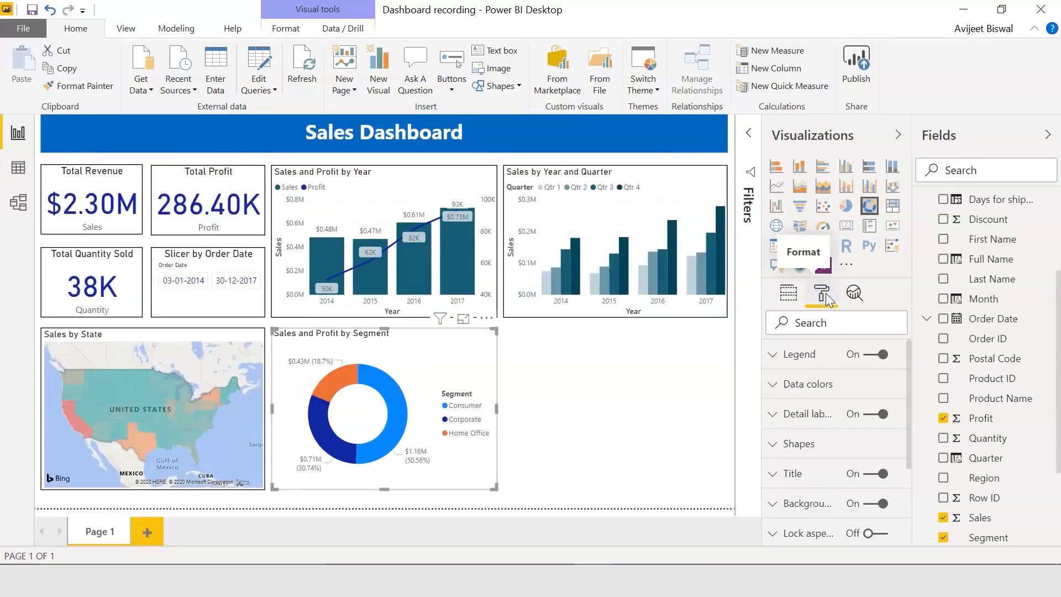
{"action": "left_click", "coordinate": [854, 385]}
{"action": "left_click_drag", "start_coordinate": [909, 373], "coordinate": [907, 396]}
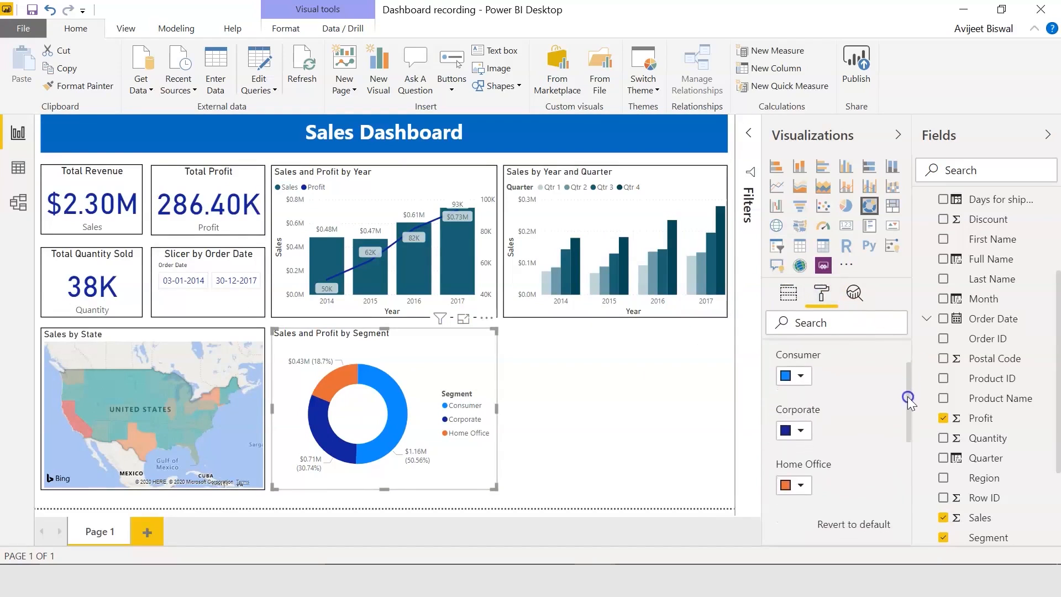
{"action": "left_click", "coordinate": [801, 379]}
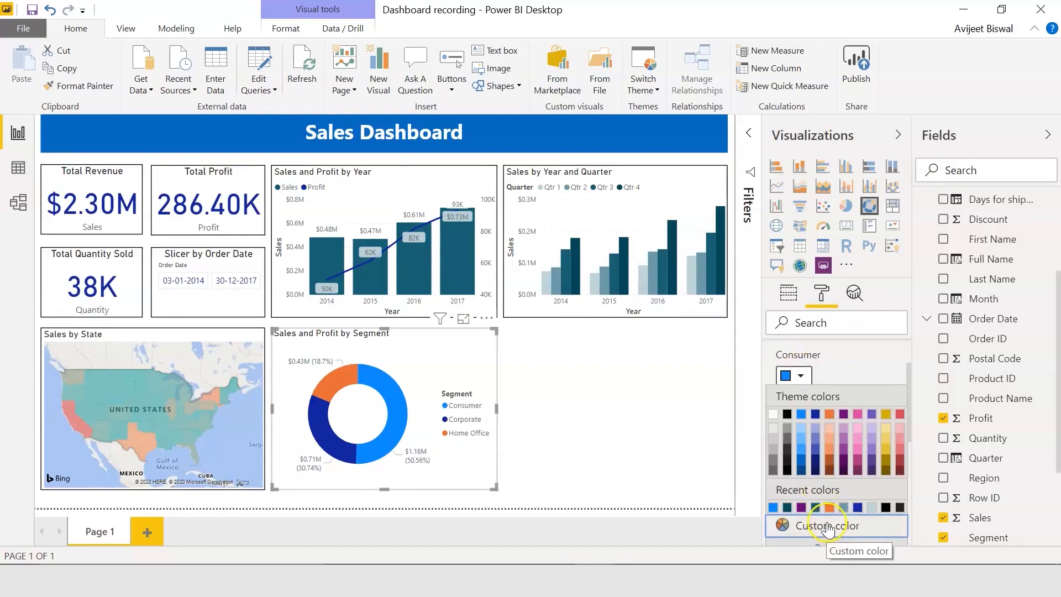
{"action": "left_click", "coordinate": [825, 522]}
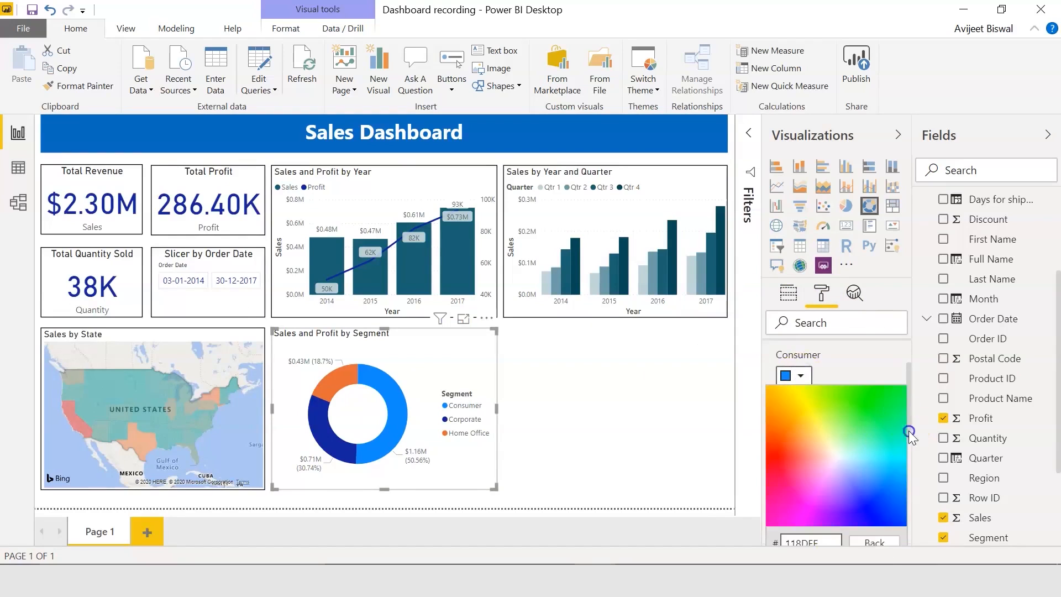
{"action": "left_click_drag", "start_coordinate": [909, 431], "coordinate": [909, 440]}
{"action": "left_click", "coordinate": [801, 353]}
{"action": "left_click", "coordinate": [818, 305]}
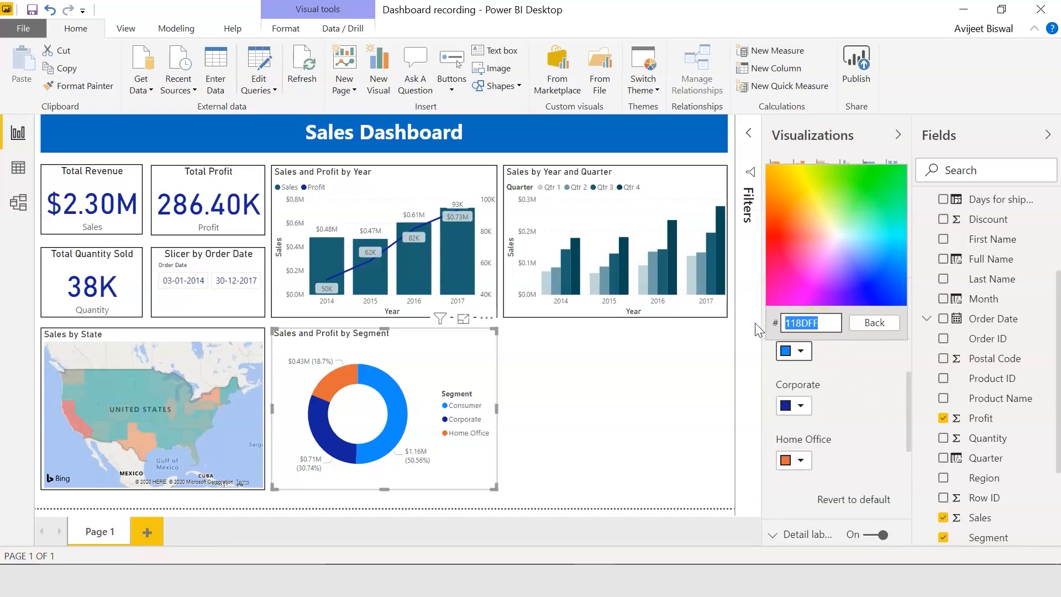
{"action": "type", "text": "0155"}
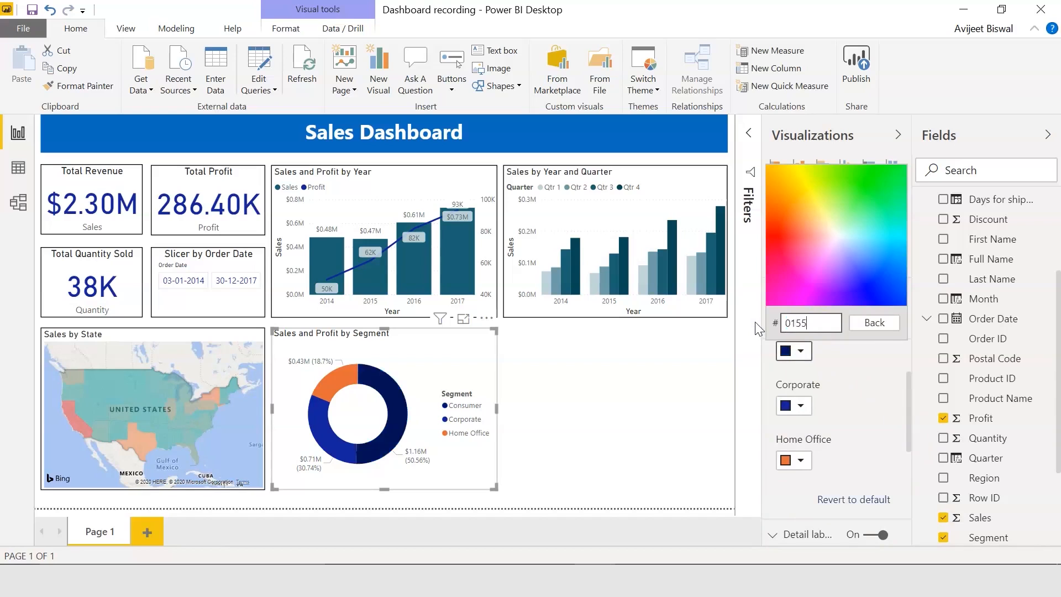
{"action": "type", "text": "8b"}
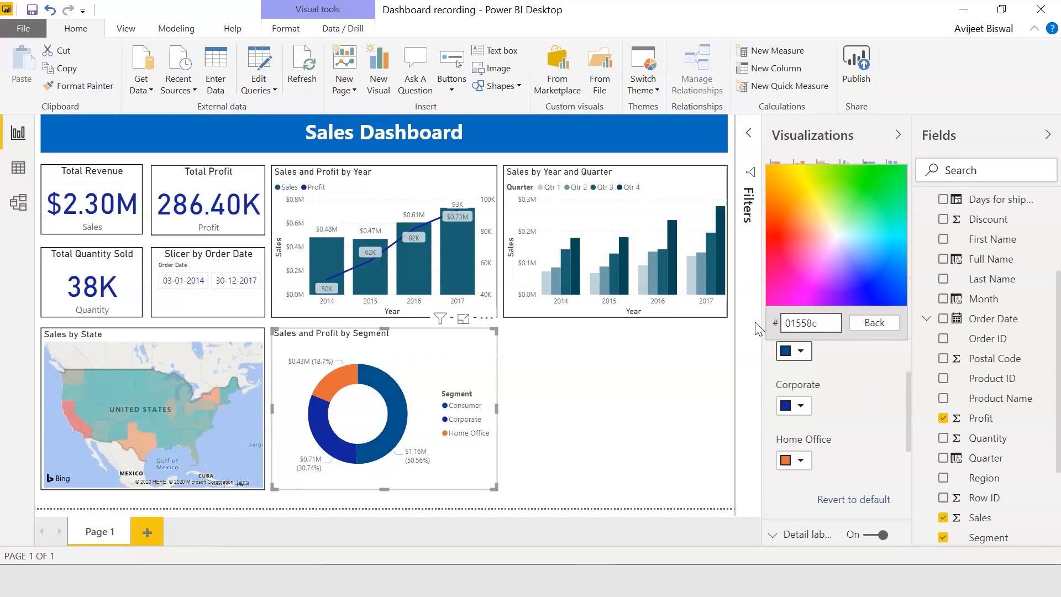
{"action": "key", "text": "Return"}
Set the donut chart's data color for the Corporate segment to a custom dark gray
{"action": "left_click", "coordinate": [796, 406]}
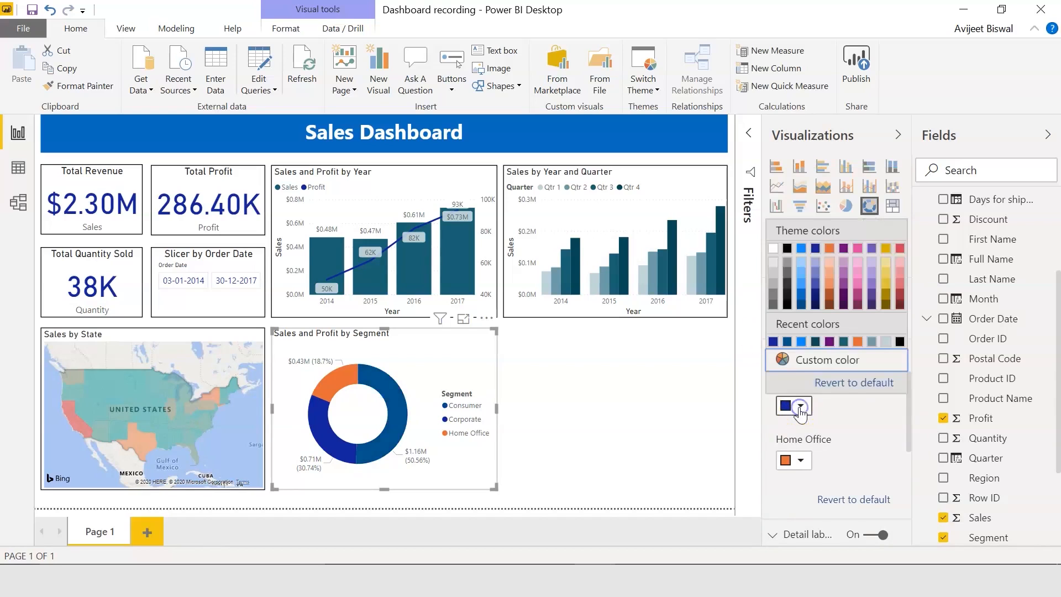
{"action": "left_click", "coordinate": [816, 361]}
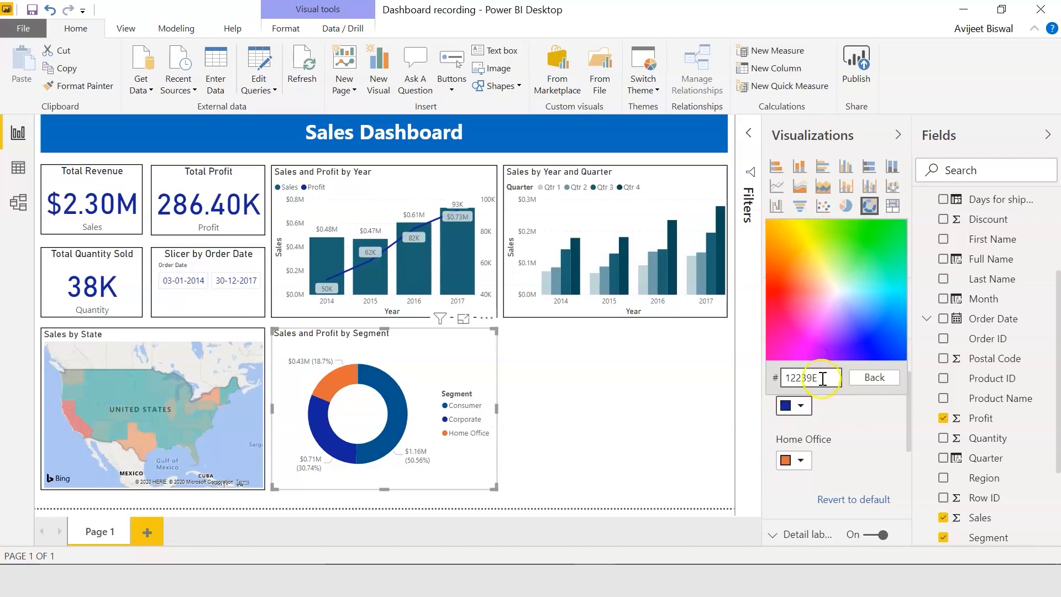
{"action": "left_click_drag", "start_coordinate": [823, 379], "coordinate": [771, 379]}
{"action": "type", "text": "66666"}
{"action": "left_click", "coordinate": [757, 387]}
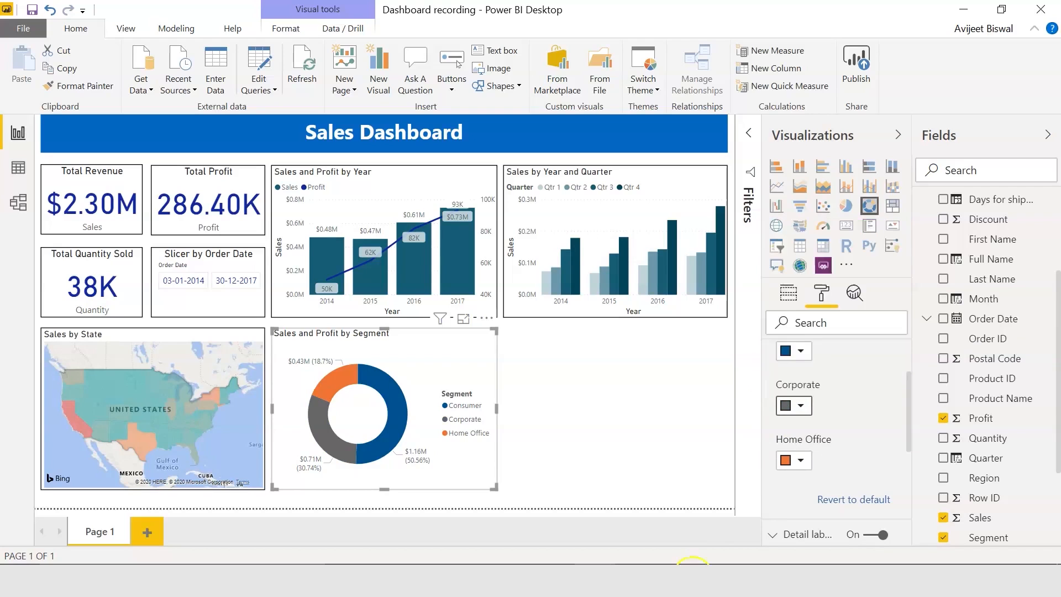
Set the donut chart's data color for the Home Office segment to the custom color 048b7e
{"action": "left_click", "coordinate": [798, 460]}
{"action": "left_click", "coordinate": [823, 415]}
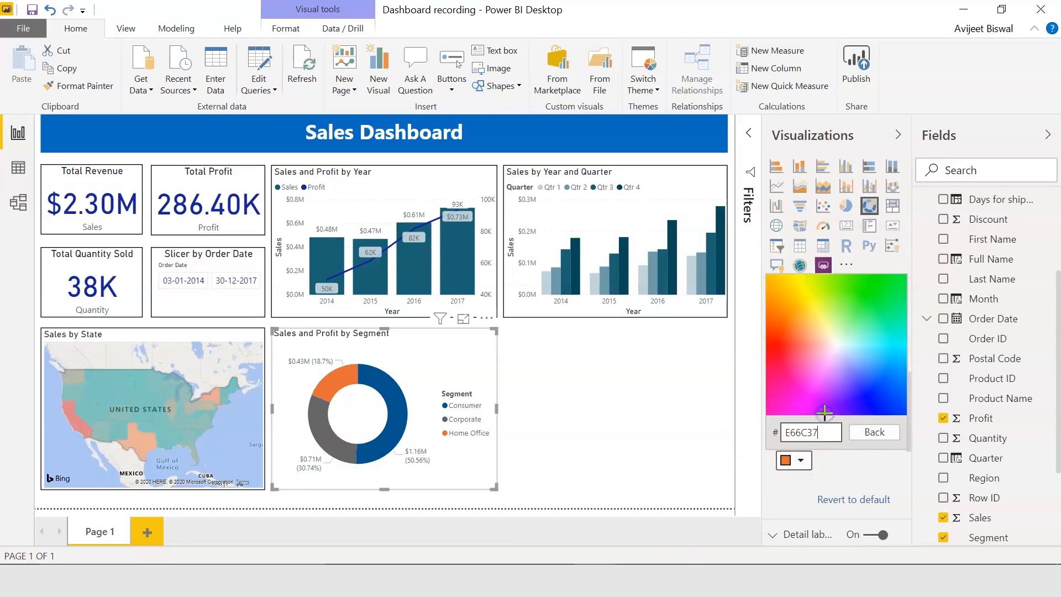
{"action": "type", "text": "048"}
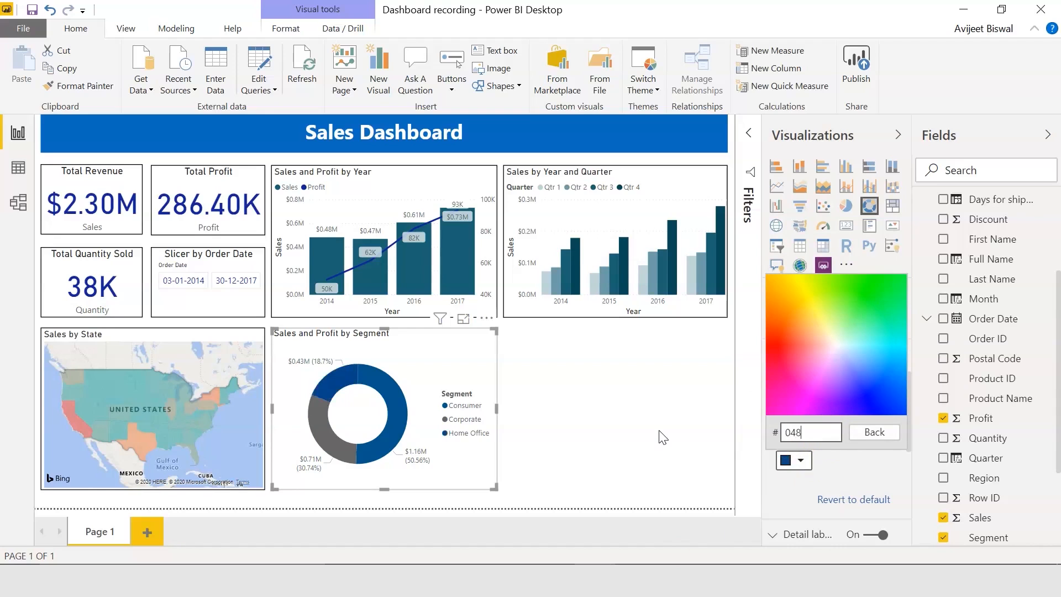
{"action": "type", "text": "b8b"}
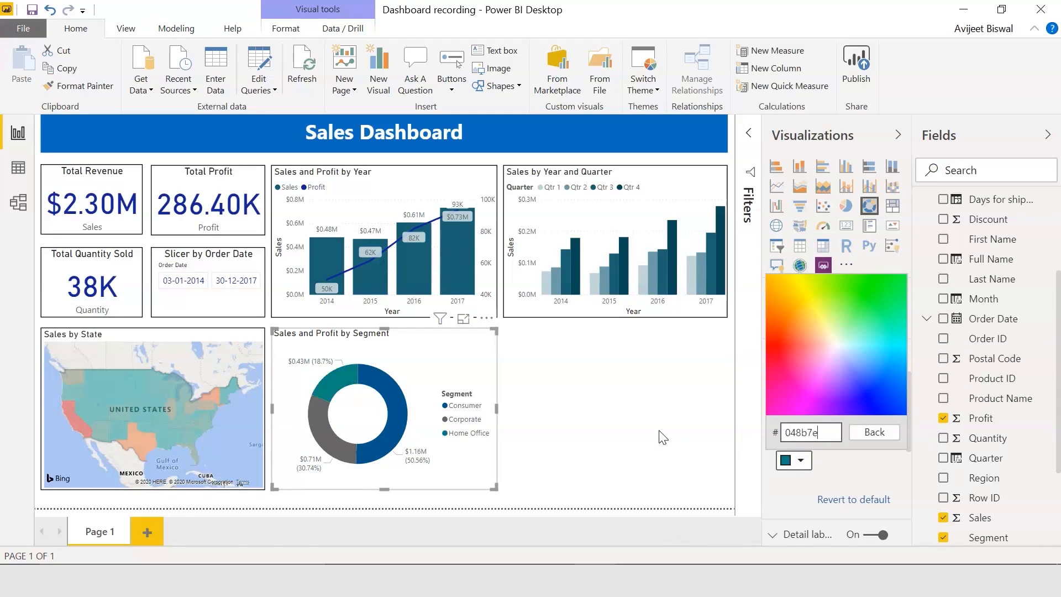
{"action": "key", "text": "Return"}
Turn on the border of the Sales and Profit by Segment donut chart and deselect the chart
{"action": "left_click_drag", "start_coordinate": [910, 393], "coordinate": [901, 495]}
{"action": "left_click", "coordinate": [880, 472]}
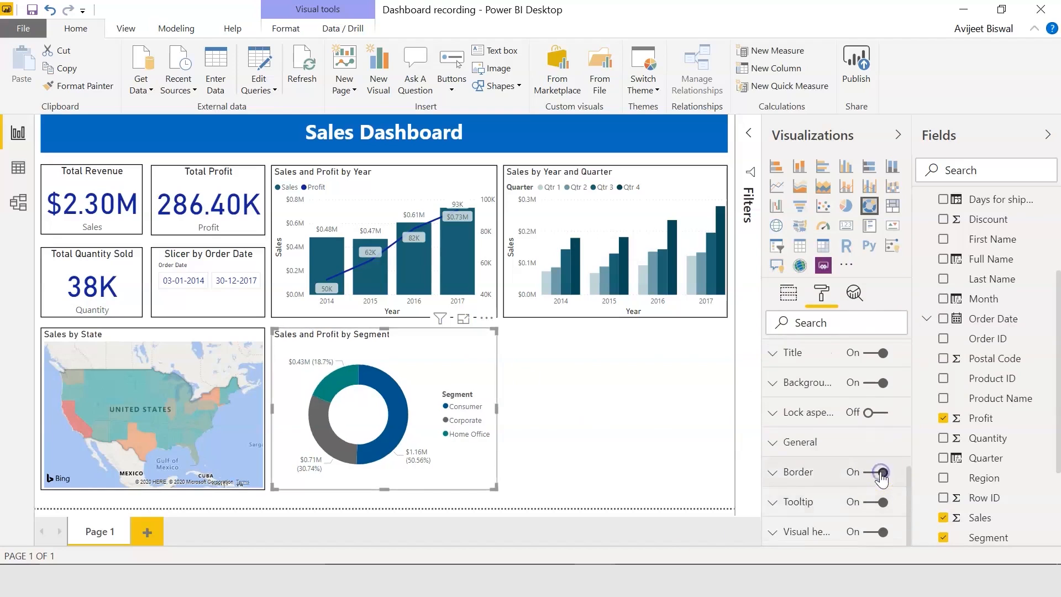
{"action": "left_click", "coordinate": [610, 431]}
{"action": "left_click", "coordinate": [487, 398]}
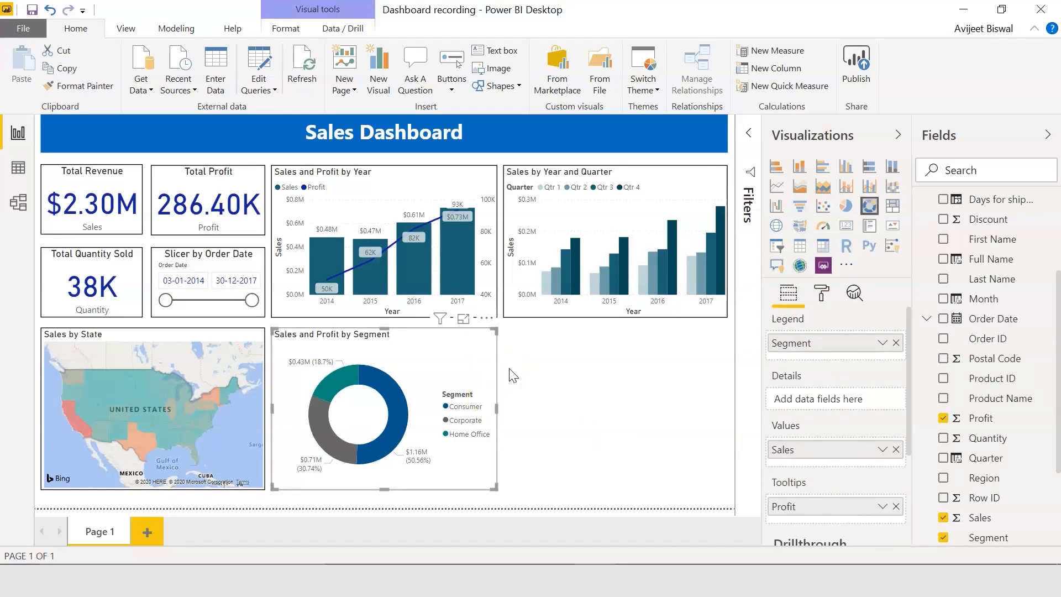
{"action": "left_click", "coordinate": [586, 443]}
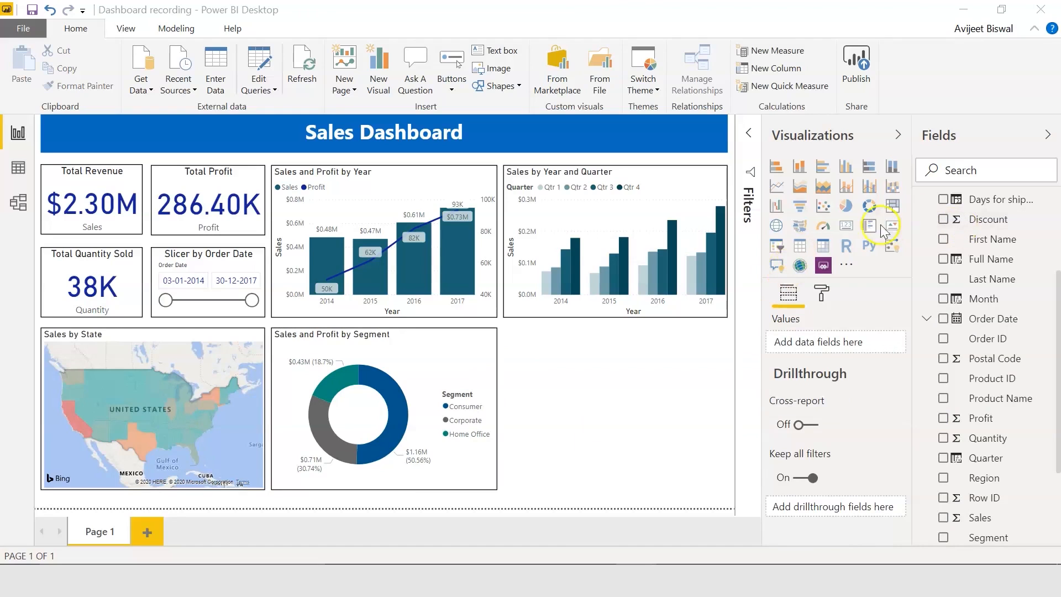
Add a pie chart beside the donut chart with Category as legend, Profit as values and Sales as tooltip
{"action": "left_click", "coordinate": [847, 207]}
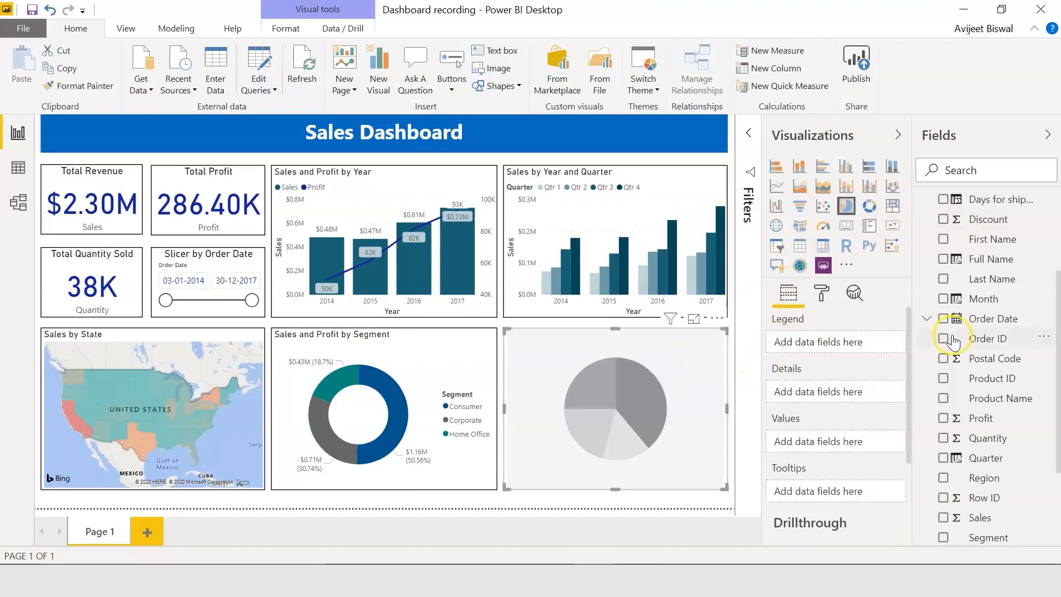
{"action": "scroll", "coordinate": [1037, 332], "scroll_direction": "up", "scroll_amount": 5}
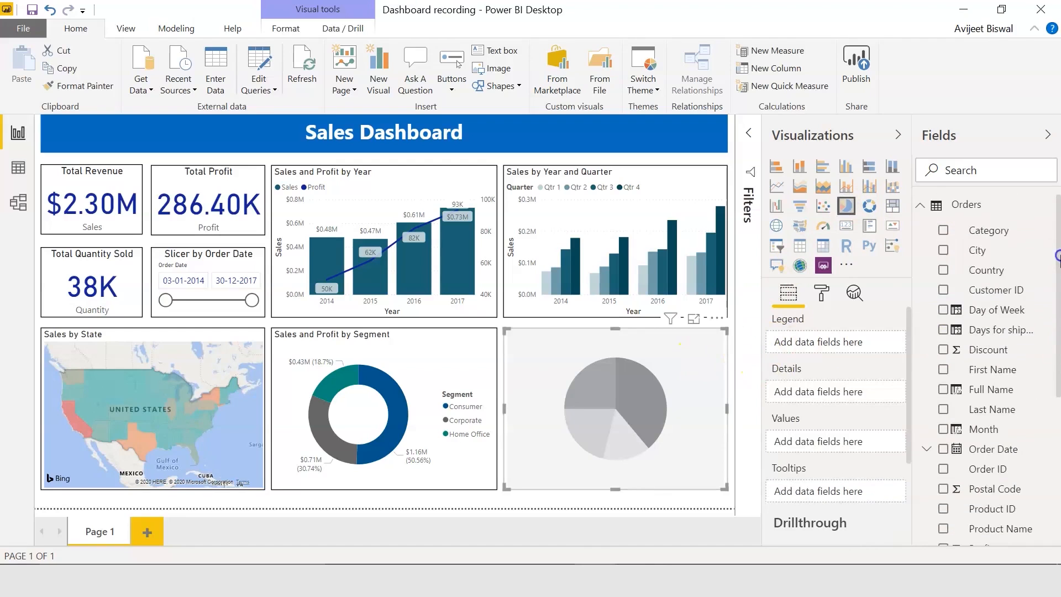
{"action": "left_click_drag", "start_coordinate": [1003, 230], "coordinate": [828, 343]}
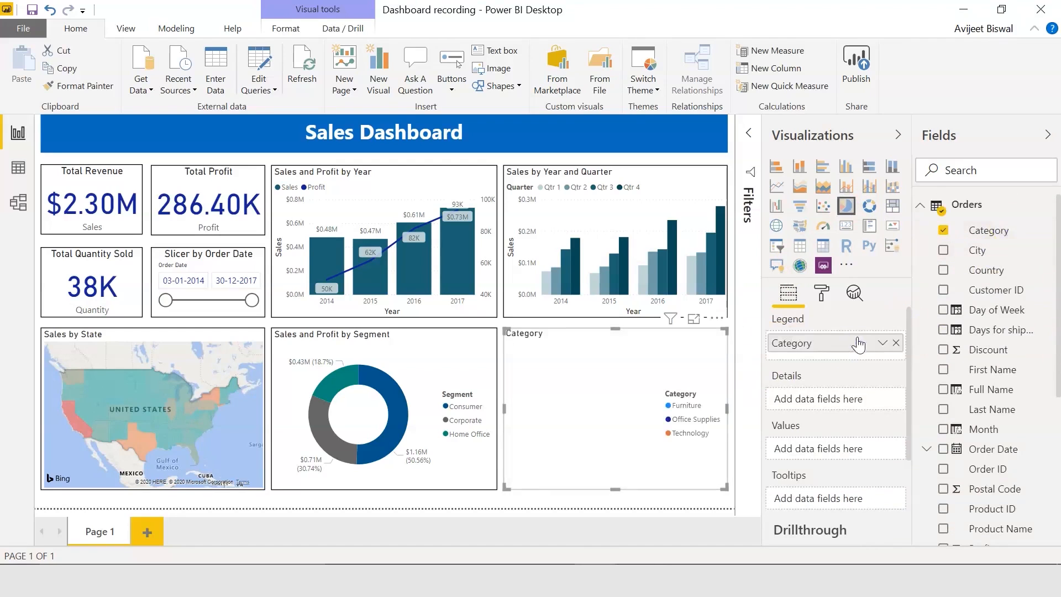
{"action": "scroll", "coordinate": [1001, 414], "scroll_direction": "down", "scroll_amount": 3}
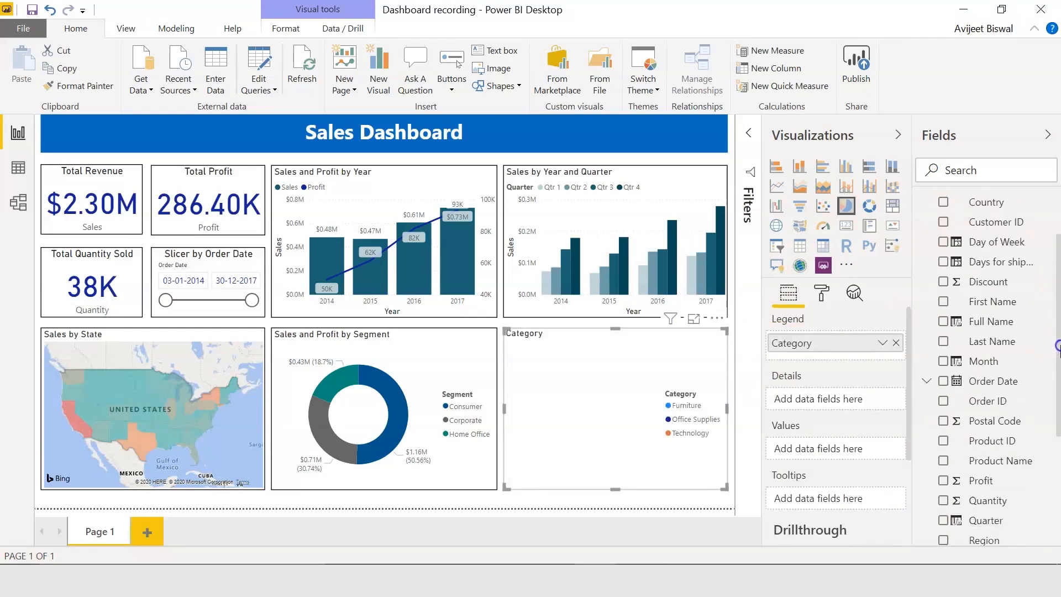
{"action": "left_click_drag", "start_coordinate": [1002, 418], "coordinate": [818, 449]}
{"action": "left_click_drag", "start_coordinate": [1059, 414], "coordinate": [1059, 452]}
{"action": "left_click_drag", "start_coordinate": [973, 454], "coordinate": [824, 507]}
Examine the profit and sales of the Technology and Furniture categories on the pie chart in focus mode, and return to the report
{"action": "left_click", "coordinate": [694, 320]}
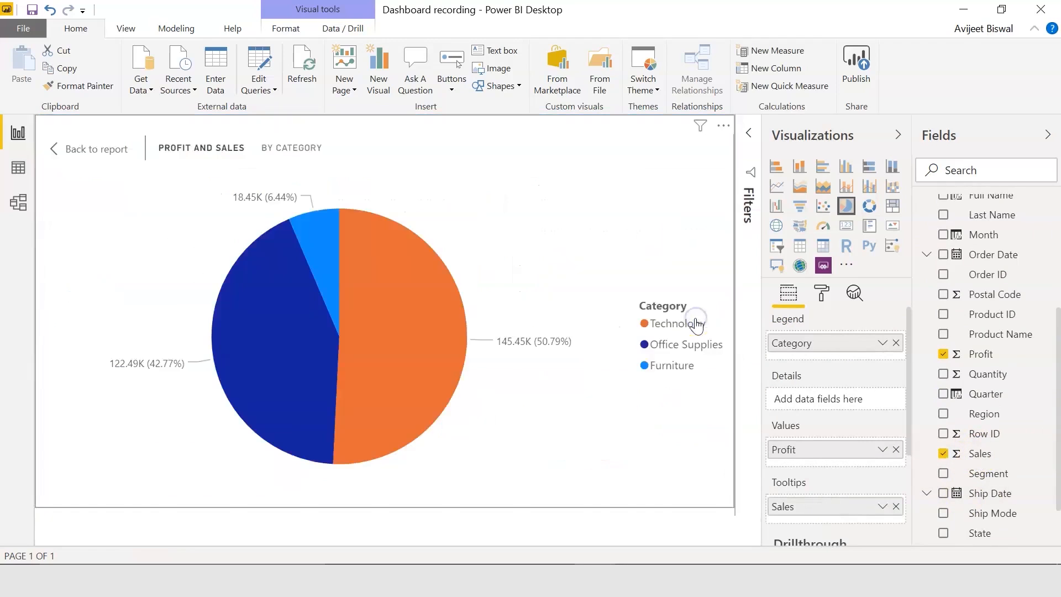
{"action": "mouse_move", "coordinate": [382, 292]}
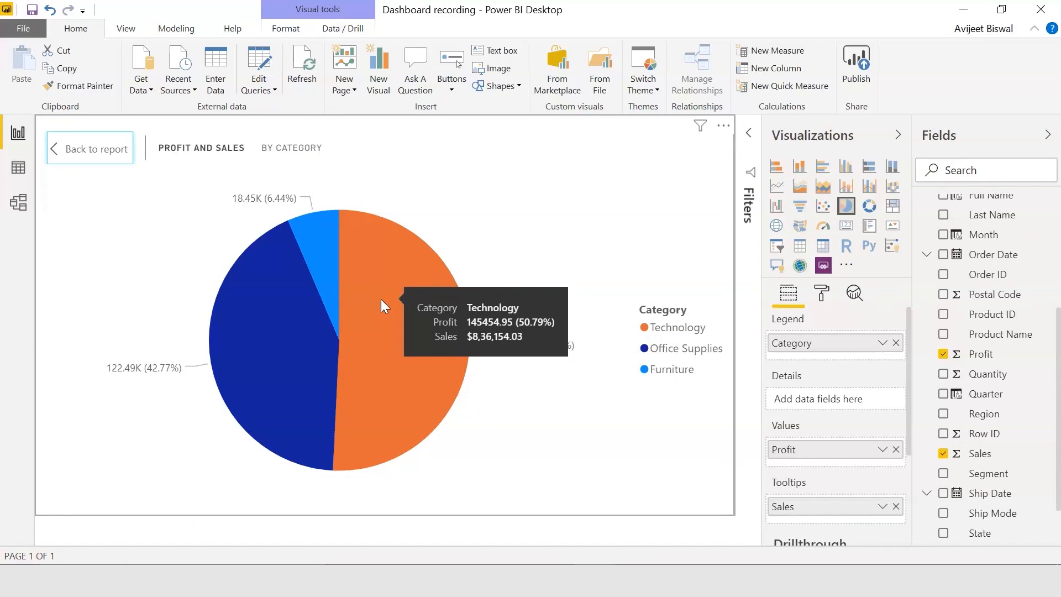
{"action": "left_click", "coordinate": [324, 257]}
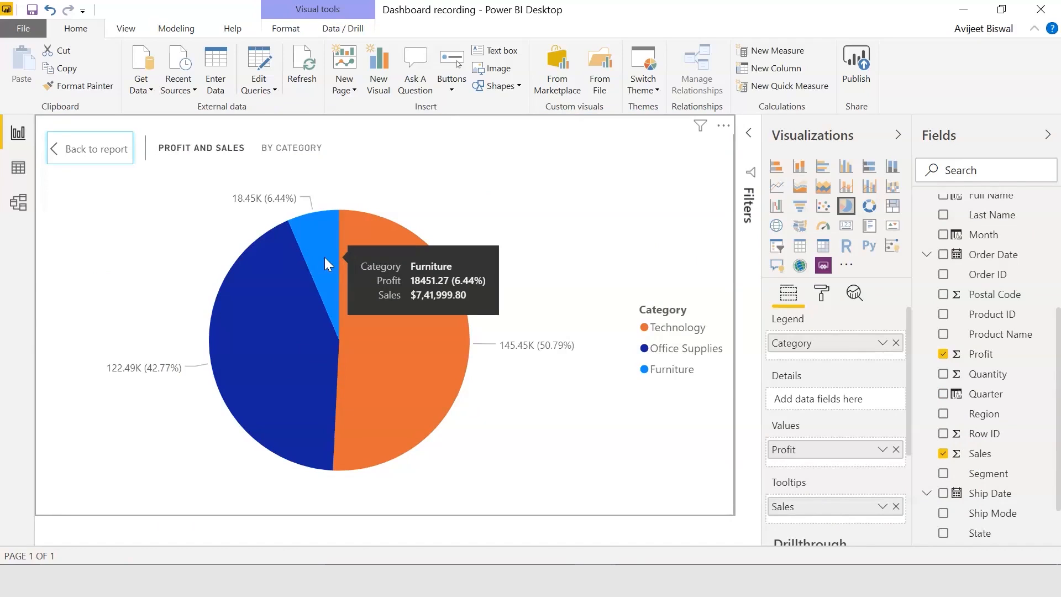
{"action": "left_click", "coordinate": [84, 151]}
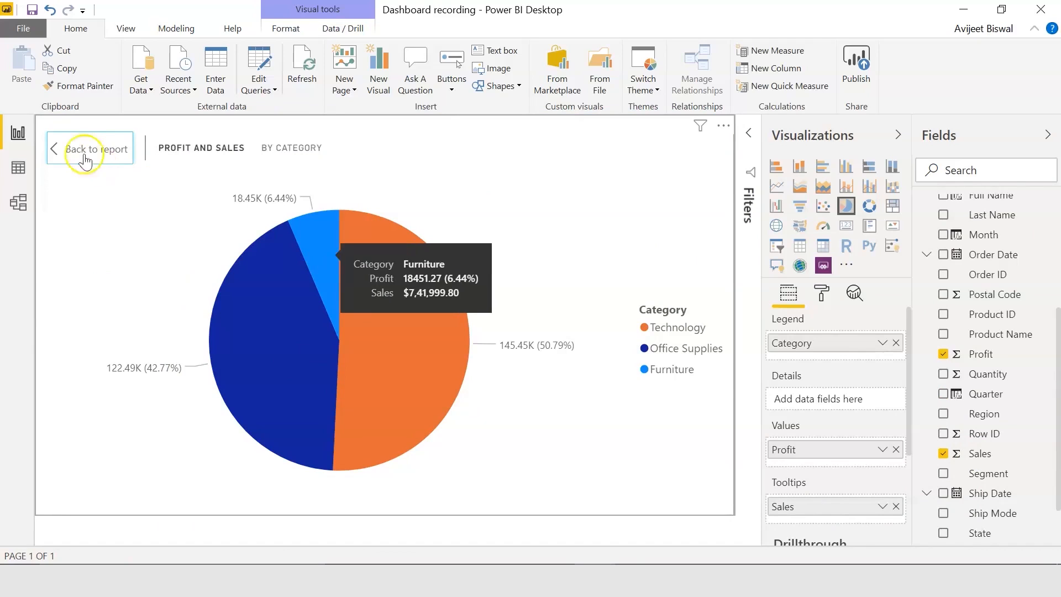
Set the pie chart's data color for the Technology category to the custom color 004b62
{"action": "left_click", "coordinate": [822, 293]}
{"action": "left_click", "coordinate": [901, 382]}
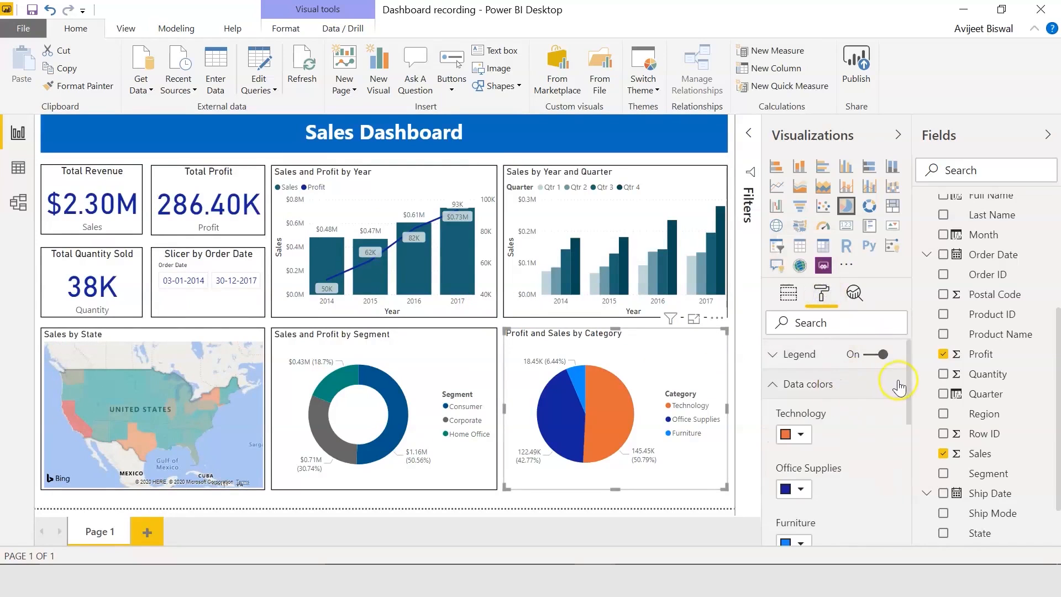
{"action": "left_click_drag", "start_coordinate": [907, 388], "coordinate": [906, 409]}
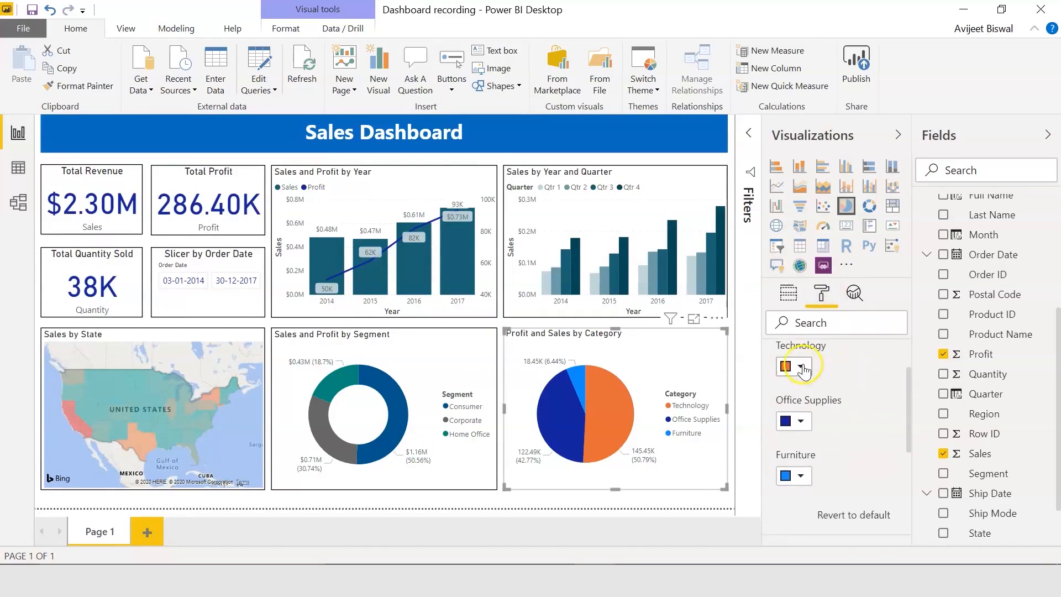
{"action": "left_click", "coordinate": [796, 365]}
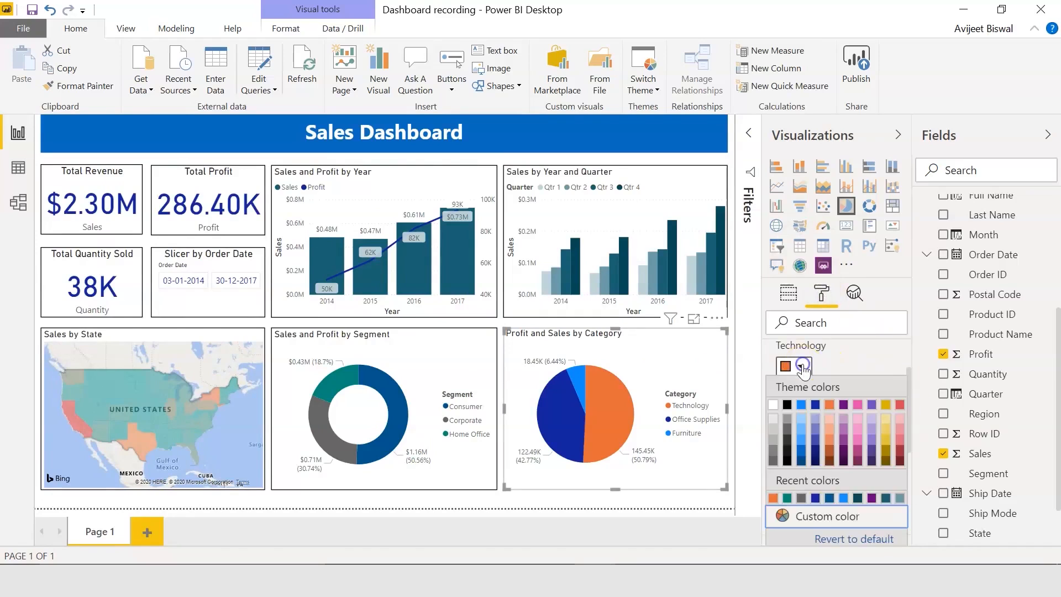
{"action": "left_click", "coordinate": [827, 515]}
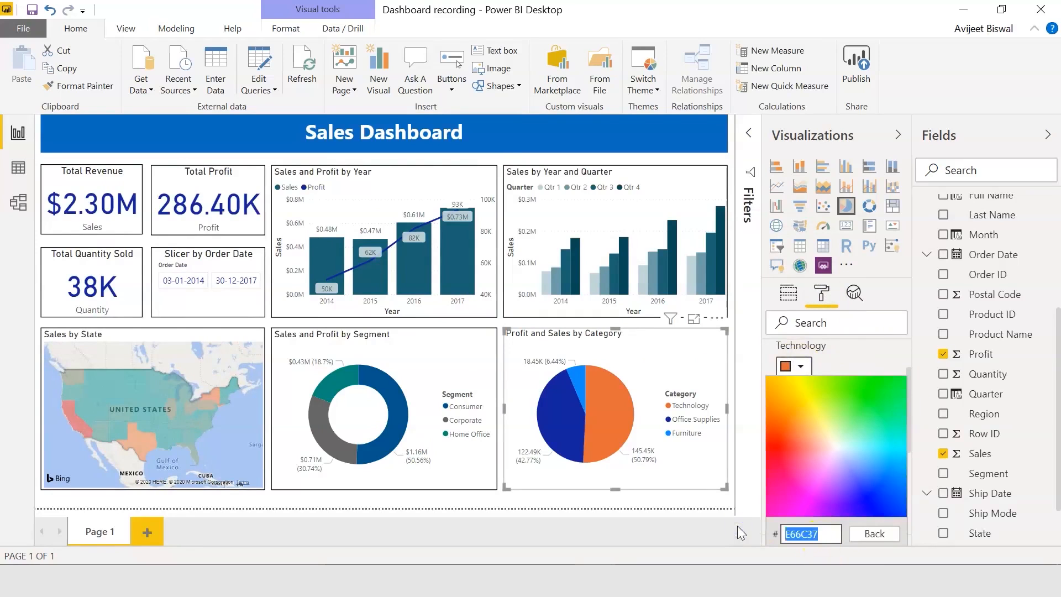
{"action": "type", "text": "004b62"}
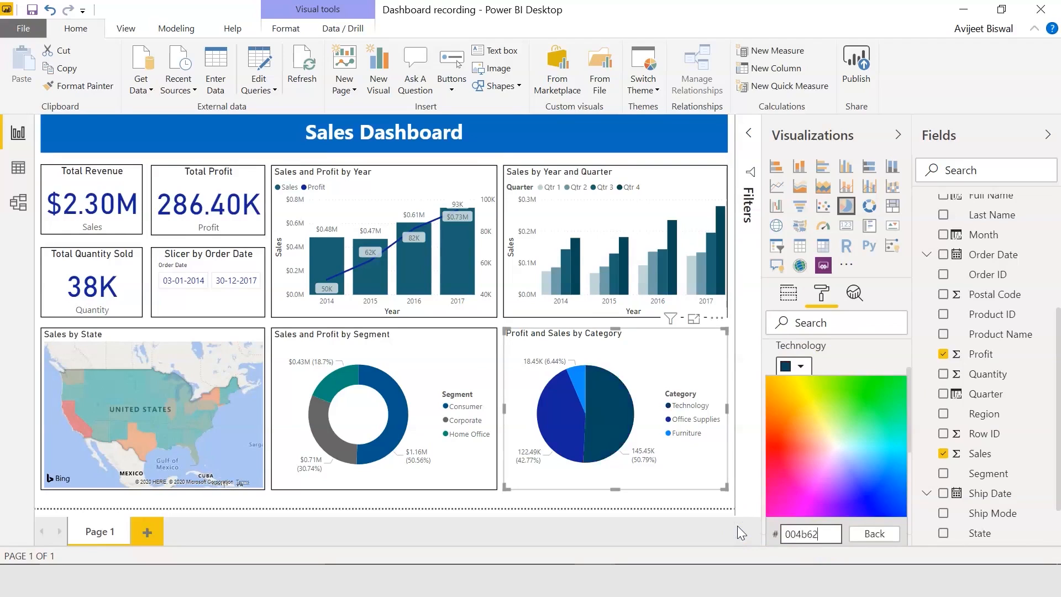
{"action": "left_click", "coordinate": [737, 525]}
Set the pie chart's data color for the Office Supplies category to the custom color 00828E
{"action": "left_click", "coordinate": [799, 421]}
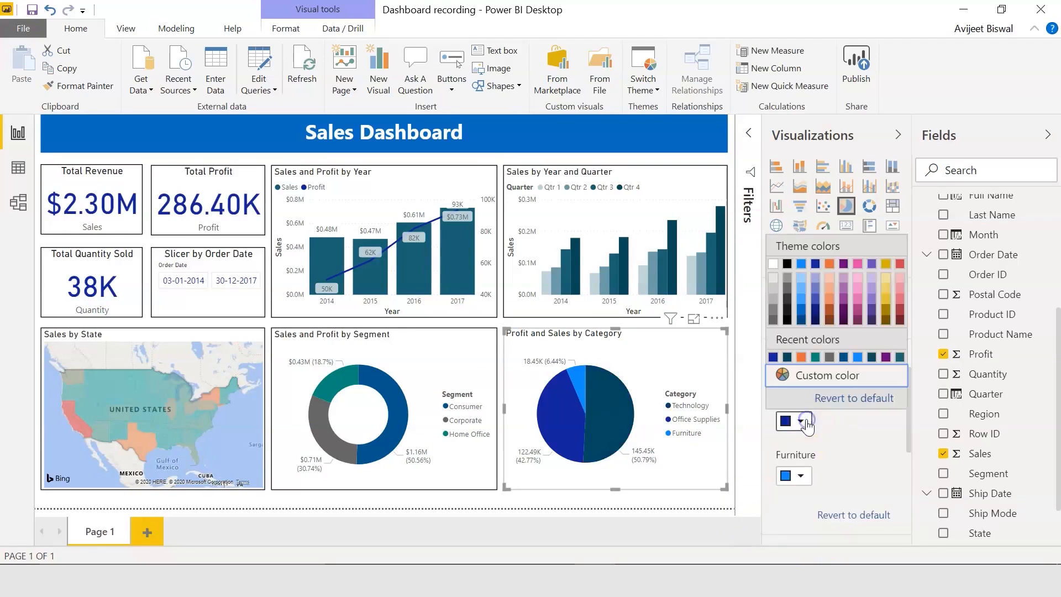
{"action": "left_click", "coordinate": [825, 375]}
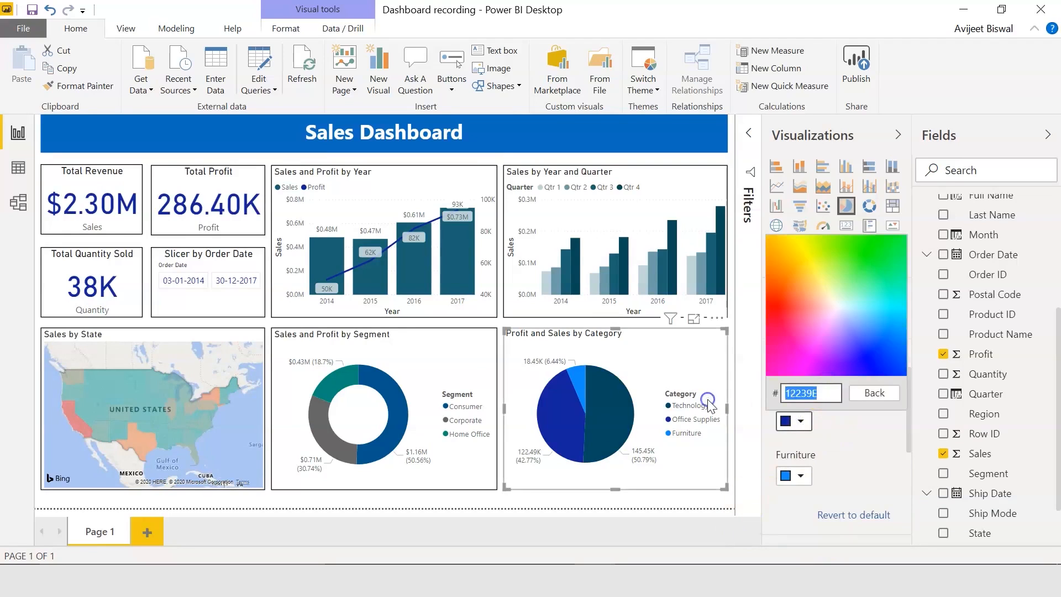
{"action": "type", "text": "0082"}
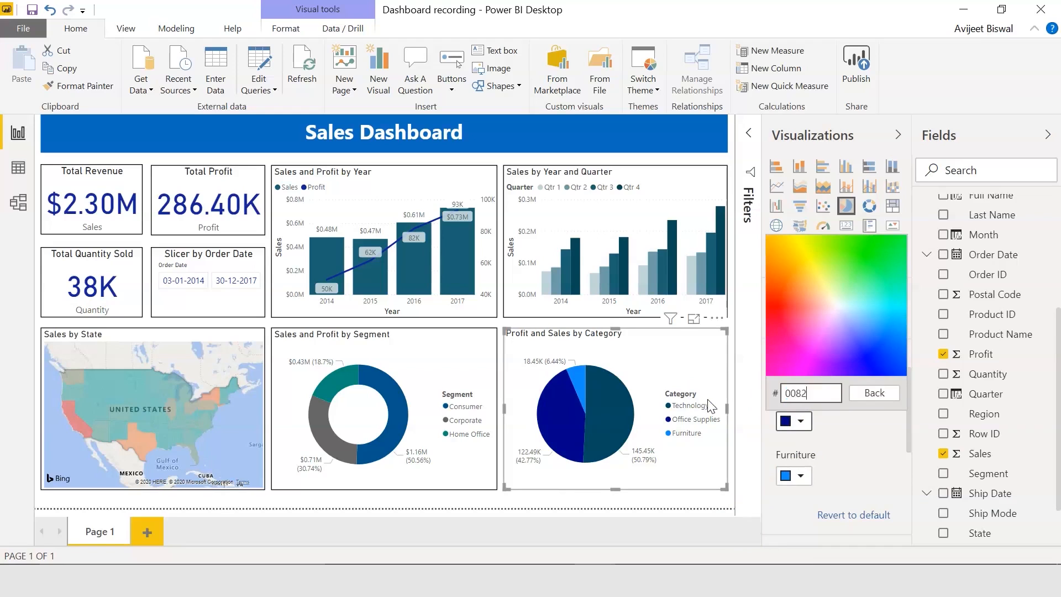
{"action": "type", "text": "8E"}
{"action": "key", "text": "Return"}
Set the pie chart's Furniture data color to the custom color 81B2C9, and turn on the chart's border
{"action": "left_click", "coordinate": [799, 476]}
{"action": "left_click", "coordinate": [825, 430]}
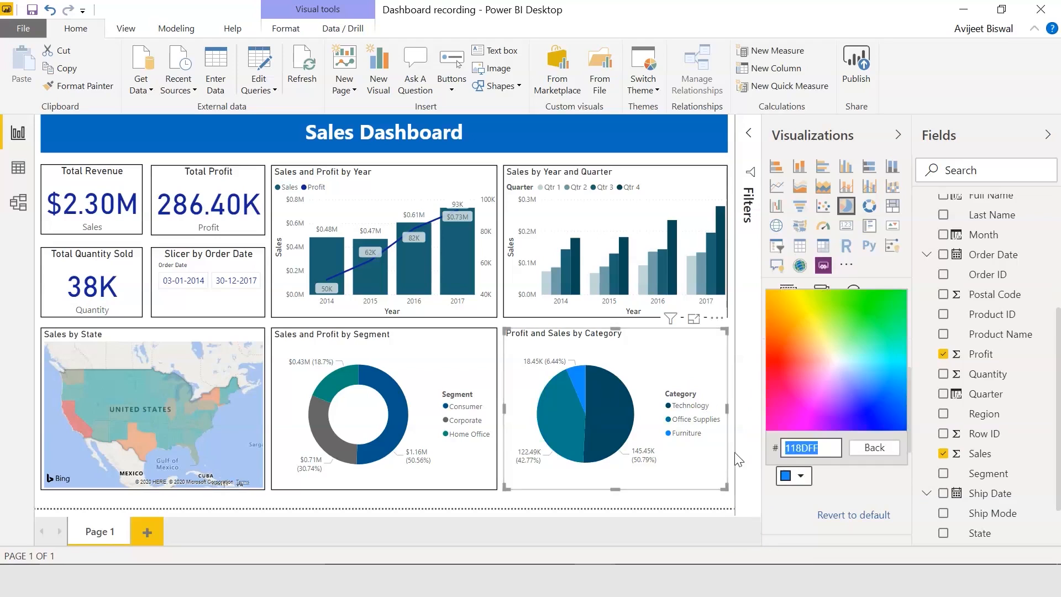
{"action": "type", "text": "81"}
{"action": "type", "text": "B2C9"}
{"action": "key", "text": "Return"}
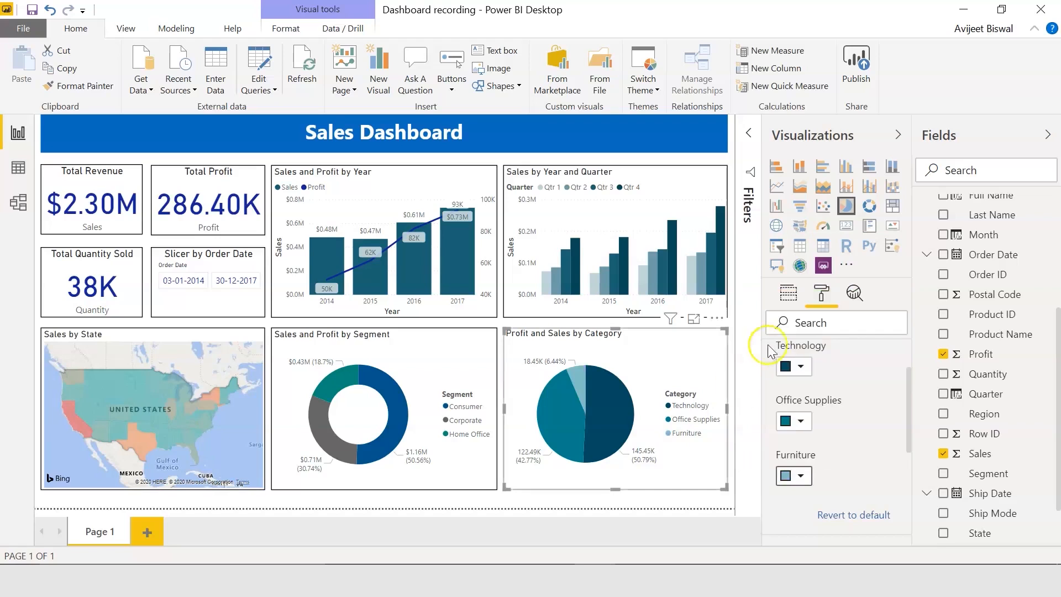
{"action": "left_click_drag", "start_coordinate": [906, 408], "coordinate": [901, 489]}
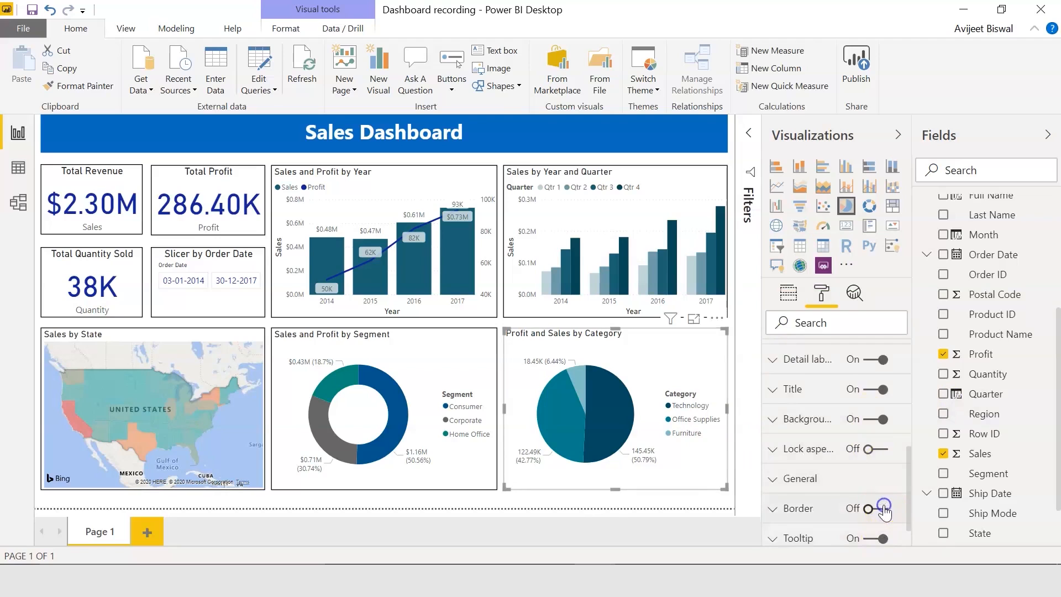
{"action": "left_click", "coordinate": [598, 502]}
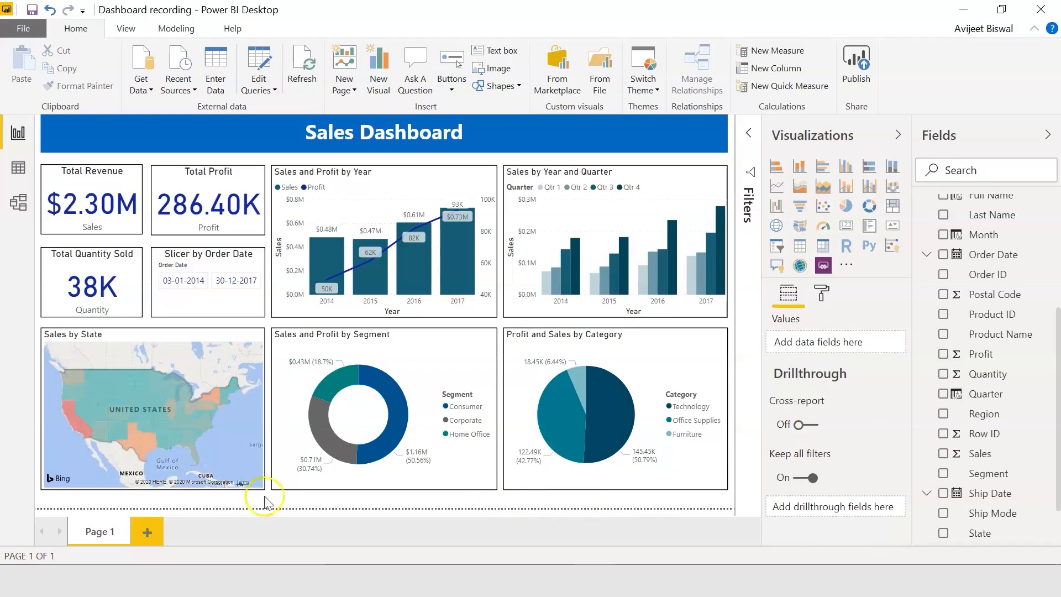
Rename the report page Page 1 as Overall Sales
{"action": "double_click", "coordinate": [108, 532]}
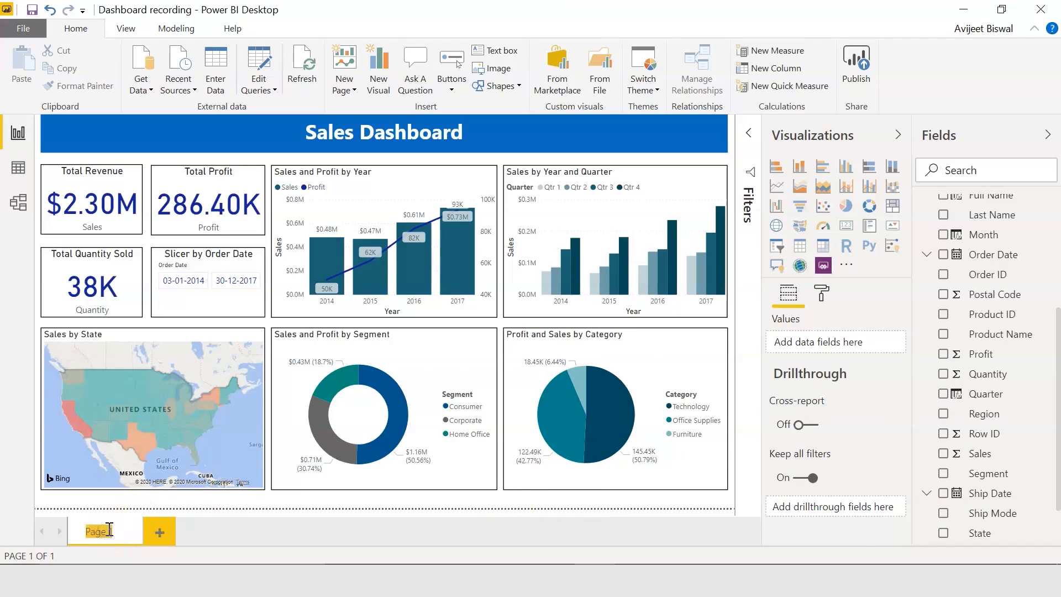
{"action": "type", "text": "O"}
{"action": "type", "text": "verall Sales"}
{"action": "key", "text": "Return"}
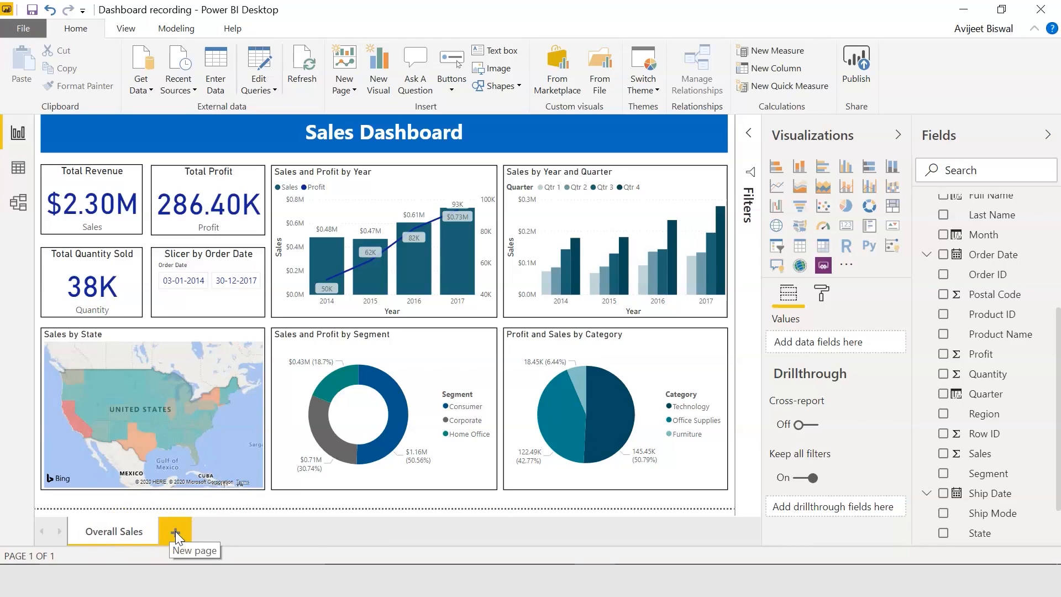
Add a new report page and insert a text box as a narrow banner across the full width of its upper edge
{"action": "left_click", "coordinate": [174, 531]}
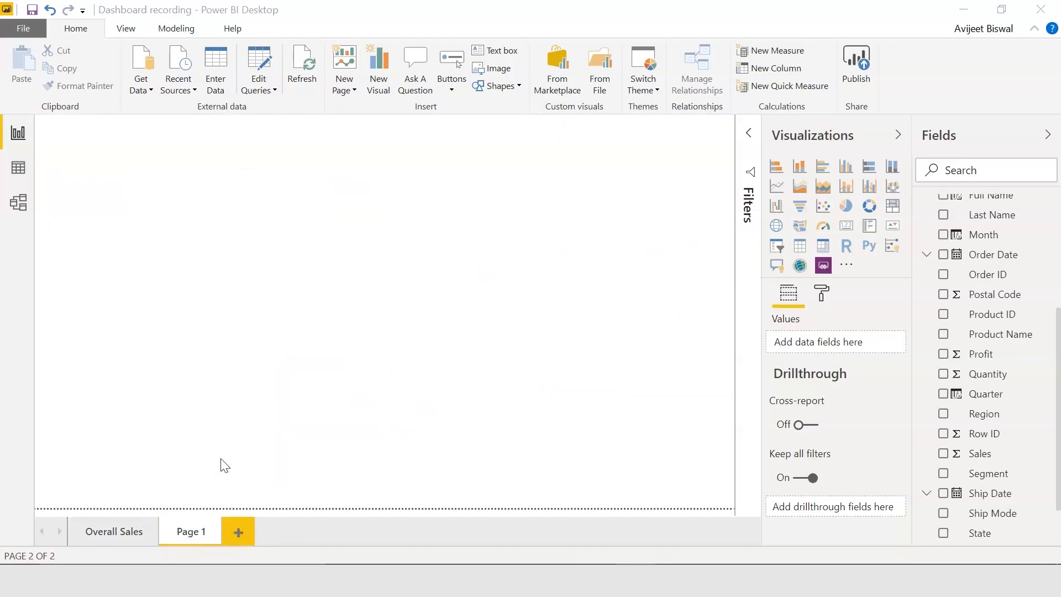
{"action": "left_click", "coordinate": [183, 249]}
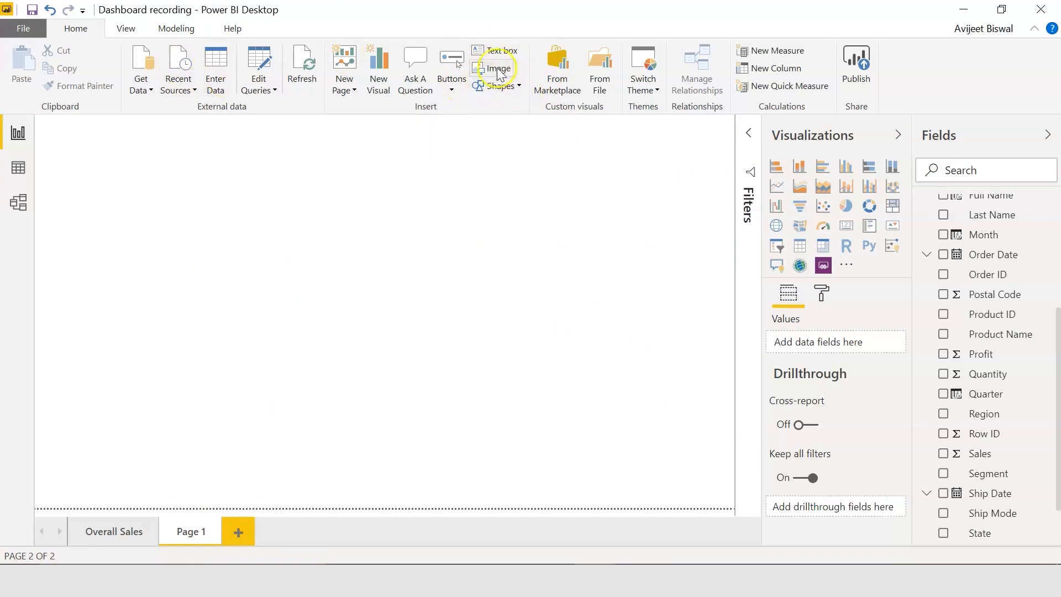
{"action": "left_click", "coordinate": [500, 51]}
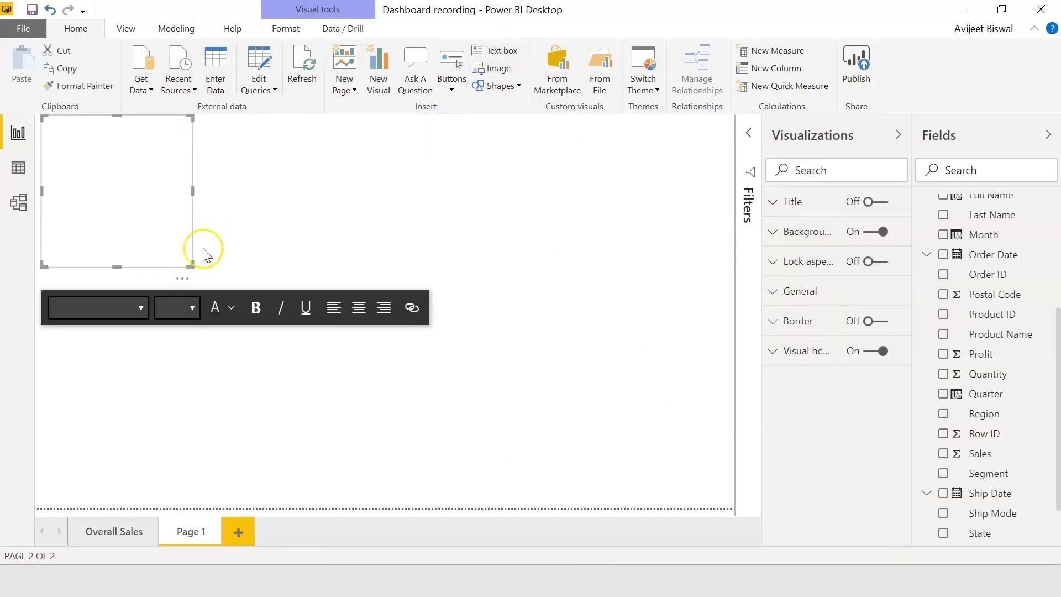
{"action": "left_click_drag", "start_coordinate": [667, 165], "coordinate": [728, 157]}
{"action": "left_click_drag", "start_coordinate": [393, 267], "coordinate": [395, 153]}
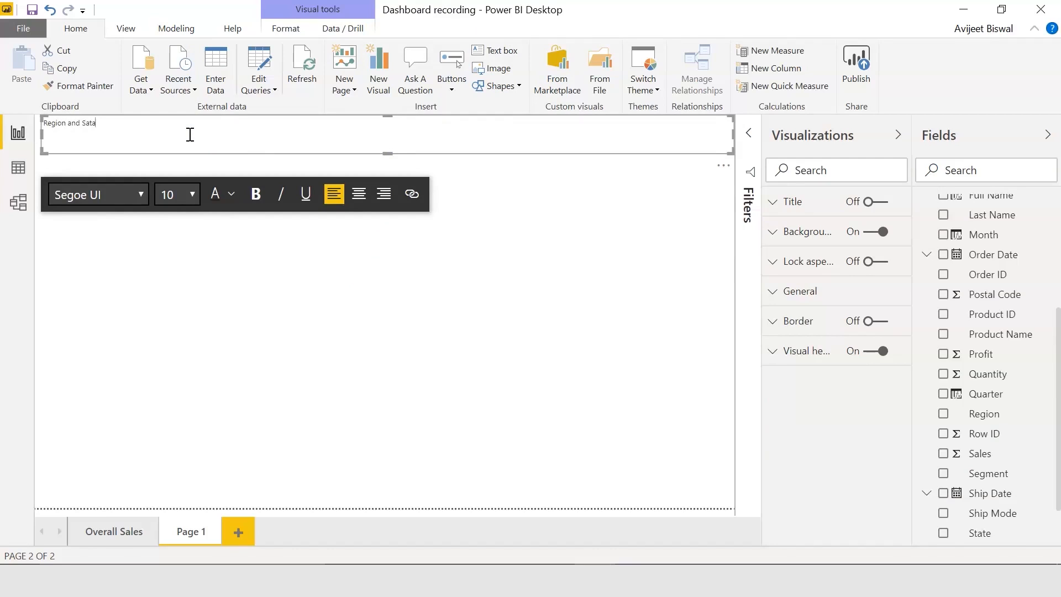
Enter the title Region and State Level Analysis in the text box and make it bold, size 28 and centered
{"action": "left_click", "coordinate": [190, 136]}
{"action": "type", "text": "ate Level Analysis"}
{"action": "triple_click", "coordinate": [151, 123]}
{"action": "left_click", "coordinate": [252, 194]}
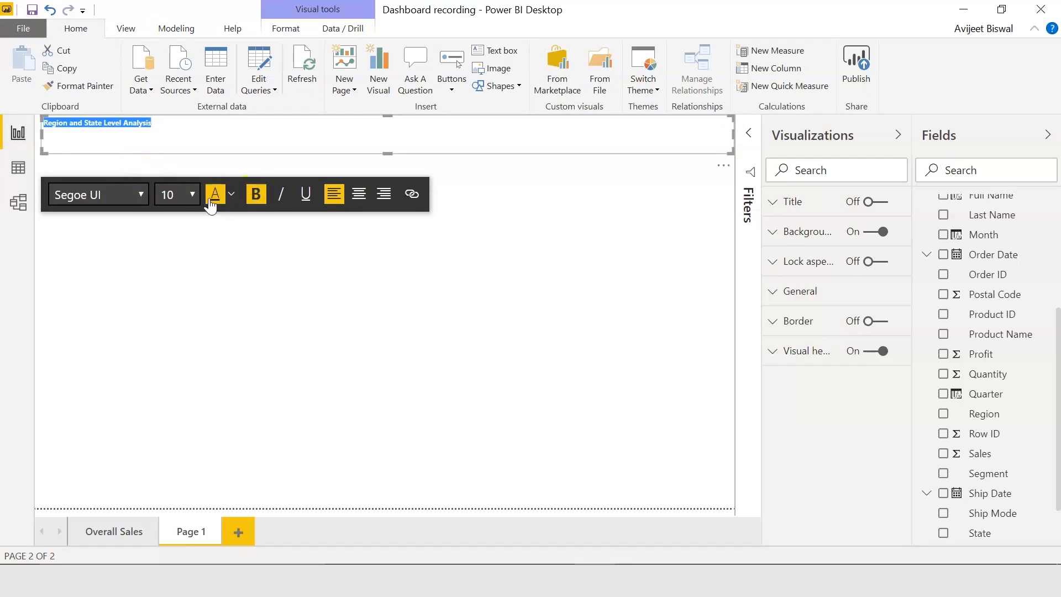
{"action": "left_click", "coordinate": [194, 194]}
{"action": "left_click_drag", "start_coordinate": [194, 309], "coordinate": [193, 374]}
{"action": "left_click", "coordinate": [173, 387]}
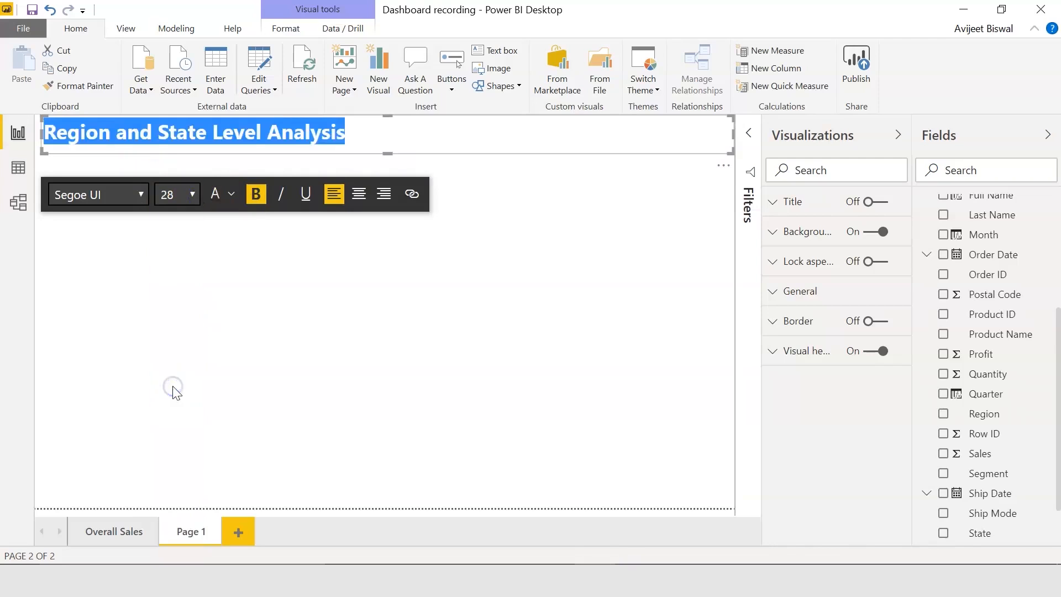
{"action": "left_click", "coordinate": [359, 194]}
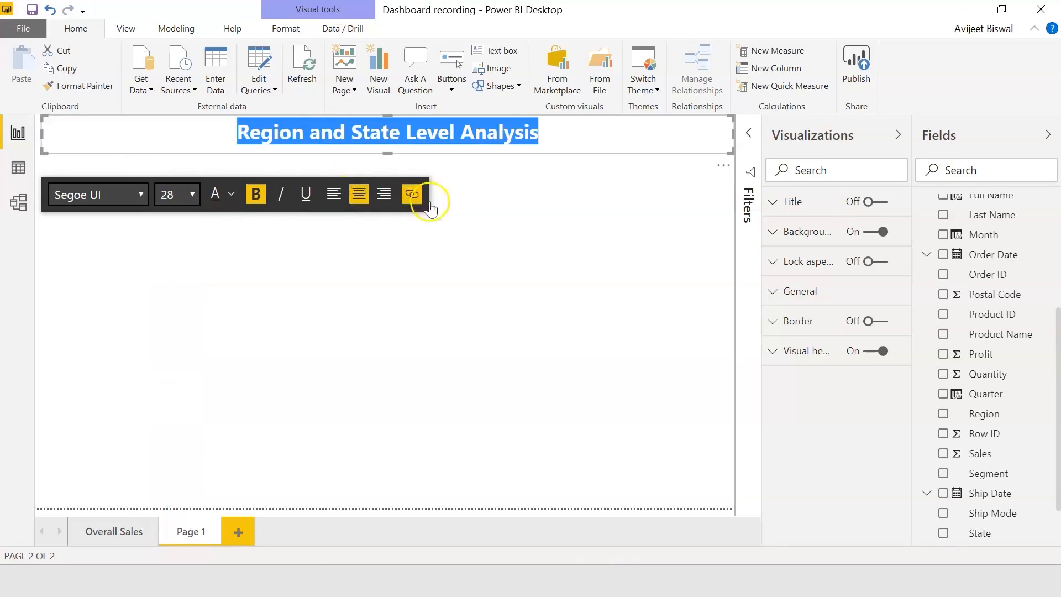
{"action": "left_click", "coordinate": [493, 157]}
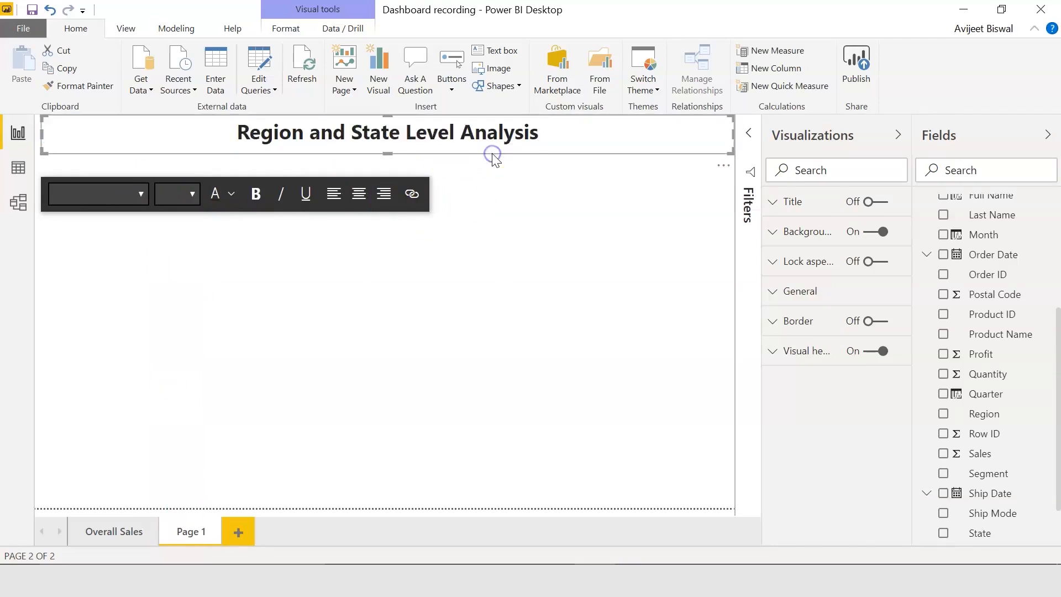
Set the font color of the Region and State Level Analysis title to white
{"action": "left_click", "coordinate": [338, 134]}
{"action": "triple_click", "coordinate": [338, 135]}
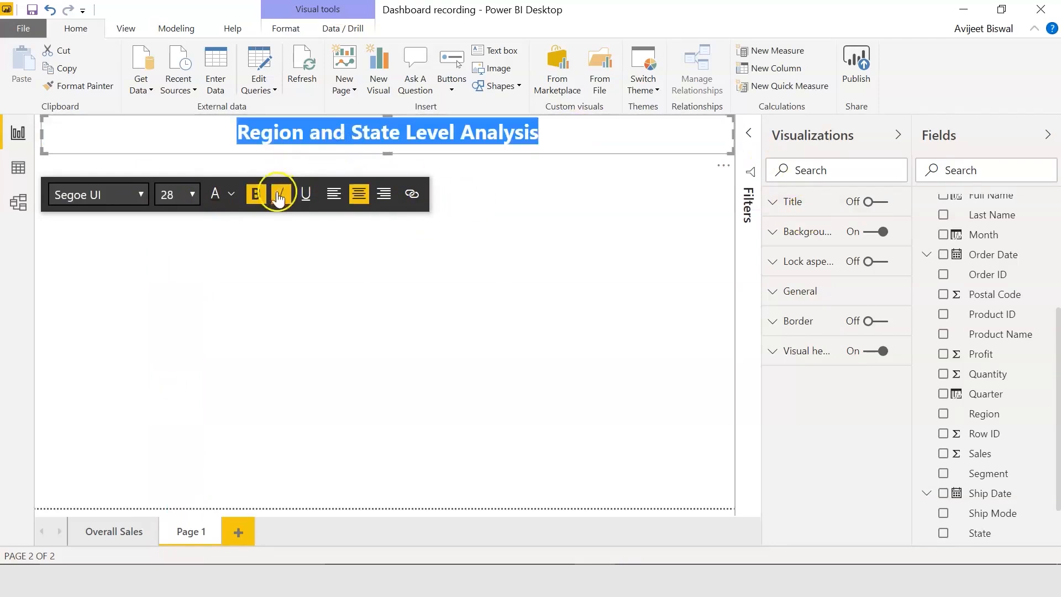
{"action": "left_click", "coordinate": [232, 193]}
{"action": "left_click", "coordinate": [234, 232]}
{"action": "key", "text": "Delete"}
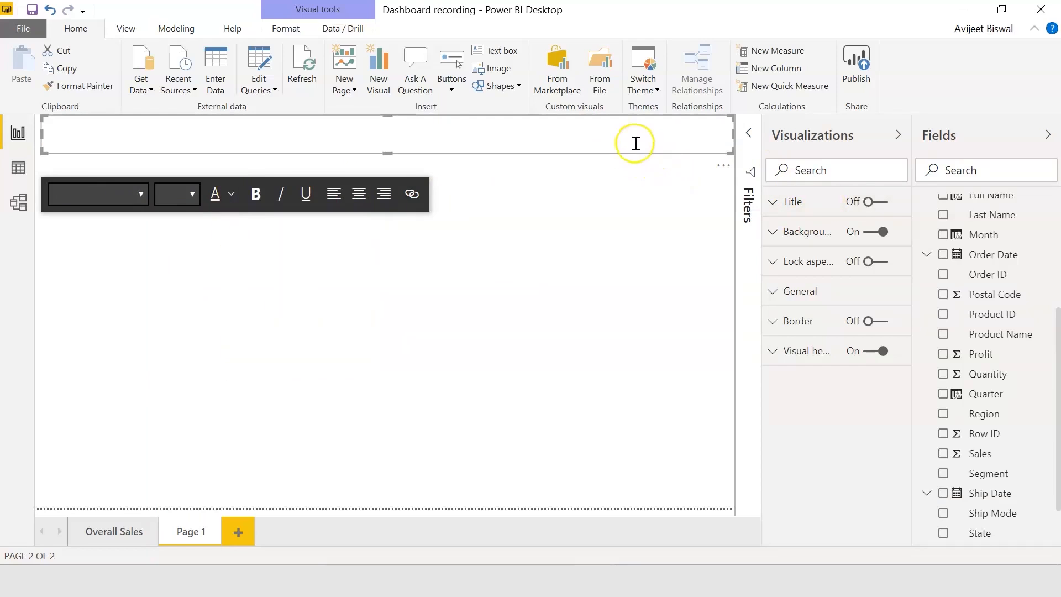
Set the title text box's background to the blue theme color 1, 25% darker, and deselect the text box
{"action": "left_click", "coordinate": [816, 232]}
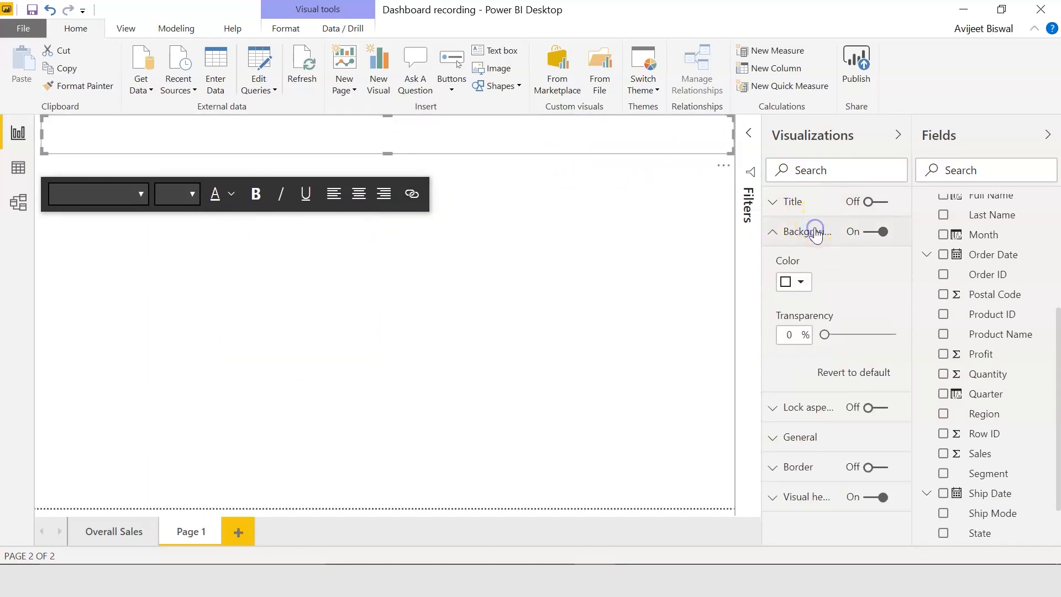
{"action": "left_click", "coordinate": [802, 282]}
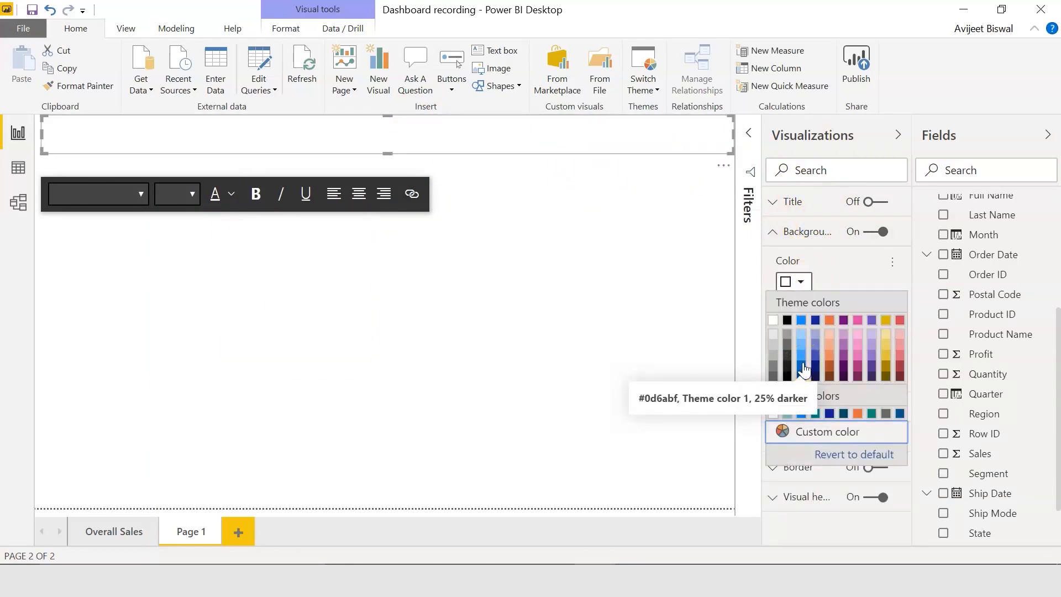
{"action": "left_click", "coordinate": [803, 366]}
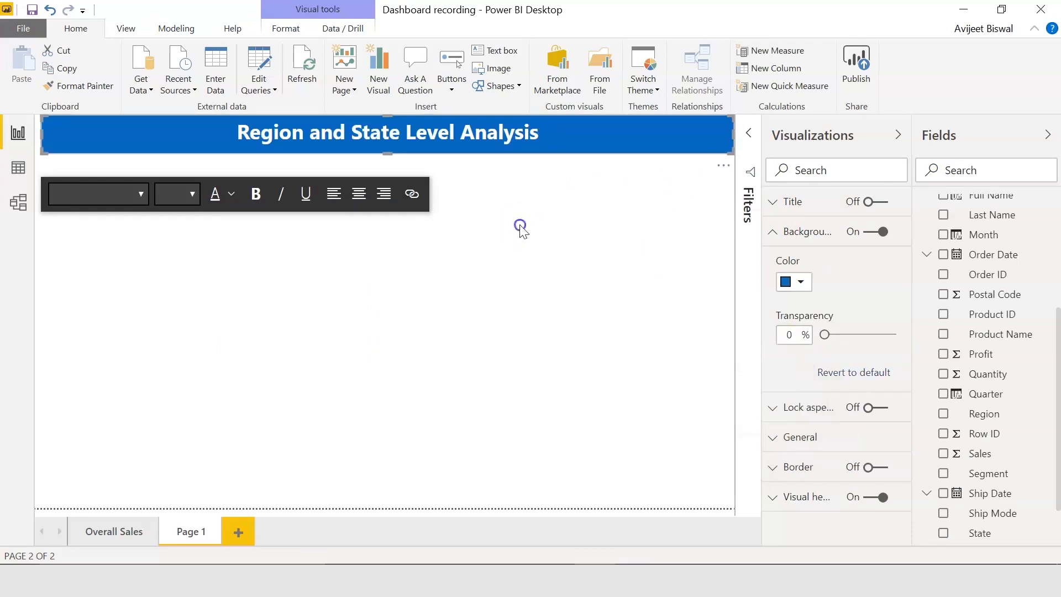
{"action": "left_click", "coordinate": [520, 227]}
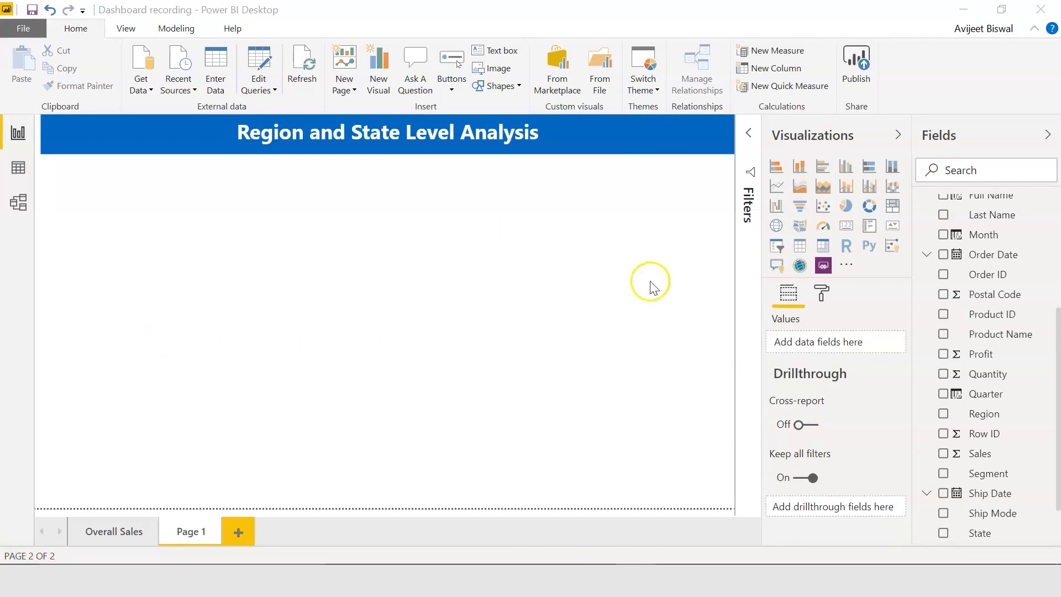
Add a small slicer beneath the left end of the title banner with Region as its field
{"action": "left_click", "coordinate": [778, 250]}
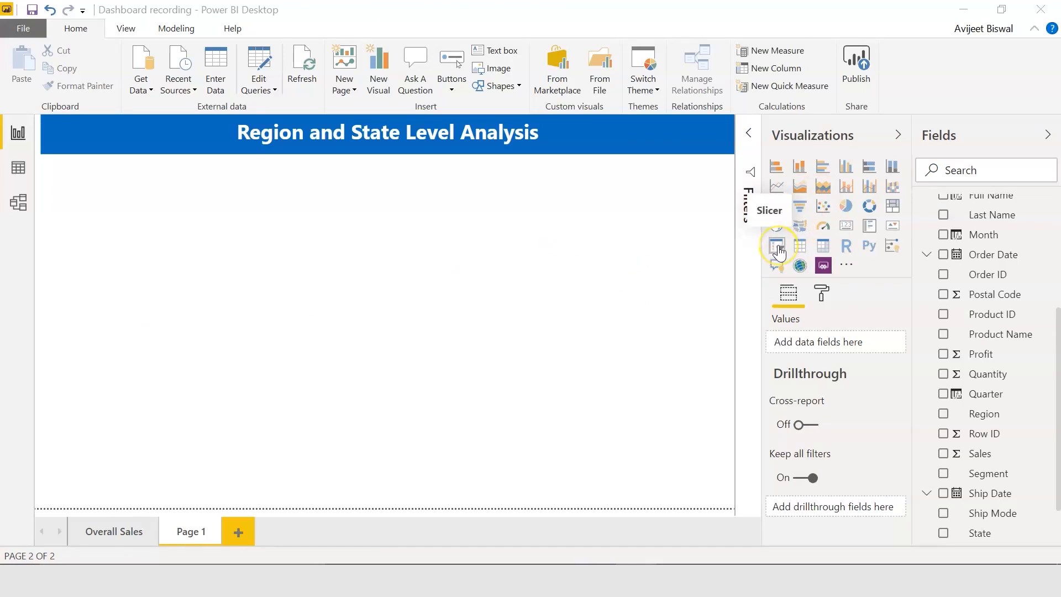
{"action": "left_click", "coordinate": [777, 250]}
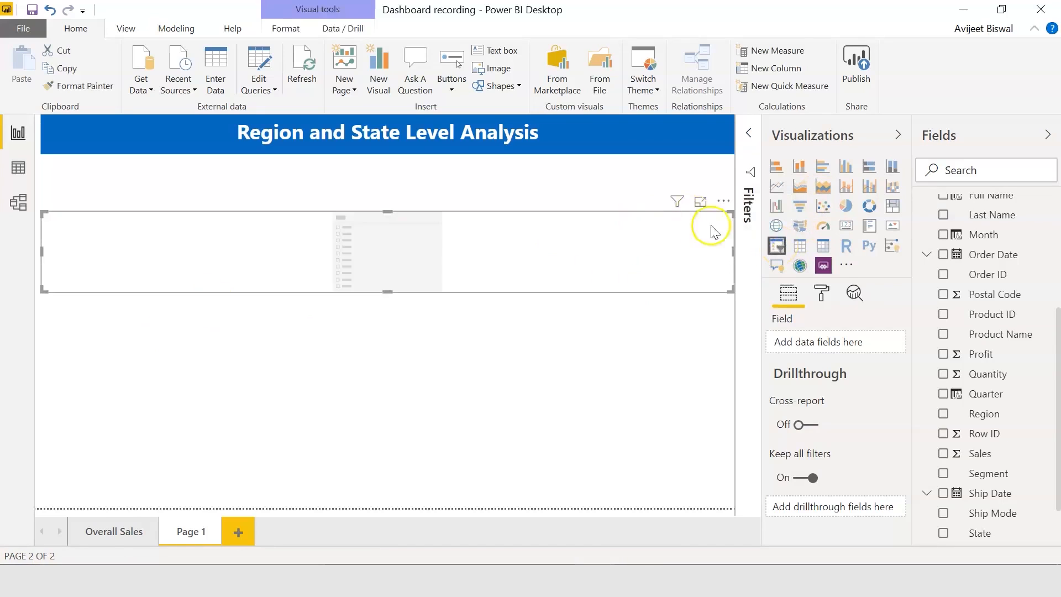
{"action": "left_click_drag", "start_coordinate": [731, 250], "coordinate": [146, 208]}
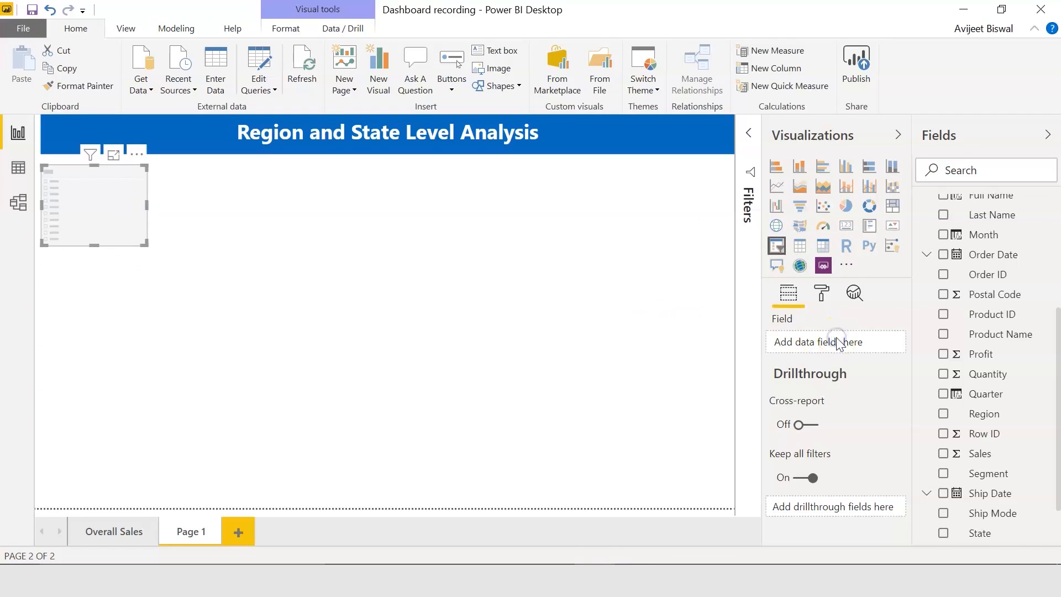
{"action": "scroll", "coordinate": [995, 387], "scroll_direction": "down", "scroll_amount": 3}
{"action": "left_click_drag", "start_coordinate": [1009, 358], "coordinate": [851, 343]}
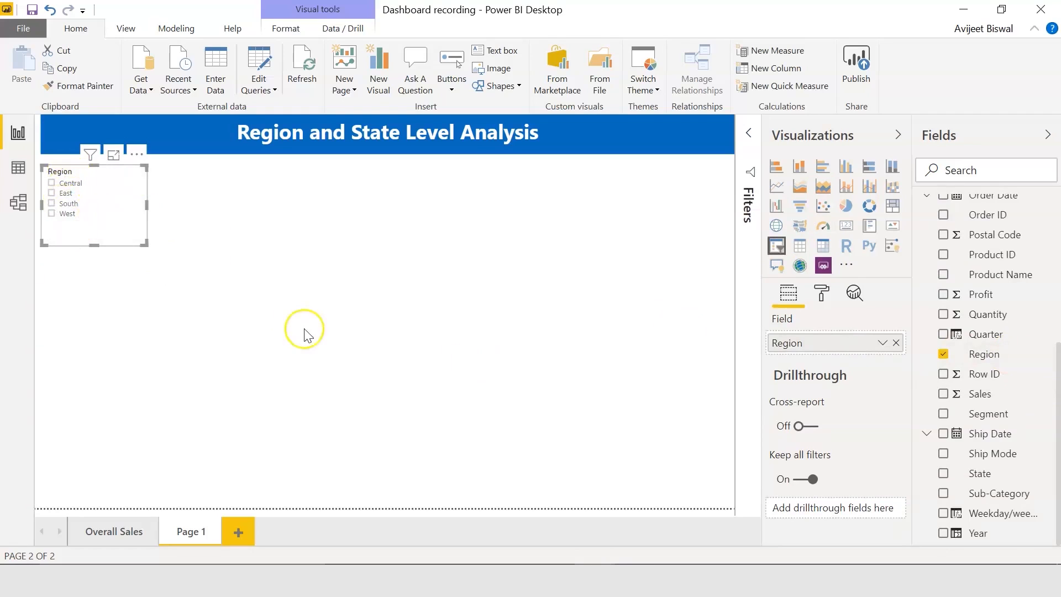
Set the Region slicer header's font color to white and its background to dark blue
{"action": "left_click", "coordinate": [822, 294]}
{"action": "scroll", "coordinate": [911, 390], "scroll_direction": "down", "scroll_amount": 1}
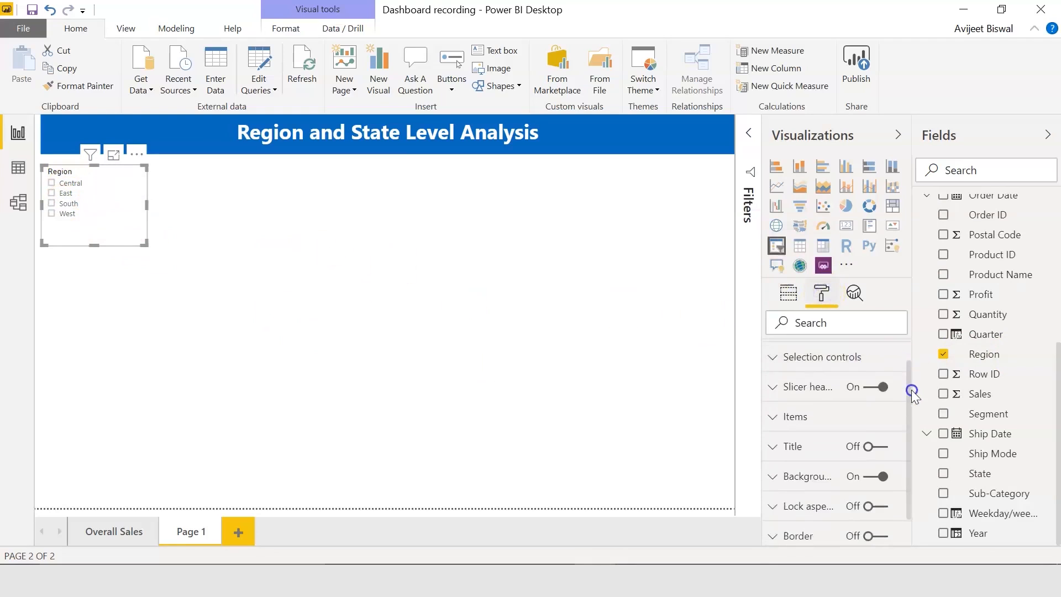
{"action": "left_click", "coordinate": [822, 396]}
{"action": "left_click", "coordinate": [804, 440]}
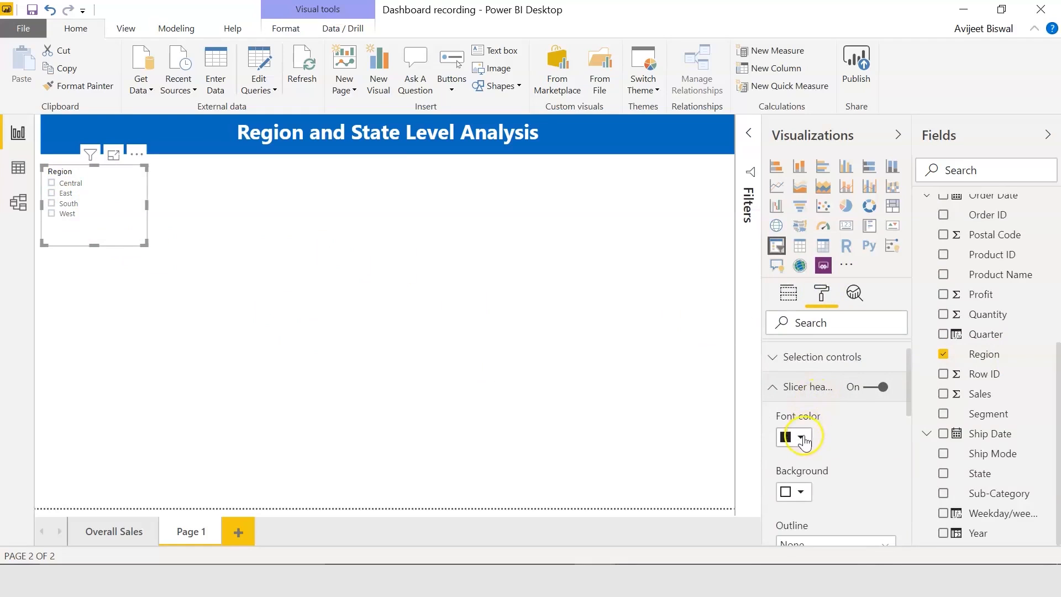
{"action": "left_click", "coordinate": [773, 475]}
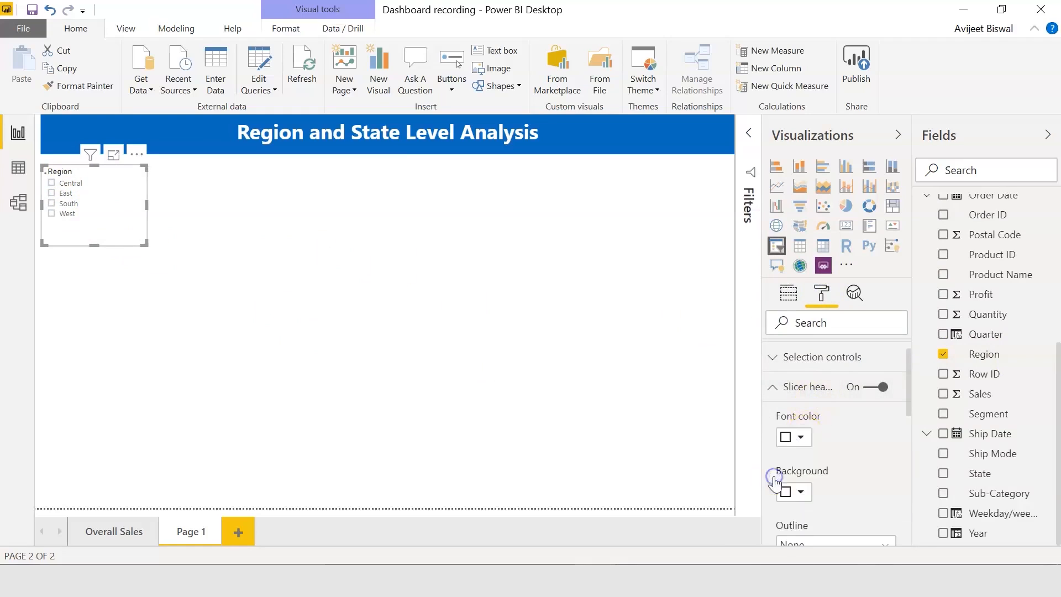
{"action": "left_click_drag", "start_coordinate": [907, 393], "coordinate": [907, 429]}
{"action": "left_click", "coordinate": [802, 400]}
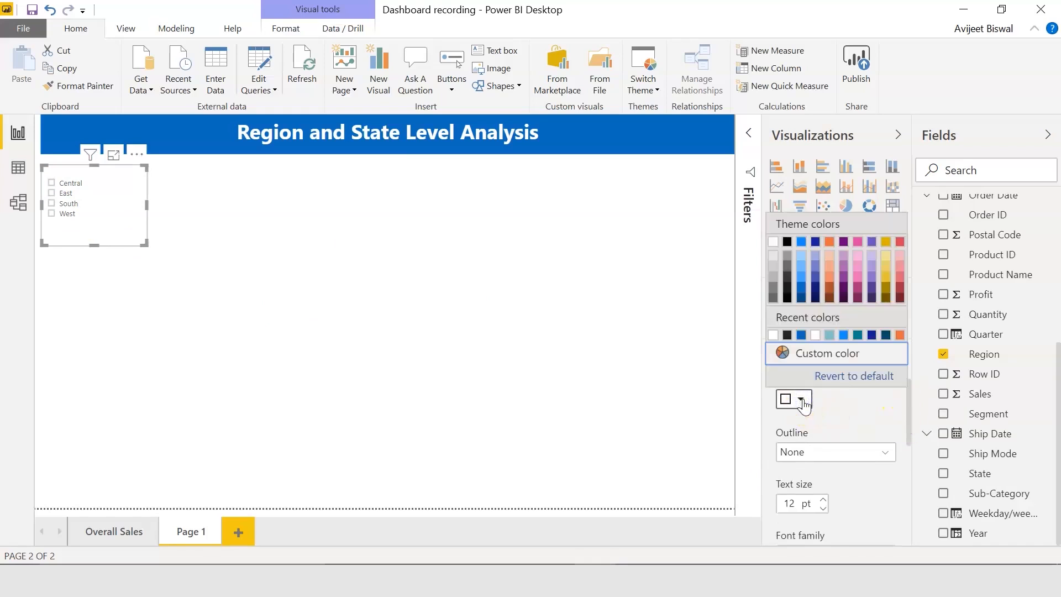
{"action": "left_click", "coordinate": [801, 296]}
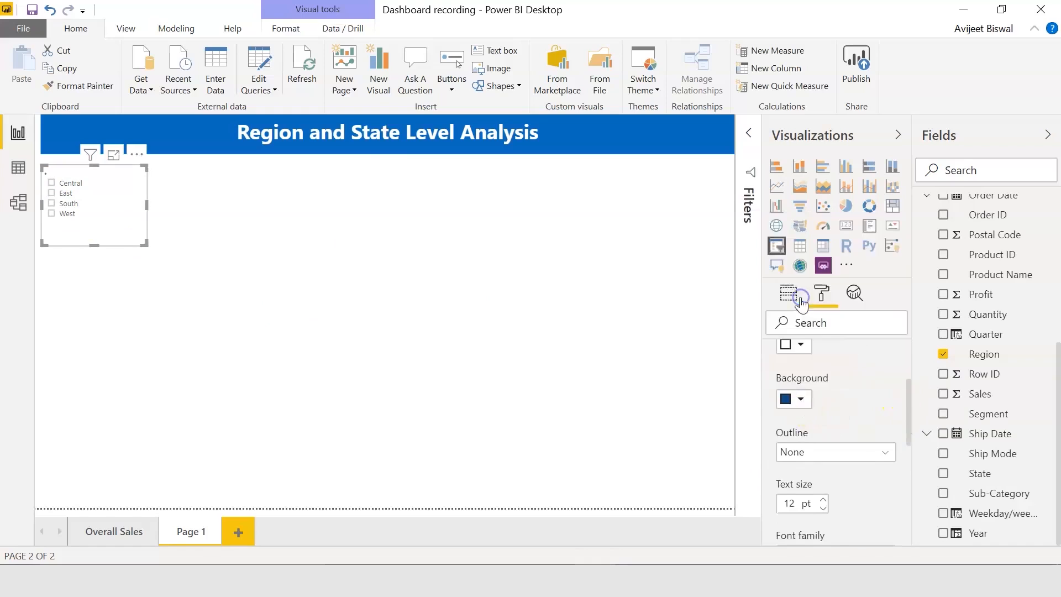
Set the Region slicer header's text size to 15 pt and its font family to Calibri
{"action": "left_click_drag", "start_coordinate": [910, 403], "coordinate": [909, 436]}
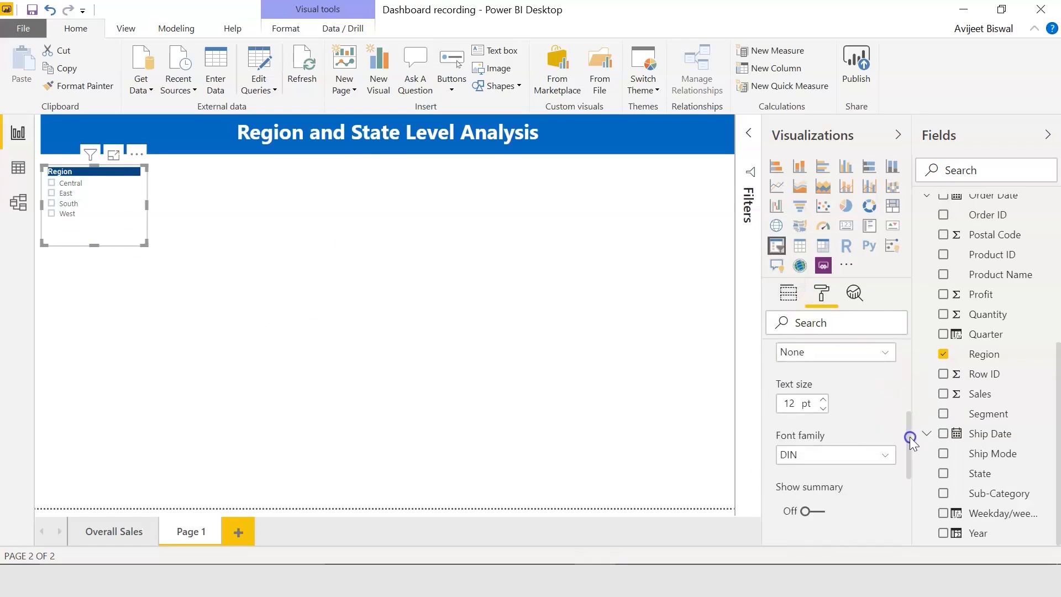
{"action": "left_click", "coordinate": [822, 398]}
{"action": "left_click", "coordinate": [822, 399]}
{"action": "left_click", "coordinate": [822, 399]}
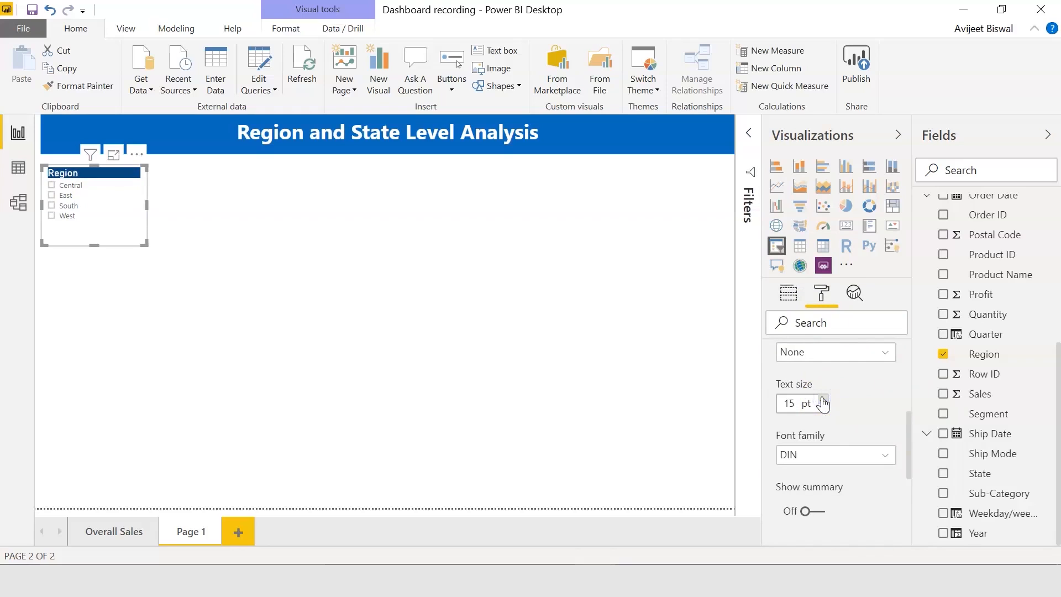
{"action": "left_click_drag", "start_coordinate": [909, 446], "coordinate": [909, 456]}
{"action": "left_click", "coordinate": [886, 425]}
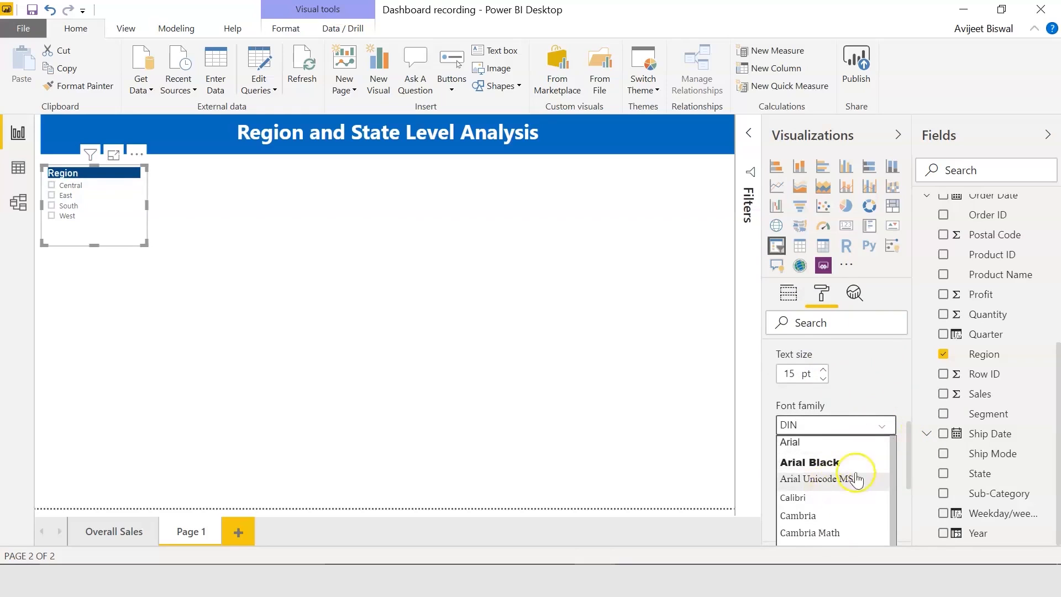
{"action": "left_click", "coordinate": [830, 499]}
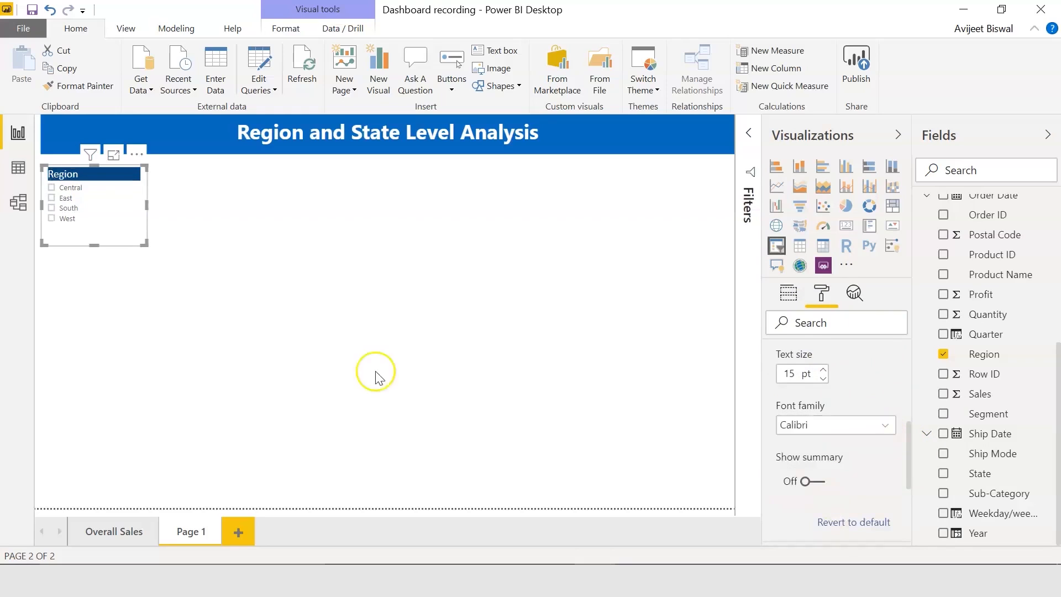
Set the text size of the Region slicer's items to 15 pt
{"action": "left_click_drag", "start_coordinate": [911, 472], "coordinate": [910, 525]}
{"action": "left_click", "coordinate": [826, 376]}
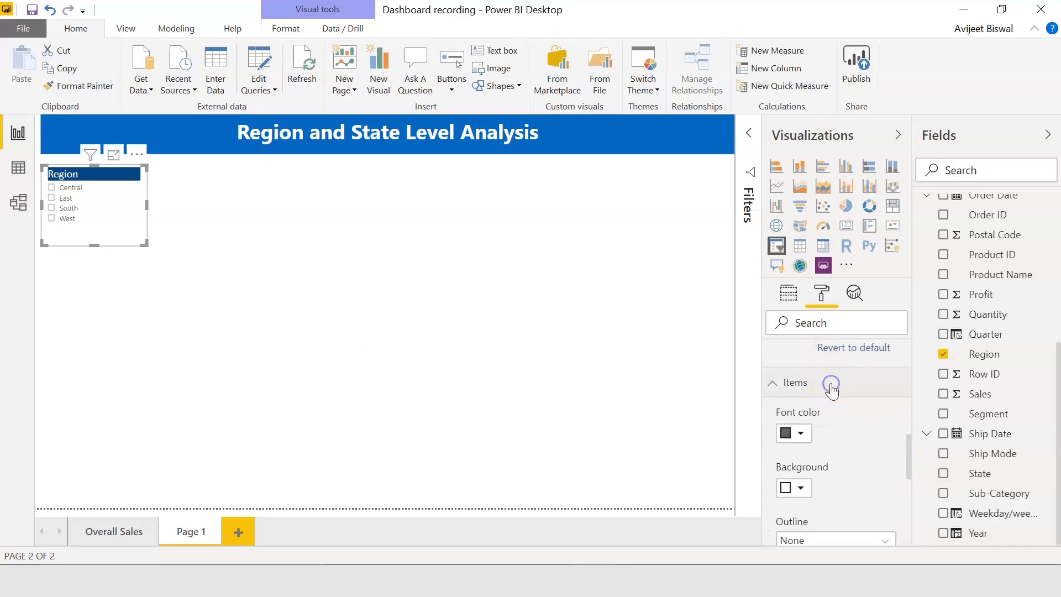
{"action": "left_click_drag", "start_coordinate": [910, 456], "coordinate": [909, 489]}
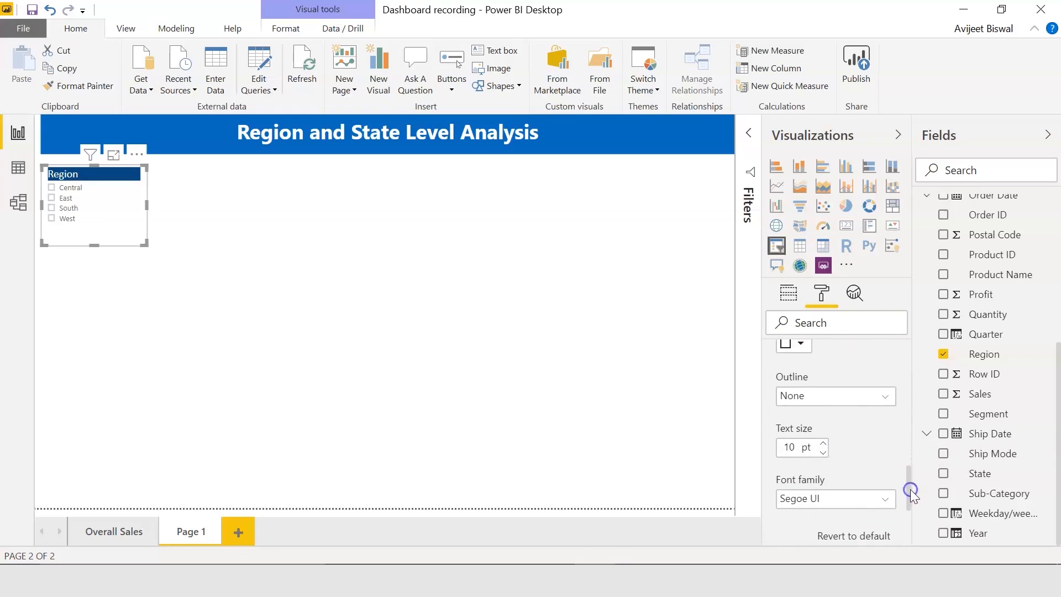
{"action": "left_click", "coordinate": [825, 444]}
{"action": "left_click", "coordinate": [825, 443]}
{"action": "left_click", "coordinate": [825, 443]}
{"action": "left_click", "coordinate": [825, 443]}
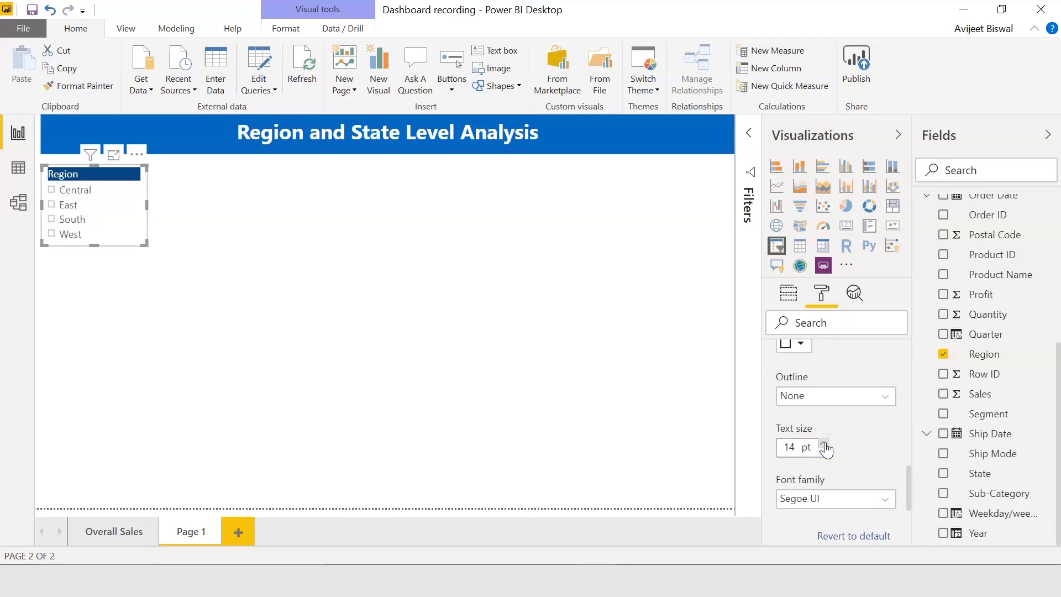
{"action": "left_click", "coordinate": [825, 443]}
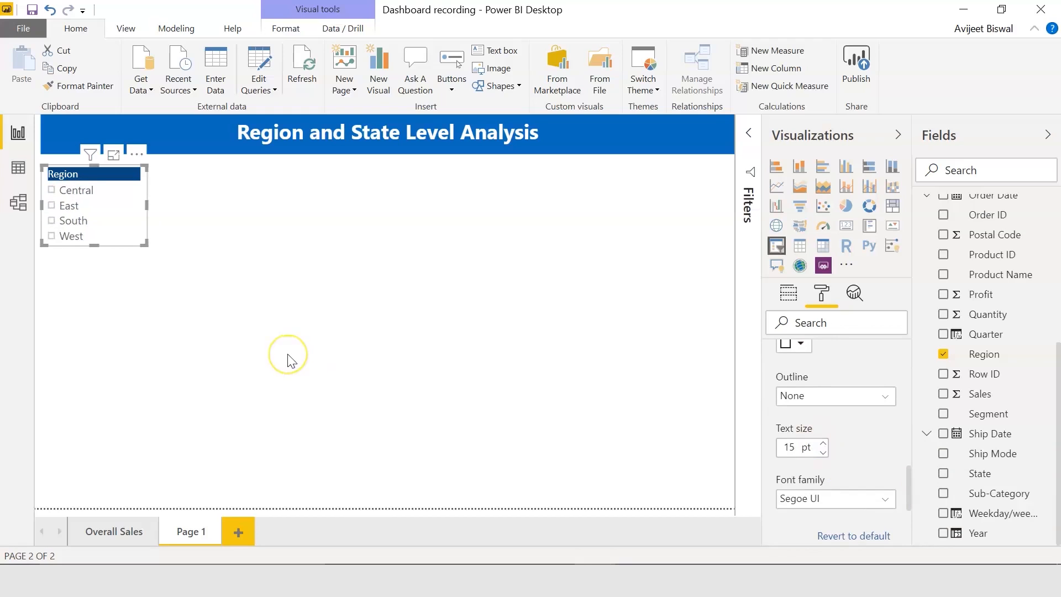
Turn on the border around the Region slicer and deselect it
{"action": "left_click_drag", "start_coordinate": [909, 480], "coordinate": [906, 525]}
{"action": "left_click", "coordinate": [883, 501]}
{"action": "left_click", "coordinate": [418, 351]}
{"action": "left_click", "coordinate": [208, 293]}
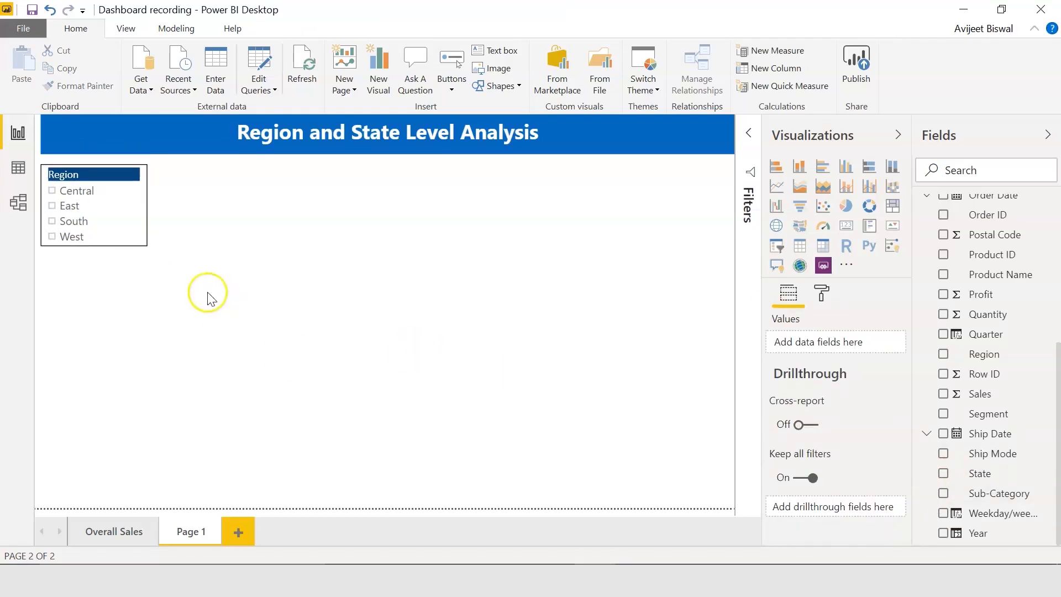
Duplicate the Region slicer and place the copy directly beneath the original, leaving no region selected
{"action": "left_click", "coordinate": [137, 243]}
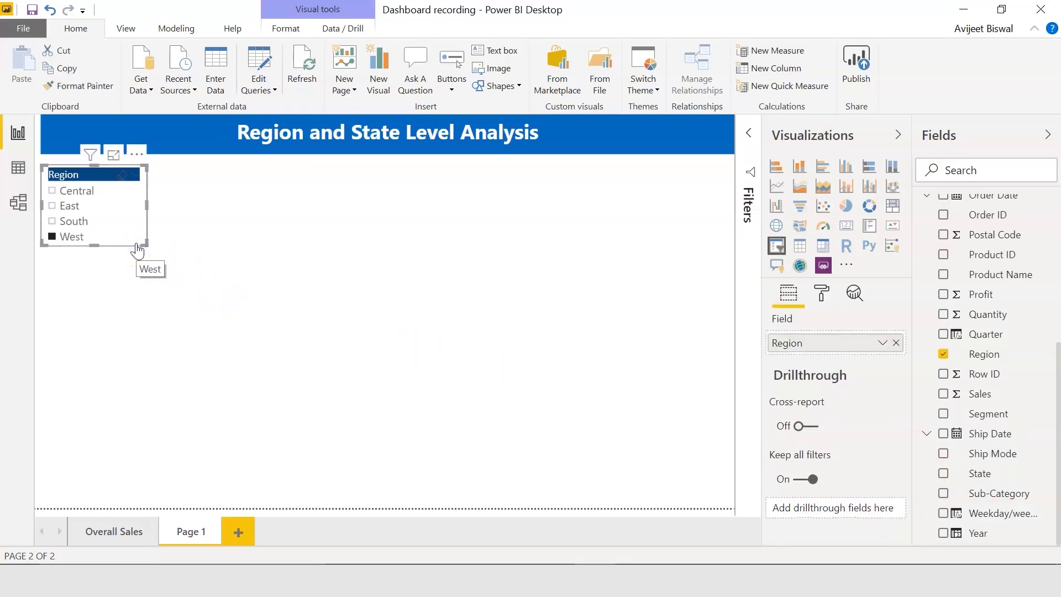
{"action": "left_click", "coordinate": [53, 236]}
{"action": "key", "text": "ctrl+c"}
{"action": "key", "text": "ctrl+v"}
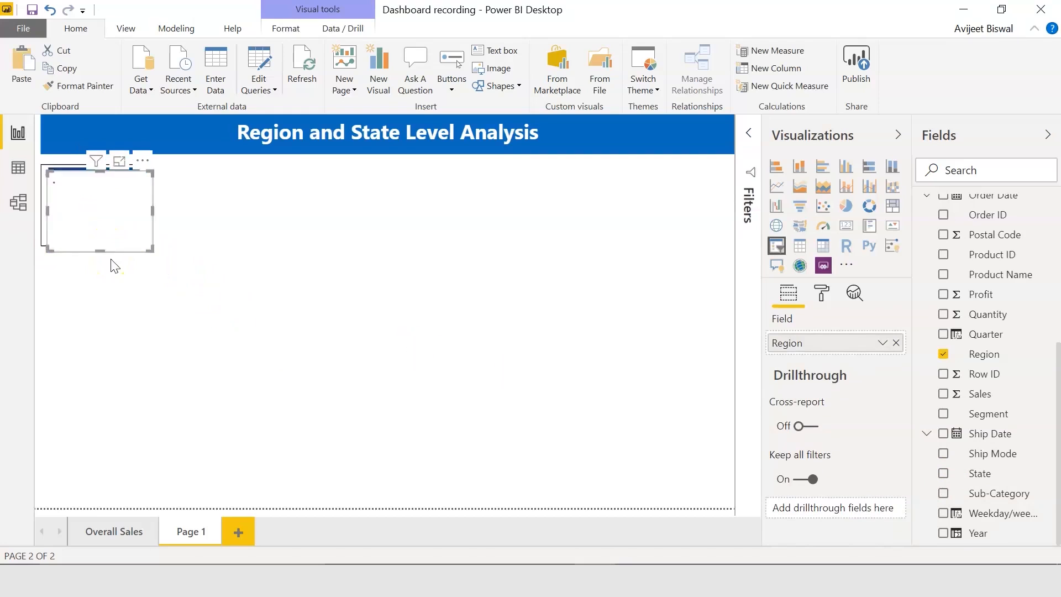
{"action": "left_click_drag", "start_coordinate": [148, 191], "coordinate": [146, 278]}
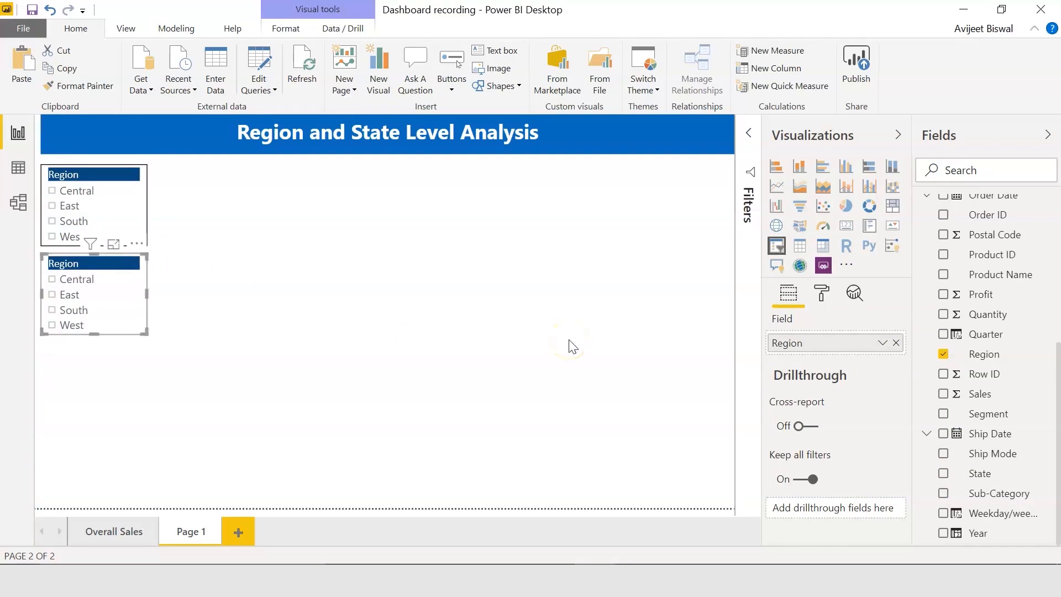
Replace the Region field in the duplicated slicer with State and deselect the slicer
{"action": "left_click", "coordinate": [896, 344]}
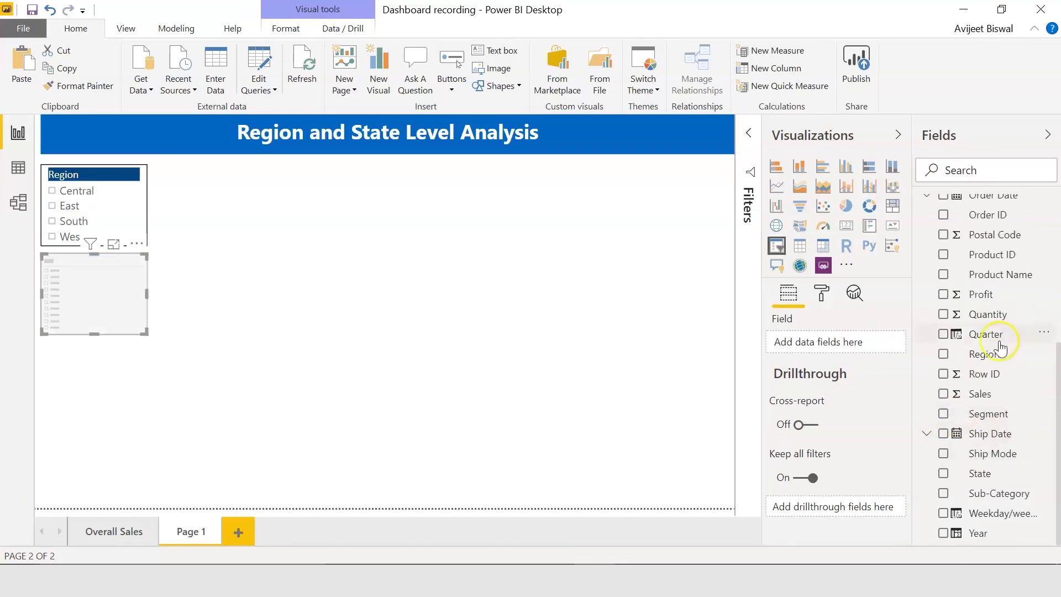
{"action": "left_click_drag", "start_coordinate": [990, 473], "coordinate": [842, 344]}
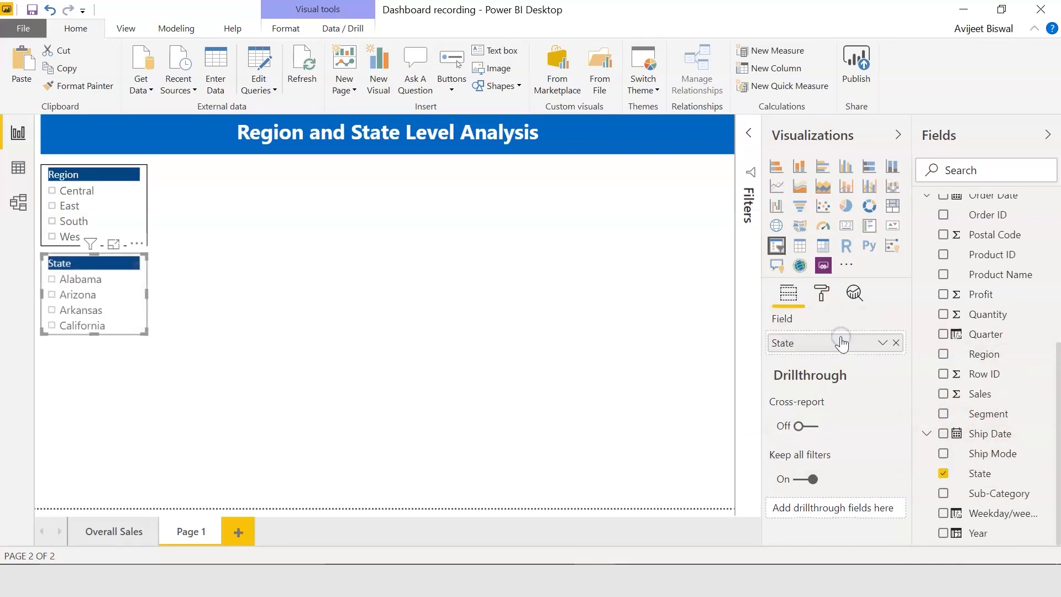
{"action": "left_click", "coordinate": [207, 307]}
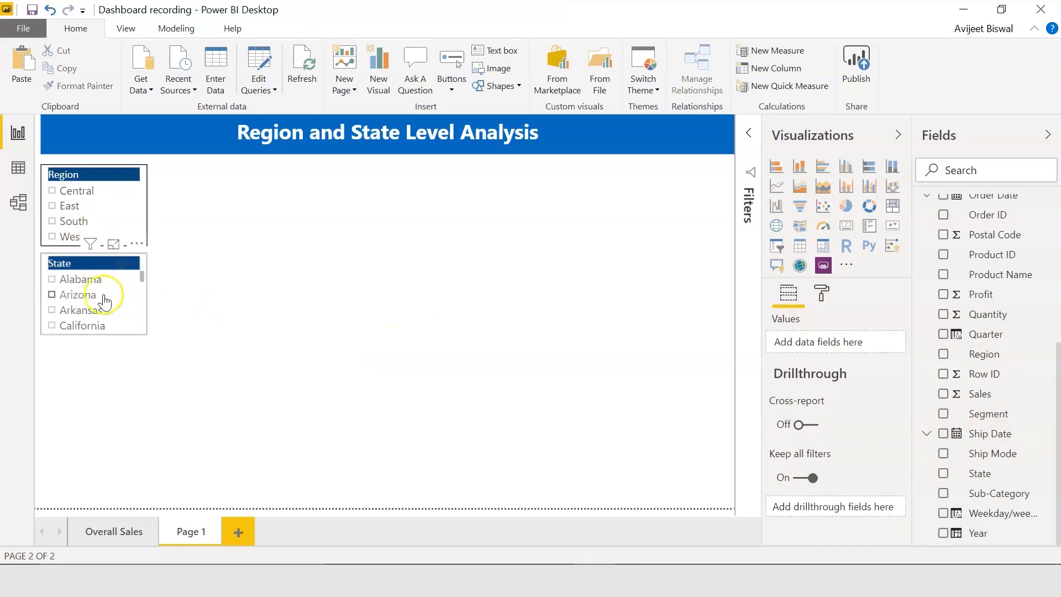
Duplicate the State slicer and place the copy beside the Region and State slicers, vertically between them
{"action": "left_click", "coordinate": [147, 286]}
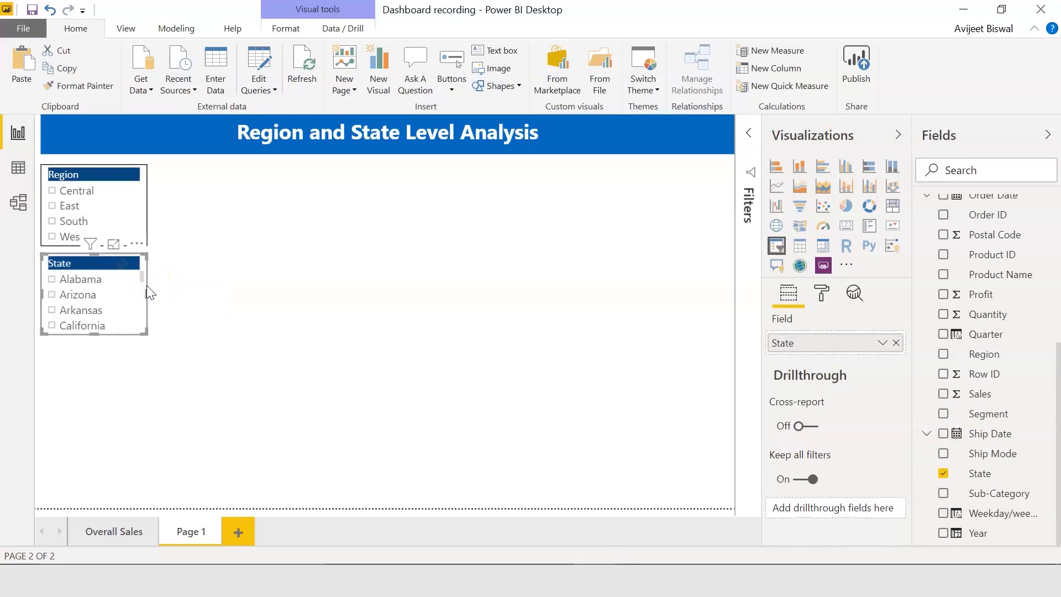
{"action": "left_click_drag", "start_coordinate": [147, 285], "coordinate": [153, 291]}
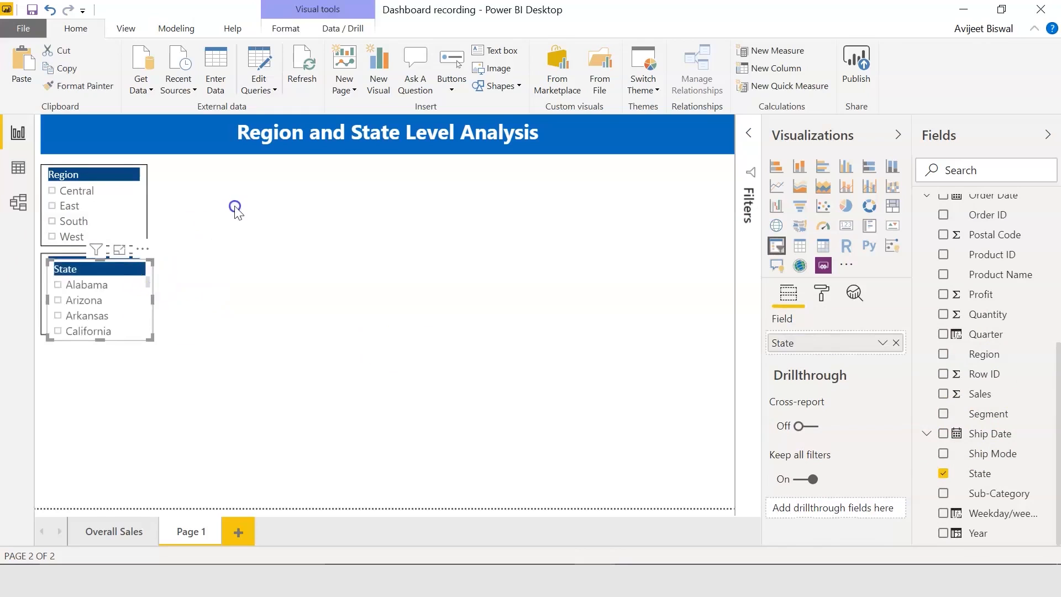
{"action": "left_click", "coordinate": [182, 271]}
{"action": "left_click_drag", "start_coordinate": [152, 280], "coordinate": [261, 231]}
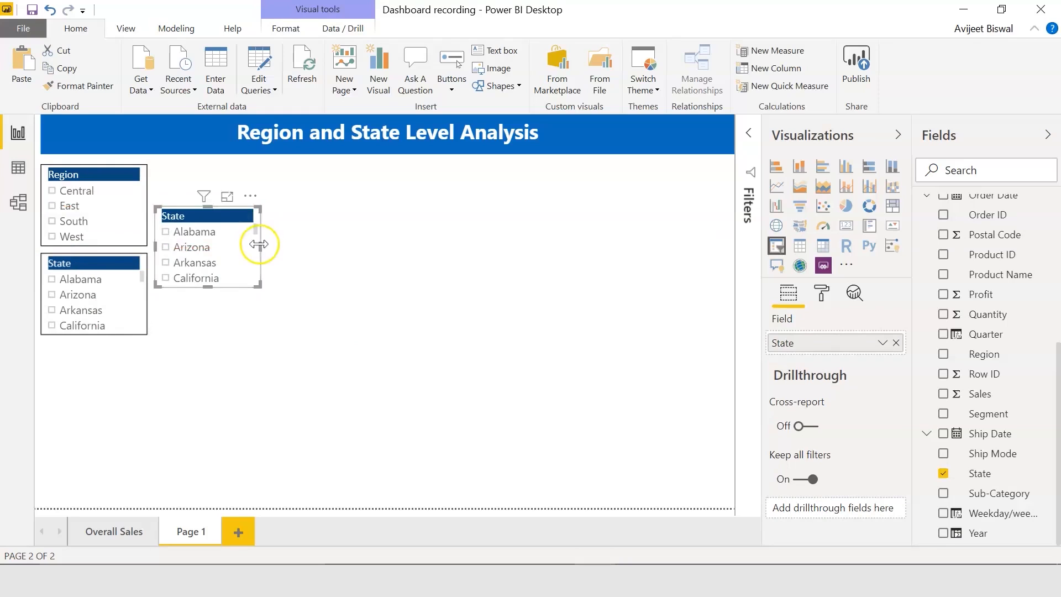
Replace the State field in the newest slicer copy with Year, narrow the slicer slightly and deselect it
{"action": "left_click", "coordinate": [895, 343]}
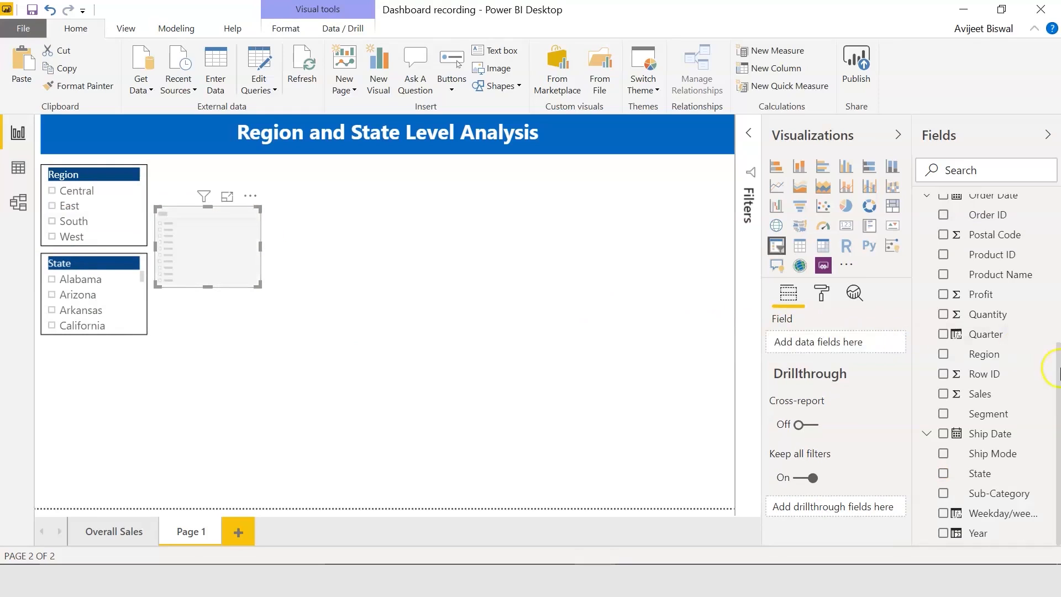
{"action": "left_click_drag", "start_coordinate": [981, 533], "coordinate": [834, 346]}
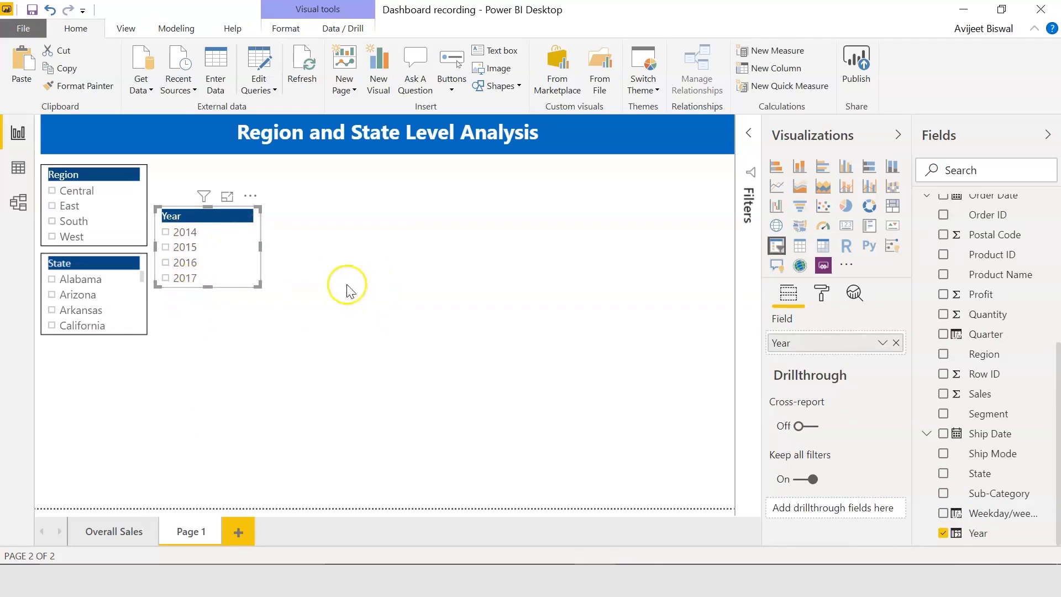
{"action": "left_click", "coordinate": [185, 430]}
{"action": "left_click", "coordinate": [184, 425]}
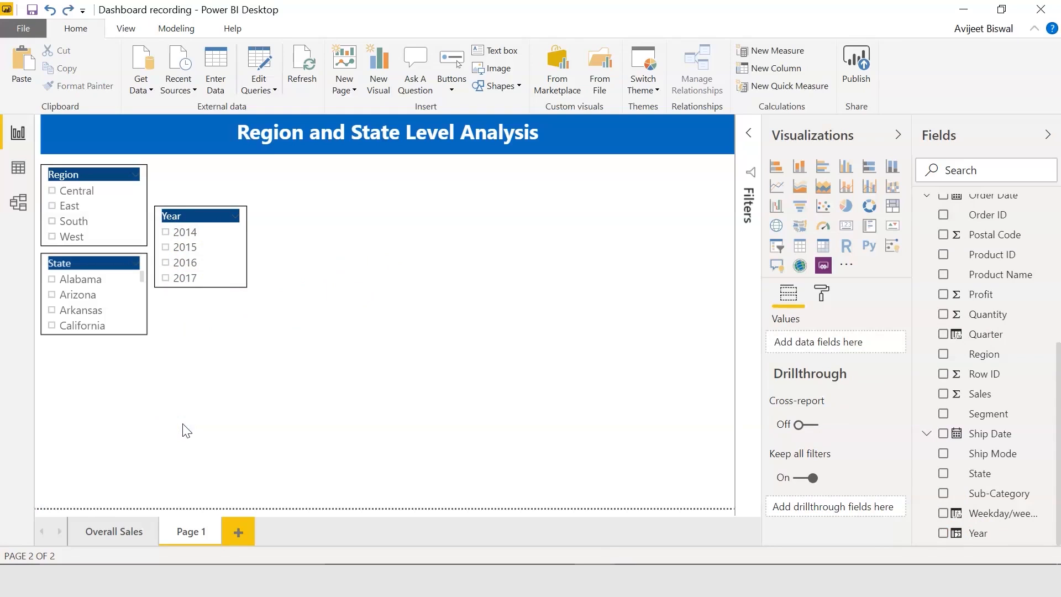
Enable the search box in the State slicer
{"action": "left_click", "coordinate": [147, 317]}
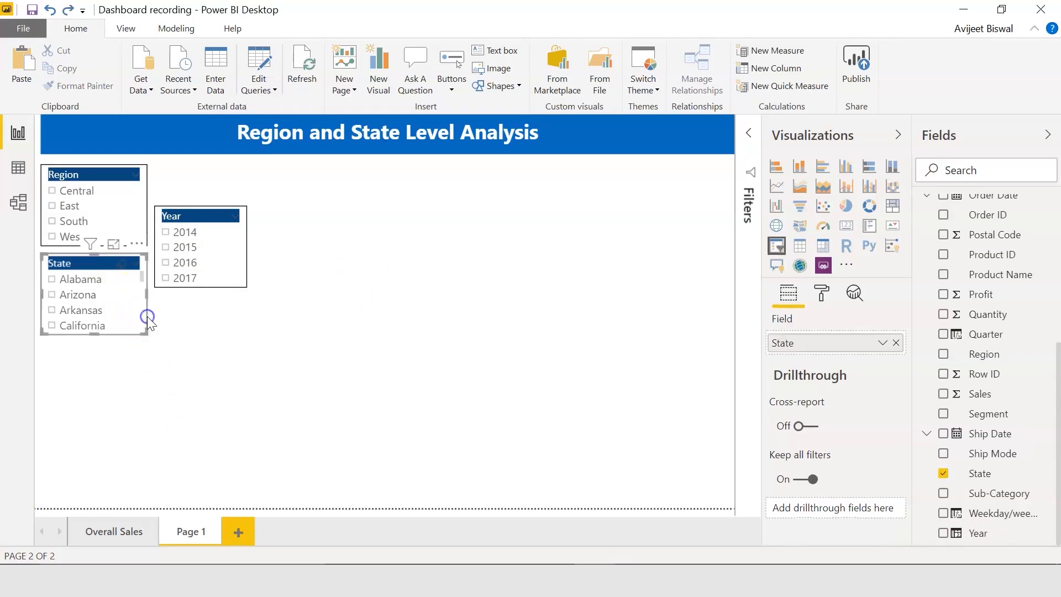
{"action": "mouse_move", "coordinate": [143, 277]}
{"action": "left_mouse_down"}
{"action": "mouse_move", "coordinate": [146, 351]}
{"action": "mouse_move", "coordinate": [137, 273]}
{"action": "left_mouse_up"}
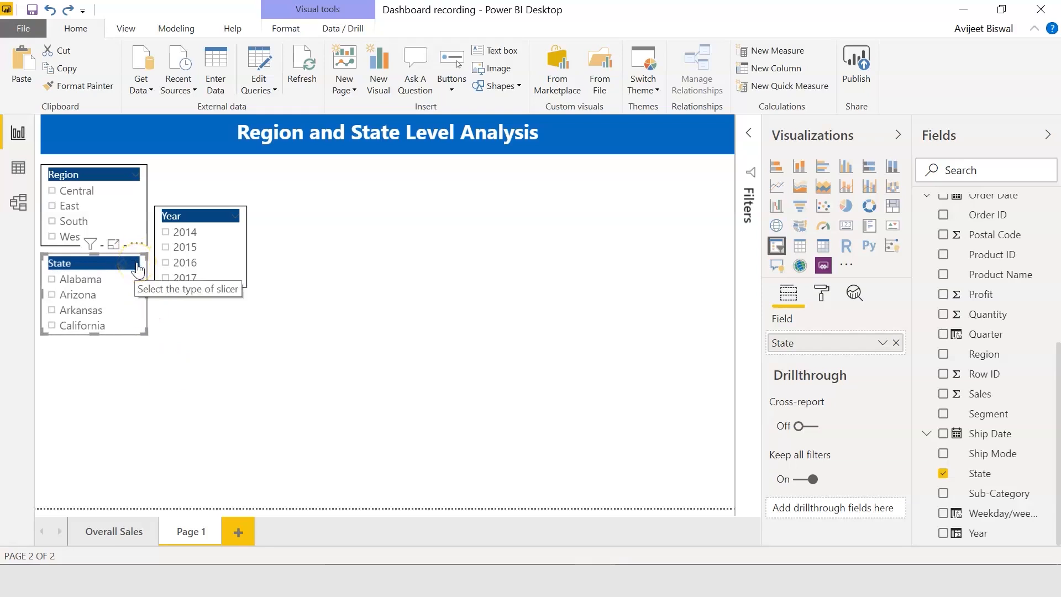
{"action": "left_click", "coordinate": [138, 268]}
{"action": "left_click", "coordinate": [123, 264]}
{"action": "left_click", "coordinate": [136, 243]}
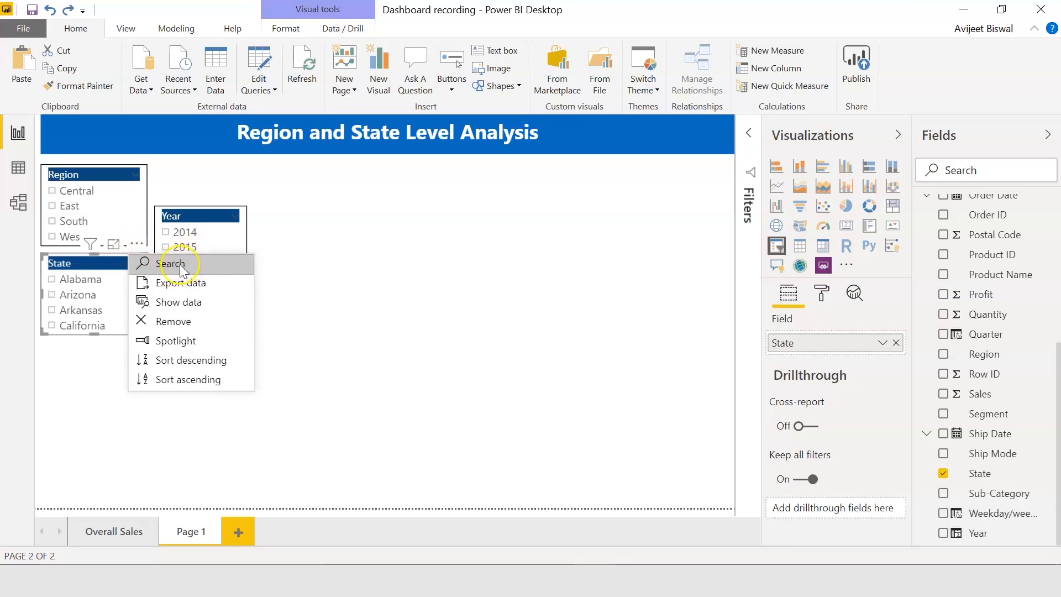
{"action": "left_click", "coordinate": [178, 268]}
Search the State slicer for "cal", clear the search text and deselect the slicer
{"action": "left_click", "coordinate": [82, 276]}
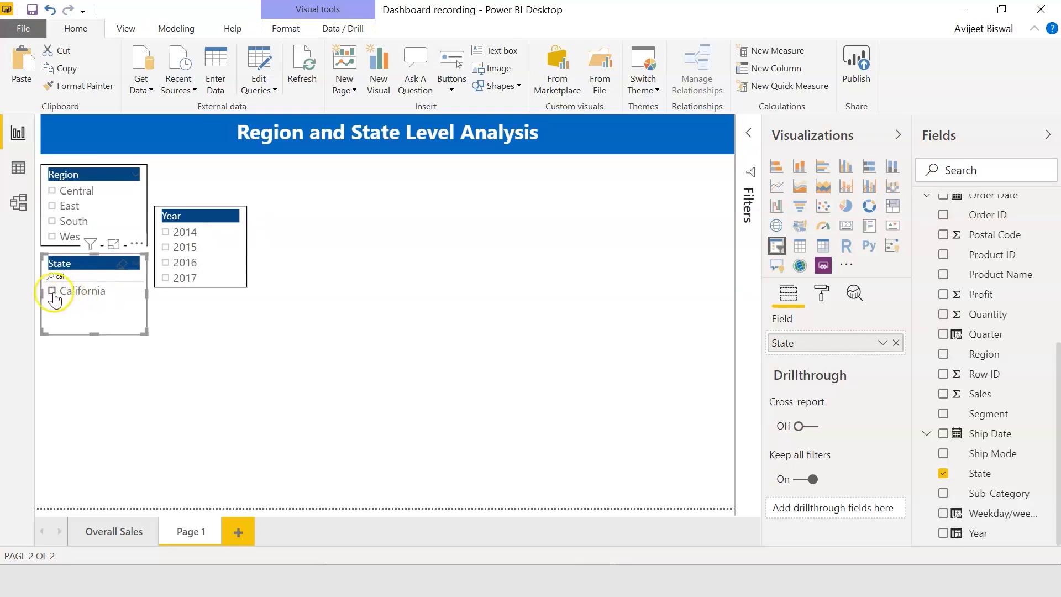
{"action": "left_click_drag", "start_coordinate": [74, 269], "coordinate": [94, 275]}
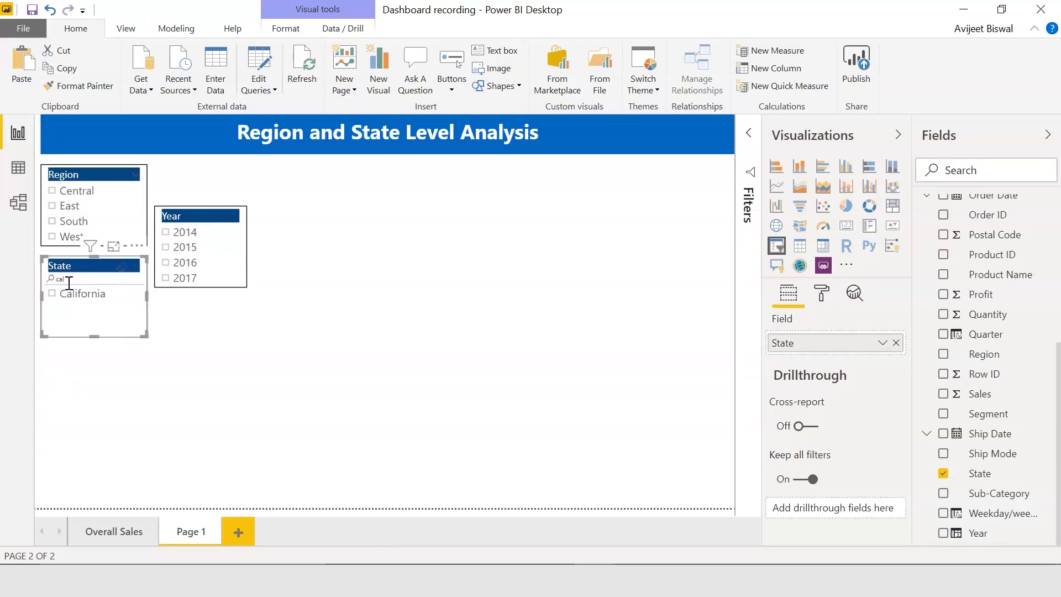
{"action": "left_click", "coordinate": [185, 310]}
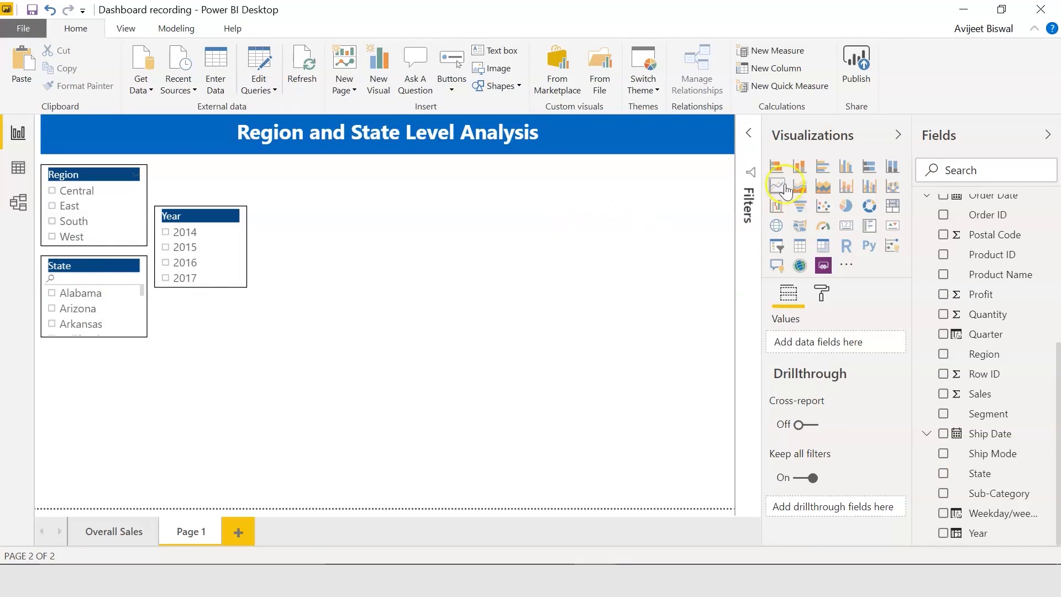
Insert a table visual beside the Year slicer, sized to span the height of the Region and State slicers
{"action": "left_click", "coordinate": [803, 249]}
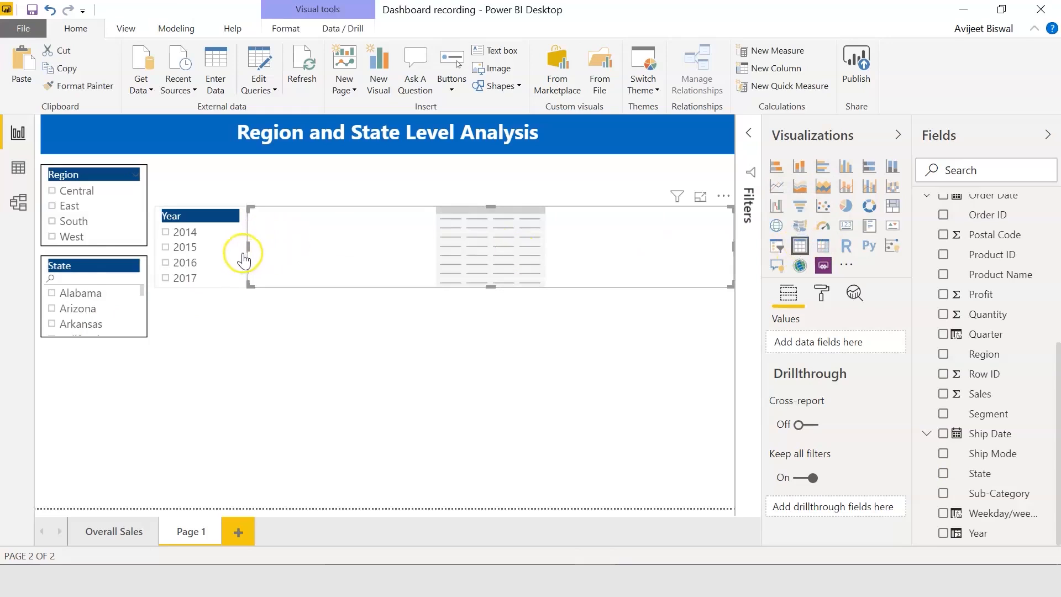
{"action": "left_click_drag", "start_coordinate": [251, 248], "coordinate": [258, 248]}
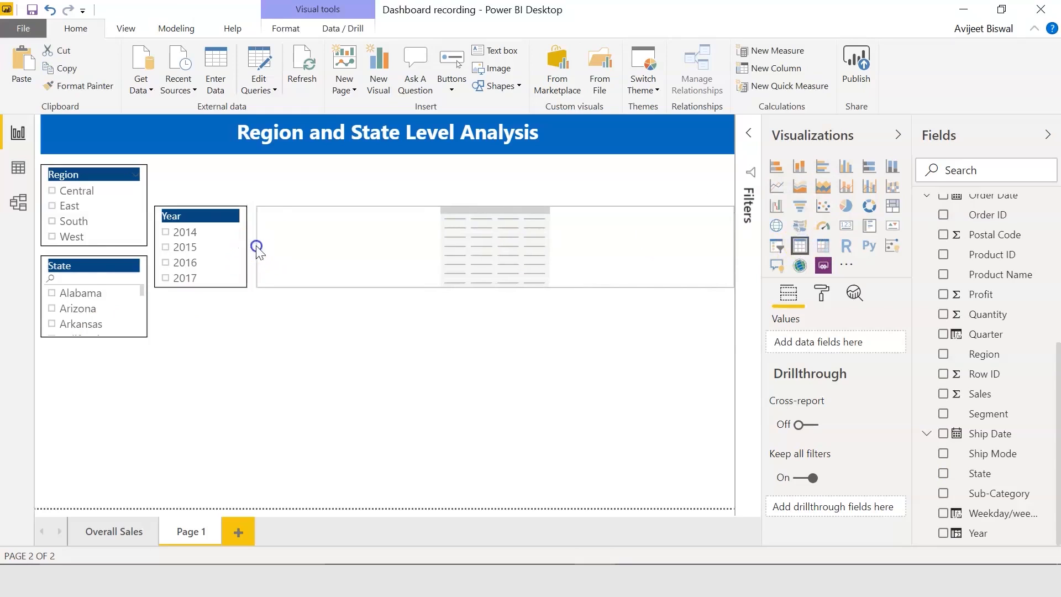
{"action": "left_click_drag", "start_coordinate": [732, 246], "coordinate": [459, 246]}
{"action": "left_click_drag", "start_coordinate": [357, 207], "coordinate": [358, 165]}
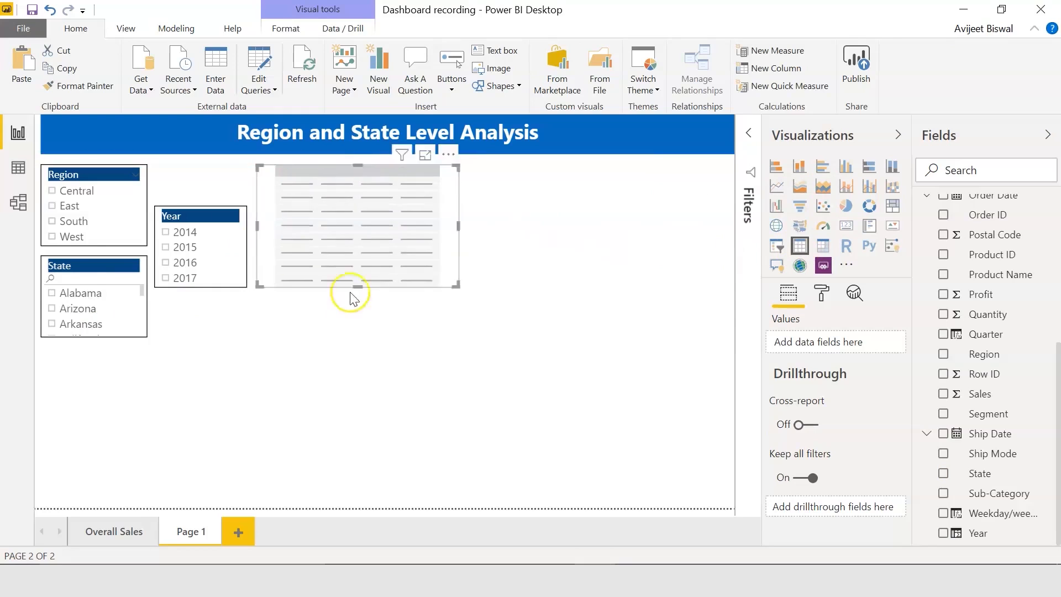
{"action": "left_click_drag", "start_coordinate": [357, 287], "coordinate": [356, 334]}
Add the City, Quantity and Profit fields, in that order, to the table's values
{"action": "left_click_drag", "start_coordinate": [1055, 376], "coordinate": [1057, 227]}
{"action": "left_click_drag", "start_coordinate": [975, 270], "coordinate": [824, 341]}
{"action": "left_click_drag", "start_coordinate": [1057, 318], "coordinate": [1057, 408]}
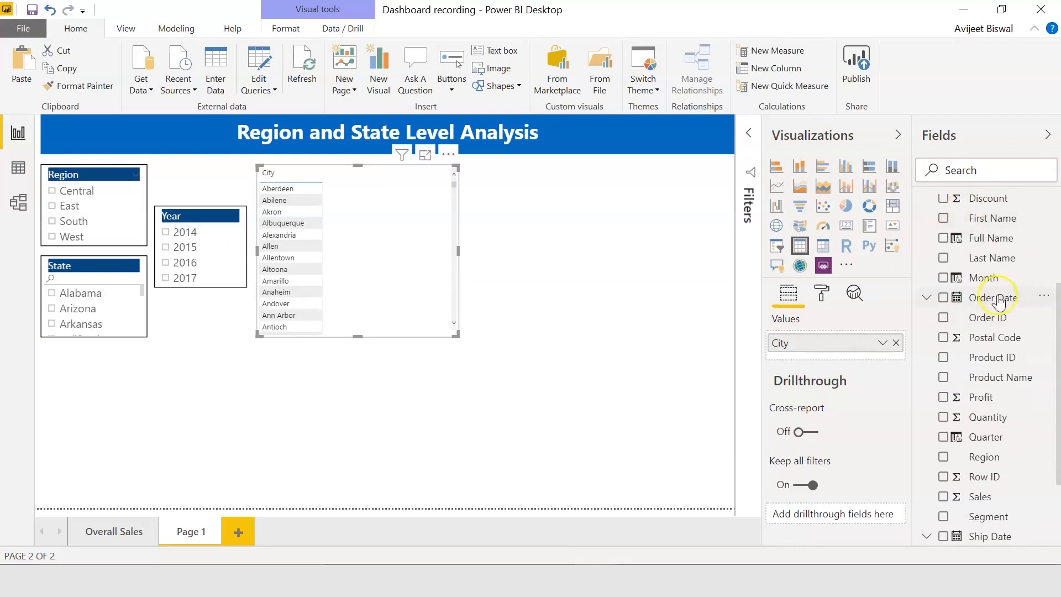
{"action": "left_click_drag", "start_coordinate": [989, 417], "coordinate": [824, 352]}
{"action": "mouse_move", "coordinate": [1057, 425]}
{"action": "left_mouse_down"}
{"action": "mouse_move", "coordinate": [1058, 468]}
{"action": "mouse_move", "coordinate": [1057, 442]}
{"action": "left_mouse_up"}
{"action": "left_click_drag", "start_coordinate": [995, 369], "coordinate": [823, 384]}
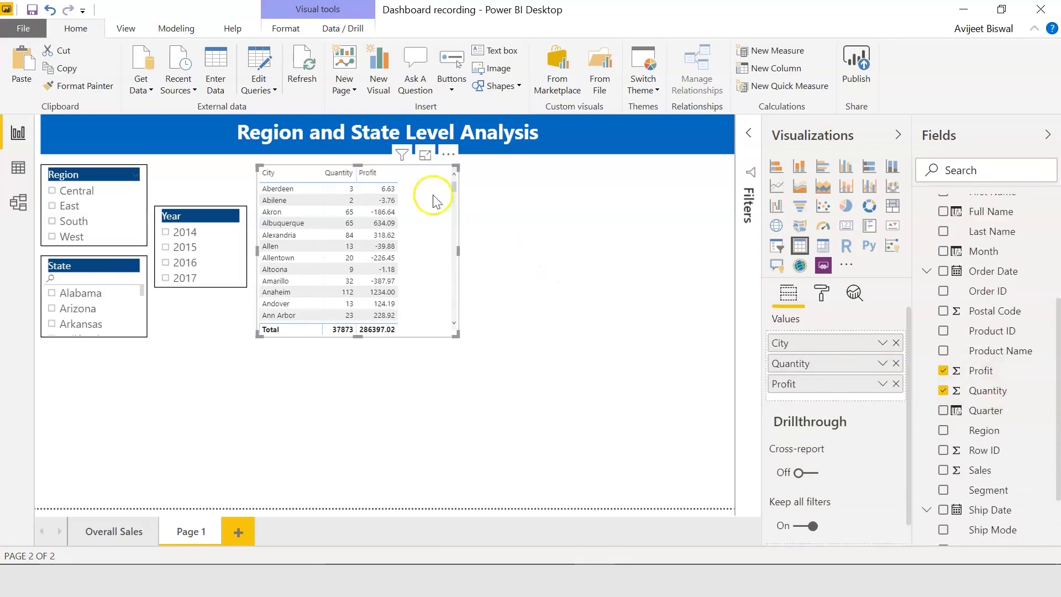
Open the formatting options of the City, Quantity and Profit table
{"action": "left_click", "coordinate": [825, 293]}
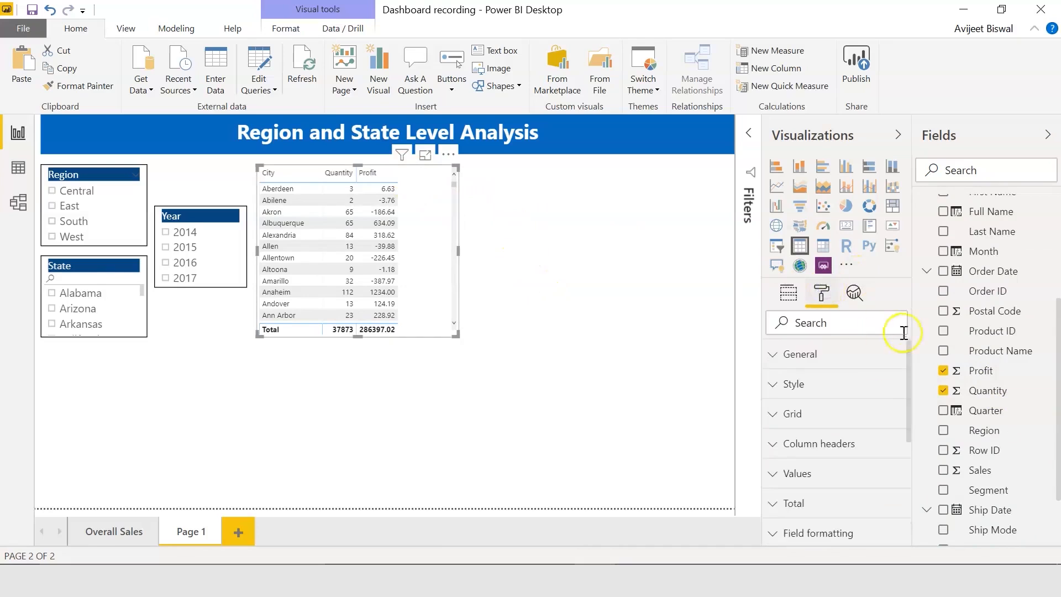
Give the city table's column headers a white font on a dark blue background
{"action": "left_click", "coordinate": [851, 450]}
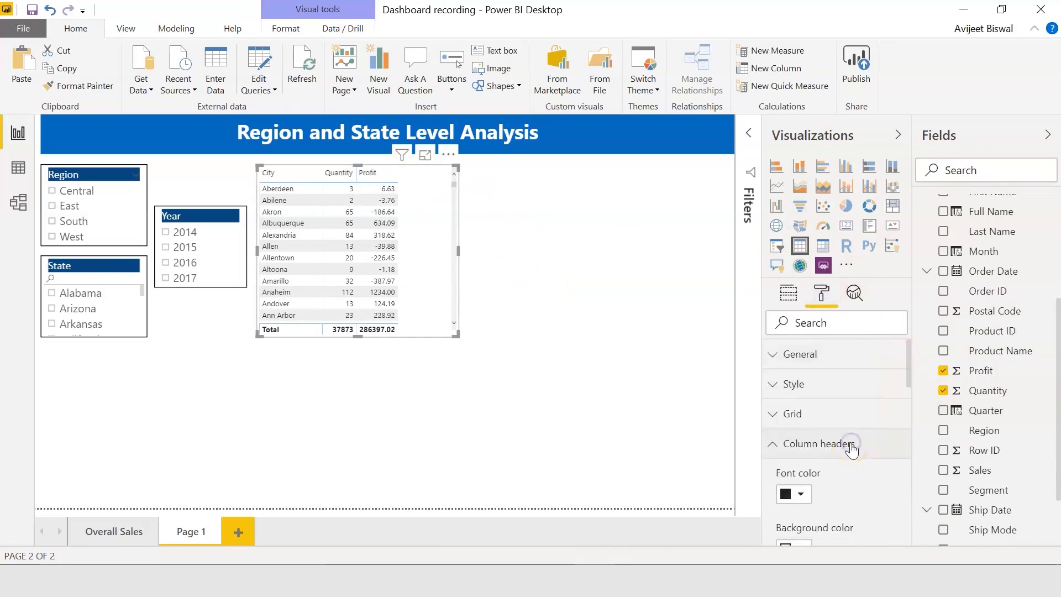
{"action": "left_click_drag", "start_coordinate": [911, 341], "coordinate": [911, 370]}
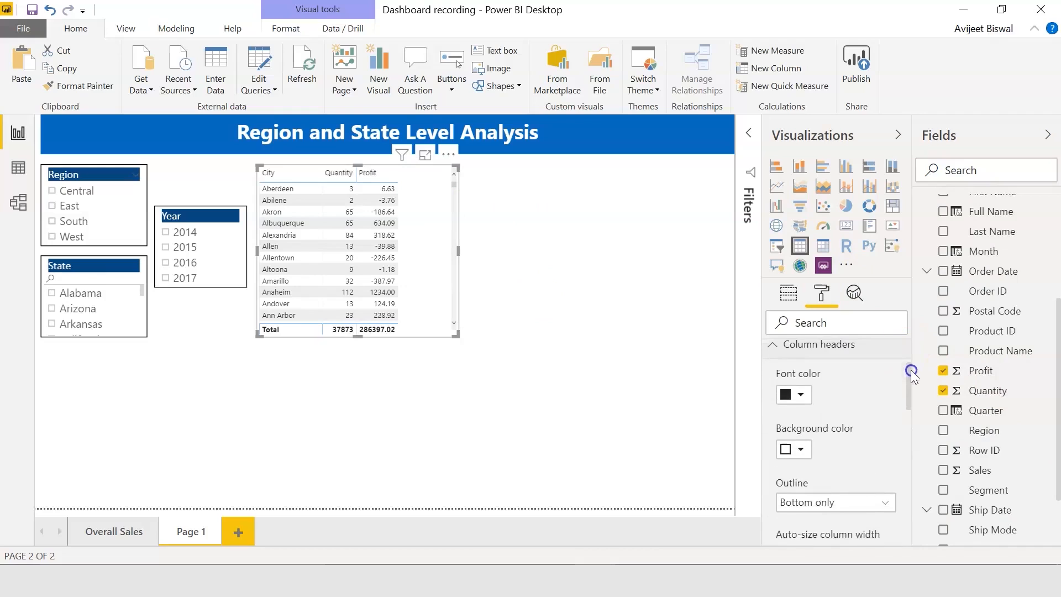
{"action": "left_click", "coordinate": [801, 394]}
{"action": "left_click", "coordinate": [773, 326]}
{"action": "left_click", "coordinate": [805, 455]}
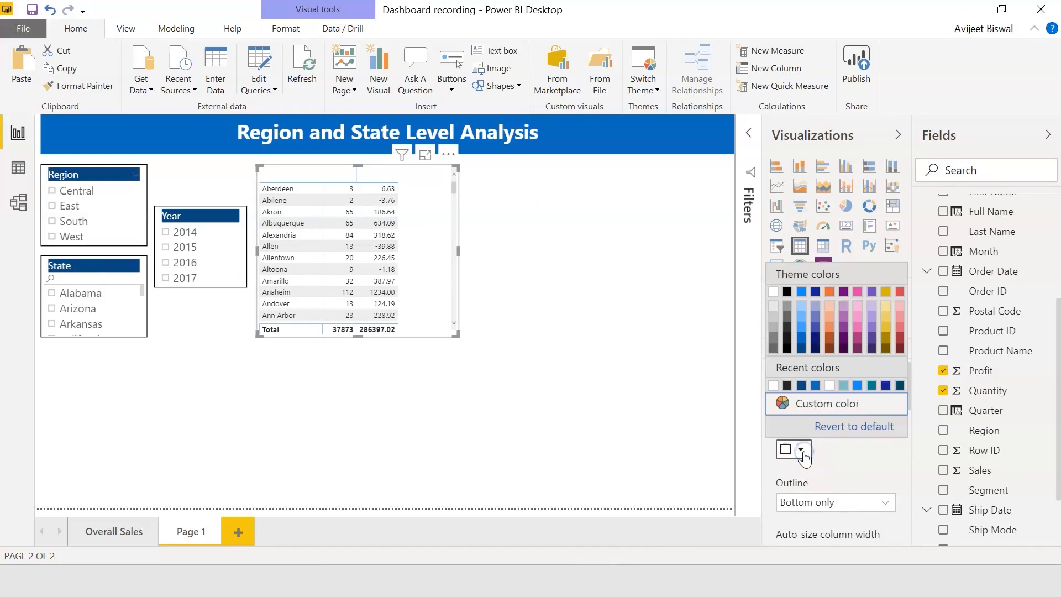
{"action": "left_click", "coordinate": [801, 347]}
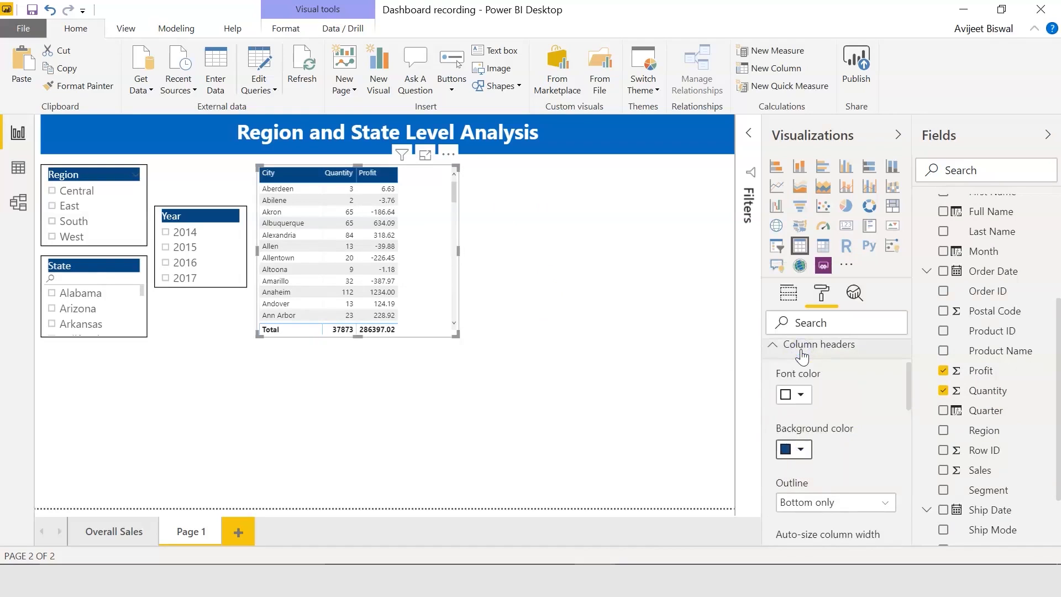
Set the text size of the city table's column headers to 15 pt
{"action": "left_click_drag", "start_coordinate": [908, 389], "coordinate": [907, 450]}
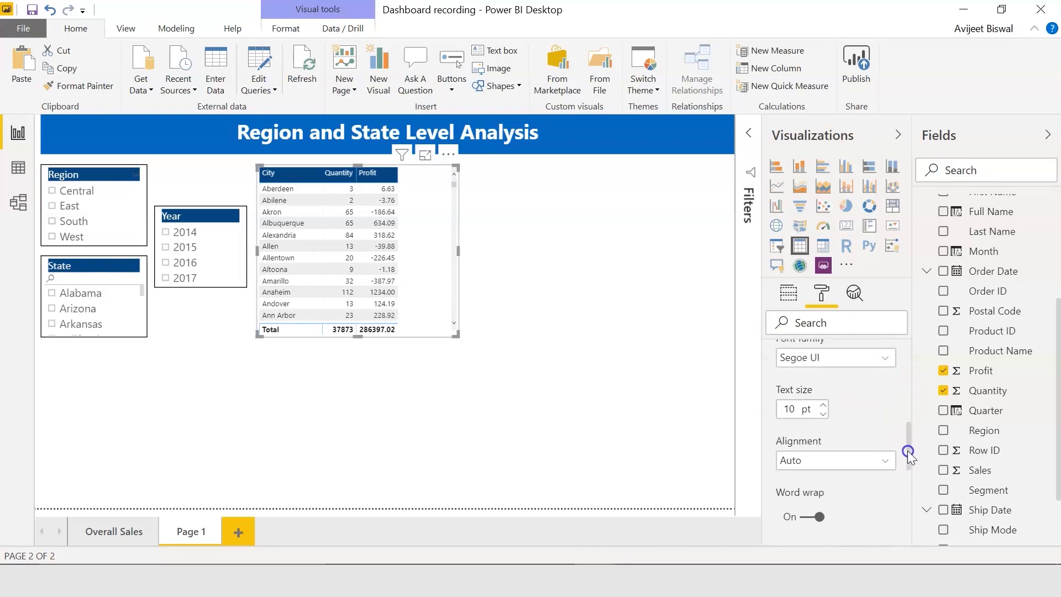
{"action": "left_click", "coordinate": [822, 405]}
{"action": "left_click", "coordinate": [822, 406]}
{"action": "left_click", "coordinate": [822, 406]}
{"action": "left_click", "coordinate": [822, 405]}
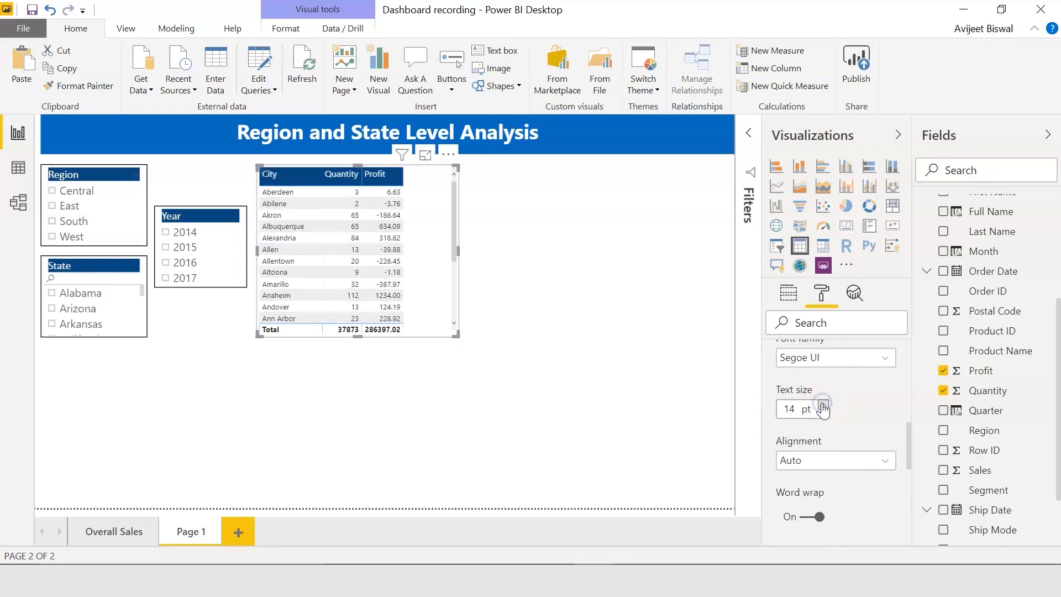
{"action": "left_click", "coordinate": [822, 406]}
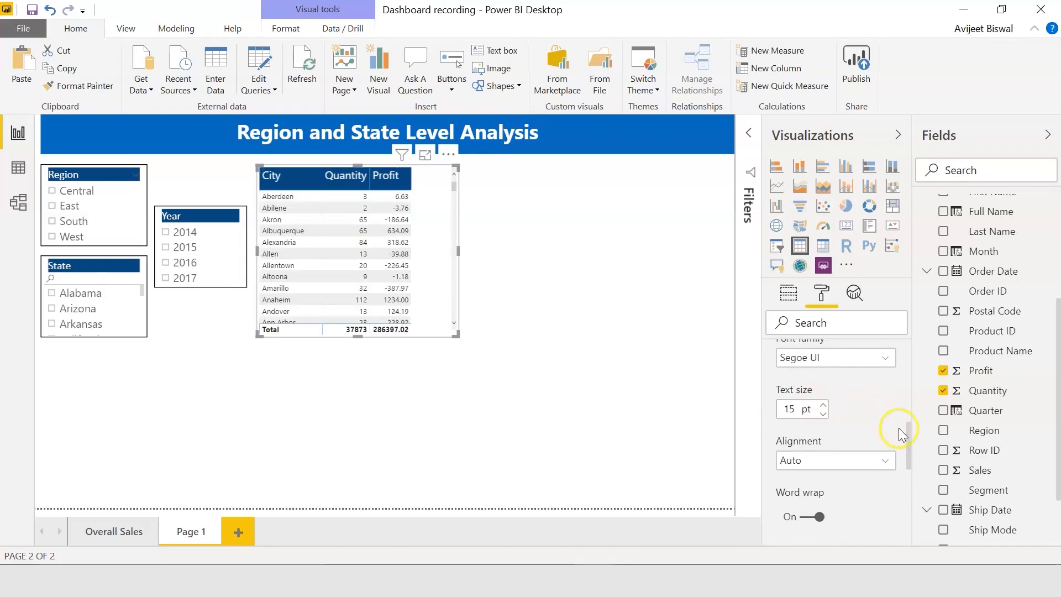
Set the text size of the city table's values to 15 pt
{"action": "left_click_drag", "start_coordinate": [908, 442], "coordinate": [907, 493]}
{"action": "left_click", "coordinate": [837, 389]}
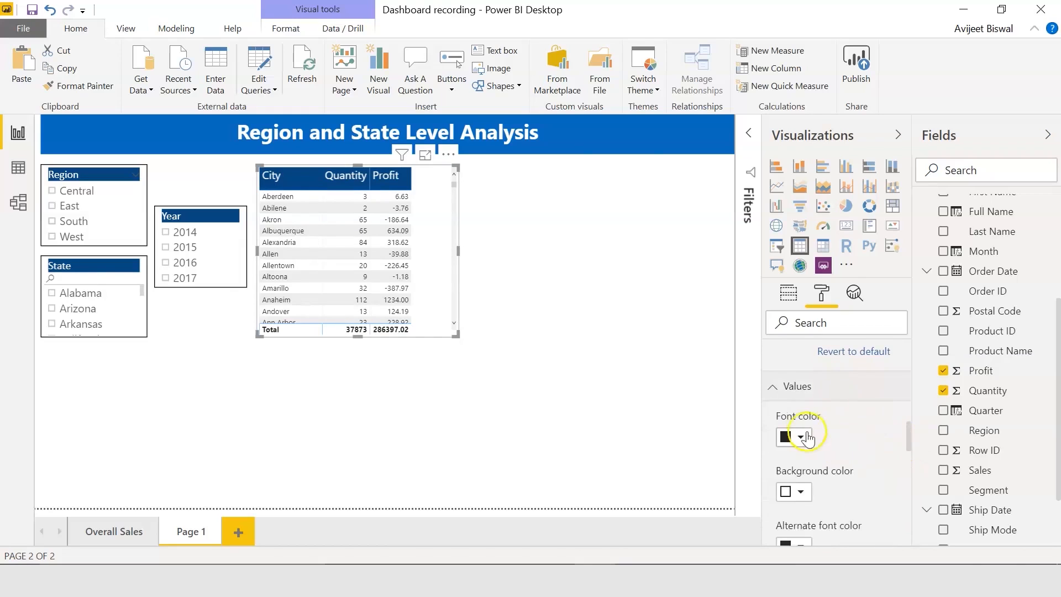
{"action": "left_click_drag", "start_coordinate": [907, 436], "coordinate": [911, 500]}
{"action": "left_click_drag", "start_coordinate": [796, 450], "coordinate": [772, 449]}
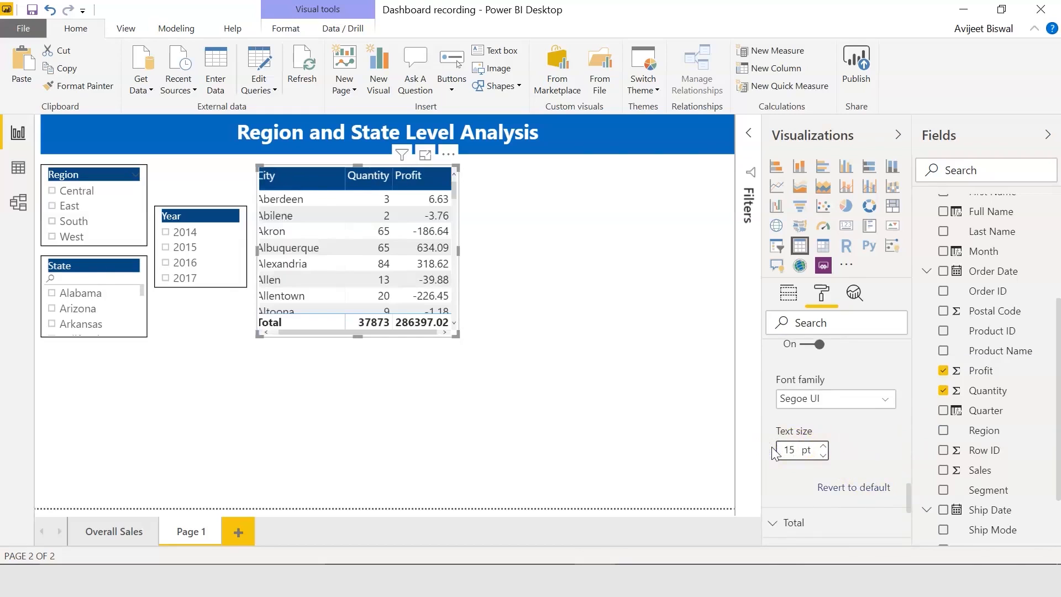
Change the font family of the table's values to Consolas and widen the table so all its columns fit
{"action": "left_click", "coordinate": [885, 401]}
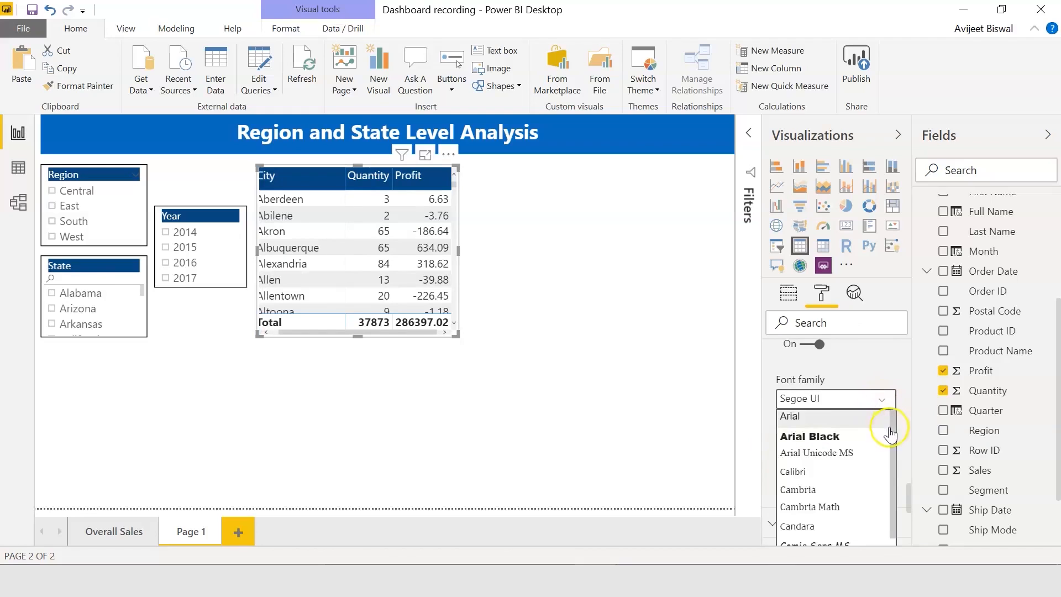
{"action": "left_click_drag", "start_coordinate": [893, 431], "coordinate": [892, 481]}
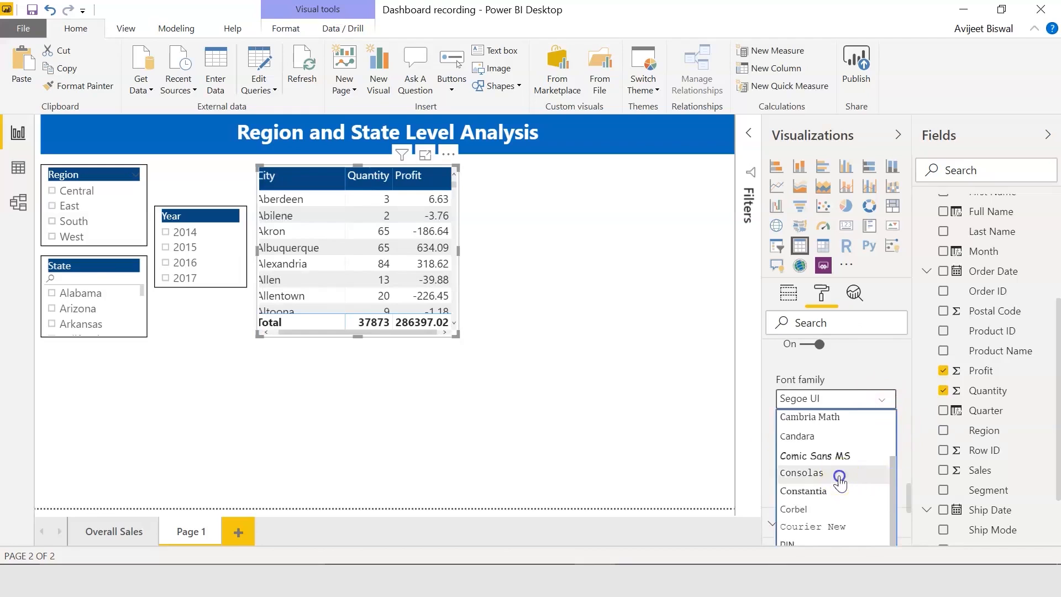
{"action": "left_click", "coordinate": [876, 472]}
{"action": "mouse_move", "coordinate": [463, 253]}
{"action": "left_mouse_down"}
{"action": "mouse_move", "coordinate": [502, 254]}
{"action": "mouse_move", "coordinate": [483, 255]}
{"action": "left_mouse_up"}
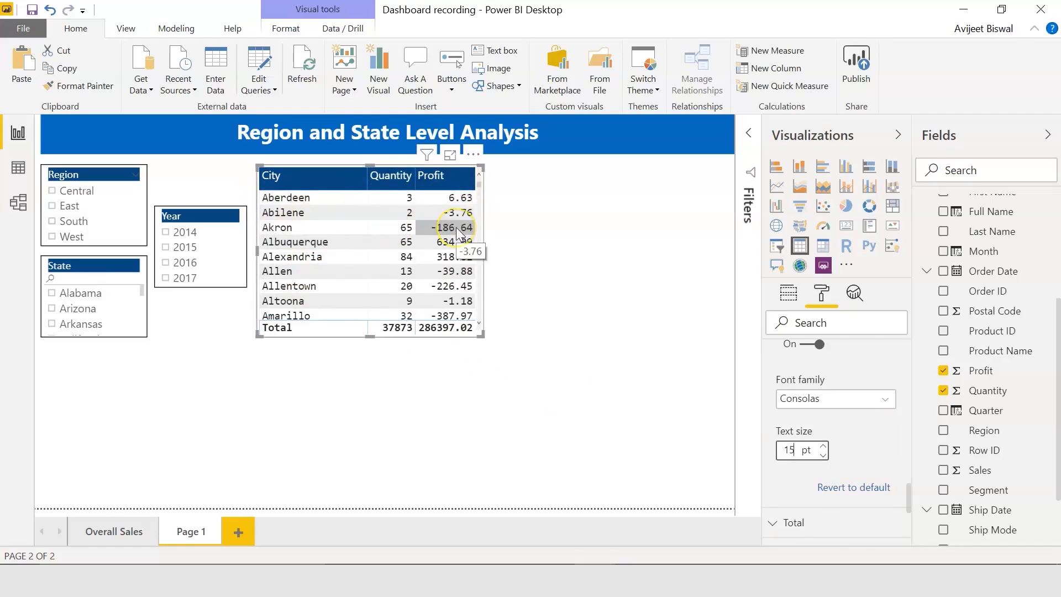
Turn on the border around the city table
{"action": "left_click", "coordinate": [360, 392]}
{"action": "left_click", "coordinate": [350, 303]}
{"action": "left_click", "coordinate": [819, 297]}
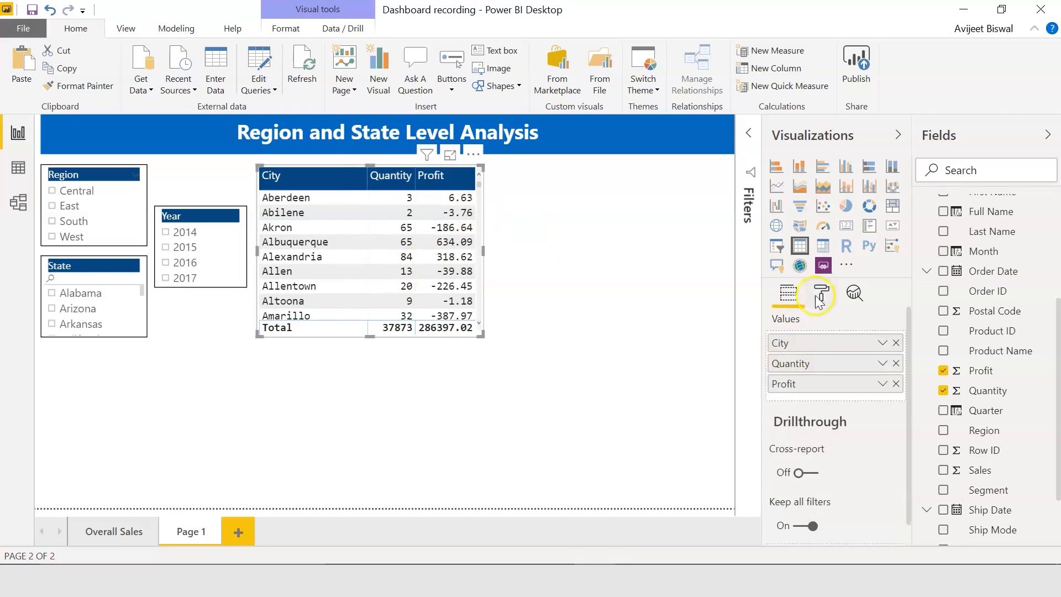
{"action": "left_click_drag", "start_coordinate": [909, 395], "coordinate": [905, 487]}
{"action": "left_click", "coordinate": [544, 409]}
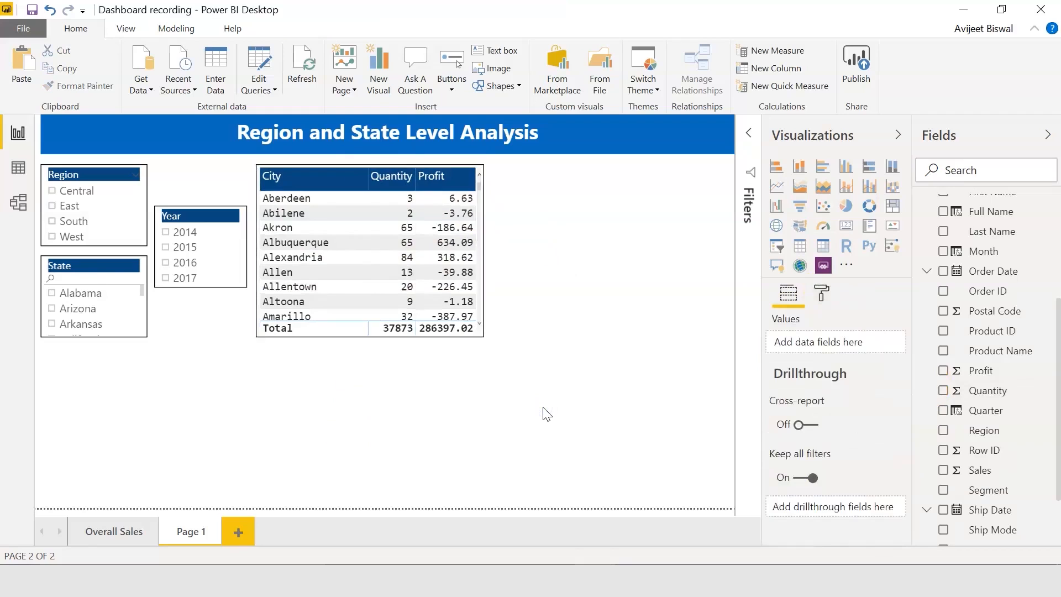
Filter the page to the Central region and look through the cities listed in the table
{"action": "left_click", "coordinate": [314, 287]}
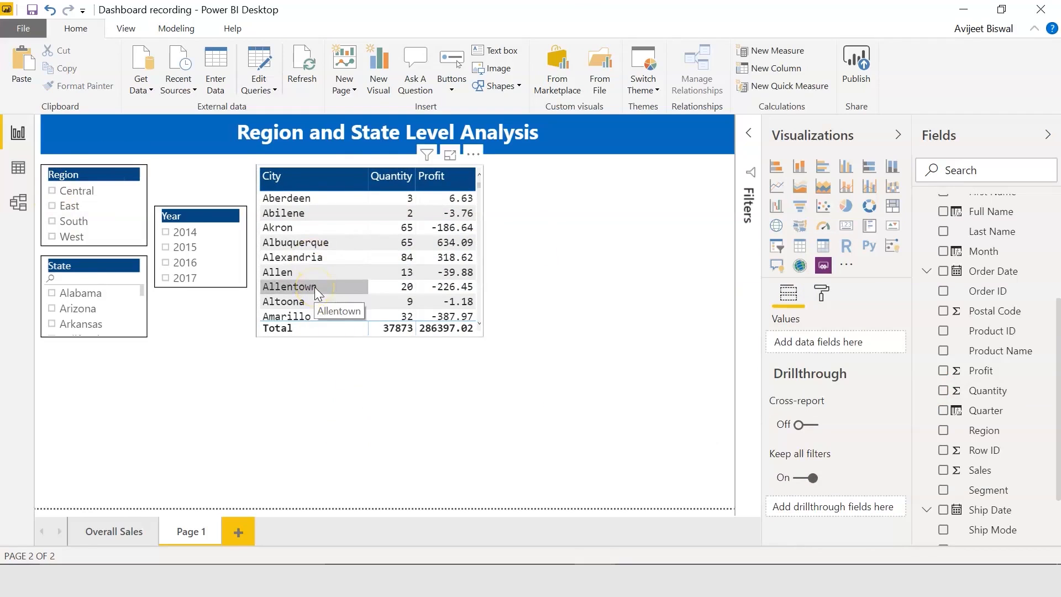
{"action": "left_click", "coordinate": [52, 191]}
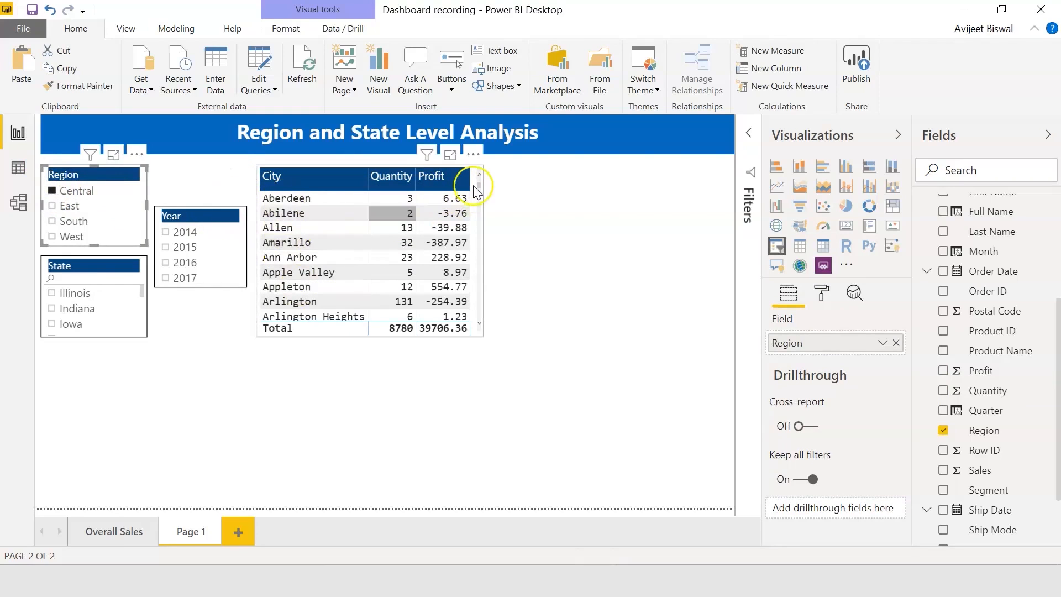
{"action": "left_click_drag", "start_coordinate": [477, 185], "coordinate": [476, 306]}
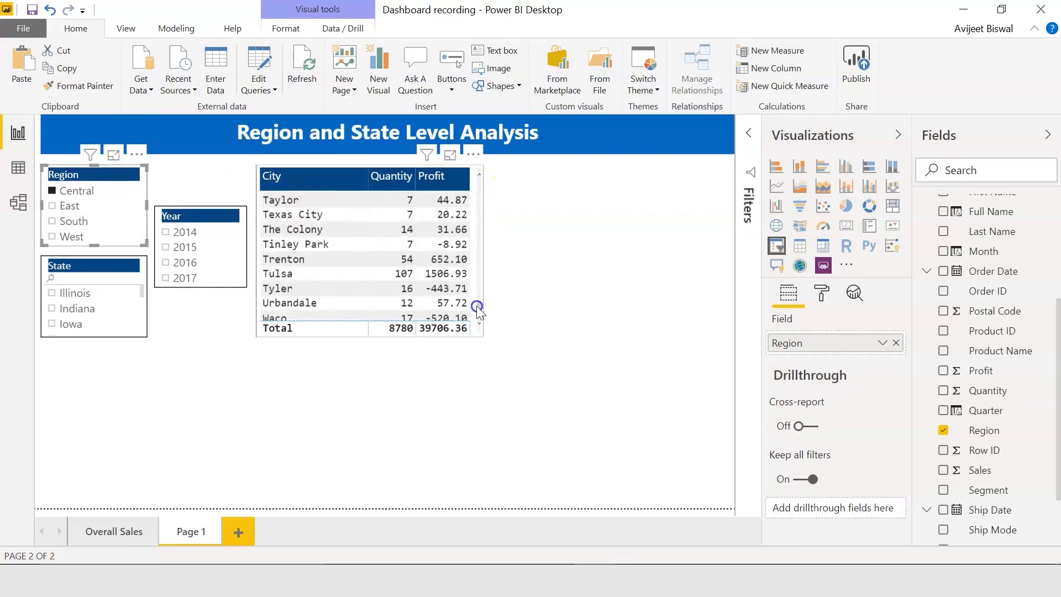
{"action": "left_click_drag", "start_coordinate": [485, 211], "coordinate": [479, 177]}
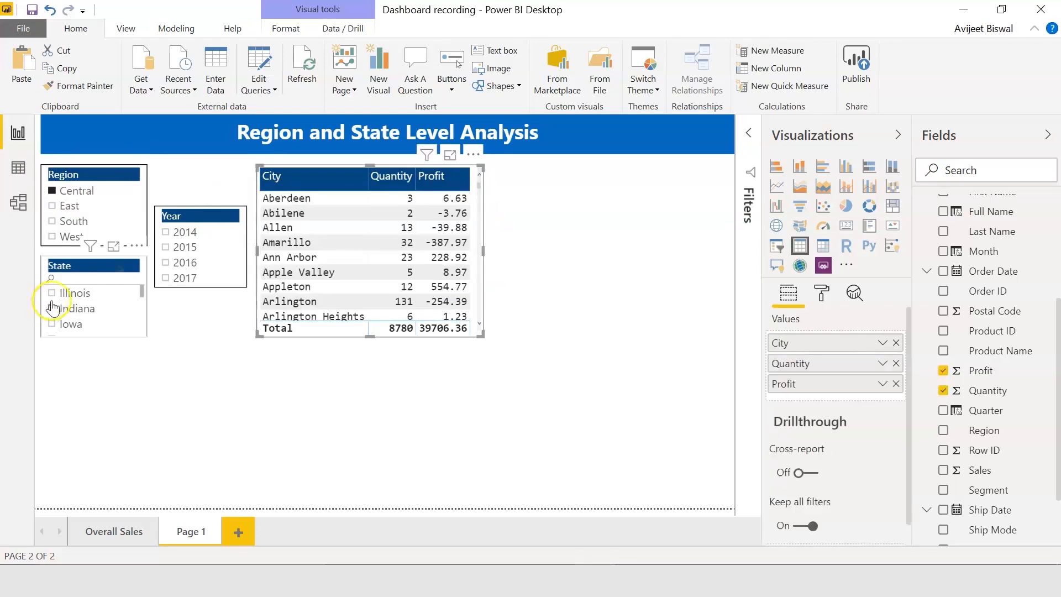
Filter the page to the state of Minnesota and look through its cities in the table
{"action": "mouse_move", "coordinate": [141, 291]}
{"action": "left_mouse_down"}
{"action": "mouse_move", "coordinate": [142, 323]}
{"action": "mouse_move", "coordinate": [142, 312]}
{"action": "left_mouse_up"}
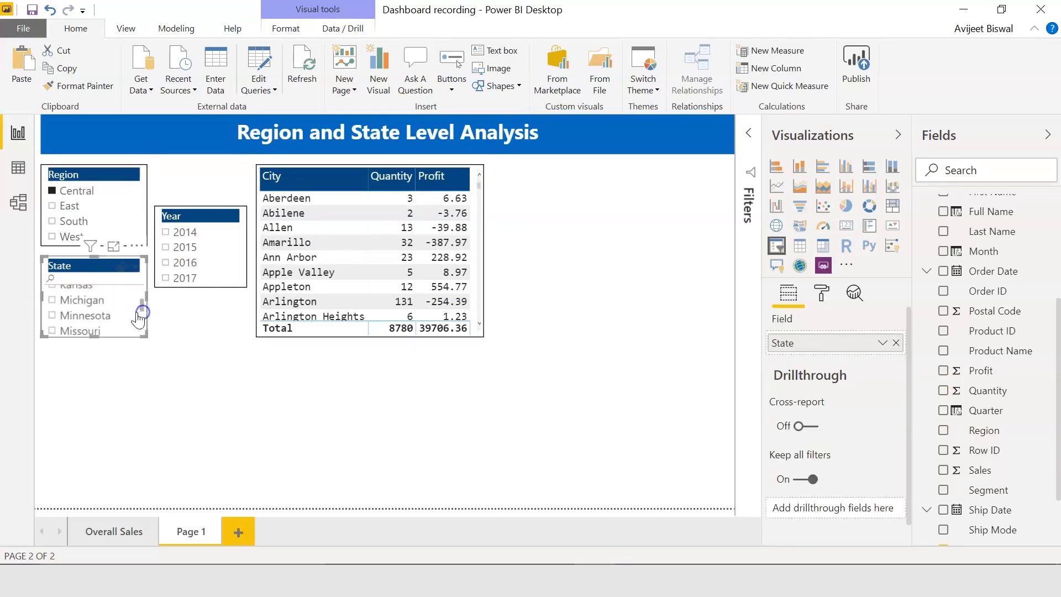
{"action": "left_click", "coordinate": [52, 315]}
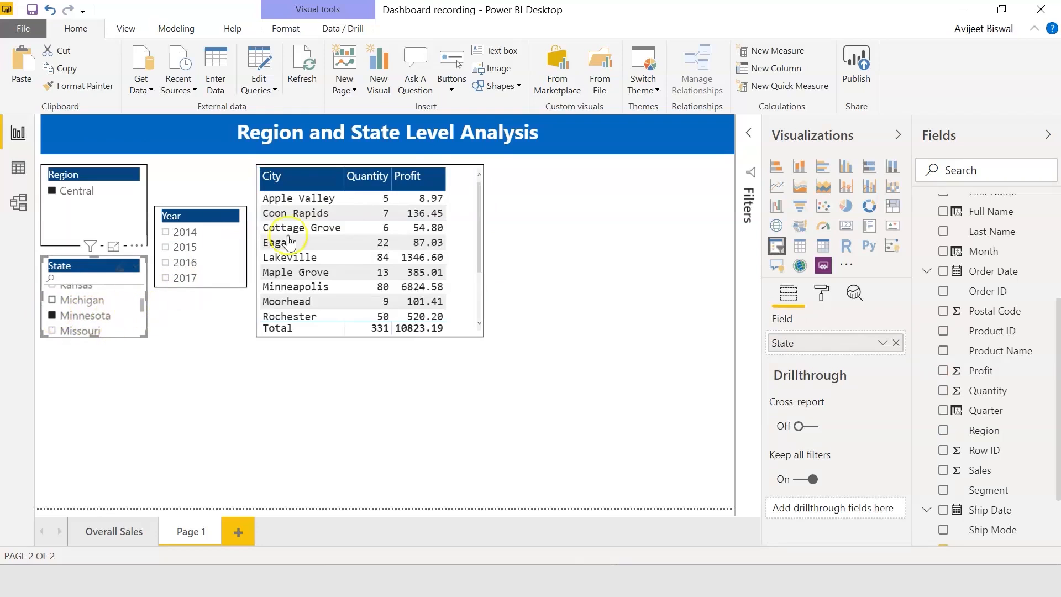
{"action": "left_click_drag", "start_coordinate": [478, 209], "coordinate": [472, 270]}
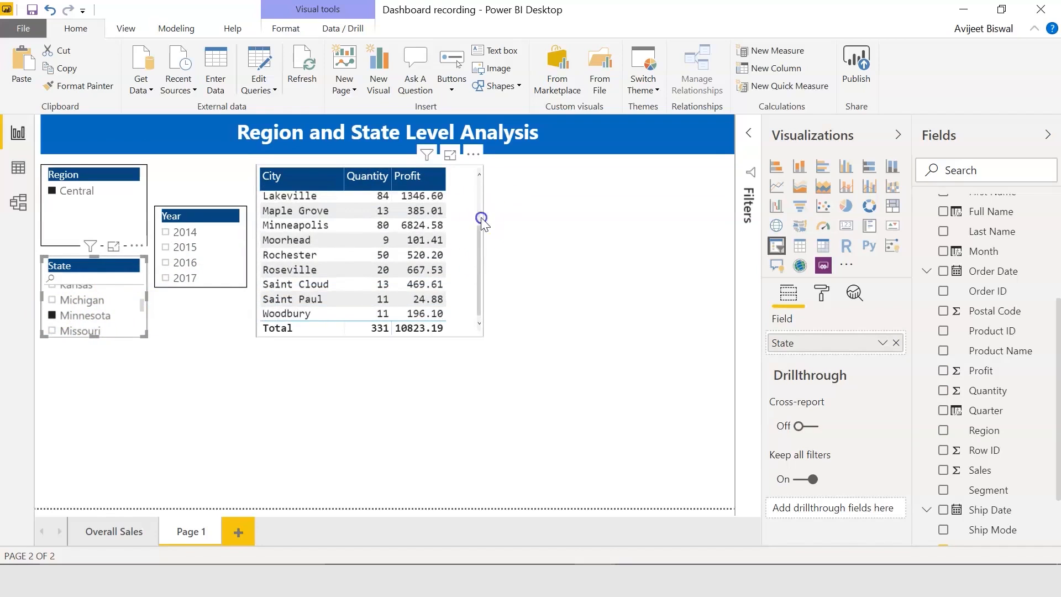
{"action": "left_click_drag", "start_coordinate": [482, 220], "coordinate": [480, 189]}
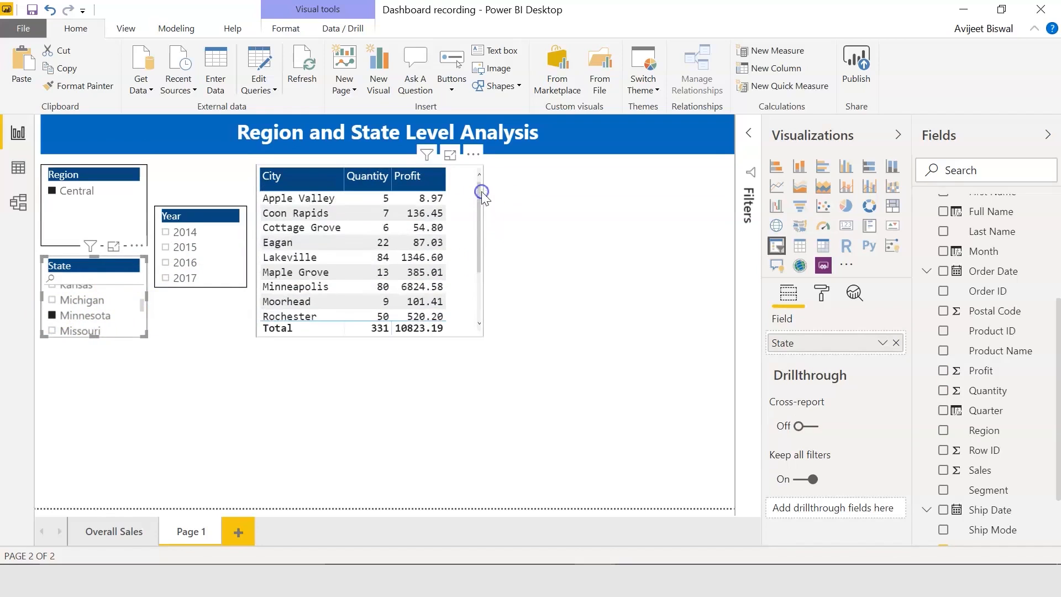
Clear the Minnesota state filter and the Central region filter
{"action": "left_click", "coordinate": [53, 315]}
{"action": "left_click", "coordinate": [51, 190]}
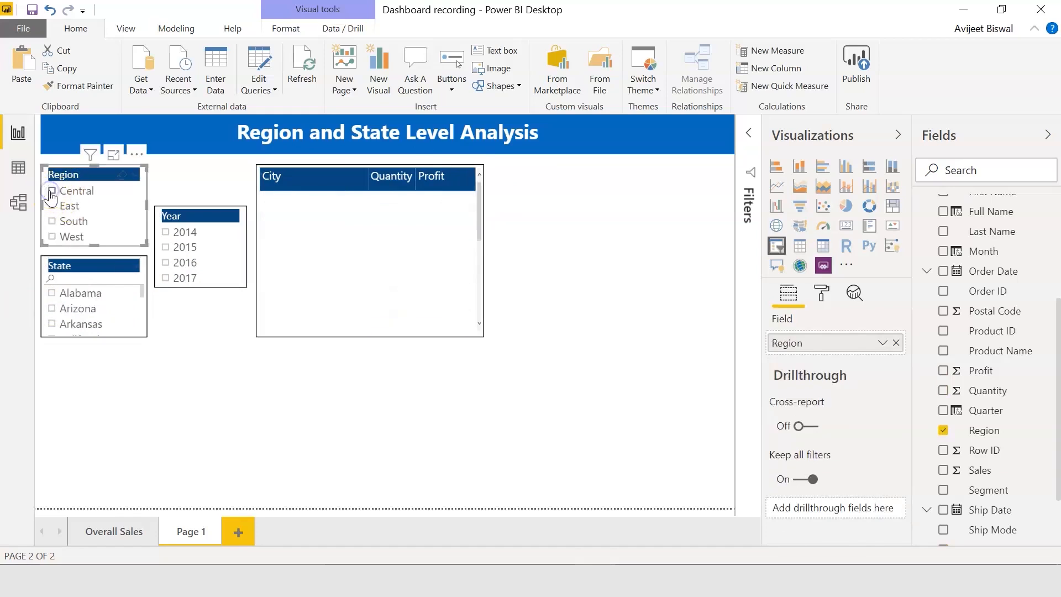
Sort the city table by Profit in descending order
{"action": "left_click", "coordinate": [468, 169]}
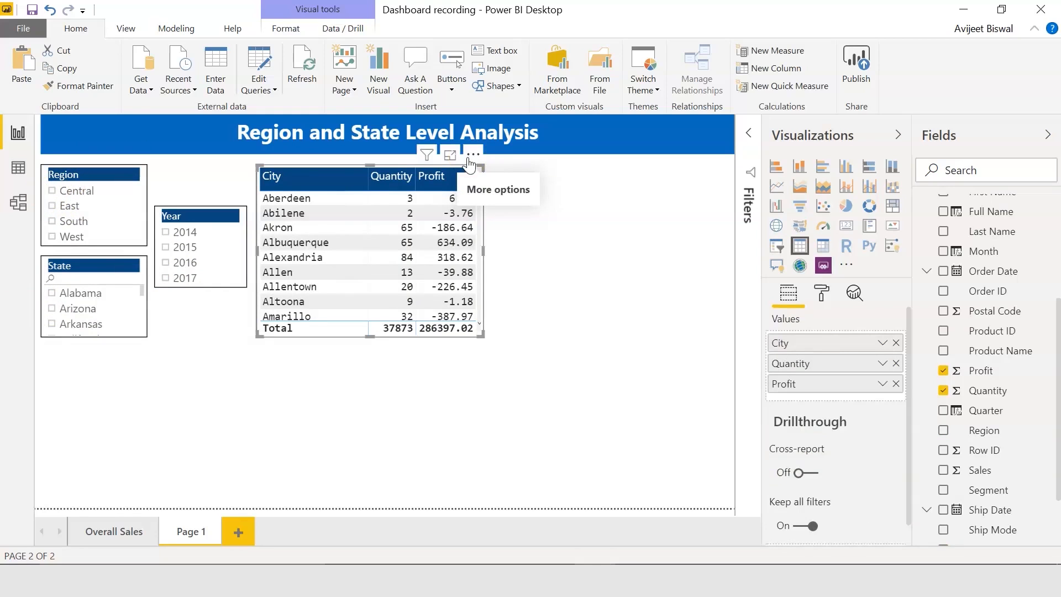
{"action": "left_click", "coordinate": [470, 160]}
{"action": "mouse_move", "coordinate": [527, 314]}
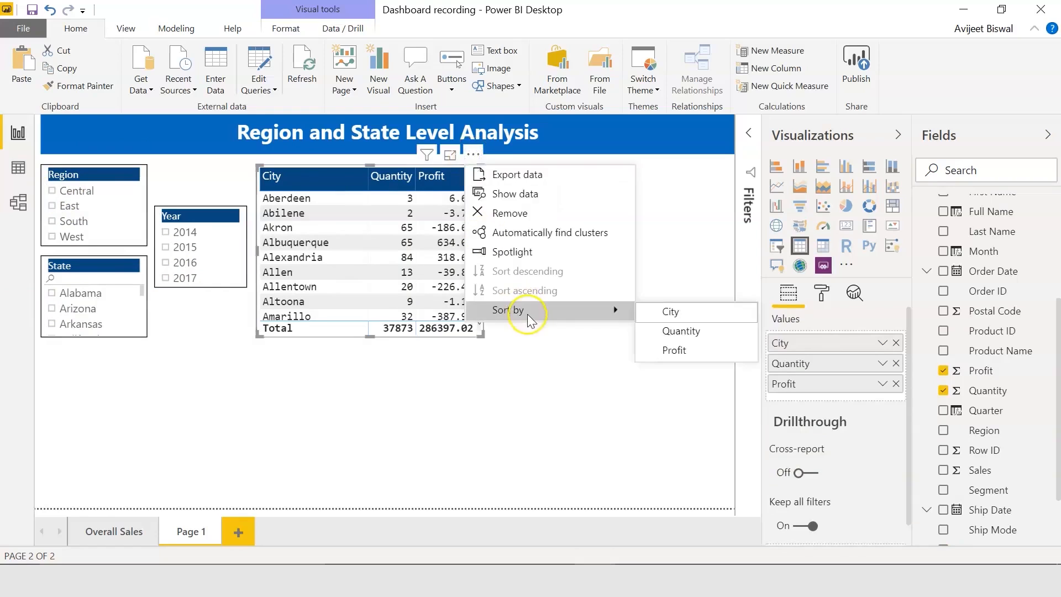
{"action": "left_click", "coordinate": [672, 350]}
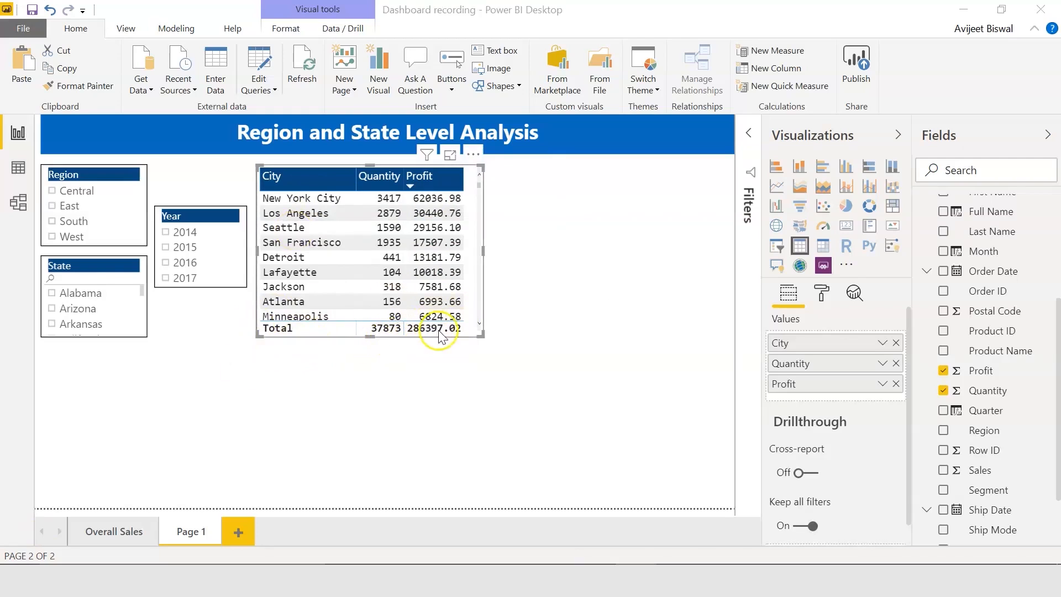
{"action": "left_click", "coordinate": [220, 413]}
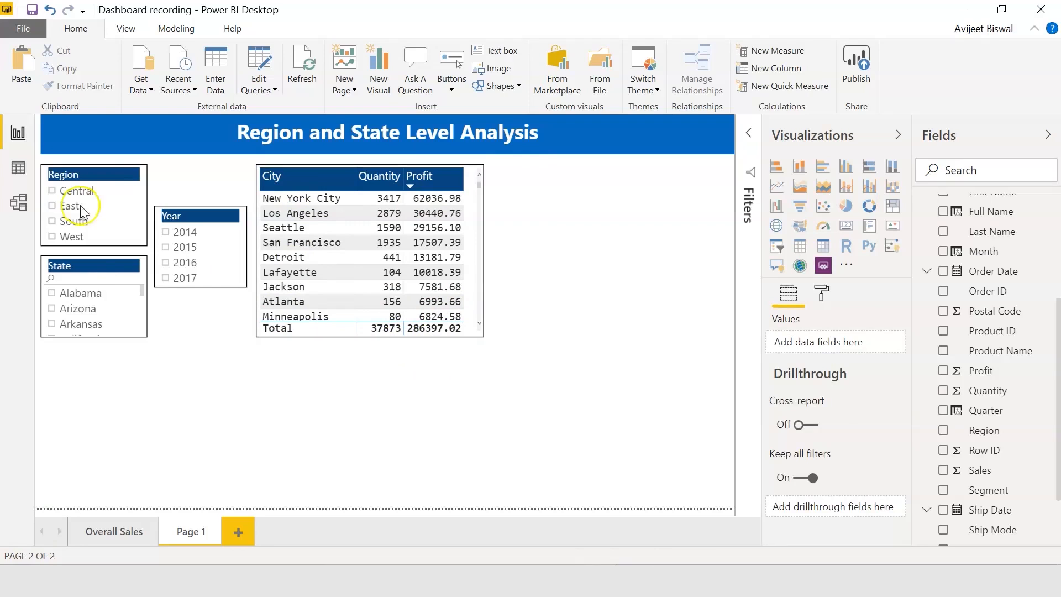
Filter the city table to the East region, the state of Delaware and the year 2016
{"action": "left_click", "coordinate": [52, 208]}
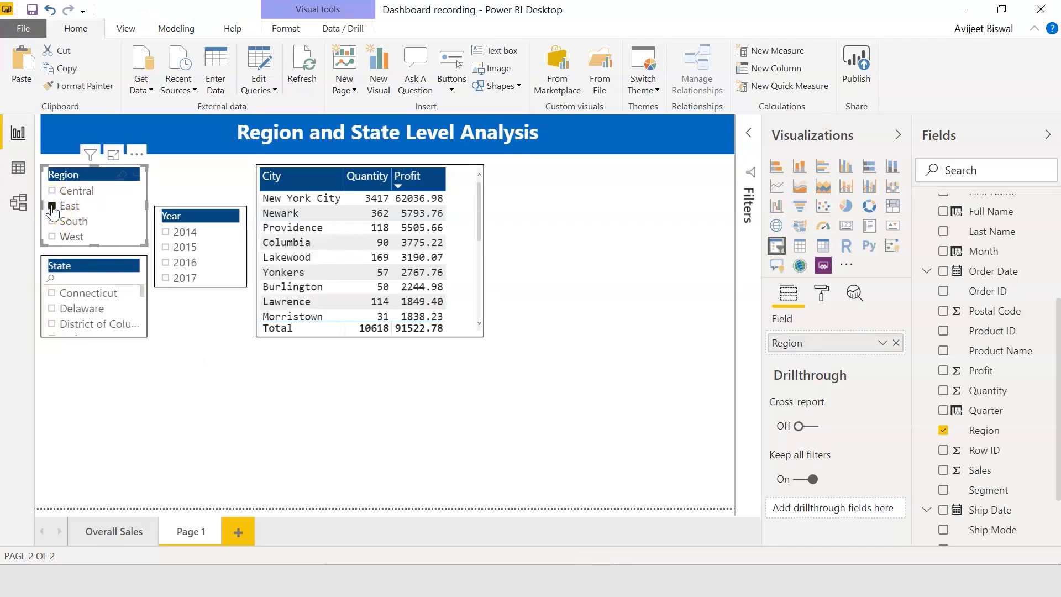
{"action": "left_click_drag", "start_coordinate": [141, 291], "coordinate": [143, 323]}
{"action": "scroll", "coordinate": [140, 298], "scroll_direction": "up", "scroll_amount": 10}
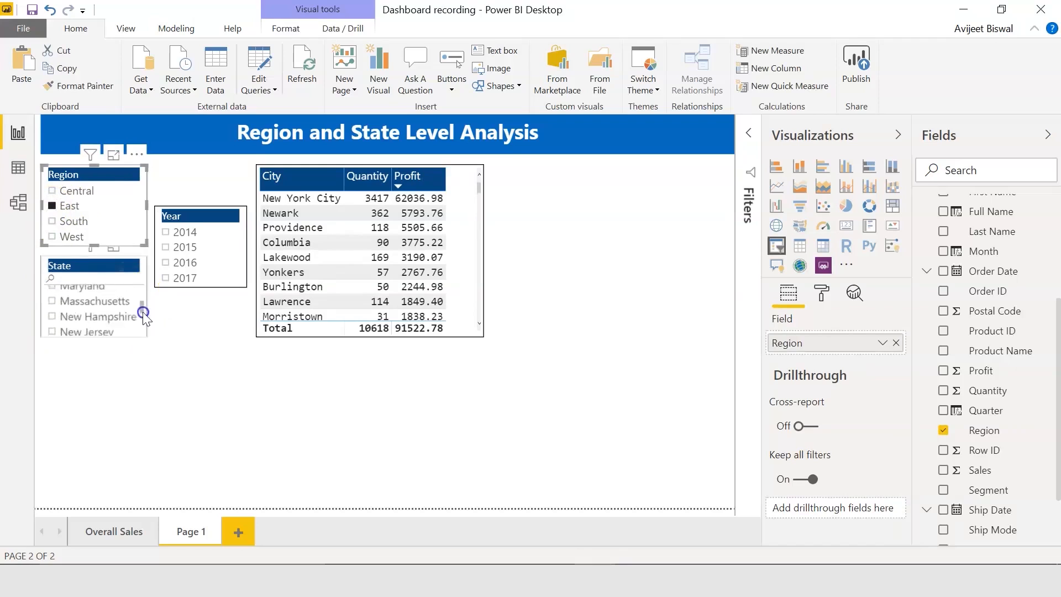
{"action": "left_click_drag", "start_coordinate": [138, 292], "coordinate": [137, 289]}
{"action": "left_click", "coordinate": [51, 310]}
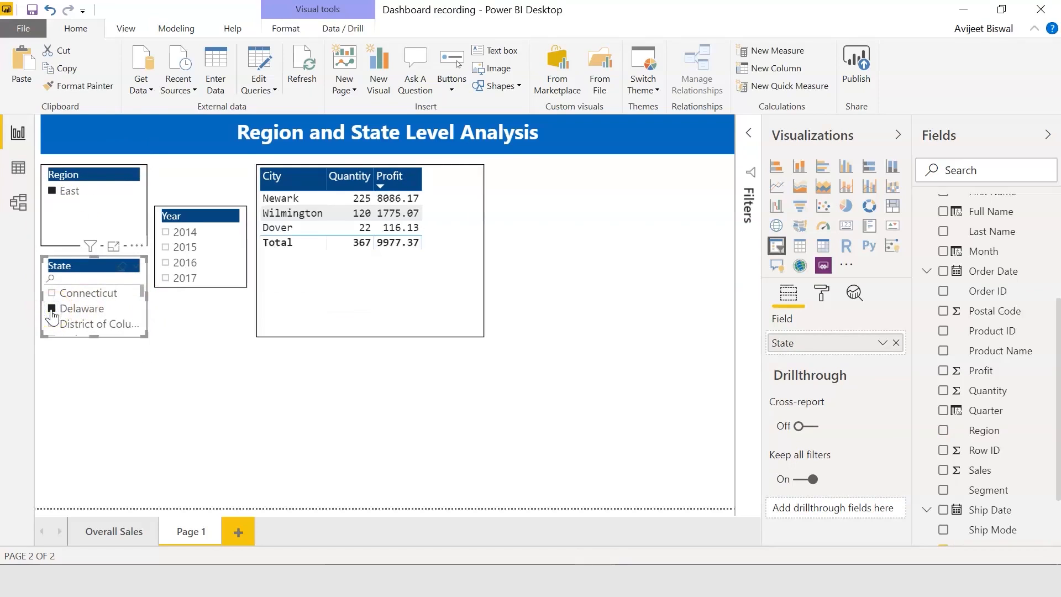
{"action": "left_click", "coordinate": [166, 263]}
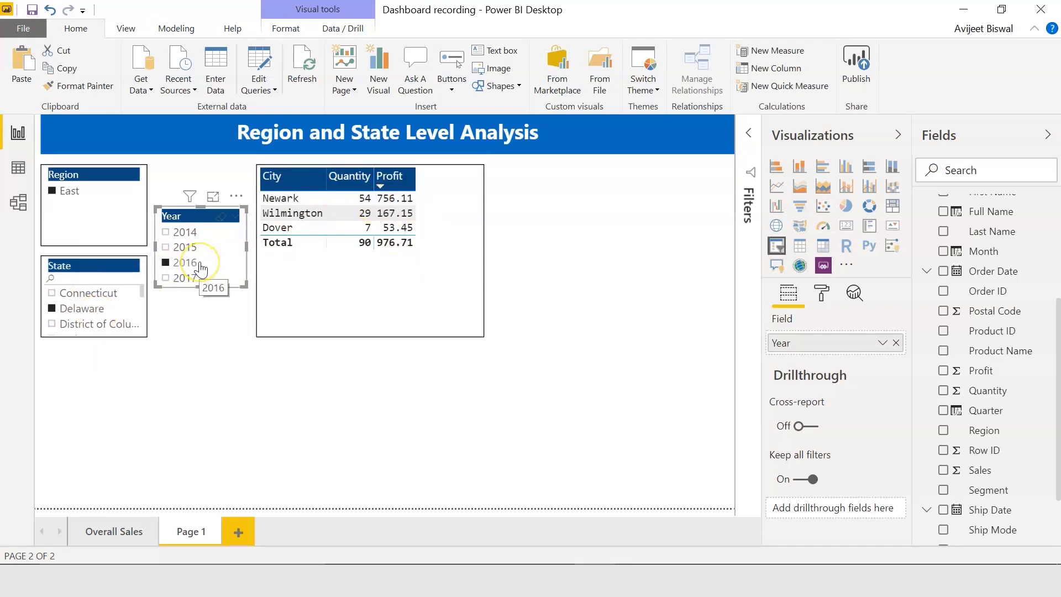
Switch the state filter from Delaware to Massachusetts and the year filter to 2017
{"action": "left_click", "coordinate": [113, 307]}
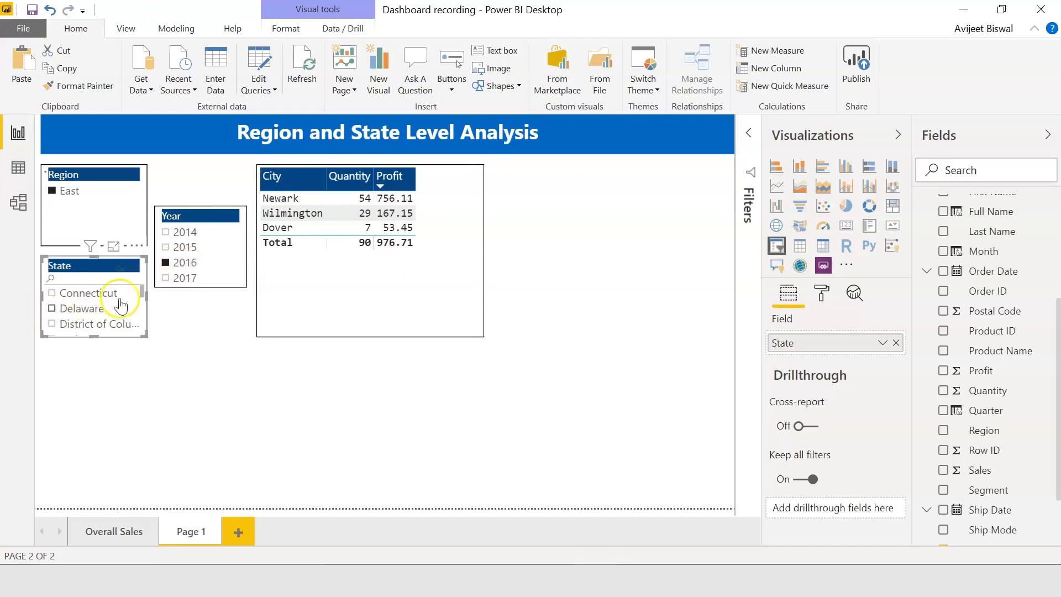
{"action": "scroll", "coordinate": [141, 307], "scroll_direction": "down", "scroll_amount": 3}
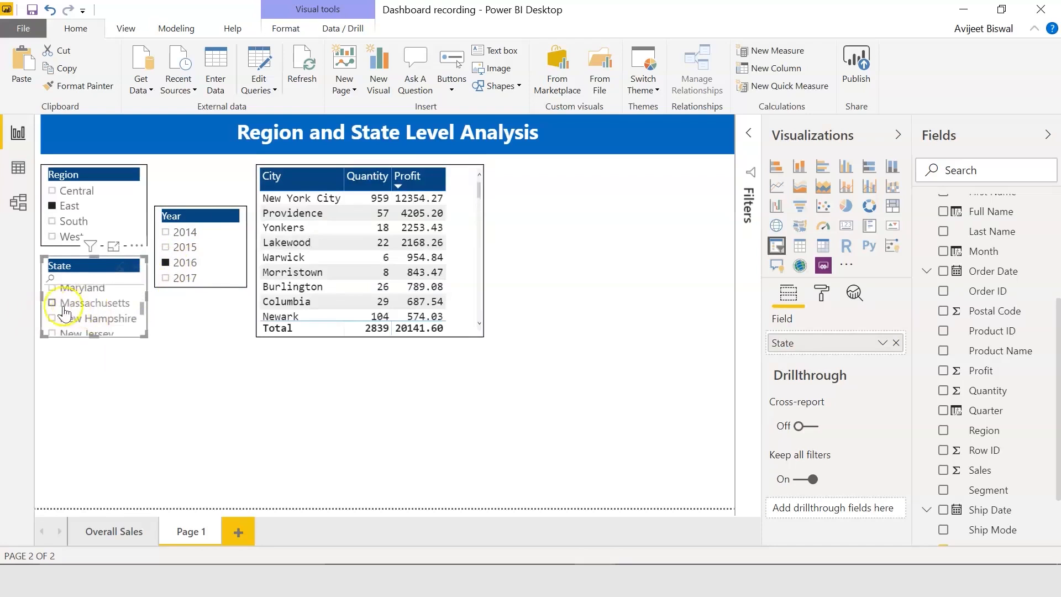
{"action": "left_click", "coordinate": [52, 305]}
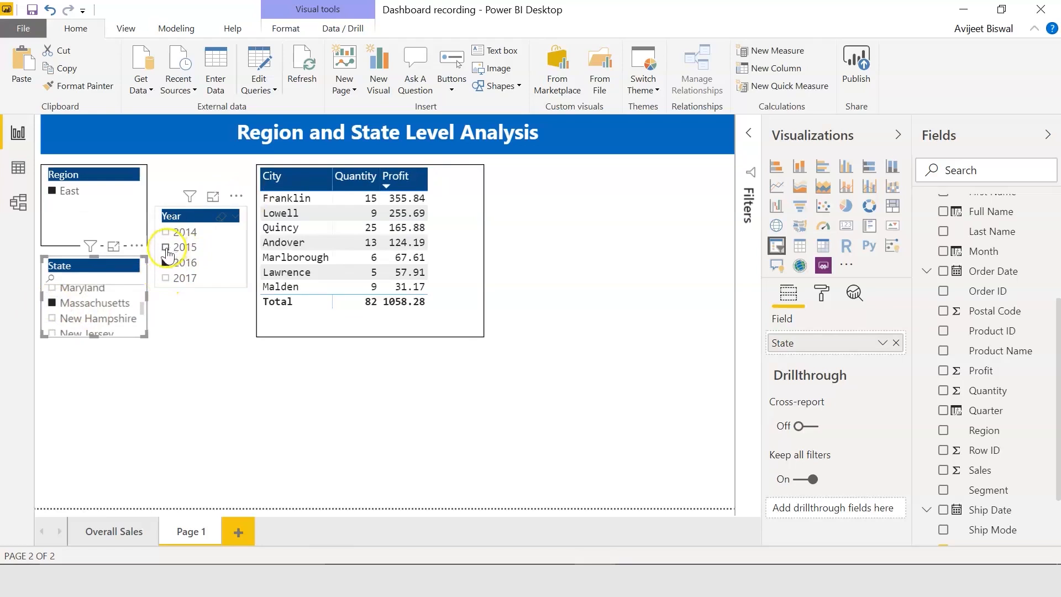
{"action": "left_click", "coordinate": [165, 278]}
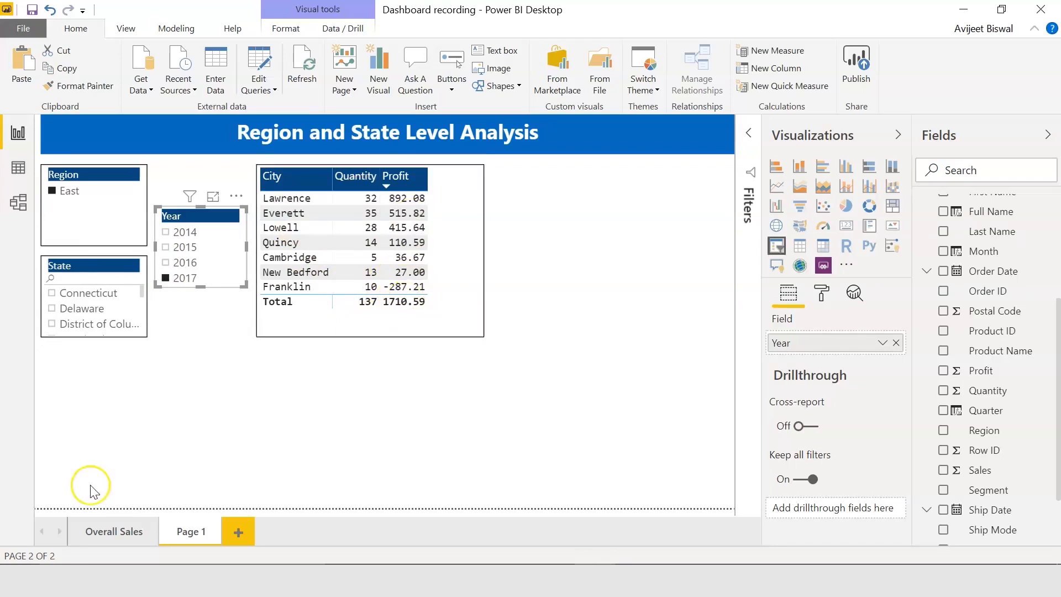
Clear the 2017 year, East region and Massachusetts state filters
{"action": "left_click", "coordinate": [166, 278]}
{"action": "left_click", "coordinate": [53, 191]}
{"action": "left_click_drag", "start_coordinate": [143, 294], "coordinate": [143, 305]}
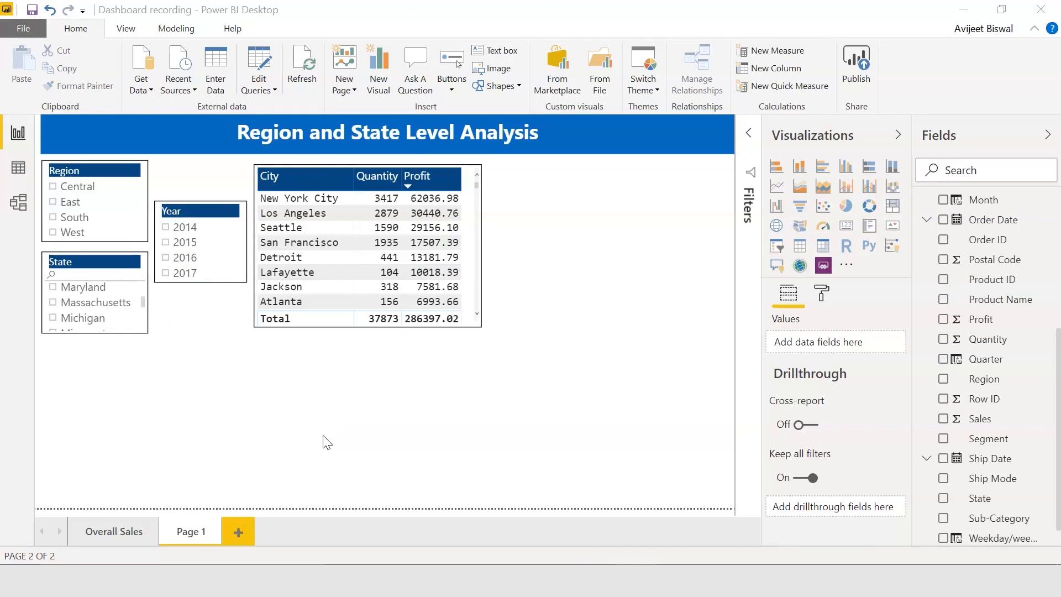
Add a clustered bar chart beside the city table and narrow it to leave a small gap on both sides
{"action": "left_click", "coordinate": [822, 174]}
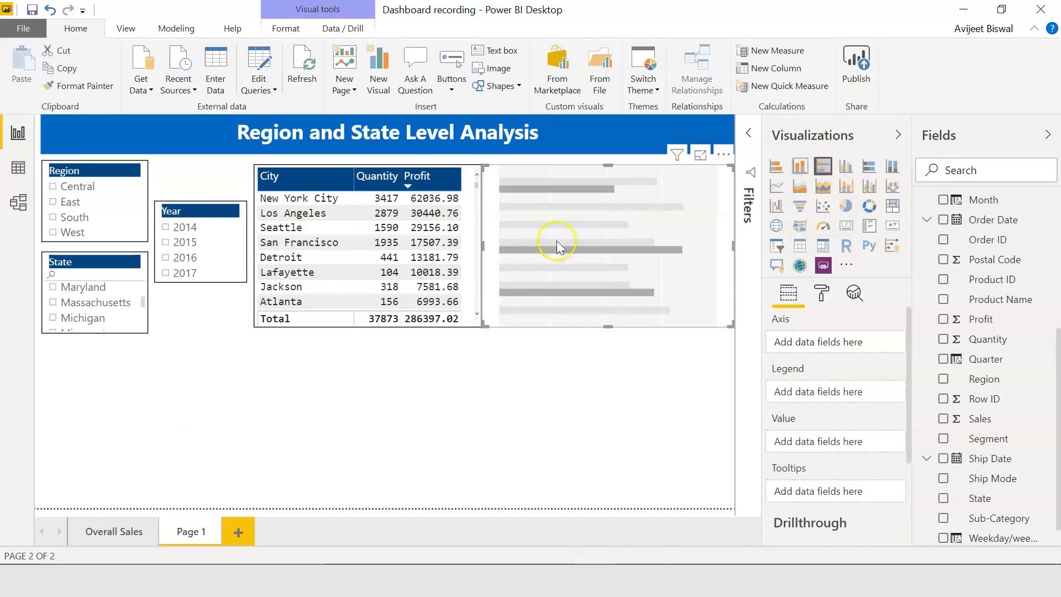
{"action": "left_click_drag", "start_coordinate": [482, 245], "coordinate": [488, 246]}
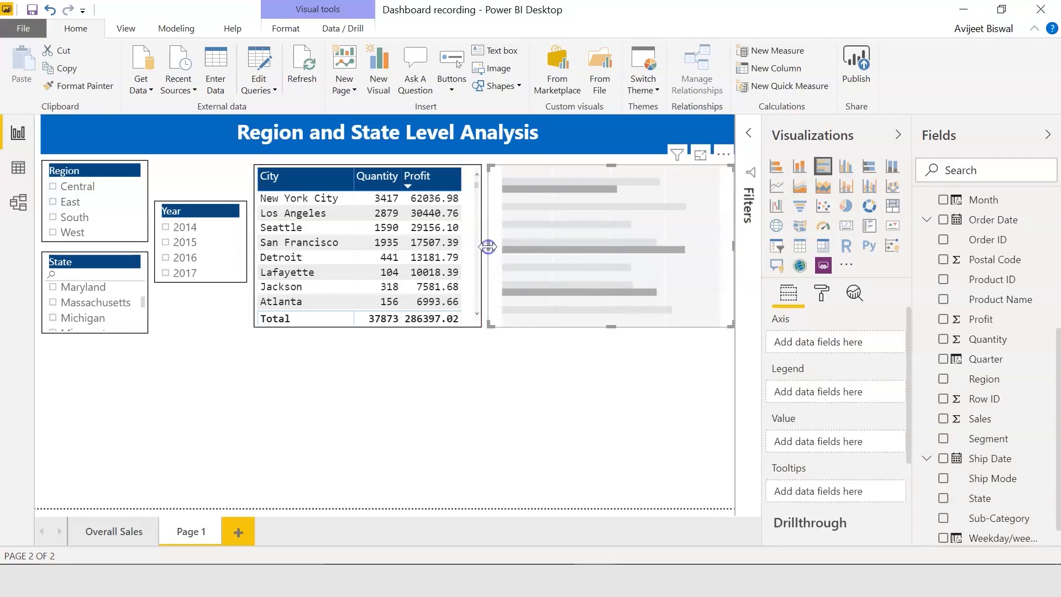
{"action": "left_click_drag", "start_coordinate": [729, 248], "coordinate": [723, 247]}
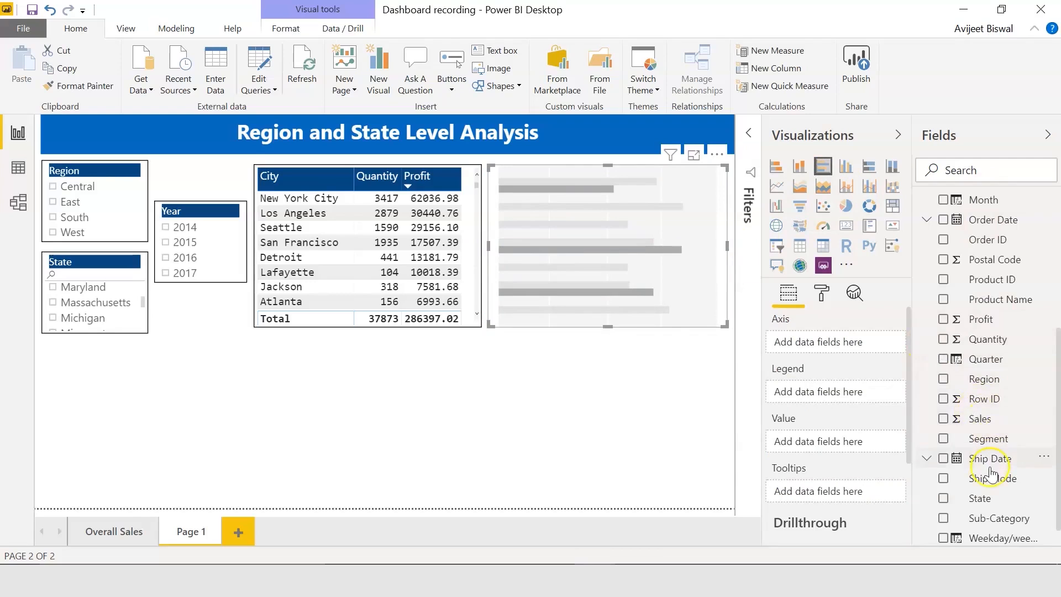
Build the bar chart with State on the axis, Category as the legend and Sales as the value
{"action": "left_click_drag", "start_coordinate": [991, 499], "coordinate": [829, 344]}
{"action": "left_click_drag", "start_coordinate": [1057, 353], "coordinate": [1057, 217]}
{"action": "left_click_drag", "start_coordinate": [989, 230], "coordinate": [837, 399]}
{"action": "left_click_drag", "start_coordinate": [1058, 385], "coordinate": [1058, 469]}
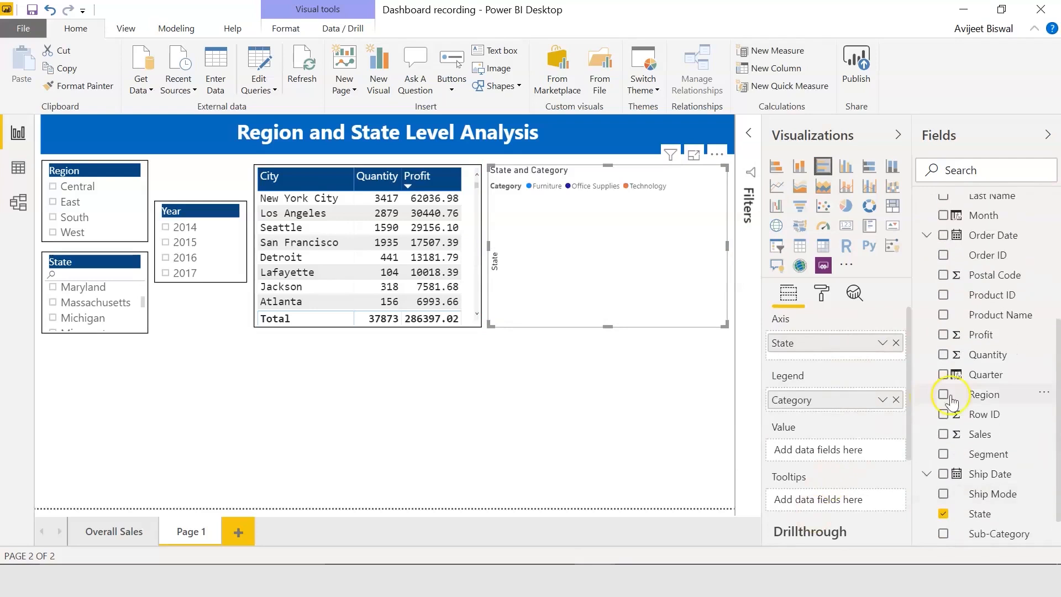
{"action": "left_click_drag", "start_coordinate": [978, 434], "coordinate": [838, 457]}
Examine the state and category sales bars in focus mode and check how the report responds to the 2015 year filter
{"action": "left_click", "coordinate": [693, 154]}
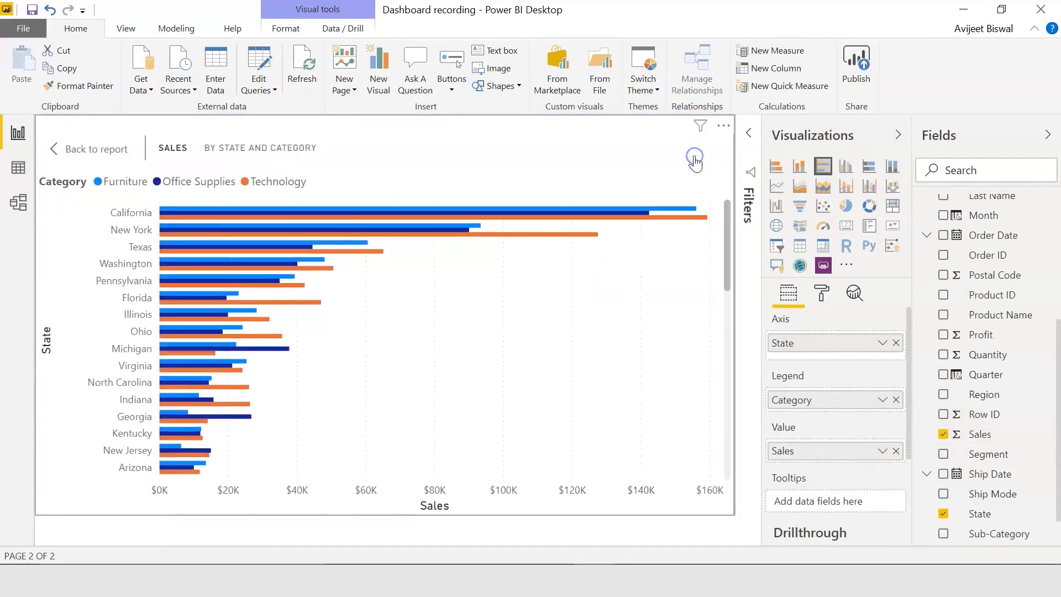
{"action": "mouse_move", "coordinate": [275, 217]}
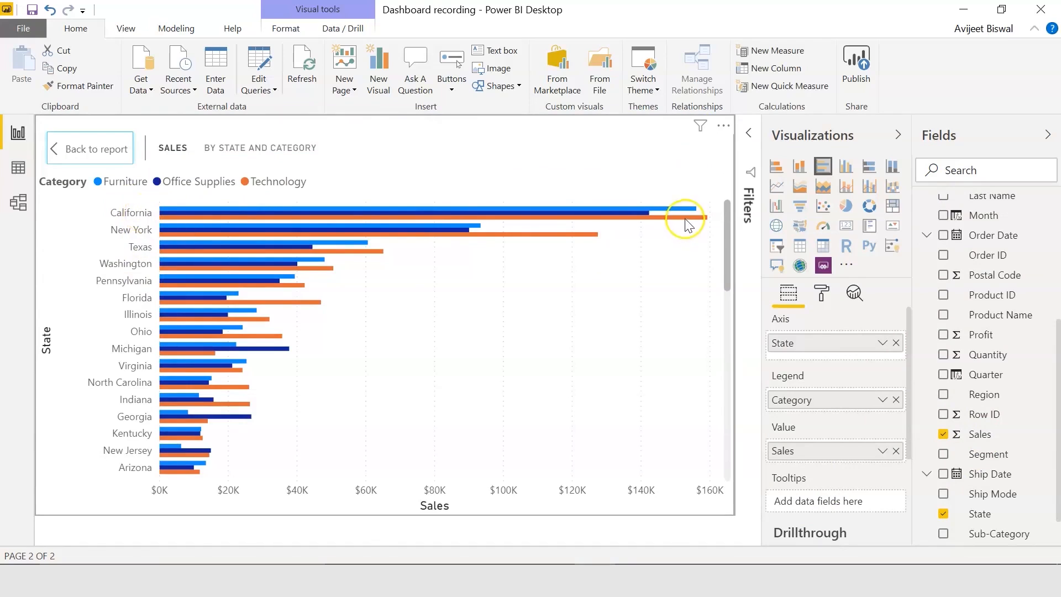
{"action": "mouse_move", "coordinate": [687, 224]}
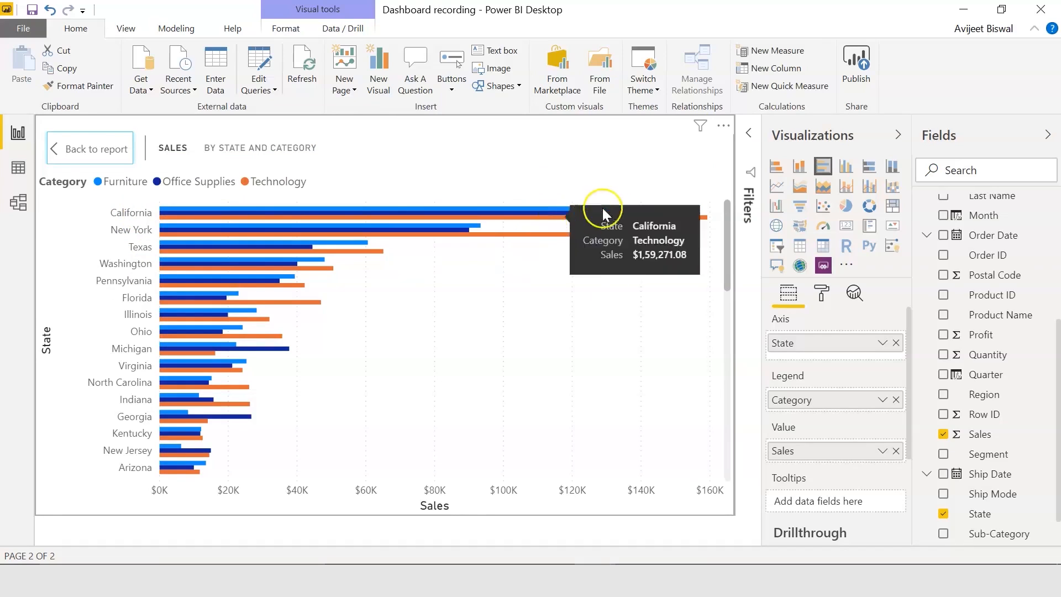
{"action": "mouse_move", "coordinate": [623, 220]}
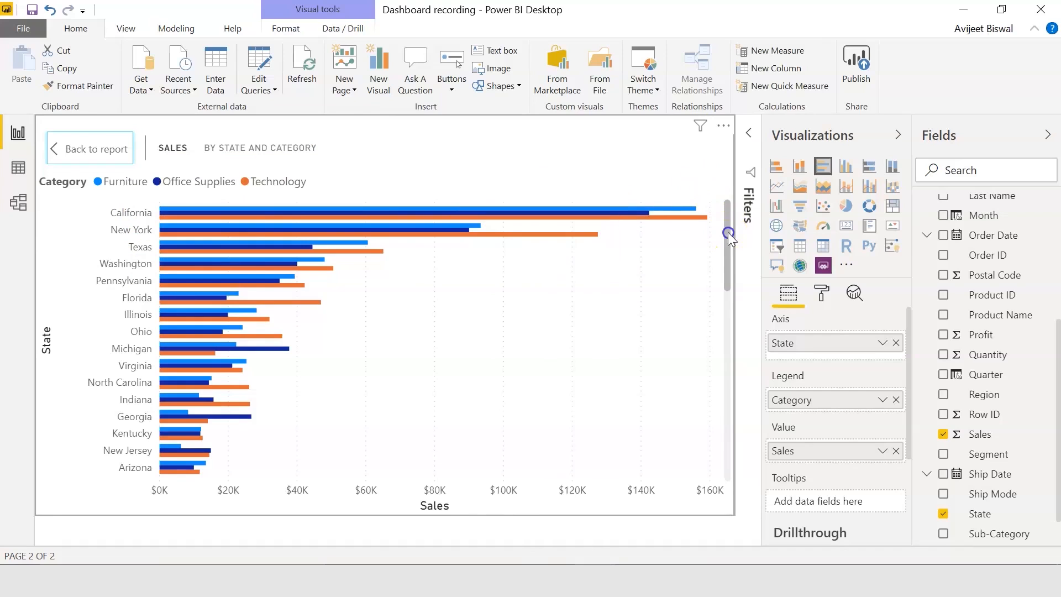
{"action": "left_click_drag", "start_coordinate": [727, 234], "coordinate": [725, 213]}
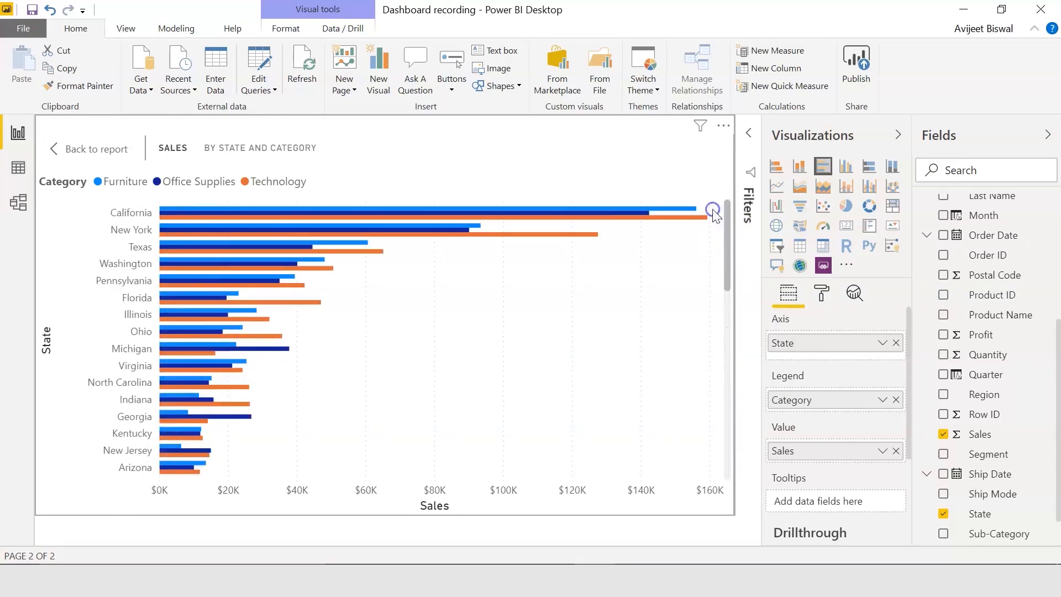
{"action": "left_click", "coordinate": [55, 148]}
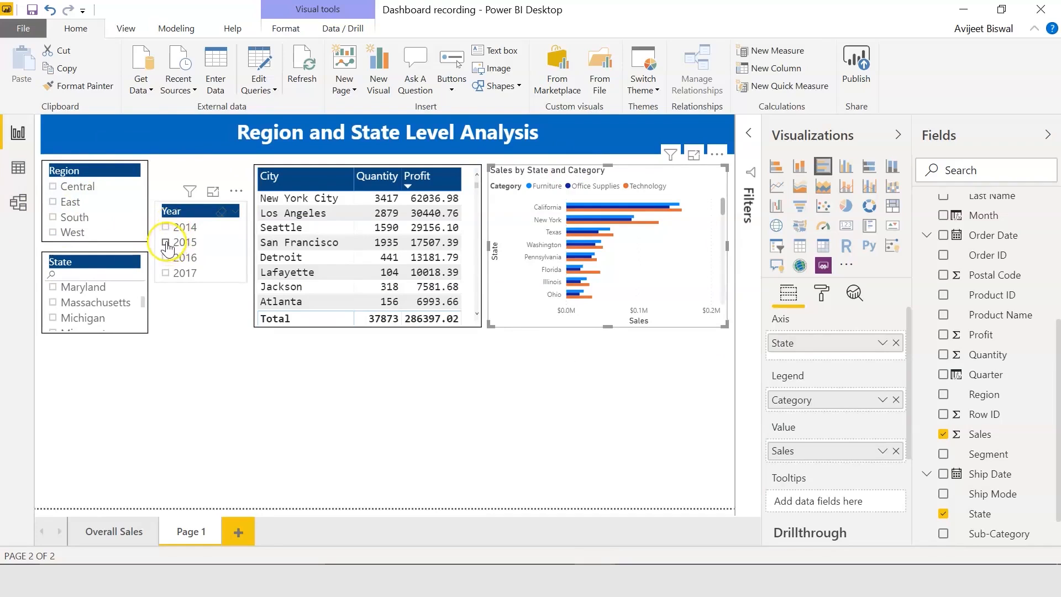
{"action": "left_click", "coordinate": [166, 243]}
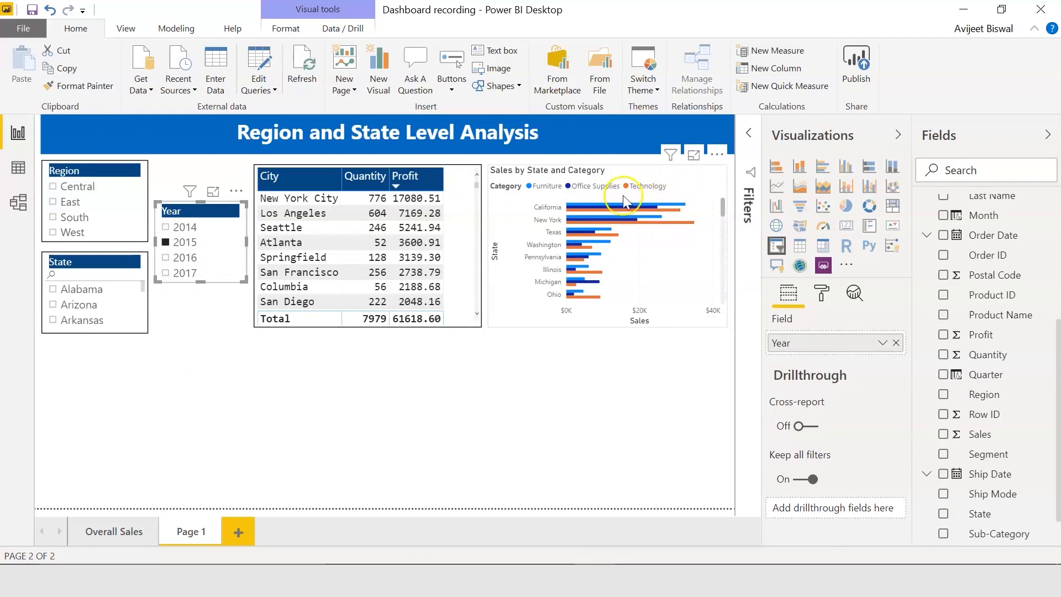
{"action": "left_click", "coordinate": [167, 243]}
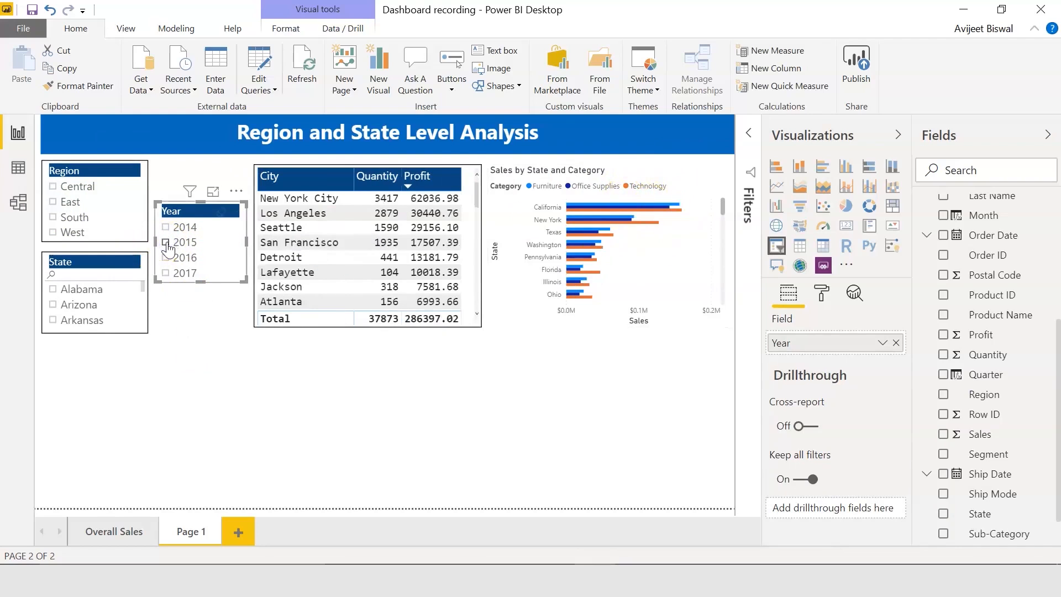
Set the Furniture data color of the sales bar chart to the custom color 084a59
{"action": "left_click", "coordinate": [680, 180]}
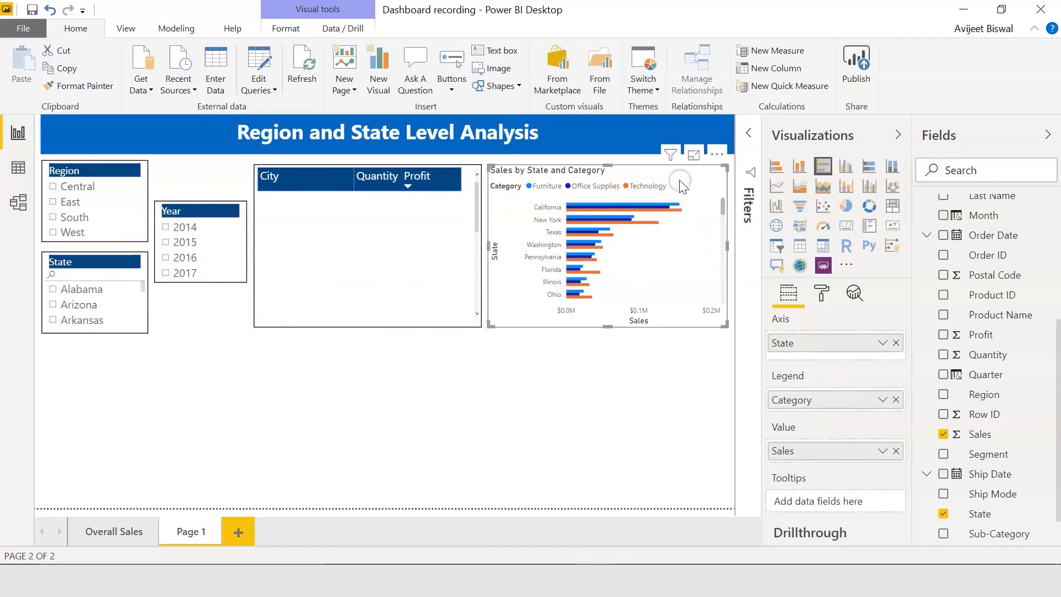
{"action": "left_click", "coordinate": [821, 292]}
{"action": "scroll", "coordinate": [909, 354], "scroll_direction": "down", "scroll_amount": 3}
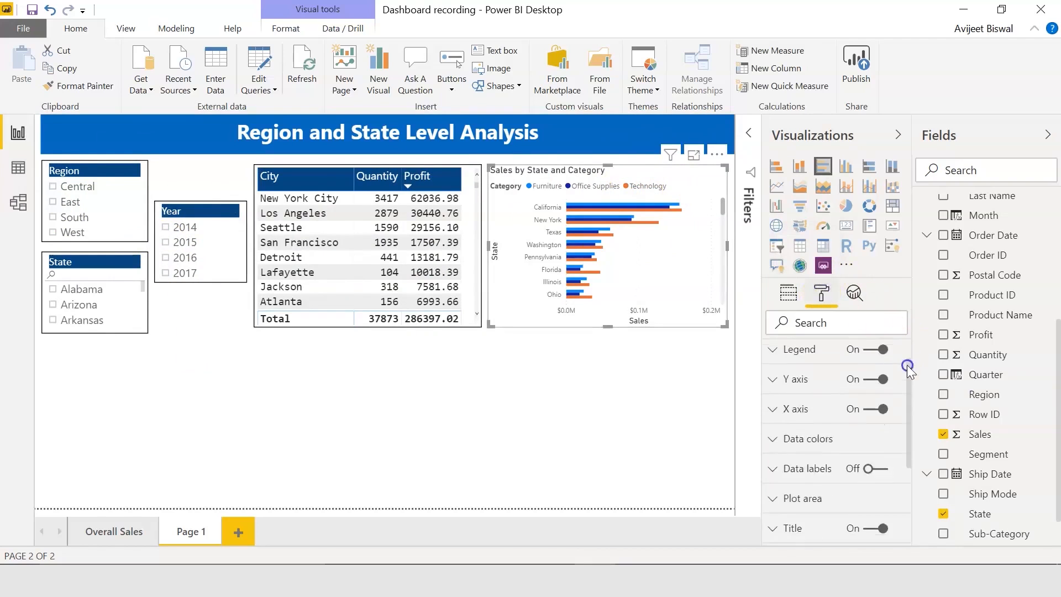
{"action": "left_click", "coordinate": [853, 396]}
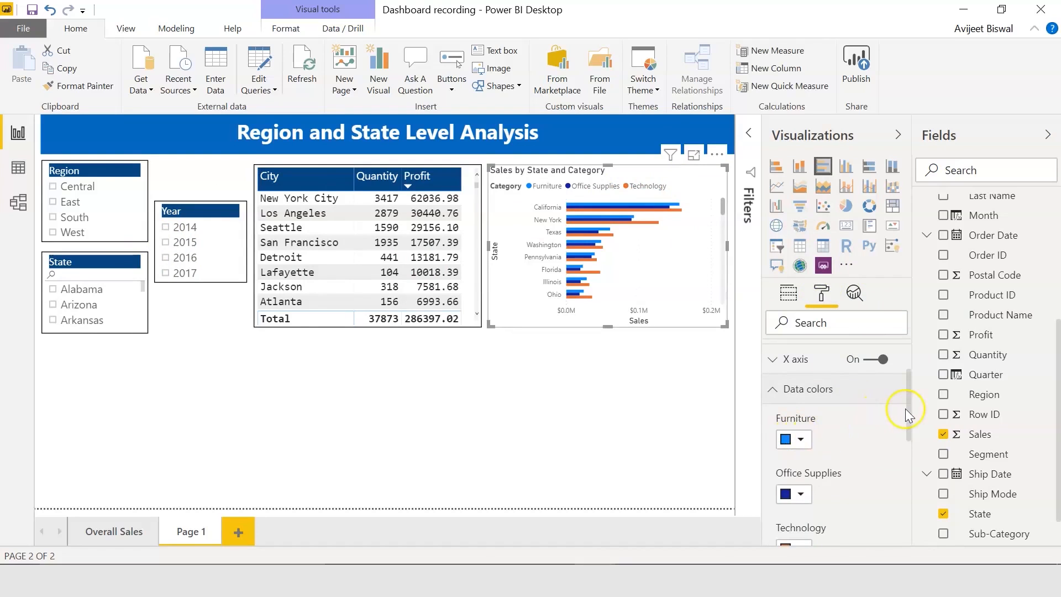
{"action": "scroll", "coordinate": [907, 411], "scroll_direction": "down", "scroll_amount": 2}
{"action": "left_click", "coordinate": [795, 378]}
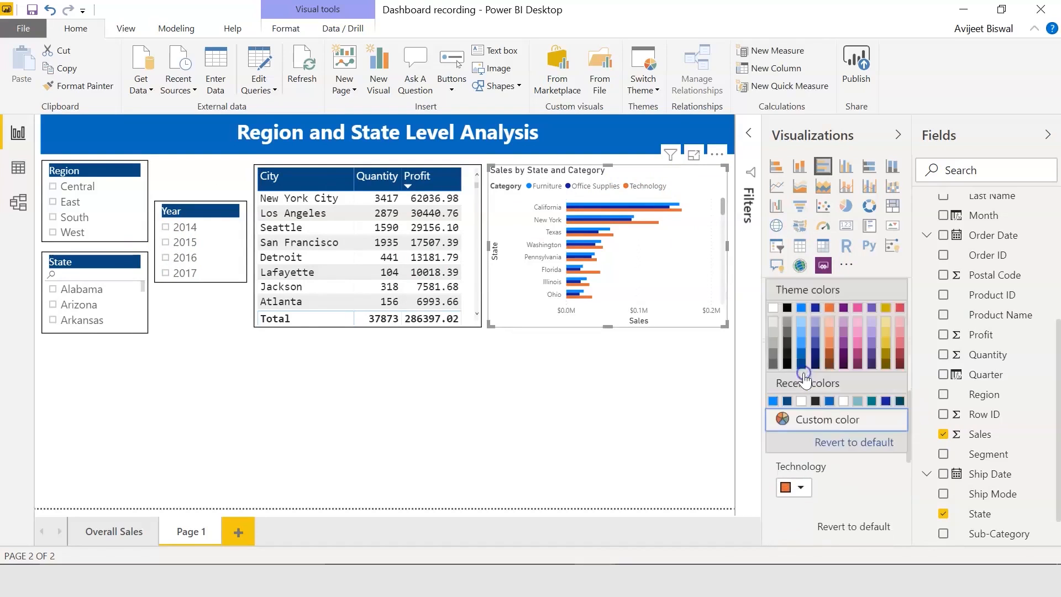
{"action": "left_click", "coordinate": [818, 419]}
{"action": "type", "text": "084a59"}
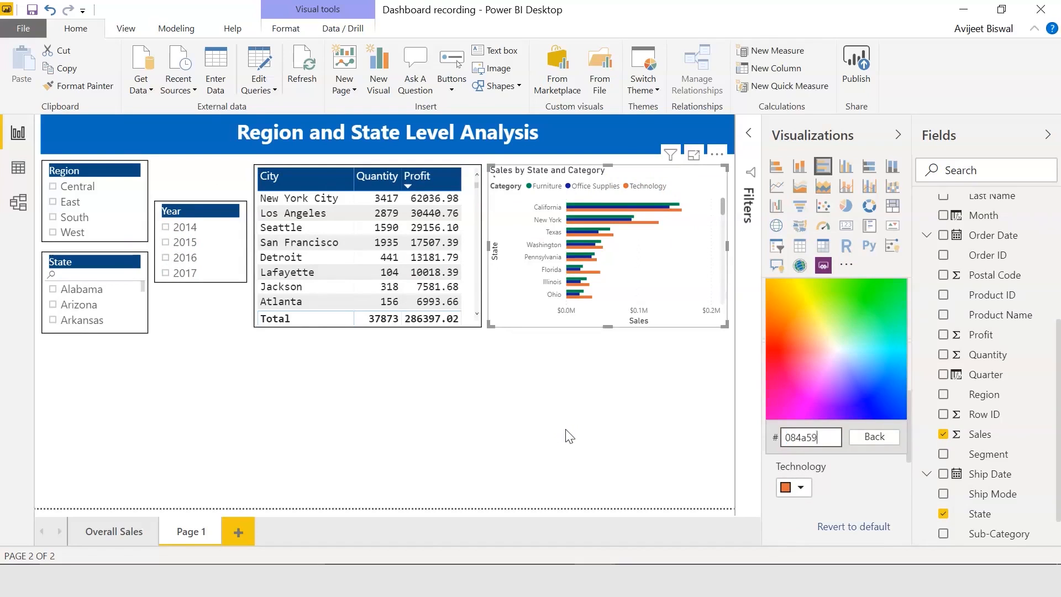
{"action": "key", "text": "Return"}
Set the Office Supplies data color of the bar chart to the custom color 196273
{"action": "left_click", "coordinate": [801, 434]}
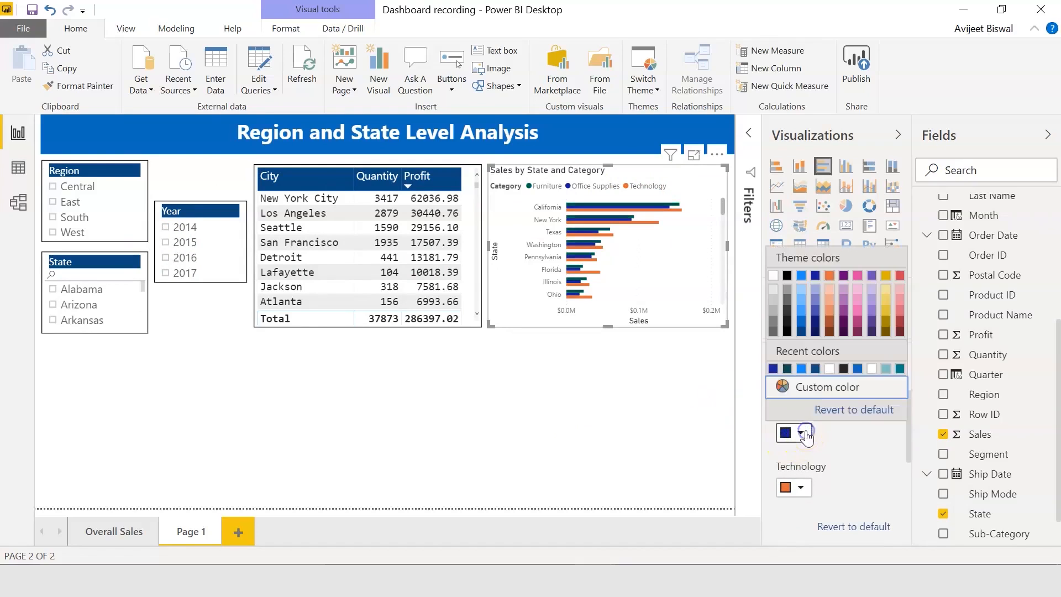
{"action": "left_click", "coordinate": [817, 384]}
{"action": "type", "text": "196273"}
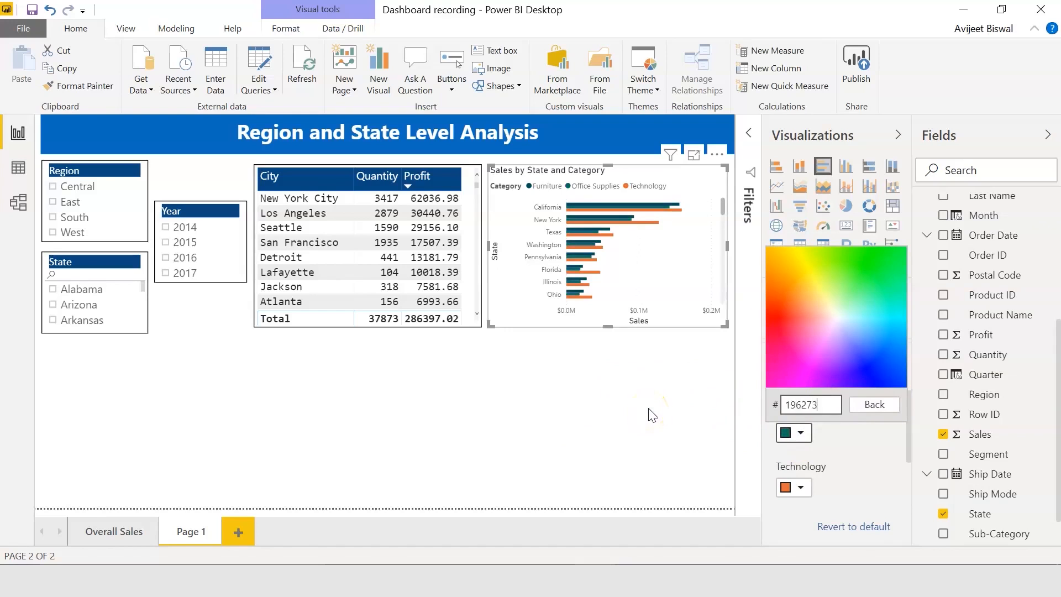
{"action": "key", "text": "Return"}
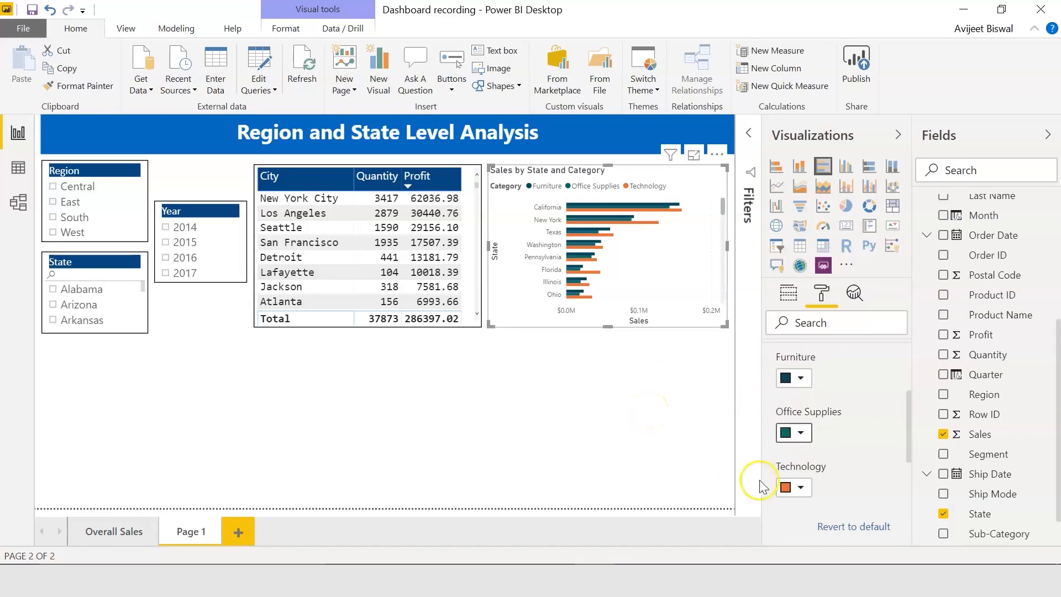
Set the Technology data color to a custom muted grey-blue and review the recolored bar chart in focus mode
{"action": "left_click", "coordinate": [799, 487]}
{"action": "left_click", "coordinate": [844, 446]}
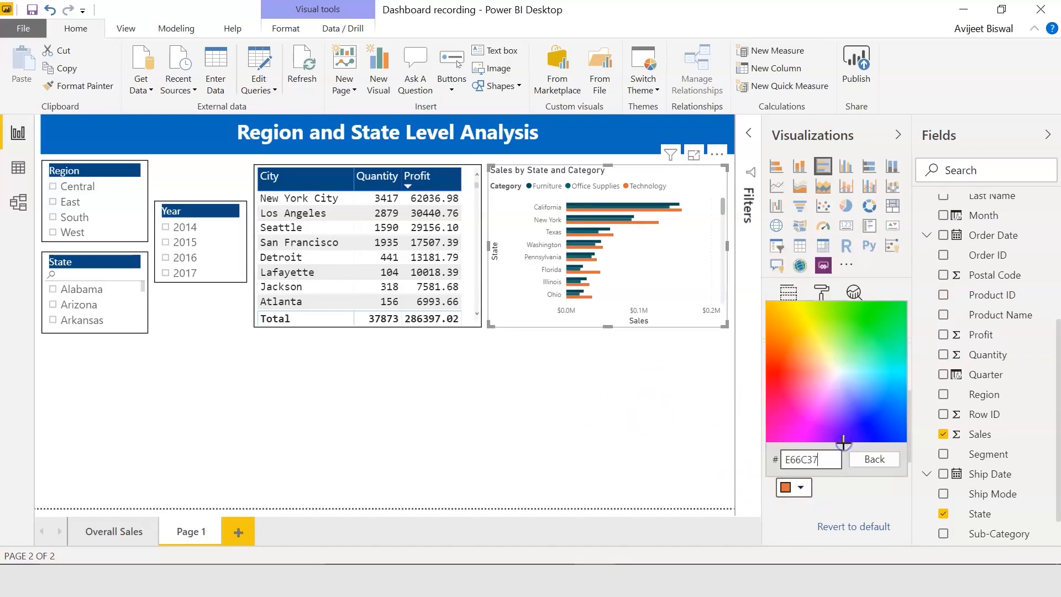
{"action": "type", "text": "5F9EA0"}
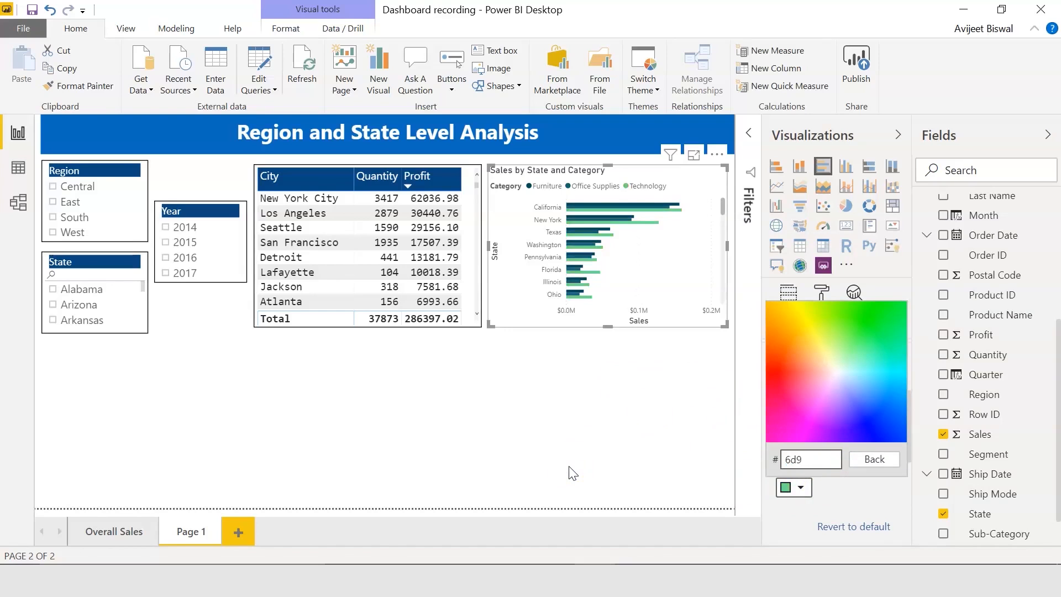
{"action": "key", "text": "Return"}
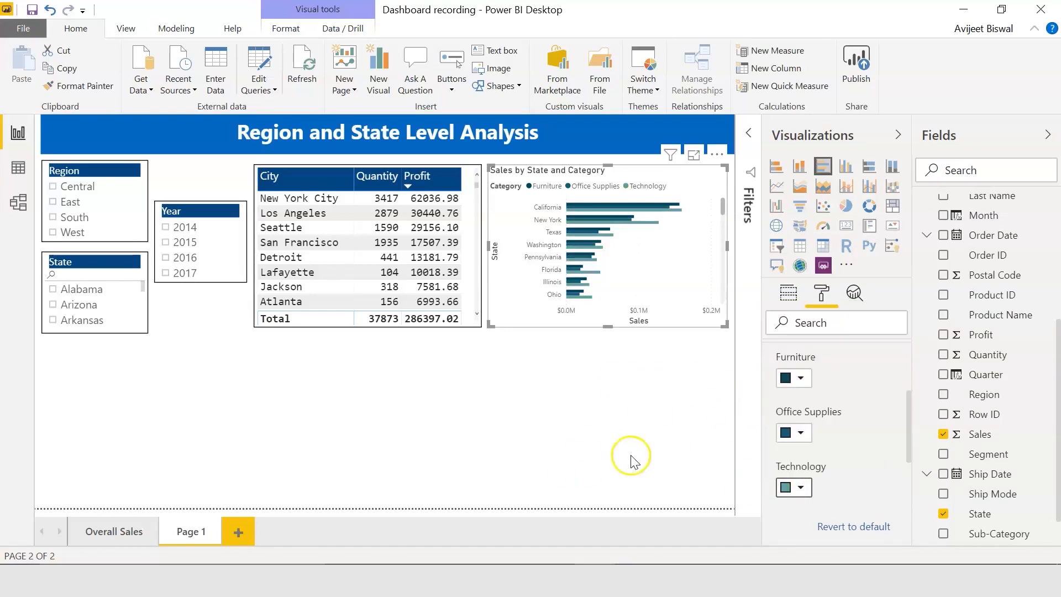
{"action": "left_click", "coordinate": [693, 155]}
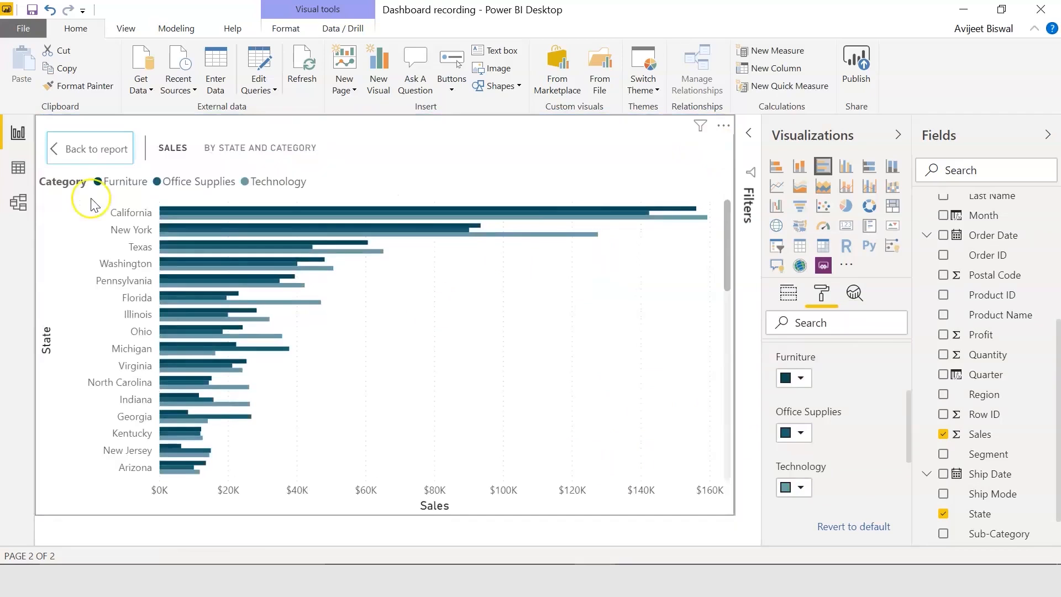
{"action": "left_click", "coordinate": [67, 148]}
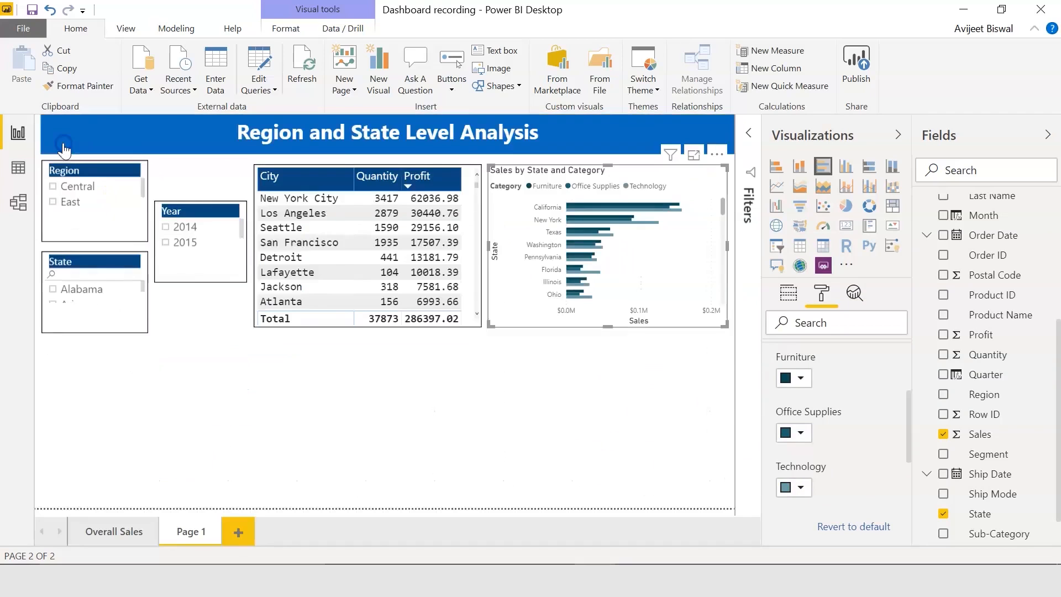
Turn on the border around the Sales by State and Category bar chart
{"action": "left_click", "coordinate": [76, 492]}
{"action": "left_click", "coordinate": [675, 169]}
{"action": "left_click", "coordinate": [822, 292]}
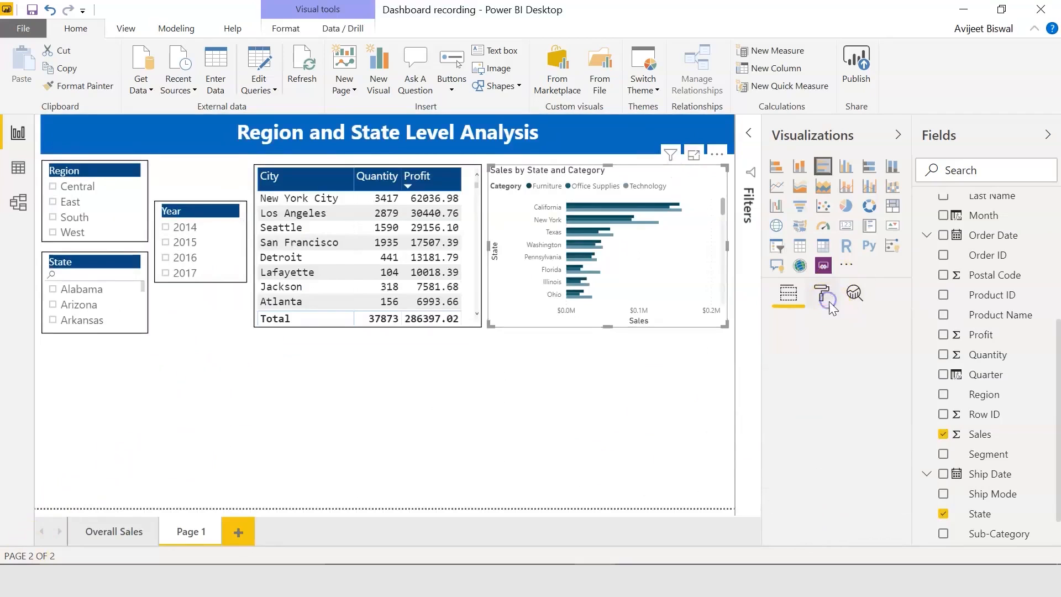
{"action": "left_click_drag", "start_coordinate": [908, 363], "coordinate": [921, 478]}
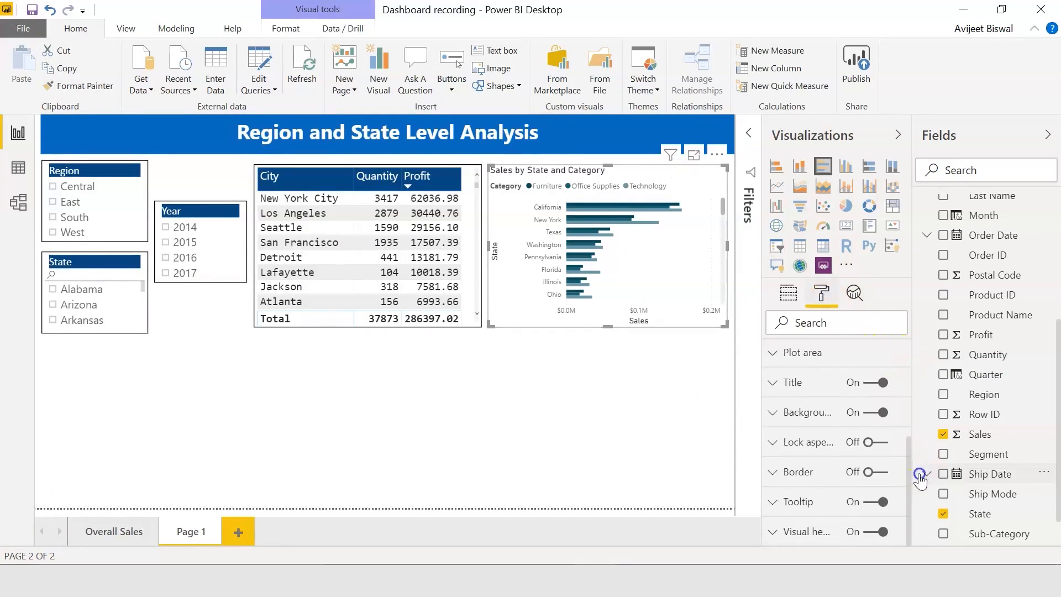
{"action": "left_click", "coordinate": [888, 470]}
{"action": "left_click", "coordinate": [463, 434]}
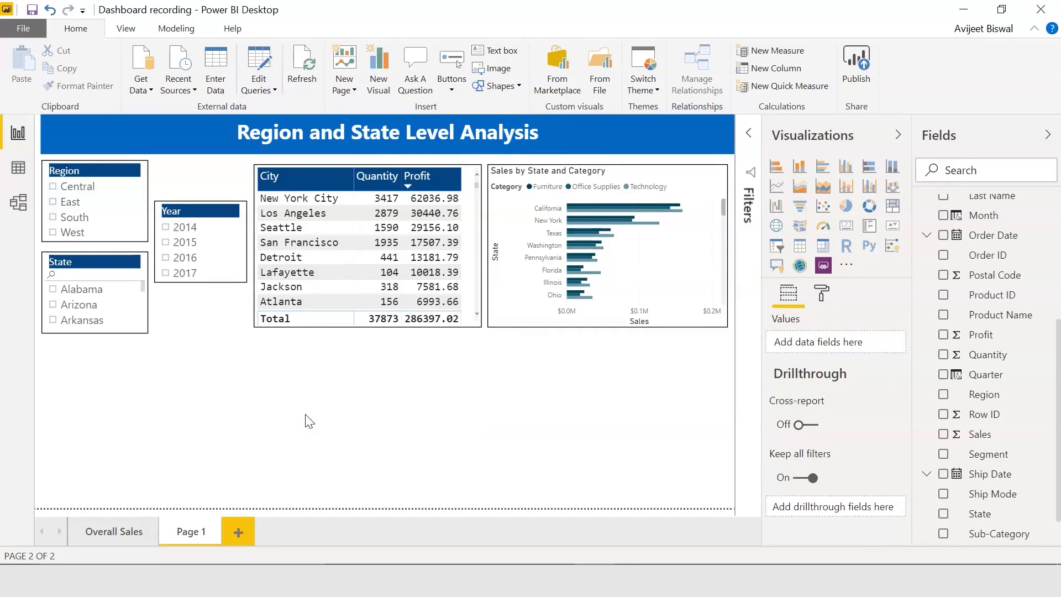
Add an area chart below the slicers and enlarge it to span their combined width down to the page's lower edge
{"action": "left_click", "coordinate": [802, 187]}
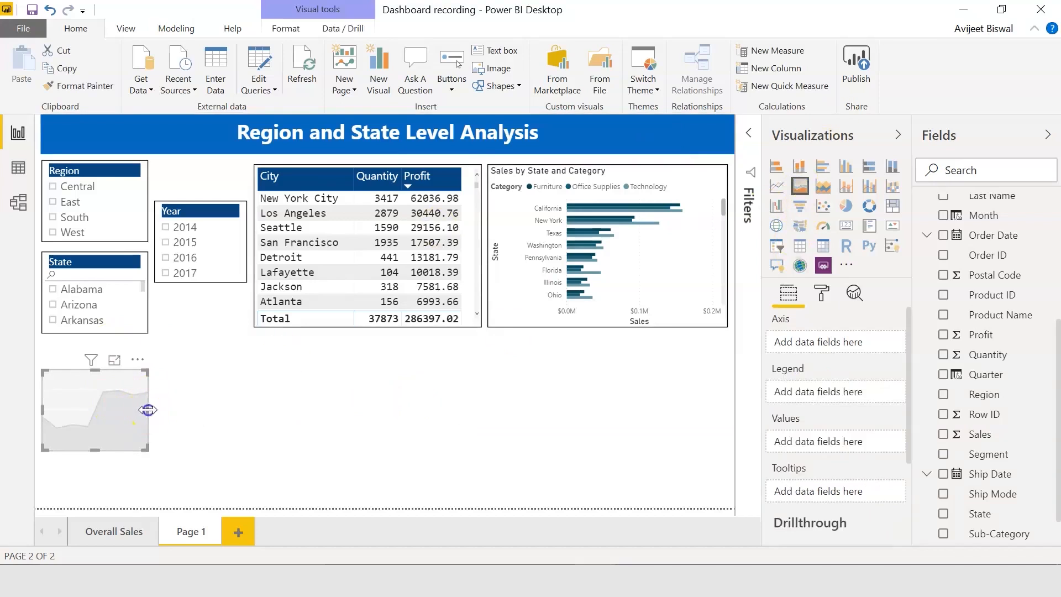
{"action": "left_click_drag", "start_coordinate": [148, 409], "coordinate": [246, 399]}
{"action": "left_click_drag", "start_coordinate": [147, 371], "coordinate": [146, 347]}
{"action": "left_click_drag", "start_coordinate": [144, 449], "coordinate": [148, 500]}
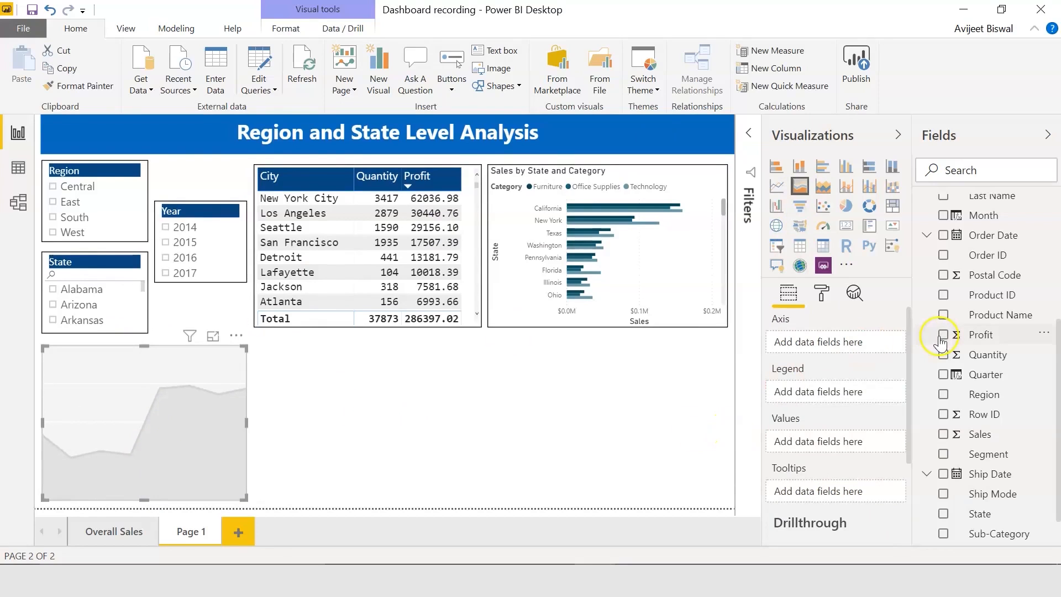
Build the area chart with Year on the axis, Category as the legend and Profit as the values
{"action": "scroll", "coordinate": [1058, 345], "scroll_direction": "down", "scroll_amount": 2}
{"action": "left_click_drag", "start_coordinate": [978, 532], "coordinate": [843, 347]}
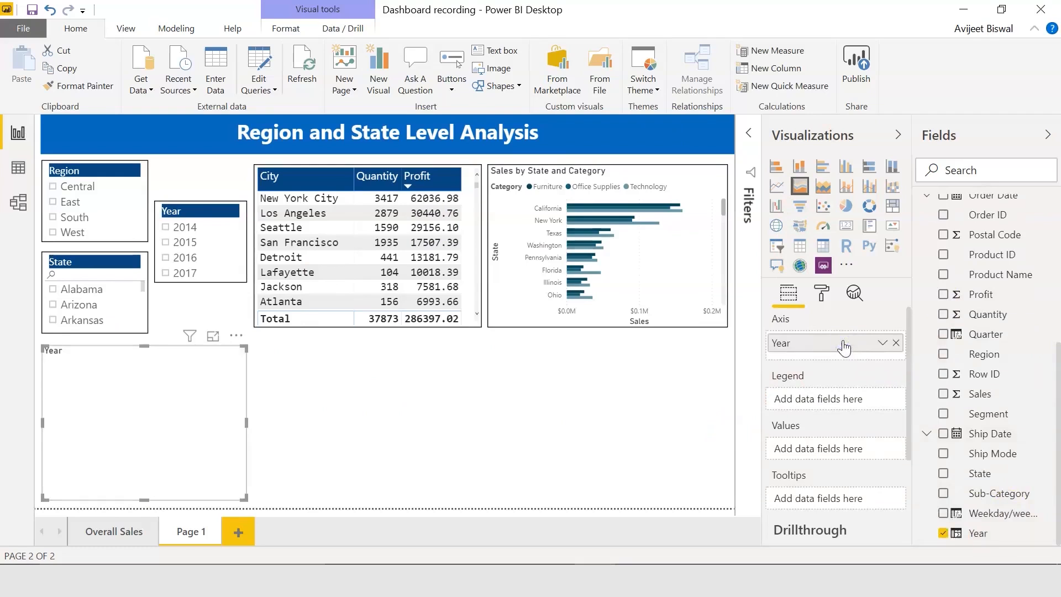
{"action": "scroll", "coordinate": [1058, 242], "scroll_direction": "up", "scroll_amount": 3}
{"action": "left_click_drag", "start_coordinate": [989, 230], "coordinate": [844, 404]}
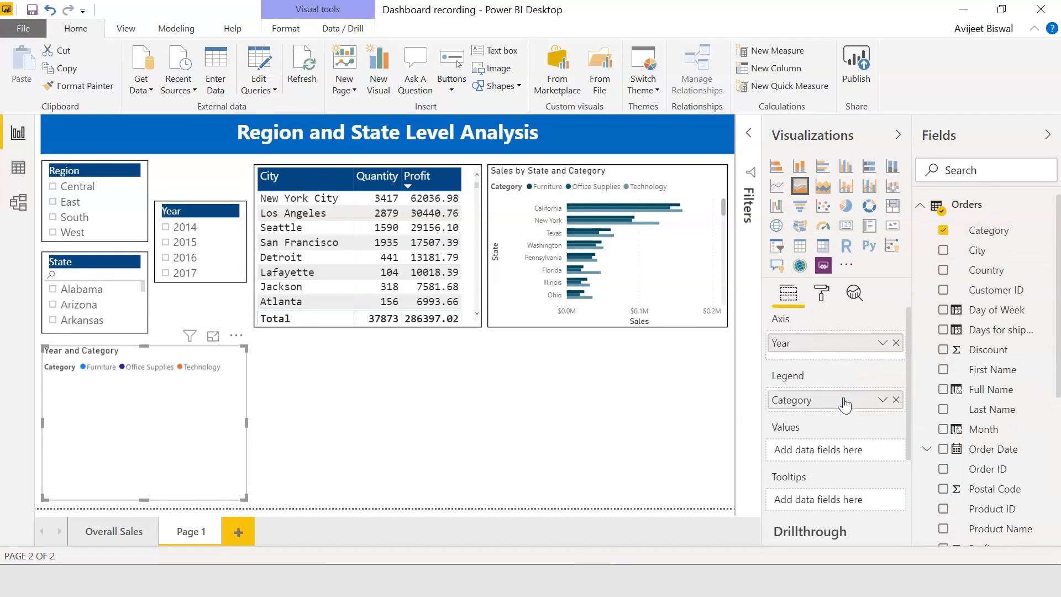
{"action": "scroll", "coordinate": [1011, 424], "scroll_direction": "down", "scroll_amount": 5}
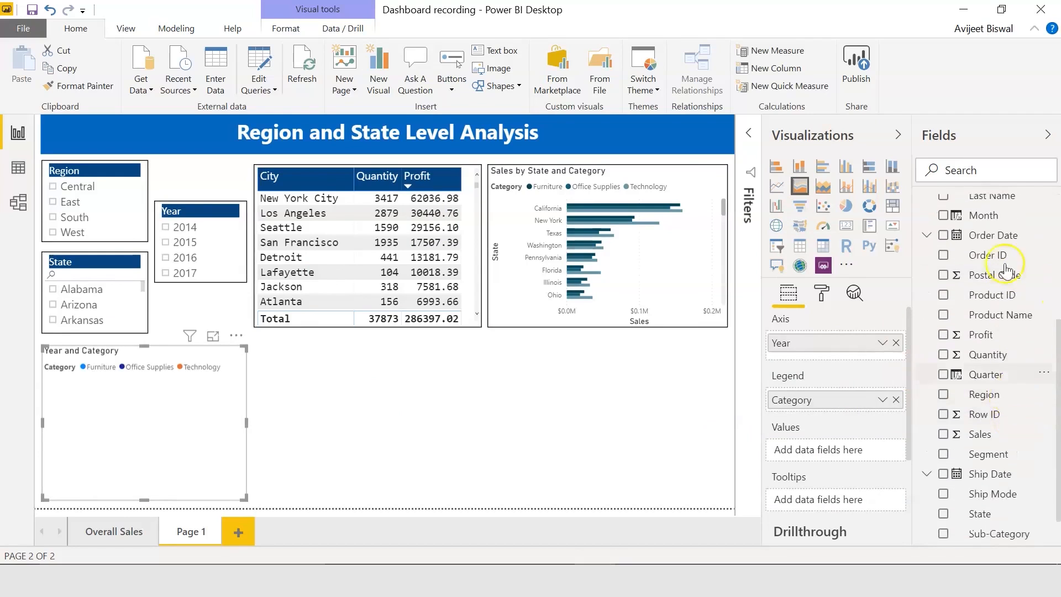
{"action": "left_click_drag", "start_coordinate": [989, 334], "coordinate": [851, 445]}
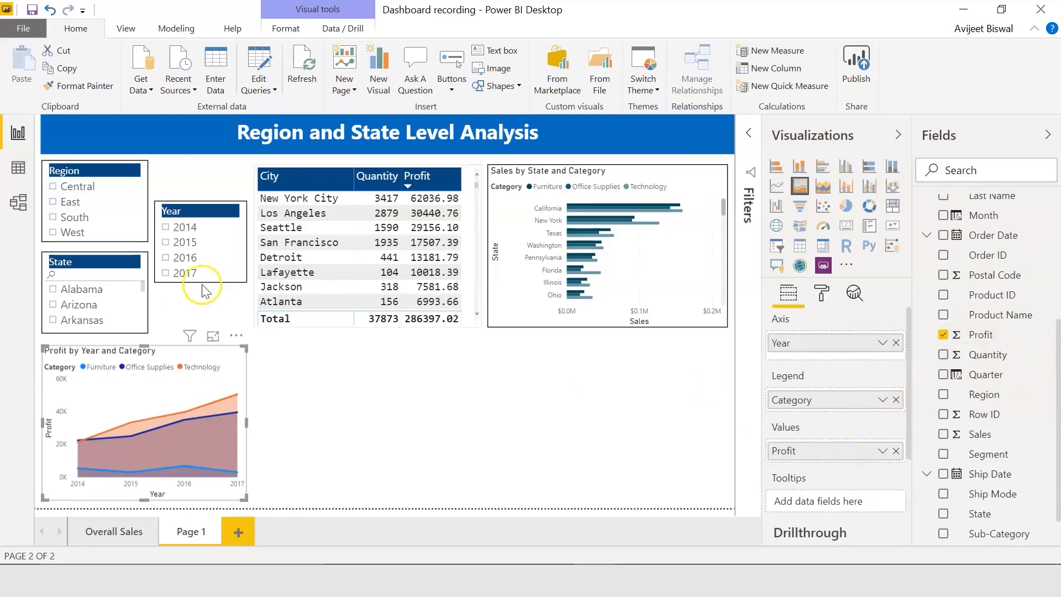
Review the profit area chart in focus mode and set its Furniture data color to Theme color 1, 25% darker (#0d6abf)
{"action": "left_click", "coordinate": [213, 335]}
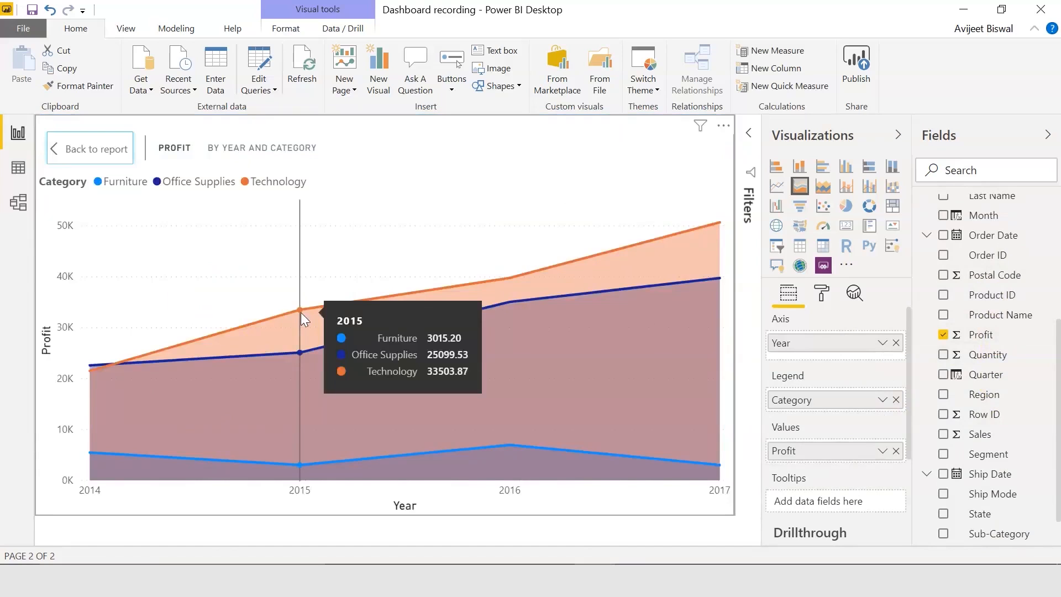
{"action": "left_click", "coordinate": [64, 149]}
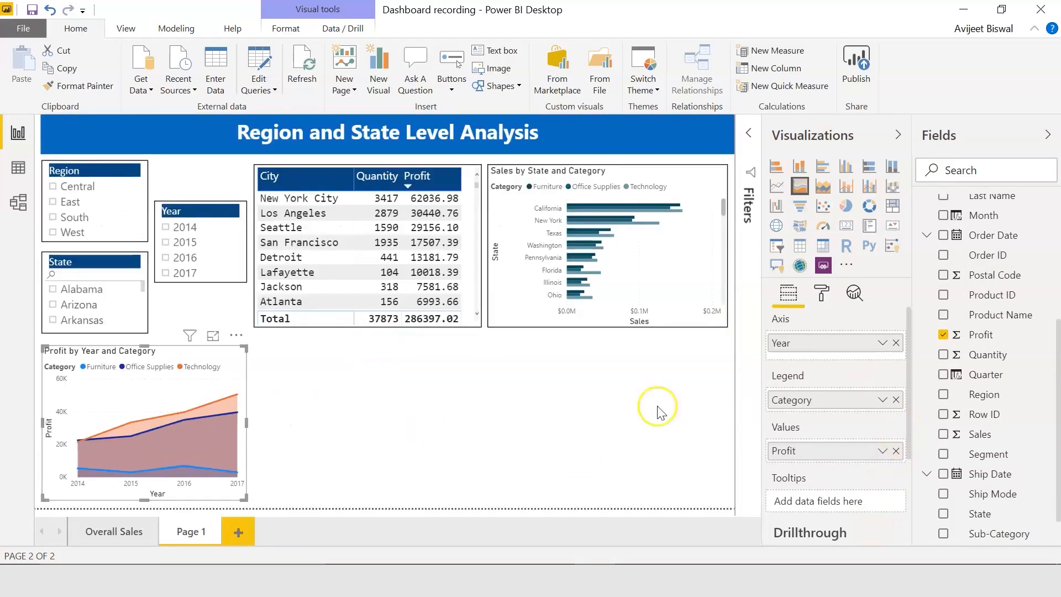
{"action": "left_click", "coordinate": [822, 299]}
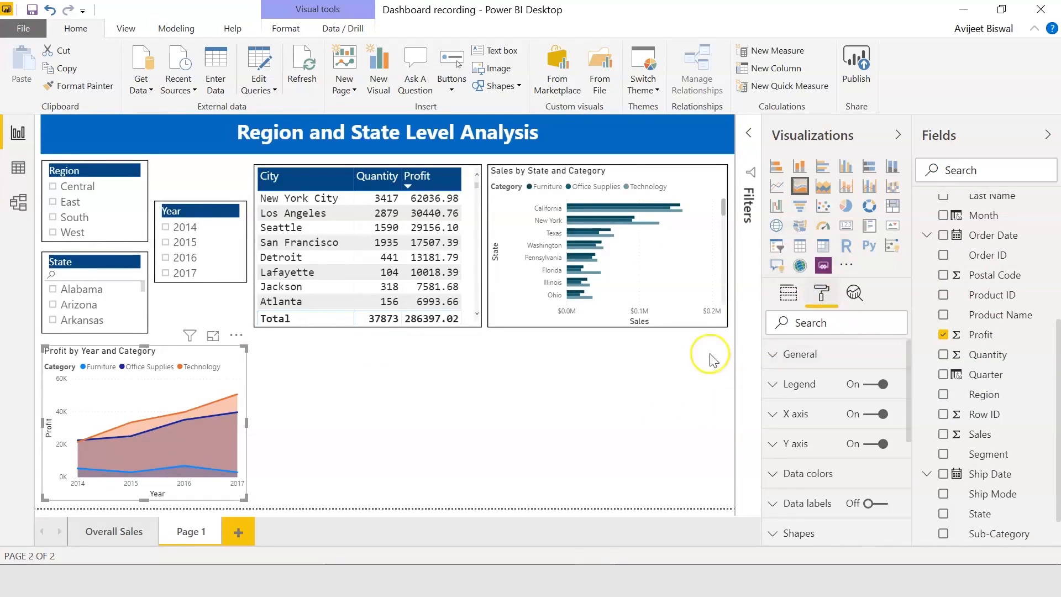
{"action": "left_click_drag", "start_coordinate": [909, 359], "coordinate": [908, 402]}
{"action": "left_click", "coordinate": [831, 367]}
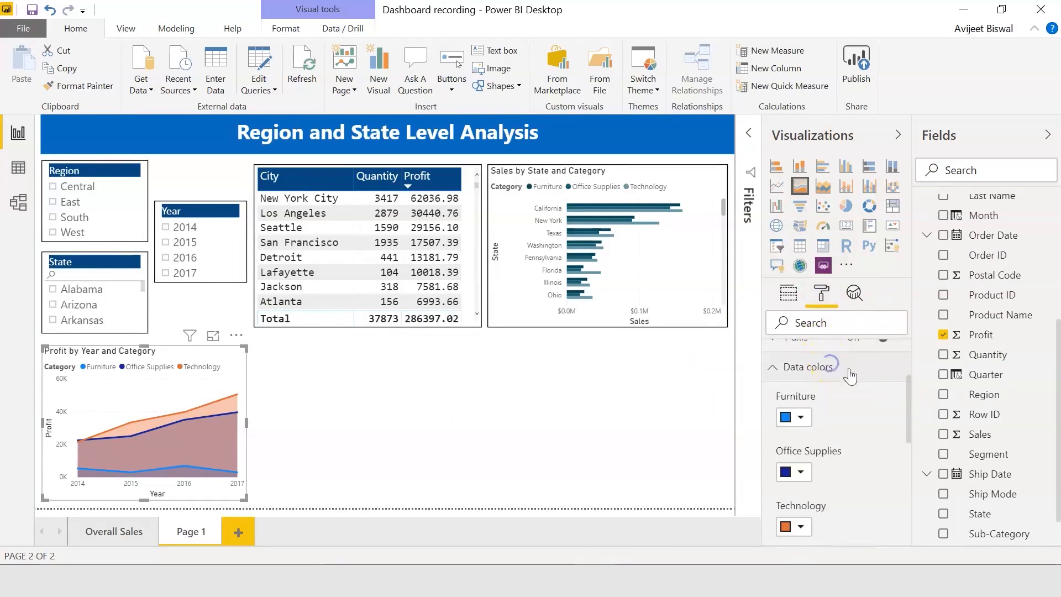
{"action": "left_click_drag", "start_coordinate": [906, 396], "coordinate": [907, 408]}
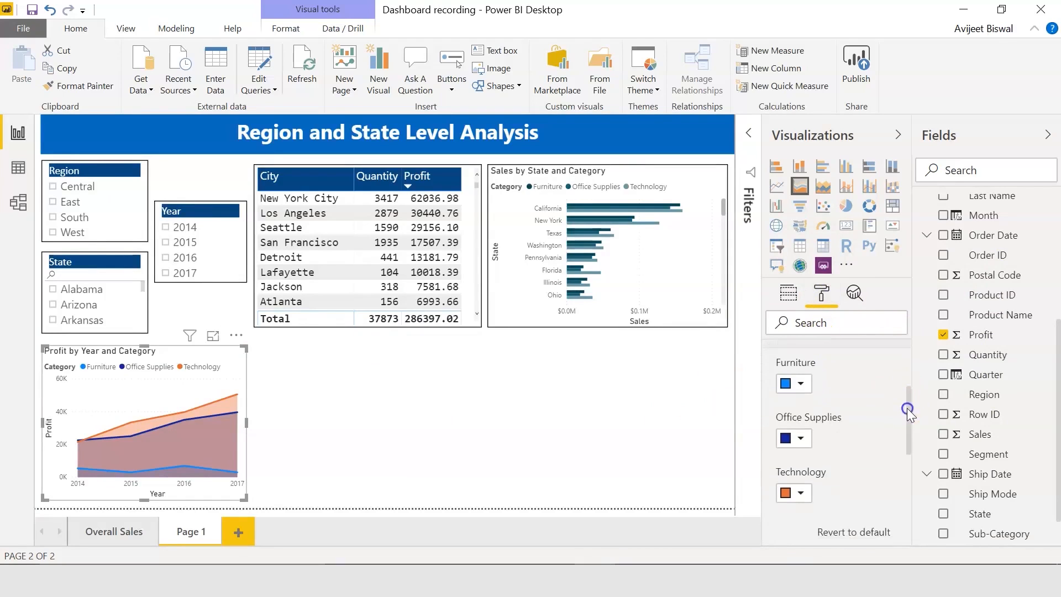
{"action": "left_click", "coordinate": [801, 383]}
{"action": "left_click", "coordinate": [802, 366]}
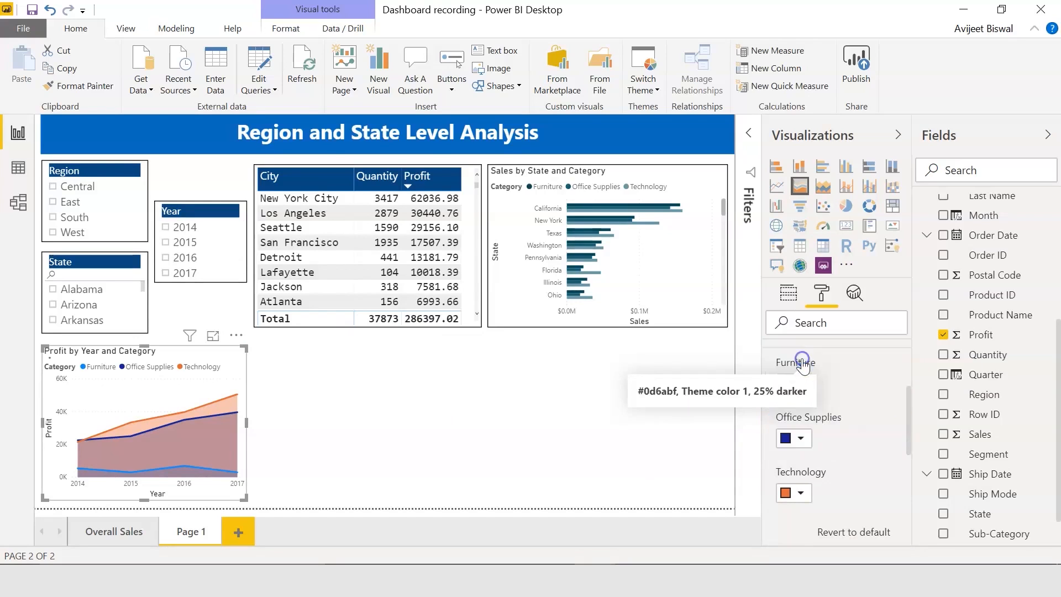
Set the area chart's Office Supplies data color to the red theme color and Technology to the recently used dark teal
{"action": "left_click", "coordinate": [801, 439]}
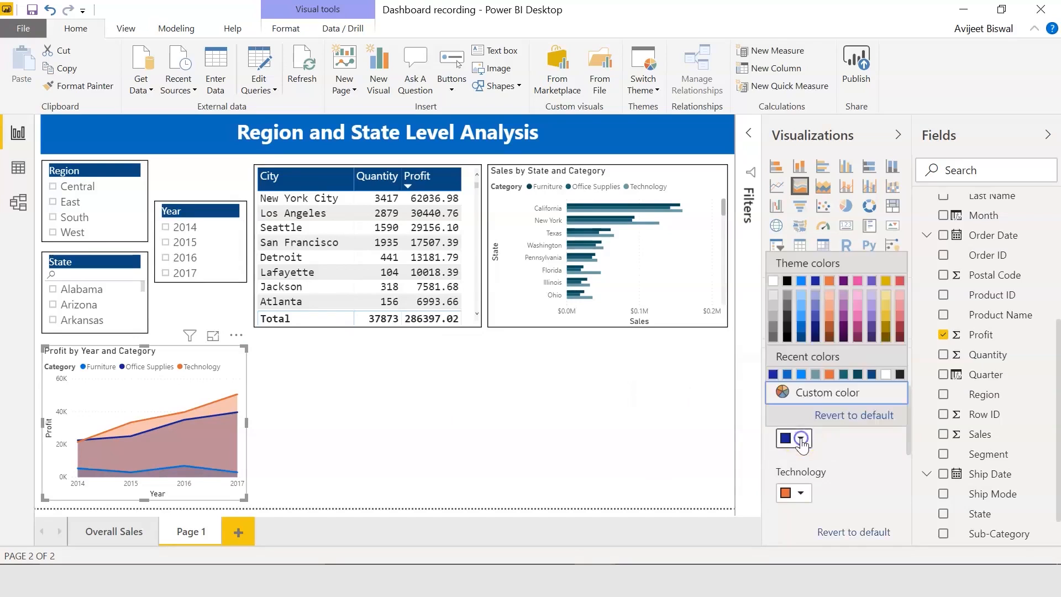
{"action": "left_click", "coordinate": [899, 279]}
{"action": "left_click", "coordinate": [801, 493]}
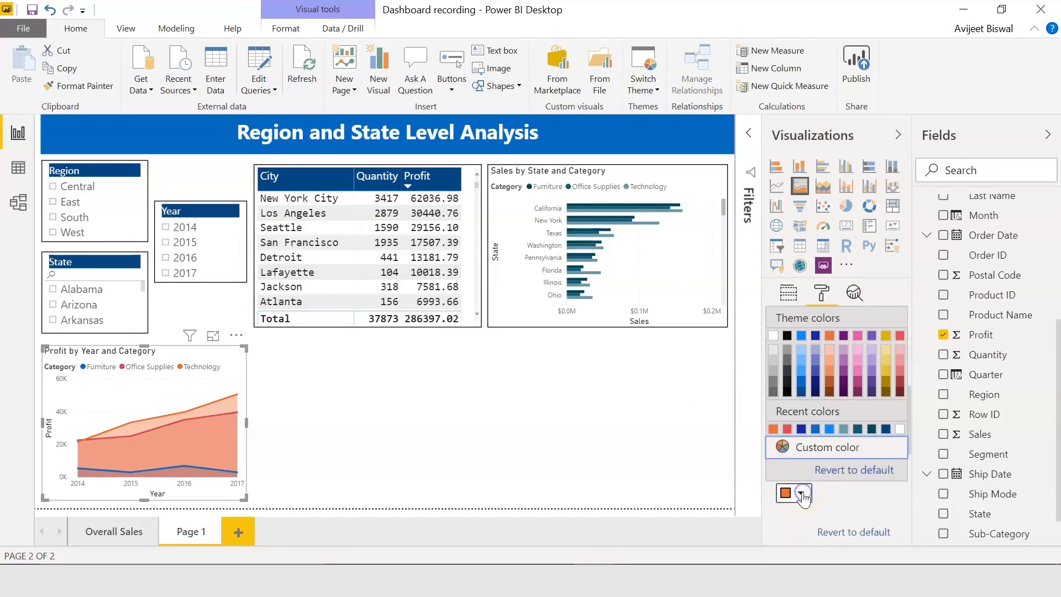
{"action": "left_click", "coordinate": [858, 429]}
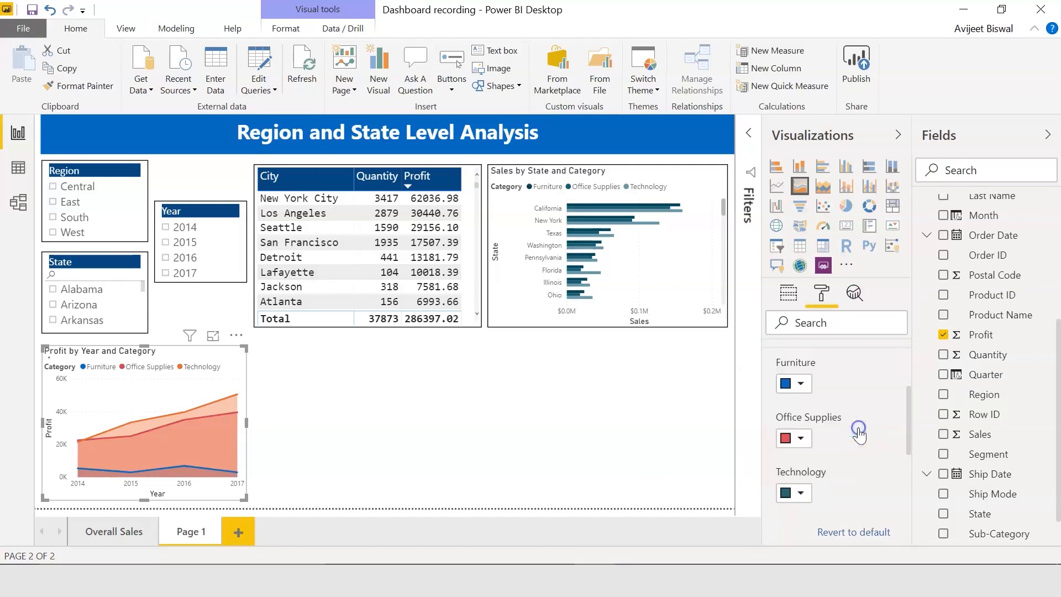
{"action": "left_click", "coordinate": [339, 403]}
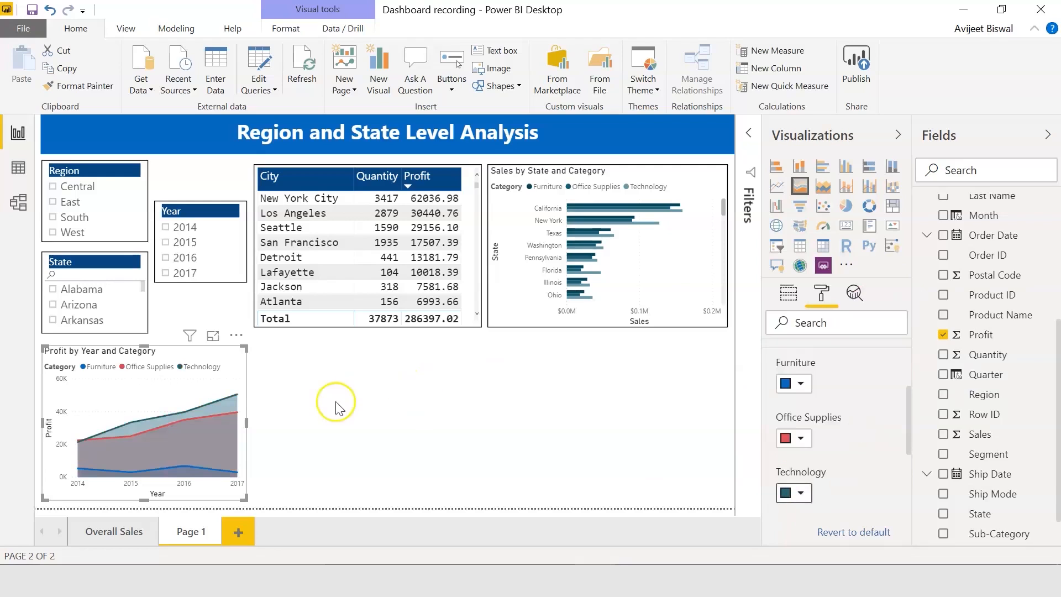
{"action": "left_click", "coordinate": [206, 379]}
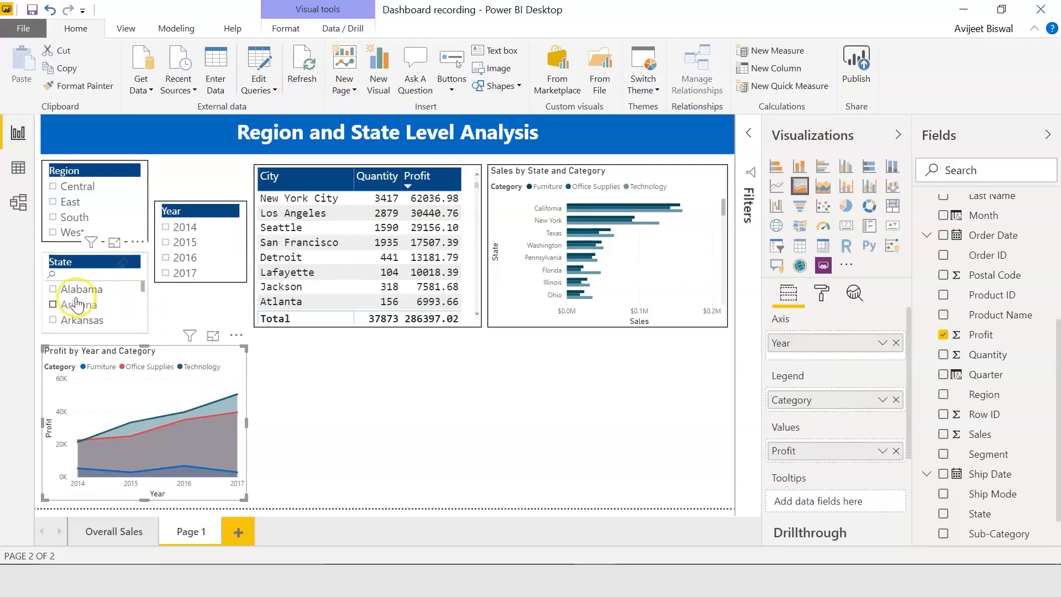
Filter the page to the East region and examine the area chart's yearly profit by category, including 2017
{"action": "left_click", "coordinate": [53, 203]}
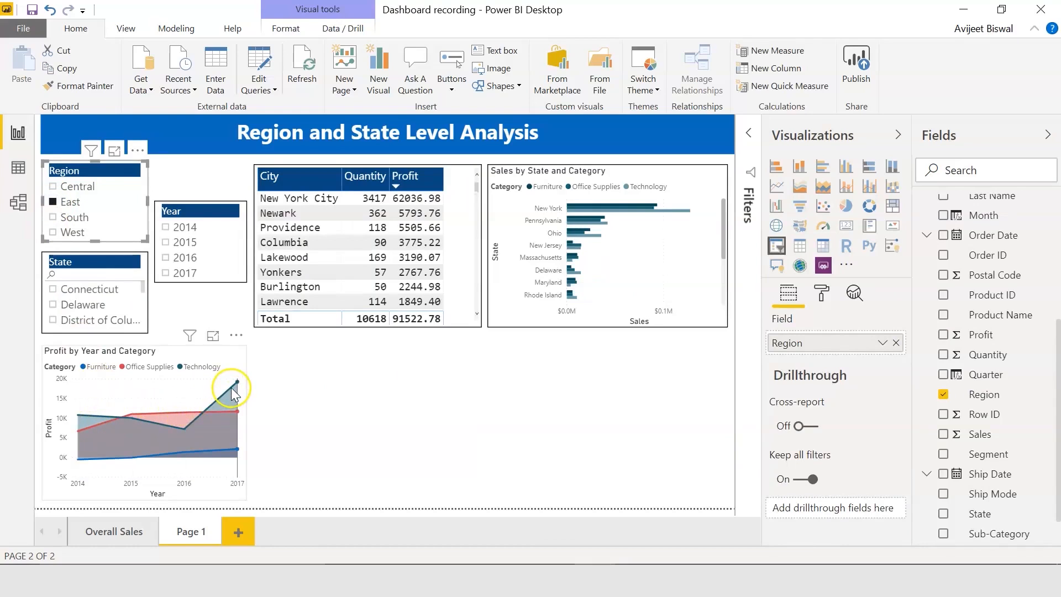
{"action": "mouse_move", "coordinate": [233, 391]}
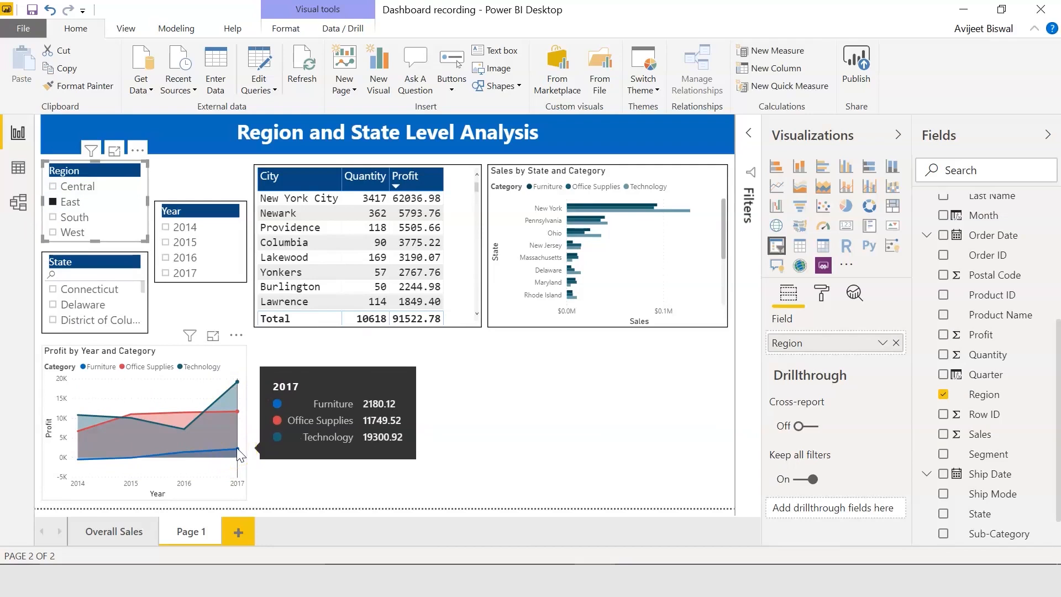
{"action": "mouse_move", "coordinate": [177, 454]}
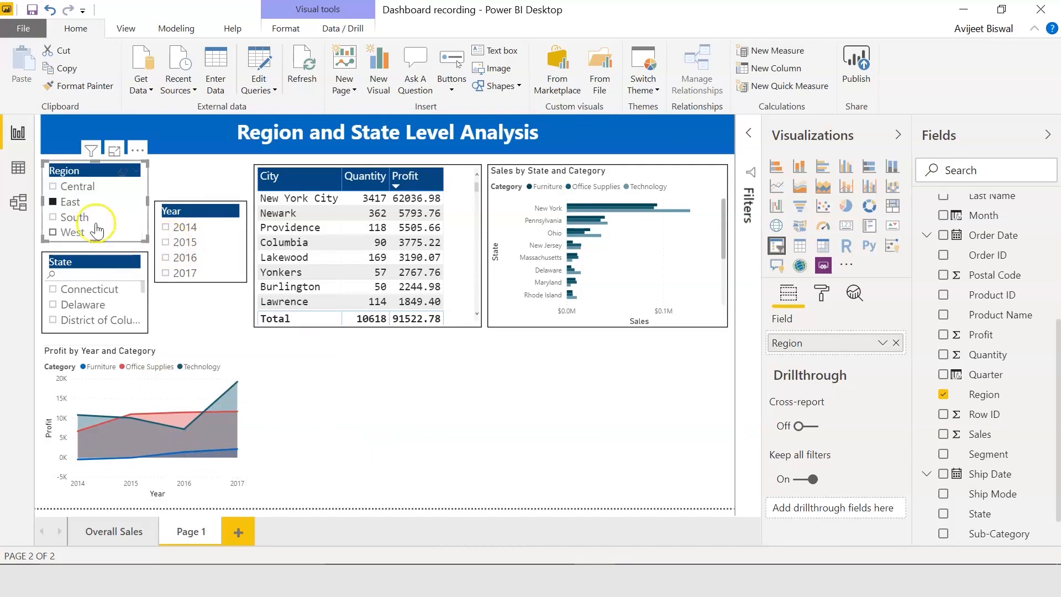
Filter the page to the South region, examine the area chart's 2016 and 2017 profits, and clear the region filter
{"action": "left_click", "coordinate": [54, 218]}
{"action": "mouse_move", "coordinate": [152, 443]}
{"action": "mouse_move", "coordinate": [188, 432]}
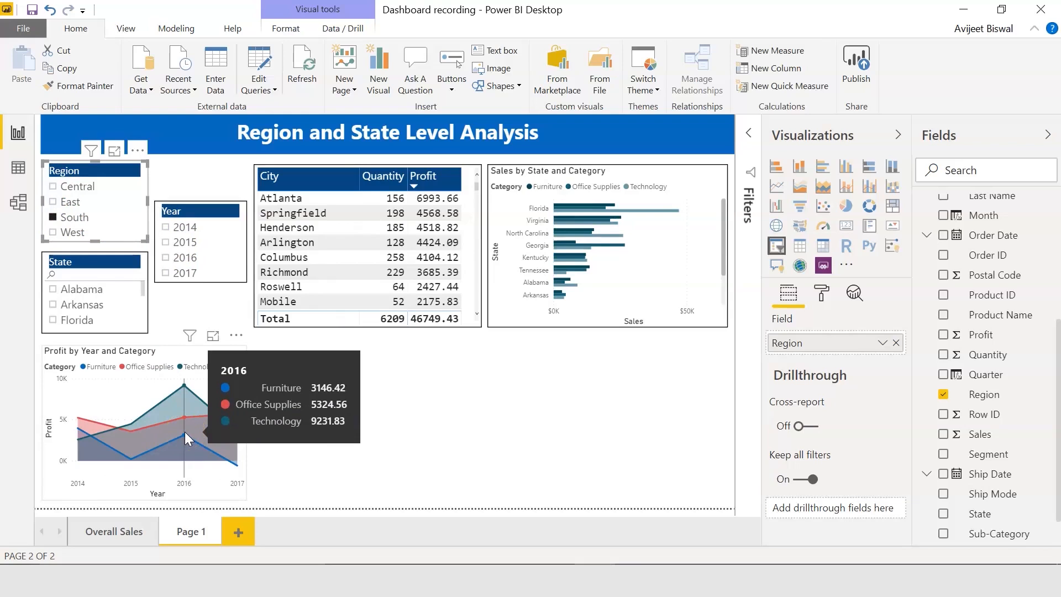
{"action": "mouse_move", "coordinate": [238, 467]}
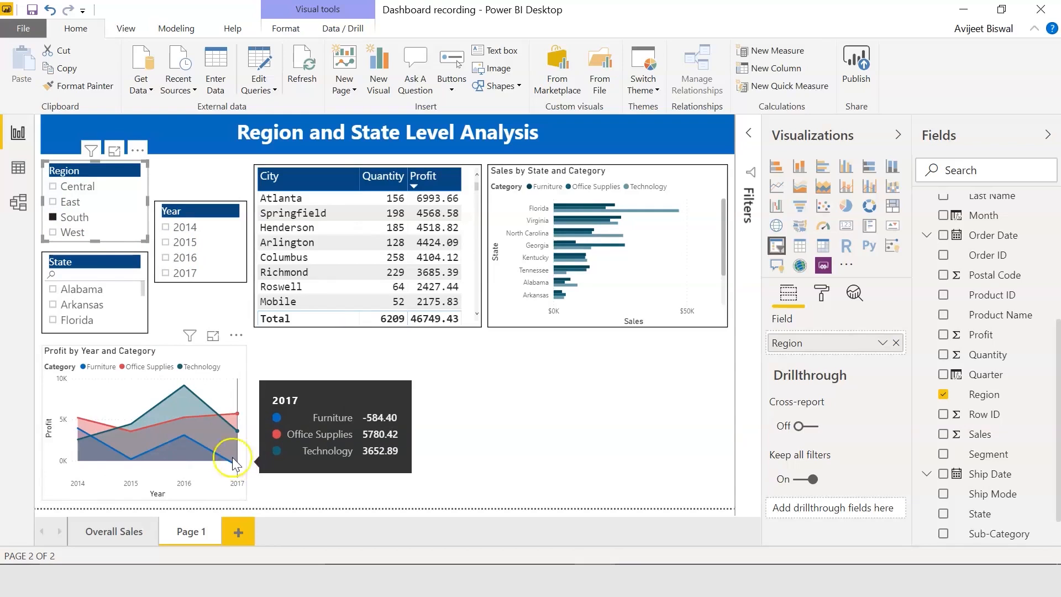
{"action": "left_click", "coordinate": [54, 217]}
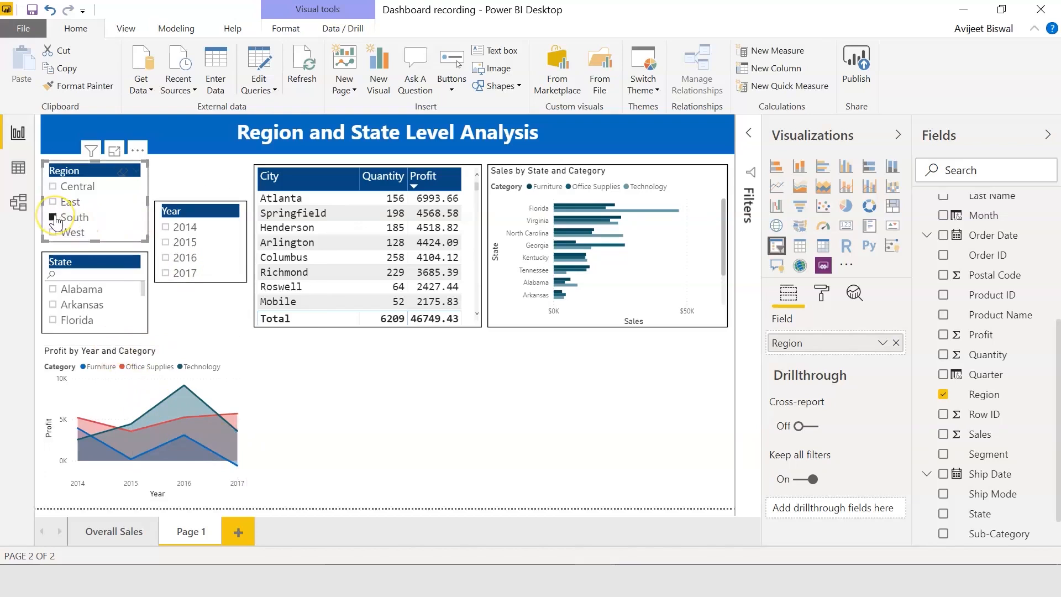
{"action": "left_click", "coordinate": [53, 217]}
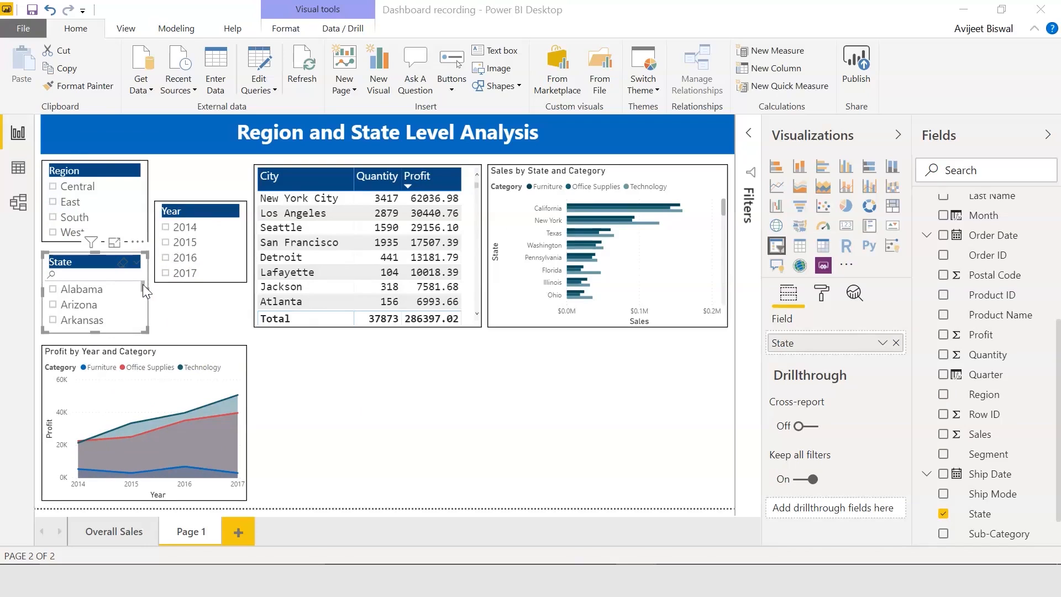
Filter the page to the state of Connecticut, examine the area chart's yearly profits, and clear the state filter
{"action": "left_click_drag", "start_coordinate": [142, 284], "coordinate": [143, 290]}
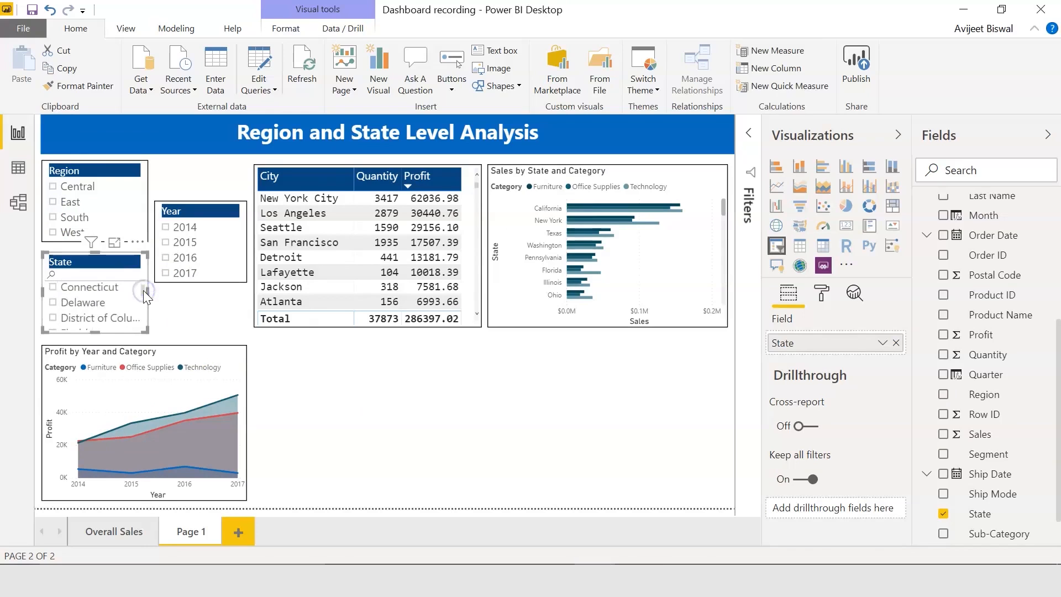
{"action": "left_click", "coordinate": [54, 286]}
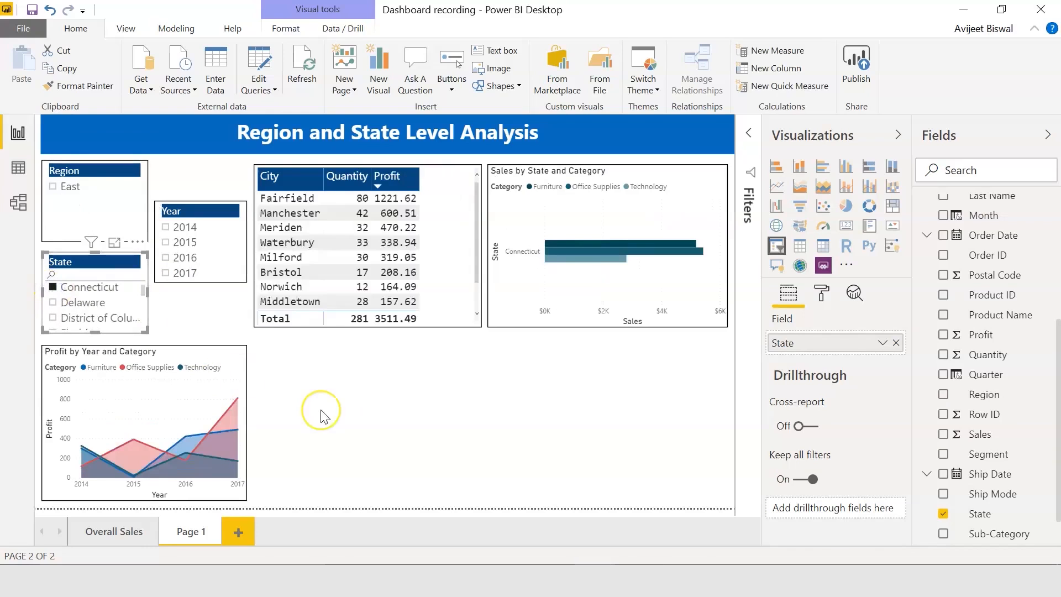
{"action": "mouse_move", "coordinate": [173, 434]}
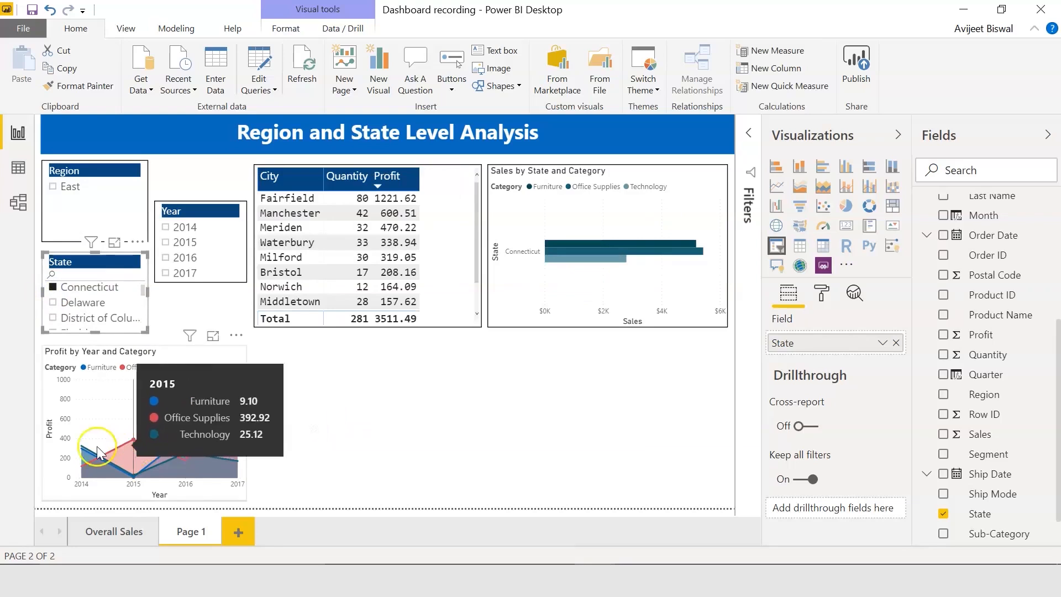
{"action": "left_click", "coordinate": [54, 288]}
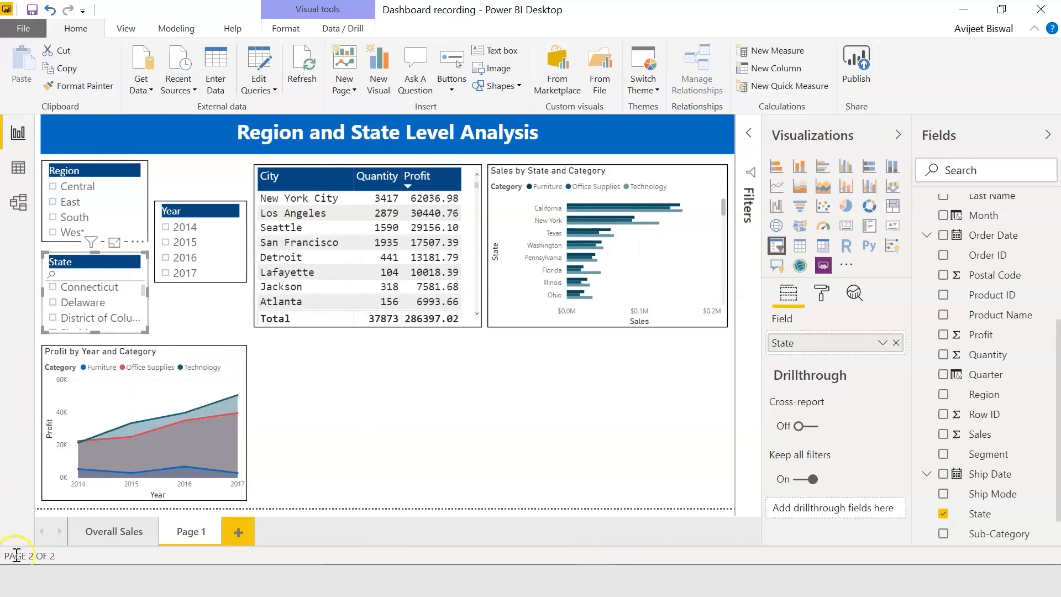
Add a line and clustered column chart below the city table, matching the table's width and the area chart's height
{"action": "left_click", "coordinate": [339, 438]}
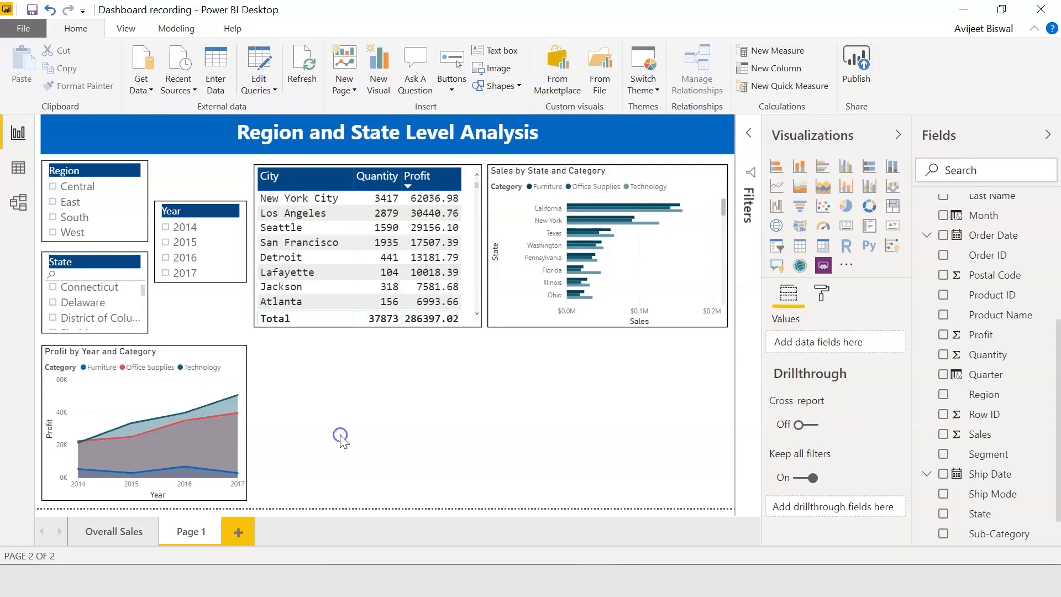
{"action": "left_click", "coordinate": [714, 288]}
{"action": "left_click", "coordinate": [868, 188]}
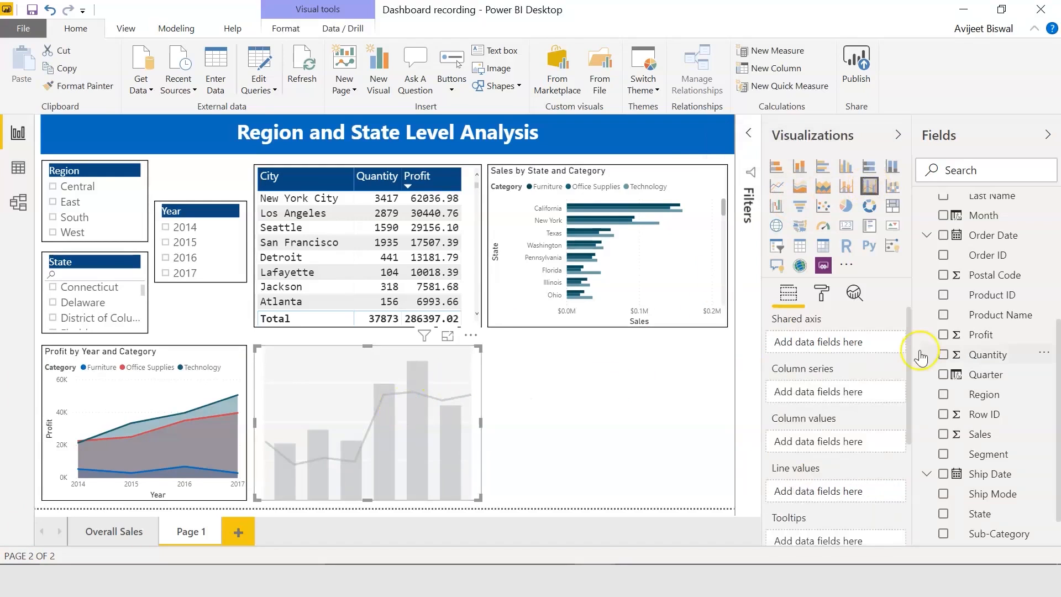
Build the combo chart with Category on the shared axis, Sub-Category as column series, Profit as column values and Quantity in the tooltips
{"action": "left_click_drag", "start_coordinate": [1058, 359], "coordinate": [844, 347]}
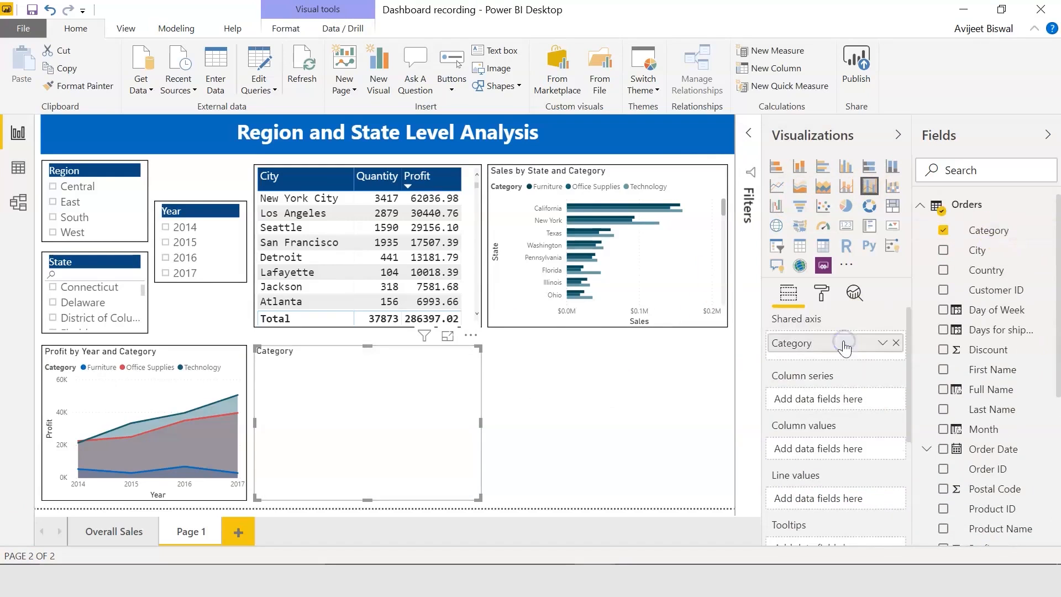
{"action": "scroll", "coordinate": [1025, 474], "scroll_direction": "down", "scroll_amount": 5}
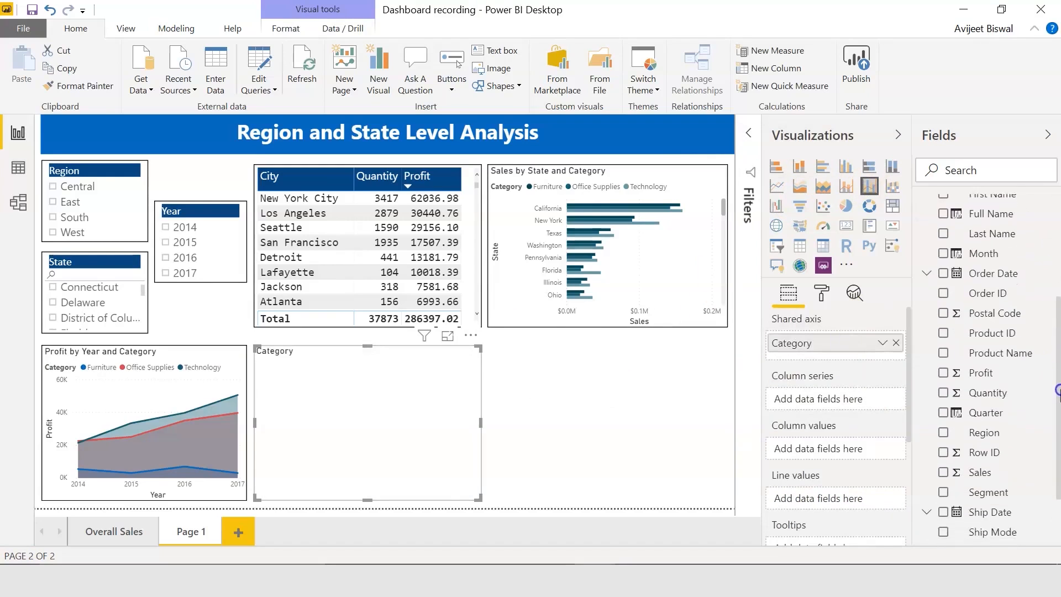
{"action": "left_click_drag", "start_coordinate": [1011, 492], "coordinate": [852, 403]}
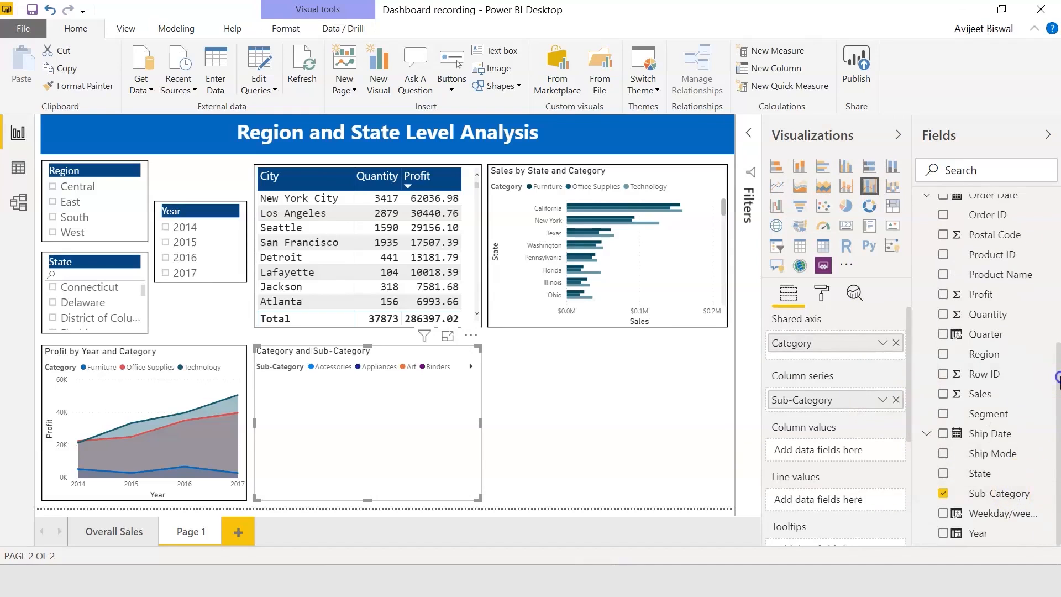
{"action": "left_click_drag", "start_coordinate": [1059, 379], "coordinate": [1059, 333]}
{"action": "left_click_drag", "start_coordinate": [979, 373], "coordinate": [834, 453]}
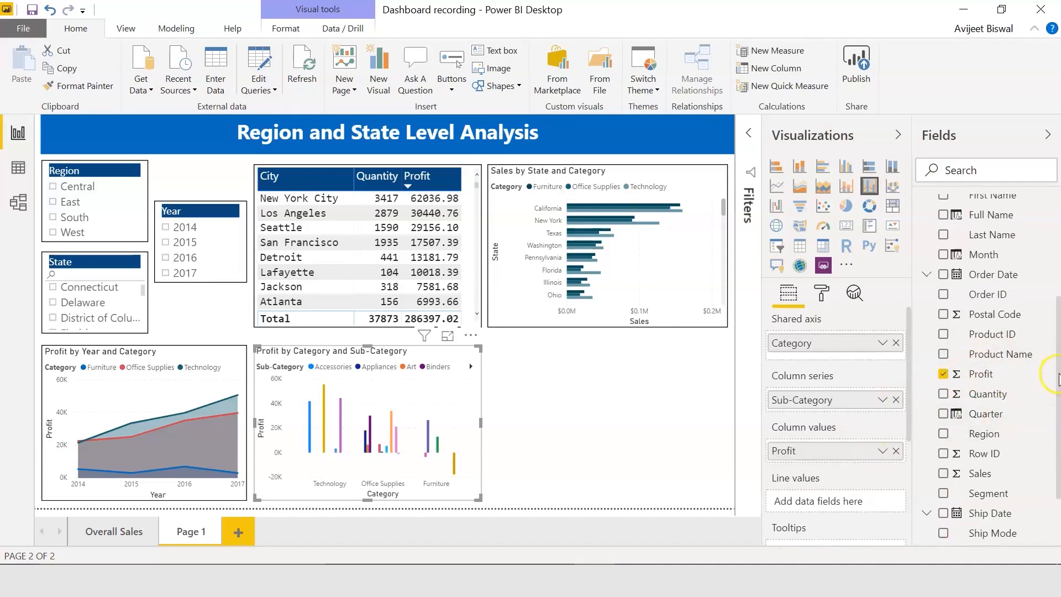
{"action": "scroll", "coordinate": [1058, 381], "scroll_direction": "down", "scroll_amount": 2}
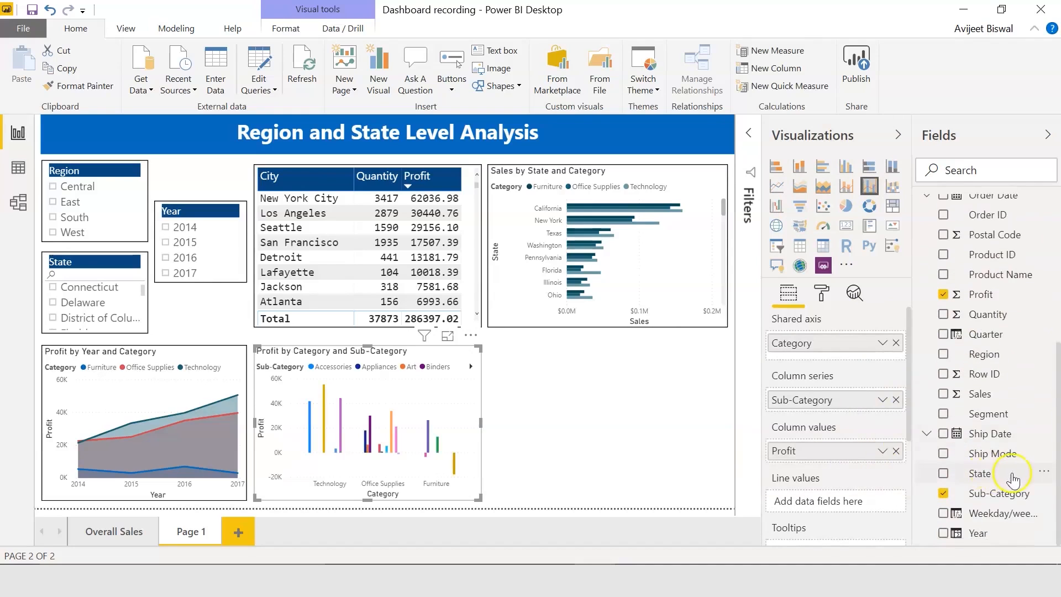
{"action": "left_click_drag", "start_coordinate": [983, 313], "coordinate": [828, 548]}
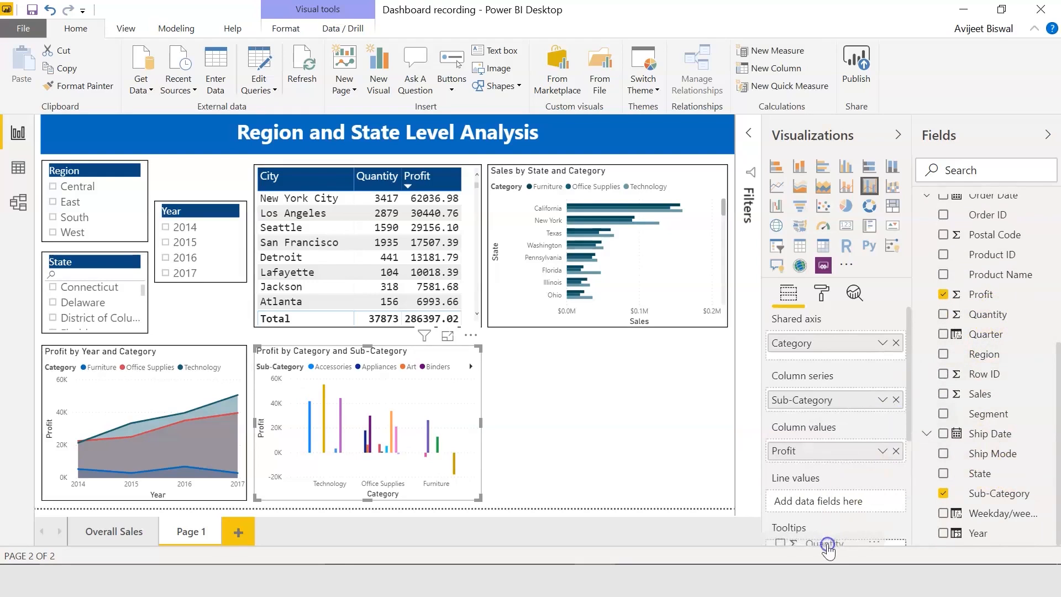
Open the combo chart in focus mode and examine the profit and quantity details of the Copiers, Furnishings and Tables columns
{"action": "left_click", "coordinate": [447, 337]}
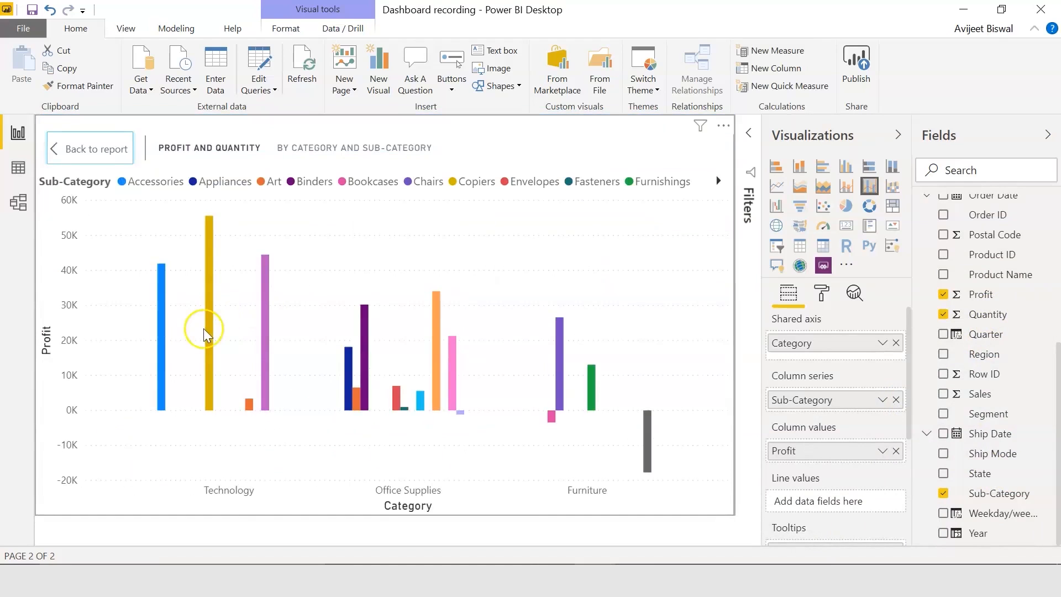
{"action": "mouse_move", "coordinate": [208, 333]}
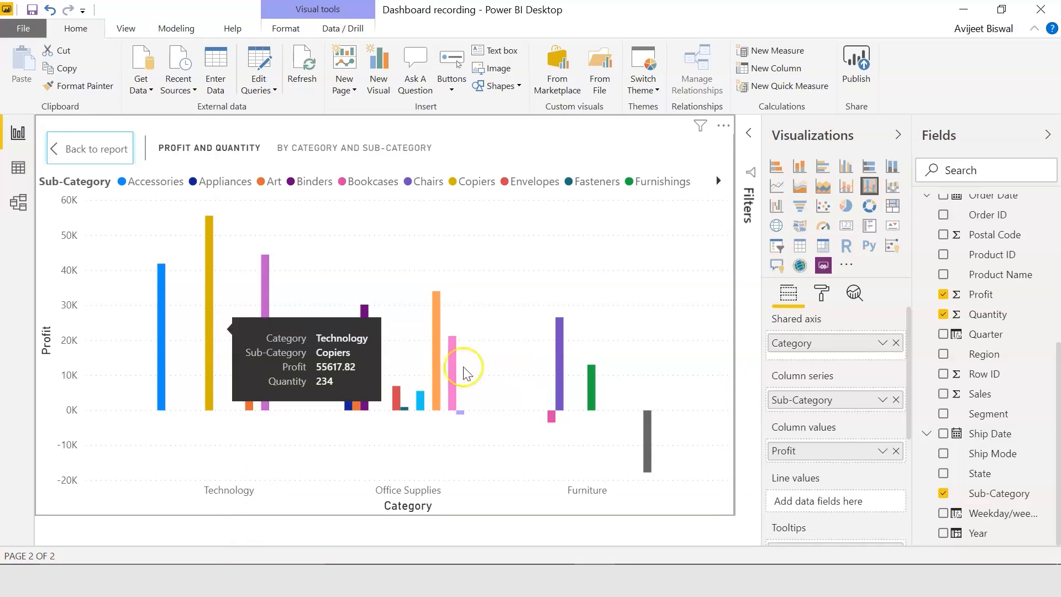
{"action": "left_click", "coordinate": [429, 372]}
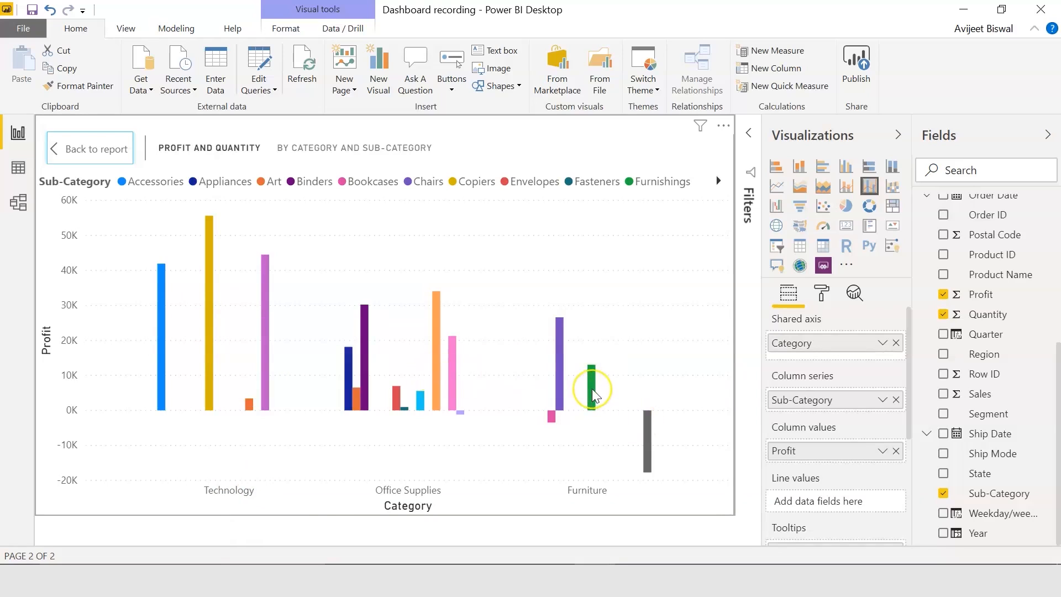
{"action": "mouse_move", "coordinate": [592, 389]}
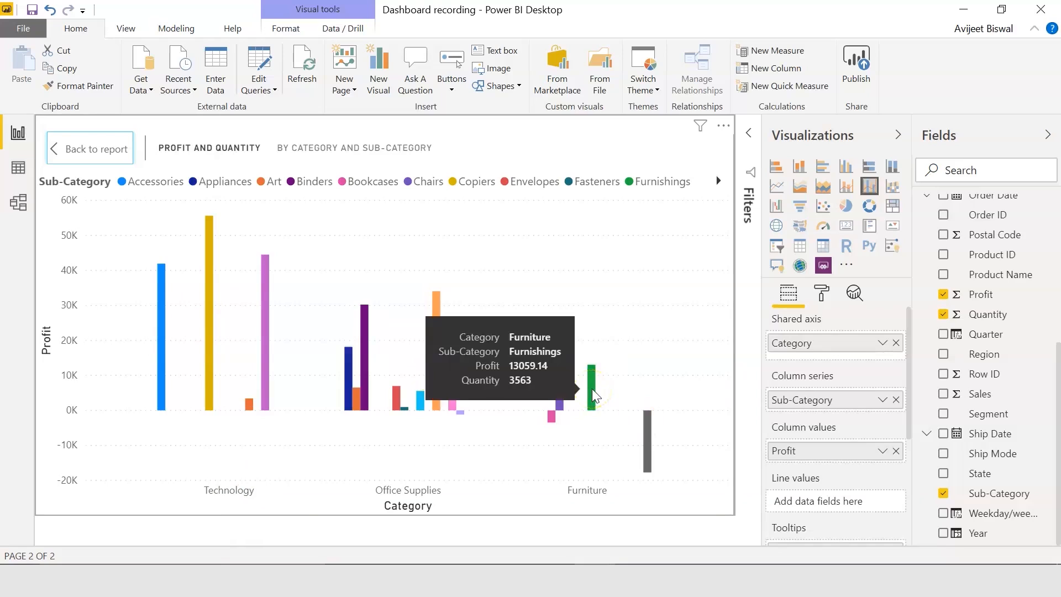
{"action": "mouse_move", "coordinate": [647, 427]}
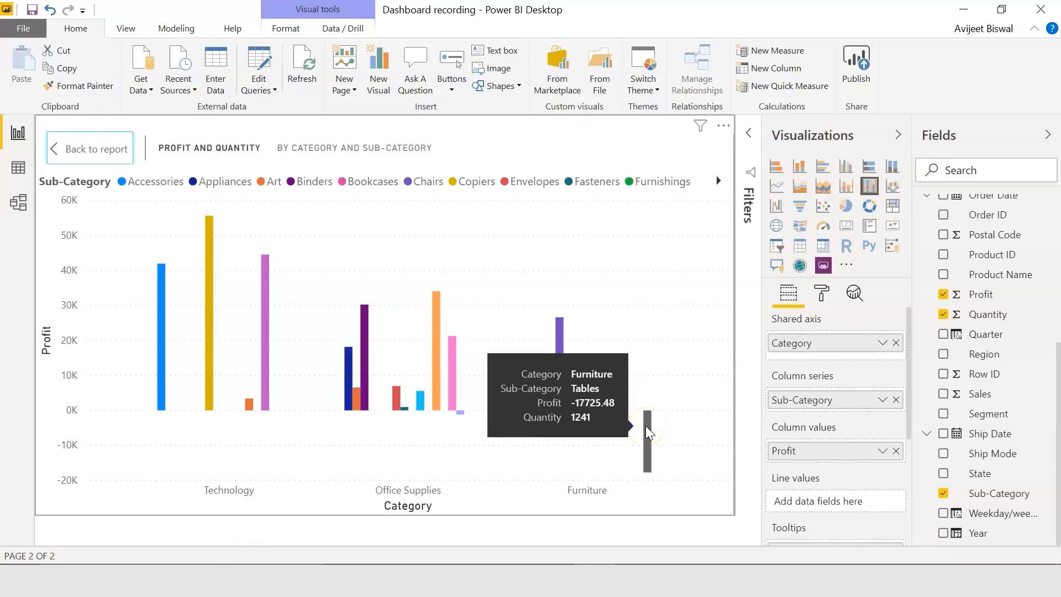
Examine the profit and quantity details of the Bookcases and Paper columns, and return from focus mode to the report
{"action": "mouse_move", "coordinate": [552, 417]}
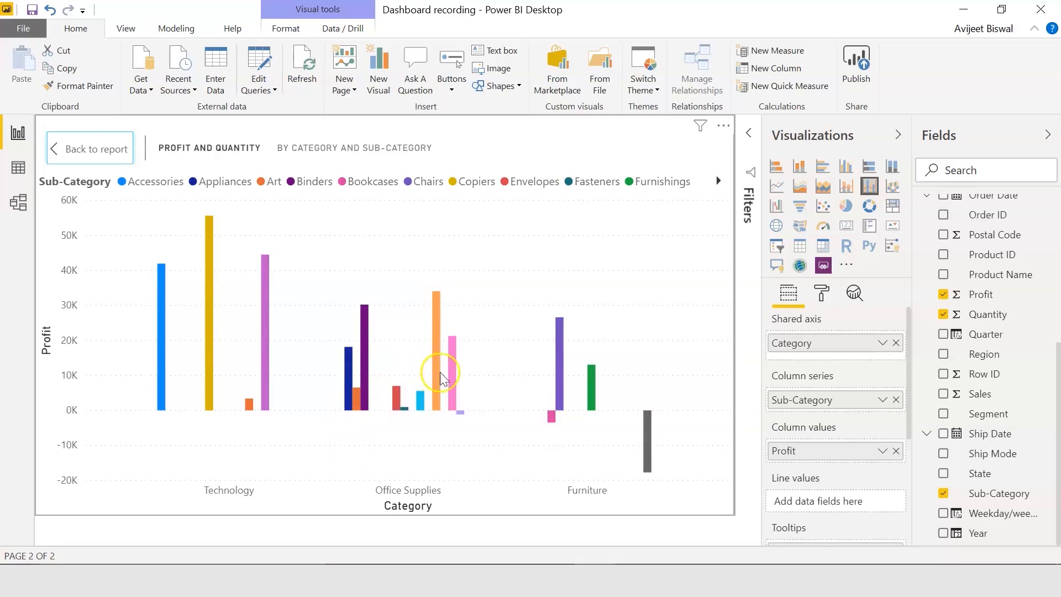
{"action": "mouse_move", "coordinate": [438, 378]}
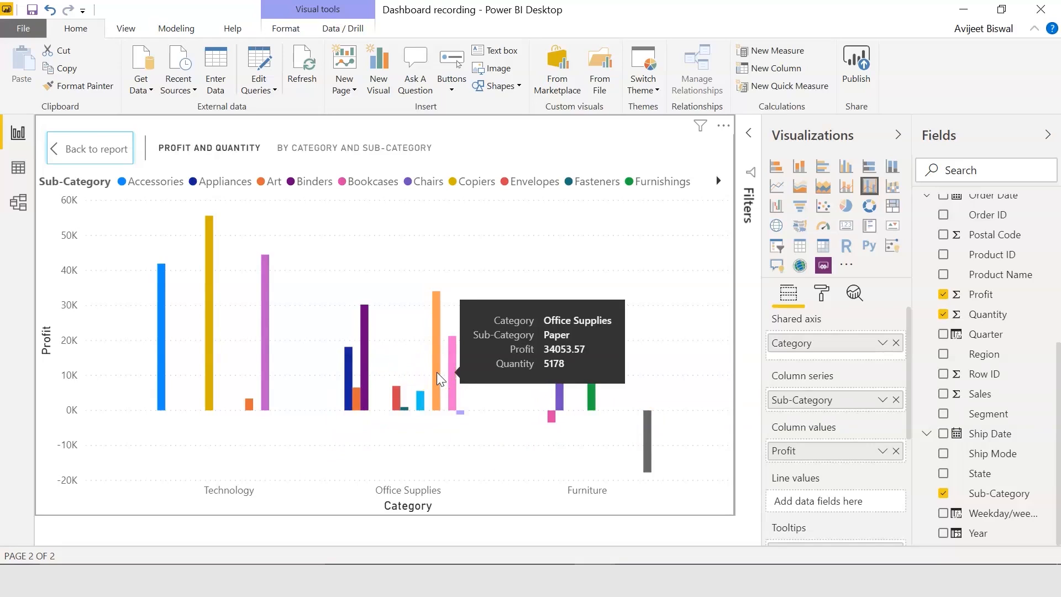
{"action": "left_click", "coordinate": [76, 148]}
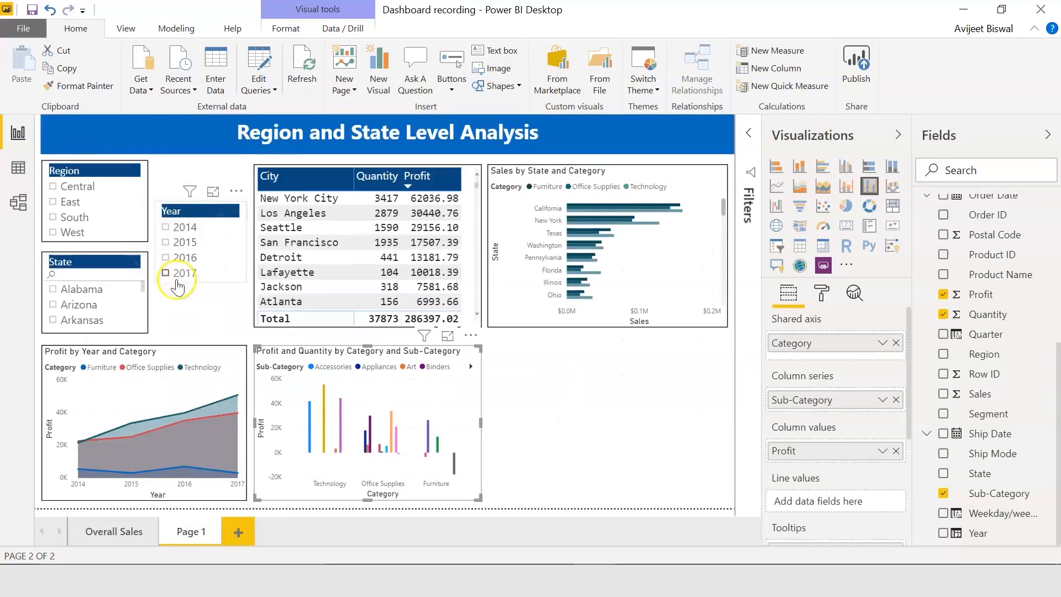
Turn on the border around the Profit and Quantity combo chart
{"action": "left_click", "coordinate": [821, 293]}
{"action": "left_click_drag", "start_coordinate": [908, 371], "coordinate": [910, 480]}
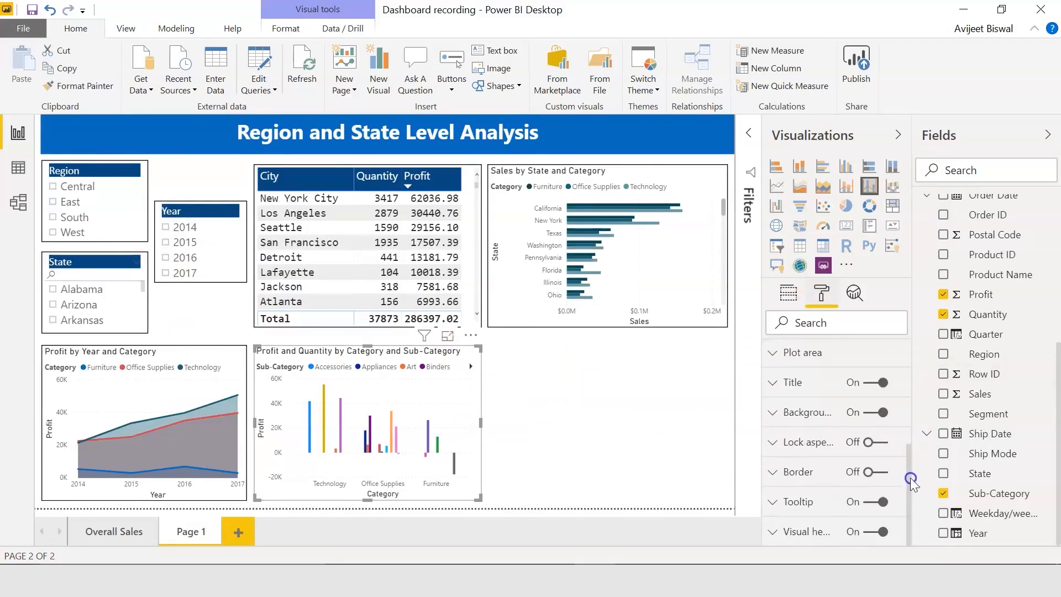
{"action": "left_click", "coordinate": [598, 462]}
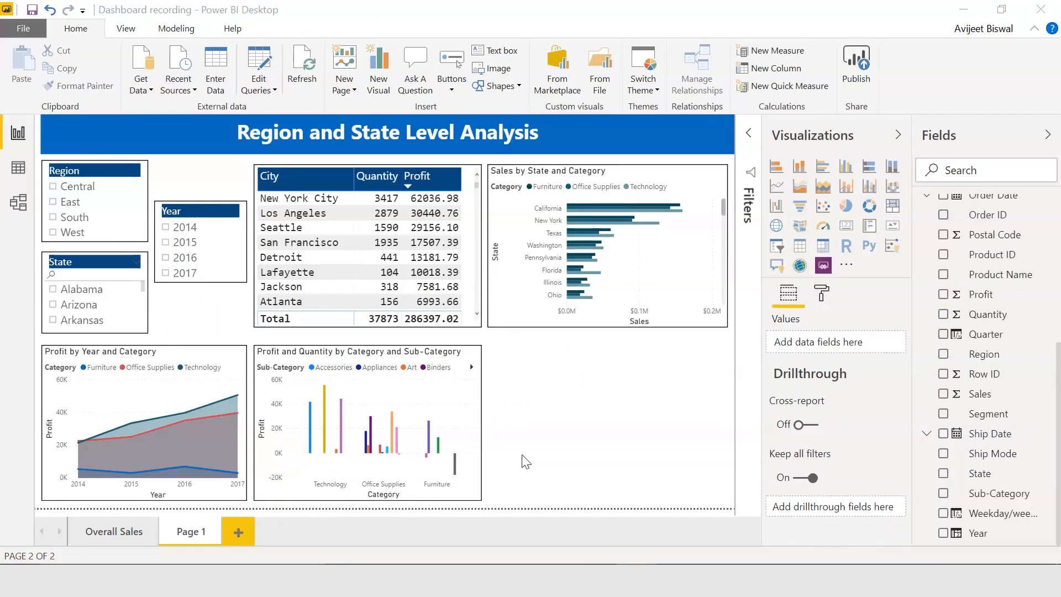
Add a funnel chart below the sales bar chart with Segment as the group and Sales as the values
{"action": "left_click", "coordinate": [798, 209]}
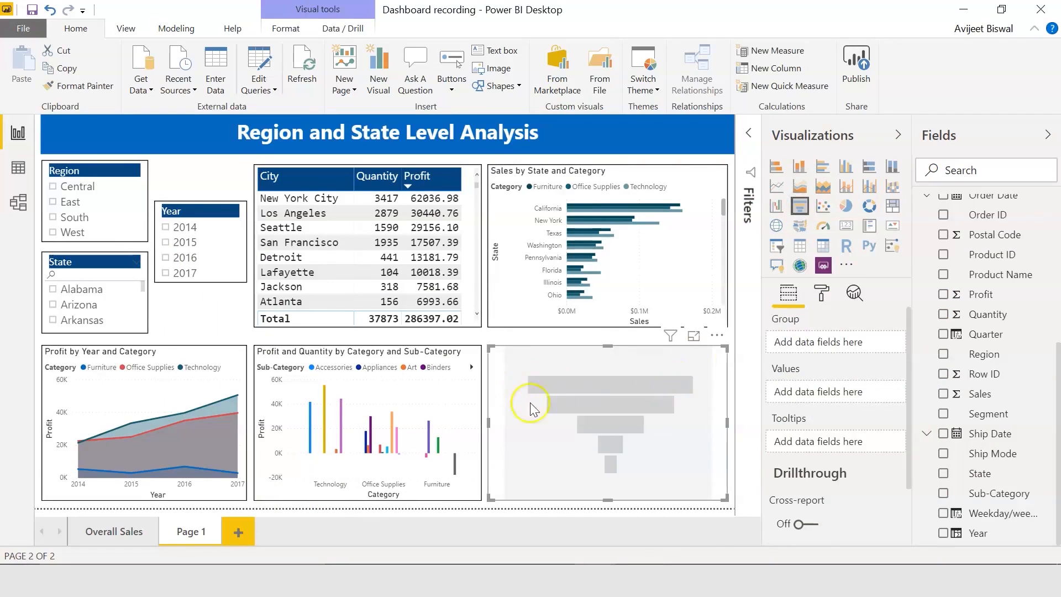
{"action": "left_click", "coordinate": [605, 334]}
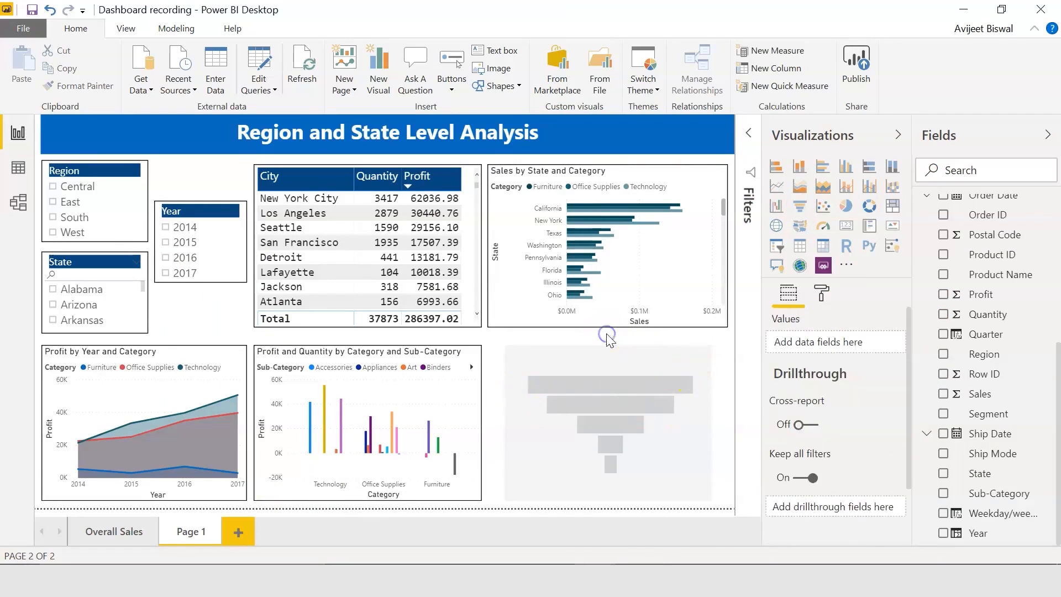
{"action": "left_click", "coordinate": [633, 380]}
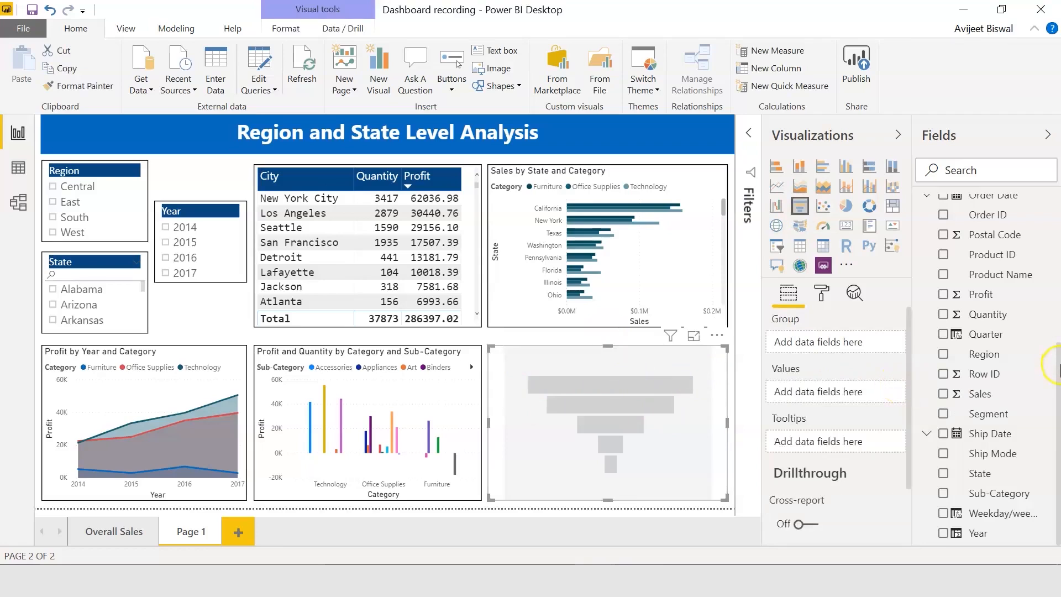
{"action": "left_click_drag", "start_coordinate": [988, 422], "coordinate": [854, 343]}
{"action": "left_click_drag", "start_coordinate": [979, 401], "coordinate": [847, 403]}
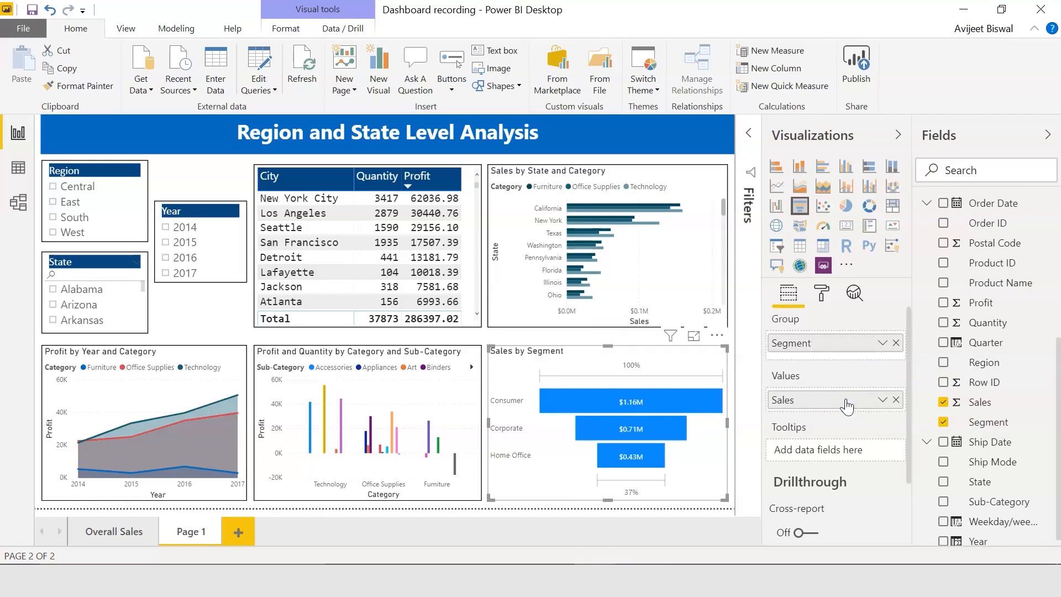
Examine the sales and percentage details of the funnel's Consumer and Corporate segments in focus mode, and return to the report
{"action": "left_click", "coordinate": [693, 335]}
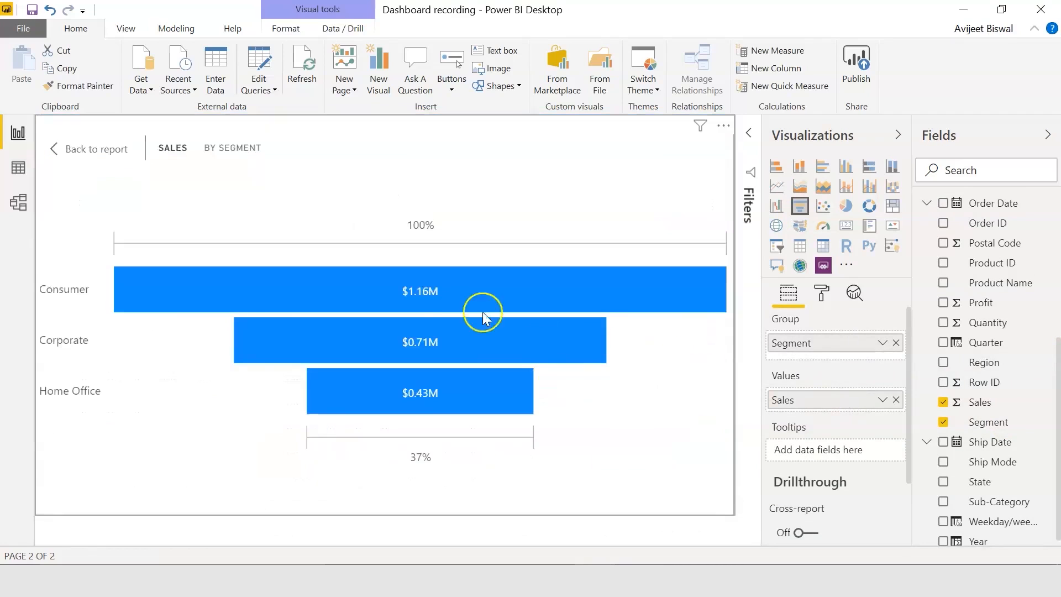
{"action": "mouse_move", "coordinate": [446, 297]}
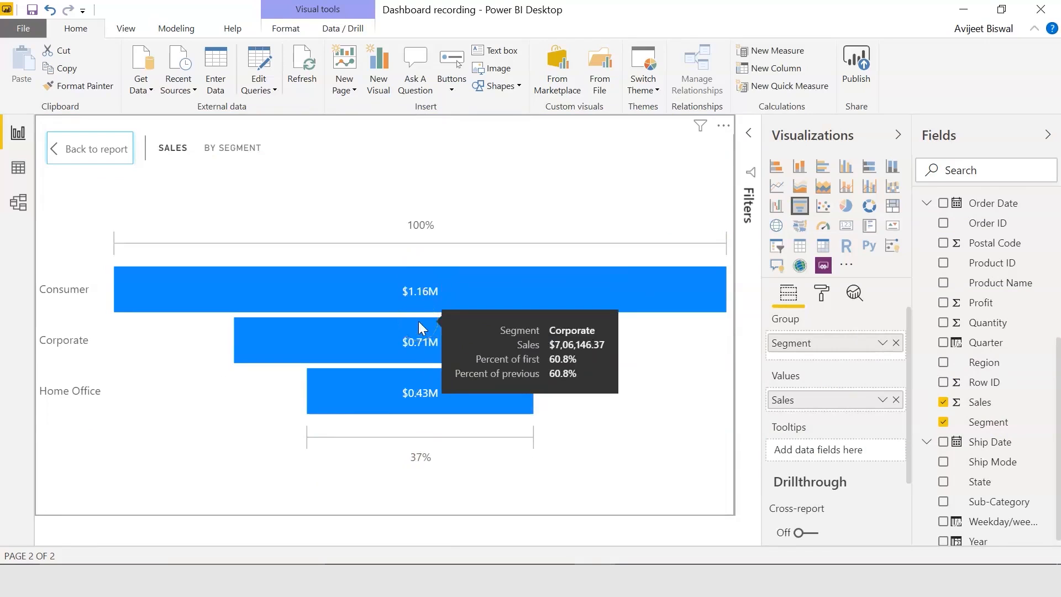
{"action": "mouse_move", "coordinate": [416, 294]}
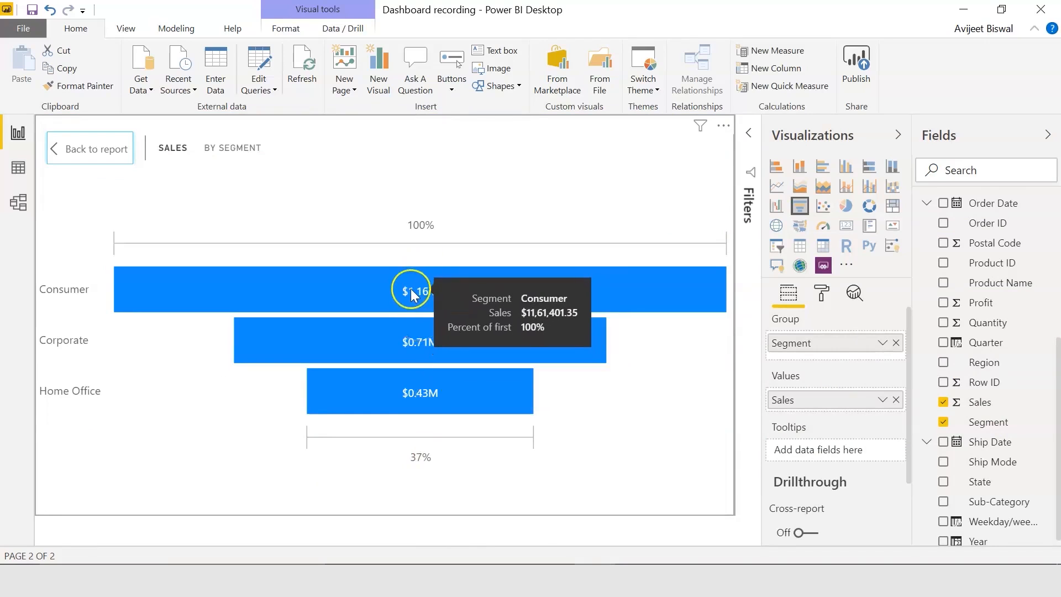
{"action": "mouse_move", "coordinate": [360, 332]}
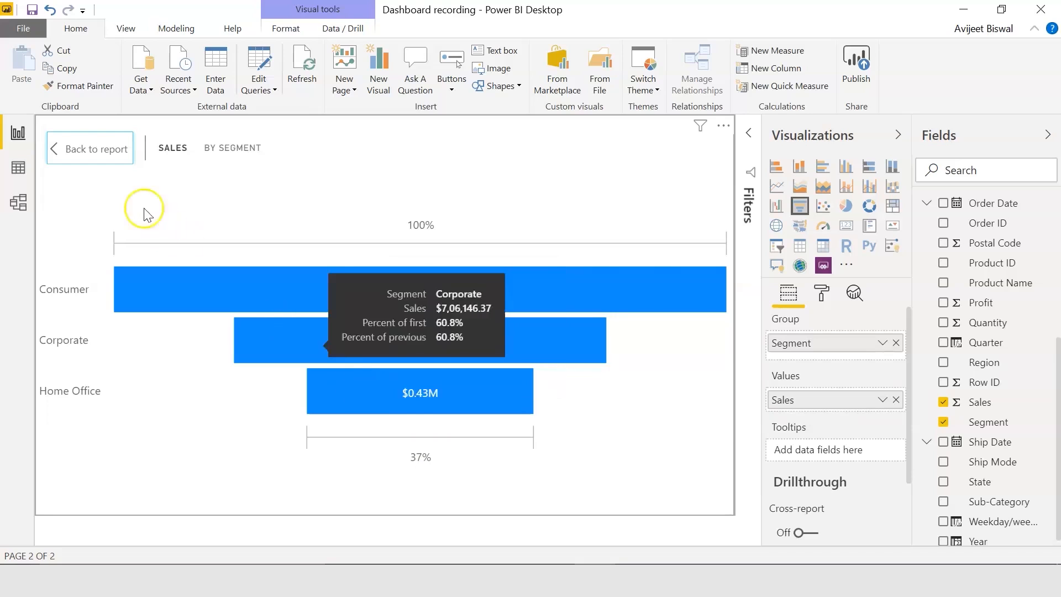
{"action": "left_click", "coordinate": [69, 149]}
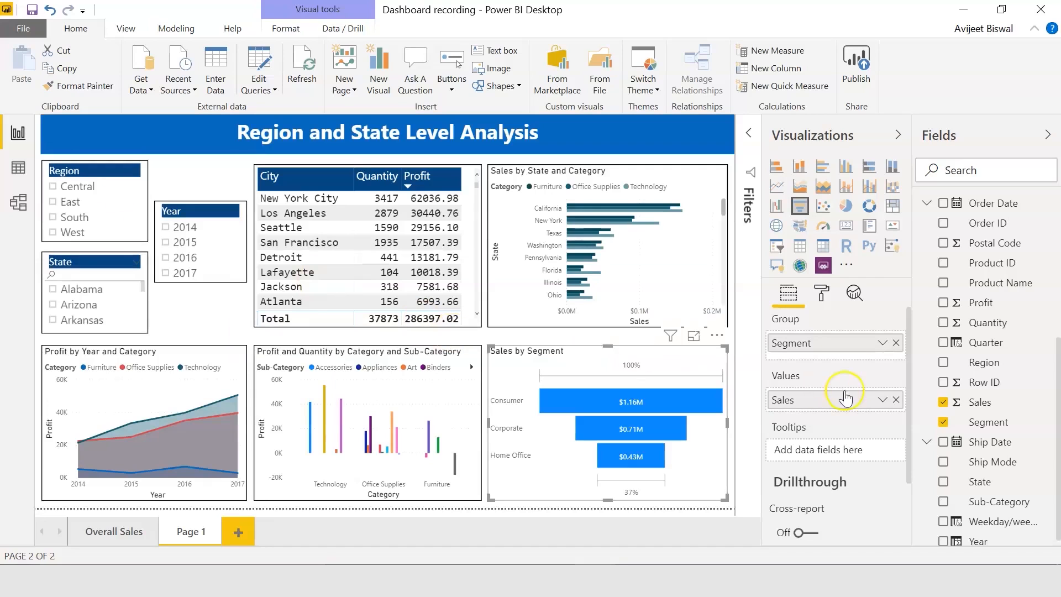
Enable individual data colors for the funnel chart's segments and set the Consumer bar to custom color #196273
{"action": "left_click", "coordinate": [826, 301]}
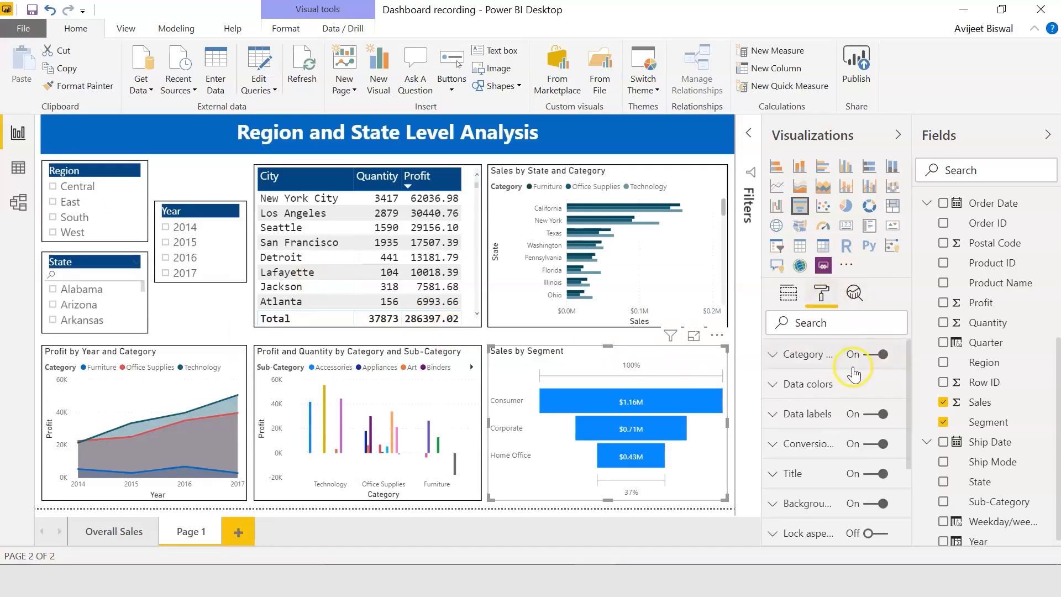
{"action": "left_click", "coordinate": [832, 387]}
{"action": "scroll", "coordinate": [907, 406], "scroll_direction": "down", "scroll_amount": 2}
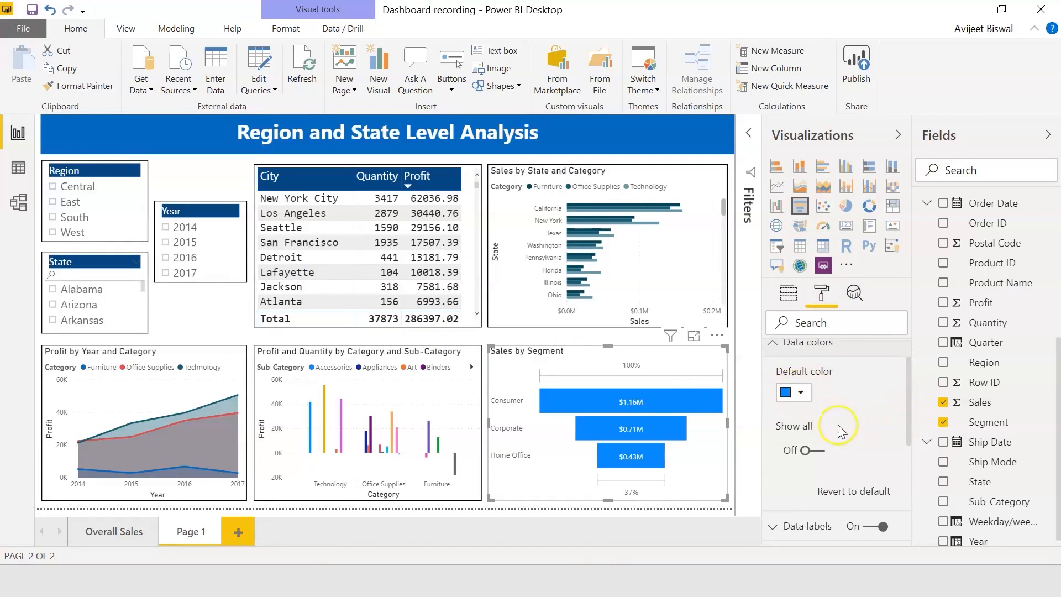
{"action": "left_click", "coordinate": [808, 451]}
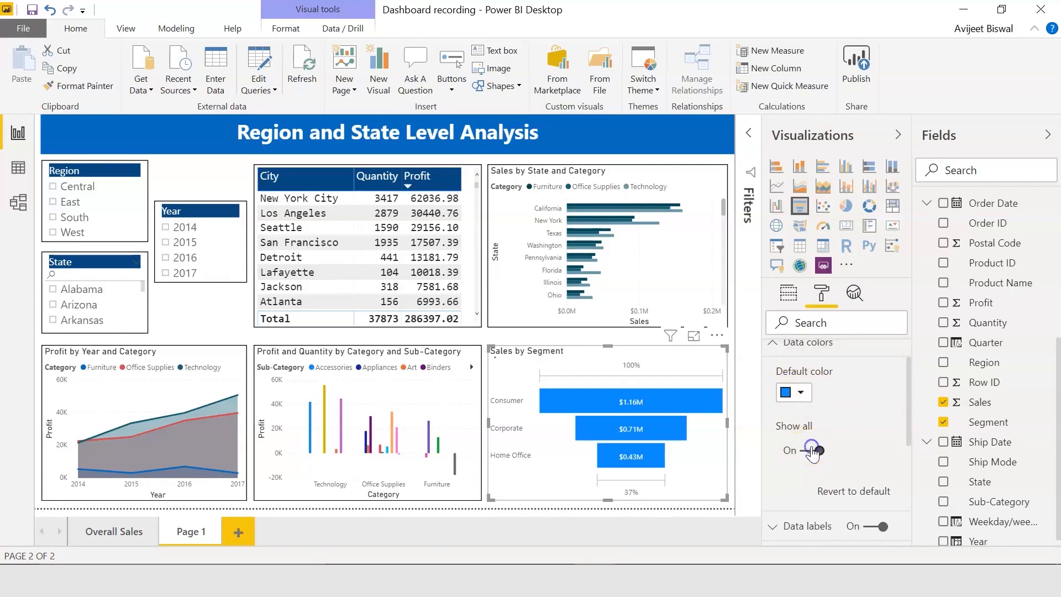
{"action": "scroll", "coordinate": [900, 425], "scroll_direction": "down", "scroll_amount": 4}
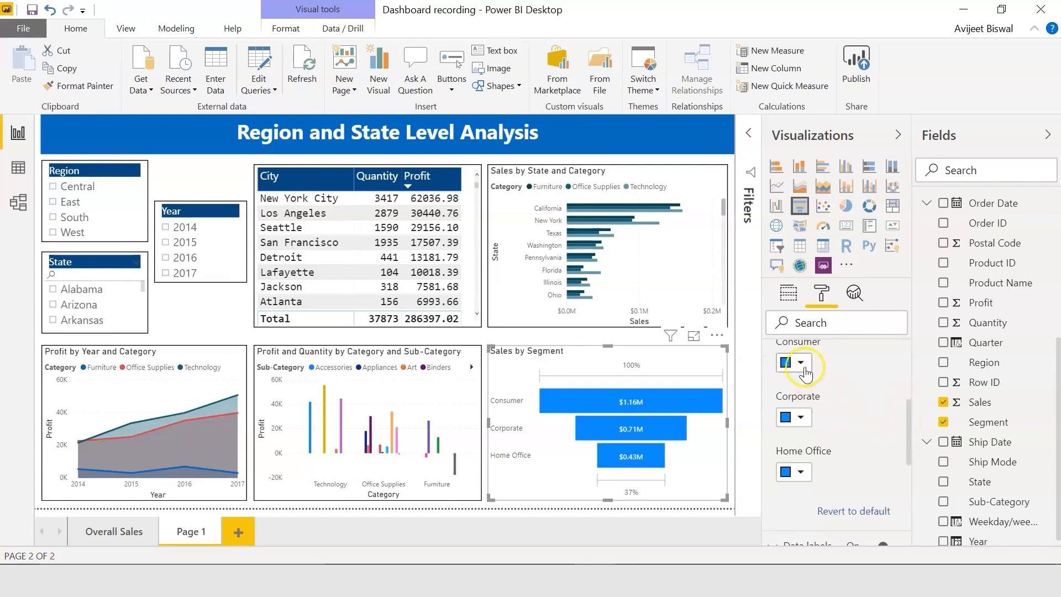
{"action": "left_click", "coordinate": [801, 364]}
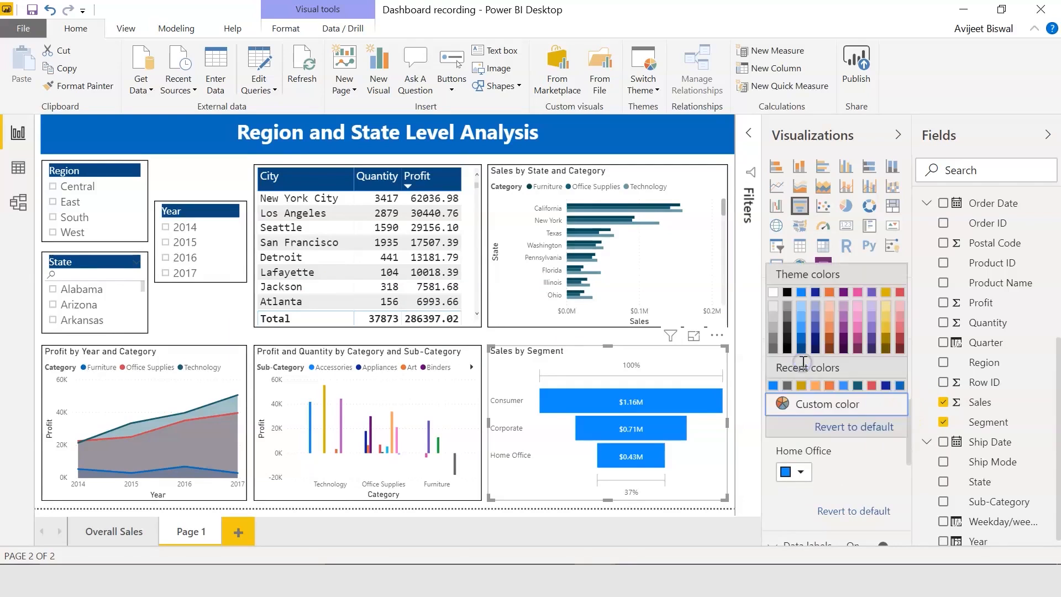
{"action": "left_click", "coordinate": [817, 409]}
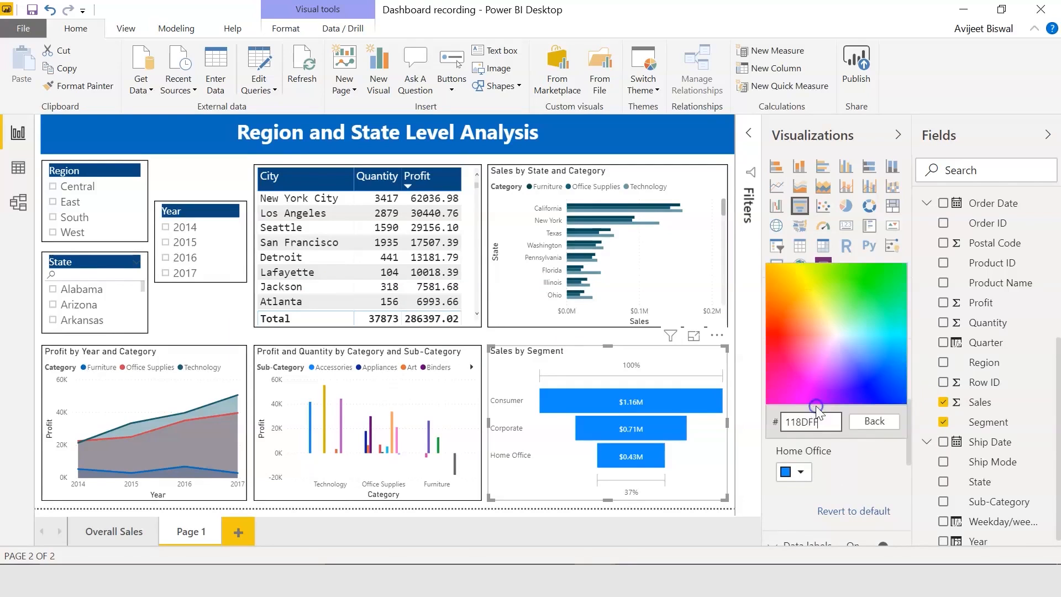
{"action": "left_click_drag", "start_coordinate": [825, 424], "coordinate": [641, 426]}
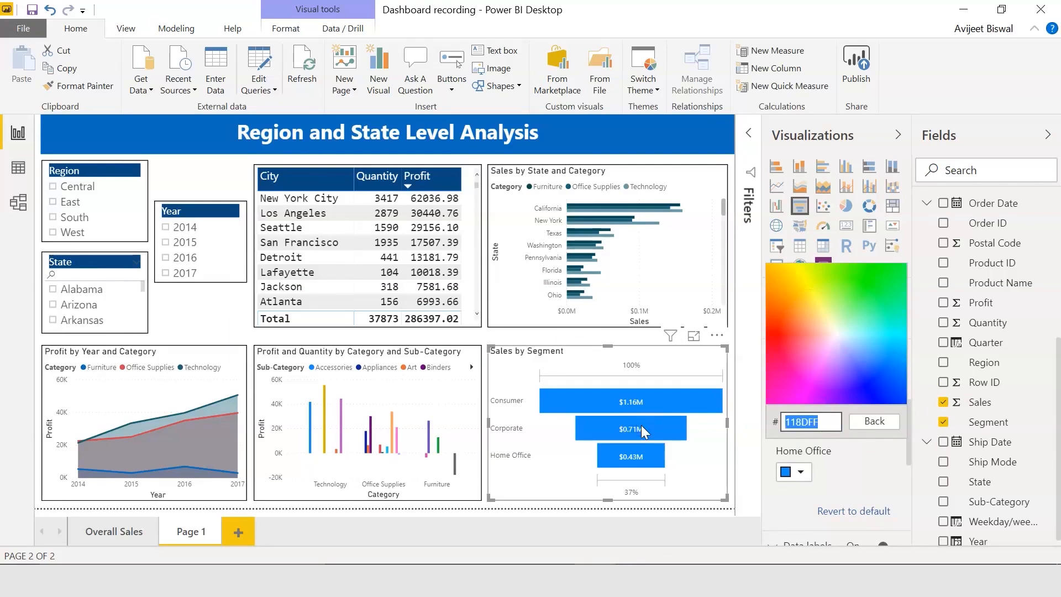
{"action": "type", "text": "196273"}
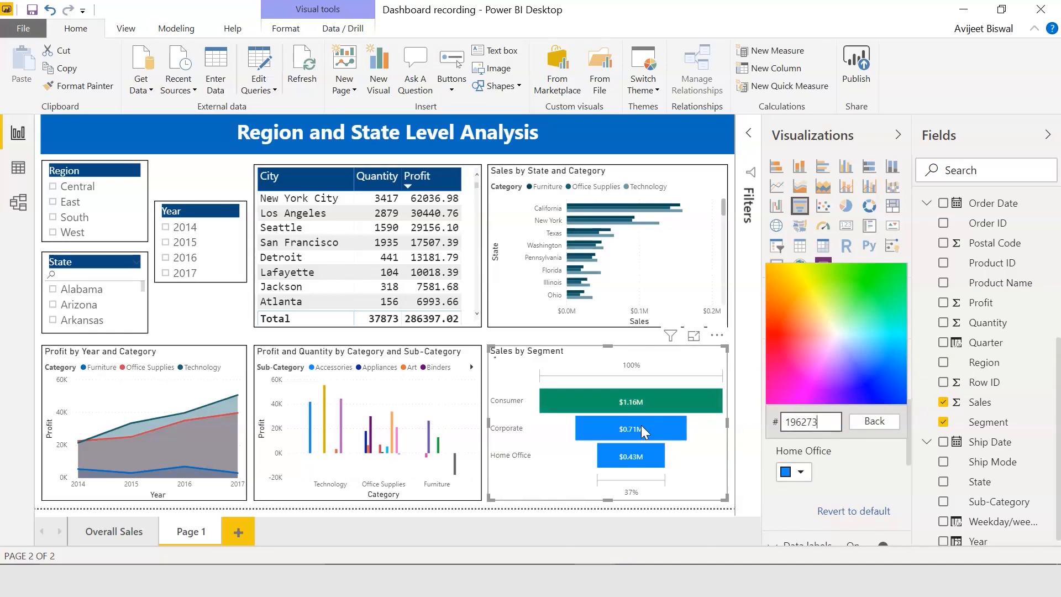
{"action": "key", "text": "Return"}
Set the funnel's Corporate bar to custom color #048b7e
{"action": "left_click", "coordinate": [801, 418]}
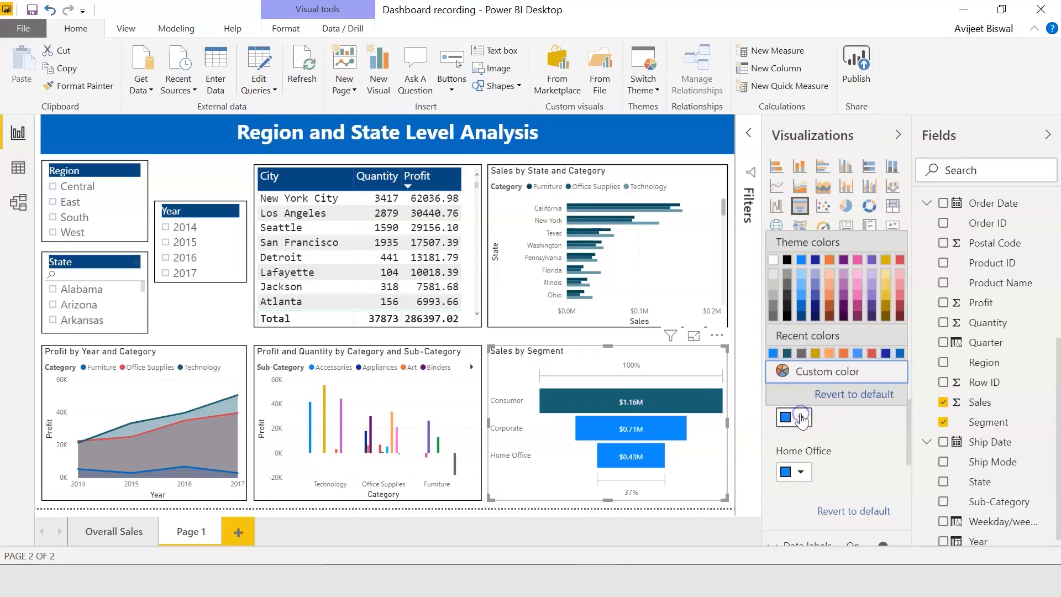
{"action": "left_click", "coordinate": [818, 372]}
{"action": "left_click", "coordinate": [800, 388]}
{"action": "key", "text": "ctrl+a"}
{"action": "type", "text": "048b7a"}
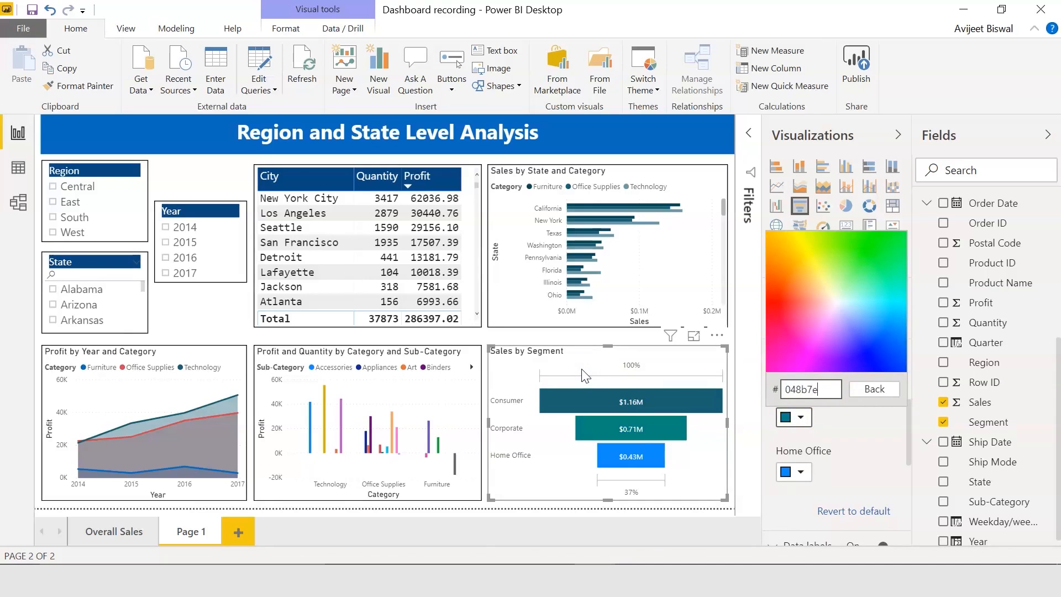
{"action": "key", "text": "Return"}
Set the funnel's Home Office bar to custom color #6a9bab
{"action": "left_click", "coordinate": [800, 473]}
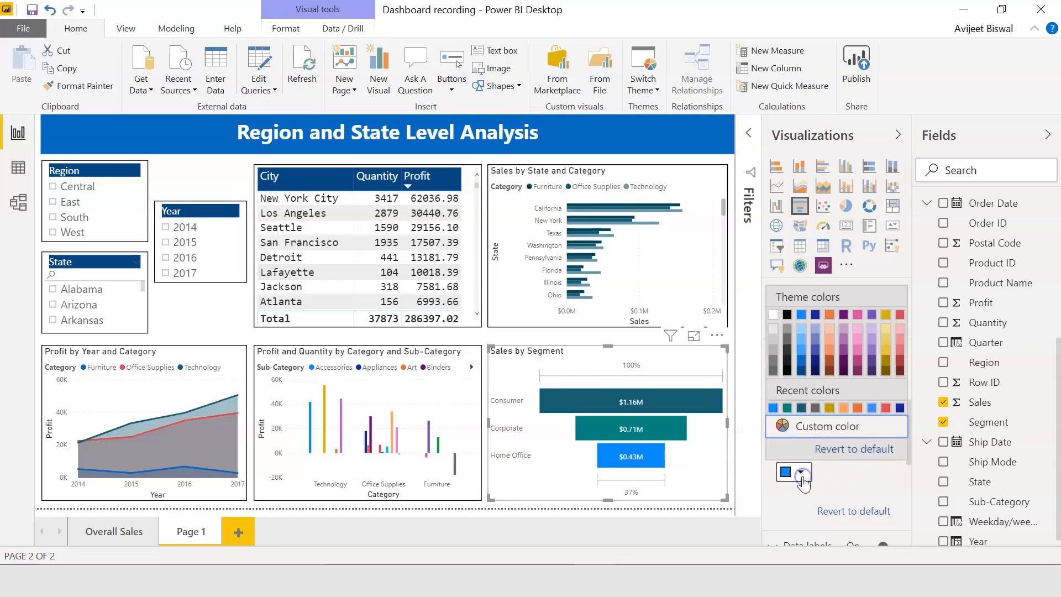
{"action": "left_click", "coordinate": [827, 426]}
{"action": "key", "text": "ctrl+a"}
{"action": "type", "text": "6a9bab"}
{"action": "key", "text": "Return"}
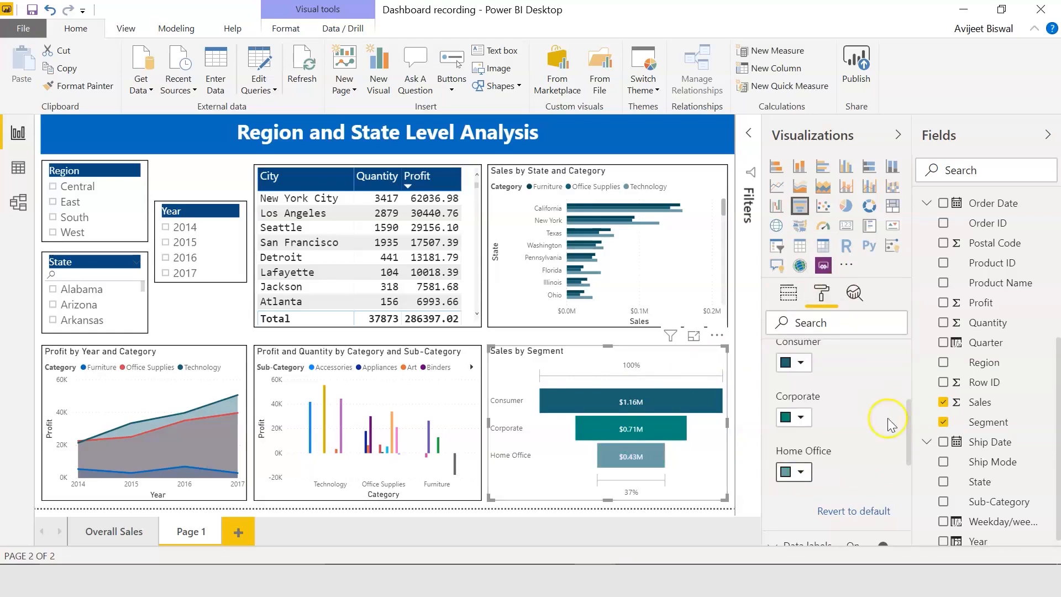
Turn on the border around the Sales by Segment funnel chart
{"action": "scroll", "coordinate": [906, 418], "scroll_direction": "down", "scroll_amount": 5}
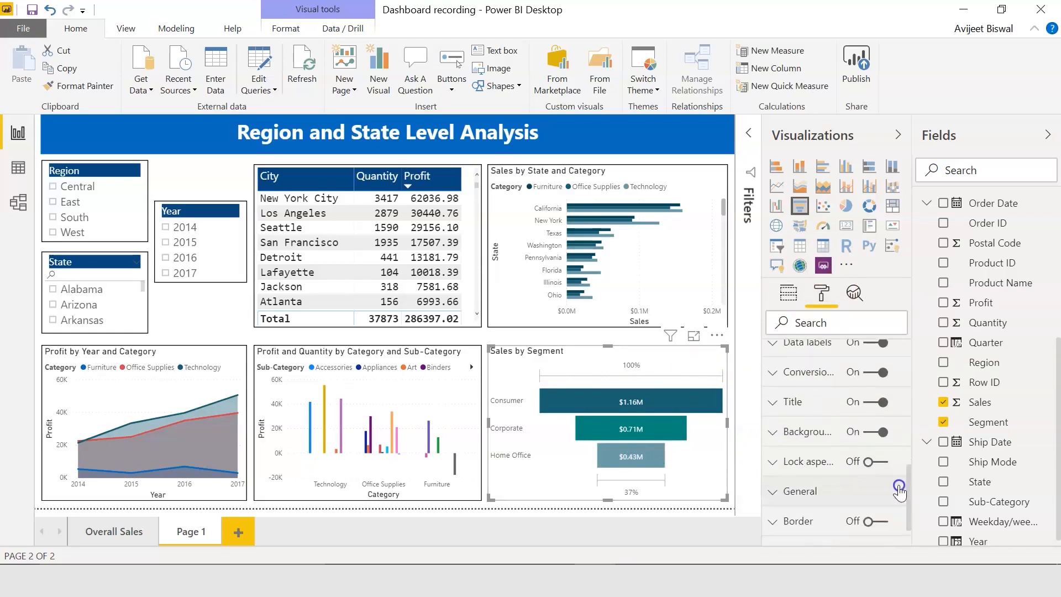
{"action": "left_click", "coordinate": [878, 521]}
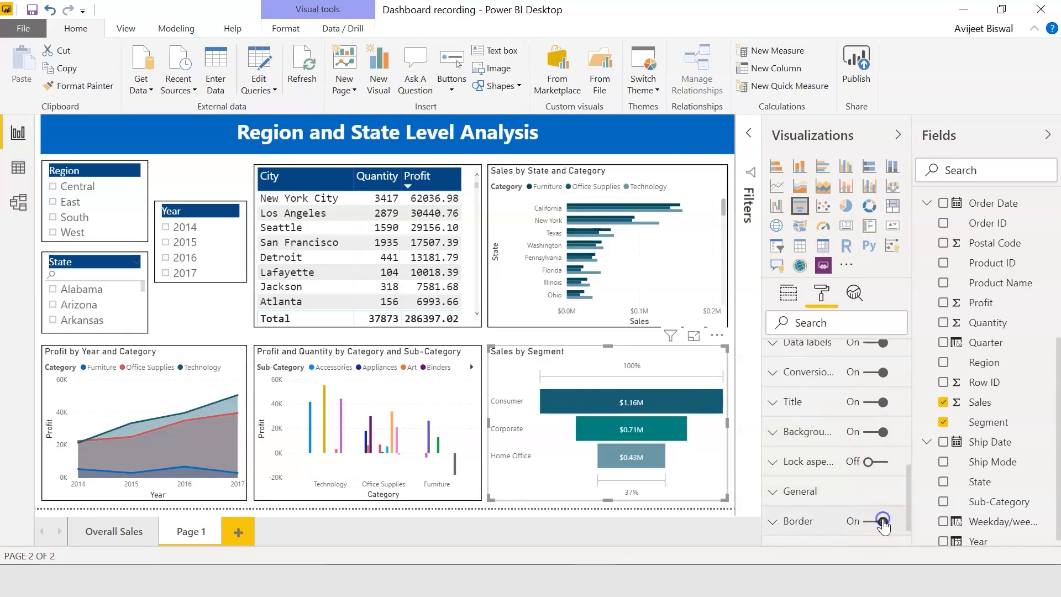
{"action": "left_click", "coordinate": [556, 342]}
{"action": "left_click", "coordinate": [565, 351]}
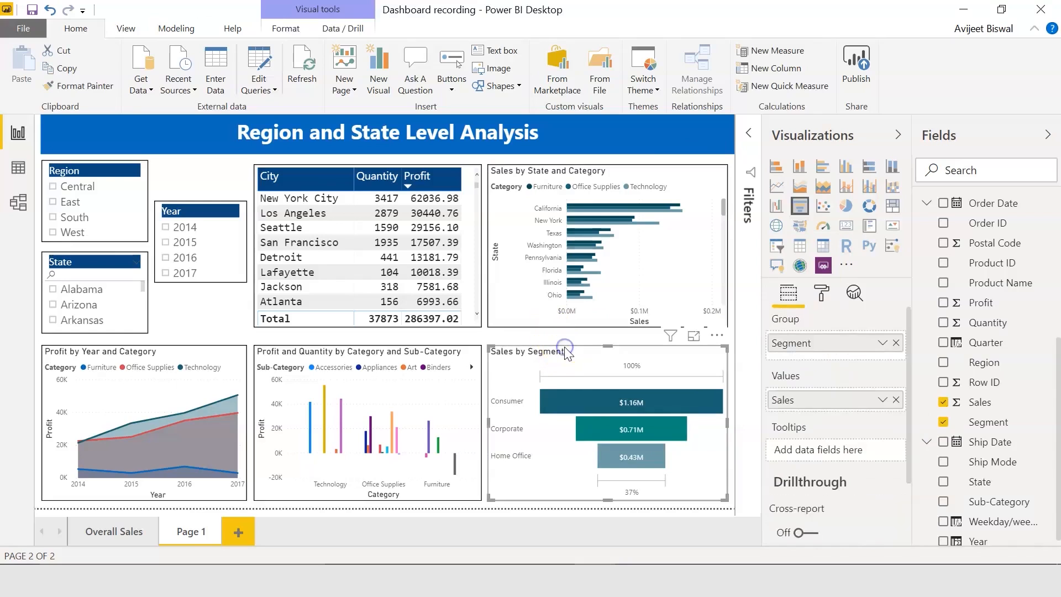
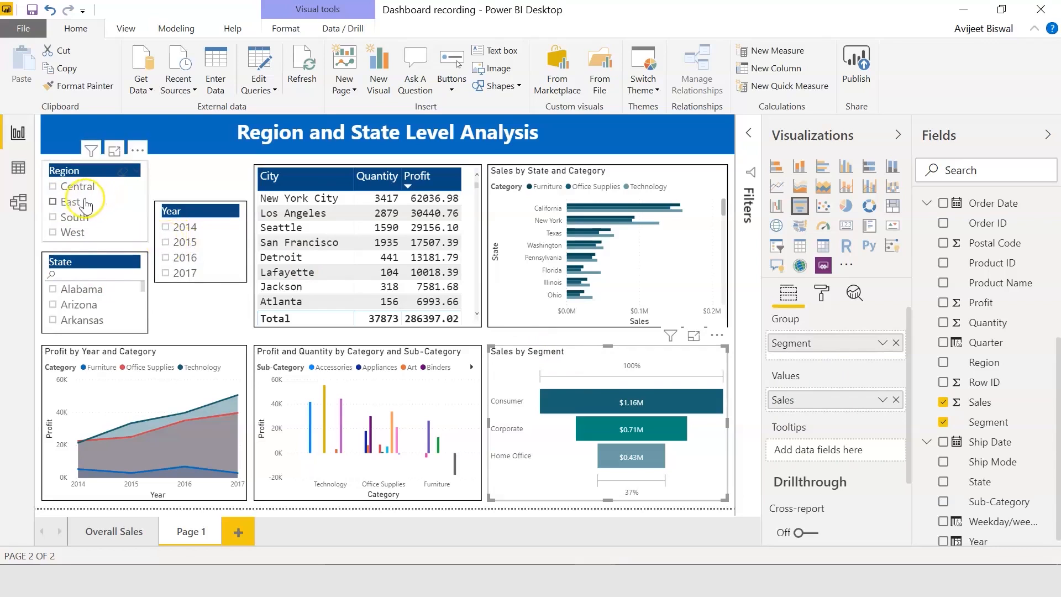
Filter the page to the East region, New Jersey and 2014, and examine the funnel's Corporate sales in focus mode
{"action": "left_click", "coordinate": [53, 202]}
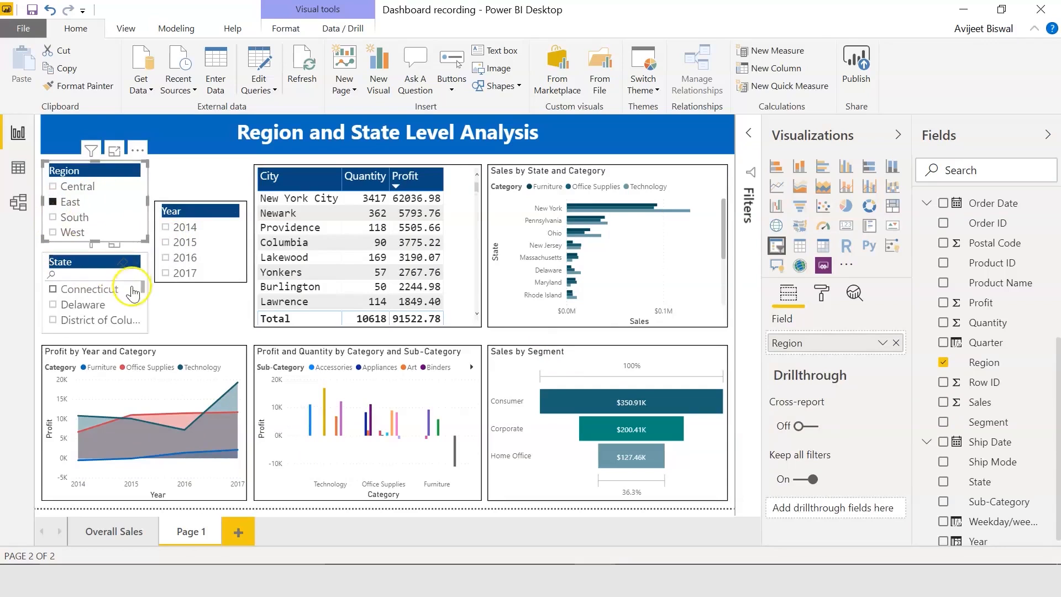
{"action": "left_click", "coordinate": [142, 306]}
{"action": "scroll", "coordinate": [142, 306], "scroll_direction": "down", "scroll_amount": 2}
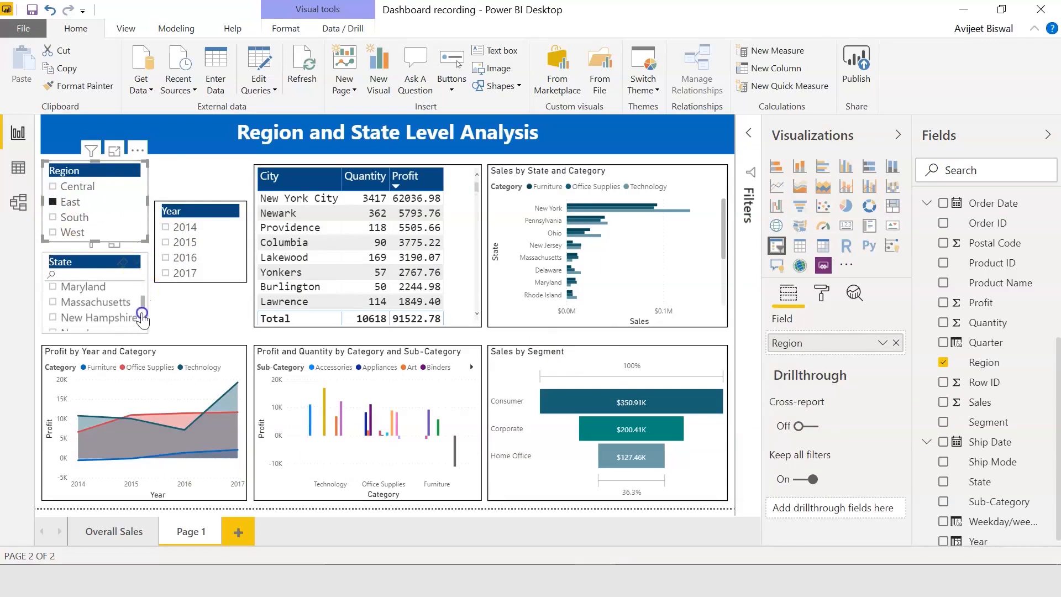
{"action": "left_click", "coordinate": [65, 304]}
{"action": "left_click", "coordinate": [55, 295]}
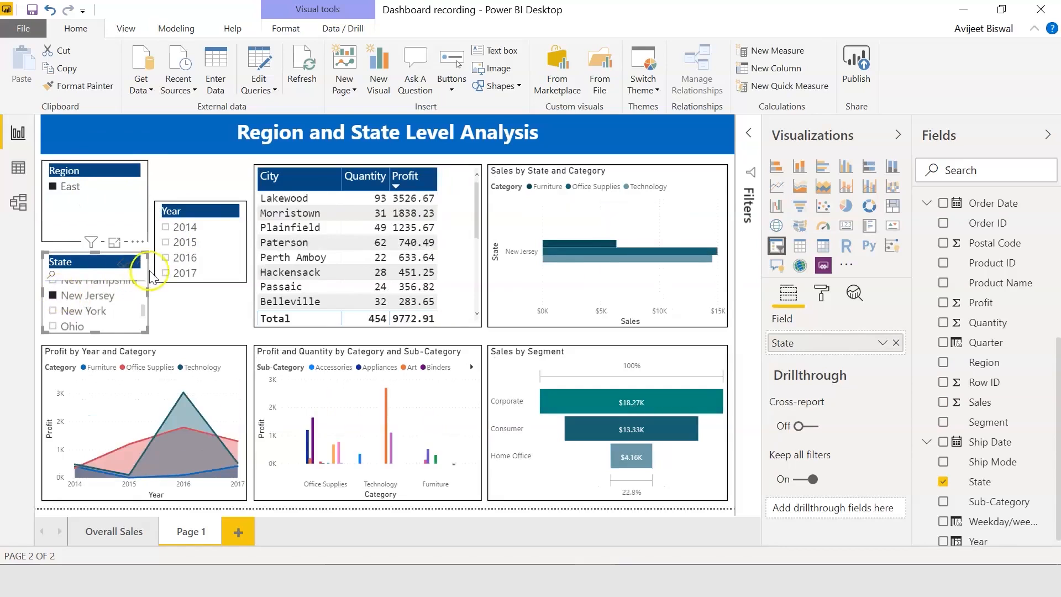
{"action": "left_click", "coordinate": [165, 228]}
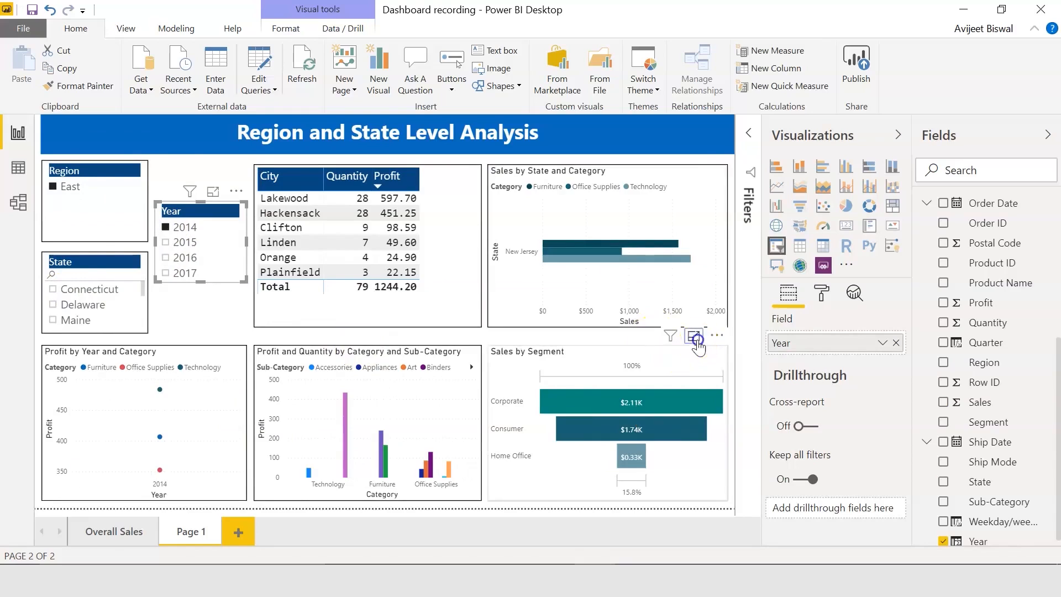
{"action": "left_click", "coordinate": [695, 338]}
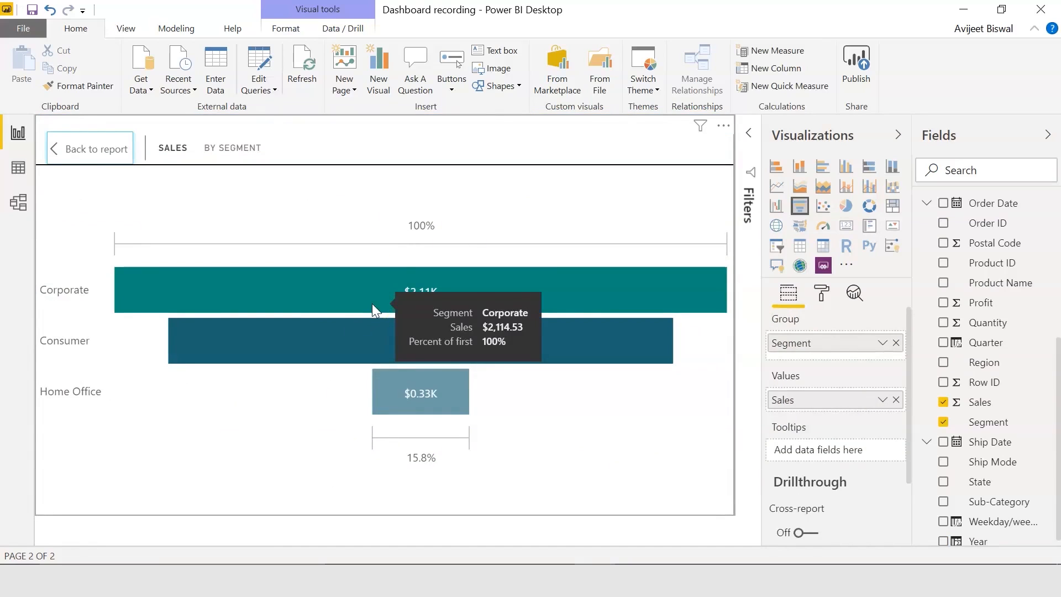
Return from focus mode to the report and clear the East, 2014 and New Jersey selections in the Region, Year and State slicers
{"action": "left_click", "coordinate": [73, 152]}
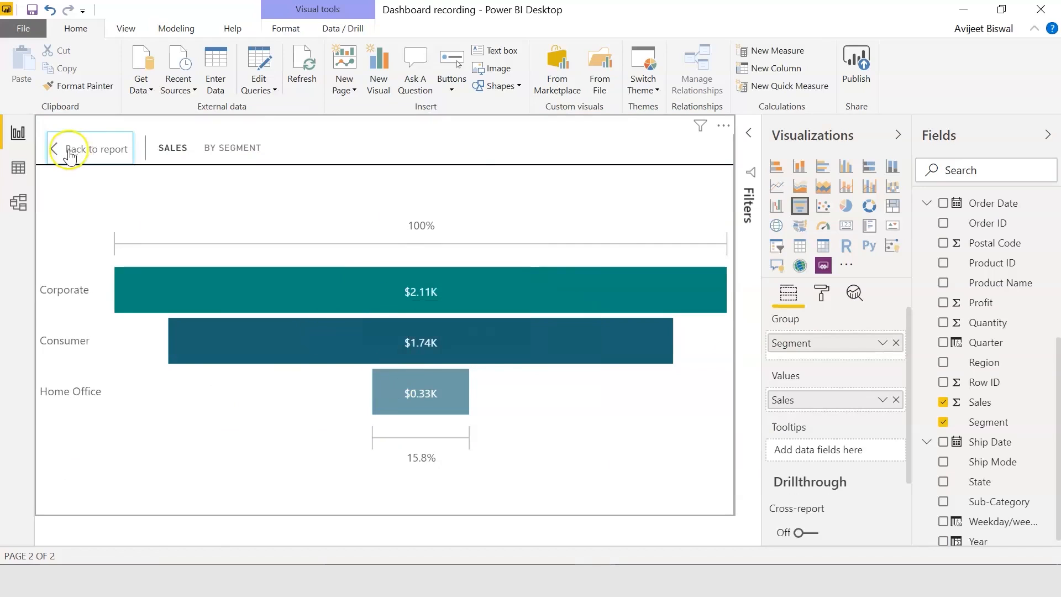
{"action": "left_click", "coordinate": [53, 187]}
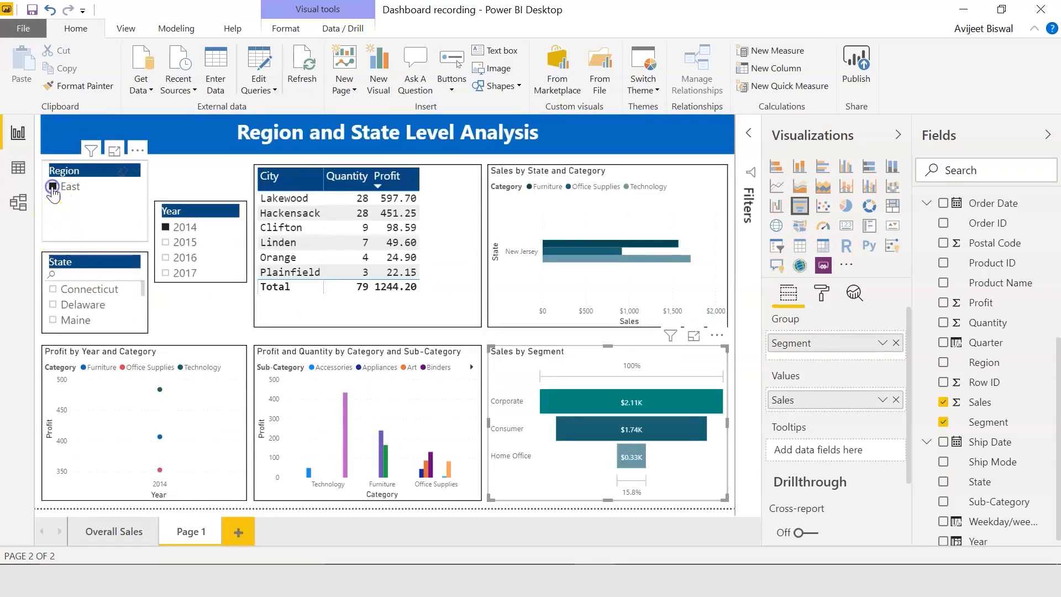
{"action": "left_click", "coordinate": [166, 231]}
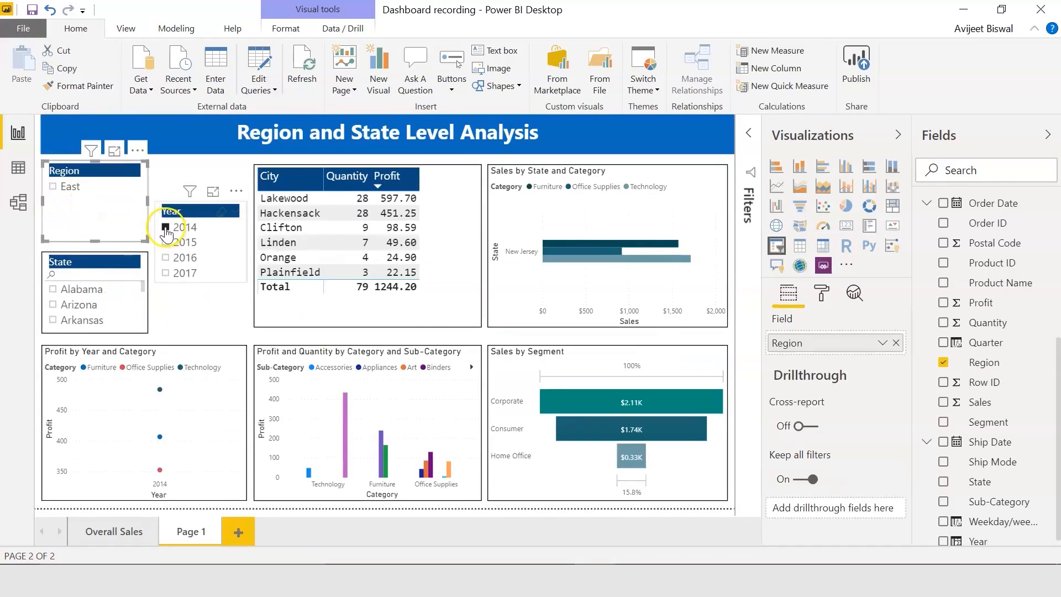
{"action": "left_click", "coordinate": [165, 231]}
{"action": "left_click_drag", "start_coordinate": [144, 286], "coordinate": [142, 318]}
{"action": "left_click", "coordinate": [54, 316]}
{"action": "left_click", "coordinate": [185, 317]}
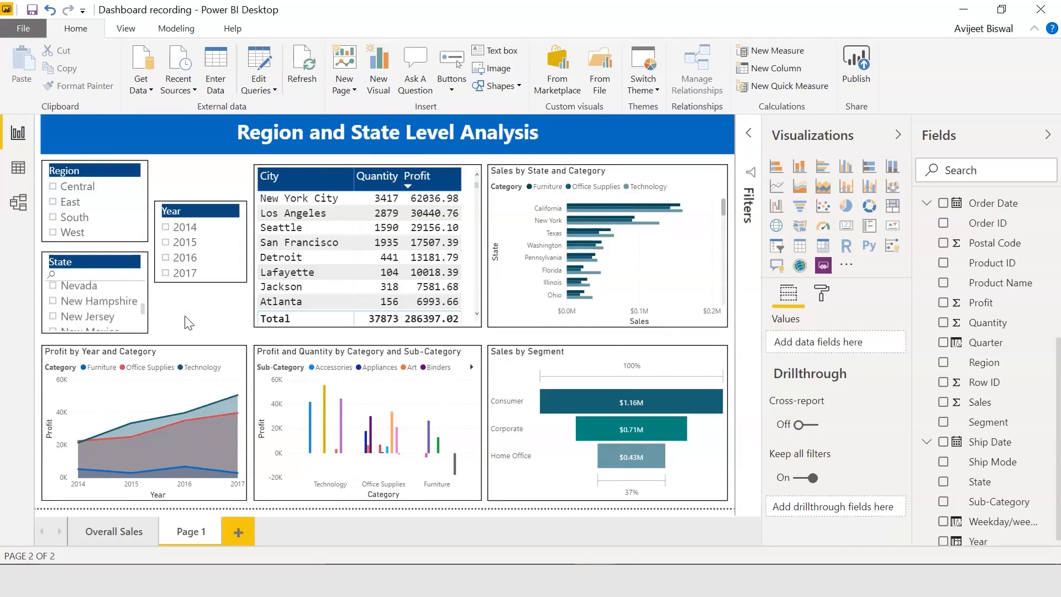
Rename the current report page as Region and State
{"action": "double_click", "coordinate": [195, 534]}
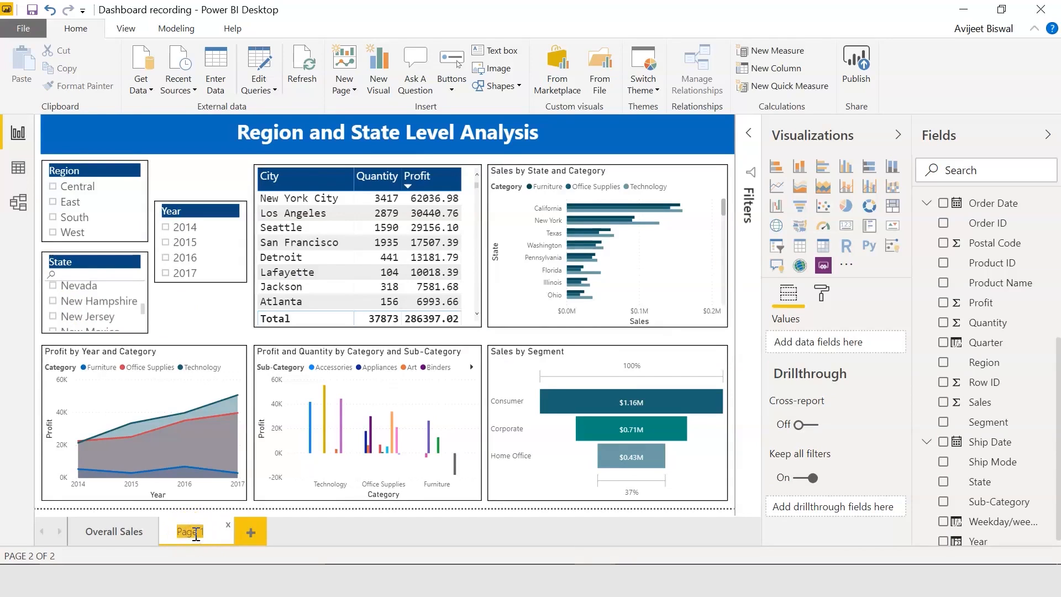
{"action": "type", "text": "Re"}
{"action": "key", "text": "Return"}
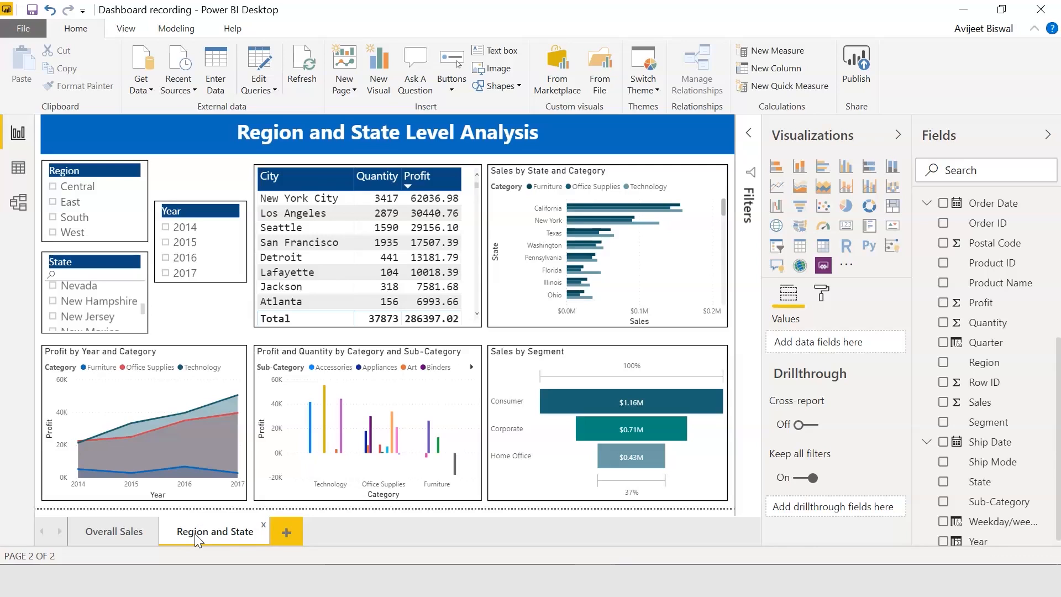
Copy the title banner from the Region and State page onto a new report page
{"action": "left_click", "coordinate": [607, 116]}
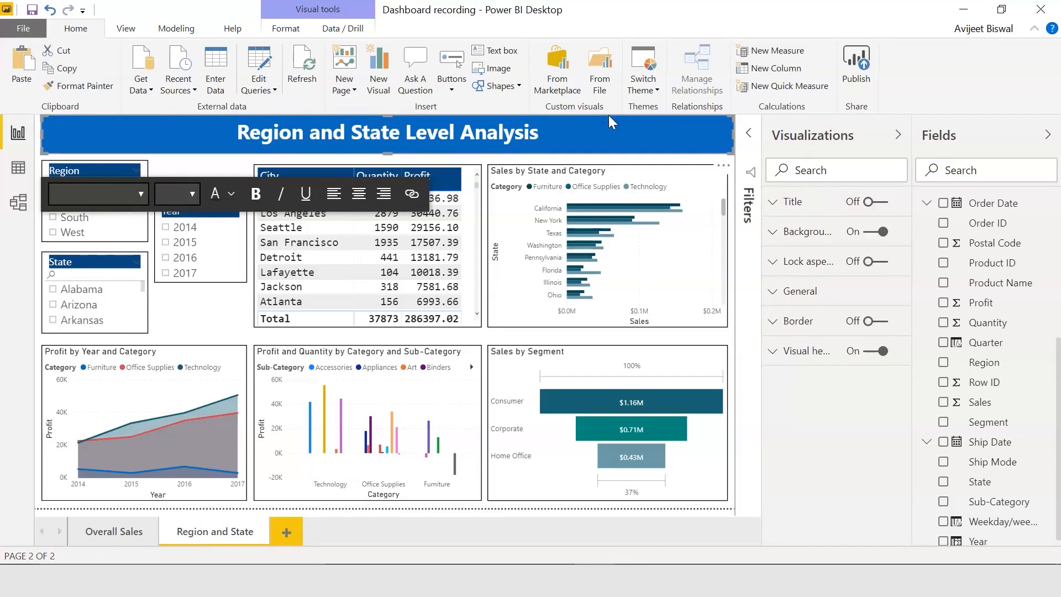
{"action": "left_click", "coordinate": [285, 530]}
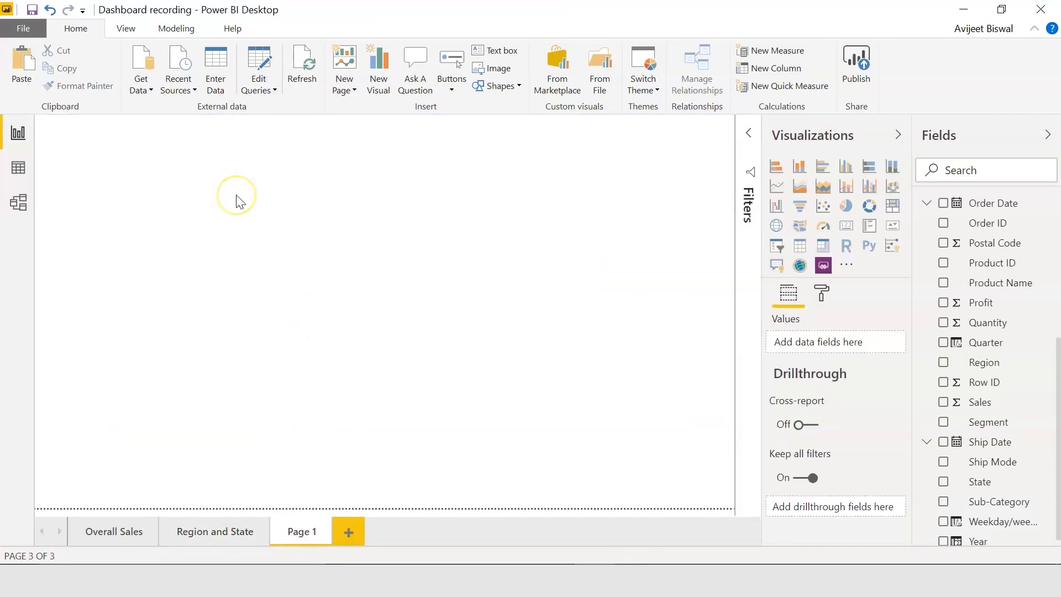
{"action": "key", "text": "ctrl+v"}
Change the copied banner's text to "Category and Sub-Category Level Analysis"
{"action": "double_click", "coordinate": [329, 133]}
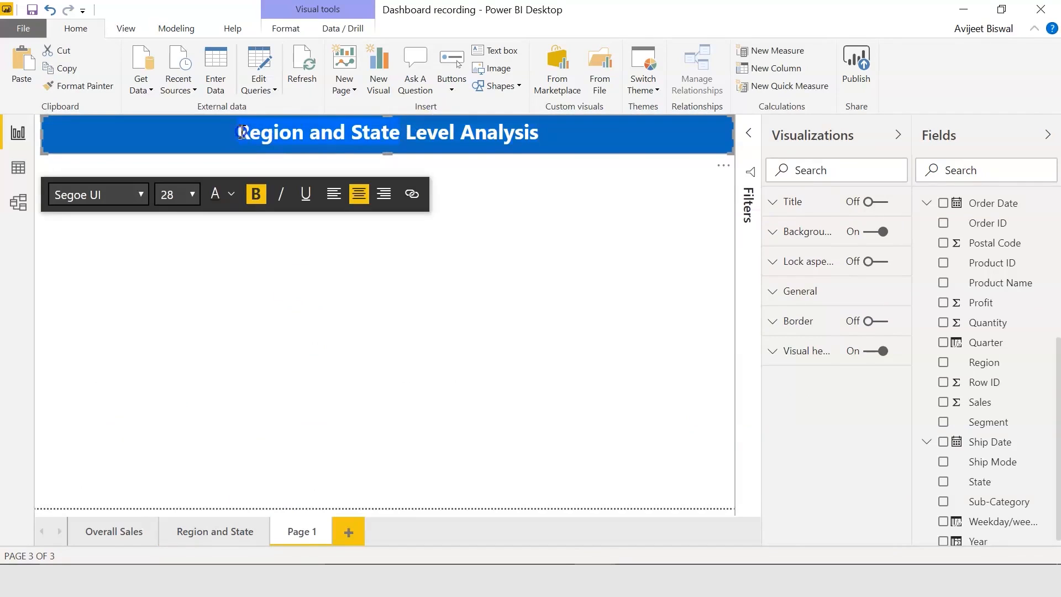
{"action": "type", "text": "Cat"}
{"action": "type", "text": "egory and "}
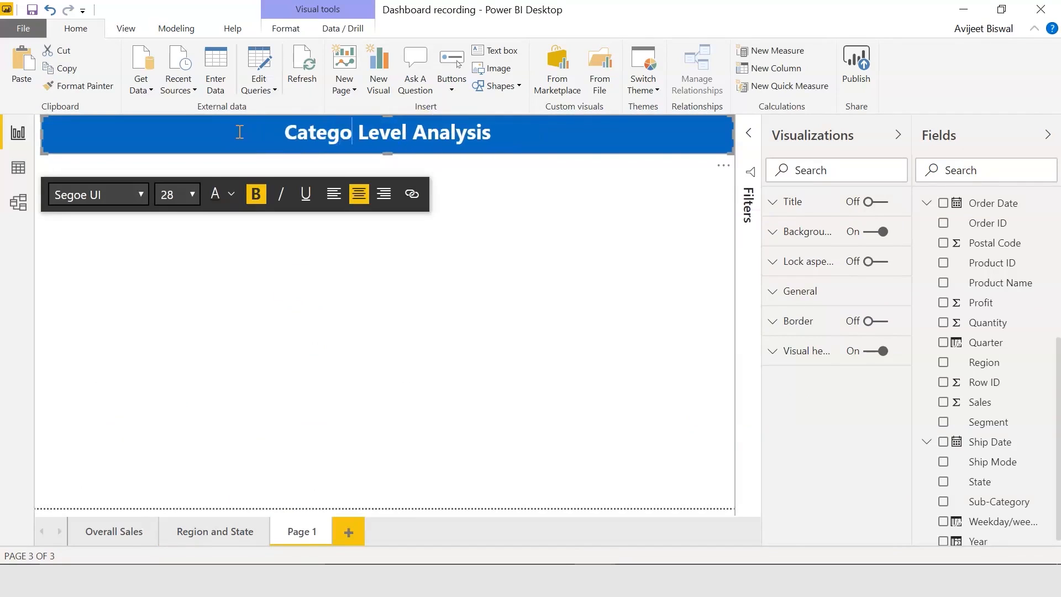
{"action": "type", "text": "Sub-Cate"}
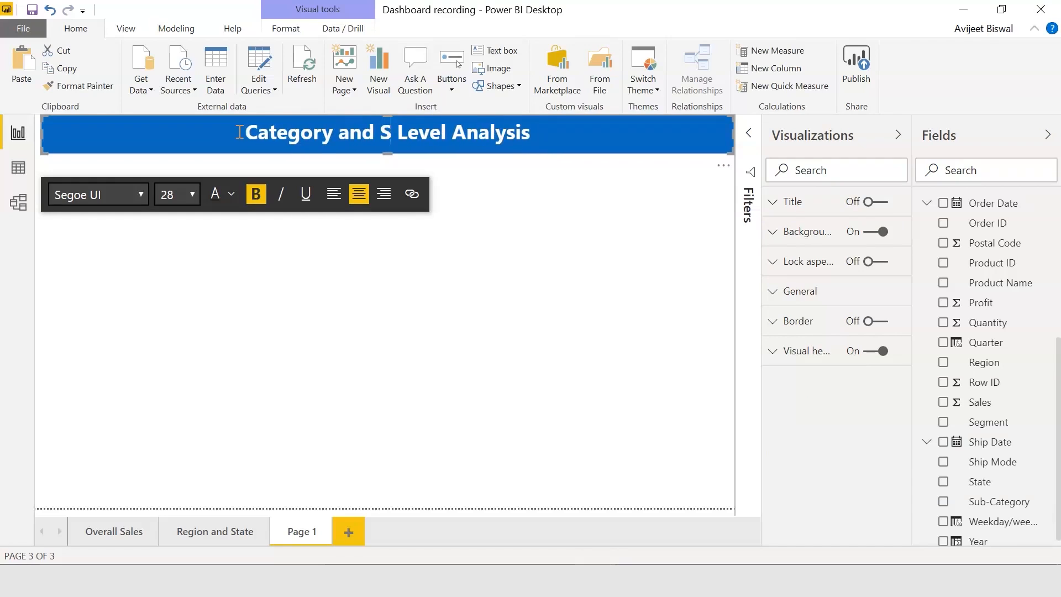
{"action": "type", "text": "gory"}
{"action": "key", "text": "BackSpace"}
{"action": "key", "text": "BackSpace"}
{"action": "key", "text": "BackSpace"}
{"action": "type", "text": "ory"}
{"action": "left_click", "coordinate": [461, 213]}
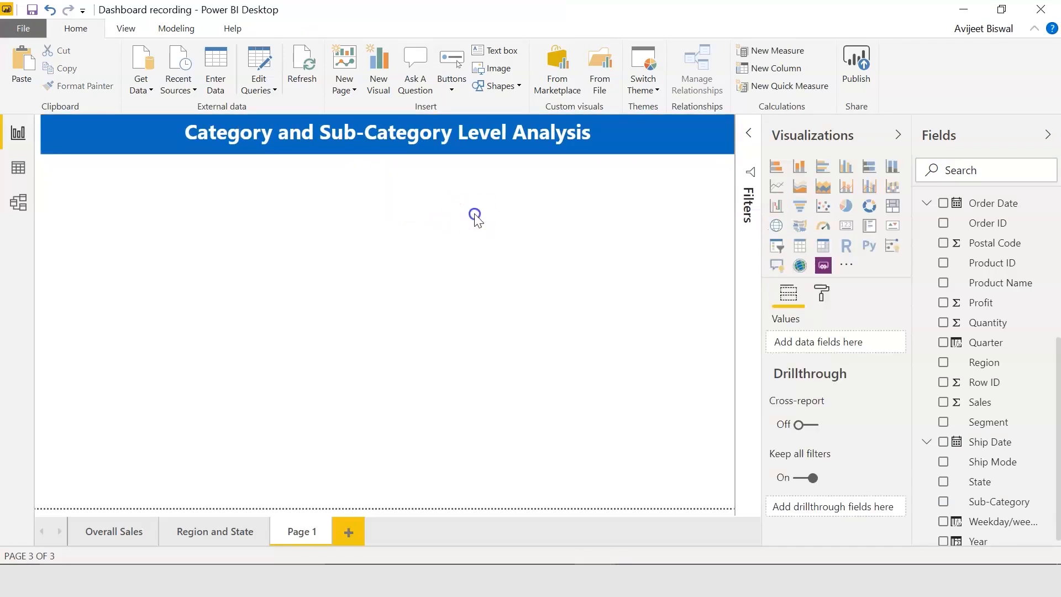
{"action": "left_click", "coordinate": [806, 253]}
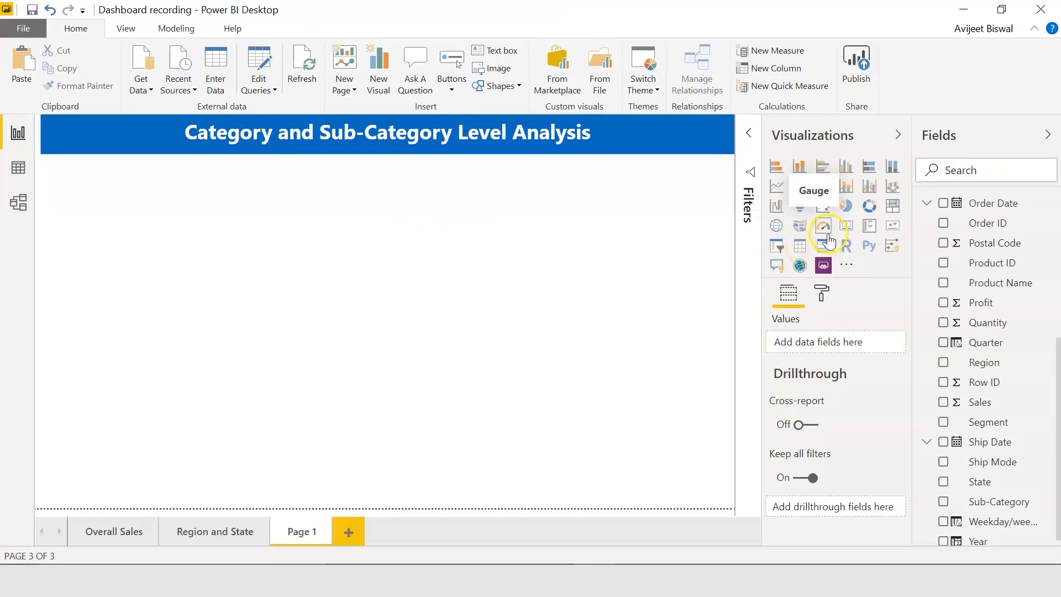
{"action": "left_click", "coordinate": [775, 247]}
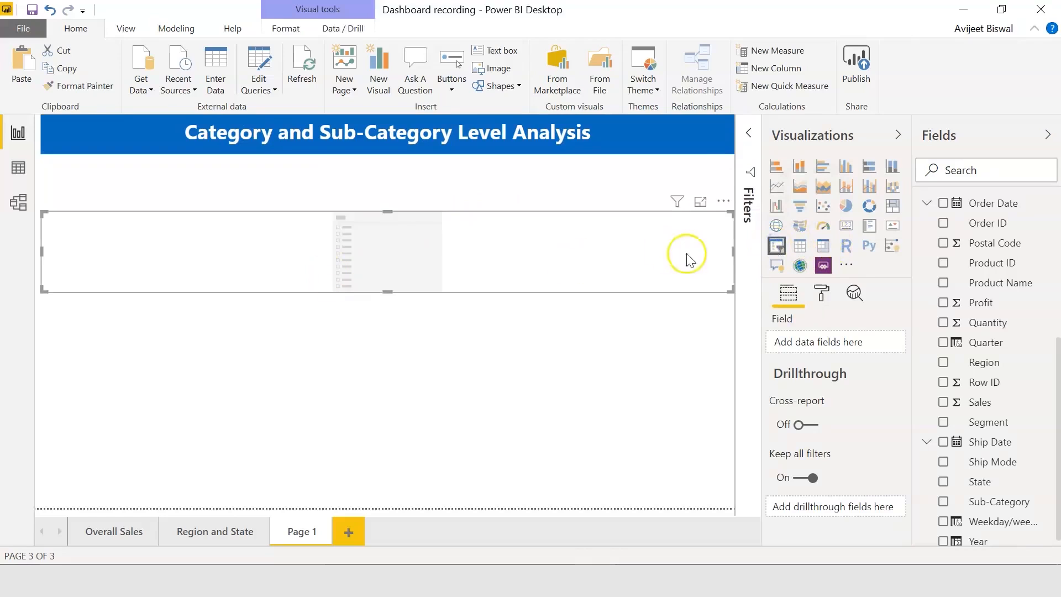
{"action": "left_click_drag", "start_coordinate": [731, 251], "coordinate": [155, 203]}
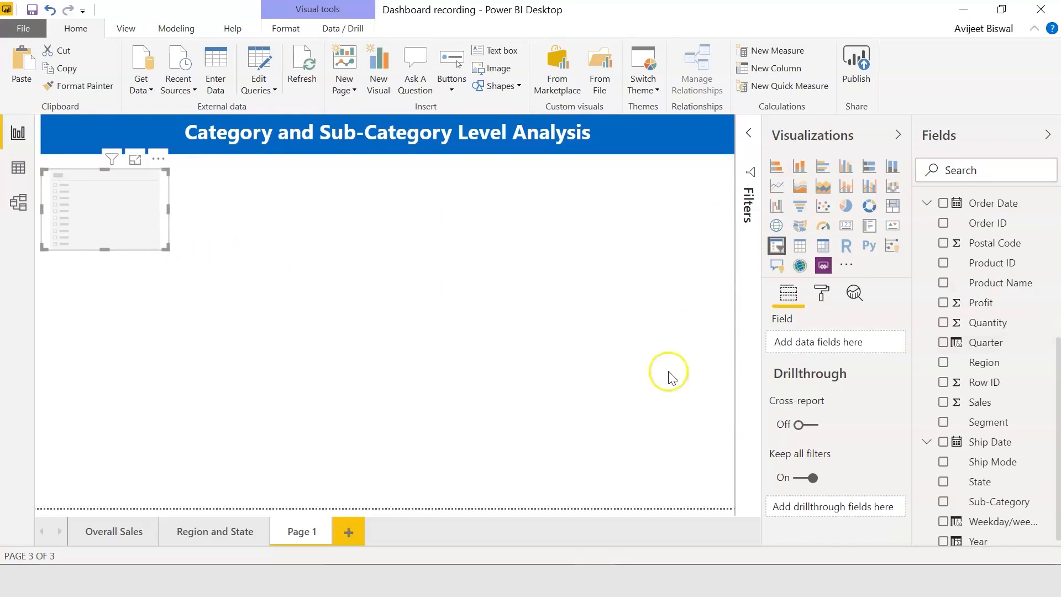
{"action": "key", "text": "Delete"}
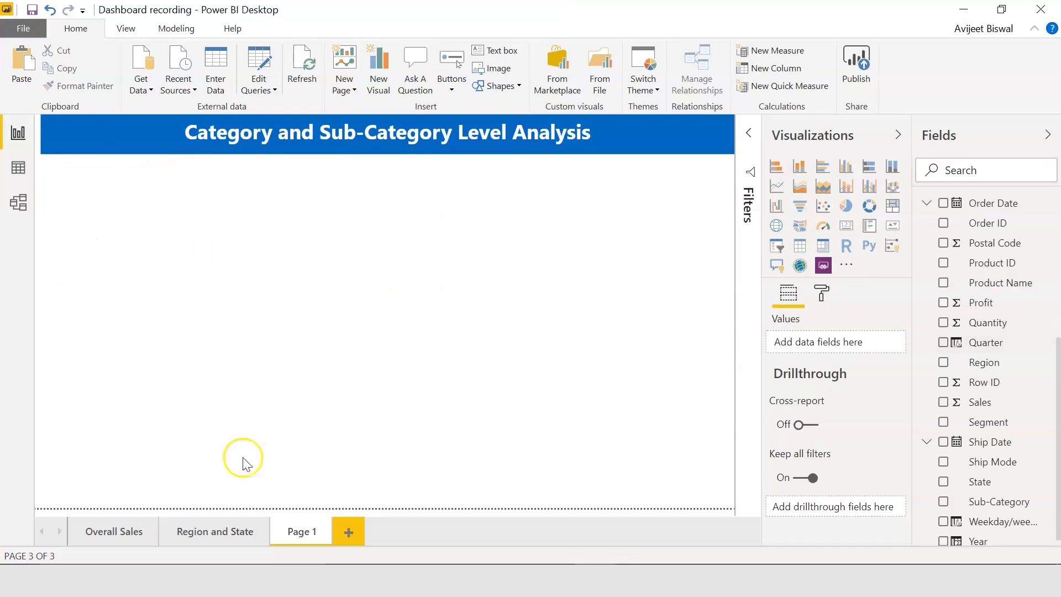
Copy the Region slicer from the Region and State page onto Page 1 with sync, and replace its field with Category
{"action": "left_click", "coordinate": [203, 531]}
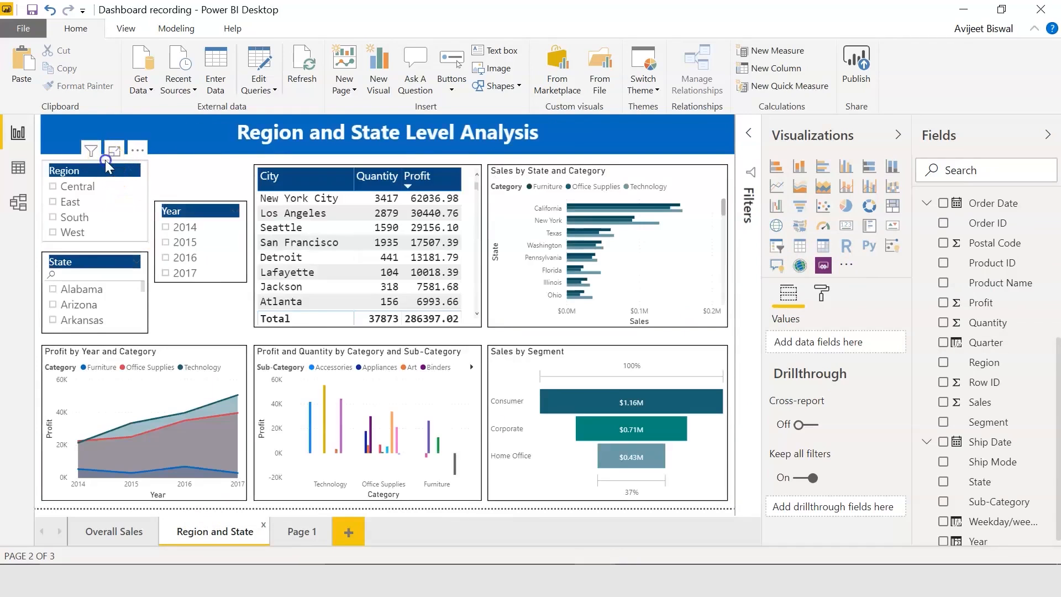
{"action": "left_click", "coordinate": [106, 163]}
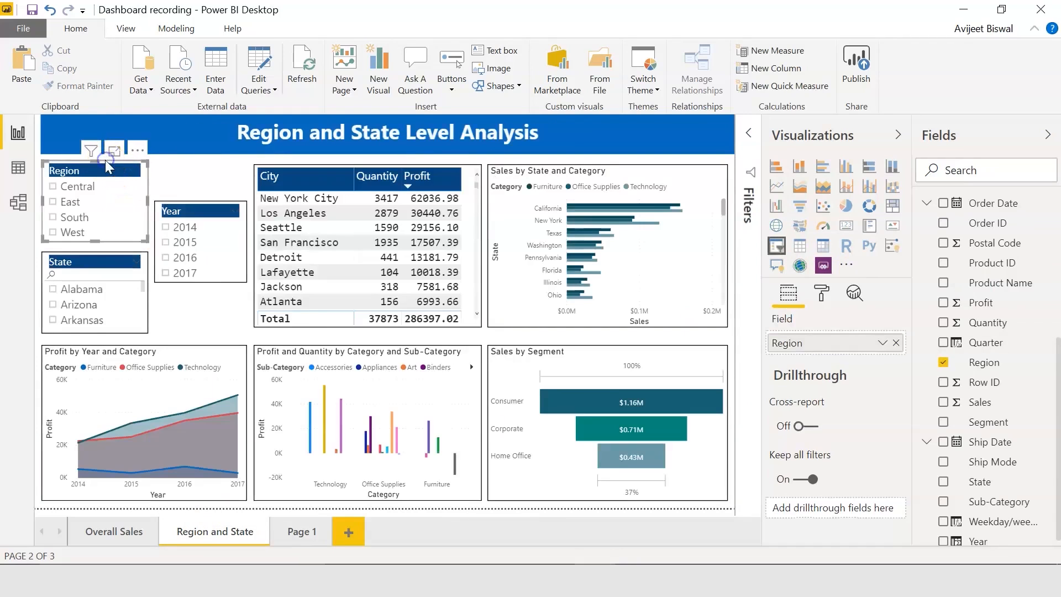
{"action": "left_click", "coordinate": [297, 536]}
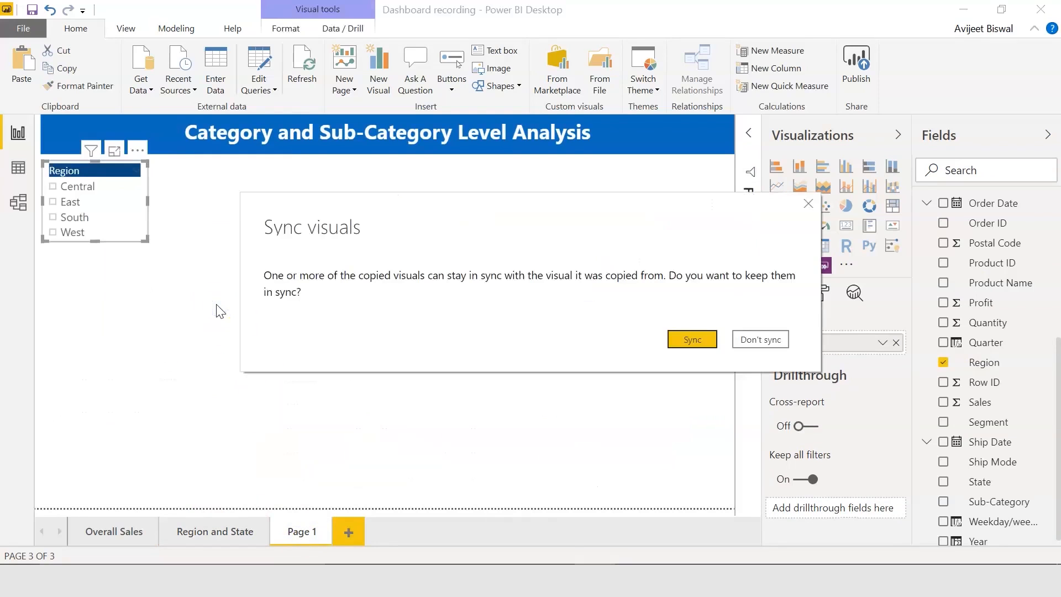
{"action": "left_click", "coordinate": [710, 340]}
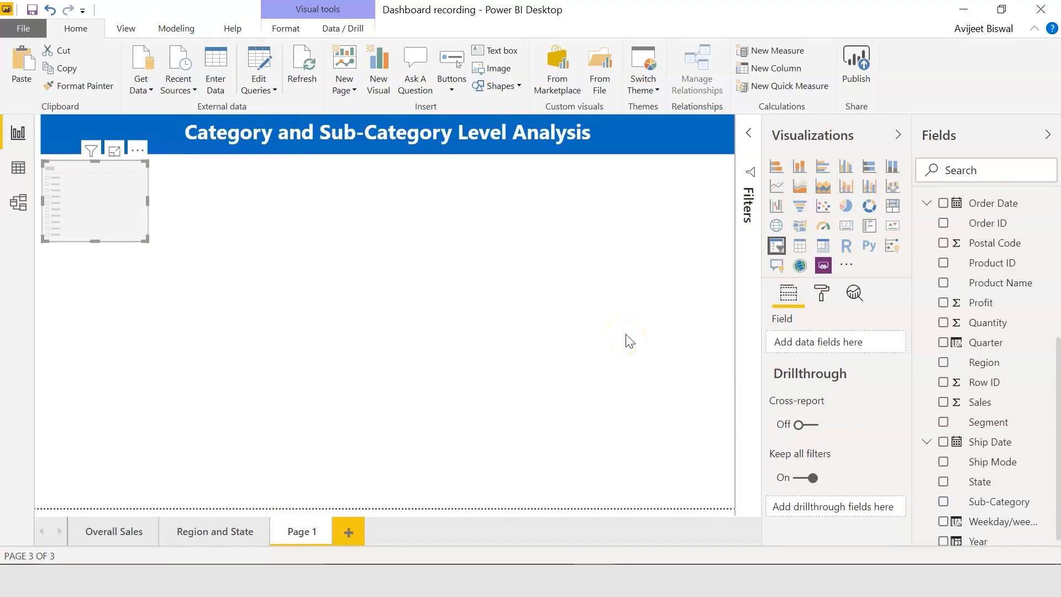
{"action": "left_click_drag", "start_coordinate": [1058, 359], "coordinate": [1049, 145]}
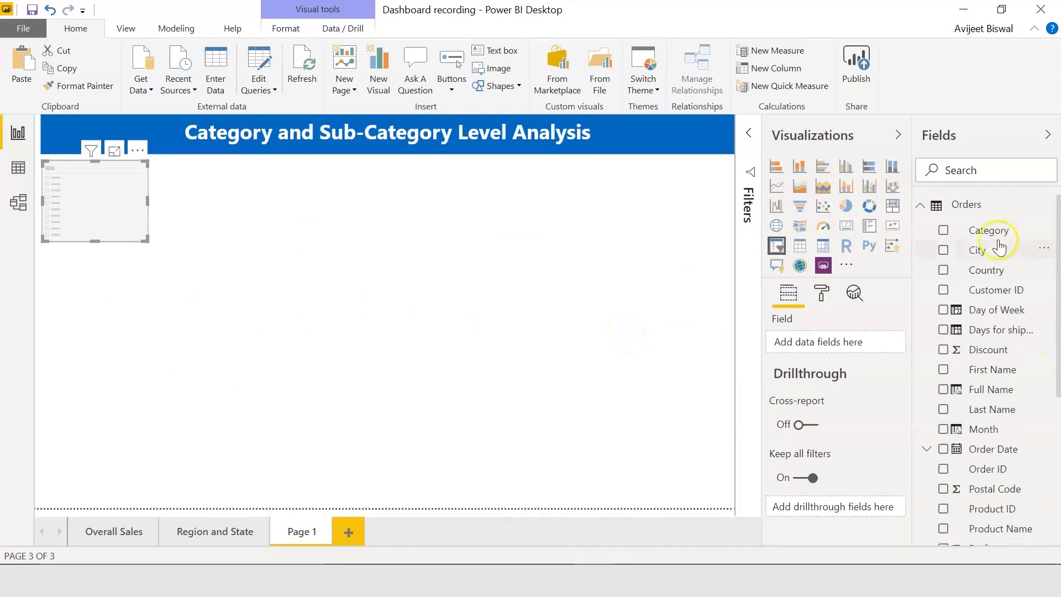
{"action": "left_click_drag", "start_coordinate": [998, 241], "coordinate": [848, 345]}
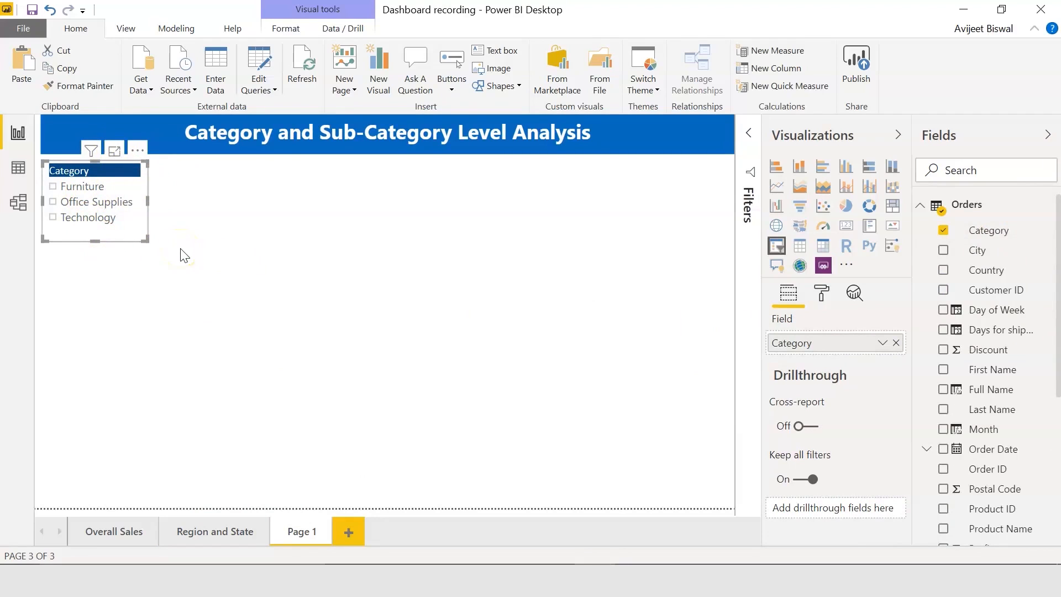
Duplicate the Category slicer and place the copy directly below the original
{"action": "key", "text": "ctrl+v"}
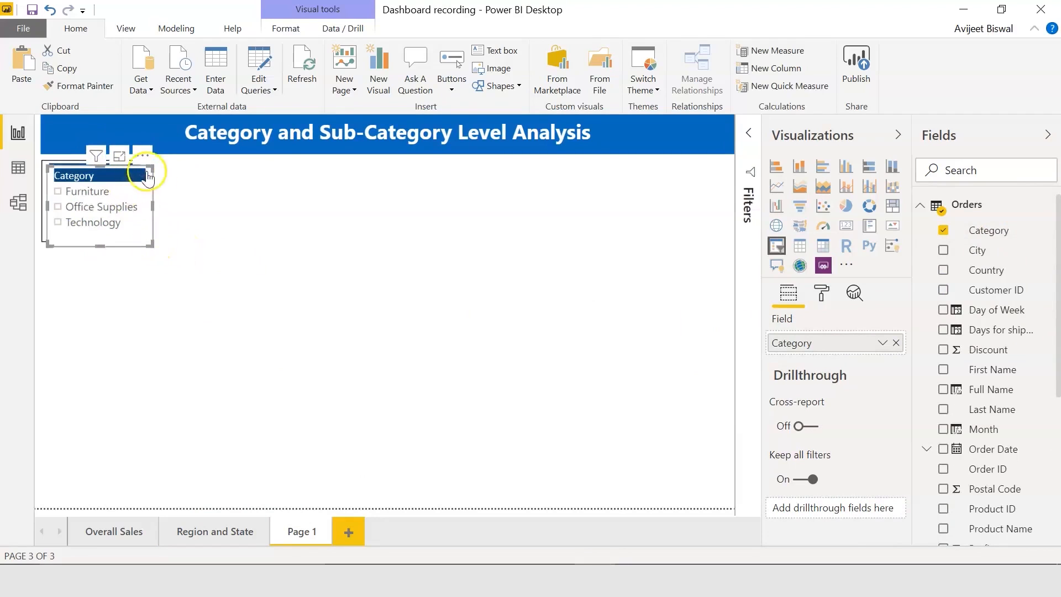
{"action": "left_click_drag", "start_coordinate": [153, 191], "coordinate": [149, 273]}
{"action": "left_click", "coordinate": [156, 274]}
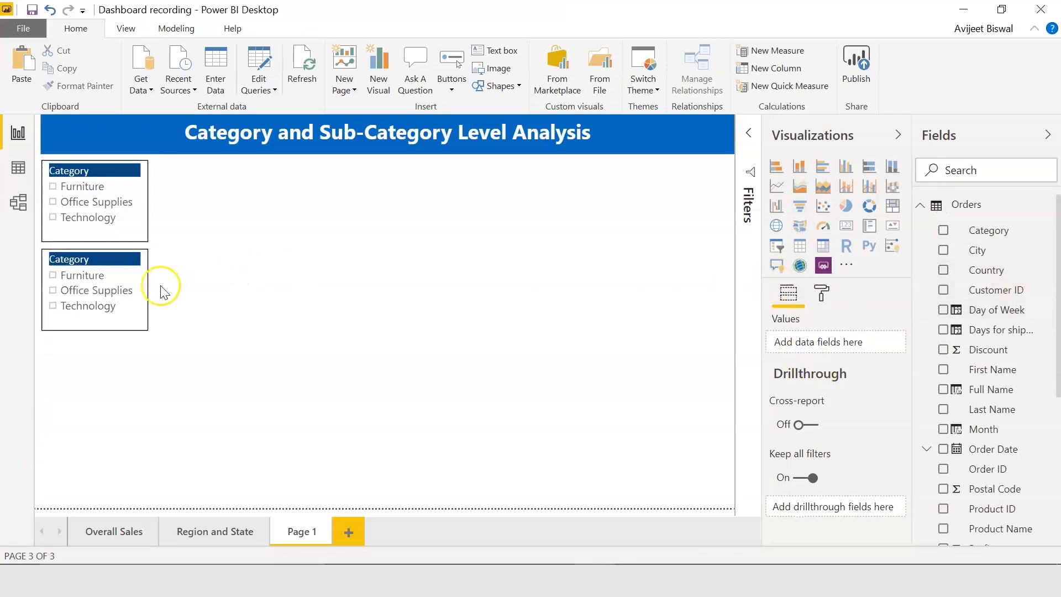
Replace the Category field of the lower slicer with Sub-Category
{"action": "left_click", "coordinate": [148, 285]}
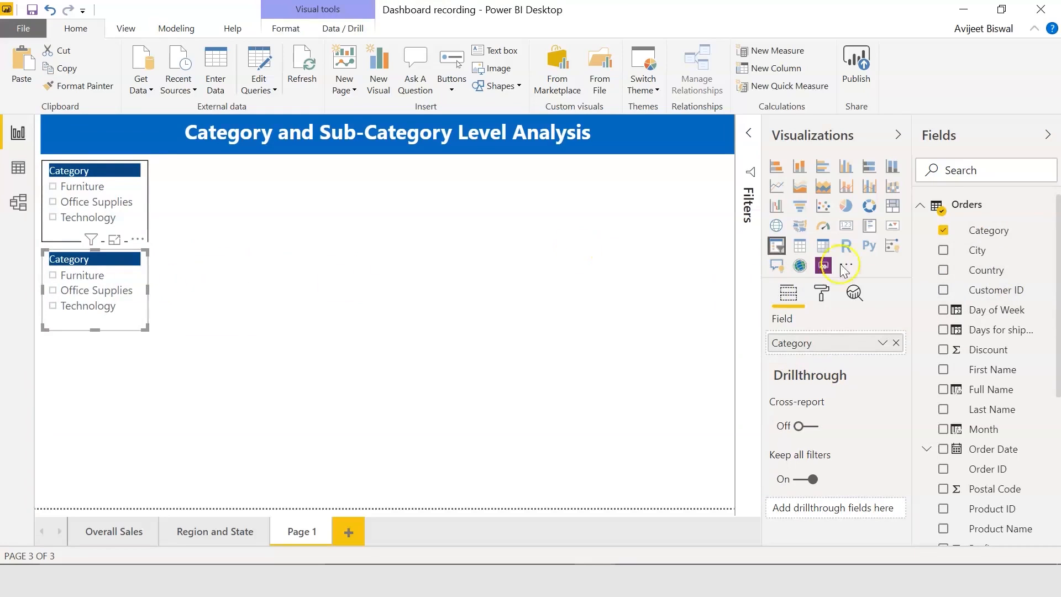
{"action": "left_click", "coordinate": [898, 344]}
{"action": "scroll", "coordinate": [1058, 400], "scroll_direction": "down", "scroll_amount": 1}
{"action": "scroll", "coordinate": [1058, 401], "scroll_direction": "down", "scroll_amount": 4}
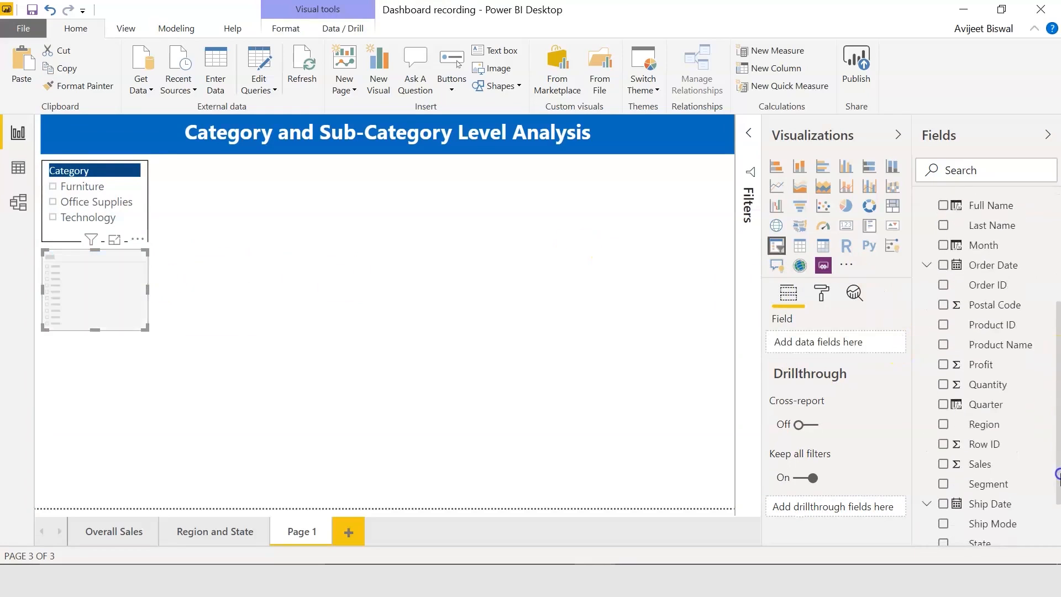
{"action": "left_click_drag", "start_coordinate": [1001, 518], "coordinate": [850, 347]}
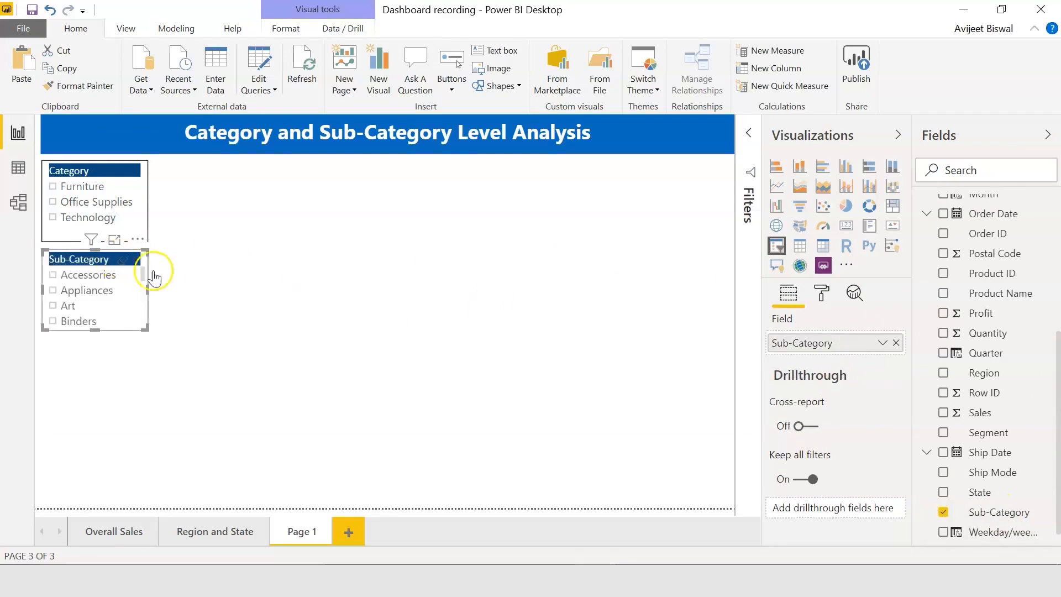
{"action": "left_click_drag", "start_coordinate": [141, 275], "coordinate": [154, 239]}
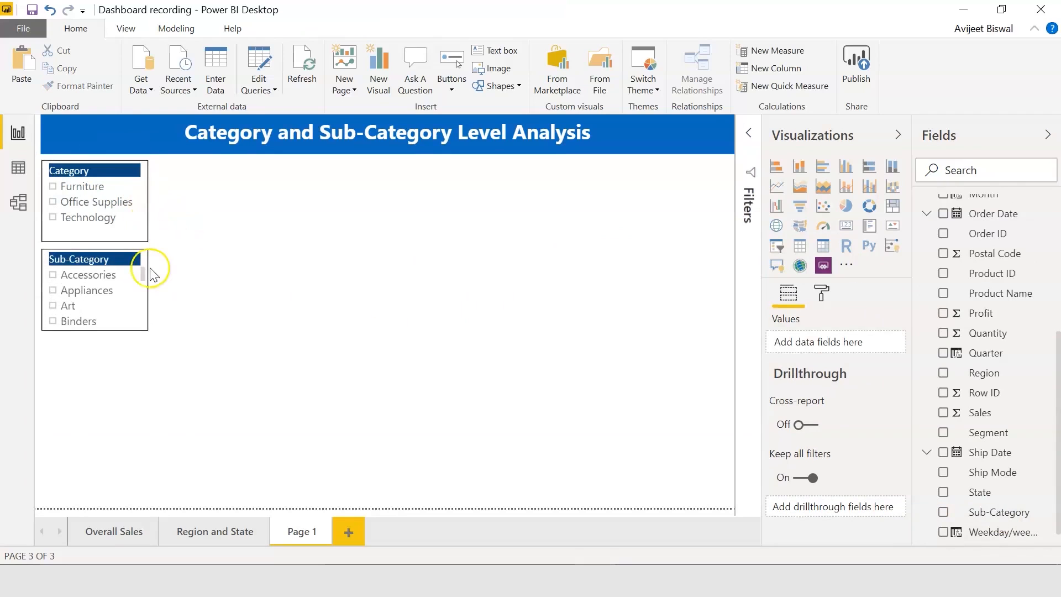
Shorten the Category and Sub-Category slicers to three visible items each and move the Sub-Category slicer up close beneath the Category slicer
{"action": "left_click", "coordinate": [144, 329]}
{"action": "left_click_drag", "start_coordinate": [146, 327], "coordinate": [147, 318]}
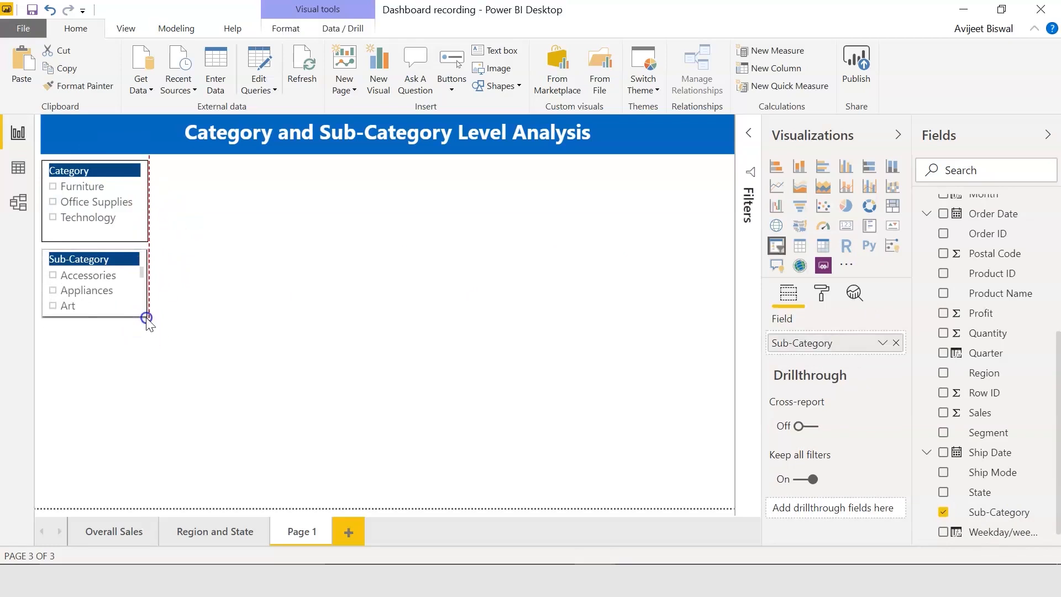
{"action": "left_click", "coordinate": [148, 231]}
{"action": "left_click_drag", "start_coordinate": [138, 244], "coordinate": [137, 237]}
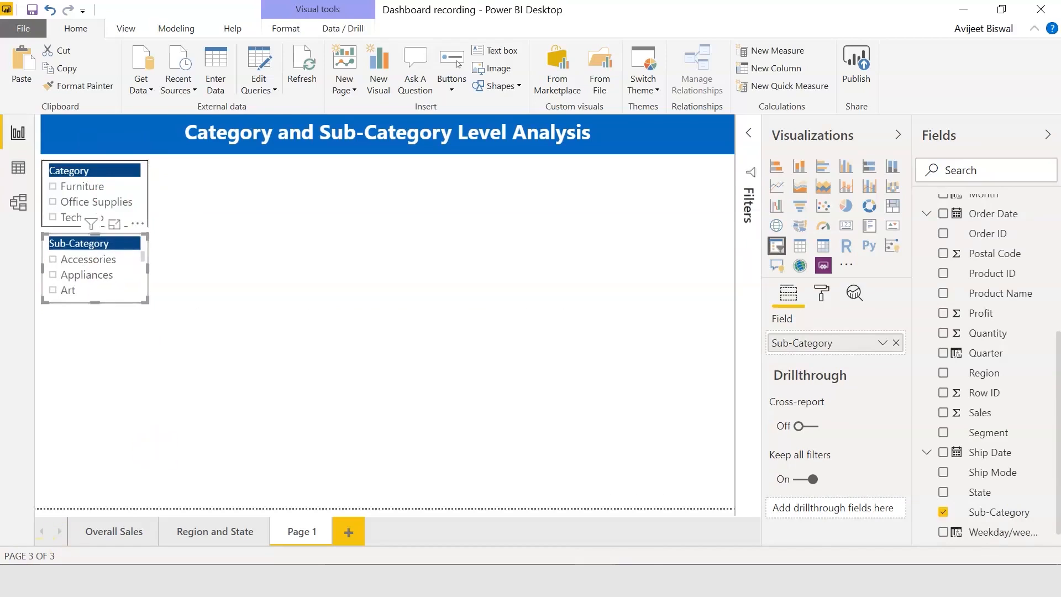
{"action": "left_click", "coordinate": [281, 419]}
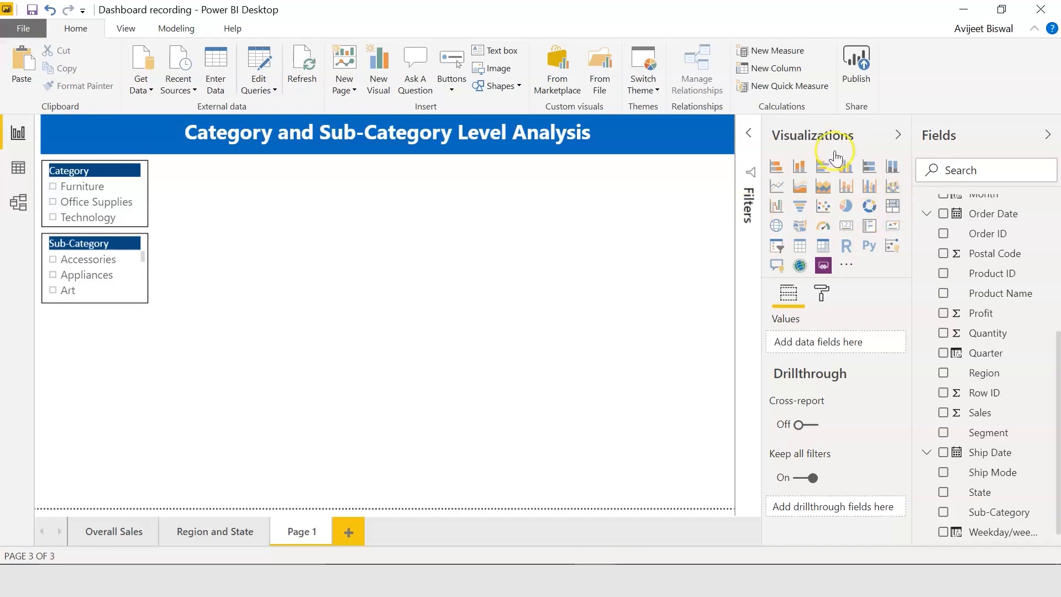
Add an empty treemap beside the slicers, matching their combined height and widened to about twice a slicer's width
{"action": "left_click", "coordinate": [893, 208]}
{"action": "left_click_drag", "start_coordinate": [100, 376], "coordinate": [224, 191]}
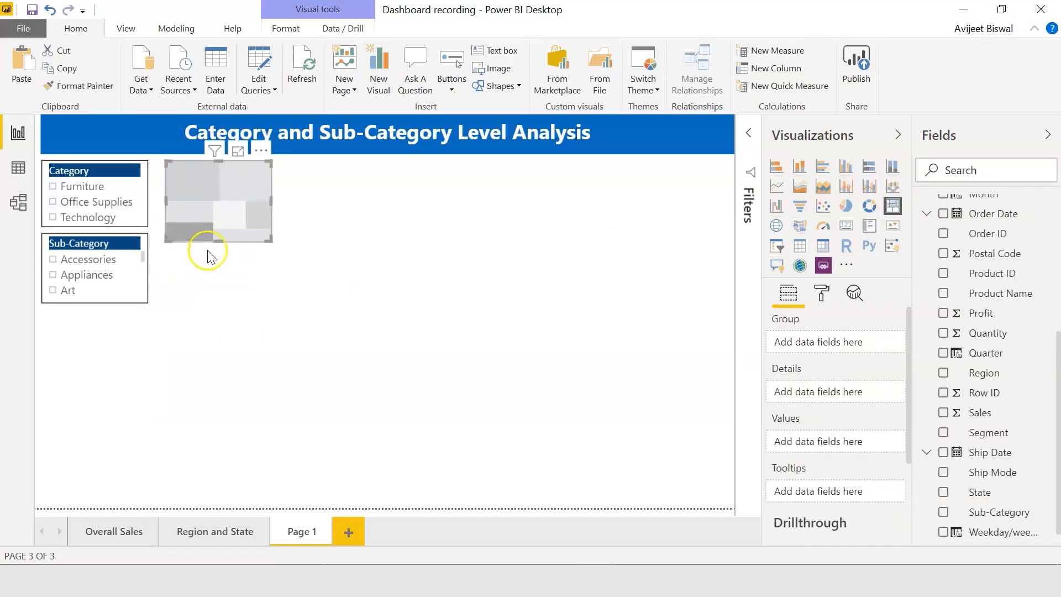
{"action": "left_click_drag", "start_coordinate": [219, 241], "coordinate": [218, 303]}
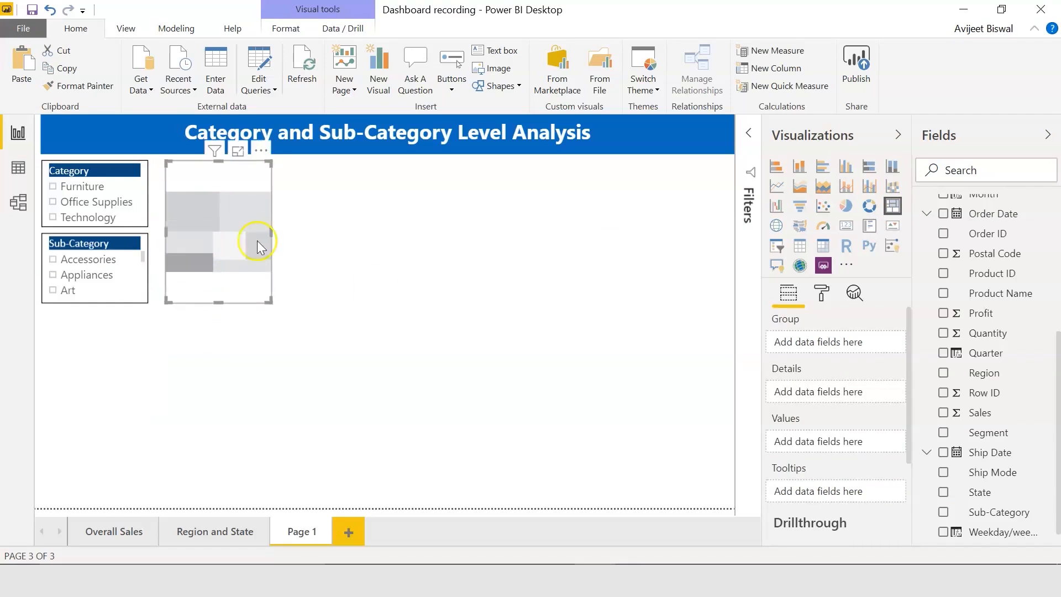
{"action": "left_click_drag", "start_coordinate": [273, 230], "coordinate": [371, 239]}
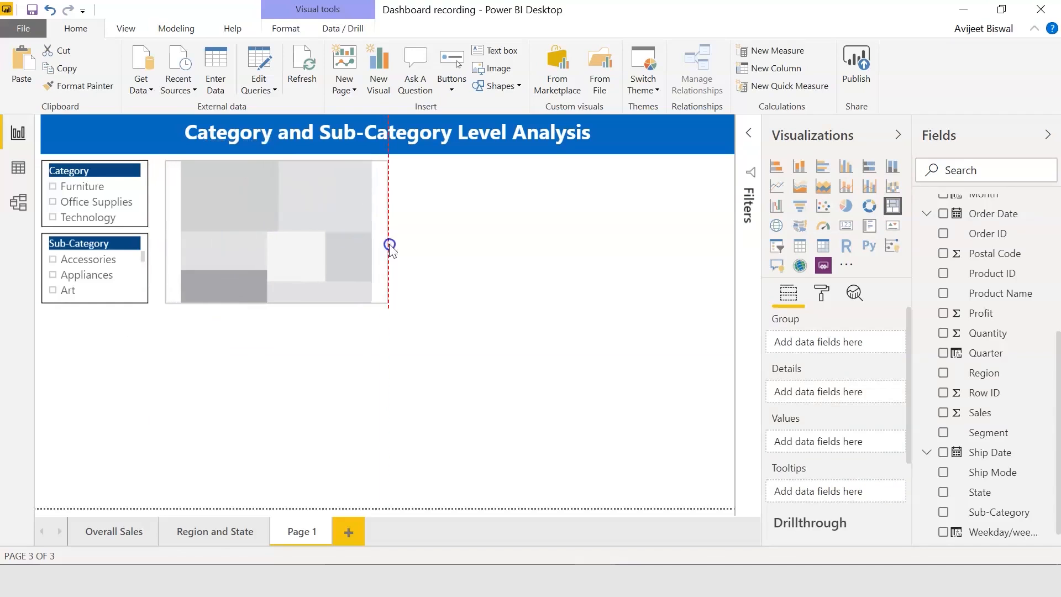
{"action": "left_click", "coordinate": [390, 249]}
{"action": "left_click", "coordinate": [356, 237]}
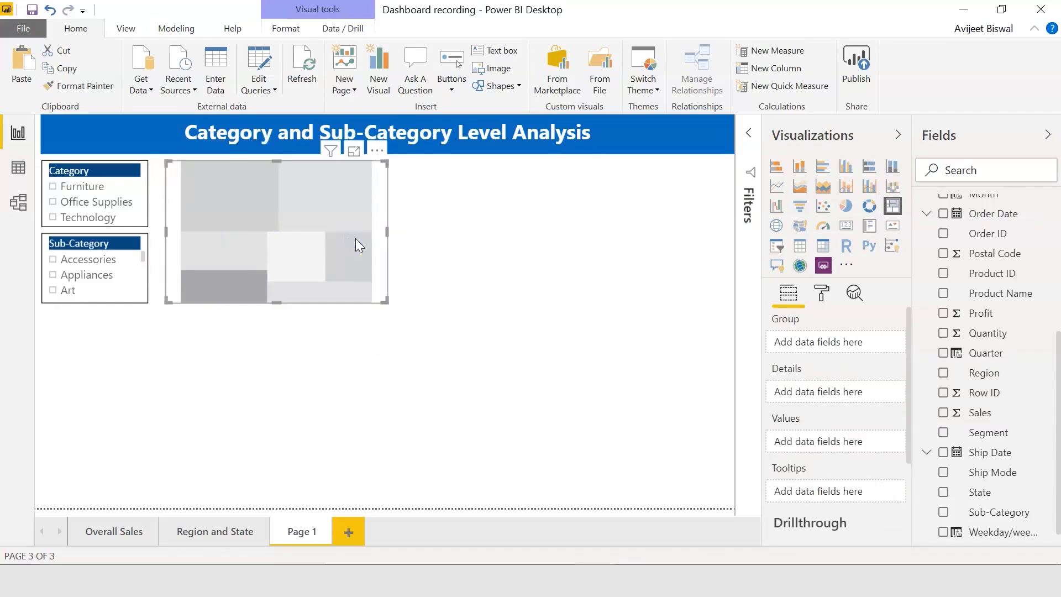
Fill the treemap with Region as group, Segment as details, Sales as values and Profit as tooltip
{"action": "left_click_drag", "start_coordinate": [1059, 393], "coordinate": [1059, 501]}
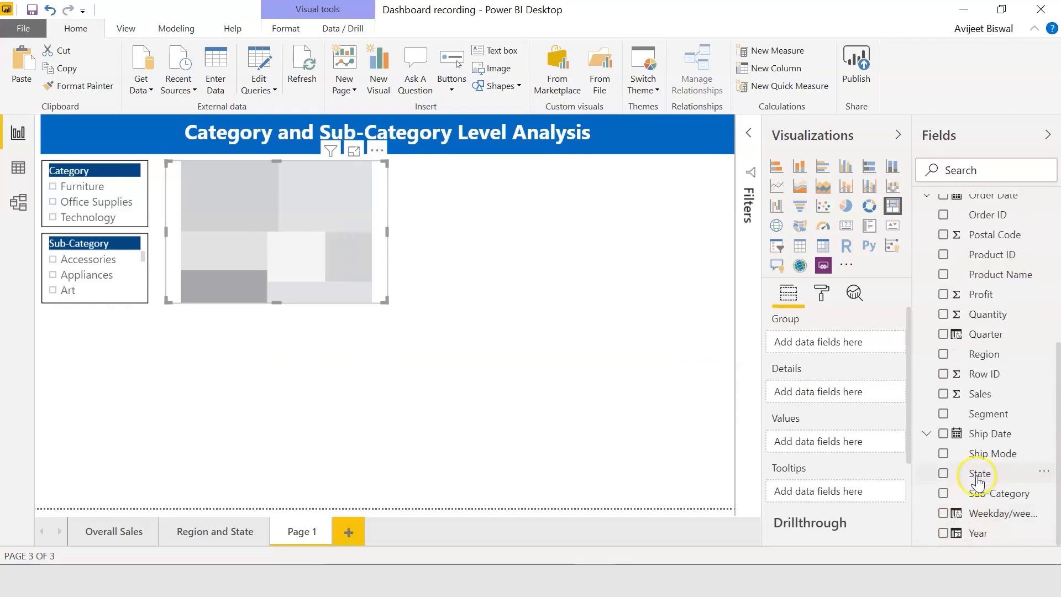
{"action": "left_click_drag", "start_coordinate": [994, 356], "coordinate": [832, 343]}
{"action": "mouse_move", "coordinate": [1058, 381]}
{"action": "left_mouse_down"}
{"action": "mouse_move", "coordinate": [1058, 289]}
{"action": "mouse_move", "coordinate": [1059, 376]}
{"action": "left_mouse_up"}
{"action": "left_click_drag", "start_coordinate": [993, 425], "coordinate": [838, 401]}
{"action": "left_click_drag", "start_coordinate": [1058, 441], "coordinate": [1058, 431]}
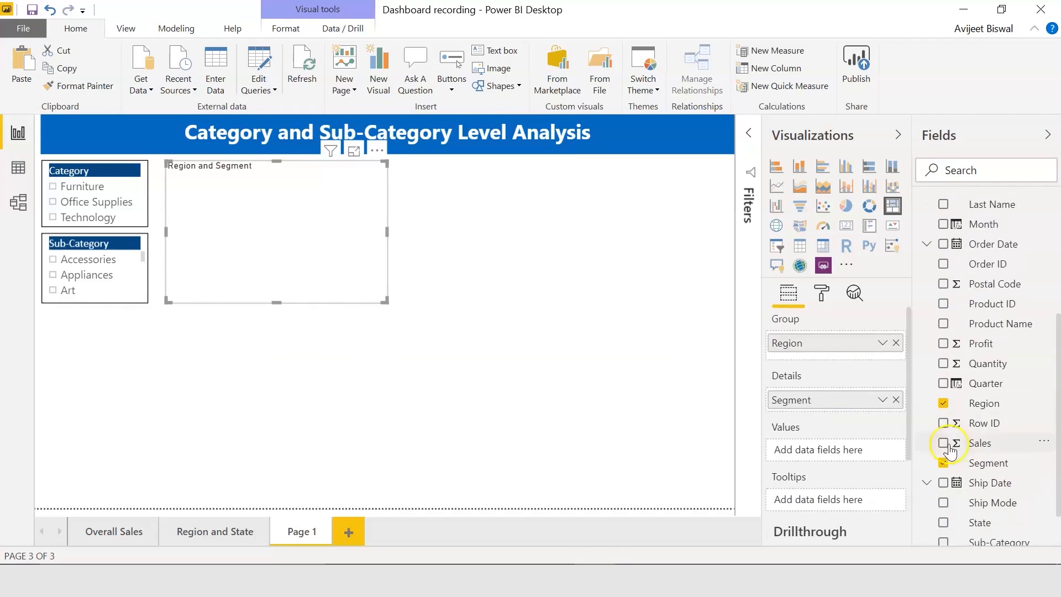
{"action": "left_click_drag", "start_coordinate": [980, 443], "coordinate": [830, 449]}
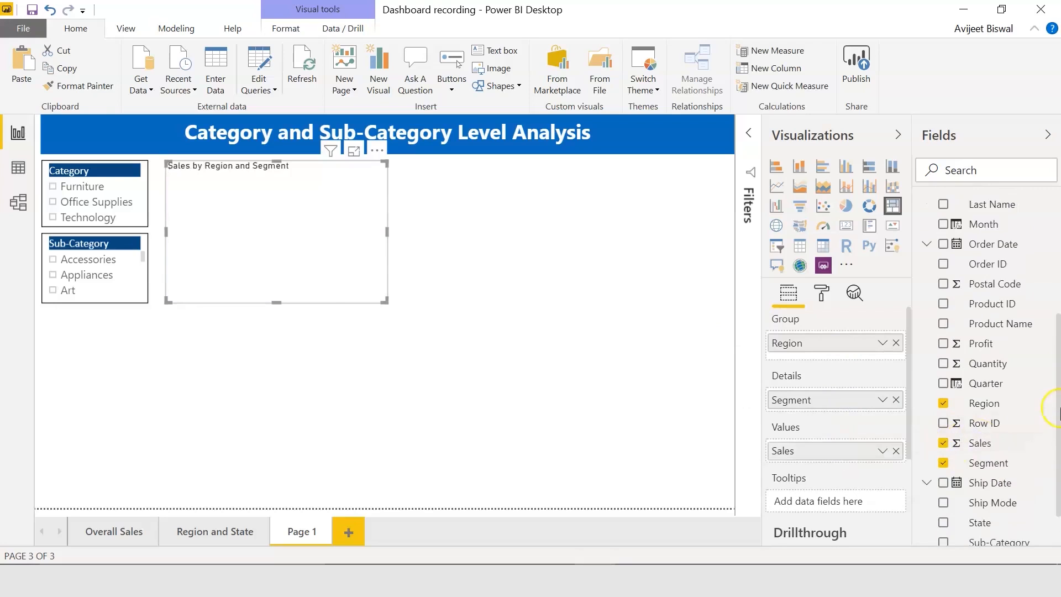
{"action": "left_click_drag", "start_coordinate": [1058, 402], "coordinate": [1058, 442]}
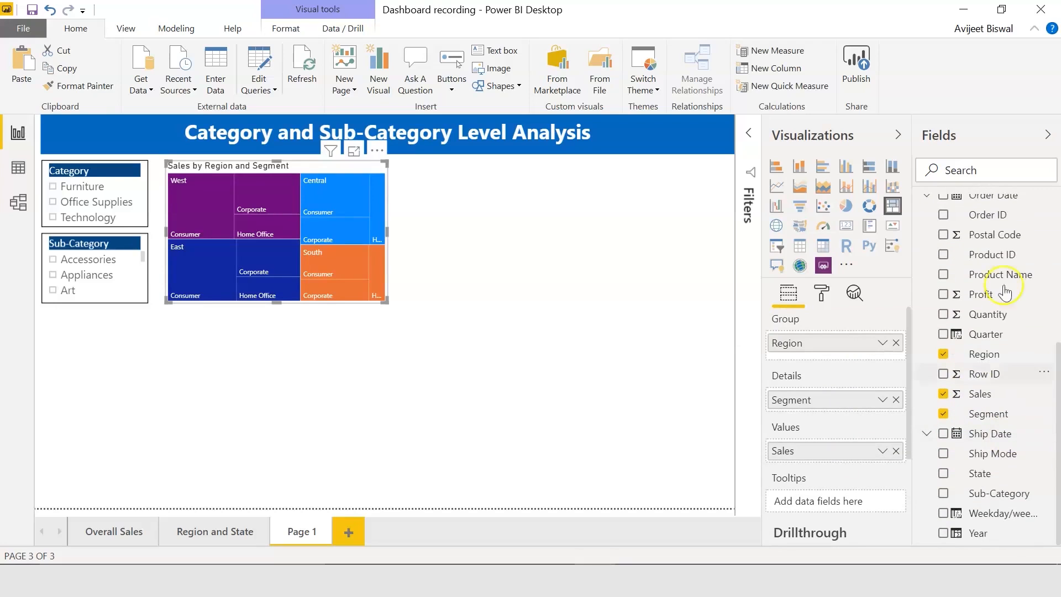
{"action": "left_click_drag", "start_coordinate": [993, 294], "coordinate": [840, 501]}
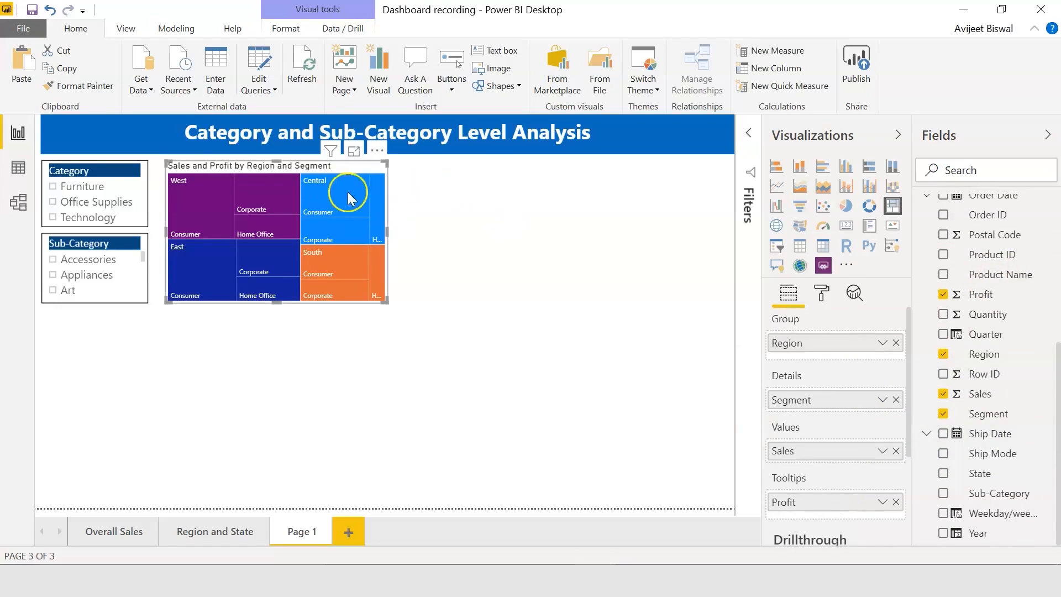
Examine the sales and profit tooltips of the region and segment tiles in the enlarged treemap and return to the report
{"action": "left_click", "coordinate": [353, 153]}
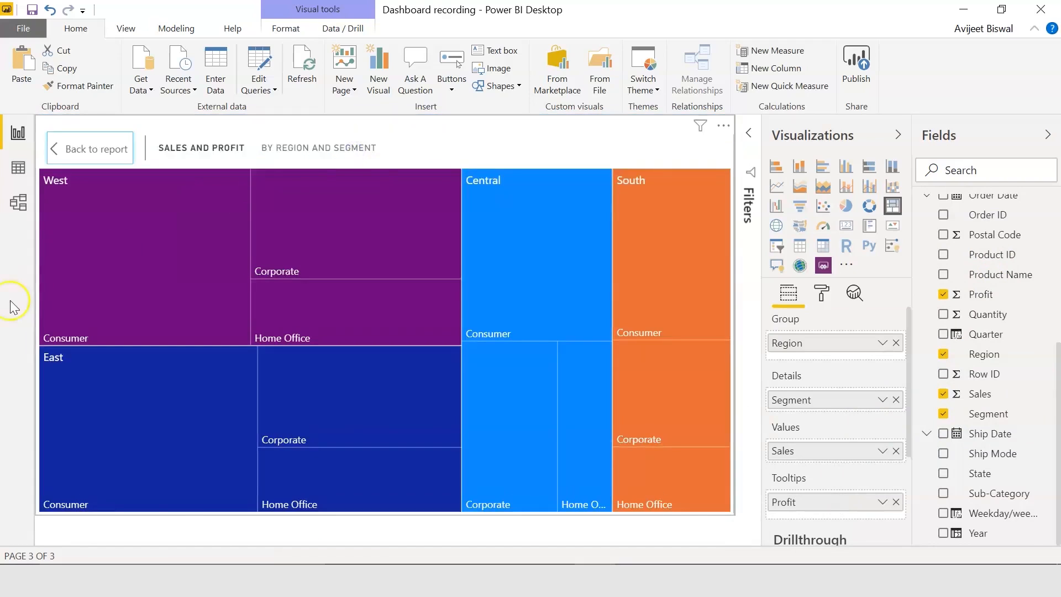
{"action": "mouse_move", "coordinate": [142, 258]}
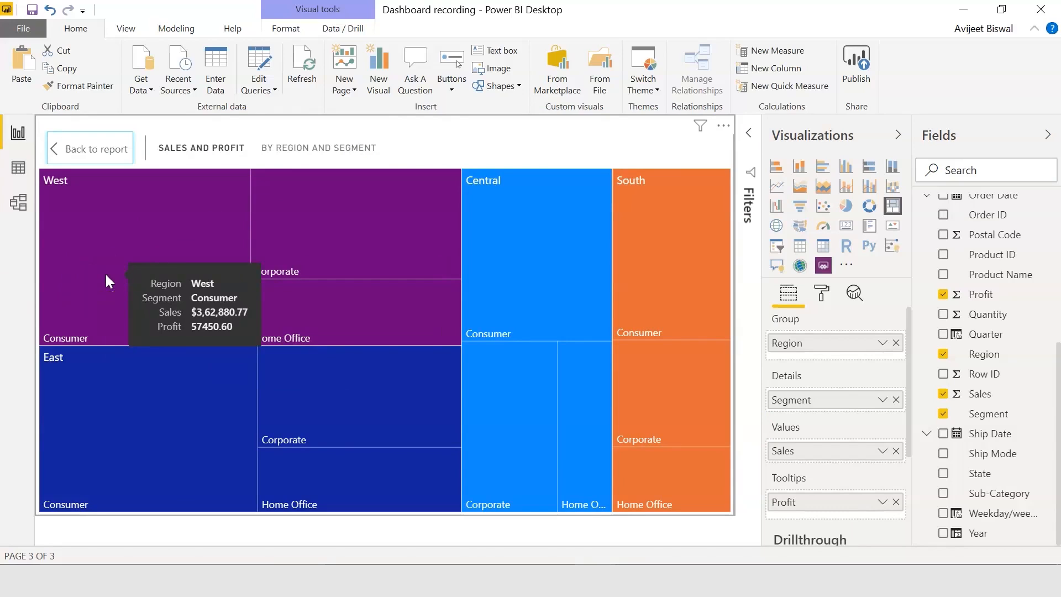
{"action": "left_click", "coordinate": [367, 323]}
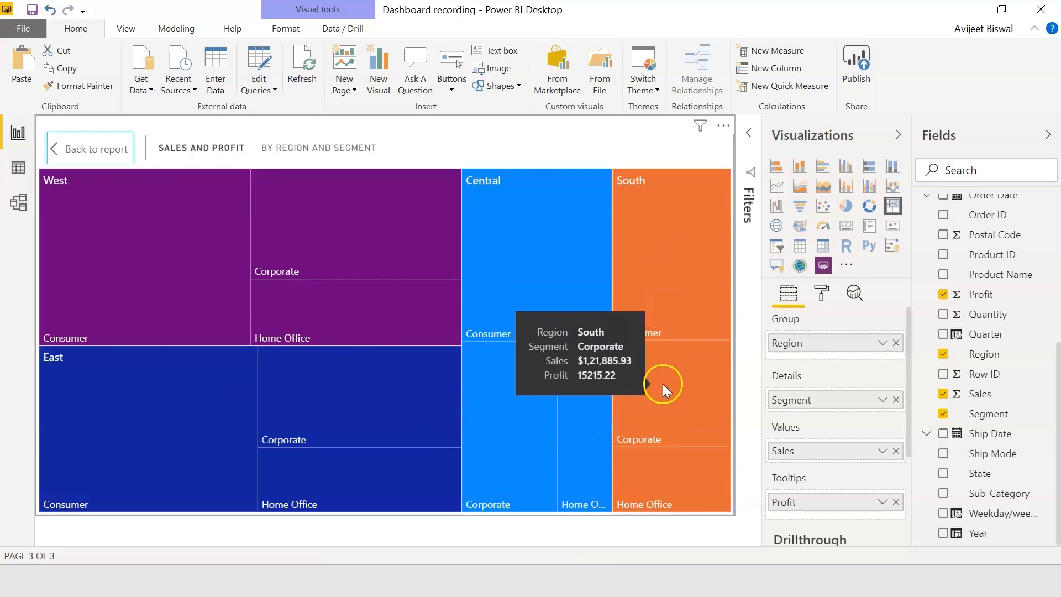
{"action": "left_click", "coordinate": [82, 148]}
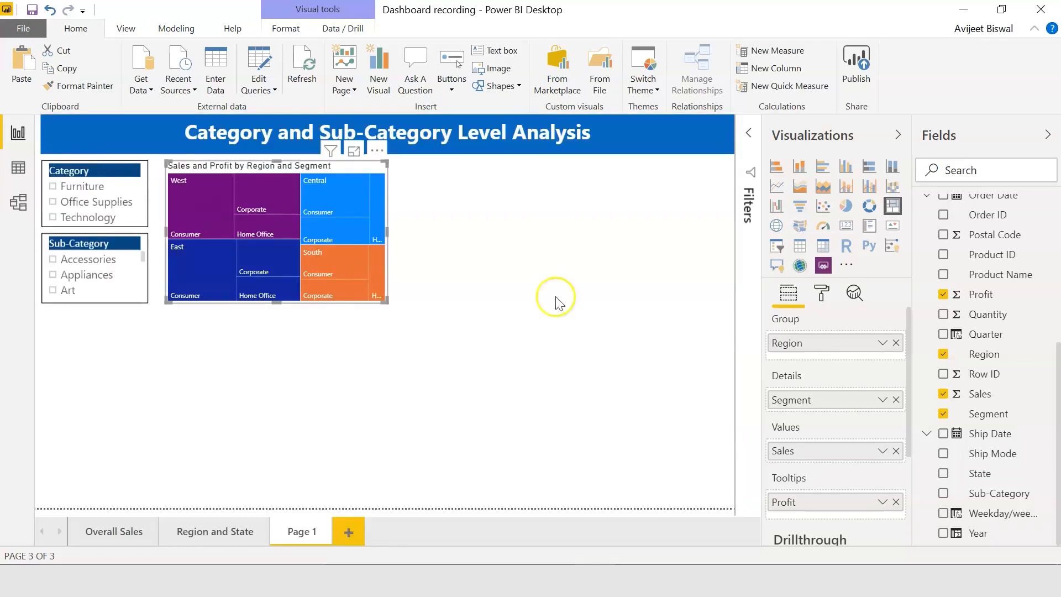
Turn on the border around the treemap
{"action": "left_click", "coordinate": [823, 295]}
{"action": "left_click_drag", "start_coordinate": [910, 356], "coordinate": [906, 433]}
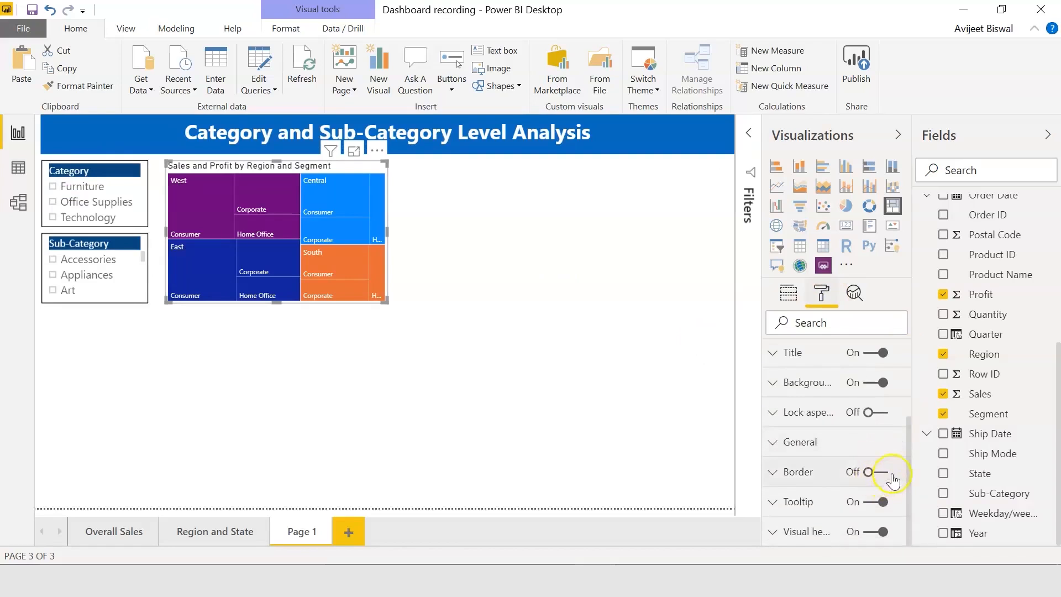
{"action": "left_click_drag", "start_coordinate": [909, 459], "coordinate": [906, 417]}
Set the South region's data colour in the treemap to the custom hex value 405b82
{"action": "left_click", "coordinate": [823, 386]}
{"action": "left_click", "coordinate": [801, 388]}
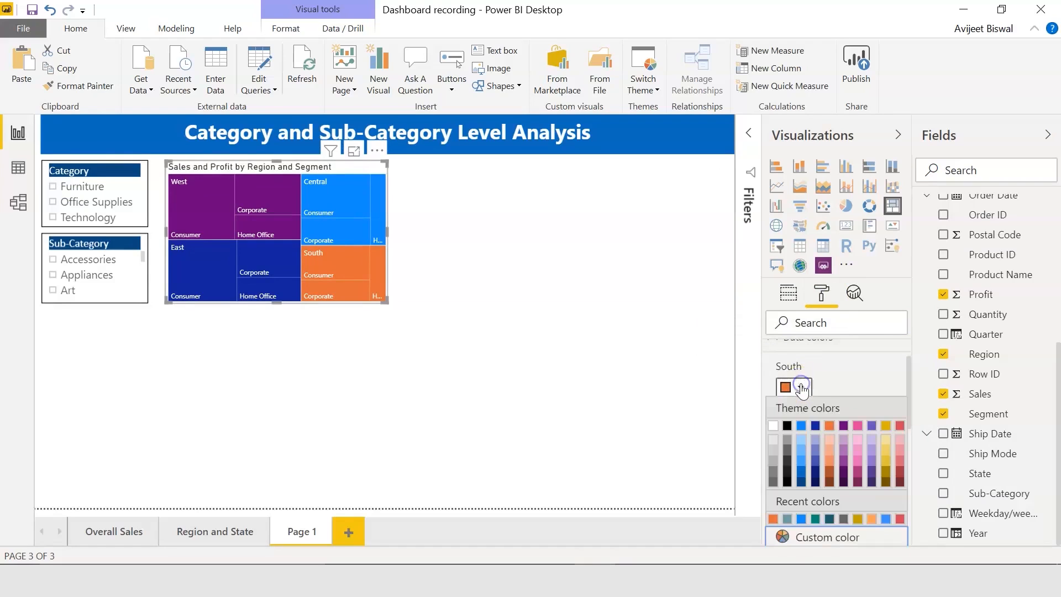
{"action": "left_click", "coordinate": [818, 537]}
{"action": "left_click_drag", "start_coordinate": [910, 417], "coordinate": [908, 433]}
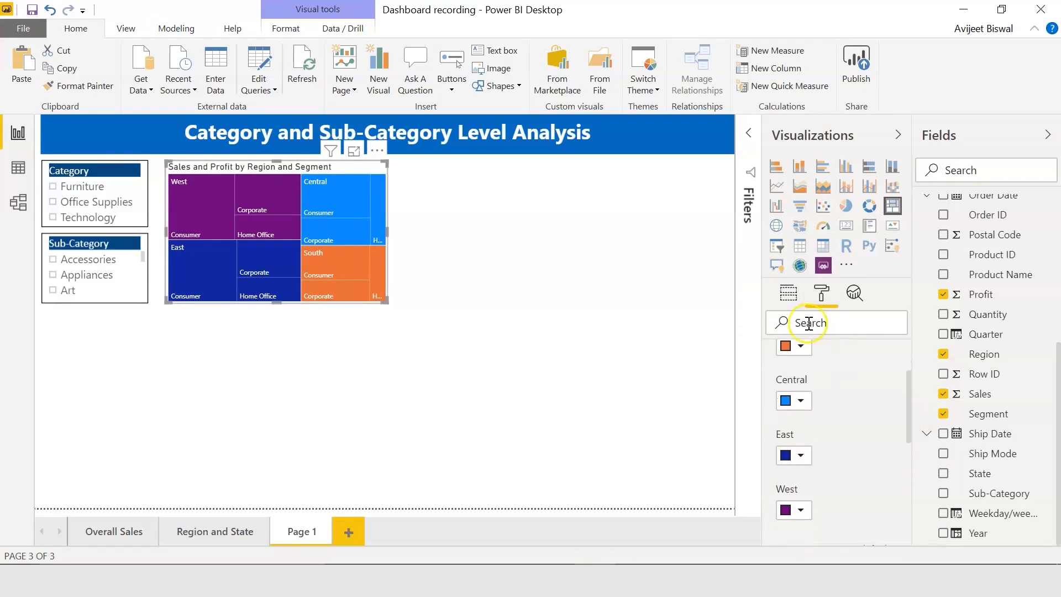
{"action": "left_click", "coordinate": [800, 346]}
{"action": "left_click", "coordinate": [824, 301]}
{"action": "double_click", "coordinate": [817, 318]}
{"action": "type", "text": "405A82"}
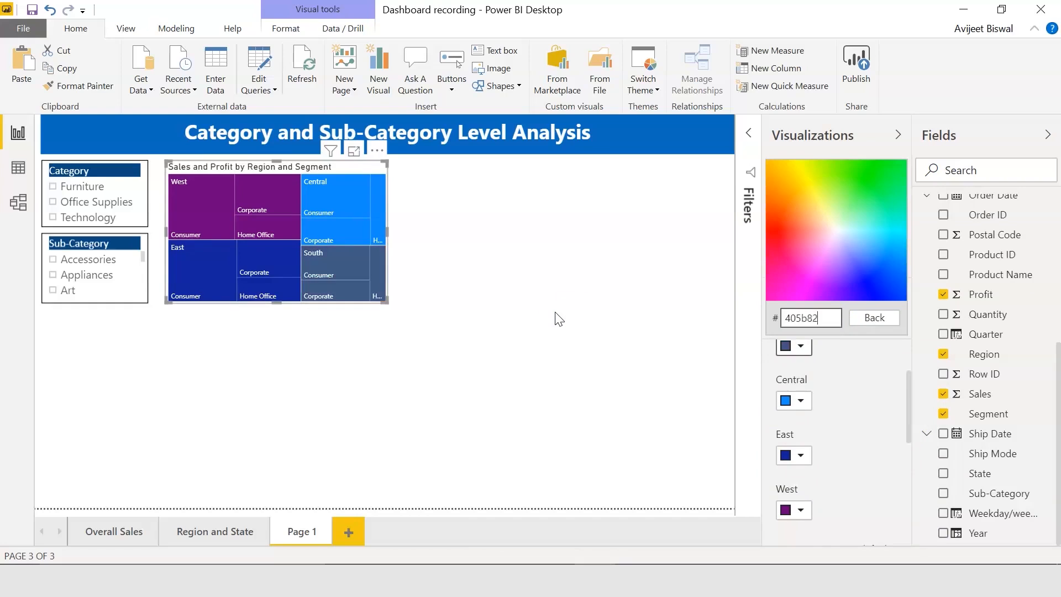
{"action": "key", "text": "Return"}
Recolour the treemap's Central region to grey 666666 and its East region to a steel blue custom colour
{"action": "left_click", "coordinate": [800, 403]}
{"action": "left_click", "coordinate": [824, 359]}
{"action": "type", "text": "666666"}
{"action": "key", "text": "Return"}
{"action": "left_click", "coordinate": [800, 460]}
{"action": "left_click", "coordinate": [830, 415]}
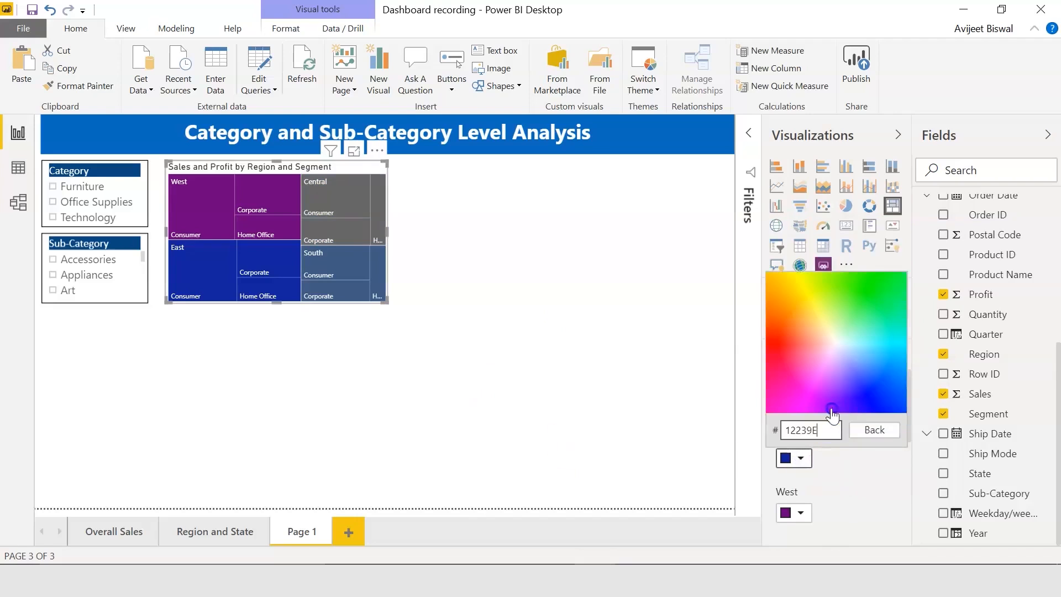
{"action": "double_click", "coordinate": [820, 427]}
{"action": "type", "text": "4682B4"}
{"action": "key", "text": "Return"}
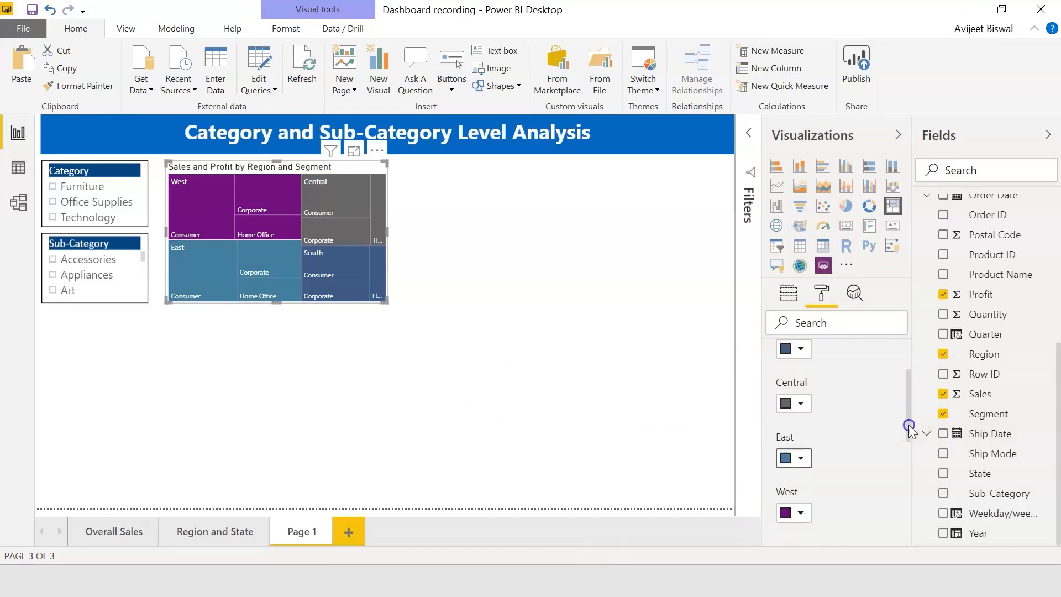
Recolour the treemap's West region to a dark navy blue custom colour and deselect the visual
{"action": "left_click_drag", "start_coordinate": [909, 426], "coordinate": [908, 448]}
{"action": "left_click", "coordinate": [809, 449]}
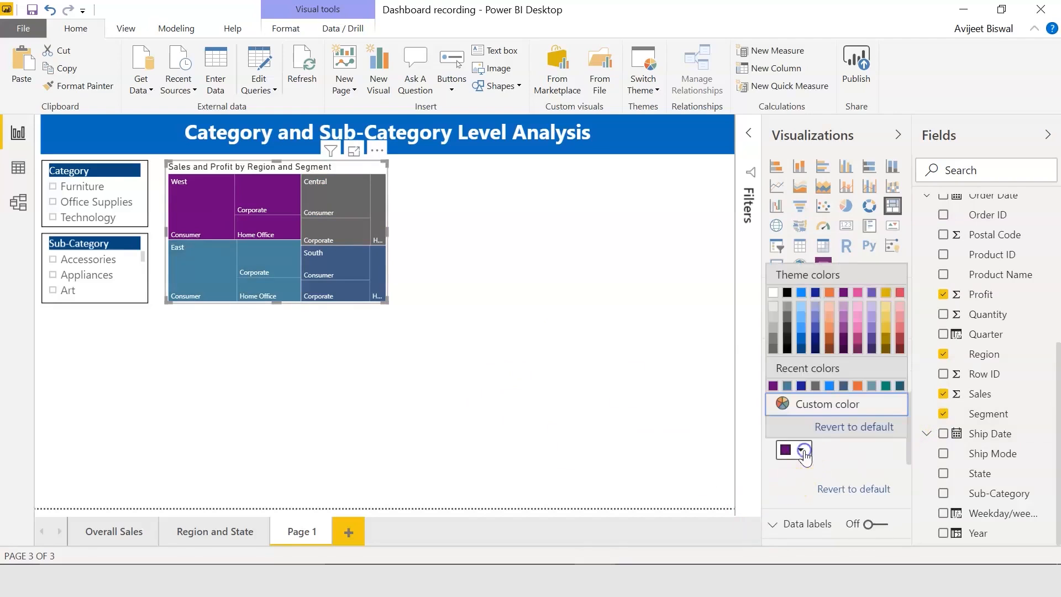
{"action": "left_click", "coordinate": [814, 403]}
{"action": "type", "text": "002060"}
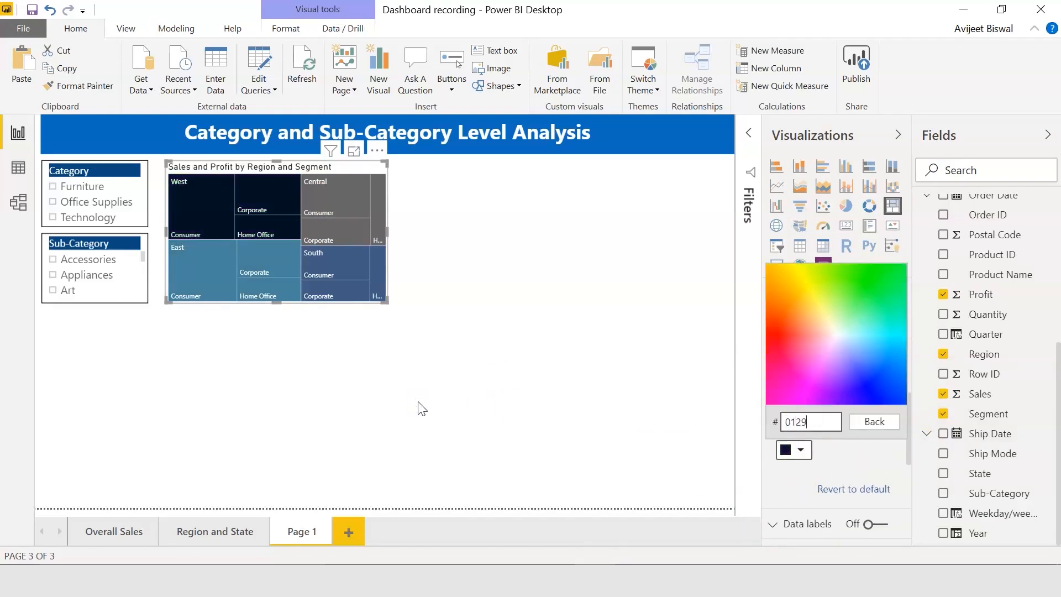
{"action": "key", "text": "Return"}
{"action": "left_click", "coordinate": [418, 409]}
{"action": "left_click", "coordinate": [112, 463]}
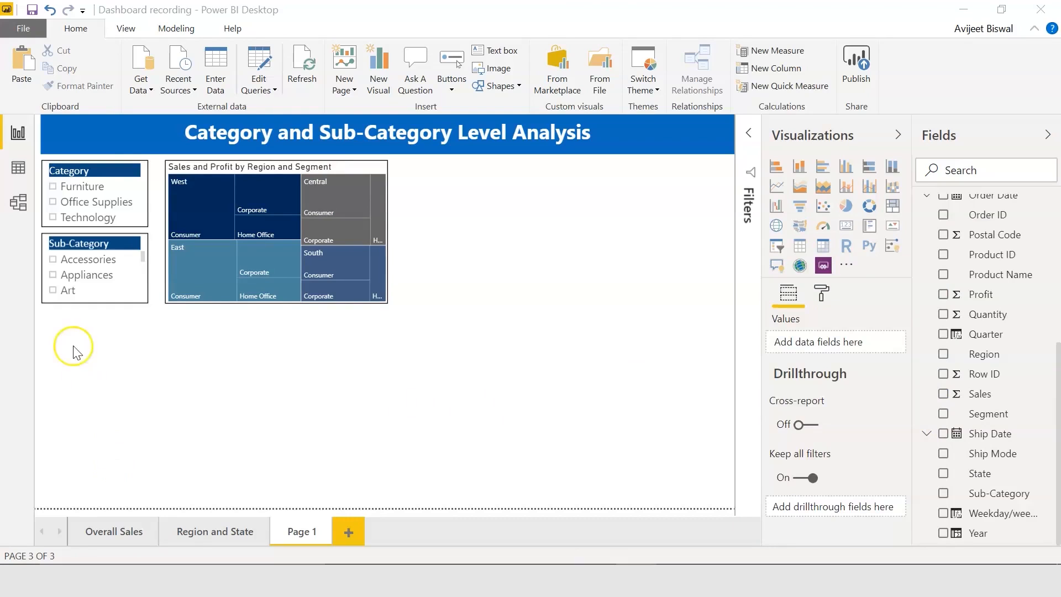
Check the treemap's tooltips filtered to Furniture and to Office Supplies, and clear the Category filter
{"action": "left_click", "coordinate": [53, 188]}
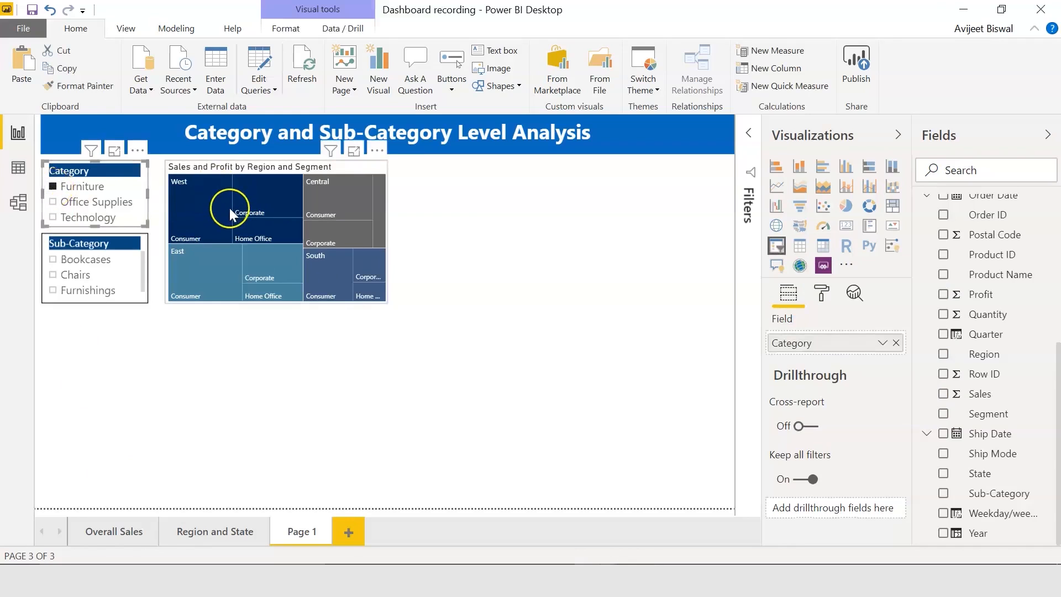
{"action": "mouse_move", "coordinate": [229, 207]}
{"action": "mouse_move", "coordinate": [265, 195]}
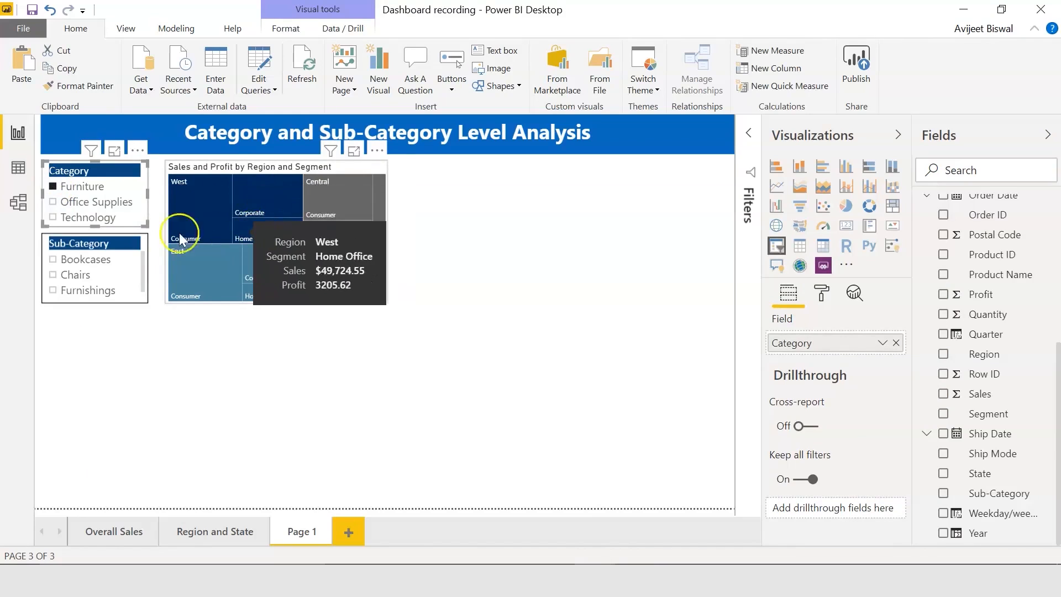
{"action": "left_click", "coordinate": [57, 203]}
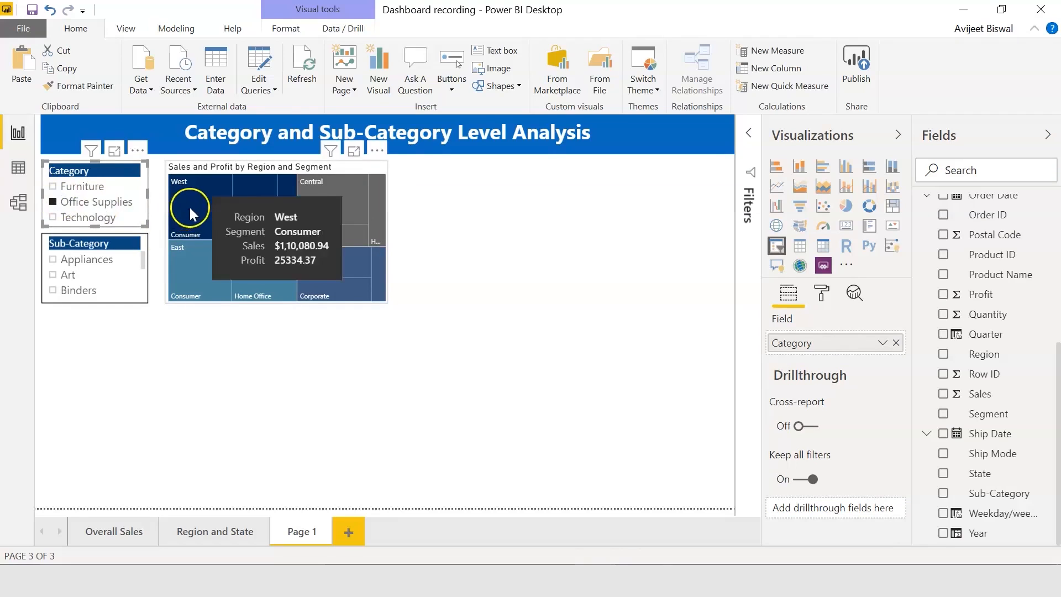
{"action": "mouse_move", "coordinate": [244, 203]}
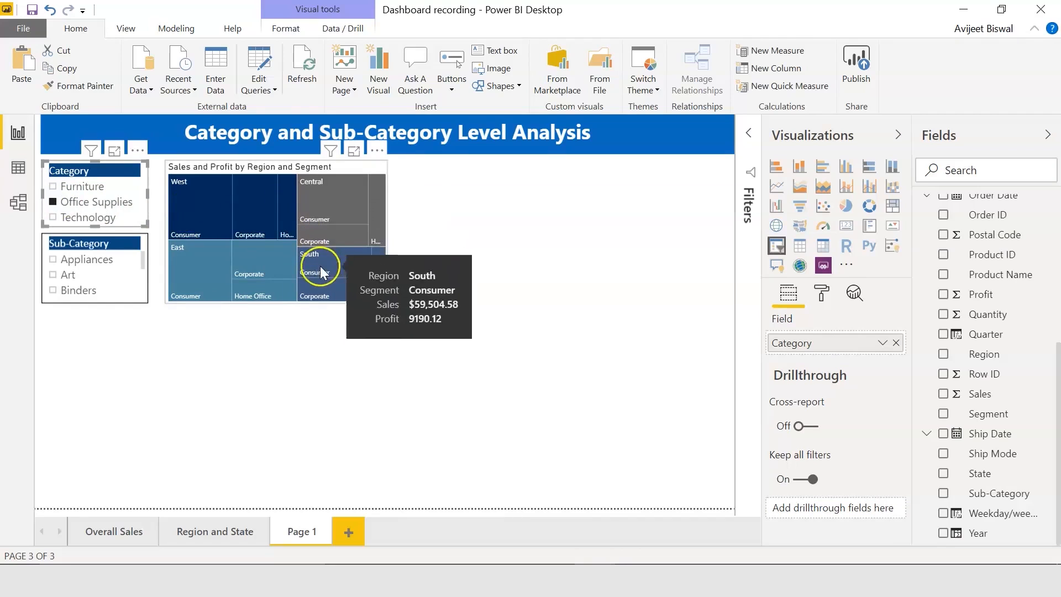
{"action": "left_click", "coordinate": [52, 201]}
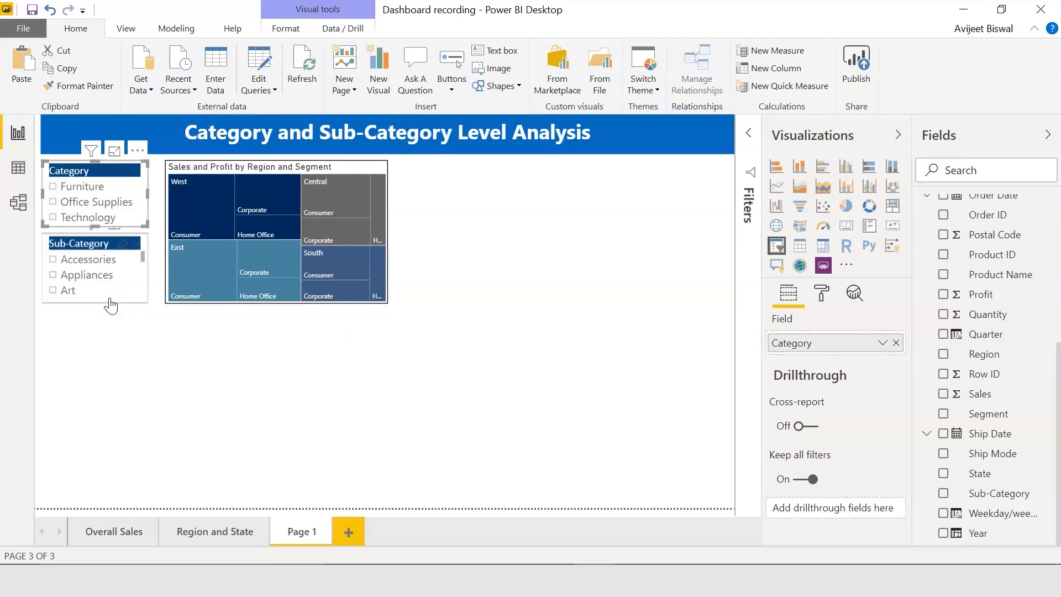
Add an empty pie chart to the right of the treemap, top-aligned with it and matching its height
{"action": "left_click", "coordinate": [390, 409]}
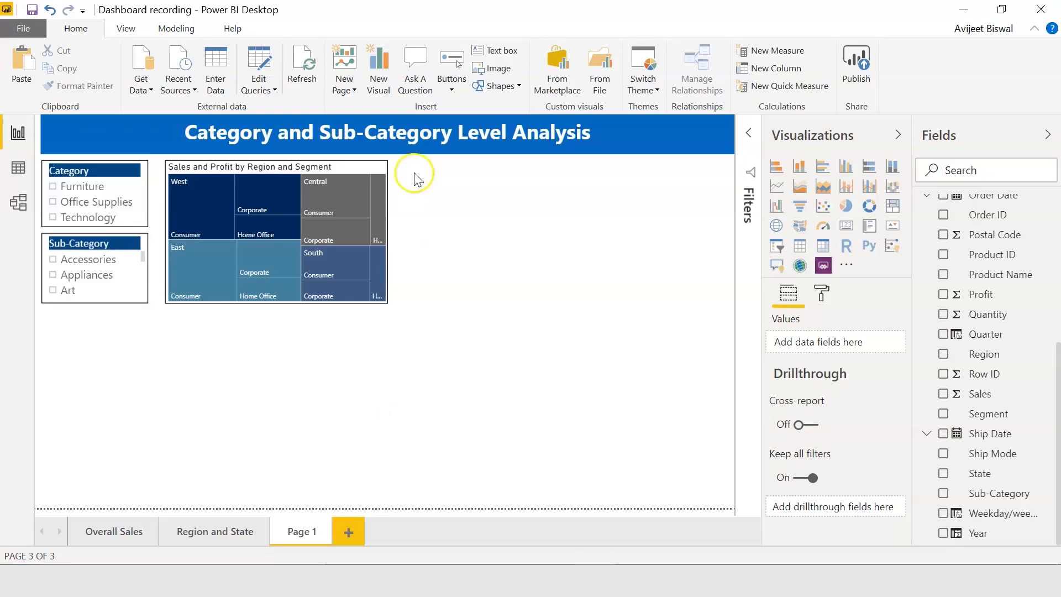
{"action": "left_click", "coordinate": [836, 204]}
{"action": "left_click_drag", "start_coordinate": [387, 230], "coordinate": [459, 232]}
{"action": "left_click_drag", "start_coordinate": [615, 220], "coordinate": [606, 220]}
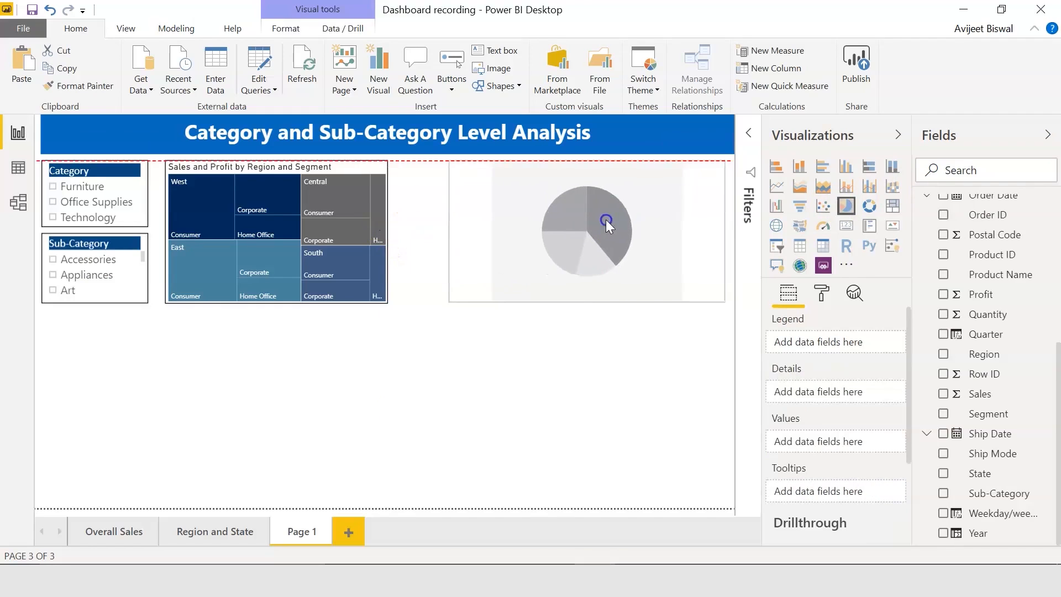
Widen the treemap slightly toward the pie chart, leaving a small gap between the two visuals
{"action": "left_click", "coordinate": [379, 217]}
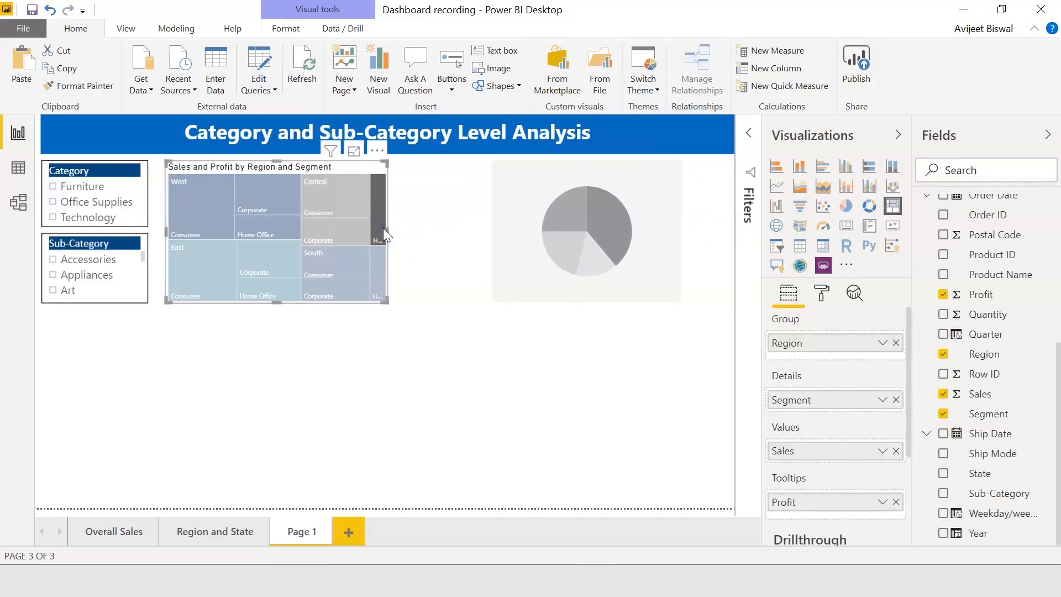
{"action": "left_click", "coordinate": [379, 215]}
{"action": "left_click_drag", "start_coordinate": [387, 226], "coordinate": [417, 230]}
Fill the pie chart with Segment as legend, Quantity as values and Sales as tooltip
{"action": "left_click", "coordinate": [525, 227]}
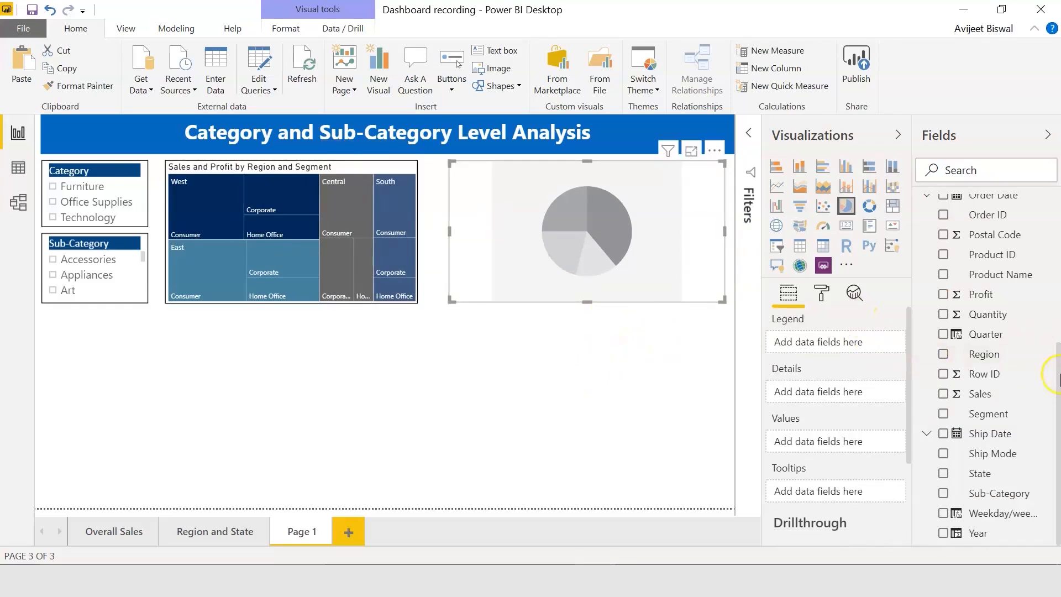
{"action": "left_click_drag", "start_coordinate": [986, 421], "coordinate": [836, 348]}
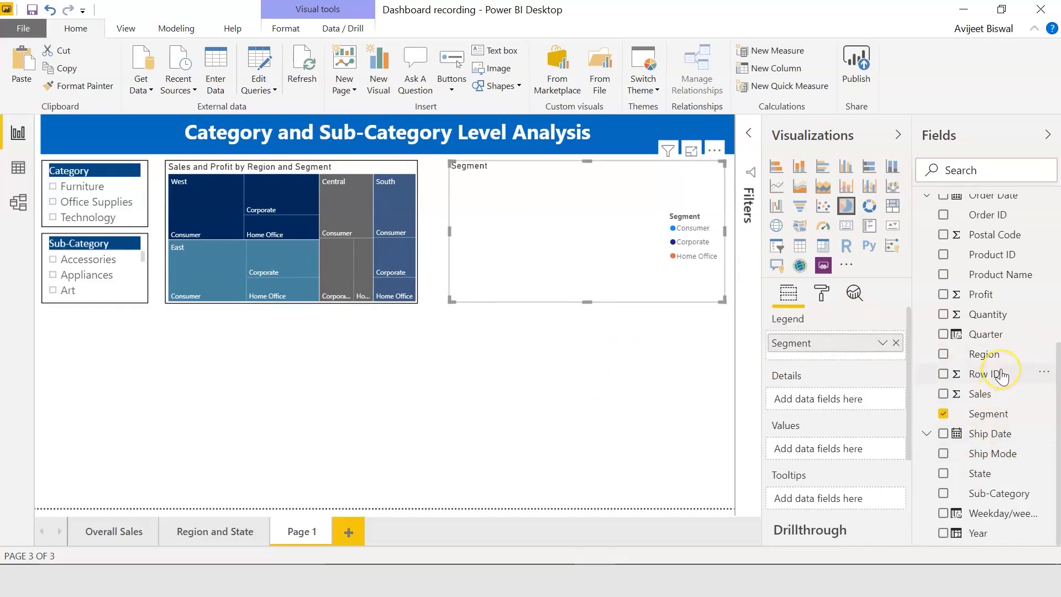
{"action": "left_click_drag", "start_coordinate": [998, 315], "coordinate": [849, 451]}
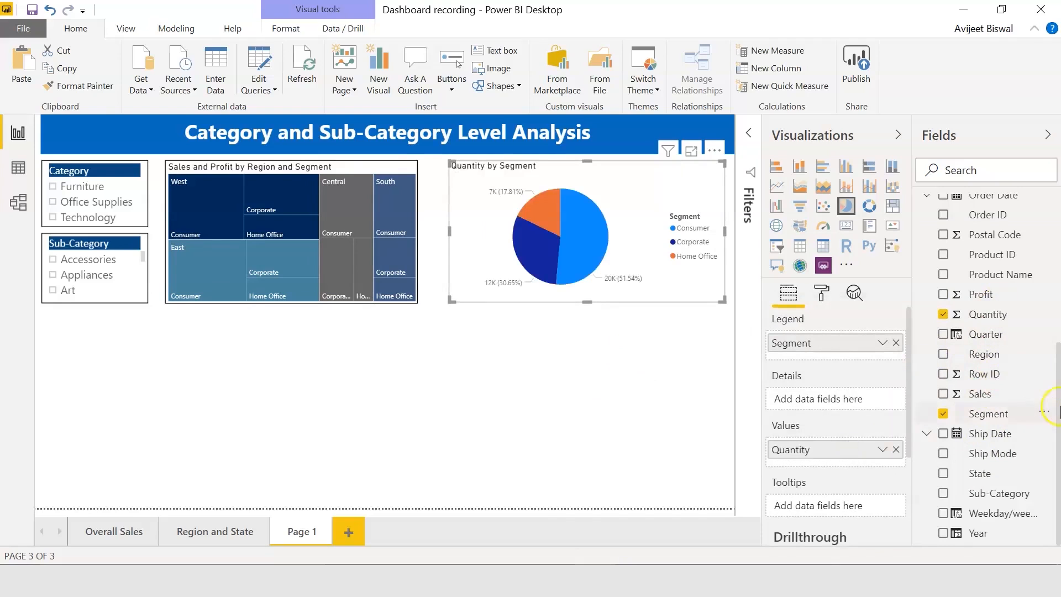
{"action": "left_click_drag", "start_coordinate": [993, 395], "coordinate": [851, 507]}
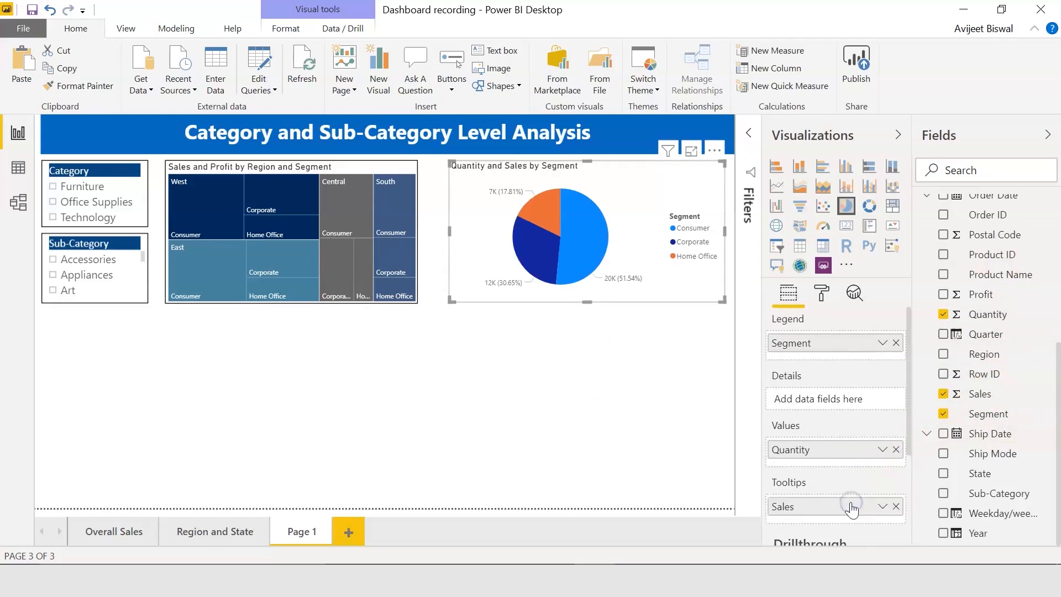
Examine the quantity and sales tooltips of the segment slices in the enlarged pie chart and return to the report
{"action": "left_click", "coordinate": [691, 151]}
{"action": "mouse_move", "coordinate": [435, 303]}
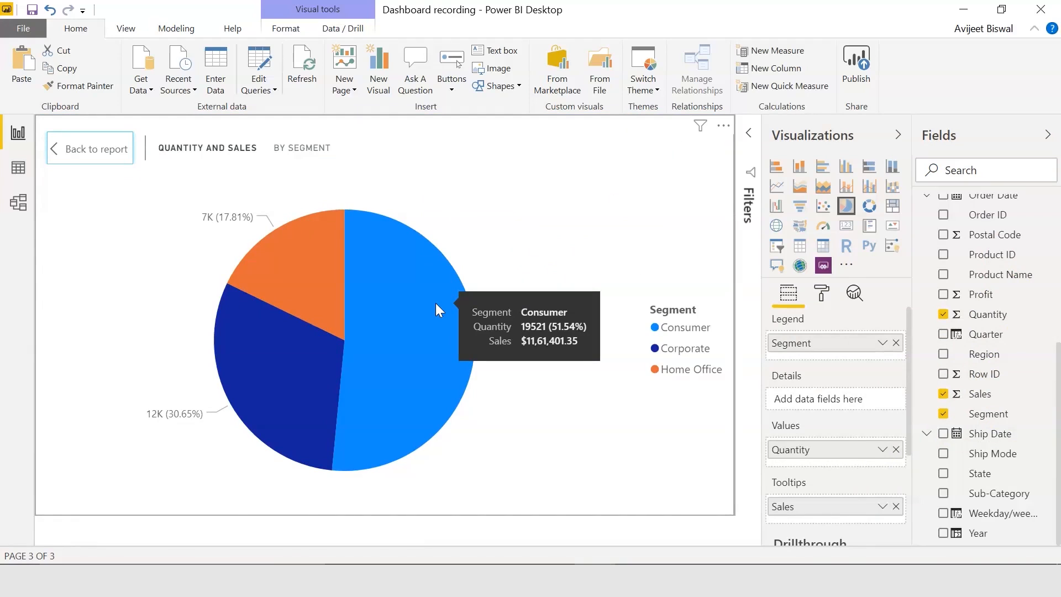
{"action": "left_click", "coordinate": [425, 318]}
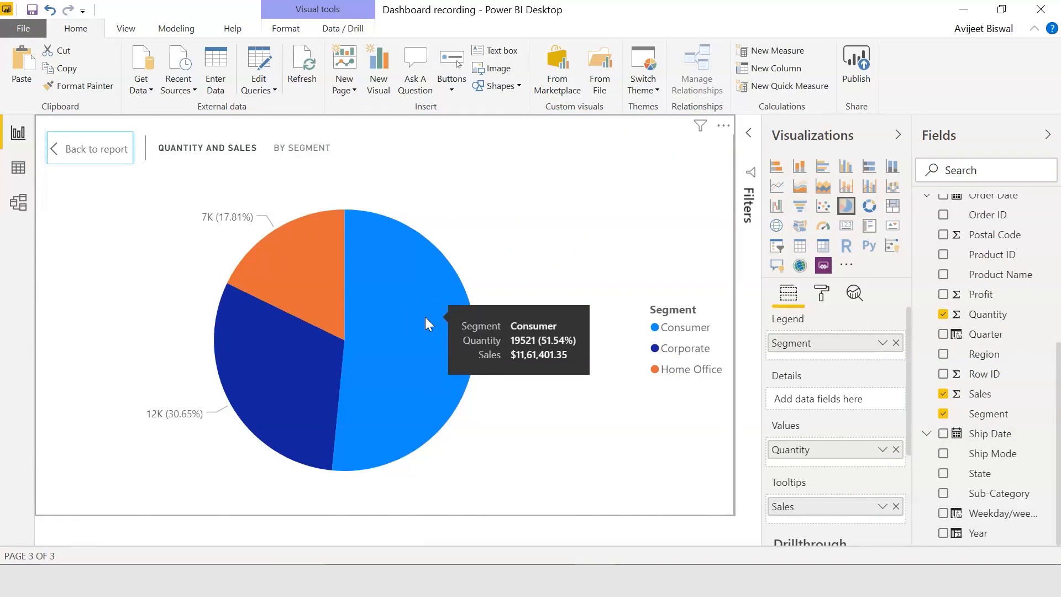
{"action": "left_click", "coordinate": [310, 279]}
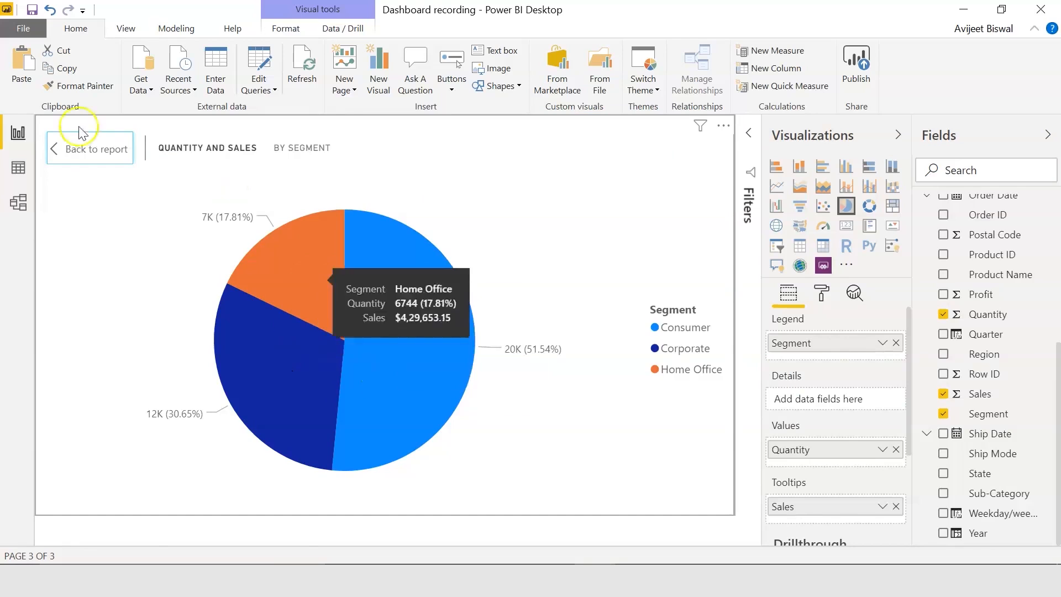
{"action": "left_click", "coordinate": [61, 148]}
Turn on the border around the pie chart
{"action": "left_click", "coordinate": [821, 293]}
{"action": "scroll", "coordinate": [901, 351], "scroll_direction": "down", "scroll_amount": 2}
{"action": "left_click", "coordinate": [878, 471]}
Recolour the Consumer slice of the pie chart with a custom medium blue
{"action": "left_click_drag", "start_coordinate": [911, 446], "coordinate": [908, 375]}
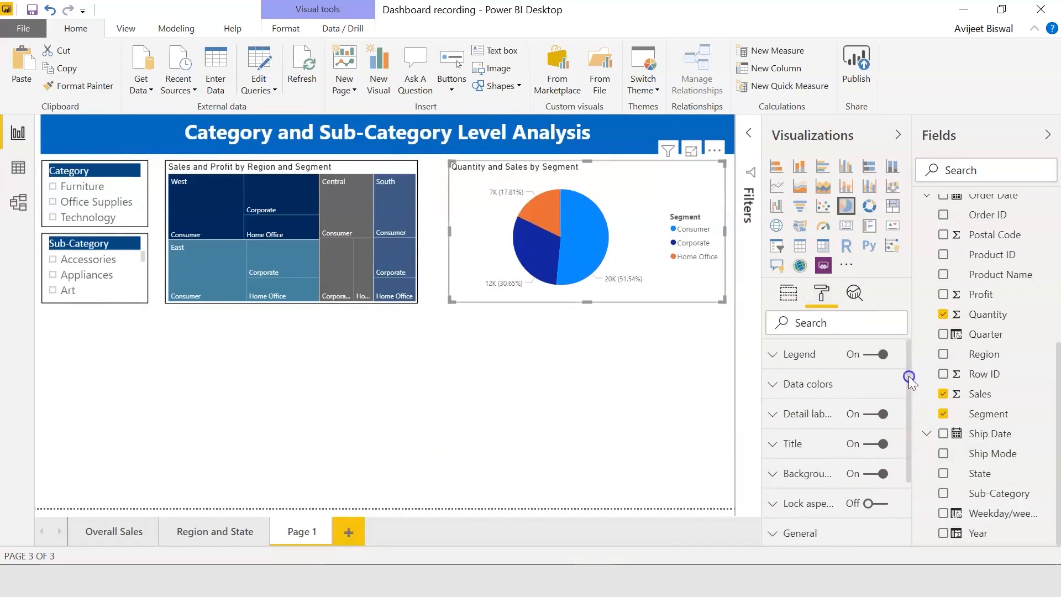
{"action": "left_click", "coordinate": [848, 385]}
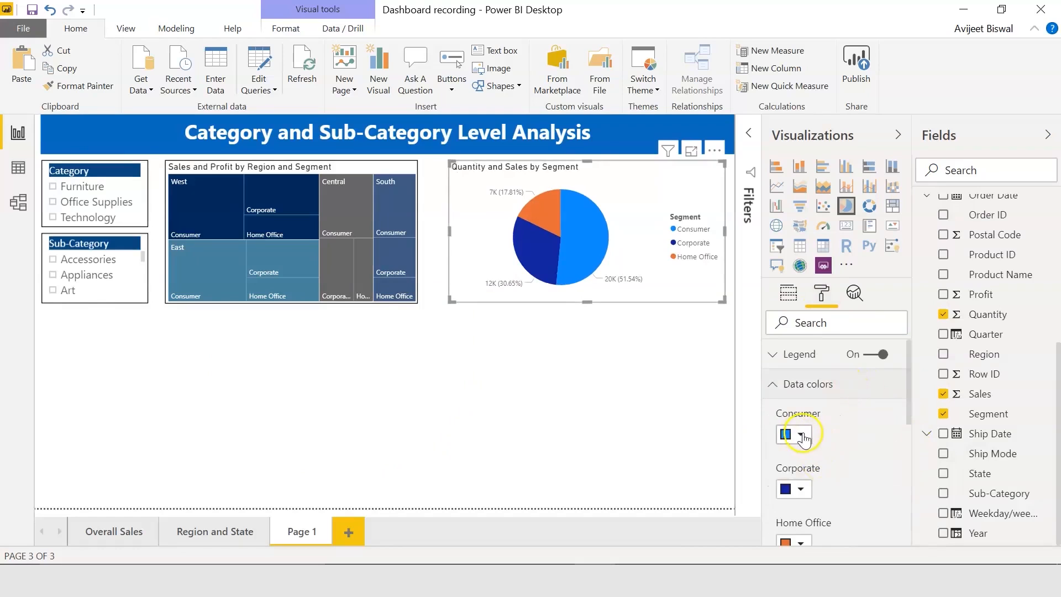
{"action": "left_click_drag", "start_coordinate": [908, 404], "coordinate": [907, 421]}
{"action": "left_click", "coordinate": [795, 392]}
{"action": "left_click", "coordinate": [810, 543]}
{"action": "left_click", "coordinate": [908, 393]}
{"action": "scroll", "coordinate": [908, 393], "scroll_direction": "down", "scroll_amount": 1}
{"action": "key", "text": "ctrl+a"}
{"action": "type", "text": "2e8cb"}
{"action": "key", "text": "Return"}
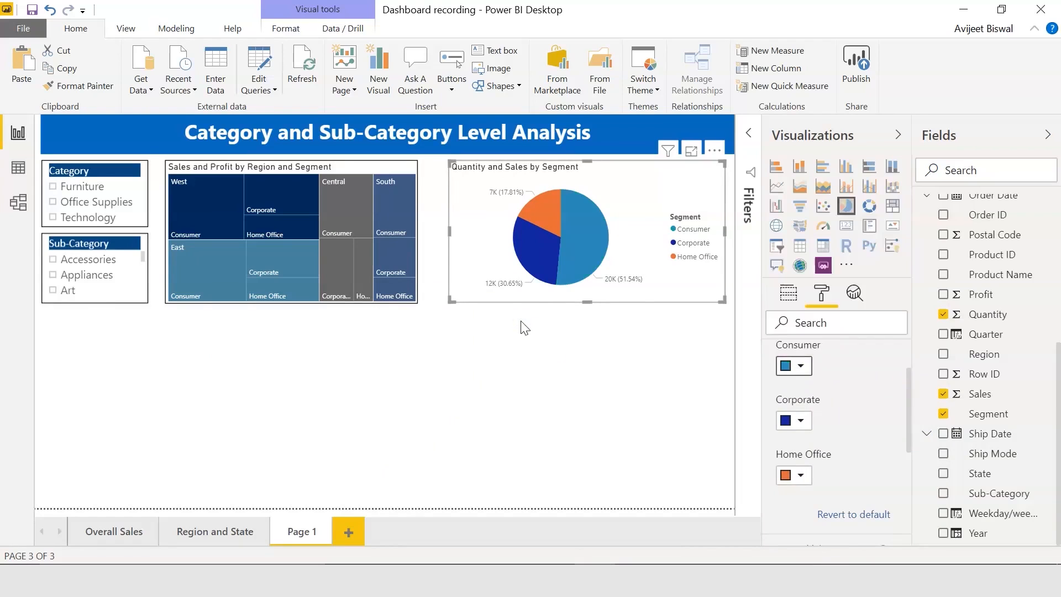
Recolour the Corporate slice of the pie chart with a custom dark grey
{"action": "left_click", "coordinate": [793, 420]}
{"action": "left_click", "coordinate": [786, 372]}
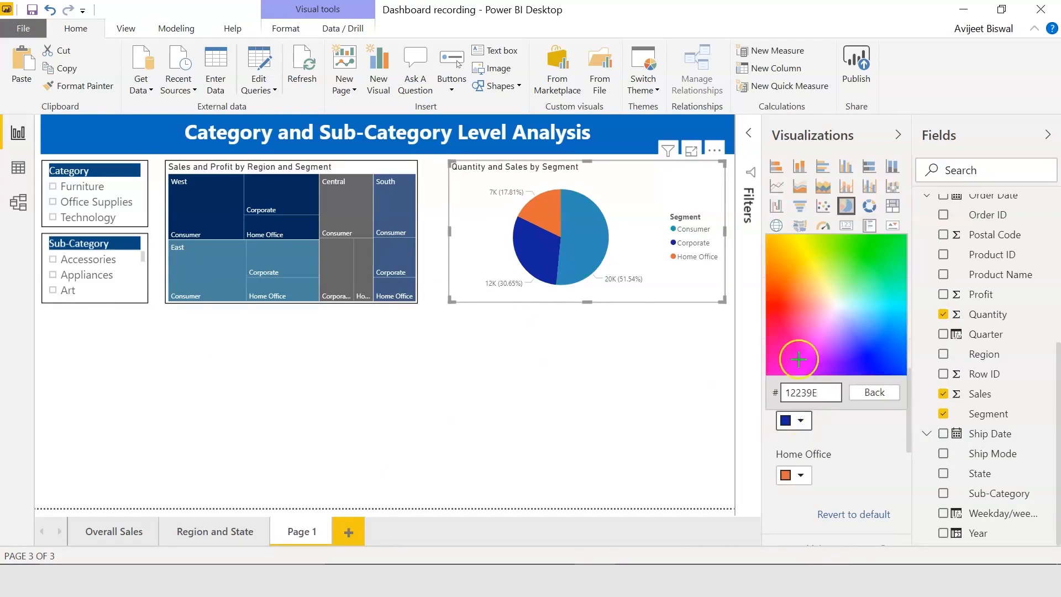
{"action": "key", "text": "ctrl+a"}
{"action": "type", "text": "66666"}
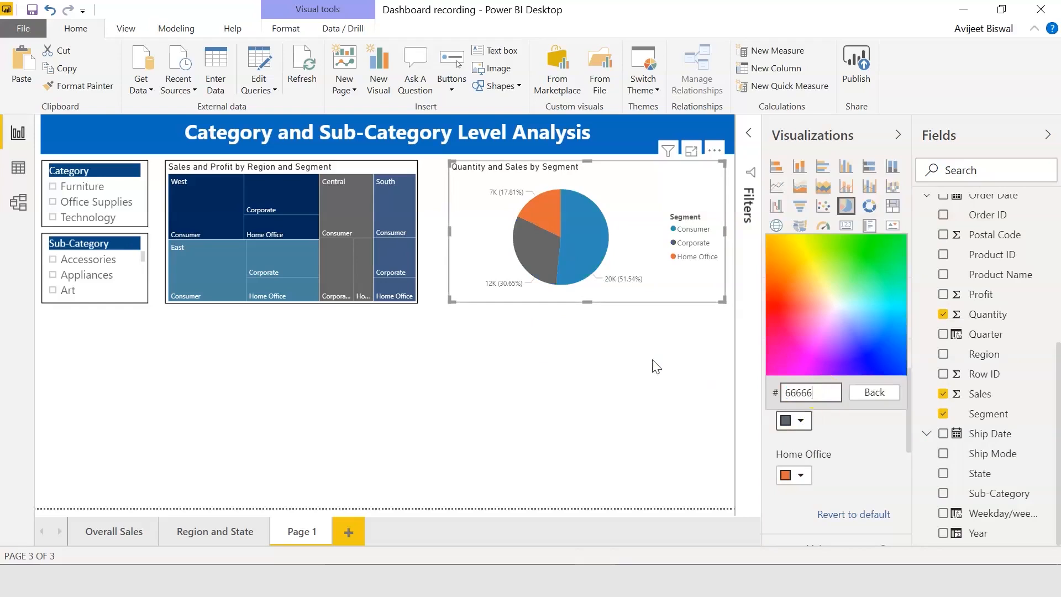
{"action": "key", "text": "Return"}
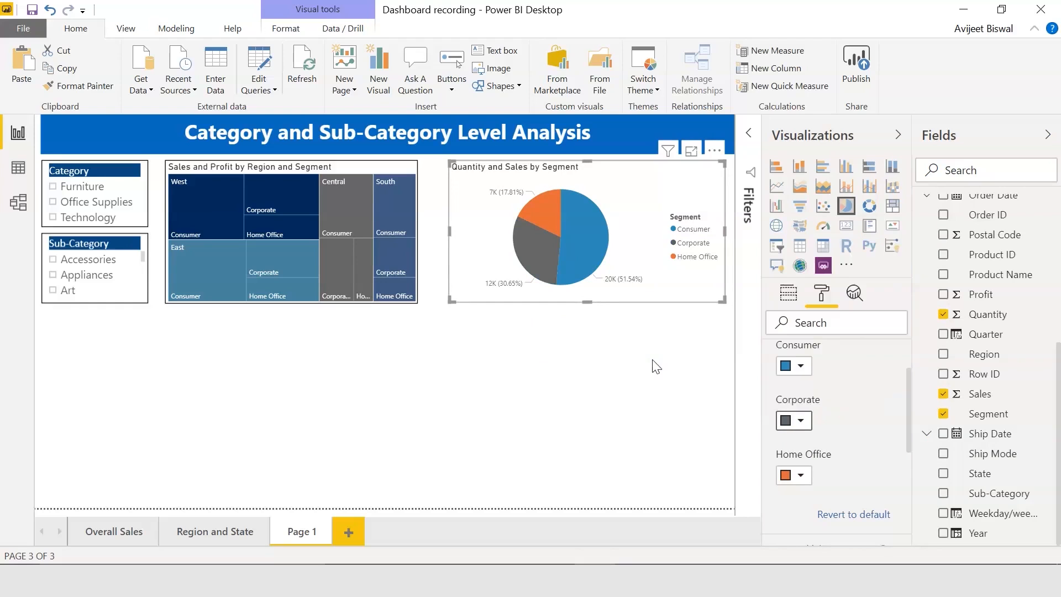
Set the Home Office slice of the pie chart to the custom teal colour 30908e
{"action": "left_click", "coordinate": [800, 475]}
{"action": "left_click", "coordinate": [830, 430]}
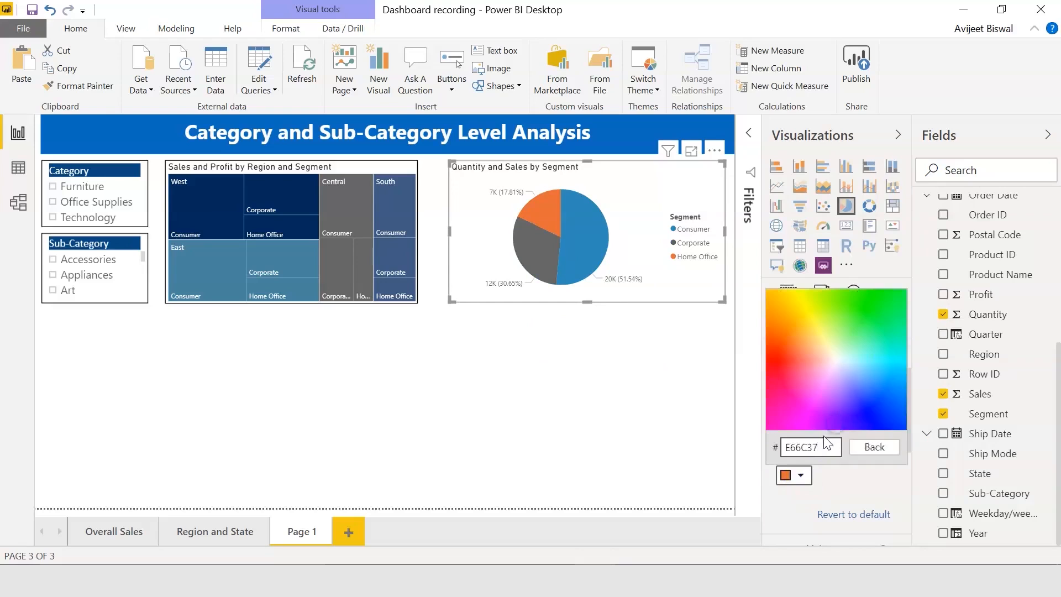
{"action": "key", "text": "ctrl+a"}
{"action": "type", "text": "30908e"}
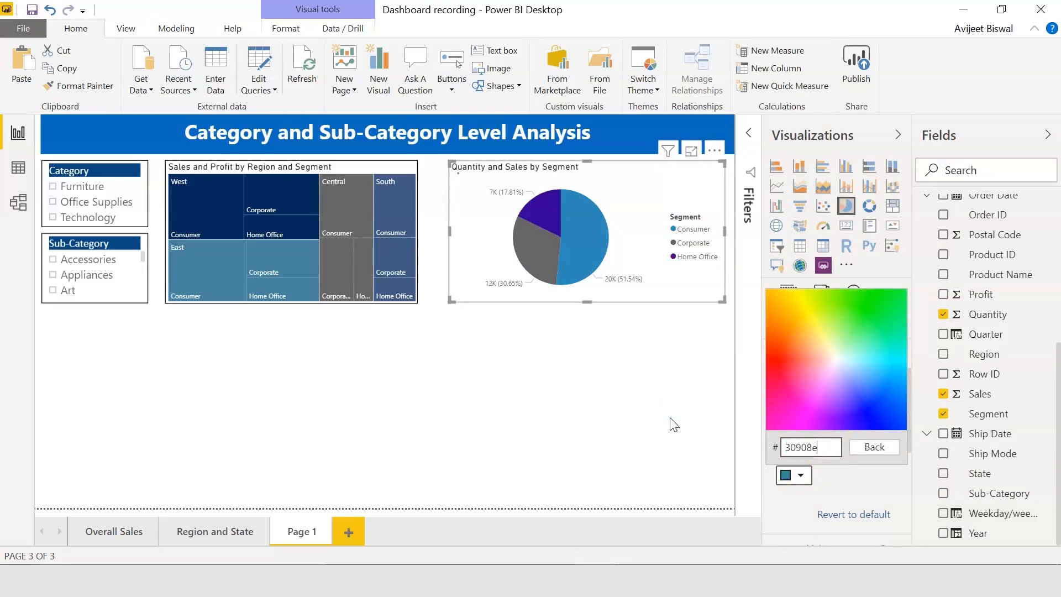
{"action": "left_click", "coordinate": [670, 418]}
Narrow the pie chart from its treemap side and shift the treemap toward it to even out the gaps
{"action": "left_click_drag", "start_coordinate": [406, 207], "coordinate": [413, 207]}
{"action": "left_click_drag", "start_coordinate": [449, 238], "coordinate": [466, 237]}
{"action": "left_click_drag", "start_coordinate": [408, 225], "coordinate": [413, 224]}
{"action": "left_click", "coordinate": [359, 447]}
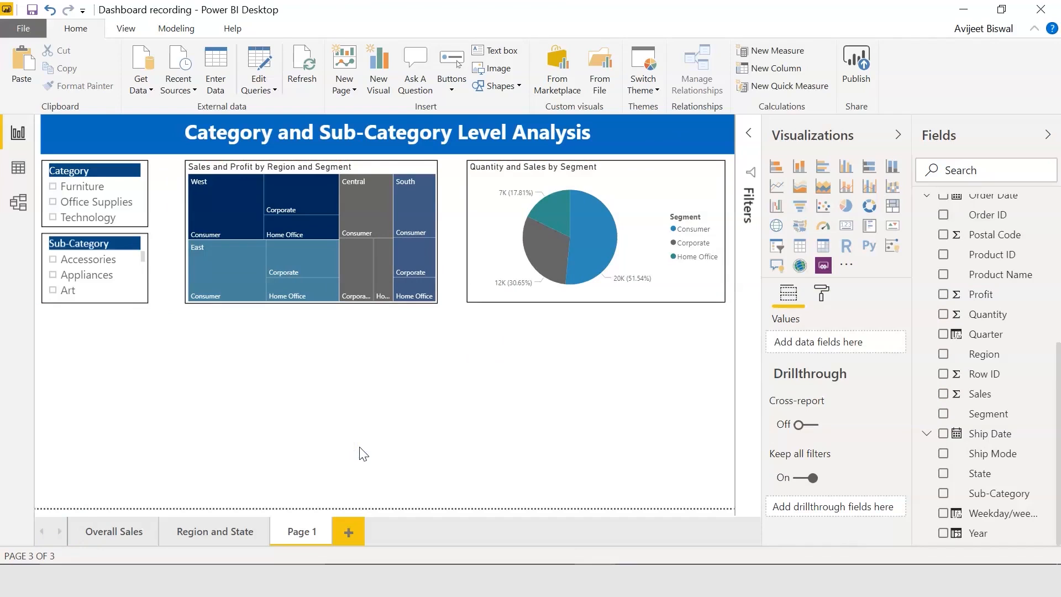
Add a scatter chart below the slicers, stretched to the page's lower edge and ending below the treemap's West and East area
{"action": "left_click", "coordinate": [847, 200]}
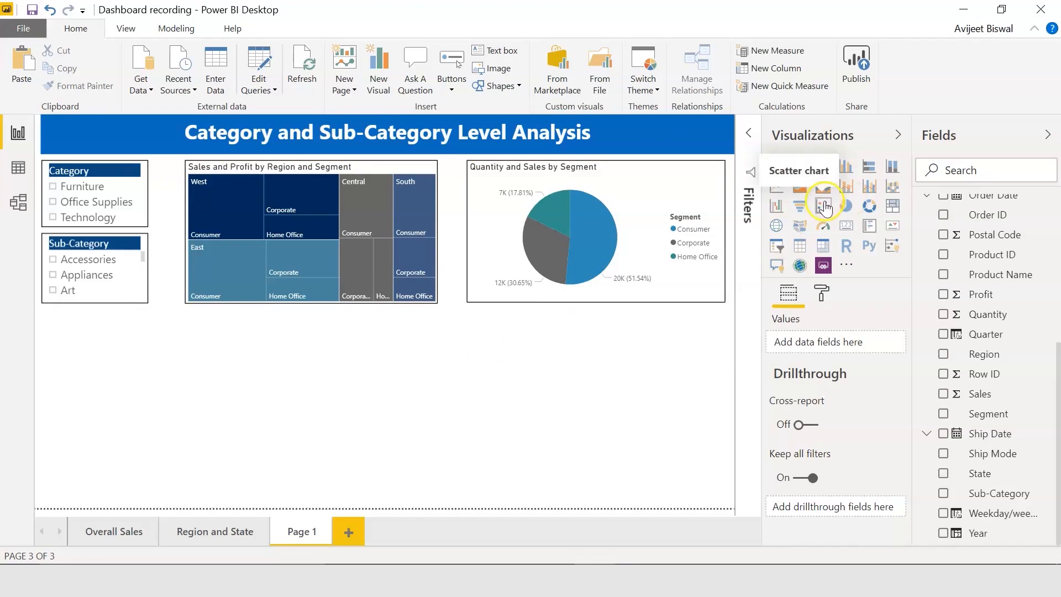
{"action": "left_click", "coordinate": [823, 207]}
{"action": "left_click_drag", "start_coordinate": [148, 385], "coordinate": [281, 386]}
{"action": "left_click_drag", "start_coordinate": [162, 346], "coordinate": [162, 312]}
{"action": "left_click_drag", "start_coordinate": [160, 423], "coordinate": [158, 493]}
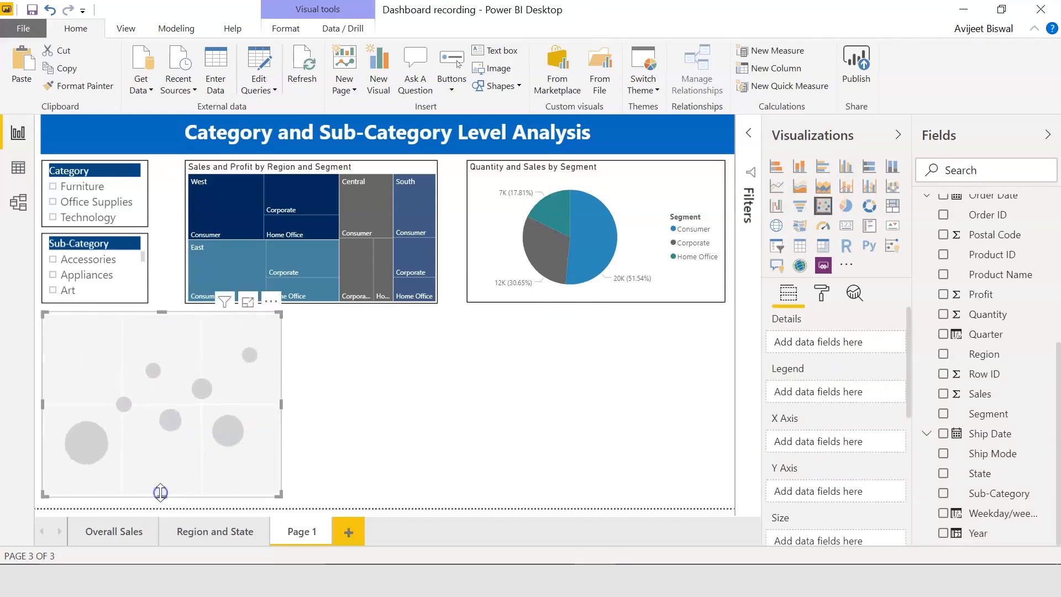
{"action": "left_click_drag", "start_coordinate": [279, 404], "coordinate": [257, 398]}
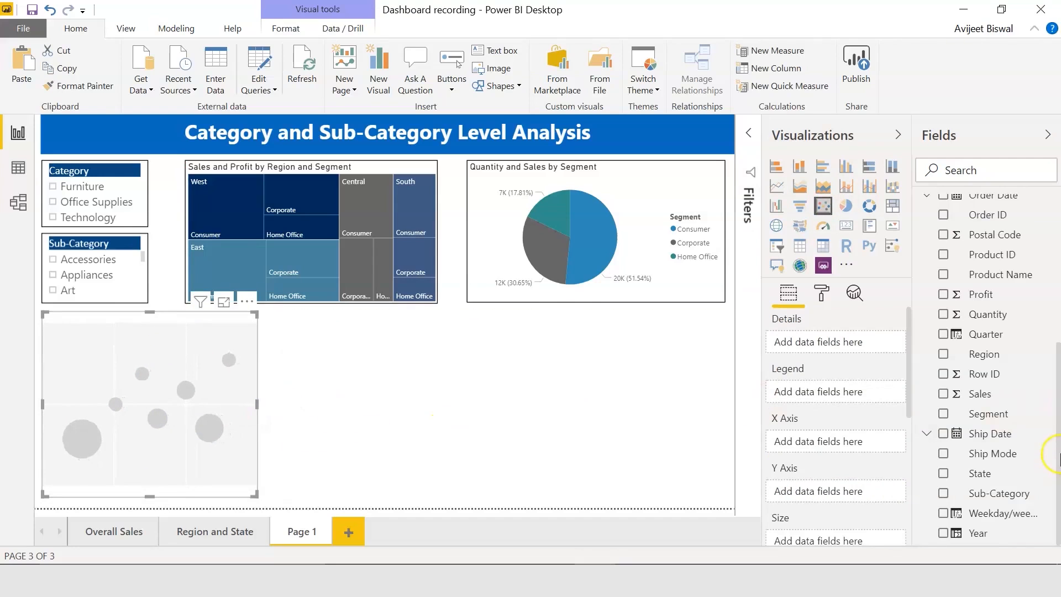
Fill the scatter chart with Sub-Category as legend, Sales as X axis, Quantity as Y axis and Profit as size
{"action": "mouse_move", "coordinate": [1054, 460]}
{"action": "left_mouse_down"}
{"action": "mouse_move", "coordinate": [1057, 395]}
{"action": "mouse_move", "coordinate": [1057, 458]}
{"action": "left_mouse_up"}
{"action": "left_click_drag", "start_coordinate": [1019, 503], "coordinate": [848, 398]}
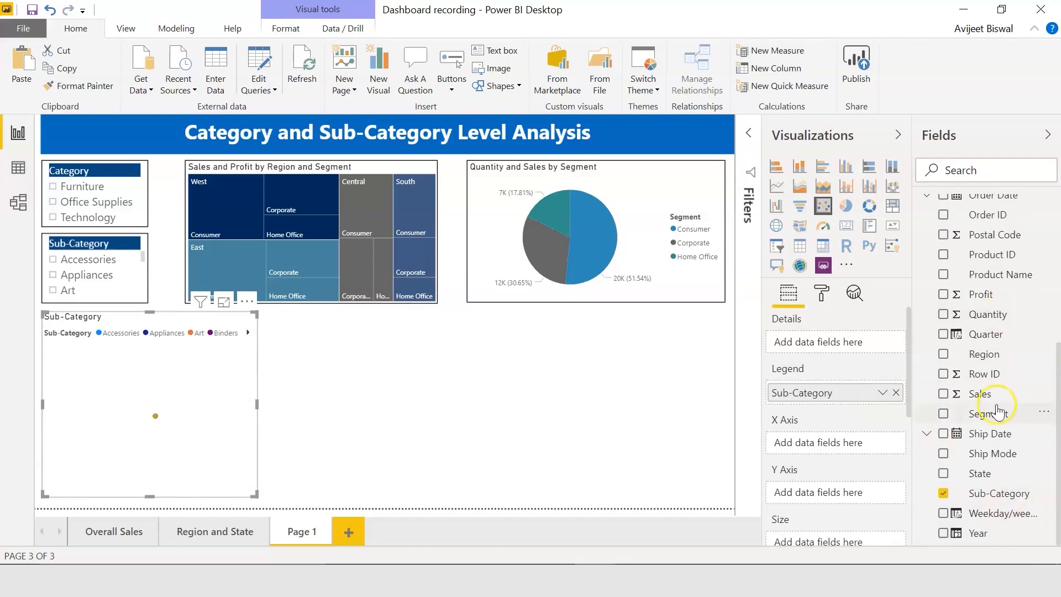
{"action": "left_click_drag", "start_coordinate": [994, 395], "coordinate": [845, 441]}
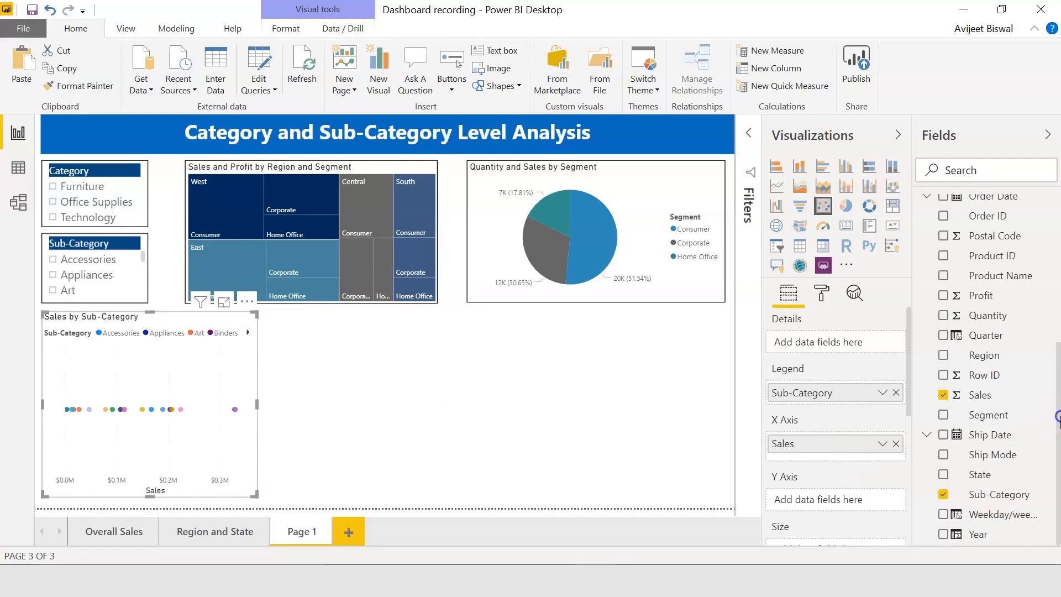
{"action": "scroll", "coordinate": [1003, 373], "scroll_direction": "up", "scroll_amount": 1}
{"action": "left_click_drag", "start_coordinate": [989, 351], "coordinate": [840, 501]}
{"action": "scroll", "coordinate": [1001, 274], "scroll_direction": "down", "scroll_amount": 1}
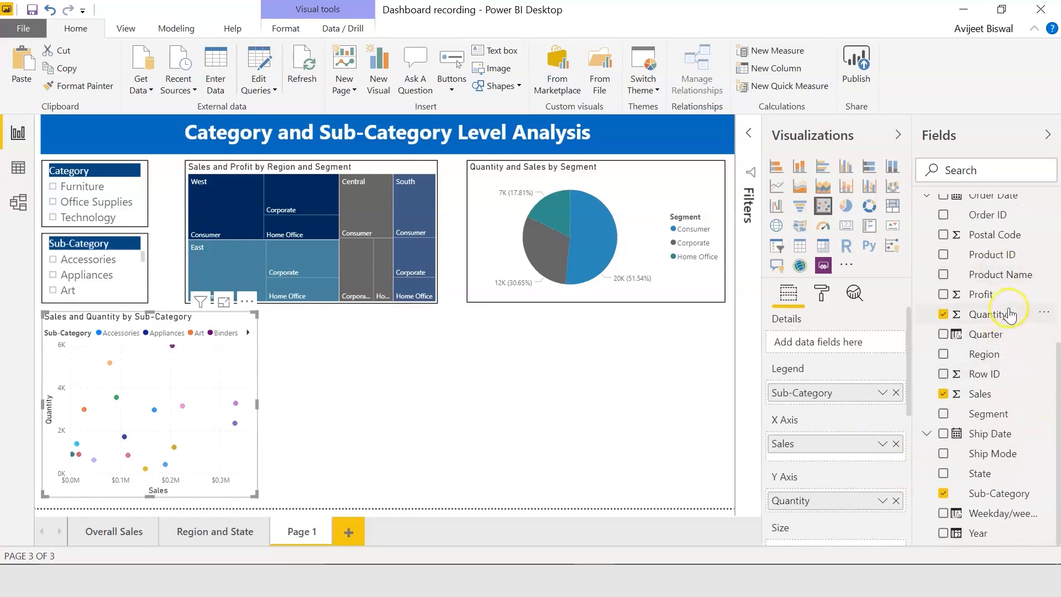
{"action": "left_click_drag", "start_coordinate": [1004, 295], "coordinate": [833, 547]}
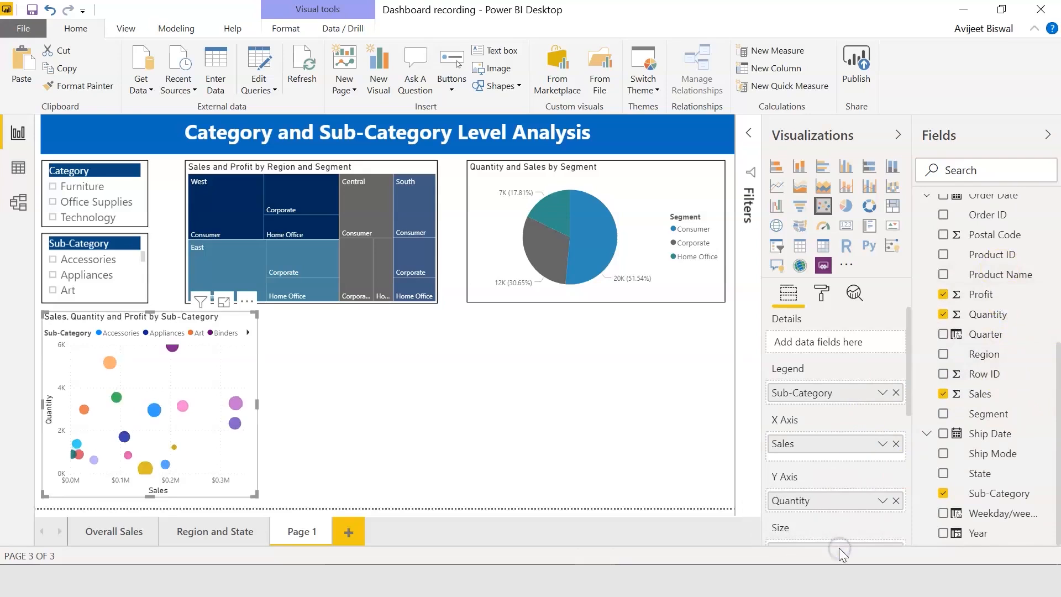
Examine the sales, quantity and profit tooltips of the sub-category bubbles in the enlarged scatter chart and return to the report
{"action": "left_click", "coordinate": [224, 304]}
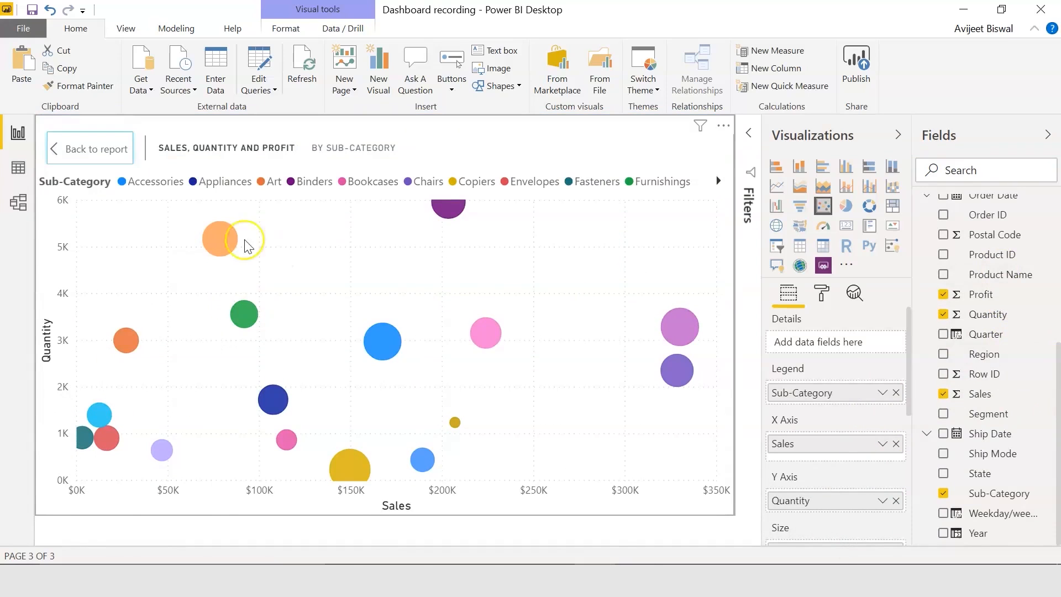
{"action": "mouse_move", "coordinate": [392, 338]}
{"action": "mouse_move", "coordinate": [690, 323]}
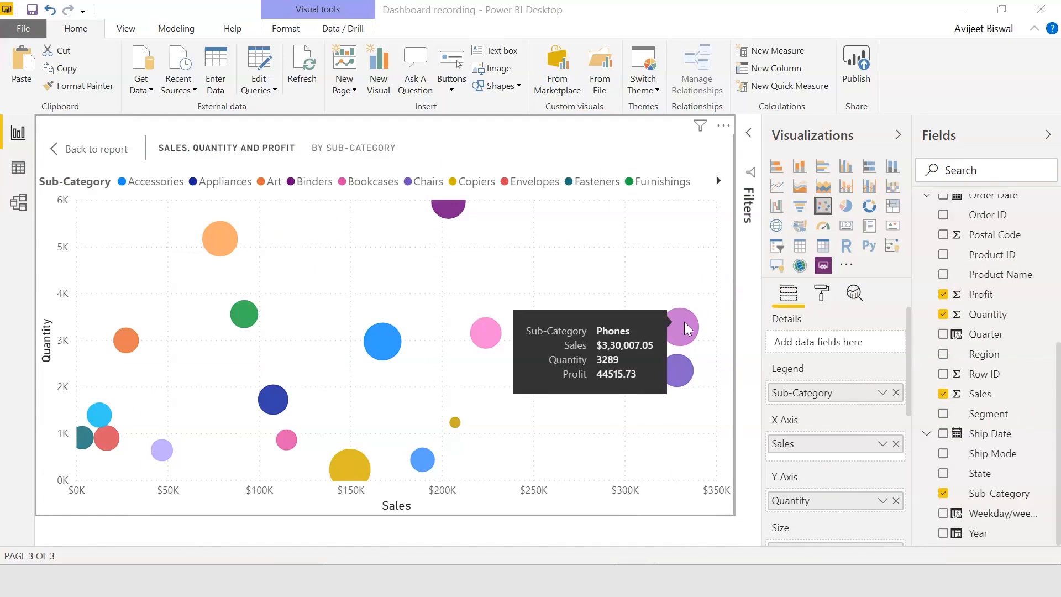
{"action": "mouse_move", "coordinate": [676, 380]}
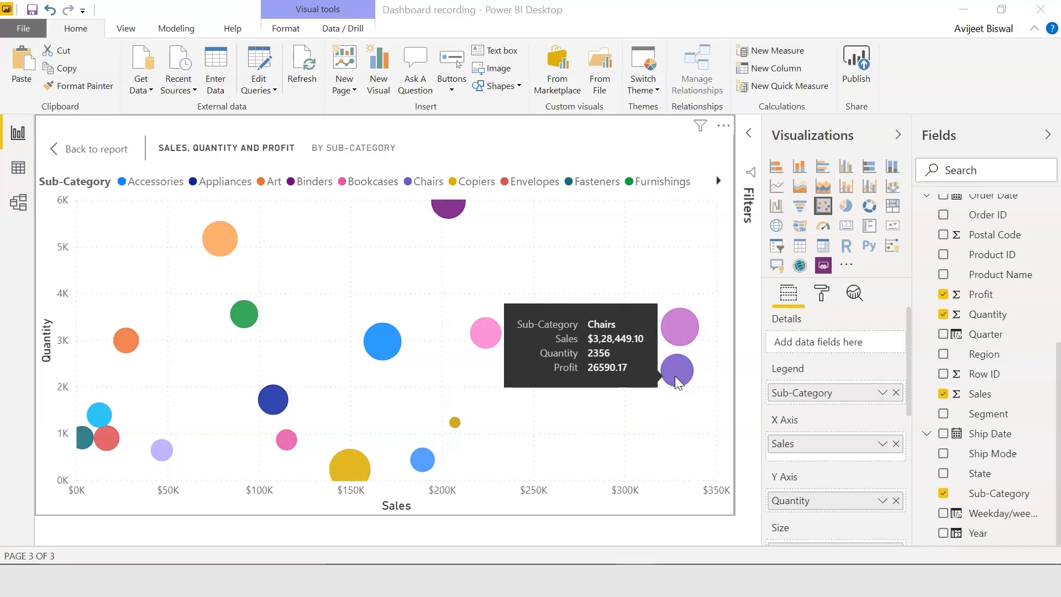
{"action": "mouse_move", "coordinate": [219, 237]}
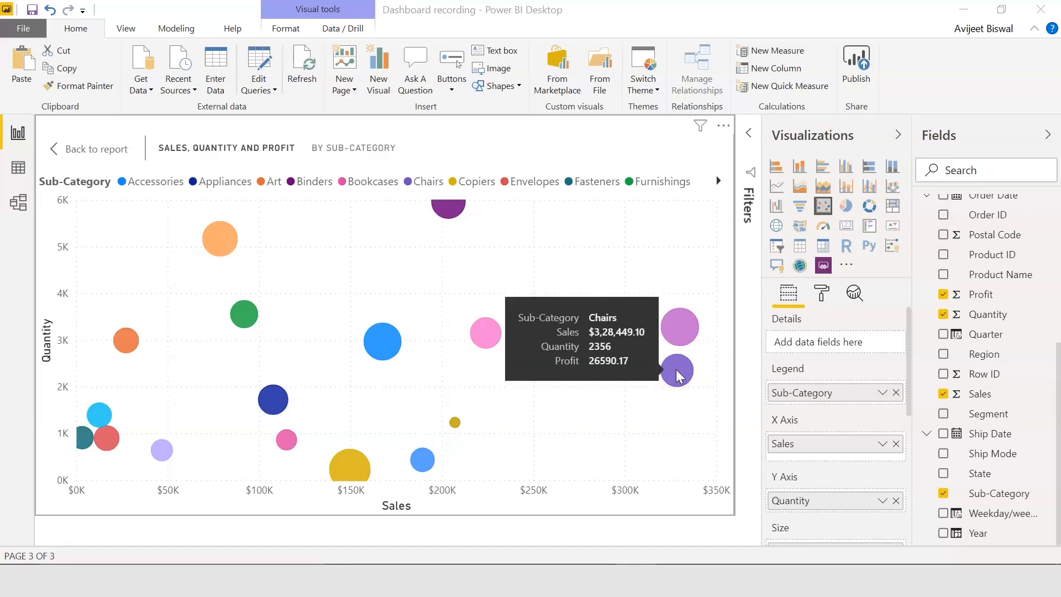
{"action": "left_click", "coordinate": [75, 148]}
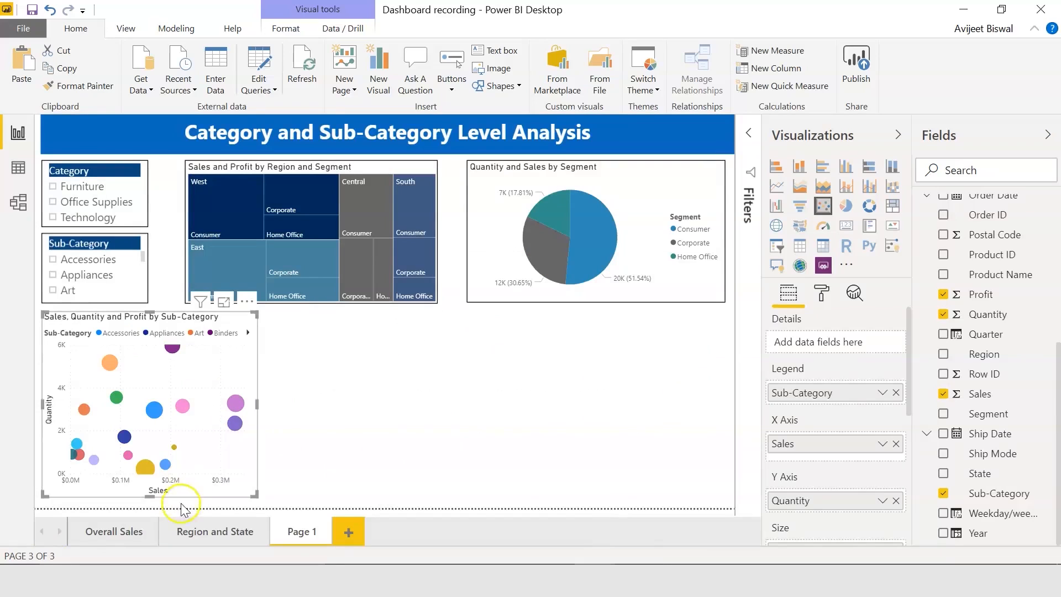
Turn on the border around the scatter chart
{"action": "left_click", "coordinate": [821, 293]}
{"action": "left_click_drag", "start_coordinate": [906, 355], "coordinate": [907, 474]}
{"action": "left_click", "coordinate": [480, 420]}
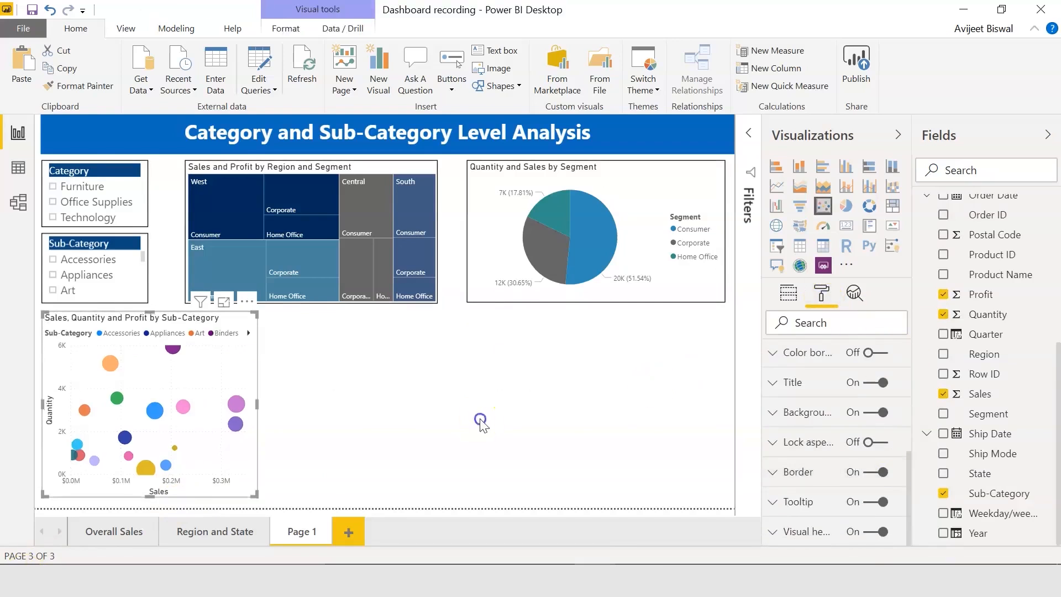
Examine the enlarged scatter chart's tooltips with the page filtered to the Furniture category, and clear that filter on return
{"action": "left_click", "coordinate": [80, 190]}
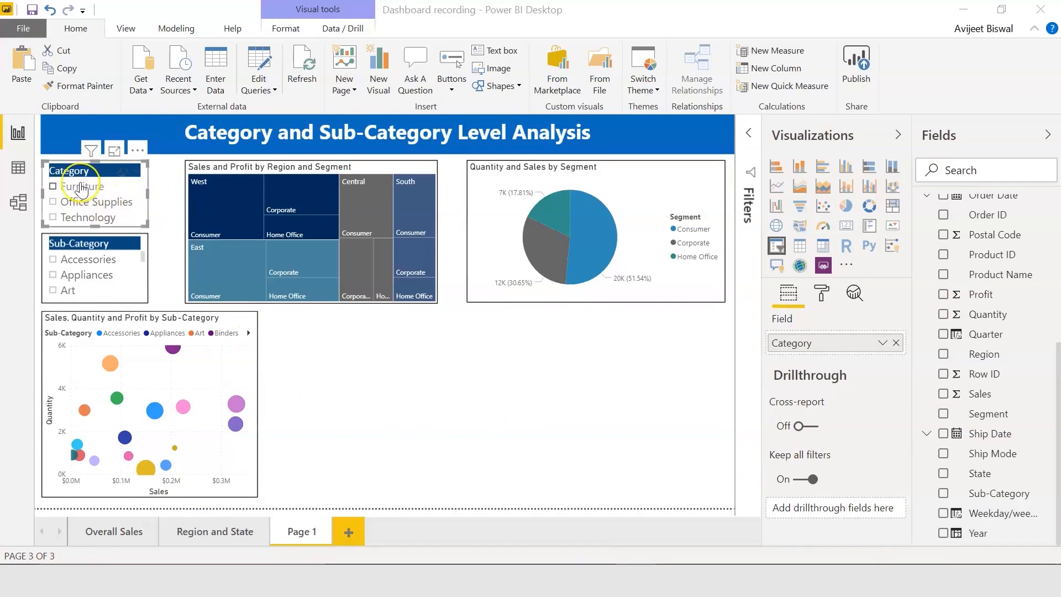
{"action": "left_click", "coordinate": [53, 186]}
{"action": "left_click", "coordinate": [219, 303]}
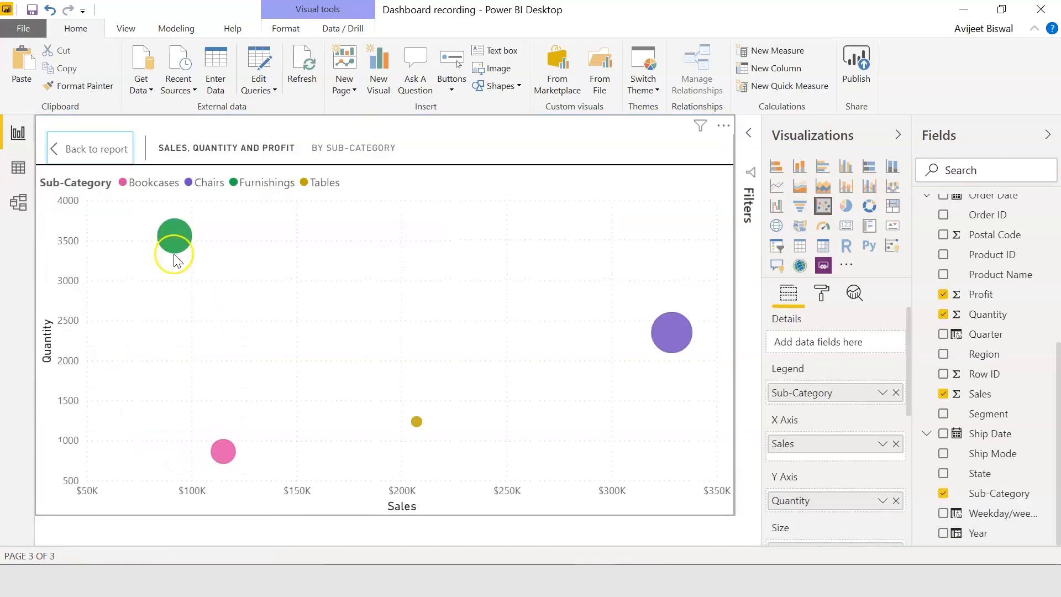
{"action": "mouse_move", "coordinate": [174, 243]}
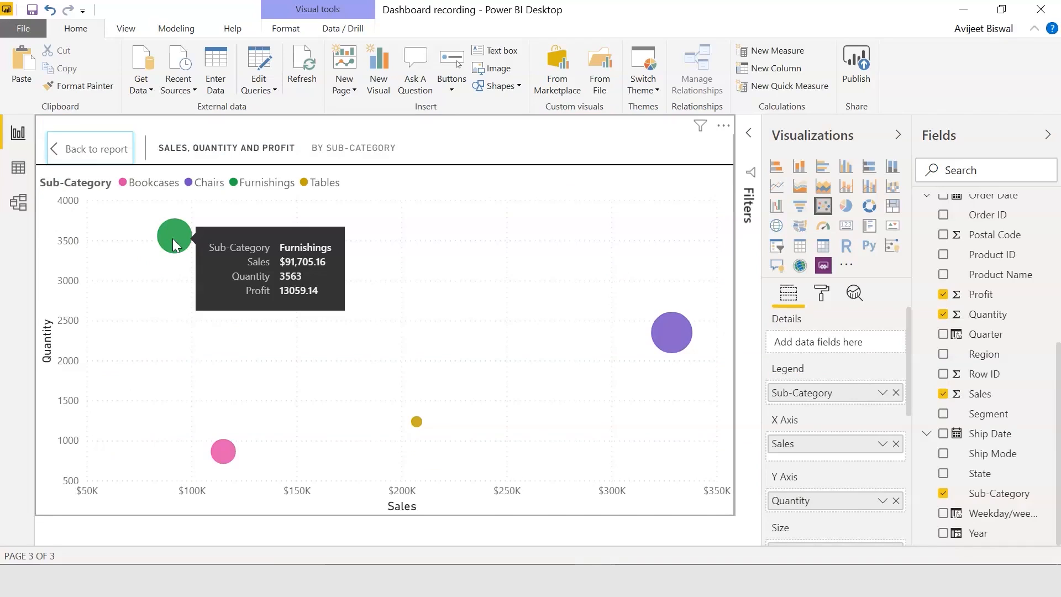
{"action": "mouse_move", "coordinate": [416, 422]}
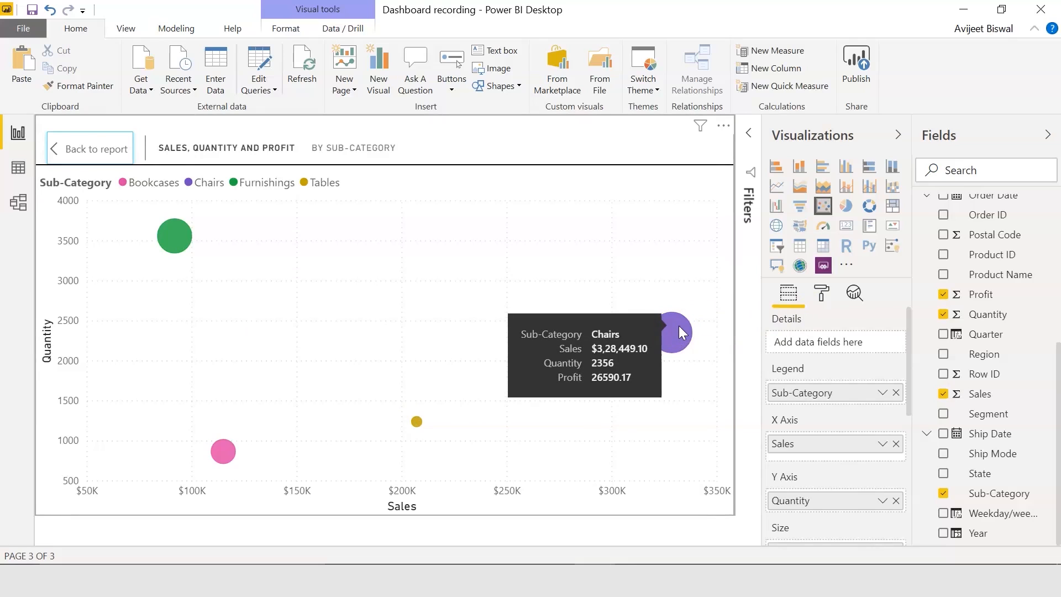
{"action": "left_click", "coordinate": [83, 149]}
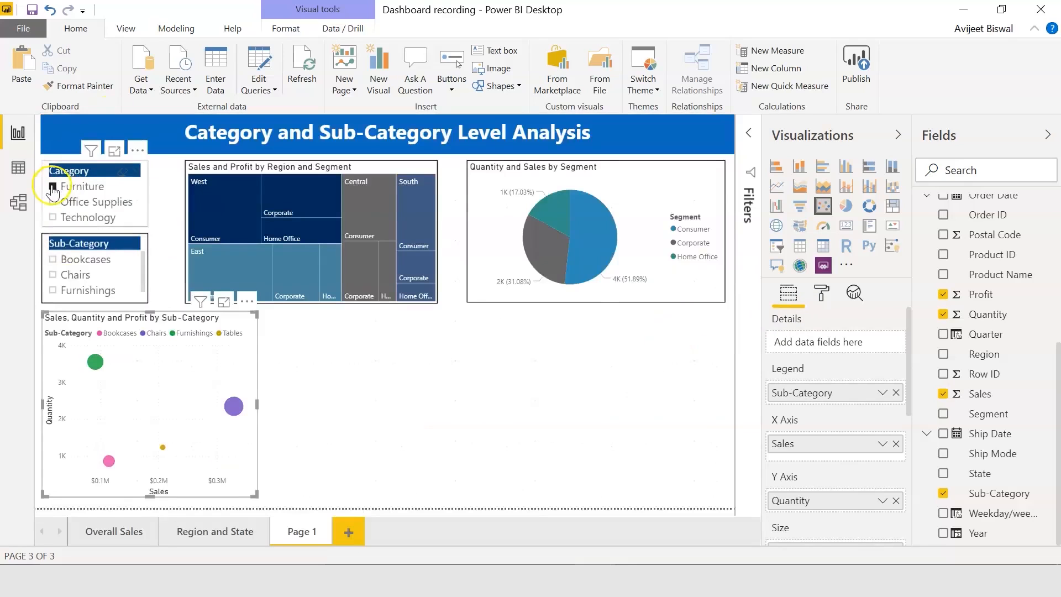
{"action": "left_click", "coordinate": [53, 188]}
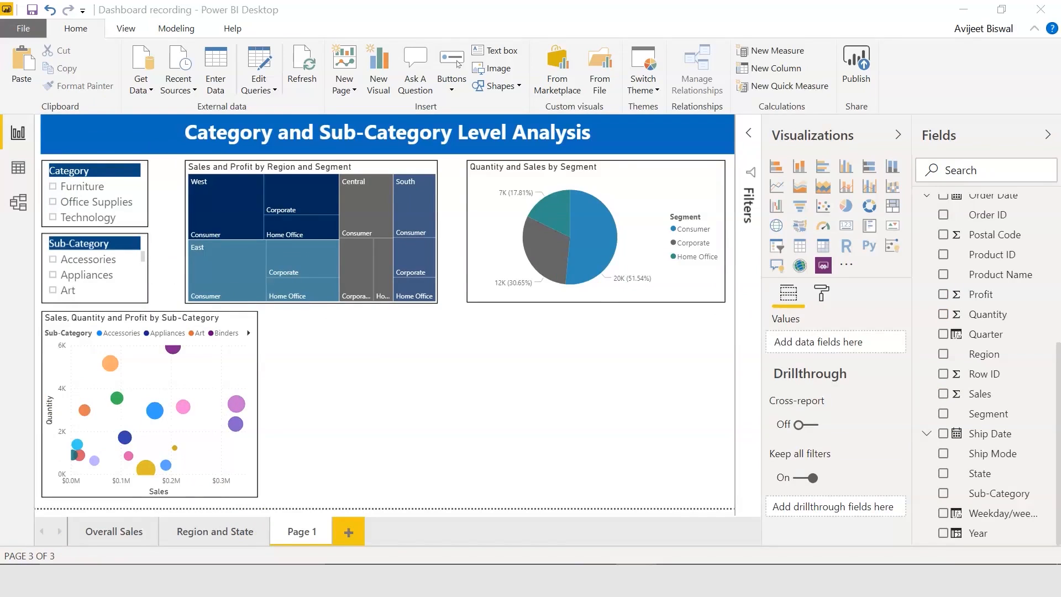
Add a line chart beside the scatter chart and widen it to reach just under the pie chart, leaving a small gap
{"action": "left_click", "coordinate": [778, 188]}
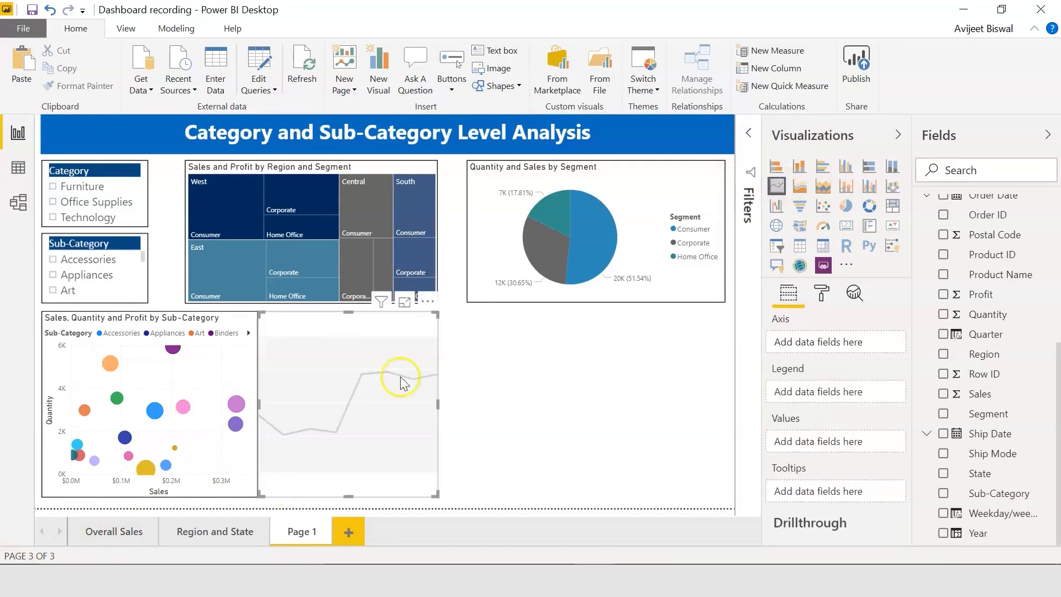
{"action": "left_click_drag", "start_coordinate": [351, 384], "coordinate": [357, 385]}
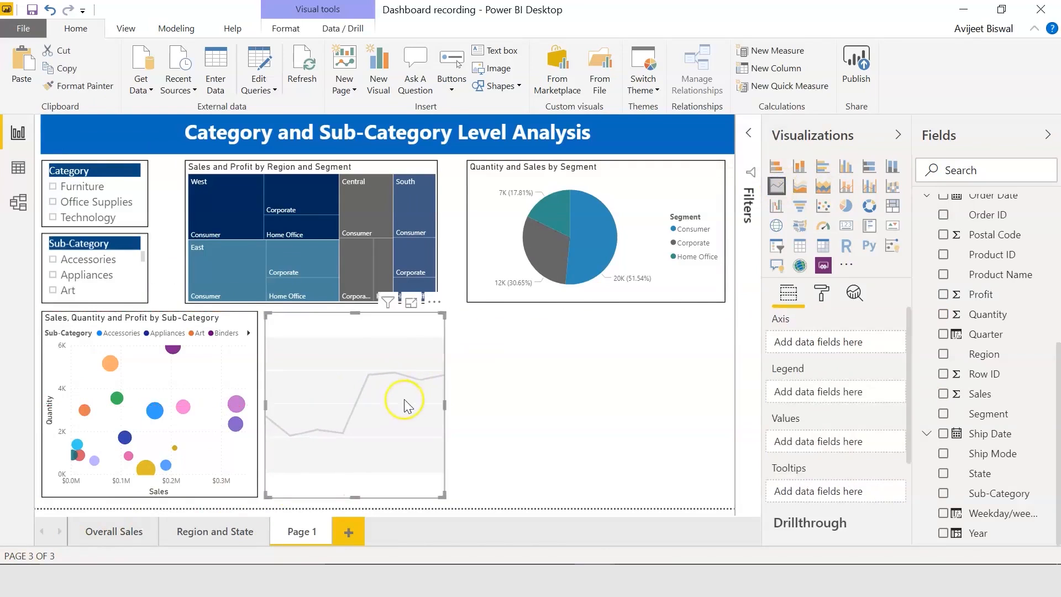
{"action": "left_click_drag", "start_coordinate": [444, 405], "coordinate": [487, 410]}
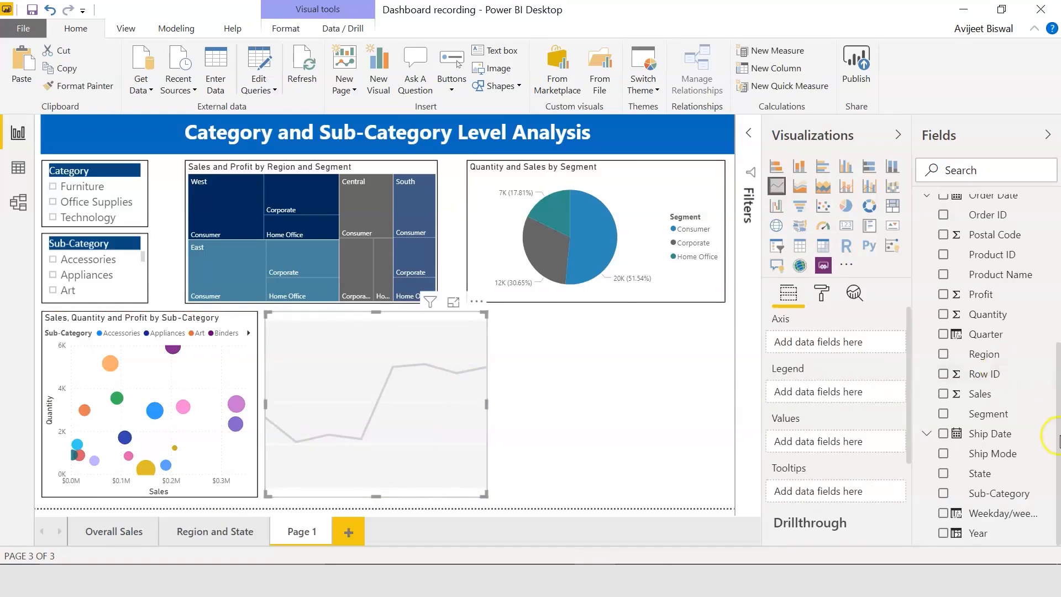
Fill the line chart with Year as axis, Quarter as legend and Profit as values
{"action": "left_click_drag", "start_coordinate": [973, 514], "coordinate": [838, 346]}
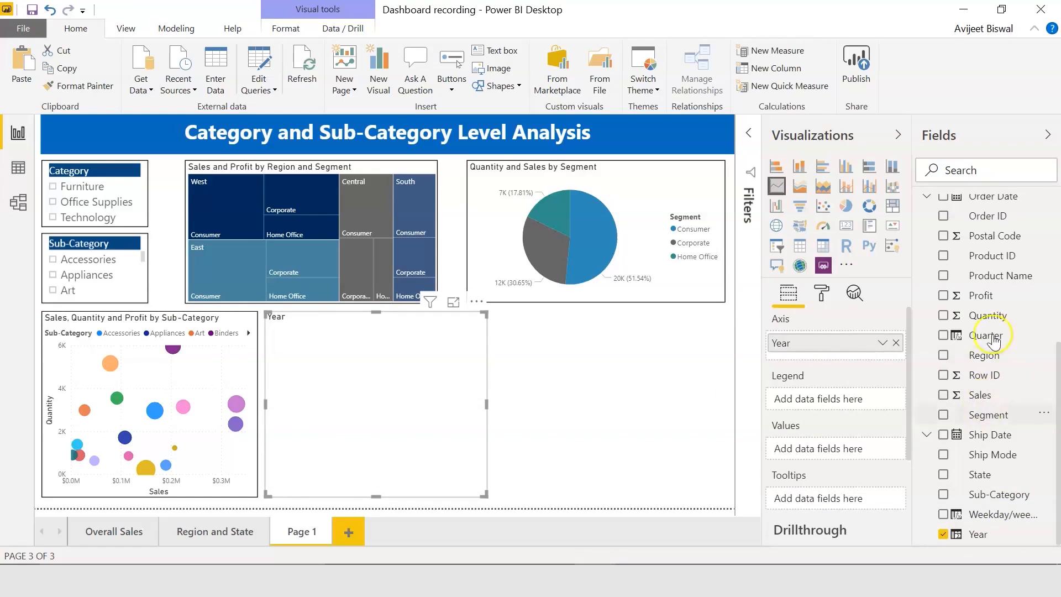
{"action": "left_click_drag", "start_coordinate": [799, 419], "coordinate": [838, 401]}
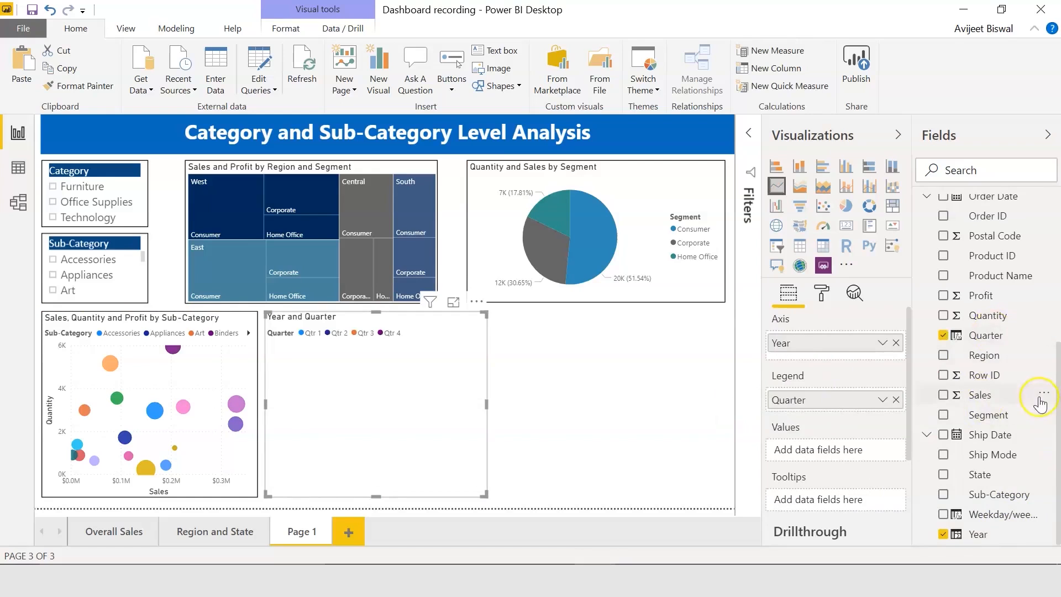
{"action": "left_click_drag", "start_coordinate": [986, 299], "coordinate": [831, 453]}
Examine the enlarged profit line chart's quarterly tooltips for 2014, 2016 and 2017, and return to the report
{"action": "left_click", "coordinate": [453, 302]}
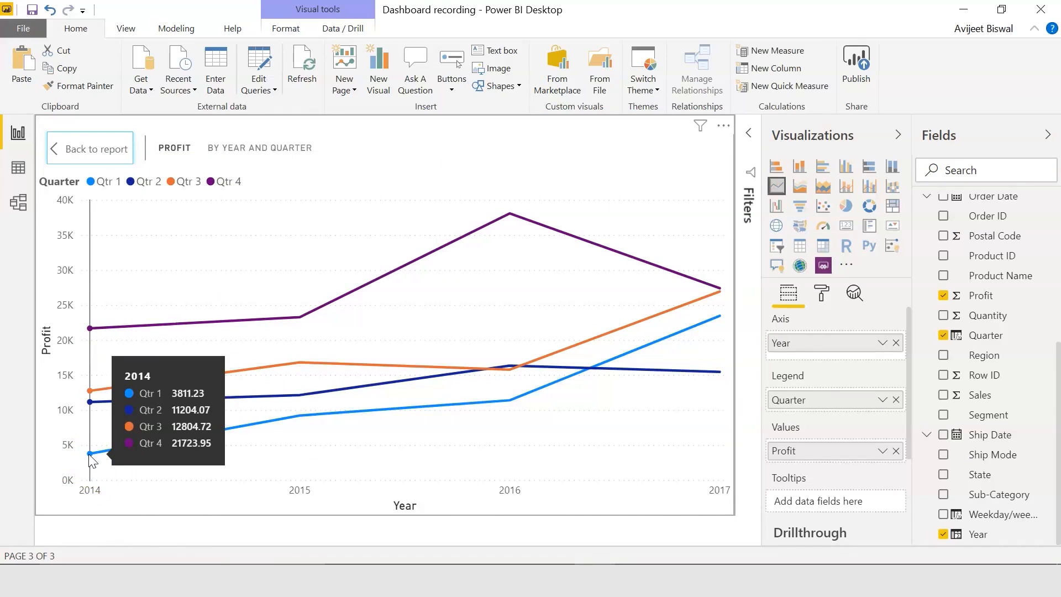
{"action": "mouse_move", "coordinate": [547, 399]}
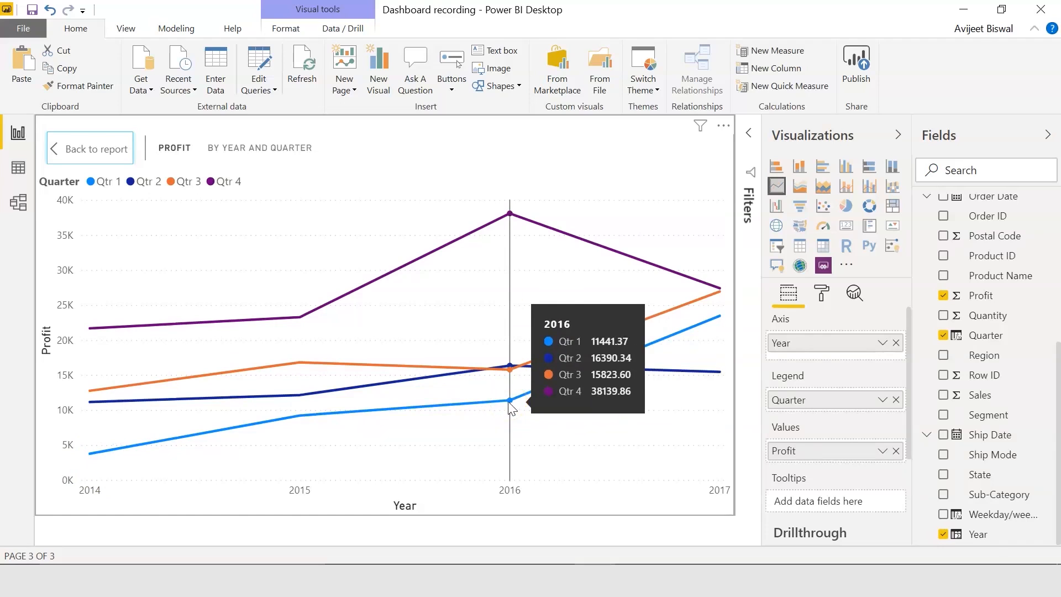
{"action": "left_click", "coordinate": [517, 217]}
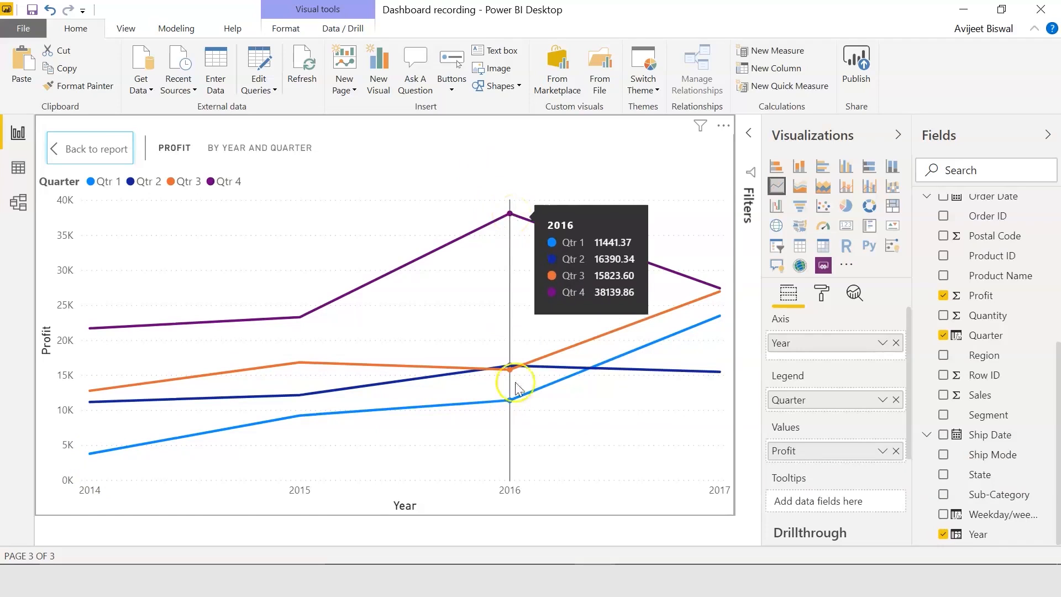
{"action": "left_click", "coordinate": [510, 400]}
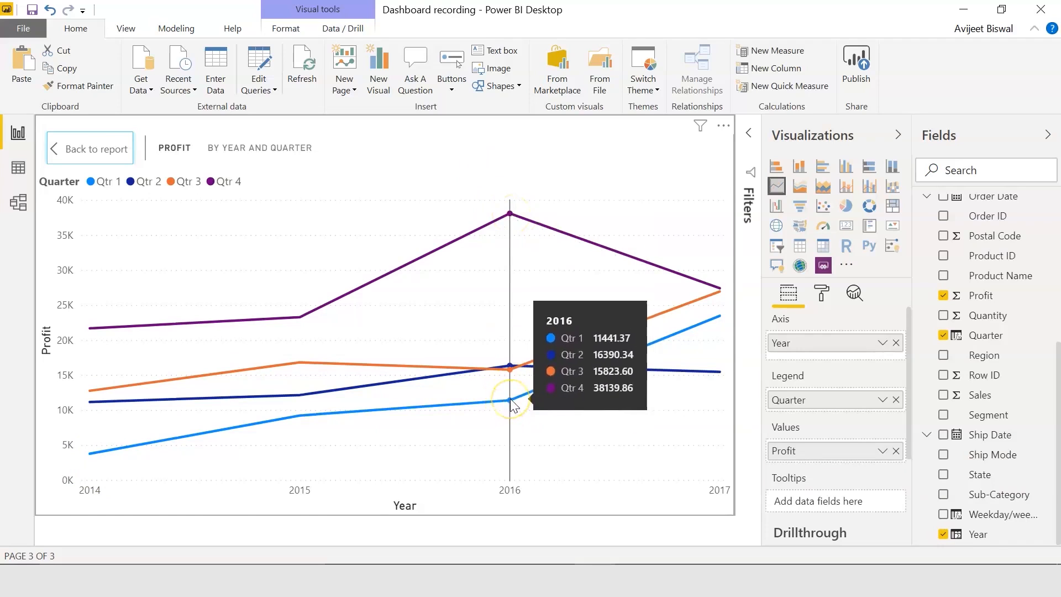
{"action": "left_click", "coordinate": [712, 350]}
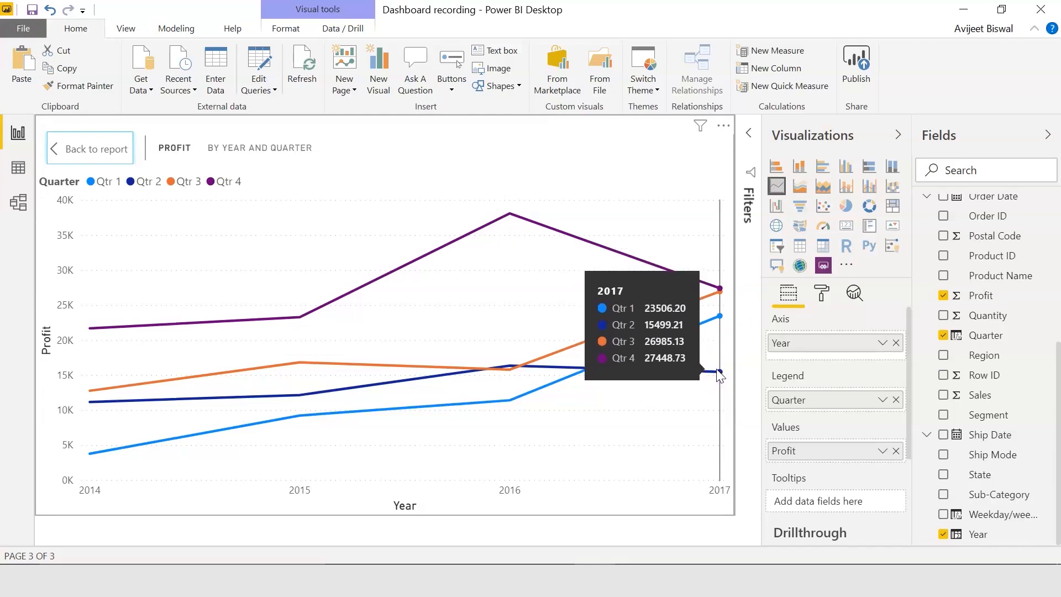
{"action": "left_click", "coordinate": [56, 149]}
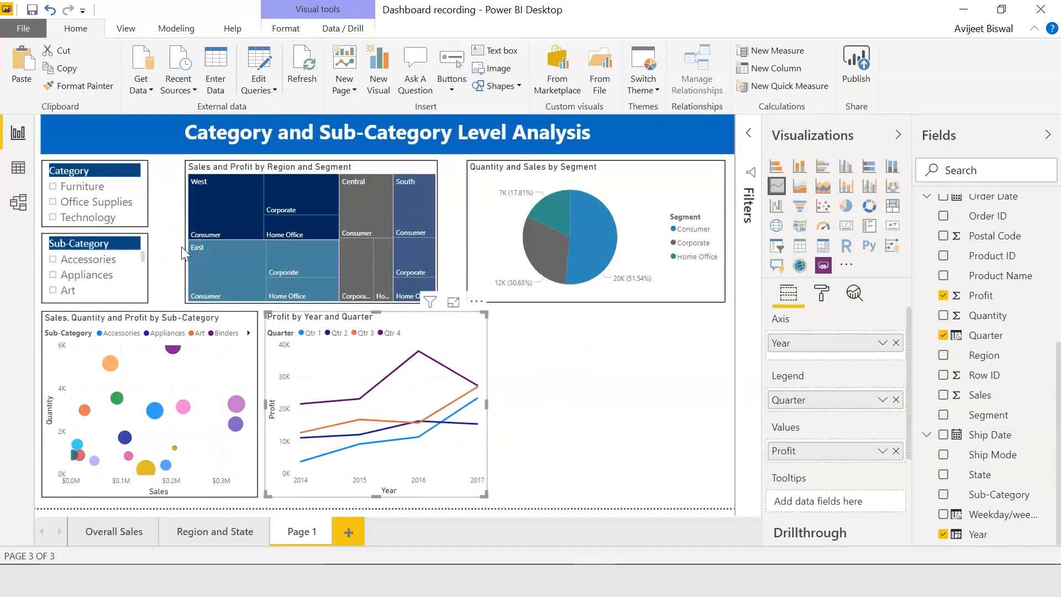
Filter the page to the Technology category and examine the enlarged profit line chart's tooltips for 2016 and 2015
{"action": "left_click", "coordinate": [54, 218]}
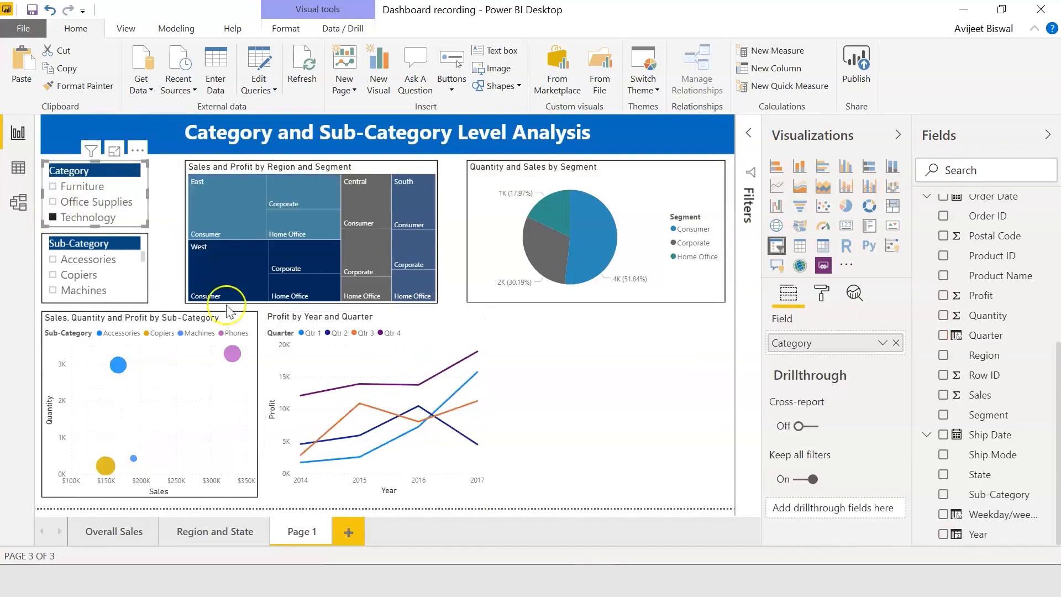
{"action": "left_click", "coordinate": [457, 301]}
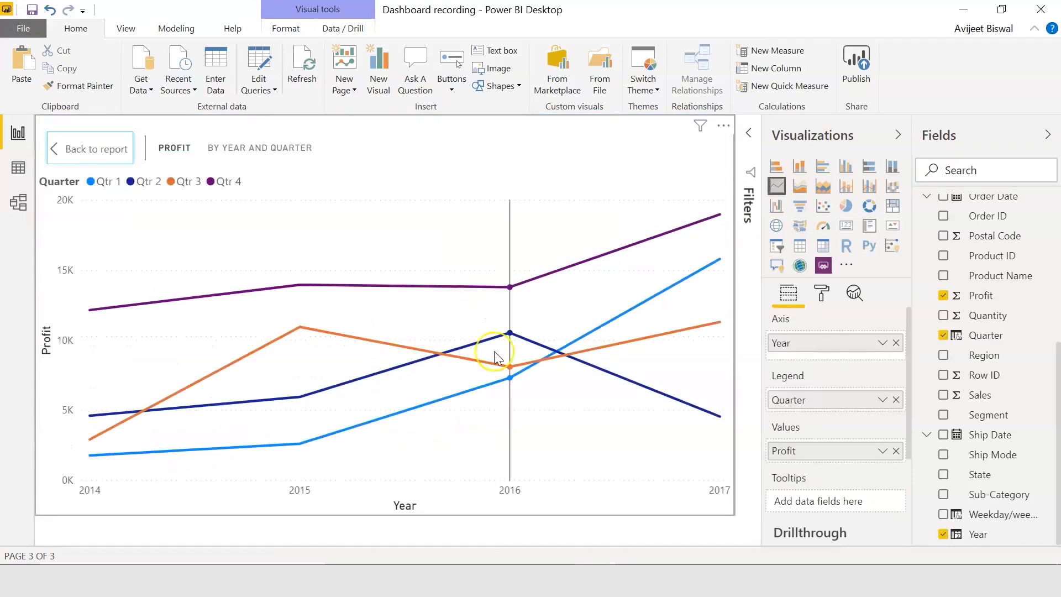
{"action": "mouse_move", "coordinate": [495, 352]}
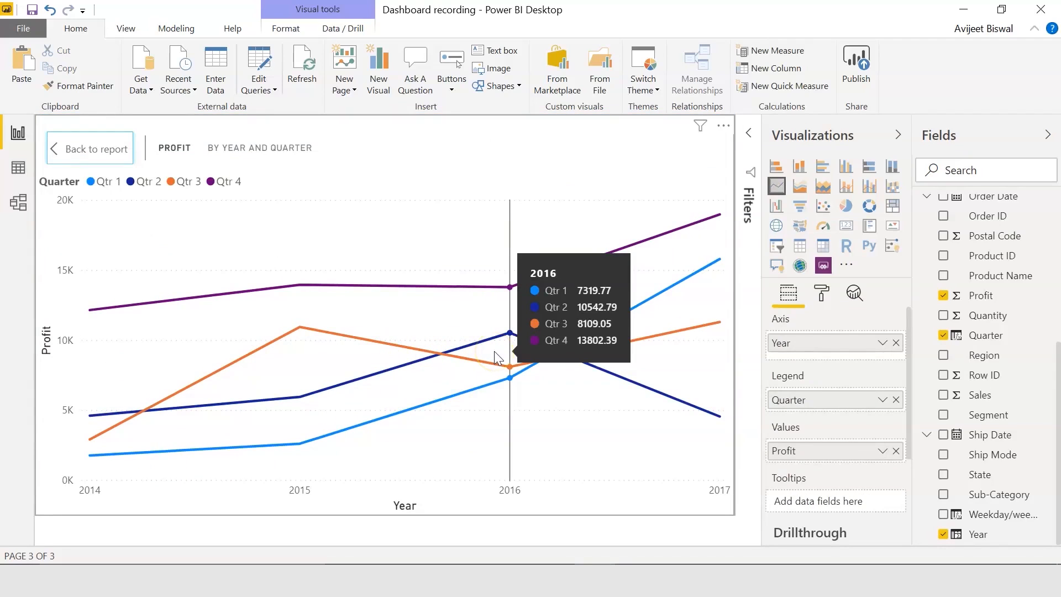
{"action": "mouse_move", "coordinate": [297, 327]}
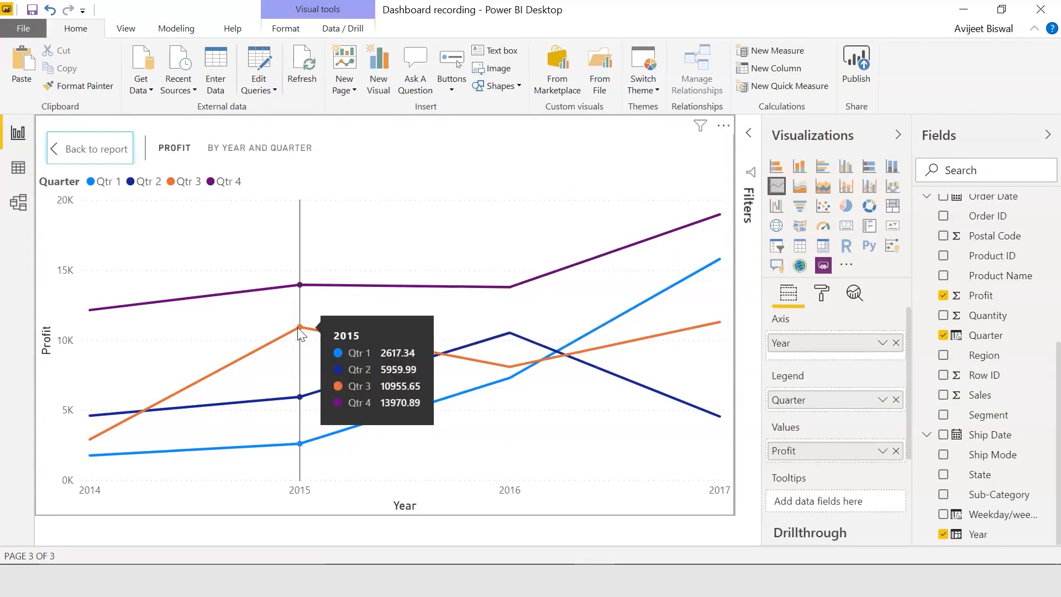
{"action": "left_click", "coordinate": [69, 148]}
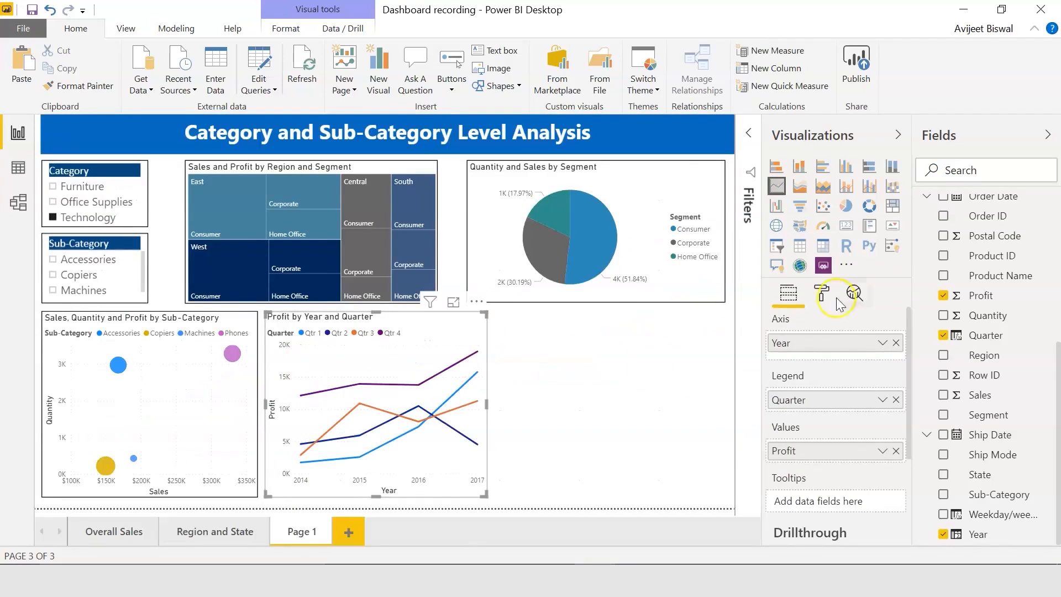
Turn on the border around the profit line chart
{"action": "left_click", "coordinate": [821, 294]}
{"action": "scroll", "coordinate": [898, 431], "scroll_direction": "down", "scroll_amount": 3}
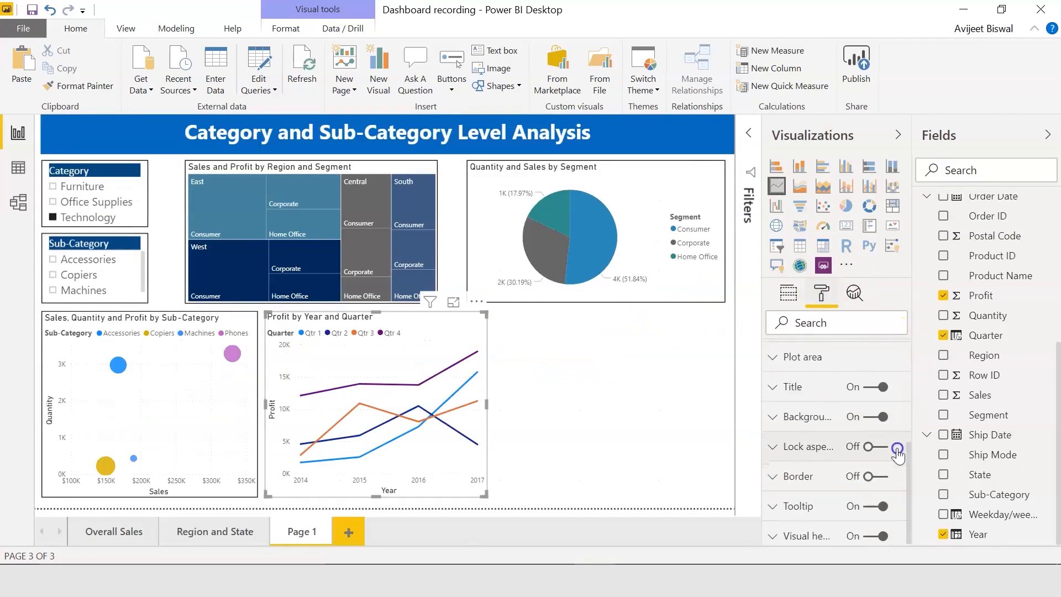
Duplicate the profit line chart and place the copy beside it, under the pie chart
{"action": "left_click", "coordinate": [451, 357]}
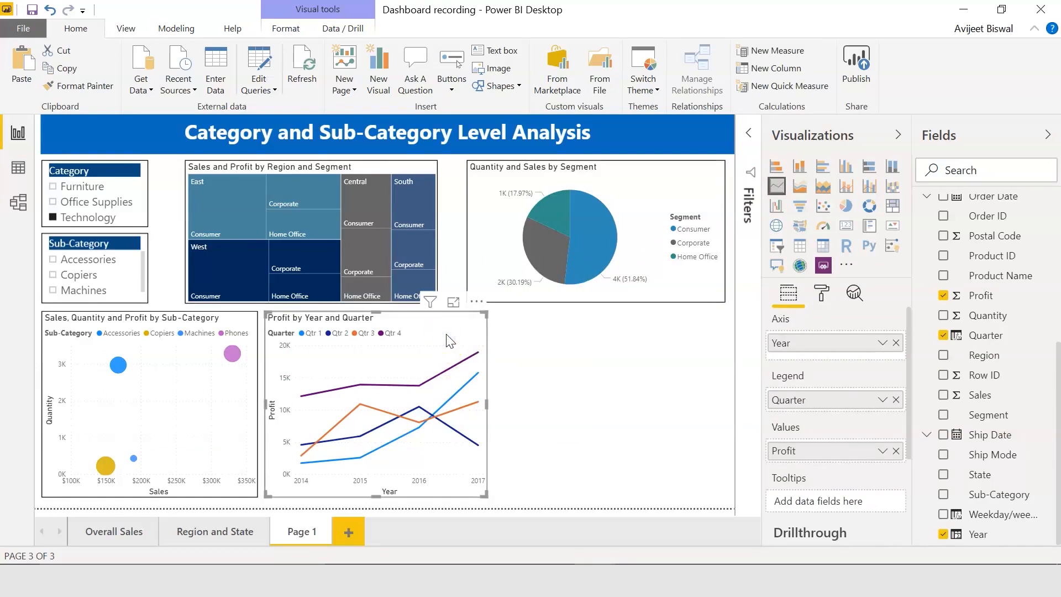
{"action": "key", "text": "ctrl+c"}
{"action": "key", "text": "ctrl+v"}
{"action": "left_click_drag", "start_coordinate": [451, 341], "coordinate": [671, 338]}
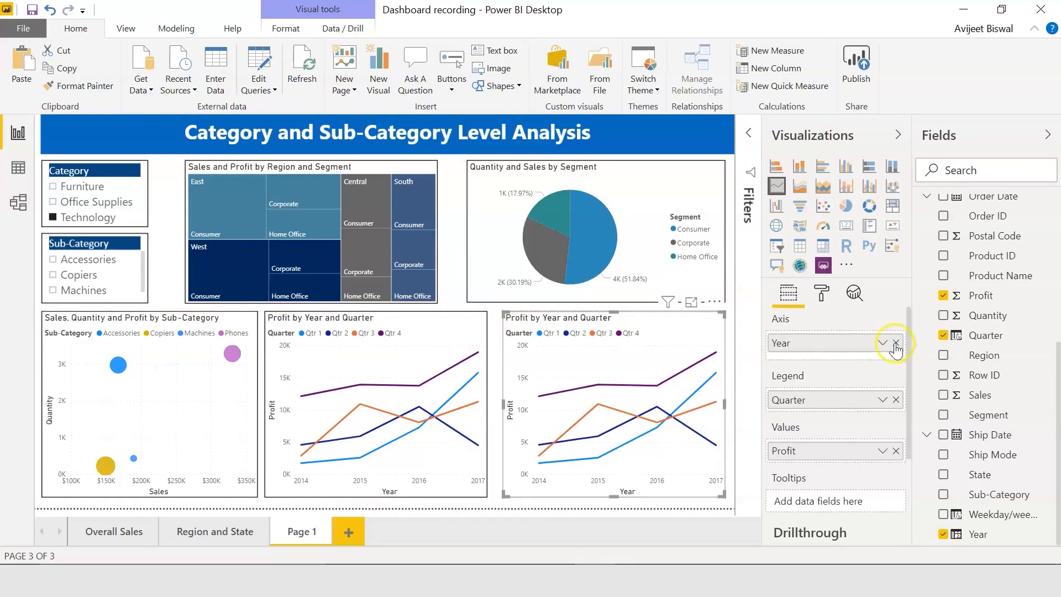
Replace Profit with Sales as the values of the copied line chart
{"action": "scroll", "coordinate": [898, 364], "scroll_direction": "down", "scroll_amount": 1}
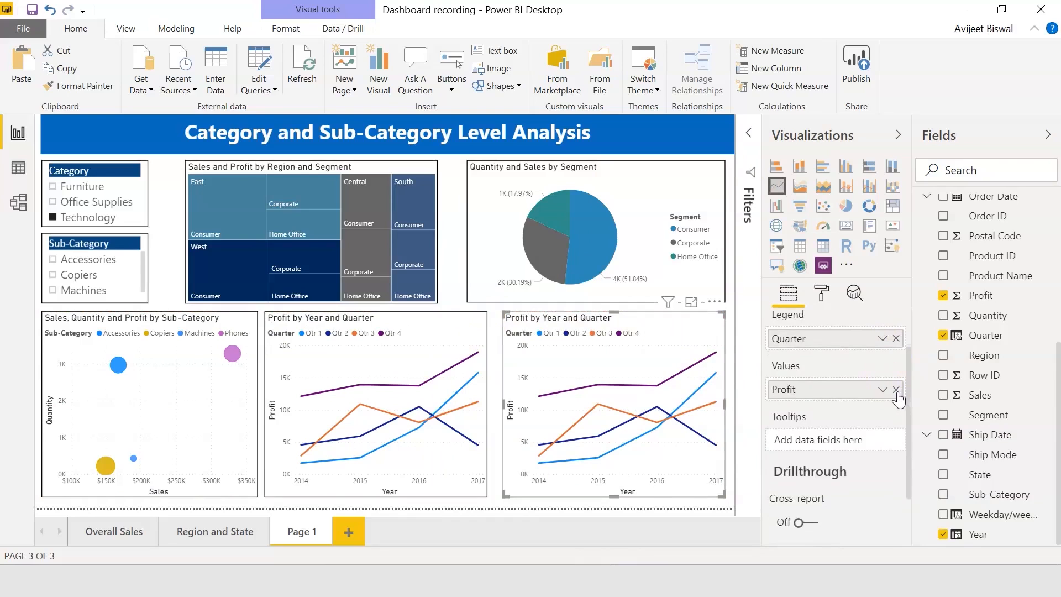
{"action": "left_click", "coordinate": [897, 391]}
{"action": "left_click_drag", "start_coordinate": [980, 395], "coordinate": [834, 390]}
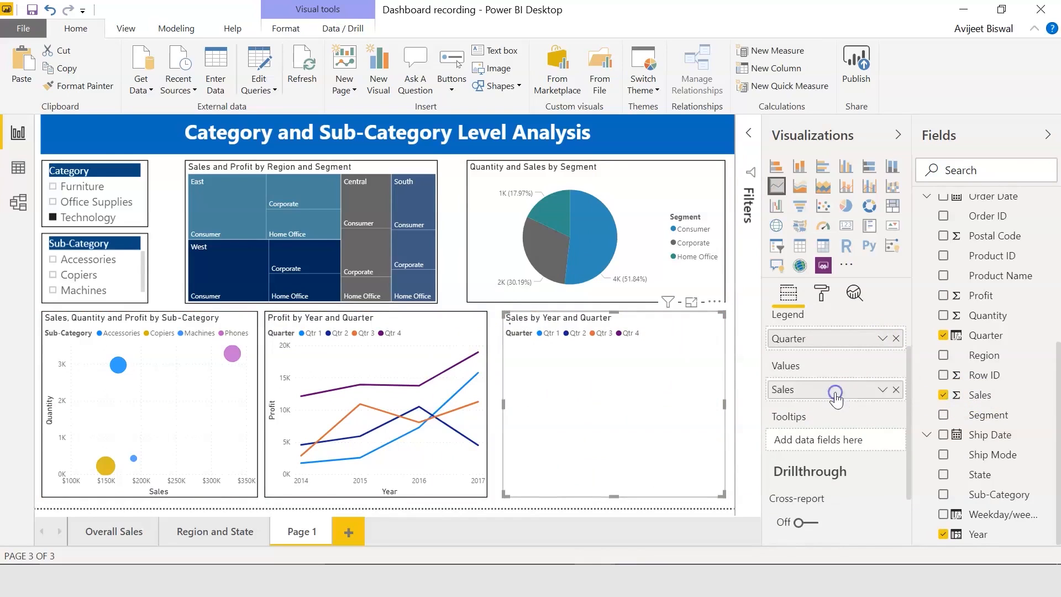
Clear the Technology filter and examine the enlarged sales line chart's tooltips across the years, deselecting the chart on return
{"action": "left_click", "coordinate": [54, 218]}
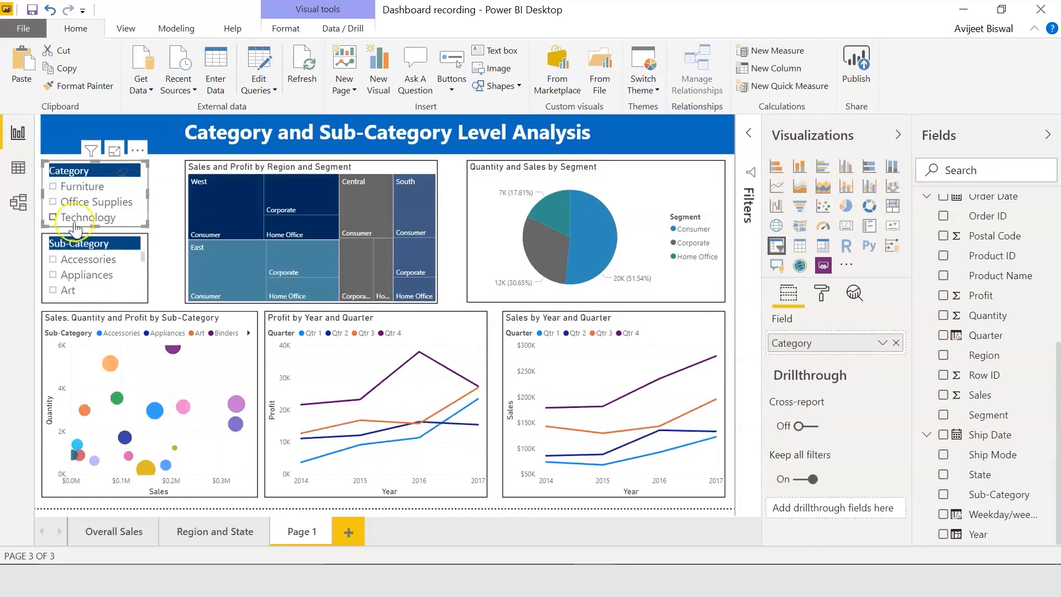
{"action": "left_click", "coordinate": [684, 347]}
{"action": "left_click", "coordinate": [692, 302]}
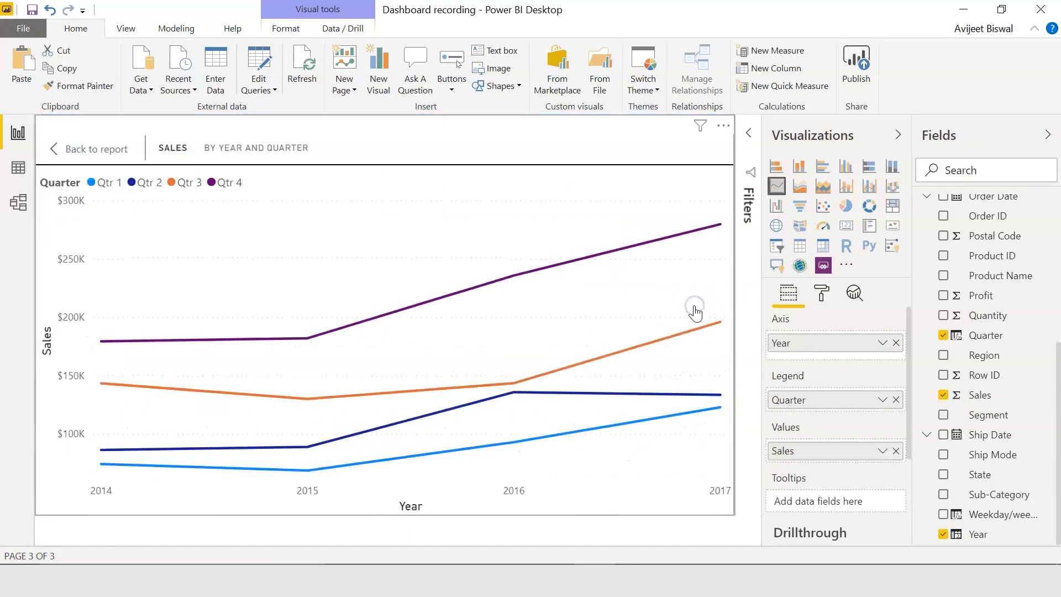
{"action": "mouse_move", "coordinate": [274, 237]}
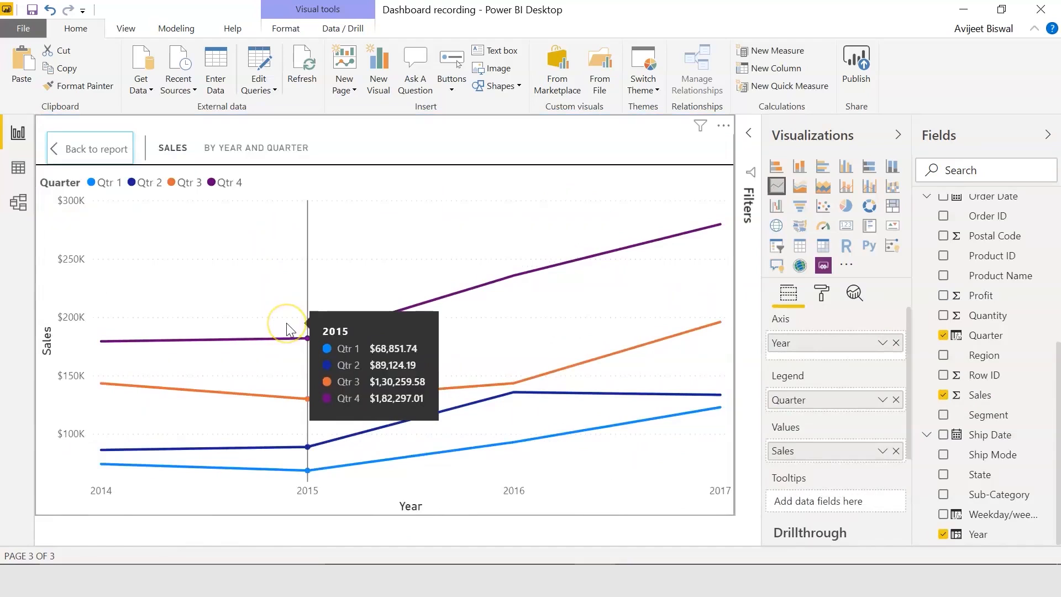
{"action": "mouse_move", "coordinate": [88, 339]}
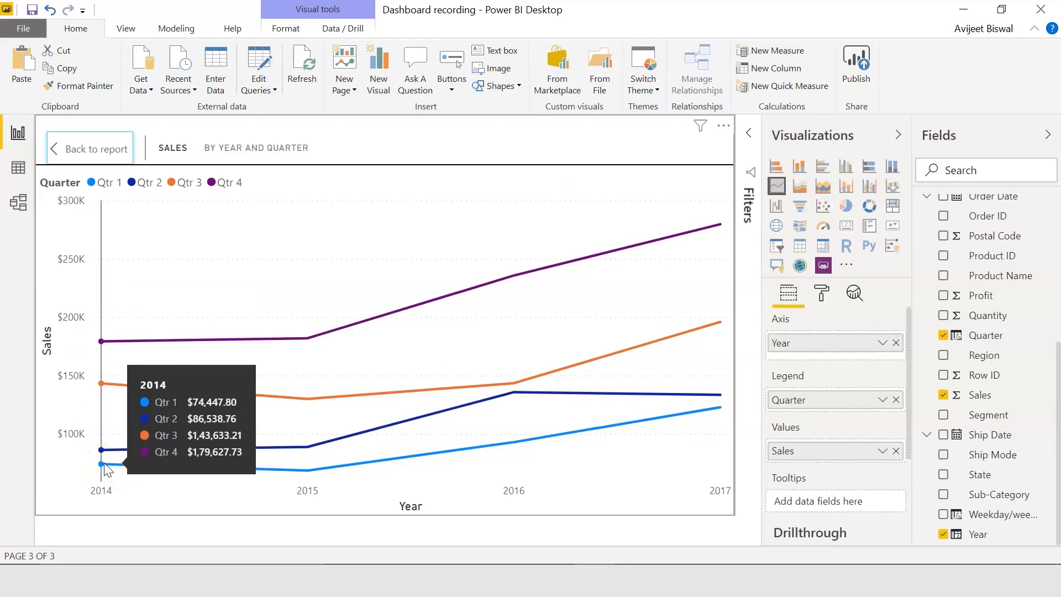
{"action": "mouse_move", "coordinate": [514, 395]}
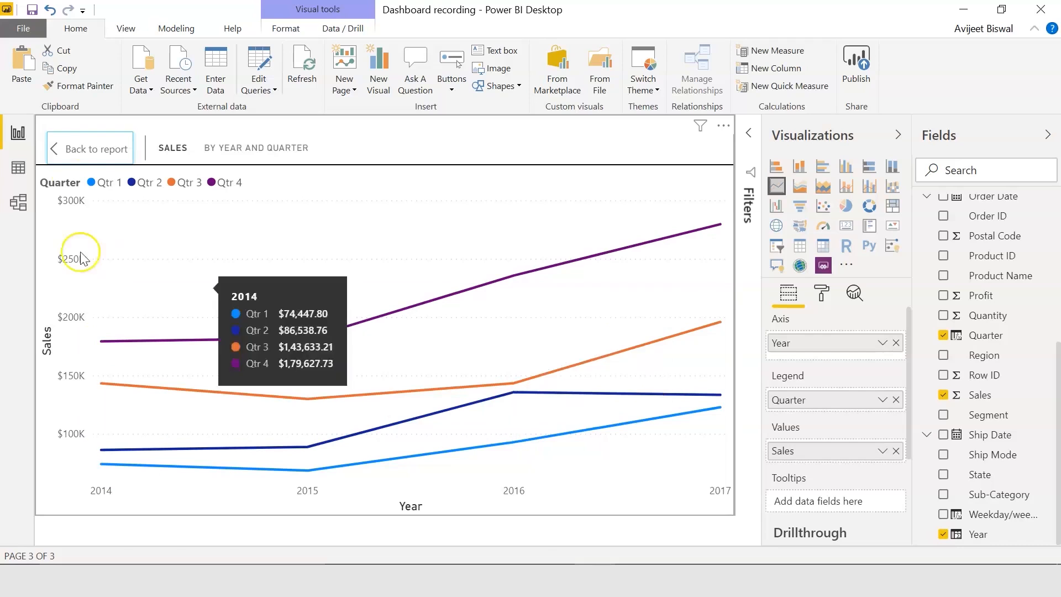
{"action": "left_click", "coordinate": [60, 148]}
{"action": "left_click", "coordinate": [493, 381]}
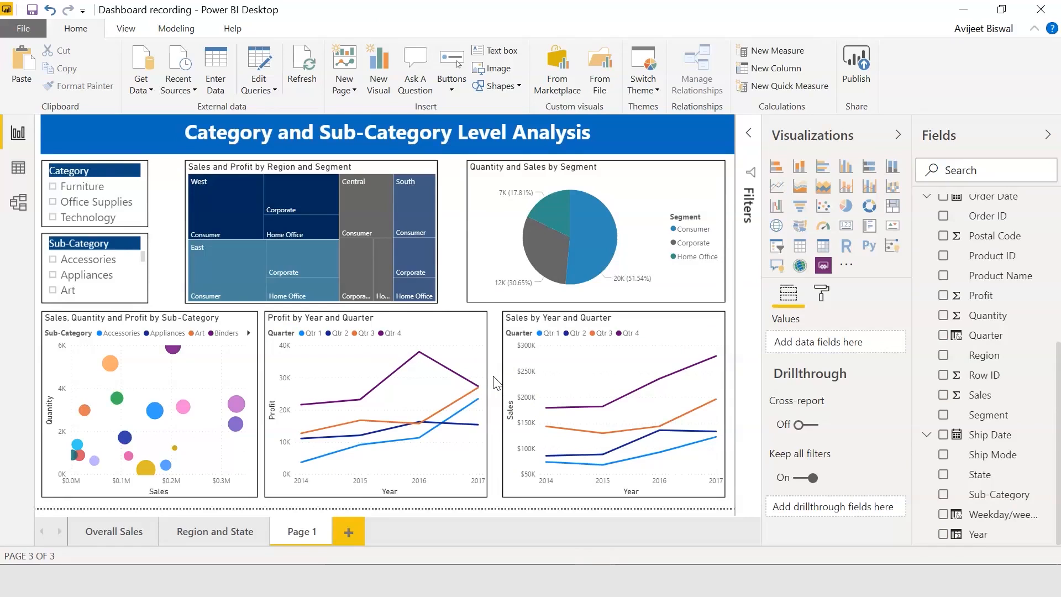
Rename the report page Page 1 as "Category and Subcategory"
{"action": "double_click", "coordinate": [295, 532]}
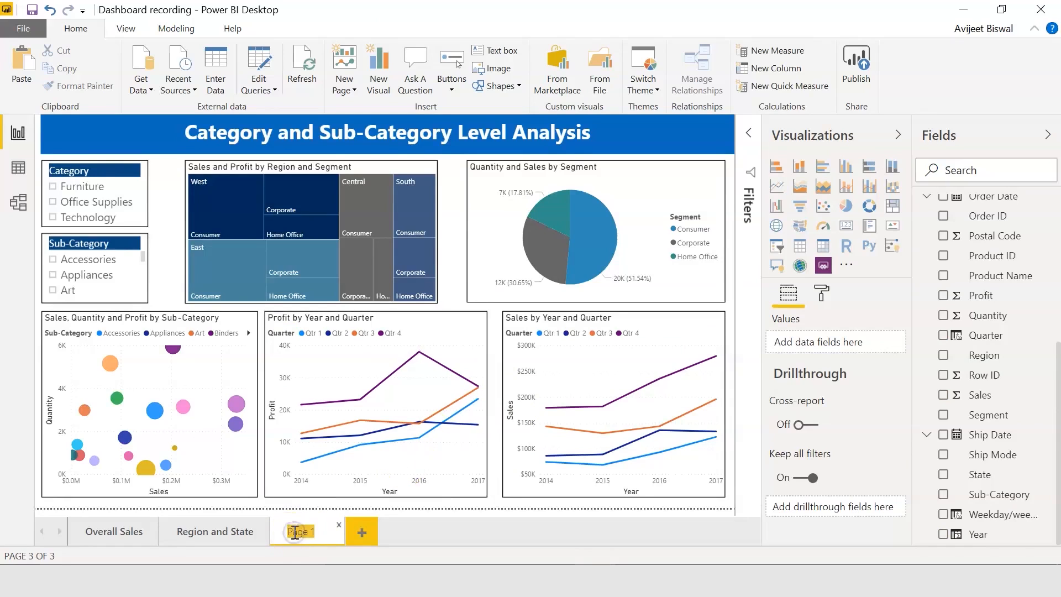
{"action": "type", "text": "Category and Subcateg"}
{"action": "key", "text": "BackSpace"}
{"action": "key", "text": "BackSpace"}
{"action": "key", "text": "BackSpace"}
{"action": "key", "text": "BackSpace"}
{"action": "key", "text": "BackSpace"}
{"action": "type", "text": "category"}
{"action": "key", "text": "Return"}
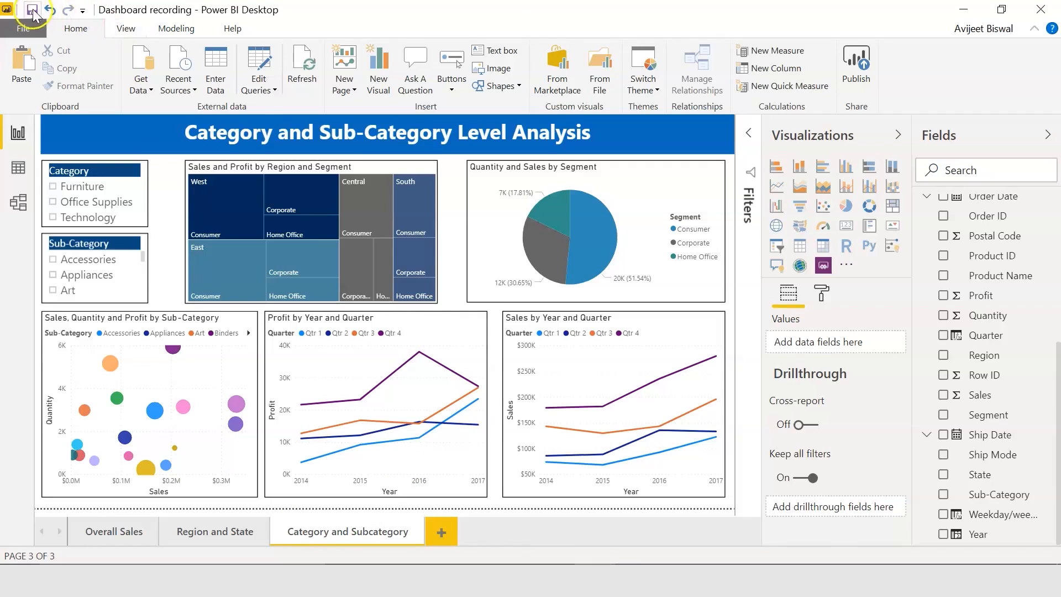
Examine the enlarged sales line chart's 2017 tooltip with the page filtered to the Chairs sub-category, and clear that filter on return
{"action": "left_click", "coordinate": [694, 327]}
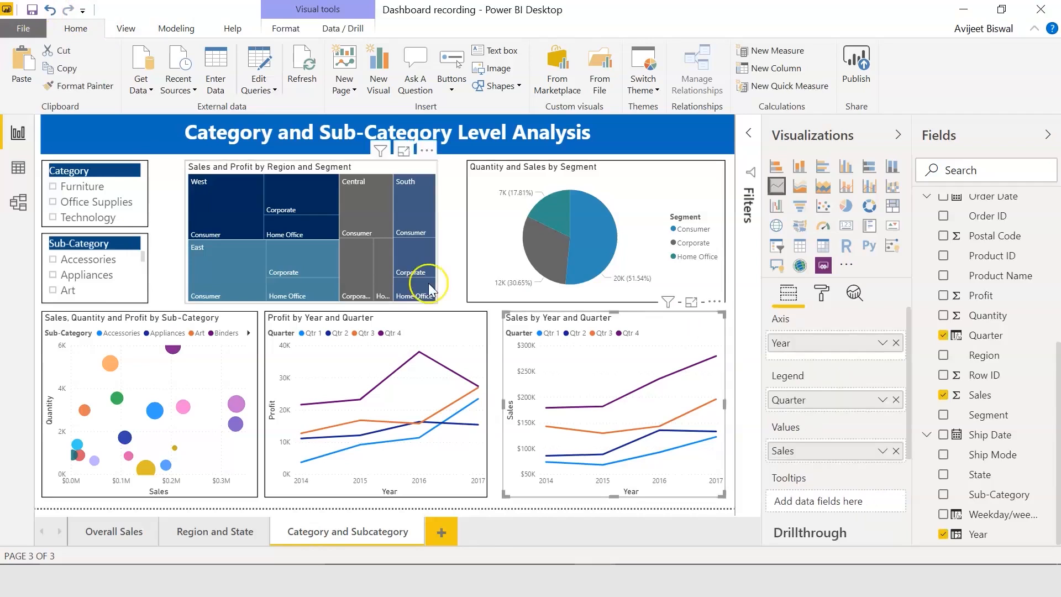
{"action": "left_click_drag", "start_coordinate": [142, 260], "coordinate": [143, 283]}
{"action": "left_click", "coordinate": [144, 282]}
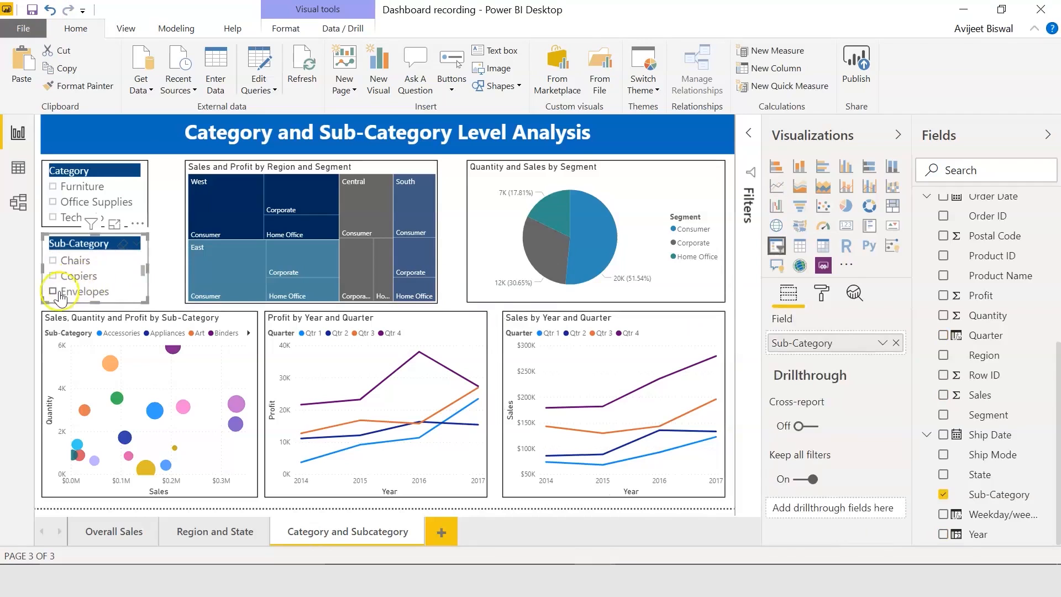
{"action": "left_click", "coordinate": [53, 261]}
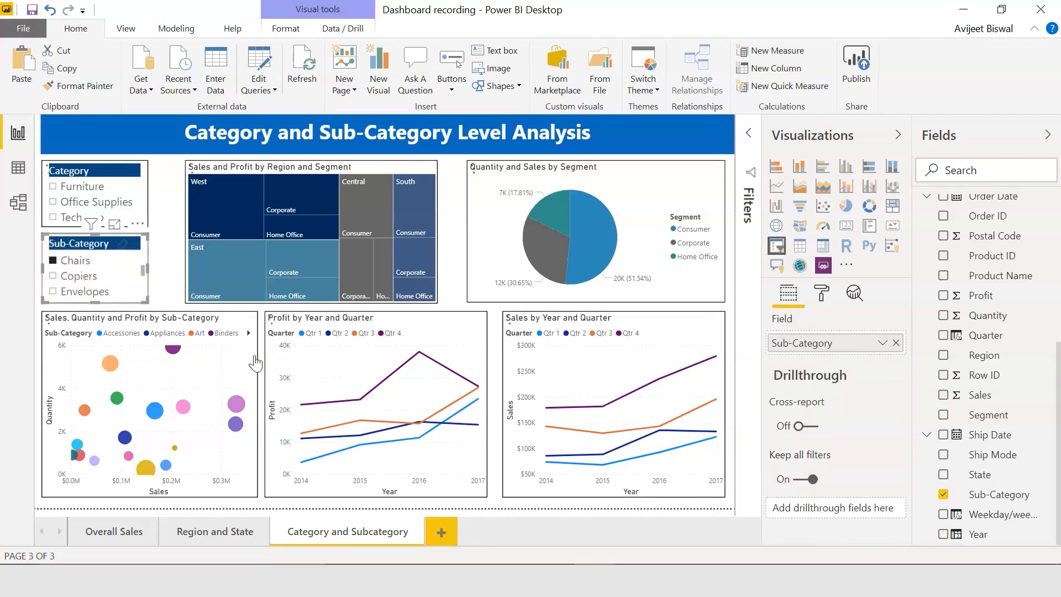
{"action": "left_click", "coordinate": [663, 333]}
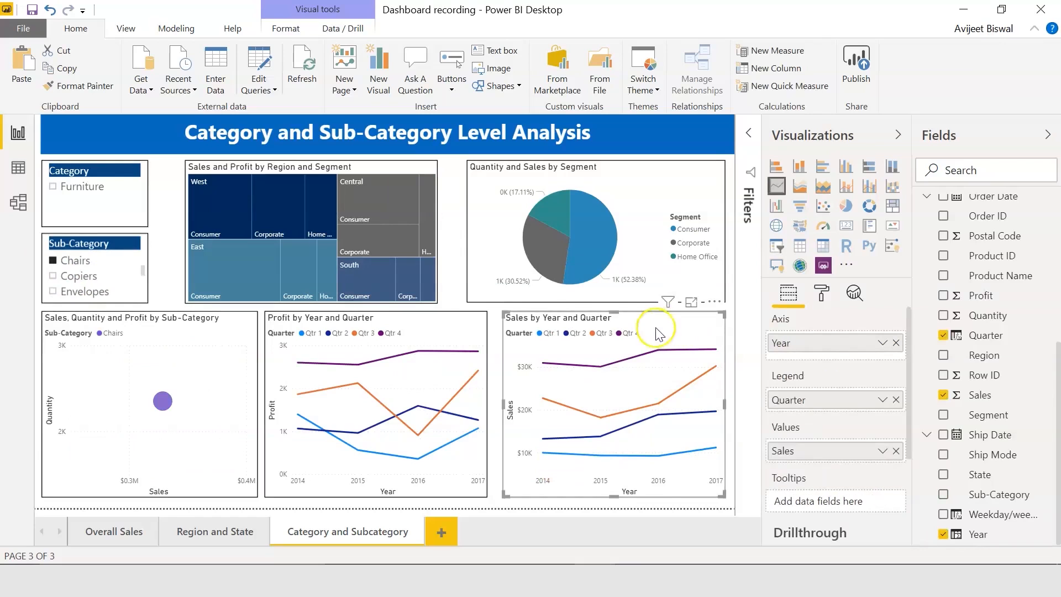
{"action": "left_click", "coordinate": [689, 303]}
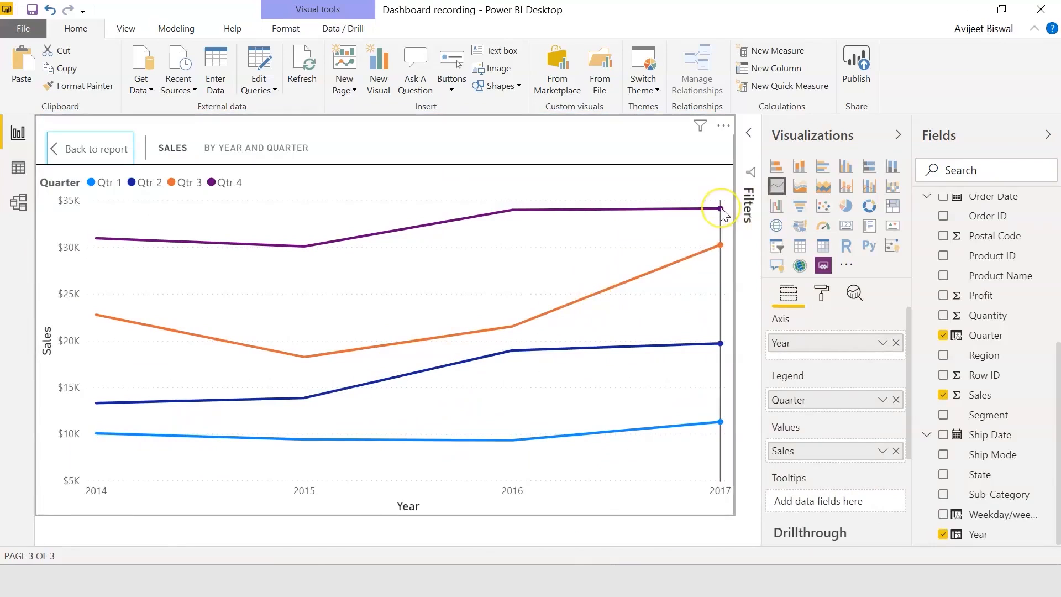
{"action": "mouse_move", "coordinate": [723, 213]}
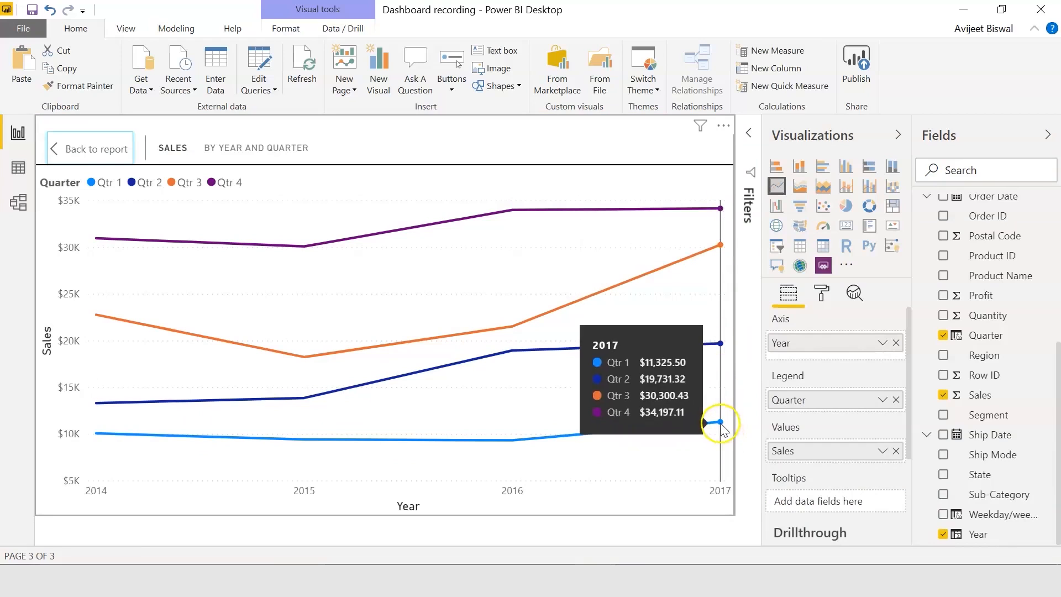
{"action": "left_click", "coordinate": [55, 148]}
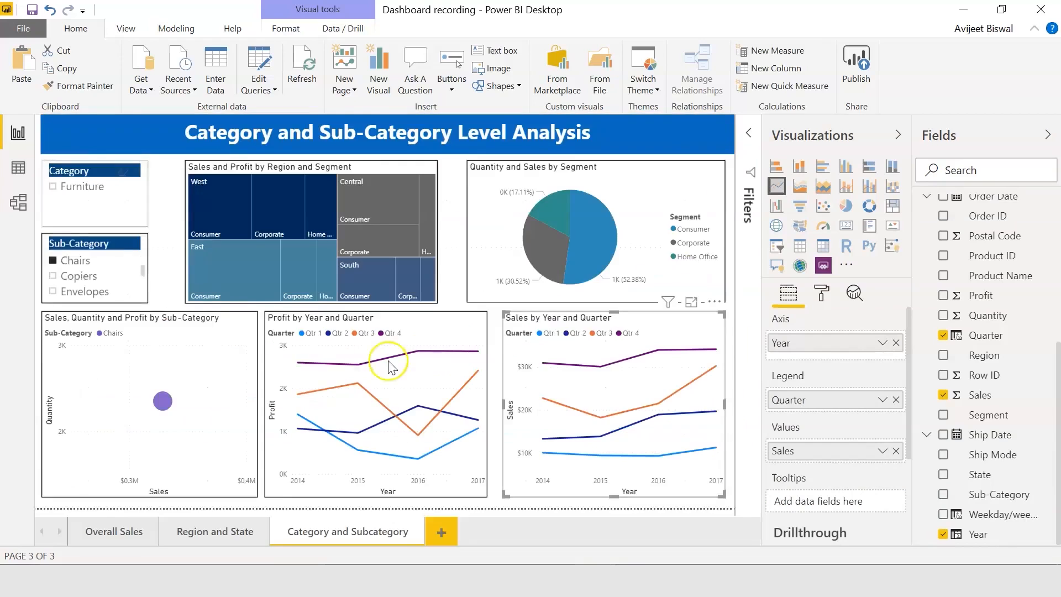
{"action": "left_click", "coordinate": [55, 260]}
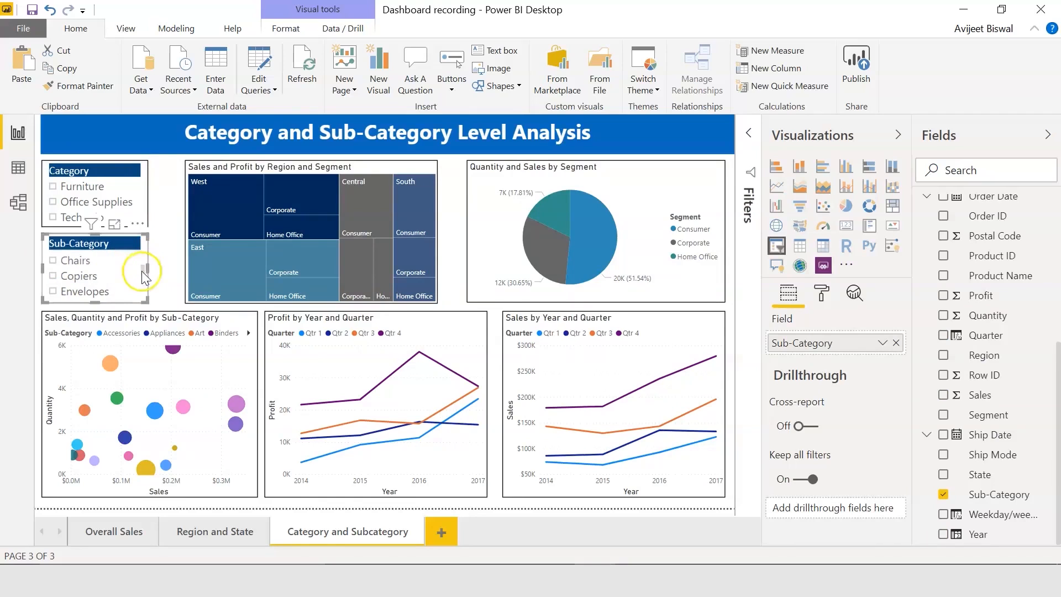
Examine the enlarged profit line chart's tooltips across the years with the page filtered to the Machines sub-category, and clear that filter on return
{"action": "left_click", "coordinate": [158, 266]}
{"action": "scroll", "coordinate": [142, 274], "scroll_direction": "down", "scroll_amount": 2}
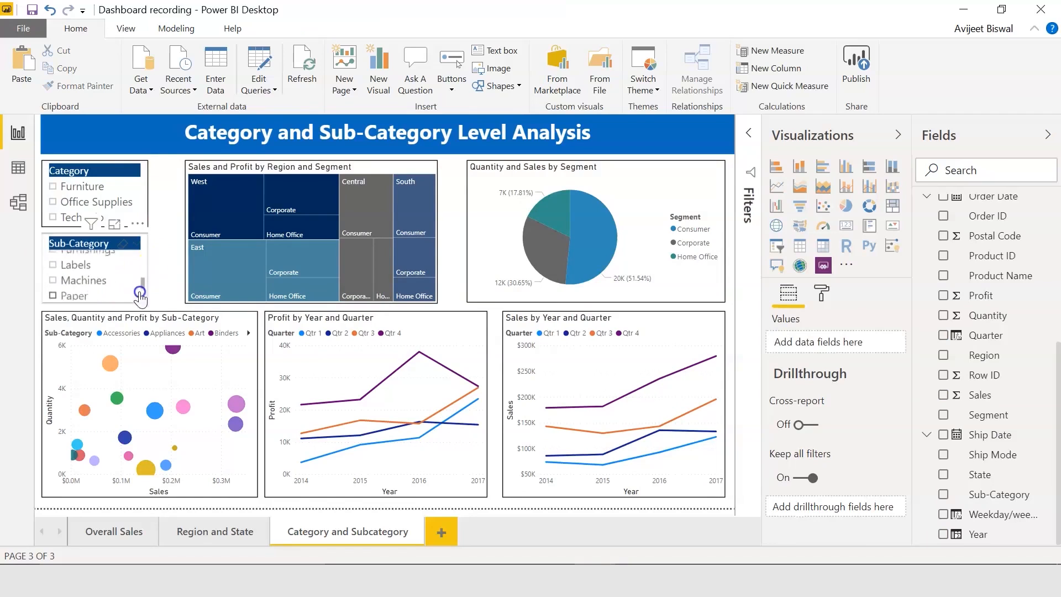
{"action": "left_click", "coordinate": [55, 279]}
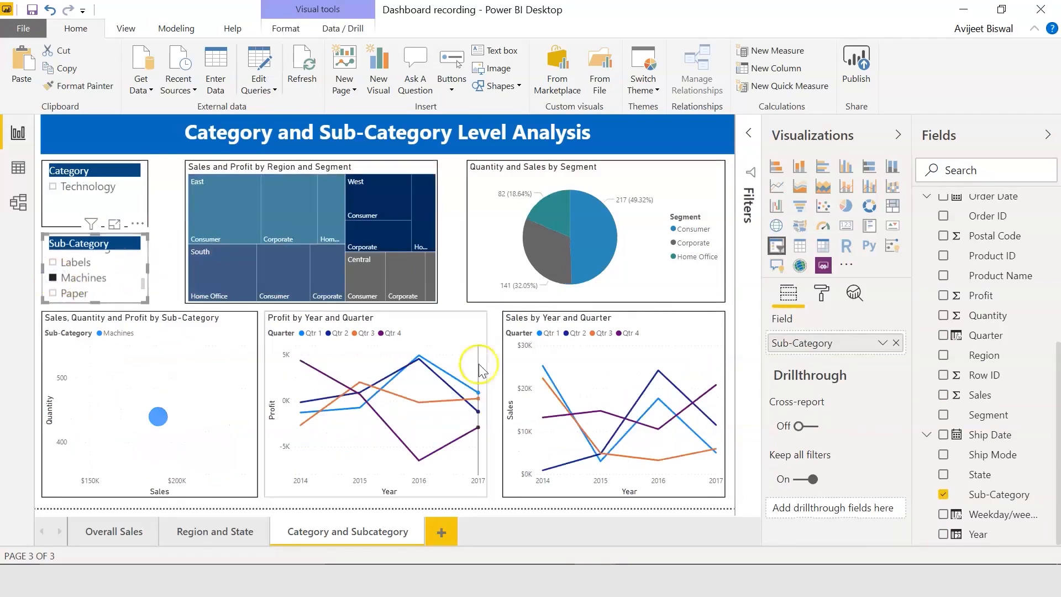
{"action": "left_click", "coordinate": [423, 326]}
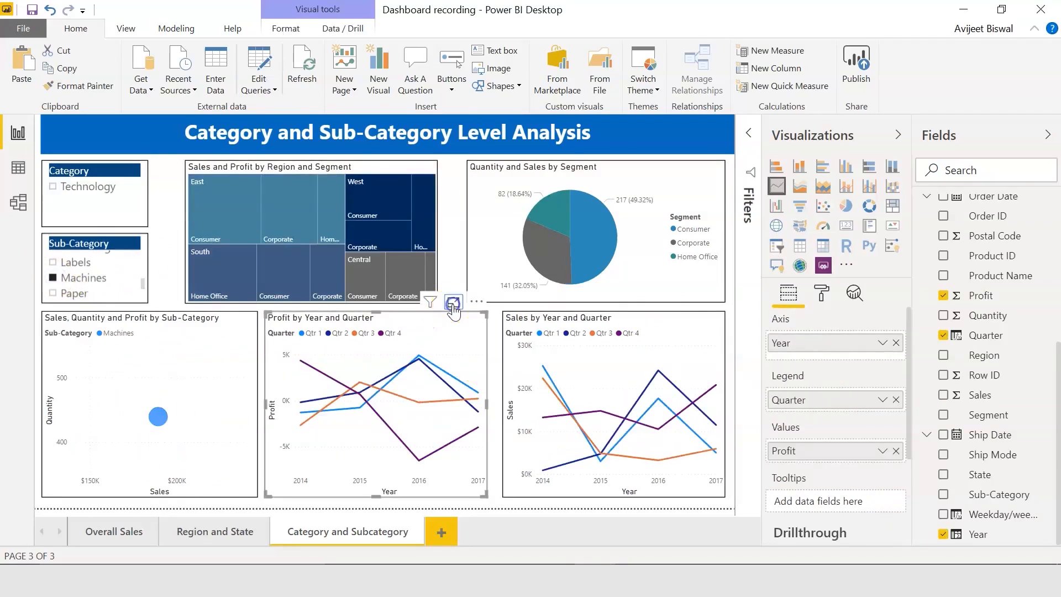
{"action": "left_click", "coordinate": [453, 301]}
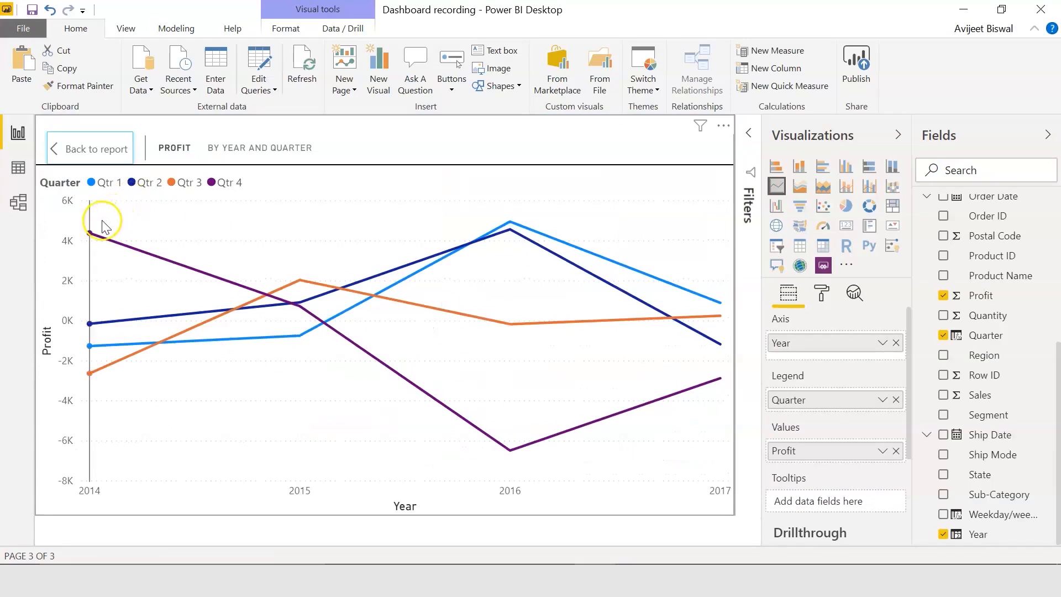
{"action": "mouse_move", "coordinate": [88, 227]}
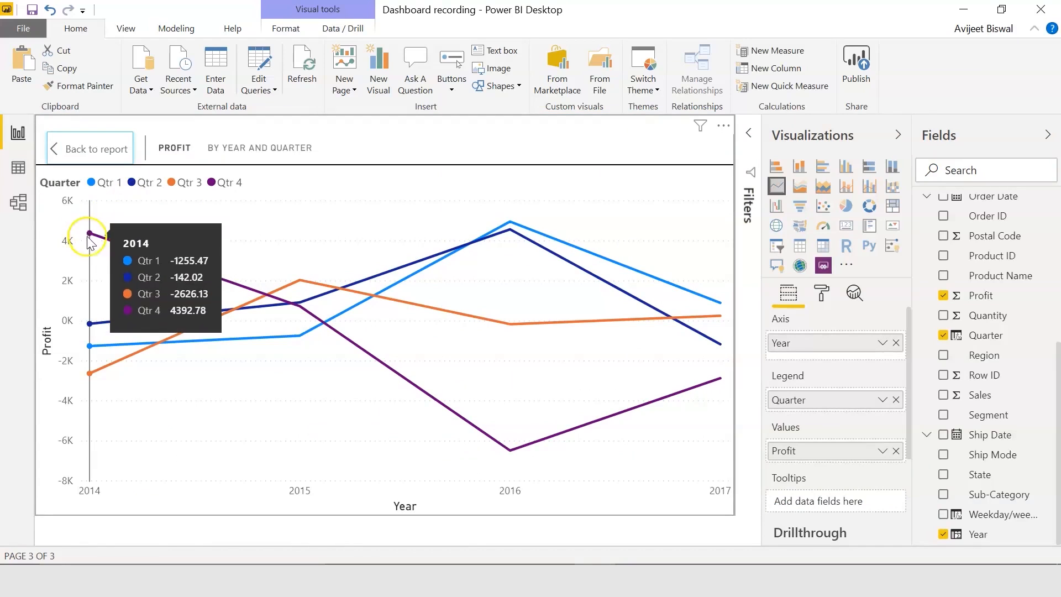
{"action": "mouse_move", "coordinate": [299, 283]}
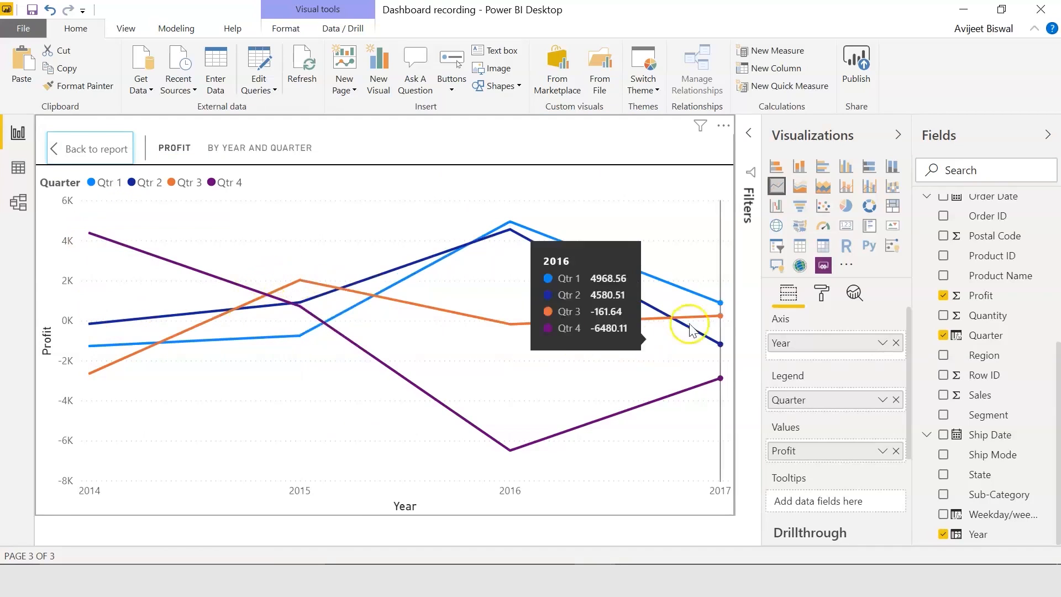
{"action": "mouse_move", "coordinate": [721, 318]}
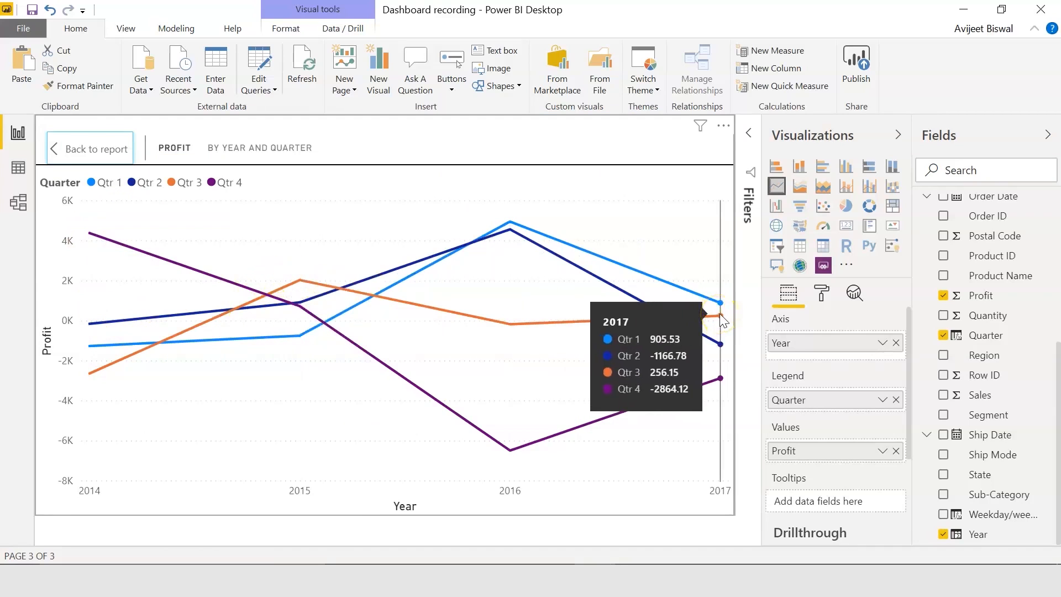
{"action": "mouse_move", "coordinate": [90, 246]}
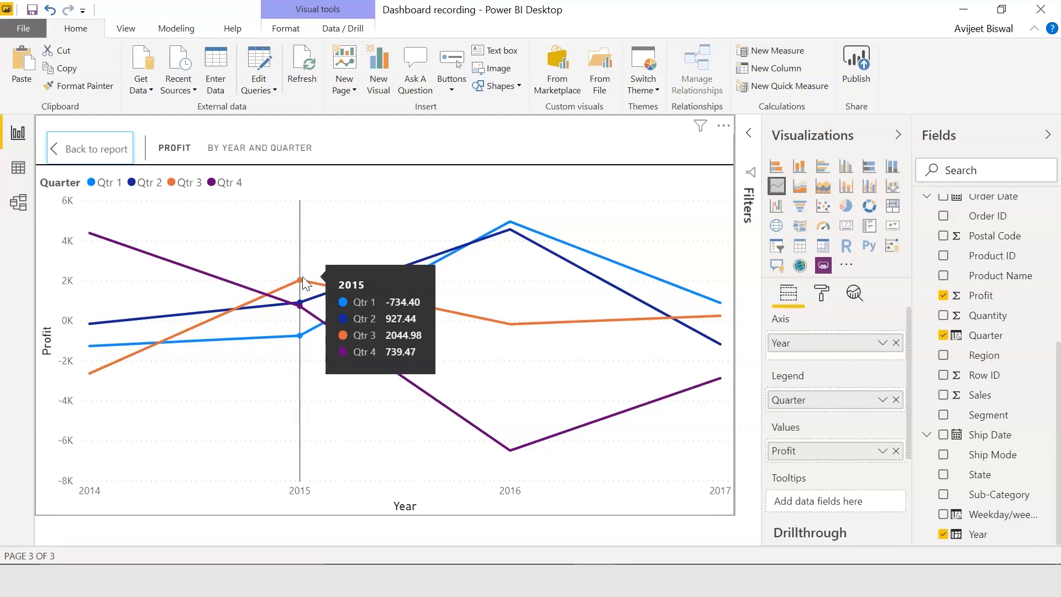
{"action": "left_click", "coordinate": [58, 148], "text": "ctrl"}
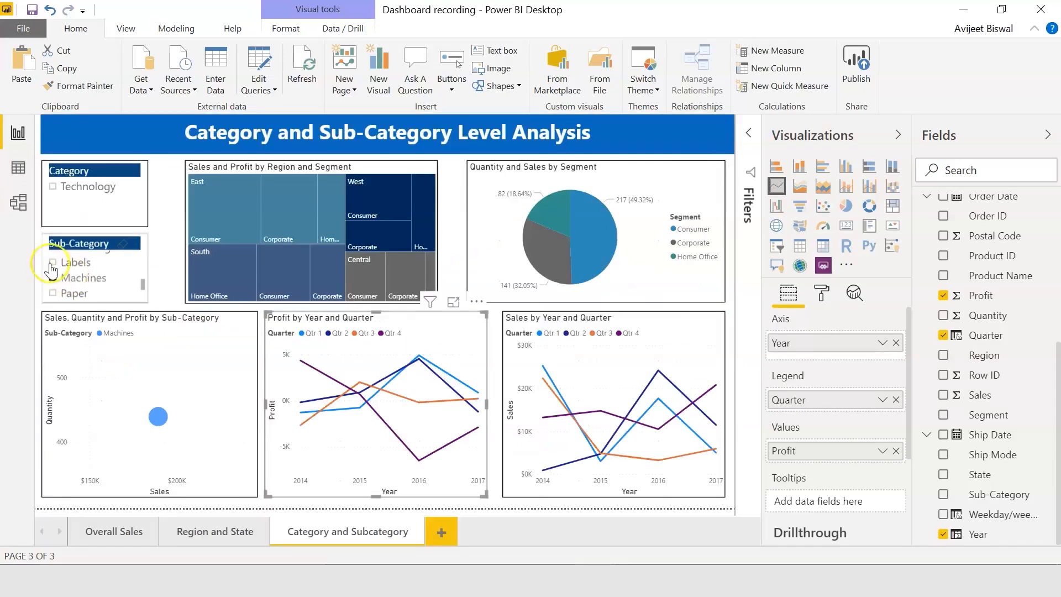
{"action": "left_click", "coordinate": [54, 278]}
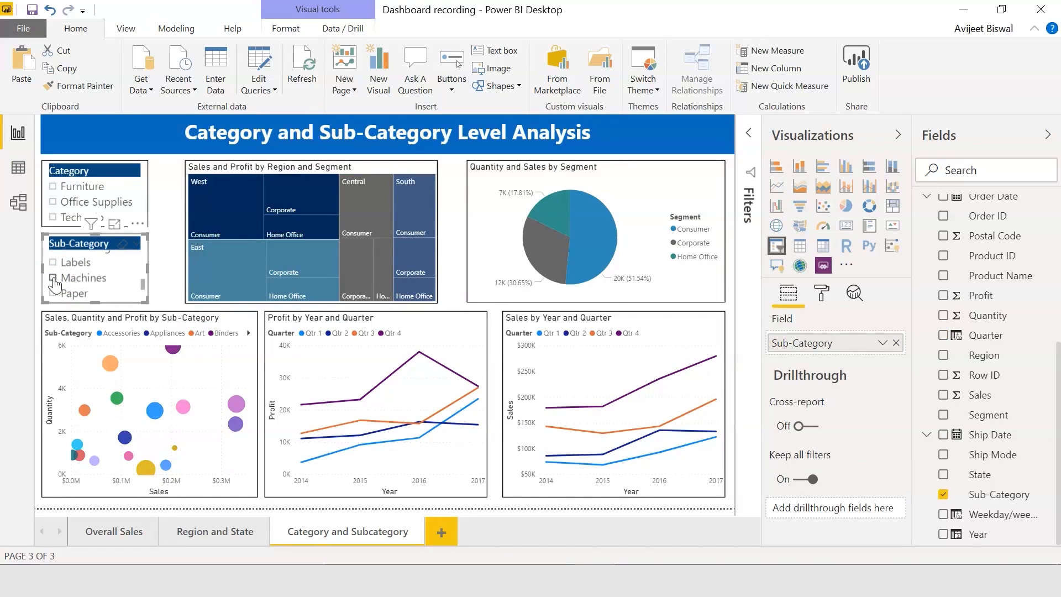
Review the finished Overall Sales, Region and State, and Category and Subcategory report pages in turn
{"action": "left_click", "coordinate": [114, 531]}
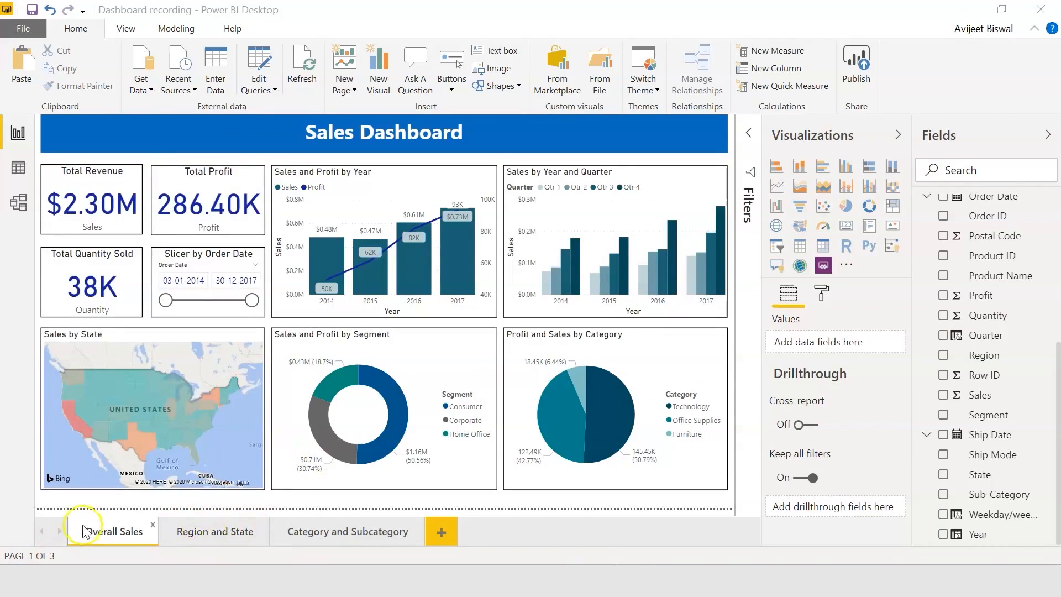
{"action": "left_click", "coordinate": [213, 532]}
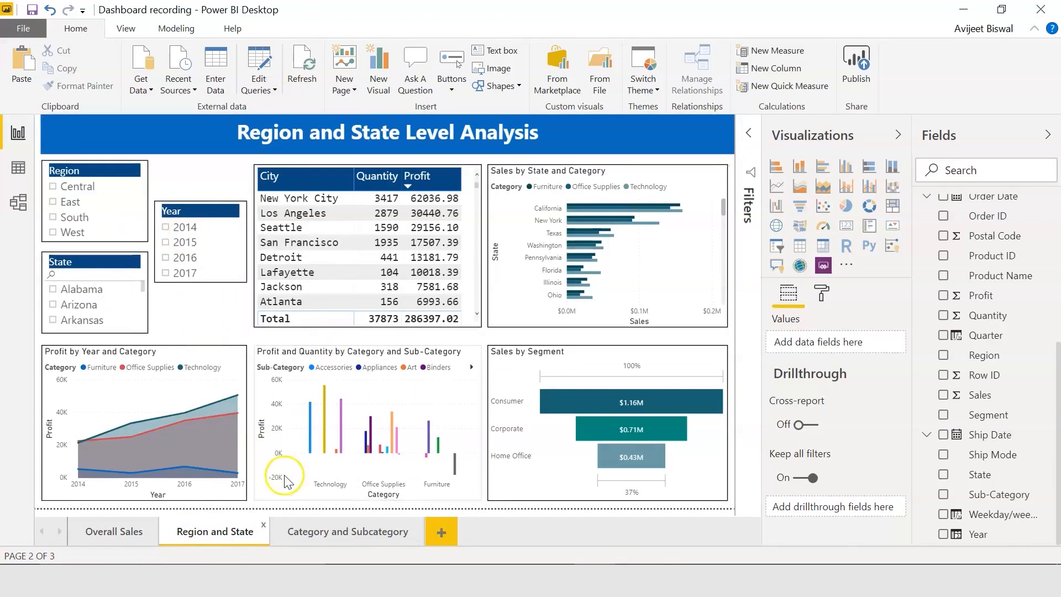
{"action": "left_click", "coordinate": [321, 533]}
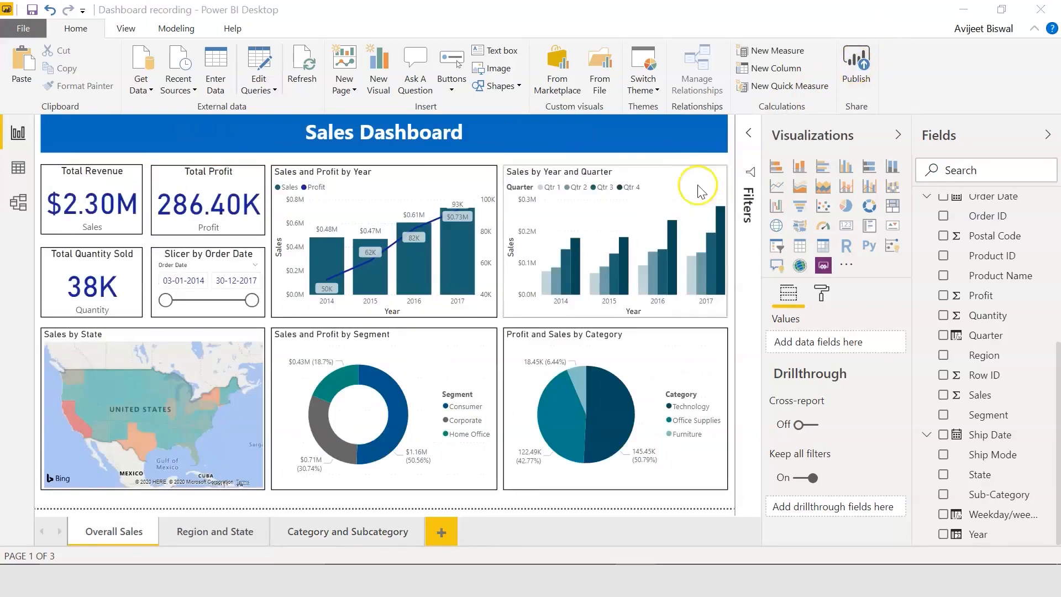
Save the report and publish it to My workspace, dismissing the publishing dialog when done
{"action": "left_click", "coordinate": [860, 66]}
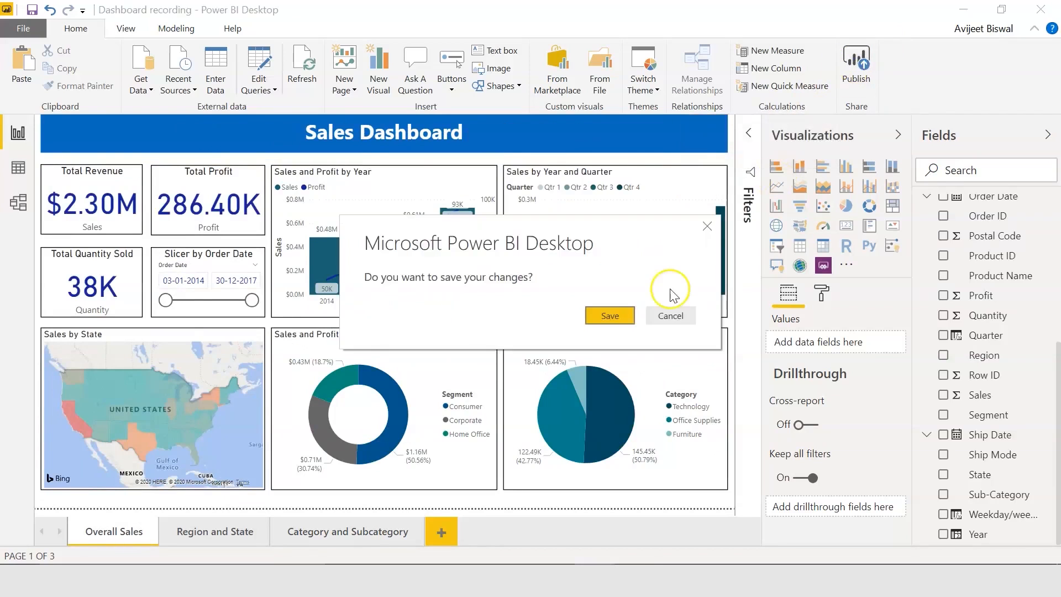
{"action": "left_click", "coordinate": [622, 315]}
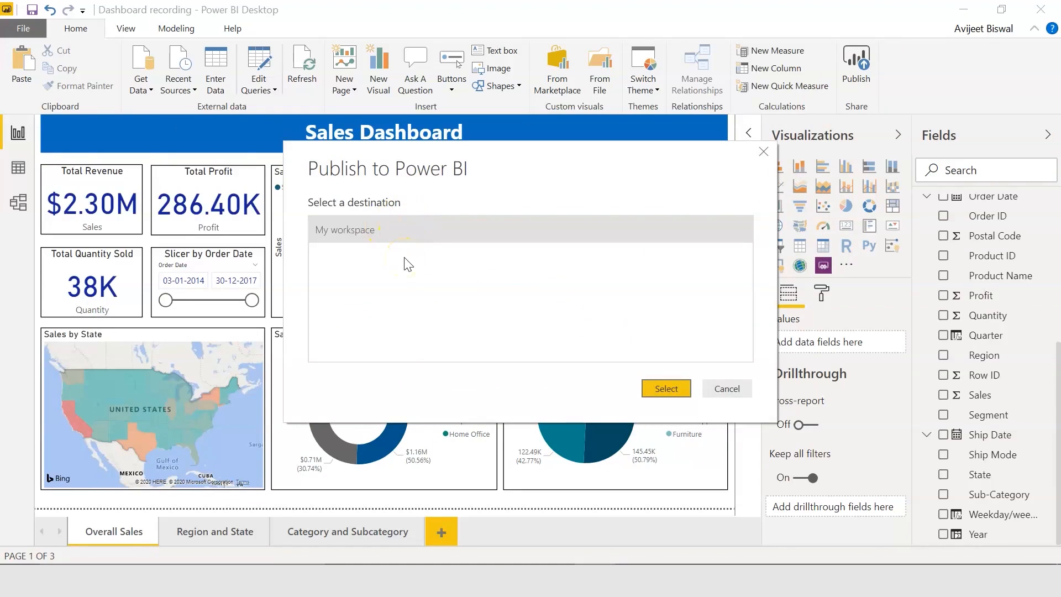
{"action": "left_click", "coordinate": [667, 388]}
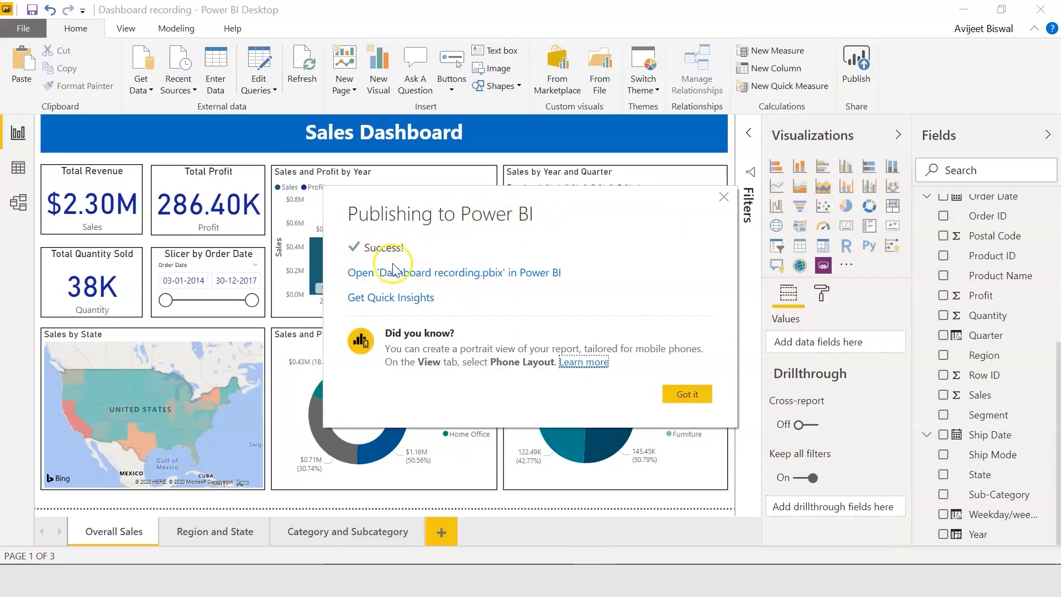
{"action": "left_click", "coordinate": [686, 393]}
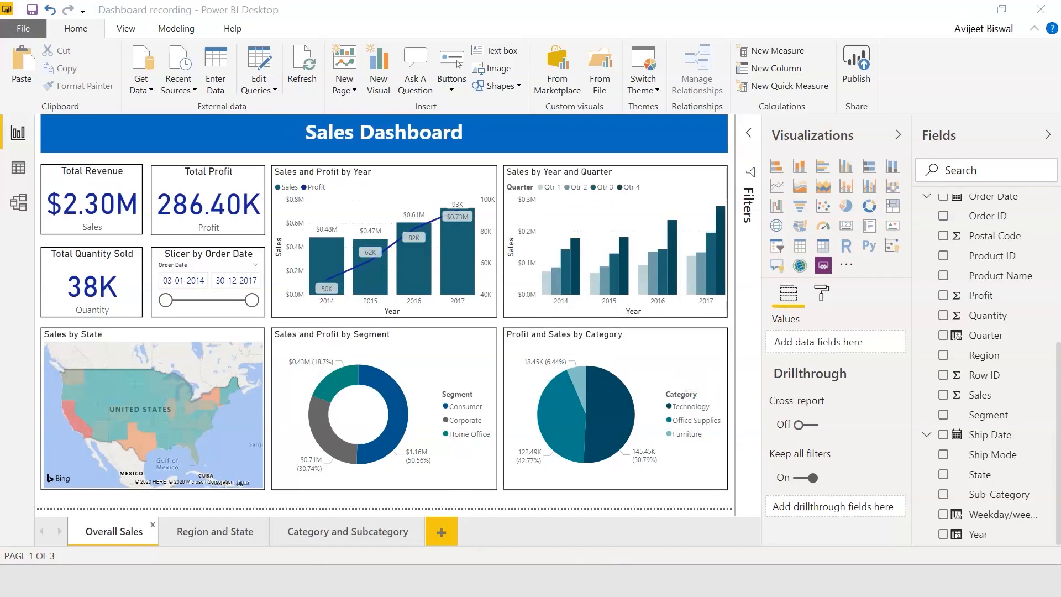
Switch to the Power BI service in the browser, refresh My workspace and open the published Dashboard recording report
{"action": "mouse_move", "coordinate": [594, 580]}
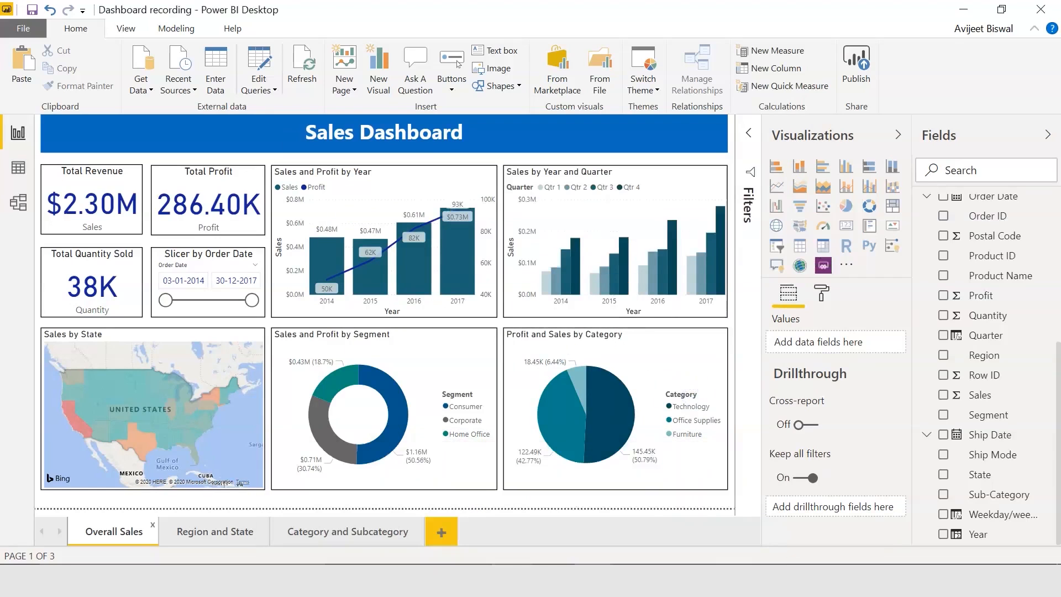
{"action": "left_click", "coordinate": [344, 522]}
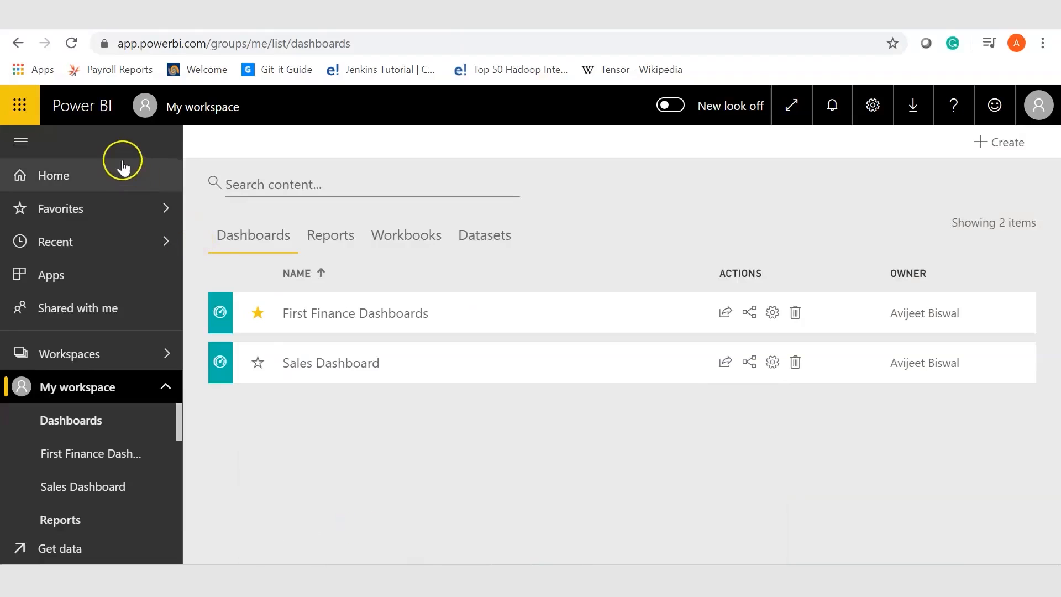
{"action": "left_click", "coordinate": [71, 44]}
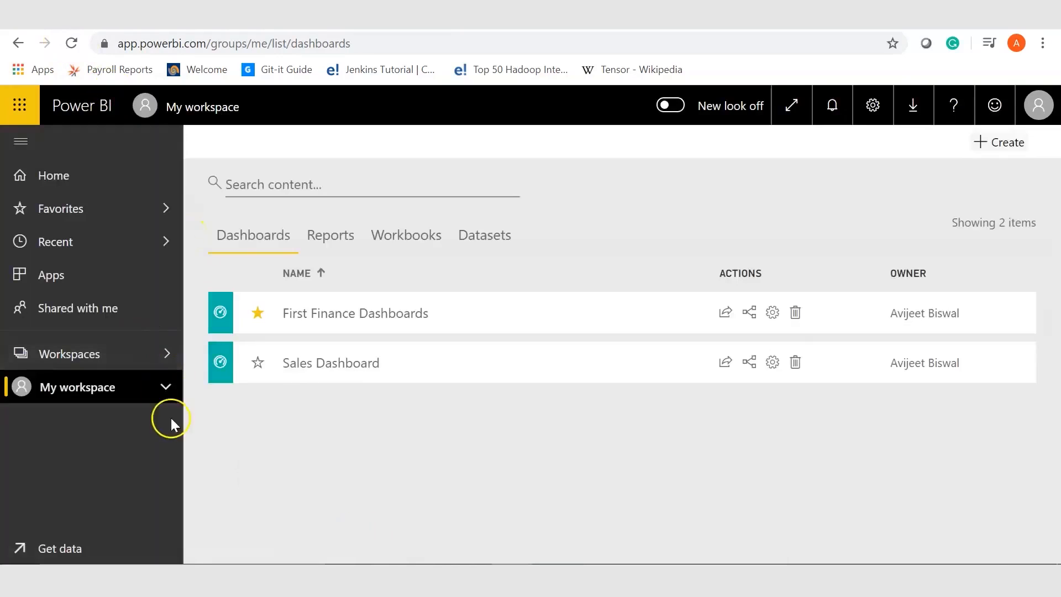
{"action": "left_click", "coordinate": [166, 388]}
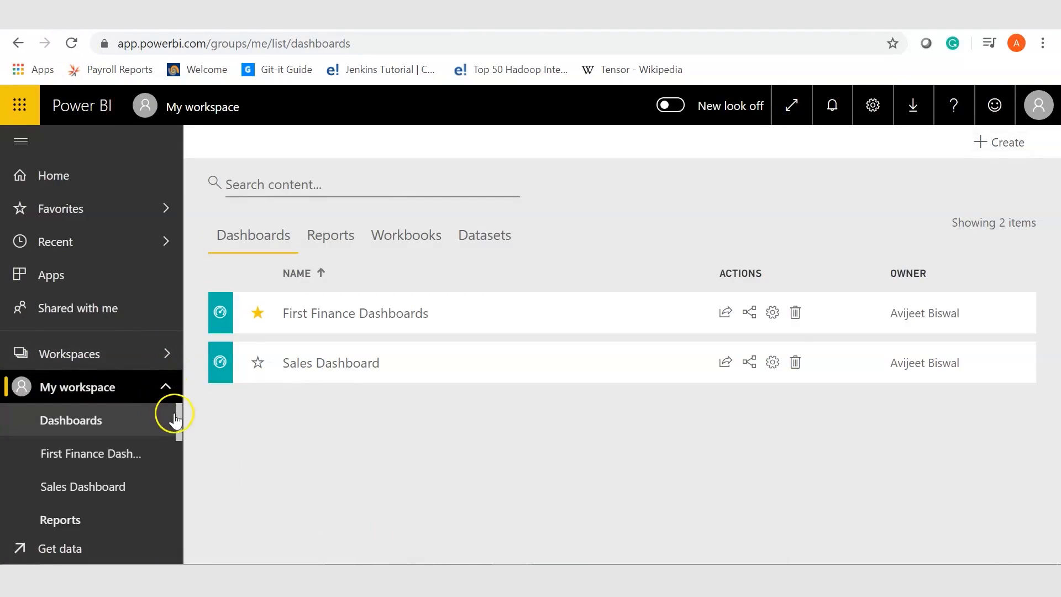
{"action": "left_click_drag", "start_coordinate": [177, 415], "coordinate": [174, 443]}
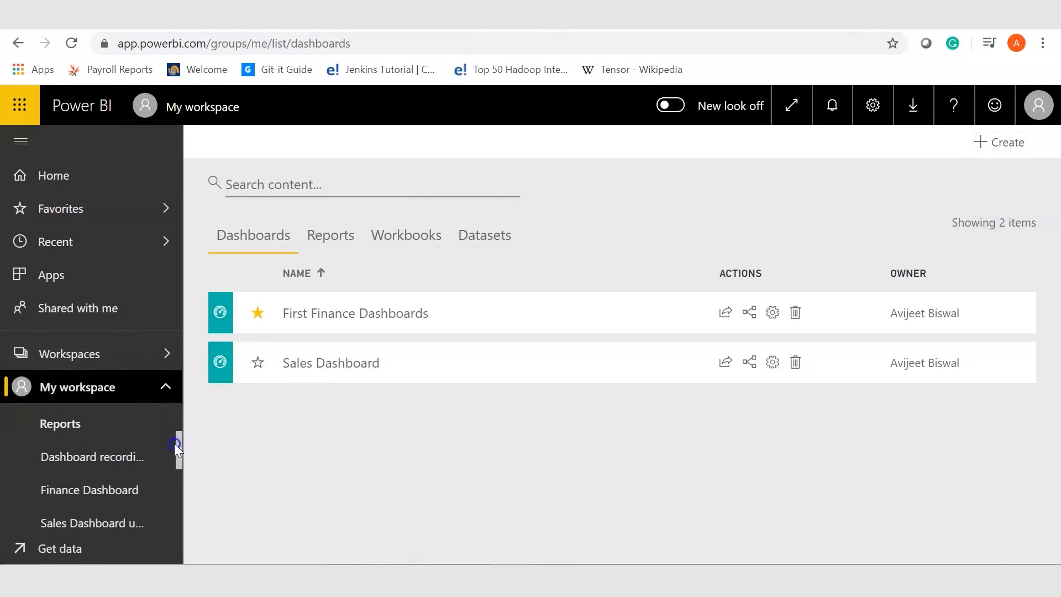
{"action": "left_click", "coordinate": [80, 456]}
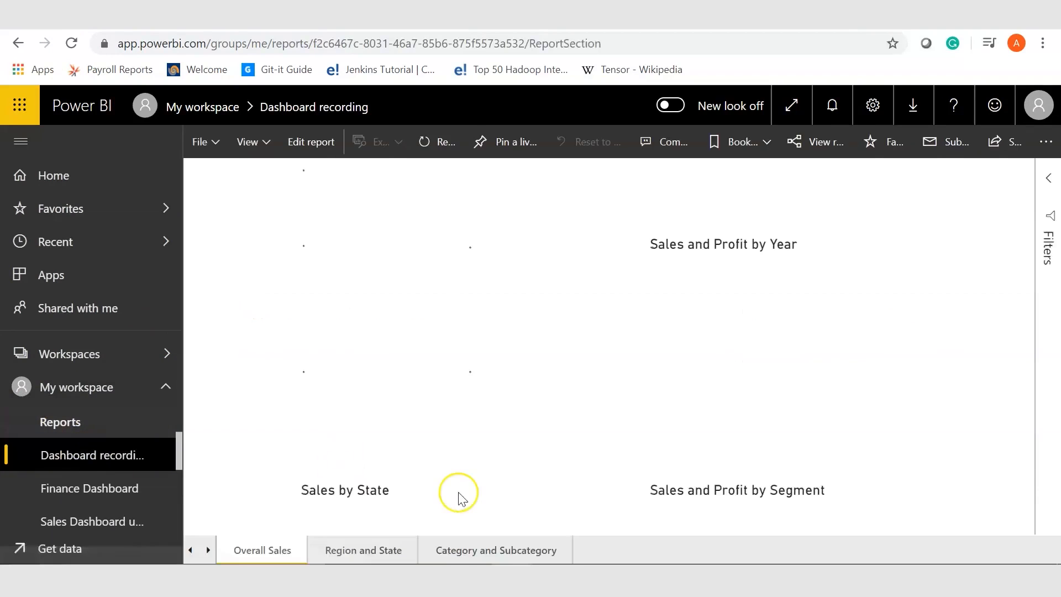
Look through the published report's Region and State and Category and Subcategory pages, returning to Overall Sales
{"action": "left_click", "coordinate": [347, 557]}
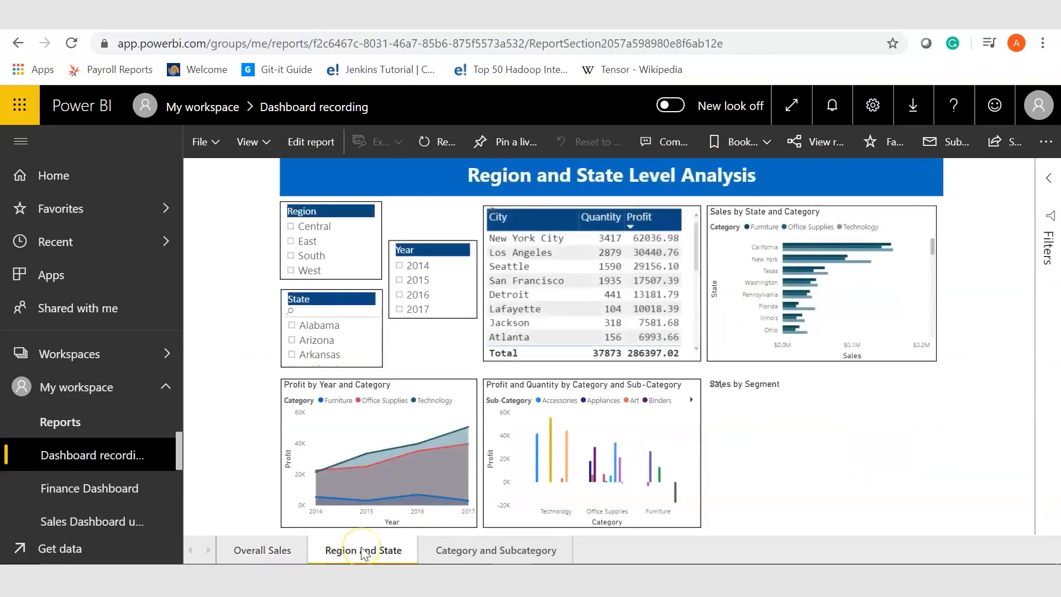
{"action": "left_click", "coordinate": [483, 551]}
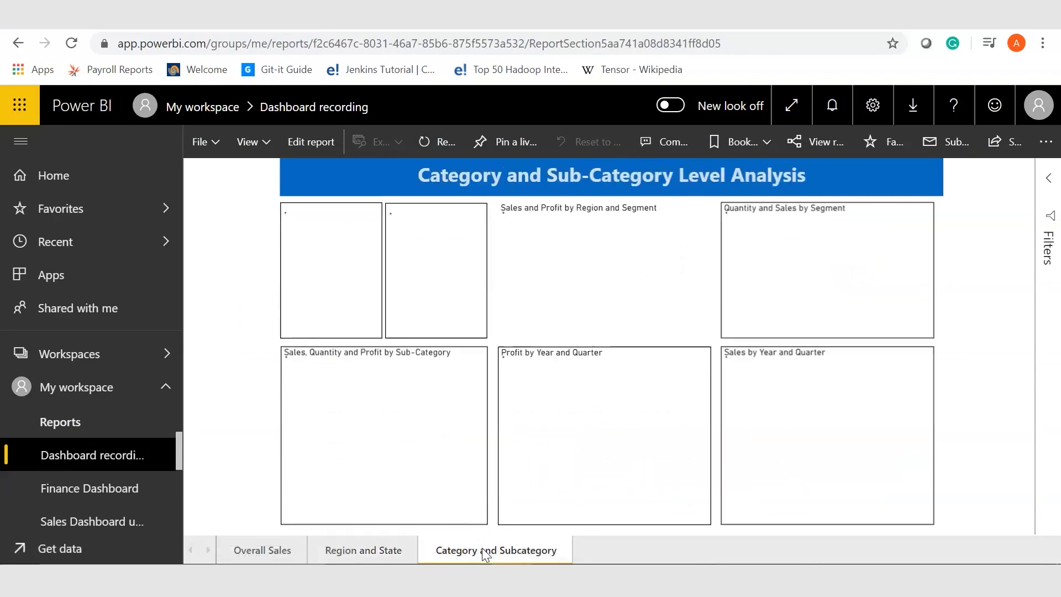
{"action": "left_click", "coordinate": [256, 552]}
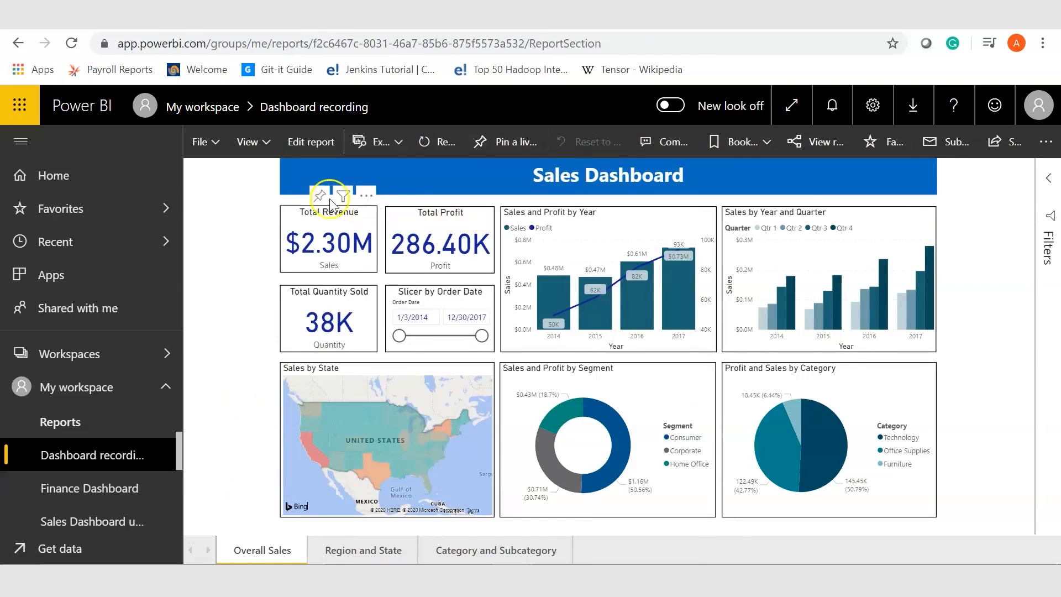
Pin the Total Revenue card to a new dashboard named "Power BI Dashboard" and dismiss the pinning notification
{"action": "left_click", "coordinate": [322, 197]}
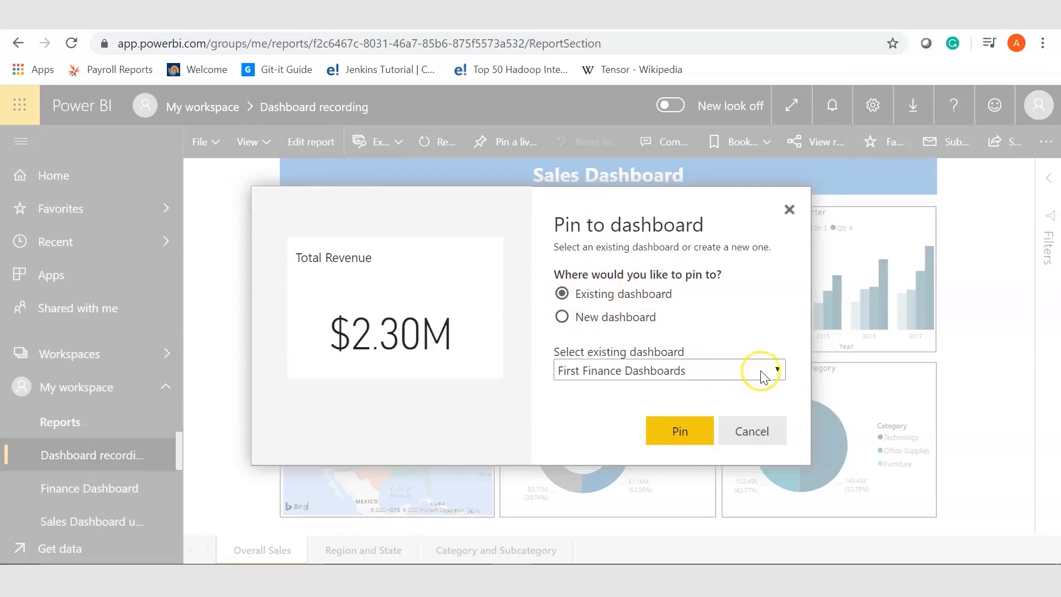
{"action": "left_click", "coordinate": [776, 371]}
{"action": "left_click", "coordinate": [777, 372]}
{"action": "left_click", "coordinate": [561, 316]}
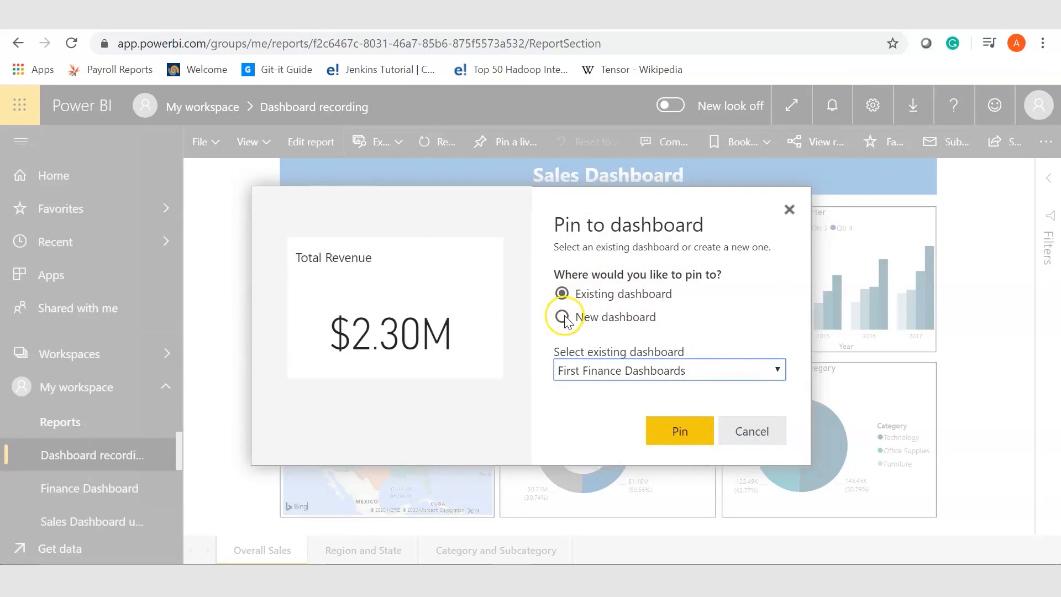
{"action": "left_click", "coordinate": [577, 368]}
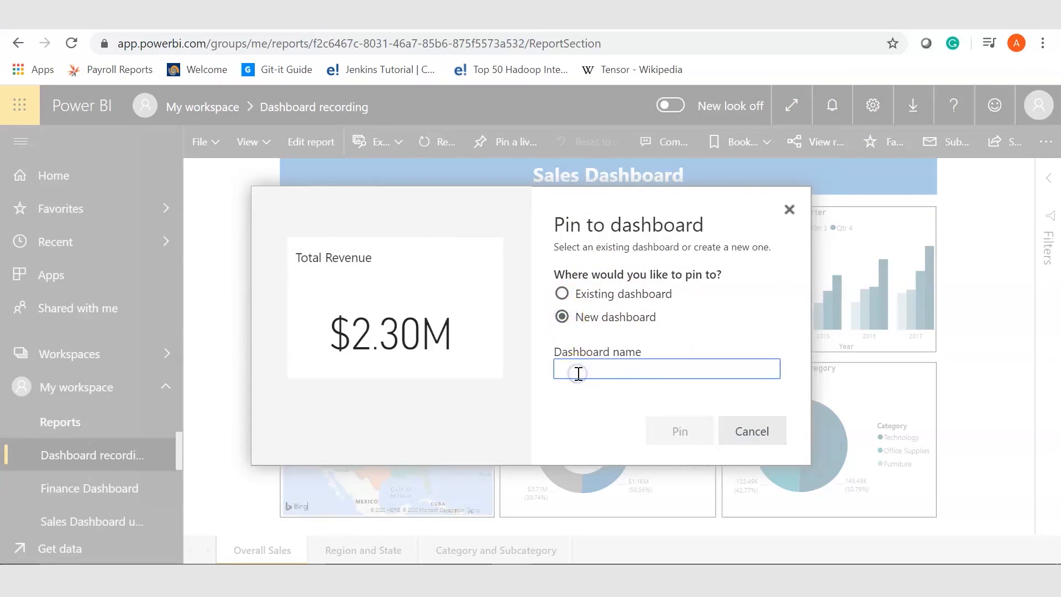
{"action": "type", "text": "Power BI Dashboard"}
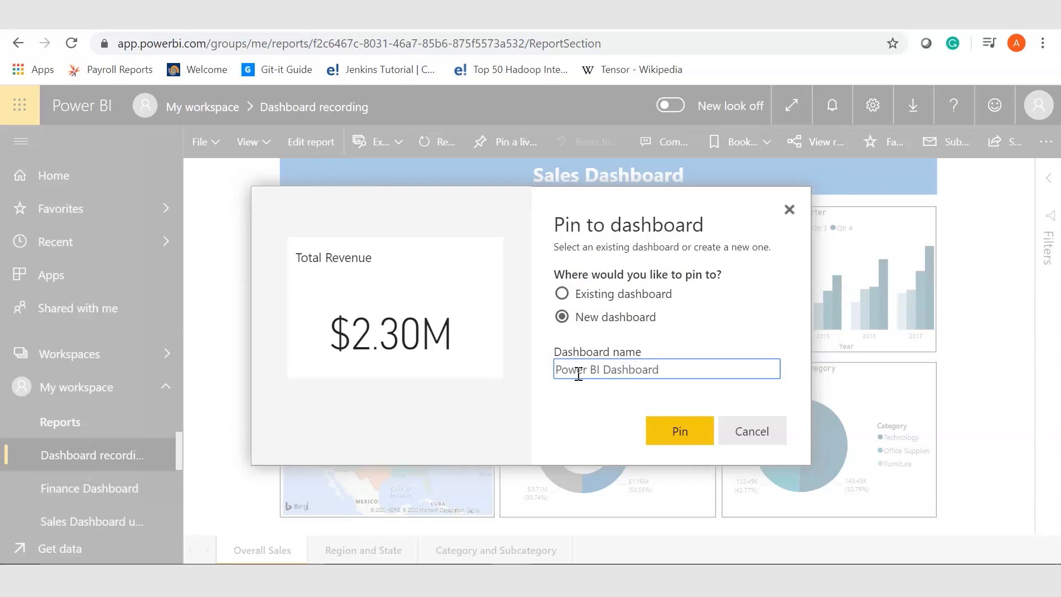
{"action": "left_click", "coordinate": [681, 437]}
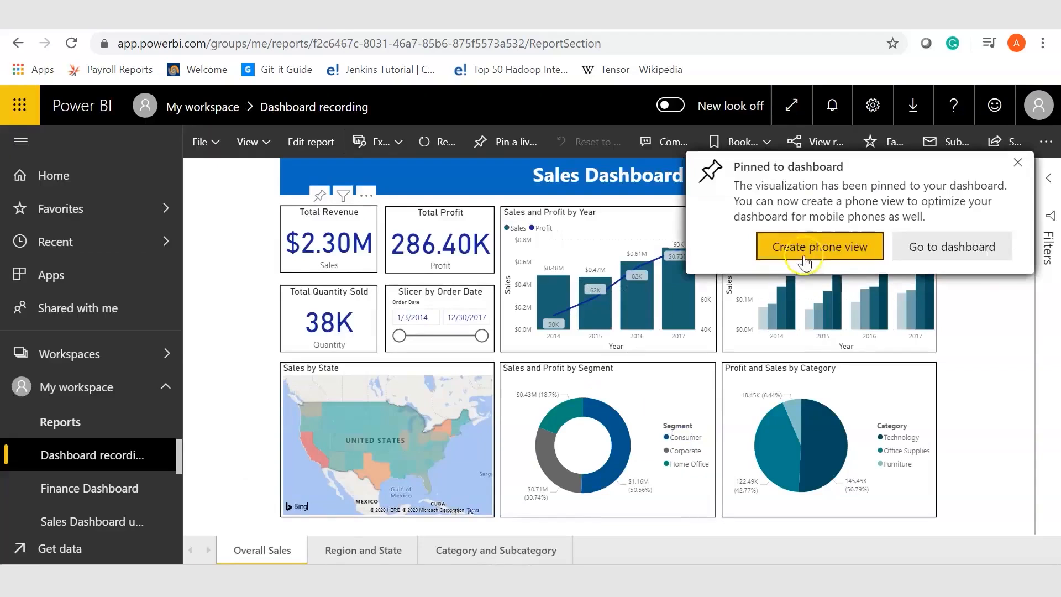
{"action": "left_click", "coordinate": [1018, 162]}
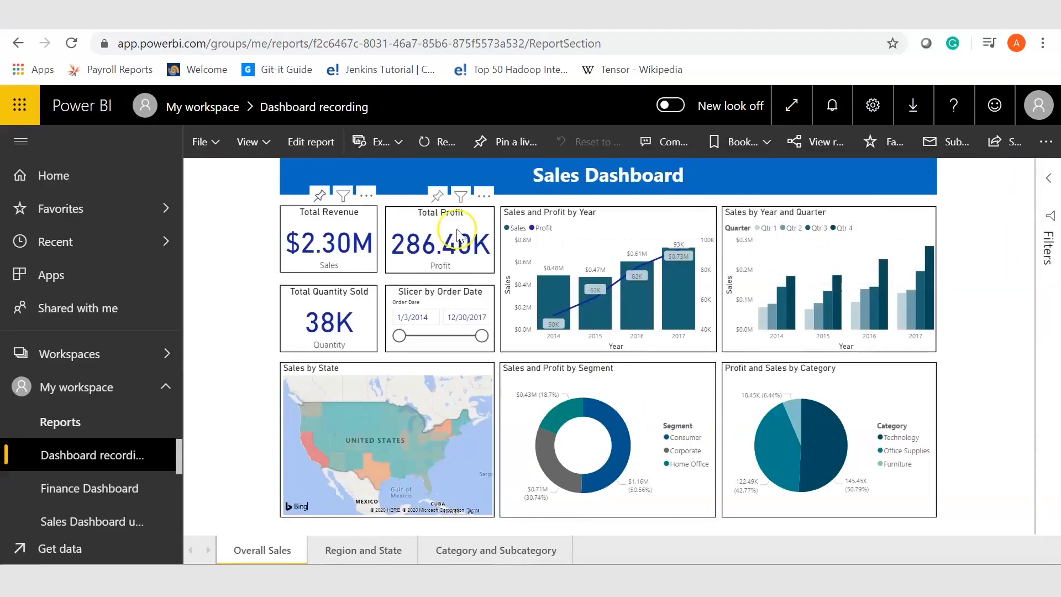
Pin the Total Profit card to the existing Power BI Dashboard
{"action": "left_click", "coordinate": [439, 197]}
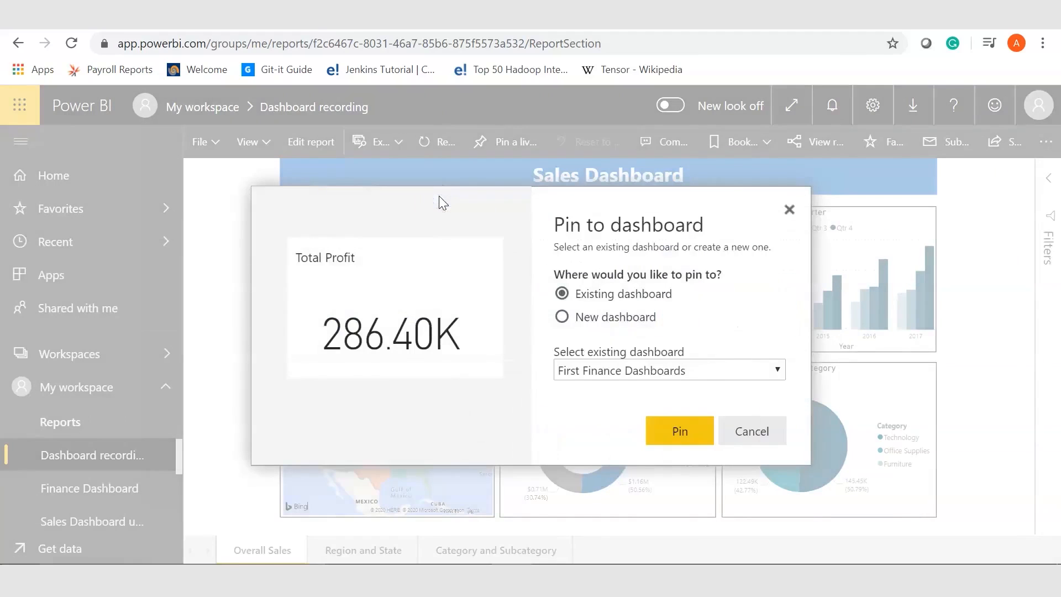
{"action": "left_click", "coordinate": [623, 370]}
{"action": "left_click", "coordinate": [614, 420]}
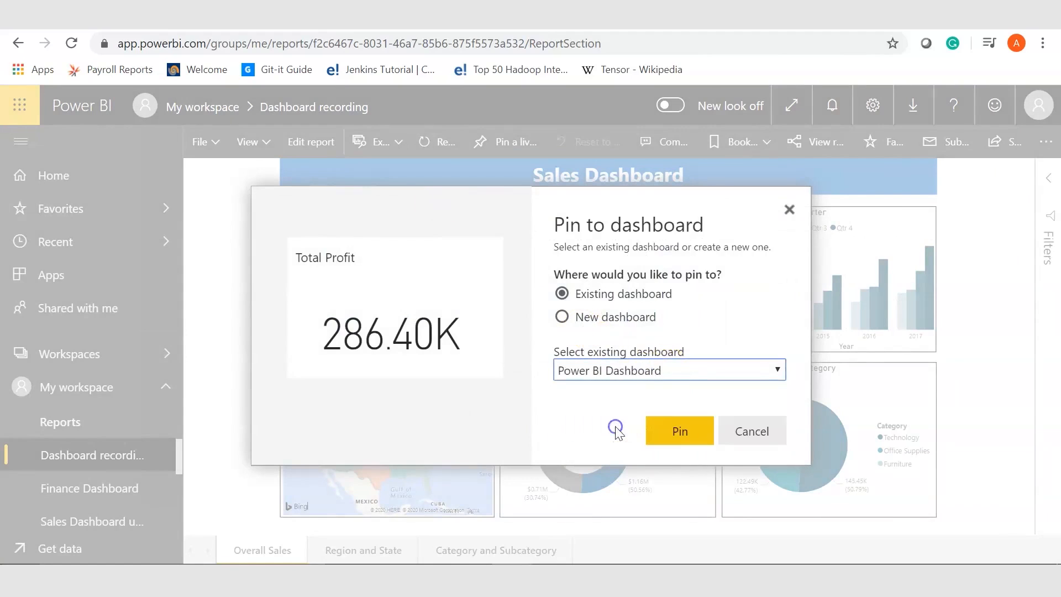
{"action": "left_click", "coordinate": [678, 430]}
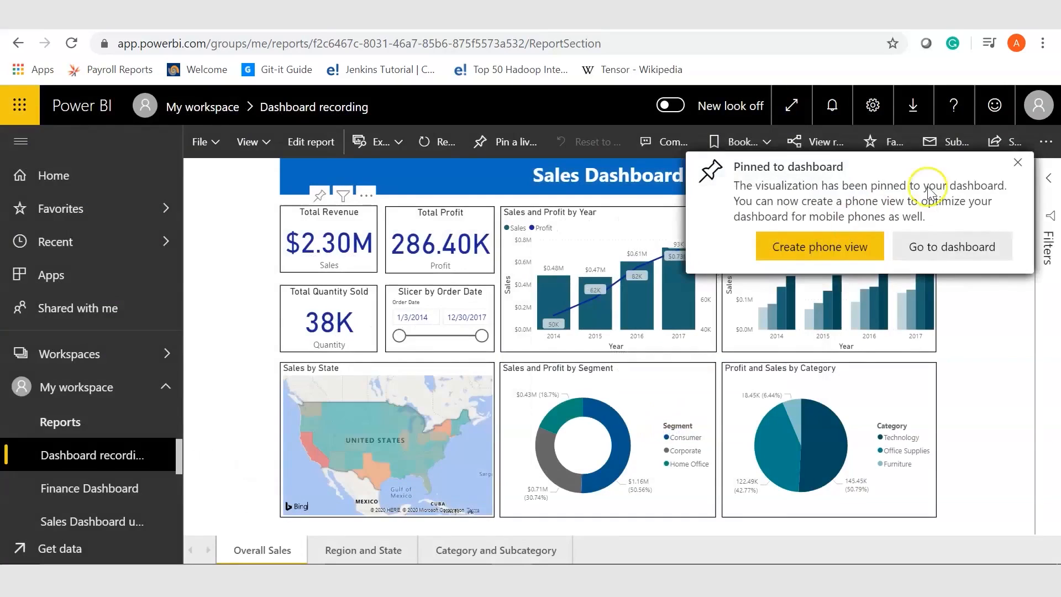
Close the pinning notification and pin the Sales and Profit by Year chart to the existing Power BI Dashboard
{"action": "left_click", "coordinate": [1017, 162]}
{"action": "left_click", "coordinate": [626, 198]}
{"action": "left_click", "coordinate": [647, 370]}
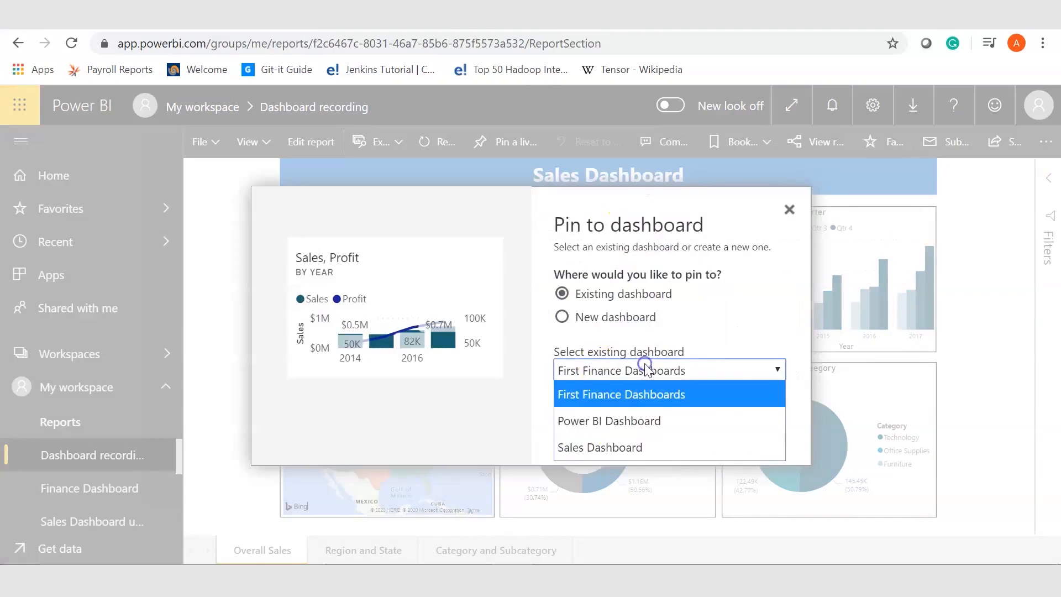
{"action": "left_click", "coordinate": [608, 420]}
{"action": "left_click", "coordinate": [658, 431]}
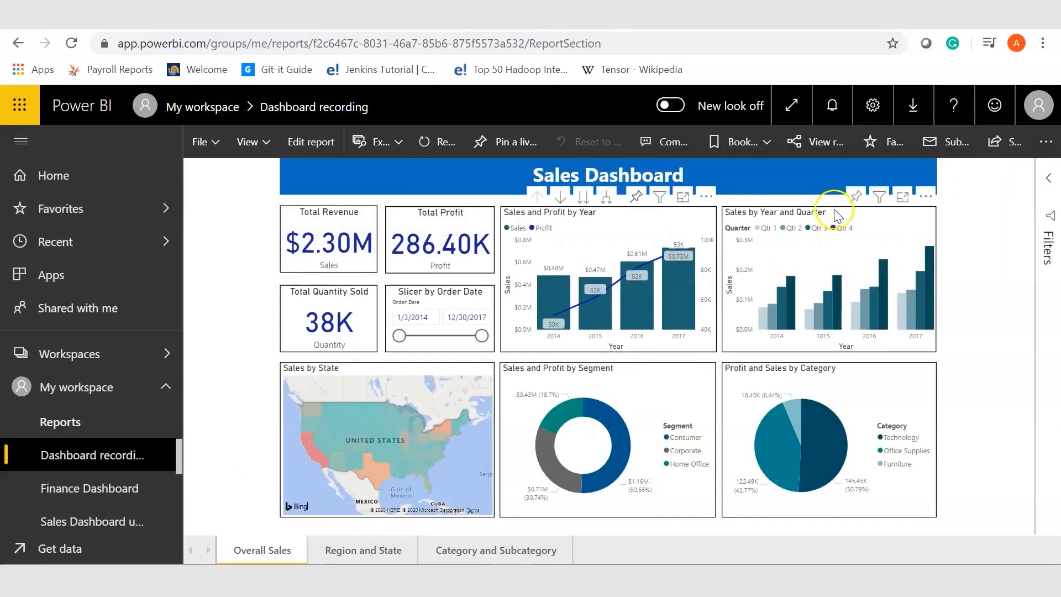
Pin the Sales by Year and Quarter chart to the existing Power BI Dashboard
{"action": "left_click", "coordinate": [855, 197]}
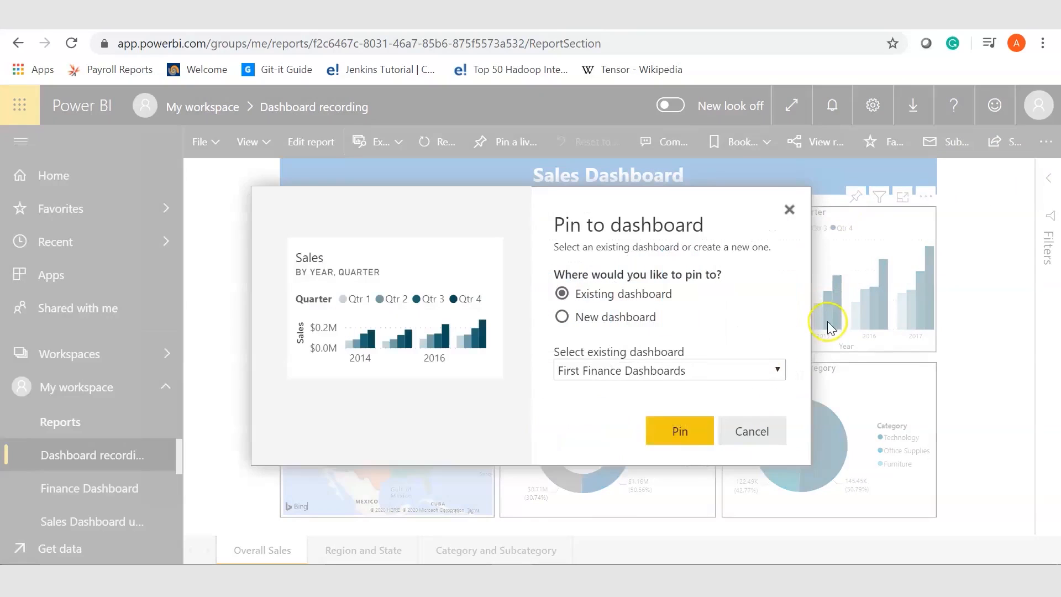
{"action": "left_click", "coordinate": [691, 373]}
{"action": "left_click", "coordinate": [675, 414]}
{"action": "left_click", "coordinate": [675, 429]}
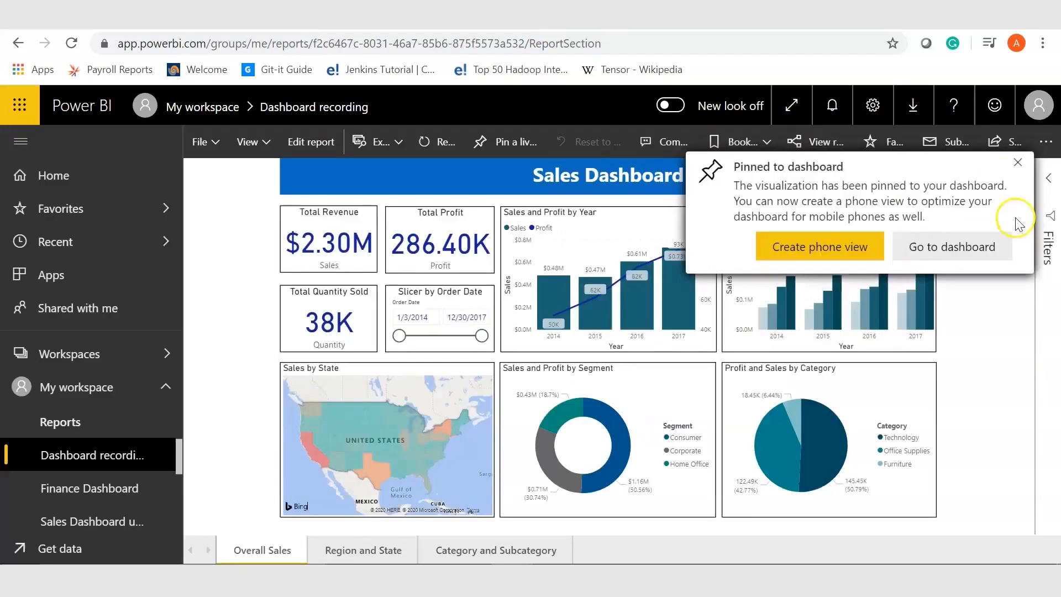
Pin the Total Quantity Sold card to the existing Power BI Dashboard and dismiss the notification
{"action": "left_click", "coordinate": [319, 274]}
{"action": "left_click", "coordinate": [636, 370]}
{"action": "left_click", "coordinate": [625, 419]}
{"action": "left_click", "coordinate": [678, 429]}
{"action": "left_click", "coordinate": [1018, 165]}
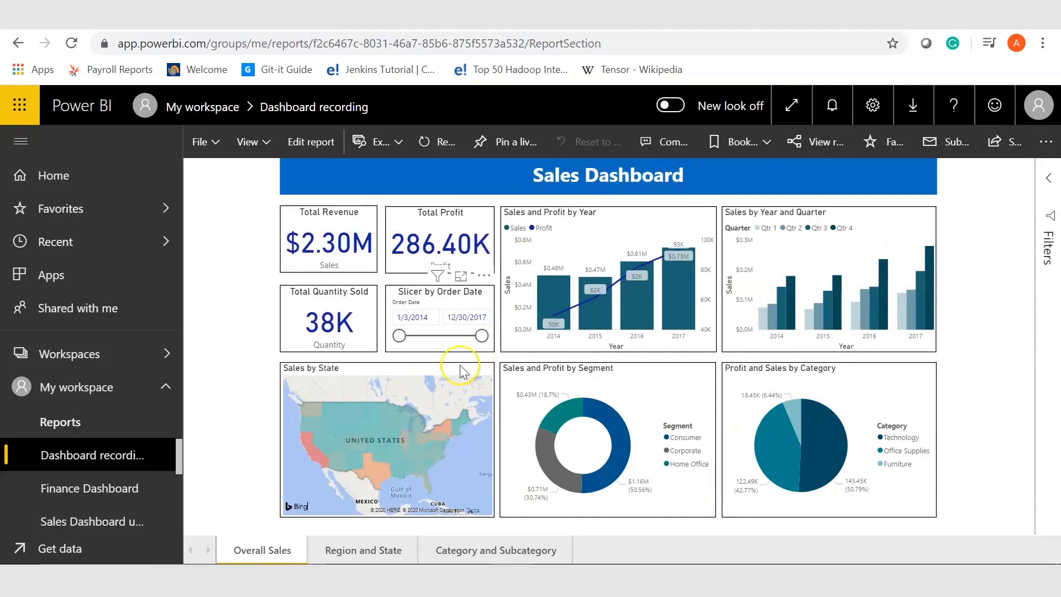
Pin the Sales by State map to the existing Power BI Dashboard and dismiss the notification
{"action": "left_click", "coordinate": [413, 355]}
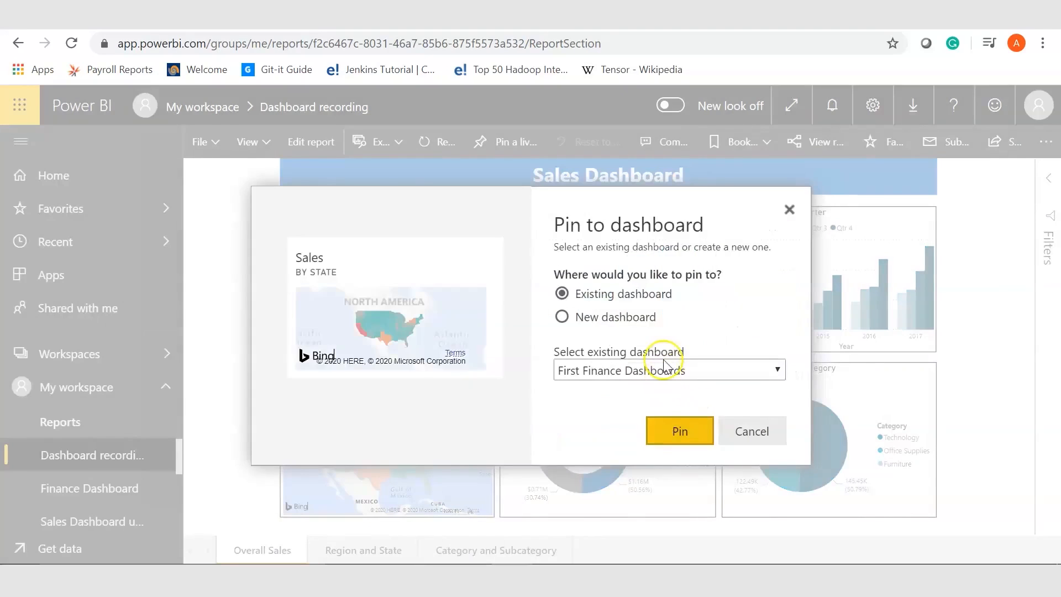
{"action": "left_click", "coordinate": [665, 366]}
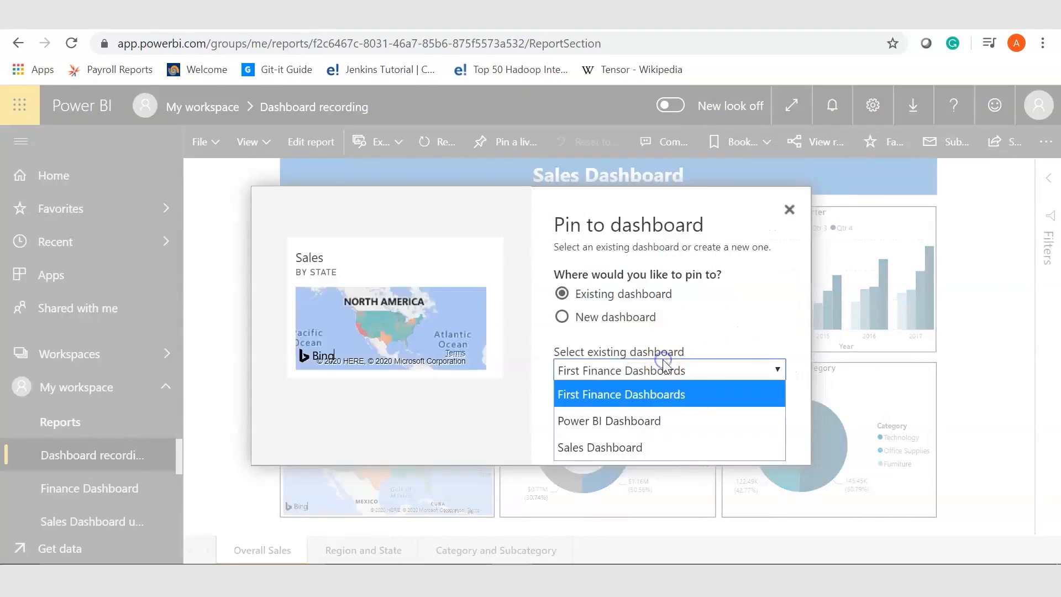
{"action": "left_click", "coordinate": [623, 417]}
{"action": "left_click", "coordinate": [665, 430]}
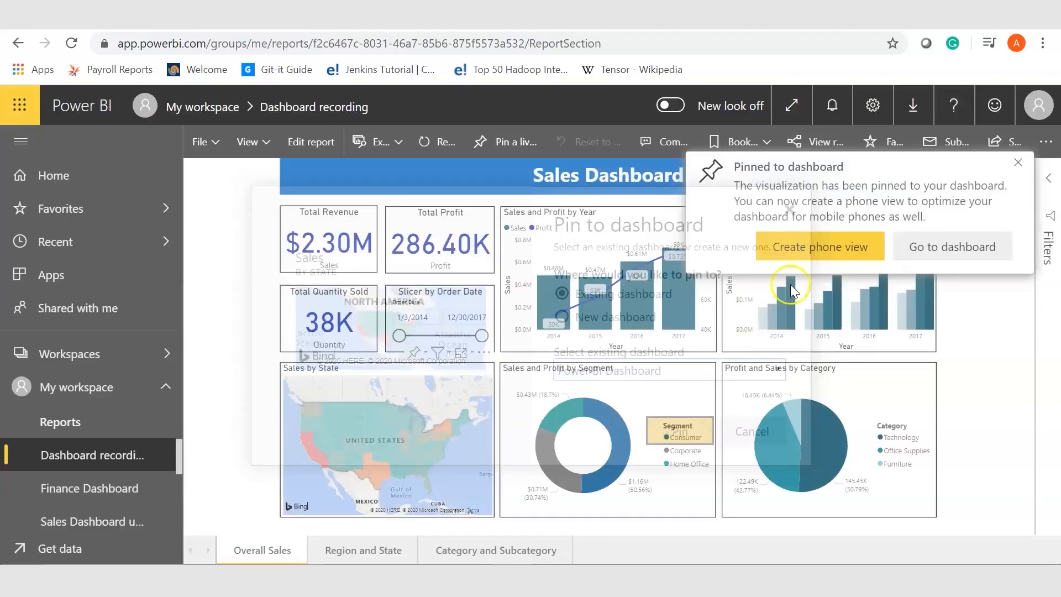
{"action": "left_click", "coordinate": [1016, 164]}
Pin the Sales and Profit by Segment donut chart to the existing Power BI Dashboard
{"action": "mouse_move", "coordinate": [671, 356]}
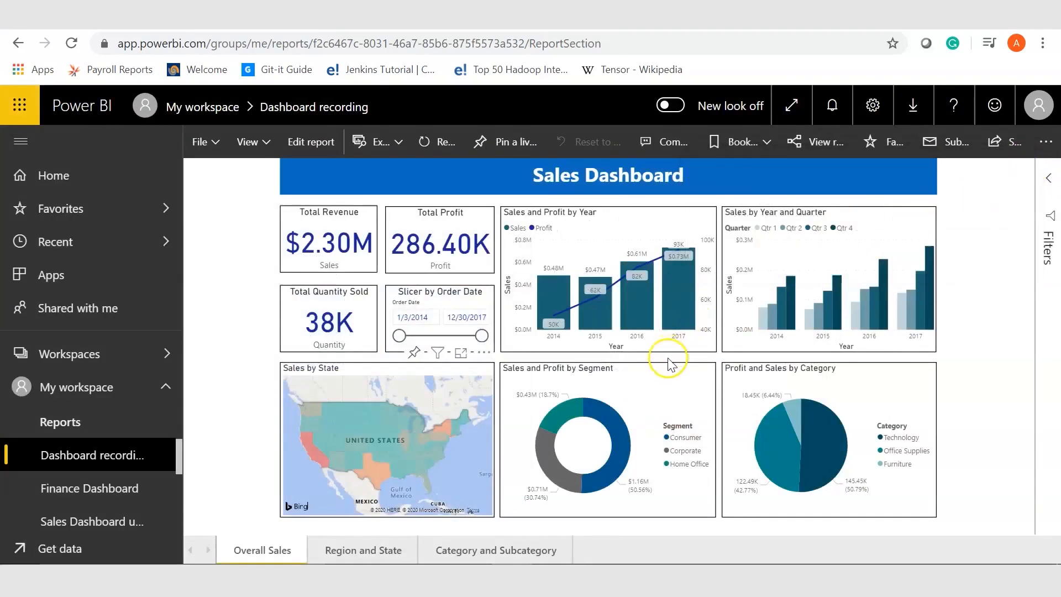
{"action": "left_click", "coordinate": [635, 353]}
{"action": "left_click", "coordinate": [687, 380]}
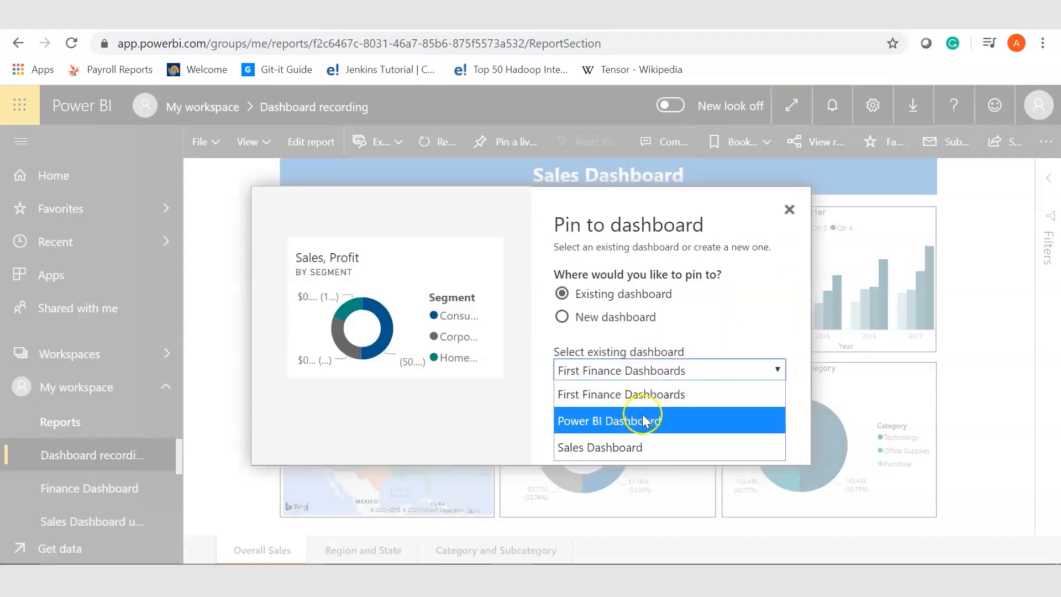
{"action": "left_click", "coordinate": [639, 417]}
{"action": "left_click", "coordinate": [658, 428]}
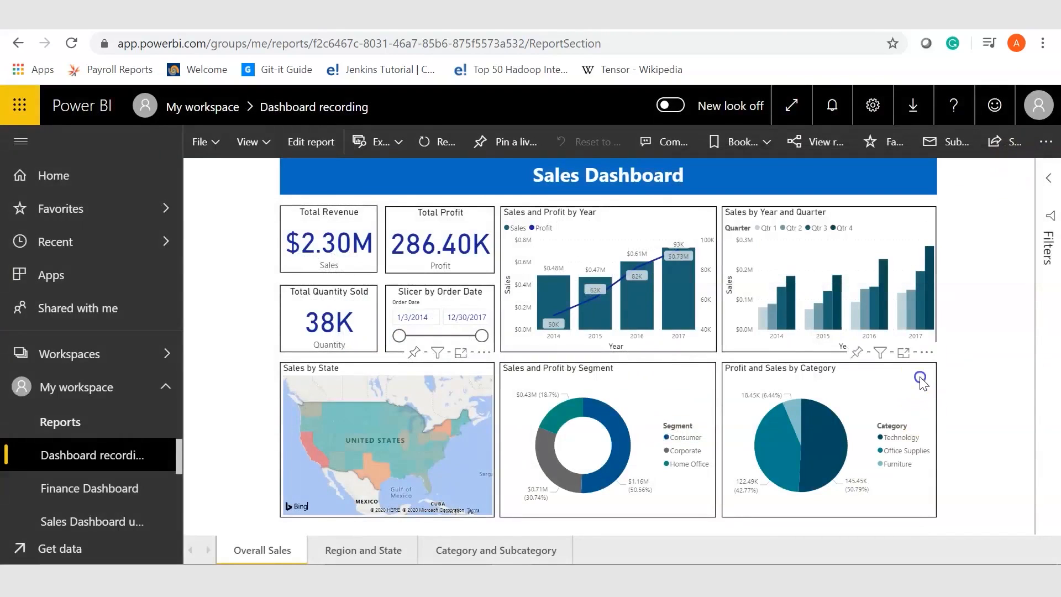
Pin the Profit and Sales by Category pie chart to the existing Power BI Dashboard and dismiss the notification
{"action": "left_click", "coordinate": [857, 352]}
{"action": "left_click", "coordinate": [709, 376]}
{"action": "left_click", "coordinate": [672, 418]}
{"action": "left_click", "coordinate": [671, 432]}
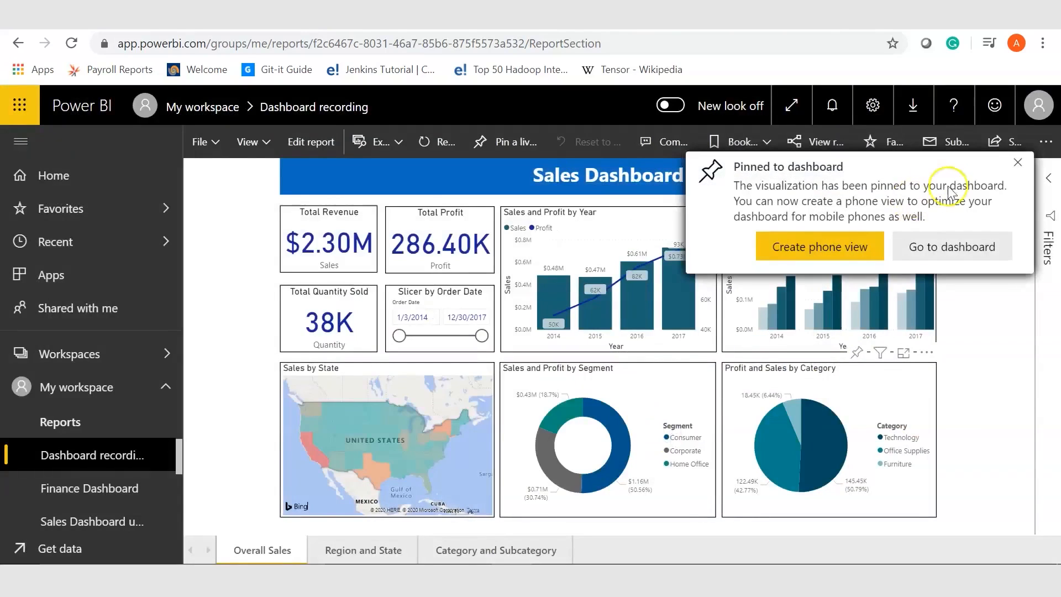
{"action": "left_click", "coordinate": [1017, 161]}
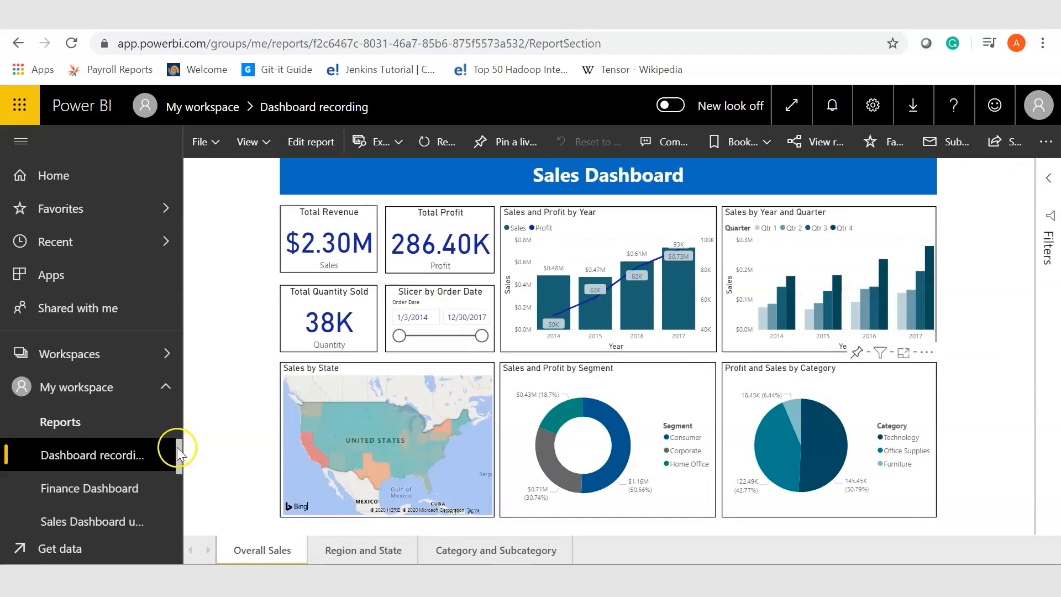
Open the Power BI Dashboard from the dashboards listed in My workspace
{"action": "left_click", "coordinate": [160, 391]}
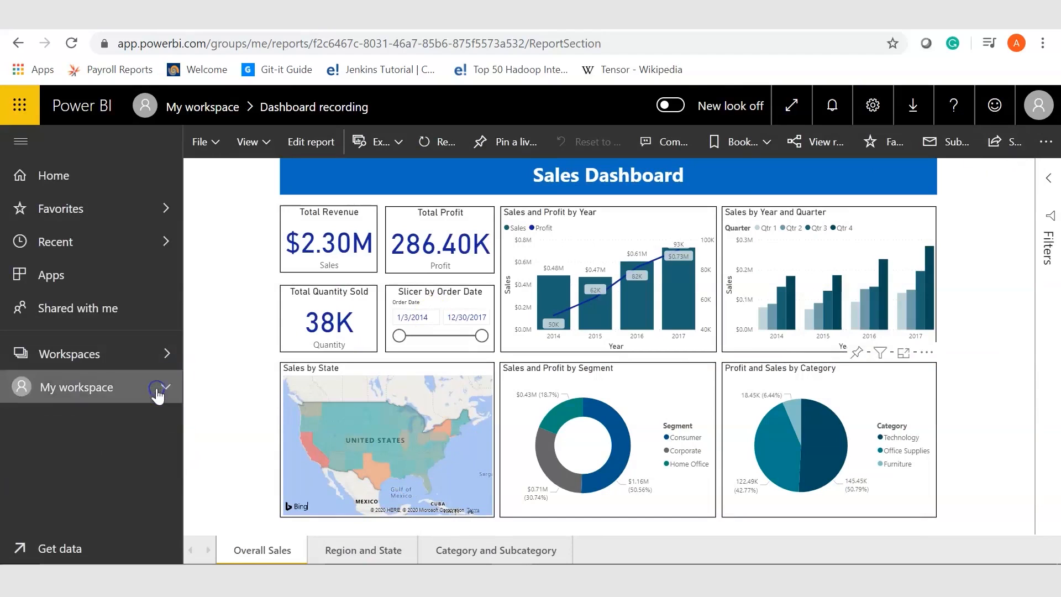
{"action": "left_click", "coordinate": [159, 394]}
{"action": "left_click_drag", "start_coordinate": [177, 422], "coordinate": [174, 439]}
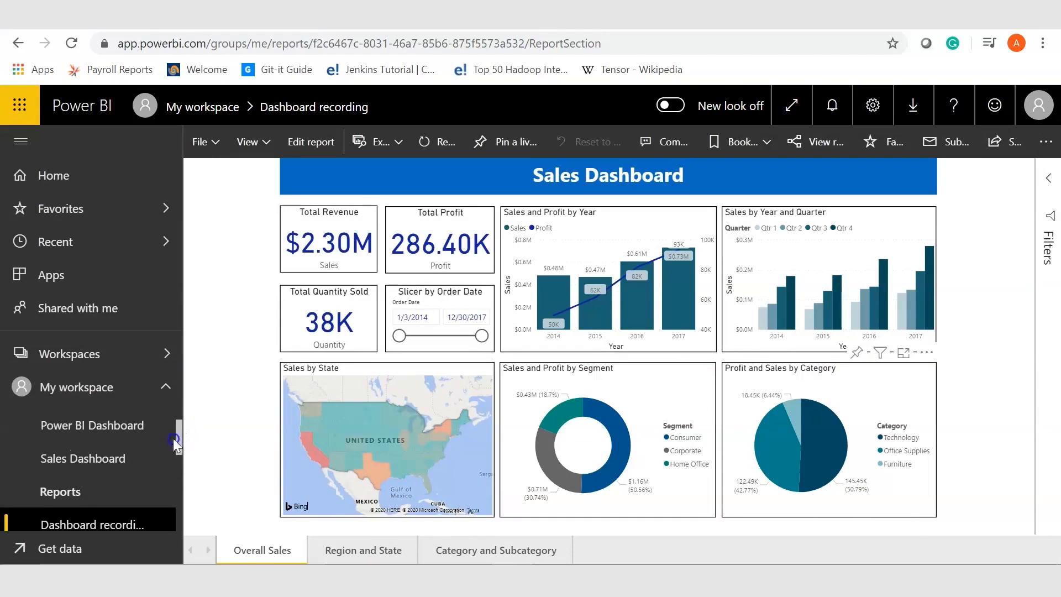
{"action": "left_click", "coordinate": [118, 434]}
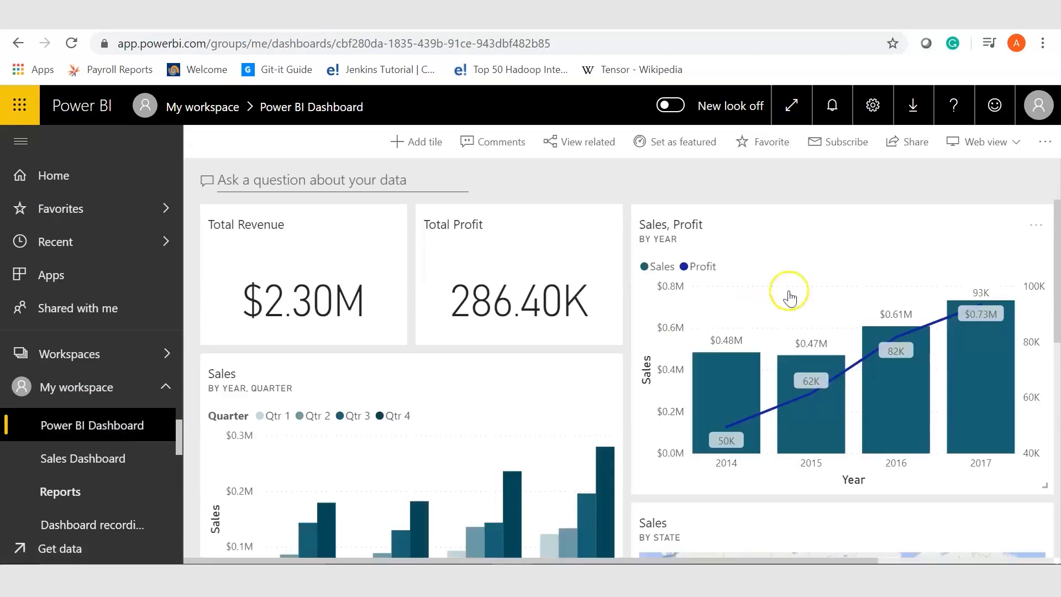
Shrink the Sales, Profit by Year tile in height and width to match the size of the card tiles
{"action": "mouse_move", "coordinate": [1058, 226]}
{"action": "left_mouse_down"}
{"action": "mouse_move", "coordinate": [1057, 441]}
{"action": "mouse_move", "coordinate": [1057, 221]}
{"action": "left_mouse_up"}
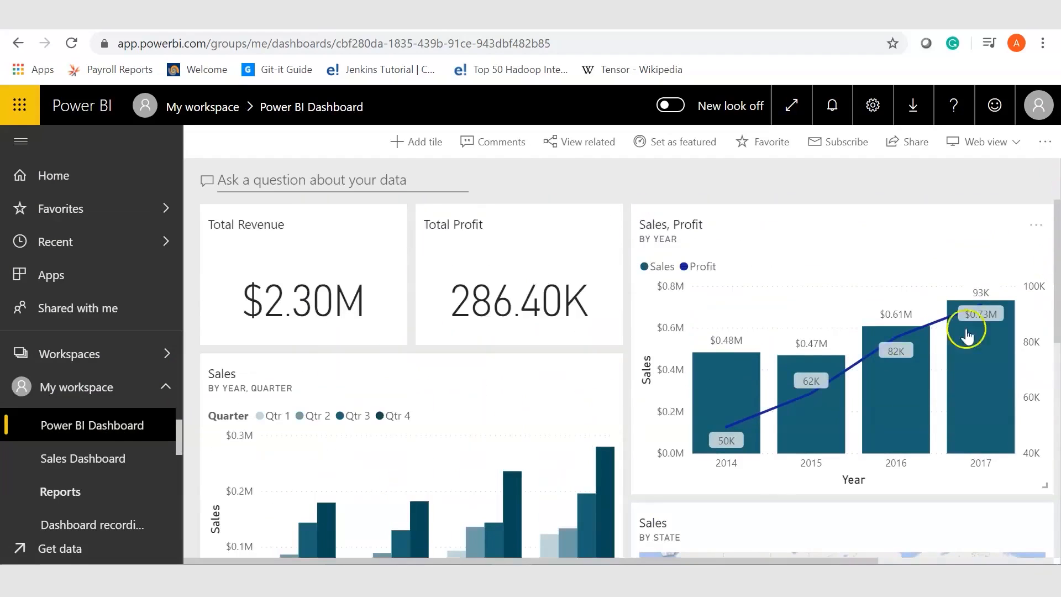
{"action": "left_click_drag", "start_coordinate": [1048, 490], "coordinate": [1009, 396]}
{"action": "left_click_drag", "start_coordinate": [879, 352], "coordinate": [933, 336]}
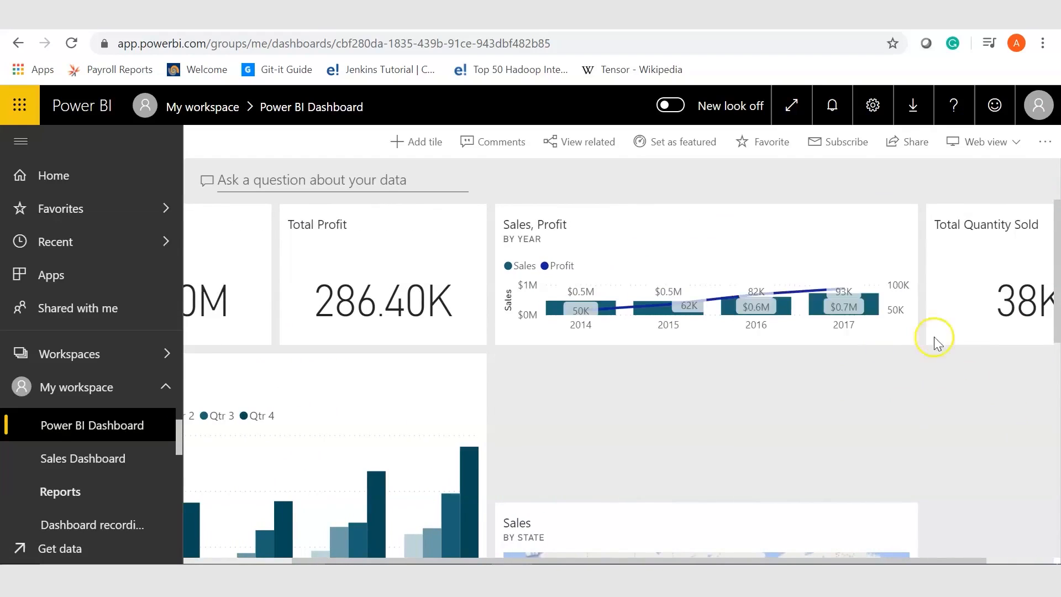
{"action": "scroll", "coordinate": [944, 360], "scroll_direction": "down", "scroll_amount": 3}
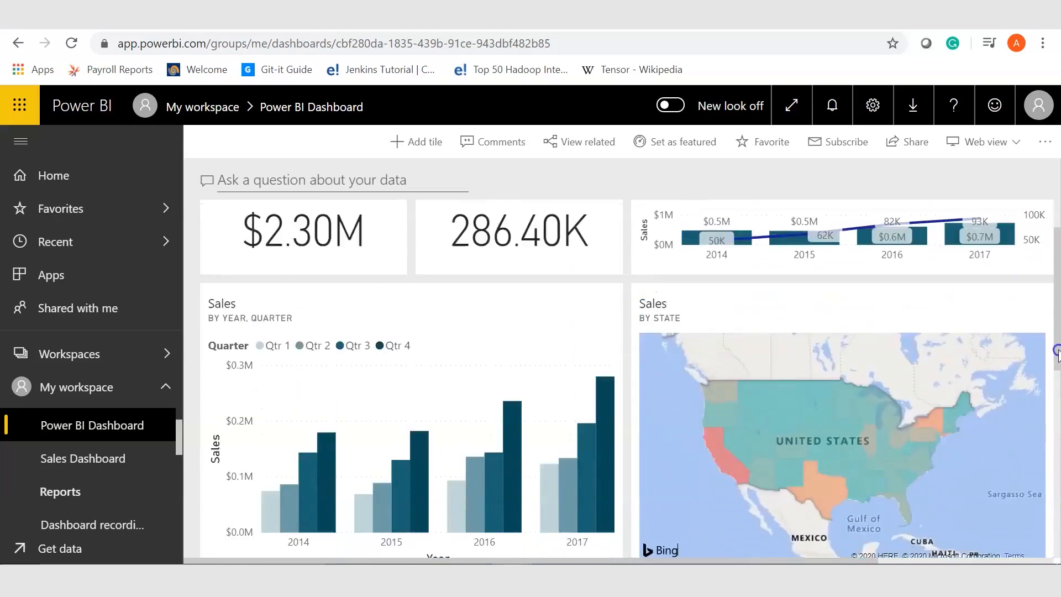
{"action": "left_click_drag", "start_coordinate": [1044, 340], "coordinate": [856, 334]}
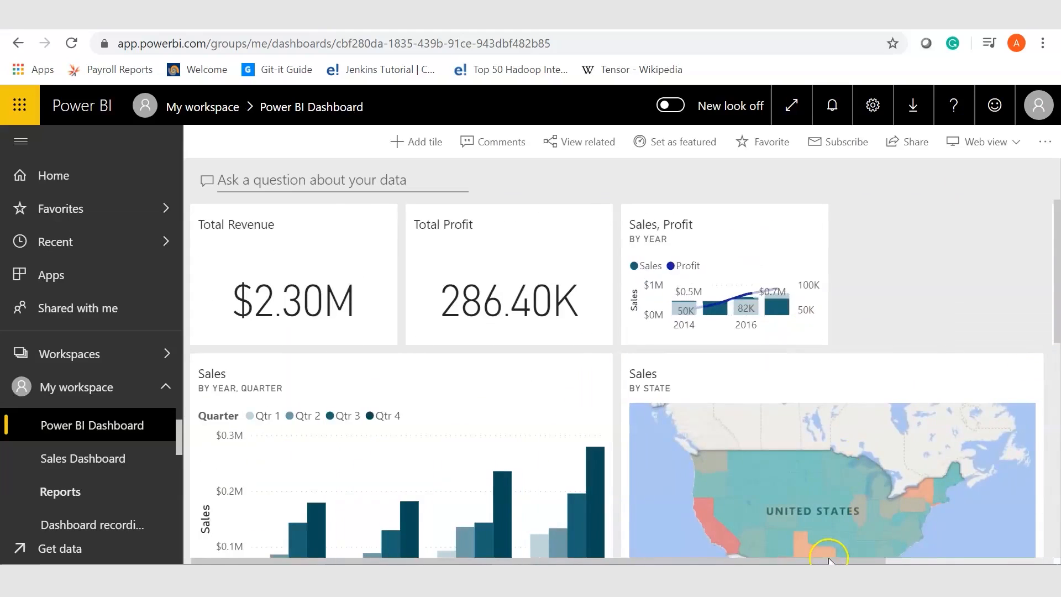
Place the Total Quantity Sold tile directly after Total Profit, and move the Profit, Sales by Category tile up beside the Segment donut chart
{"action": "left_click_drag", "start_coordinate": [828, 560], "coordinate": [946, 560]}
{"action": "left_click_drag", "start_coordinate": [629, 209], "coordinate": [947, 208]}
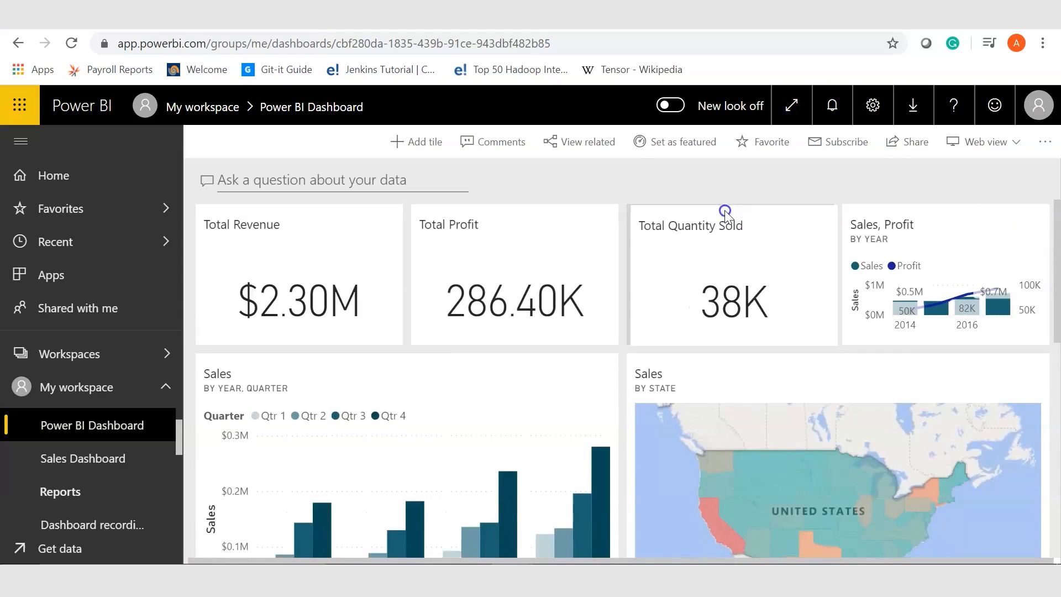
{"action": "left_click_drag", "start_coordinate": [1058, 346], "coordinate": [1058, 505]}
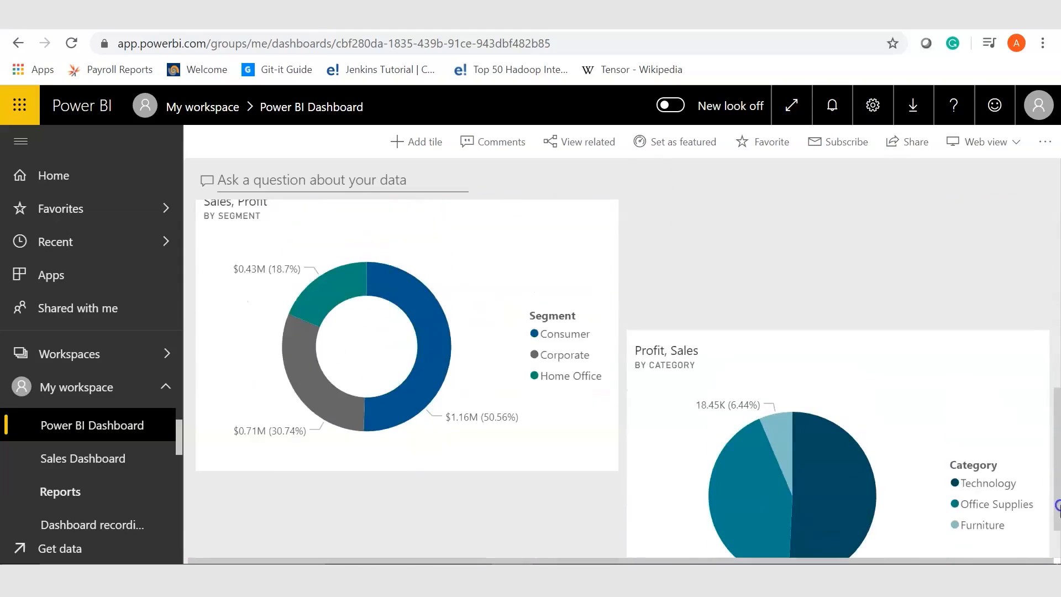
{"action": "left_click_drag", "start_coordinate": [917, 408], "coordinate": [921, 341]}
{"action": "left_click_drag", "start_coordinate": [1057, 428], "coordinate": [1057, 237]}
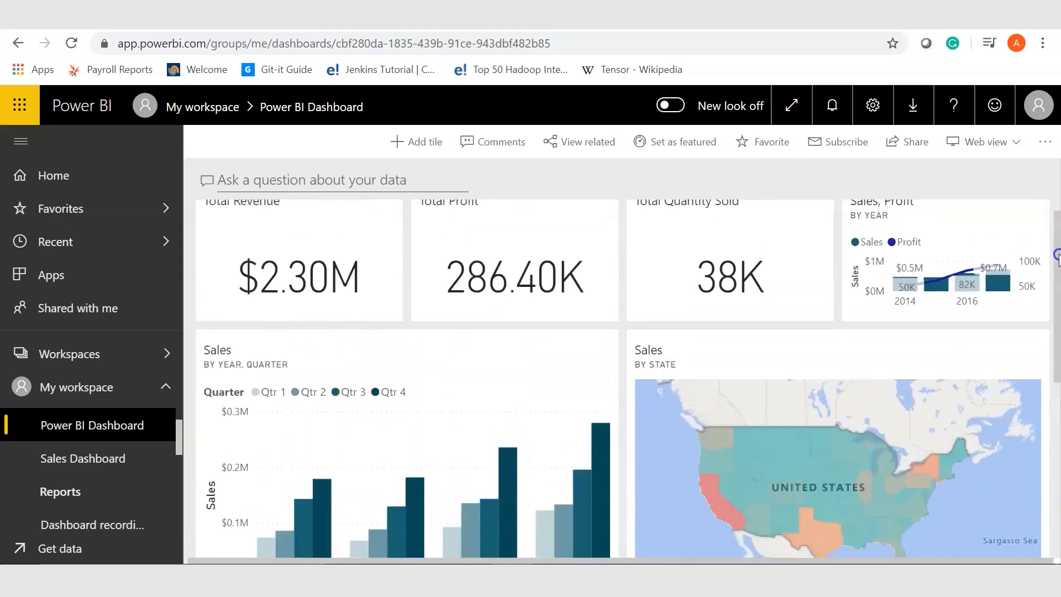
{"action": "mouse_move", "coordinate": [1058, 236]}
{"action": "left_mouse_down"}
{"action": "mouse_move", "coordinate": [1058, 276]}
{"action": "mouse_move", "coordinate": [1057, 237]}
{"action": "left_mouse_up"}
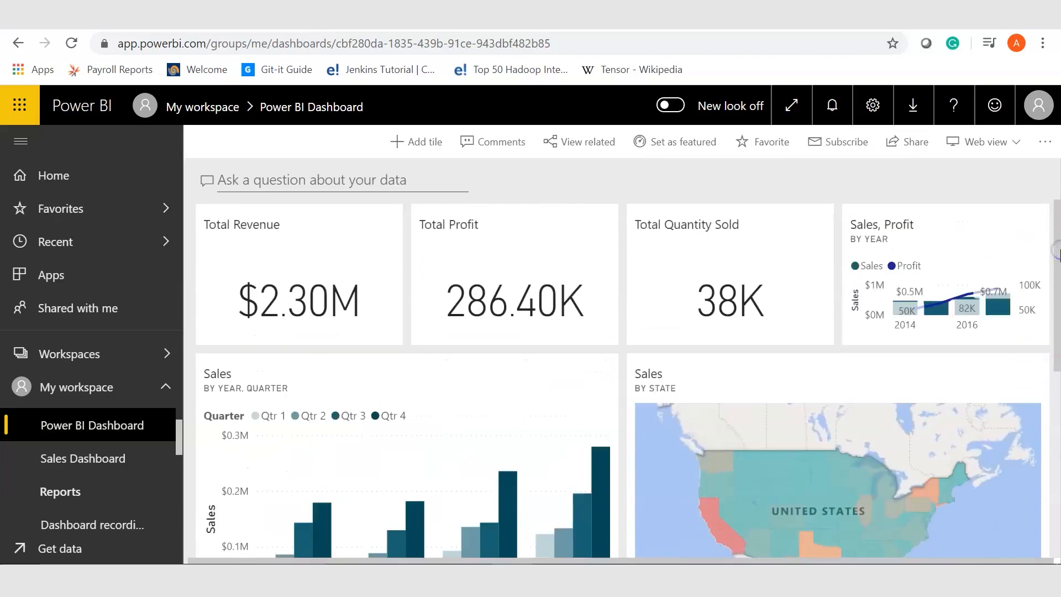
{"action": "mouse_move", "coordinate": [1052, 350]}
{"action": "left_mouse_down"}
{"action": "mouse_move", "coordinate": [1056, 496]}
{"action": "mouse_move", "coordinate": [1052, 348]}
{"action": "left_mouse_up"}
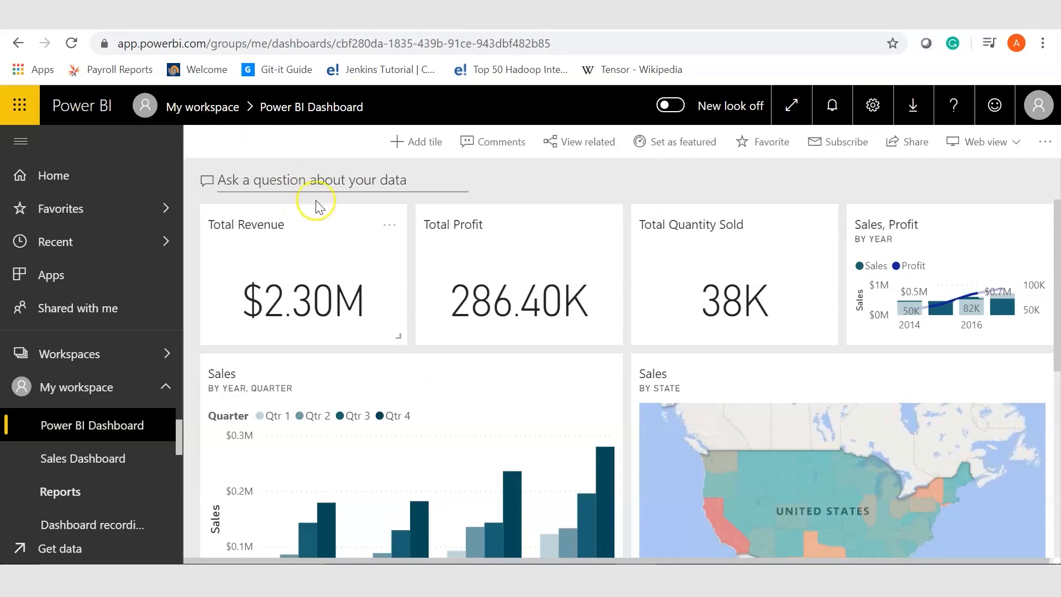
Open the dashboard's Q&A and ask for "total sales"
{"action": "left_click", "coordinate": [269, 179]}
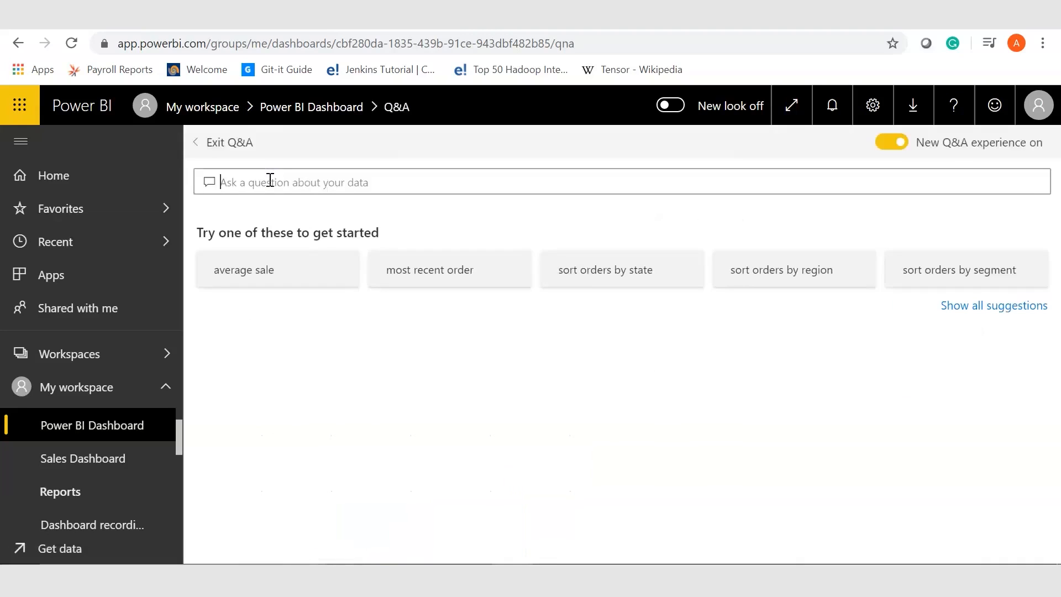
{"action": "type", "text": "t"}
{"action": "key", "text": "BackSpace"}
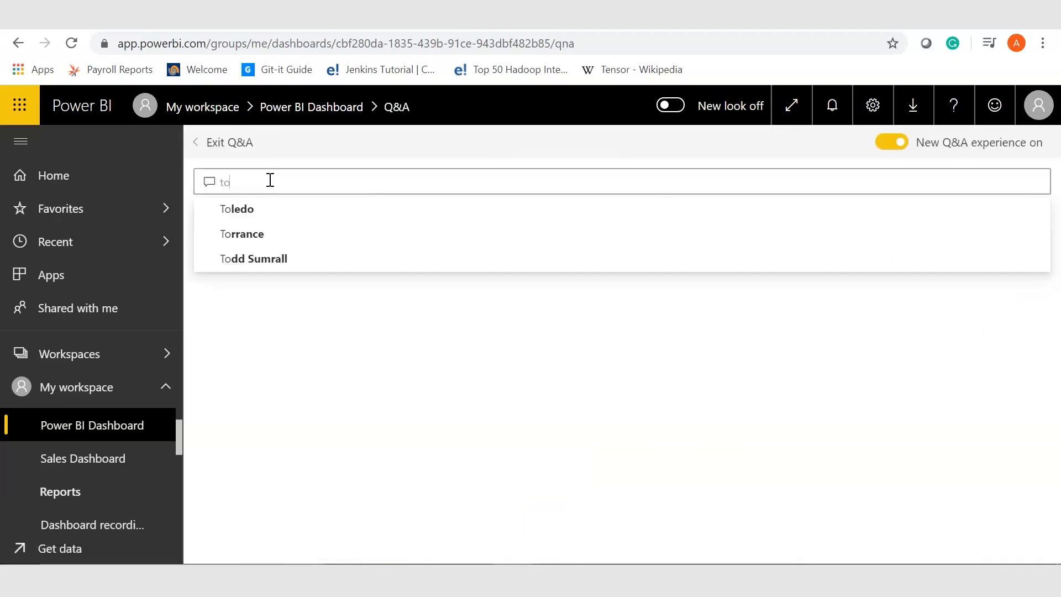
{"action": "type", "text": "tal sales"}
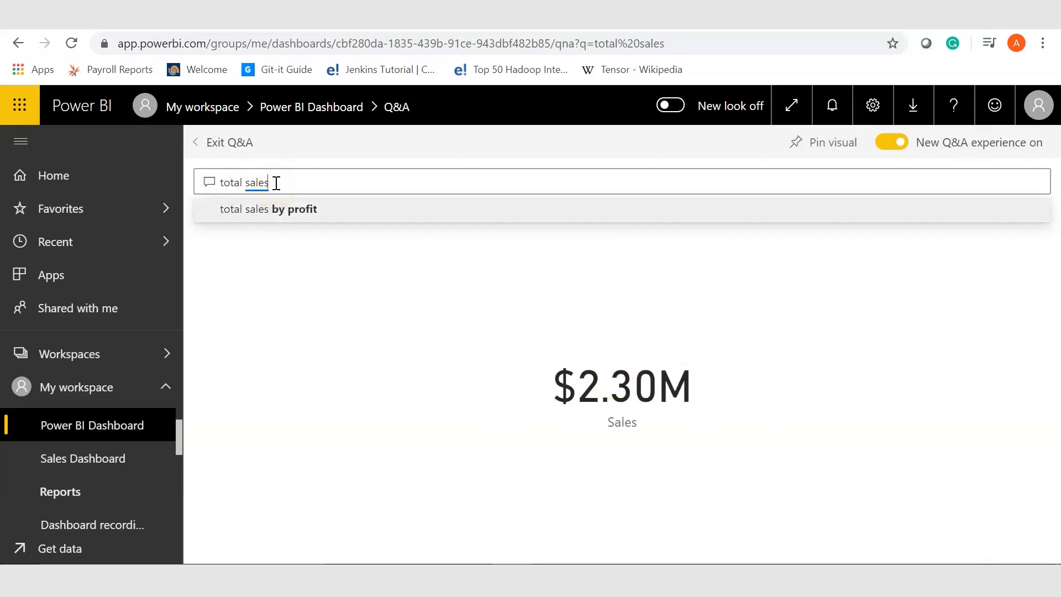
Change the Q&A question to "total profit"
{"action": "key", "text": "BackSpace"}
{"action": "key", "text": "BackSpace"}
{"action": "key", "text": "BackSpace"}
{"action": "key", "text": "BackSpace"}
{"action": "key", "text": "BackSpace"}
{"action": "type", "text": "pr"}
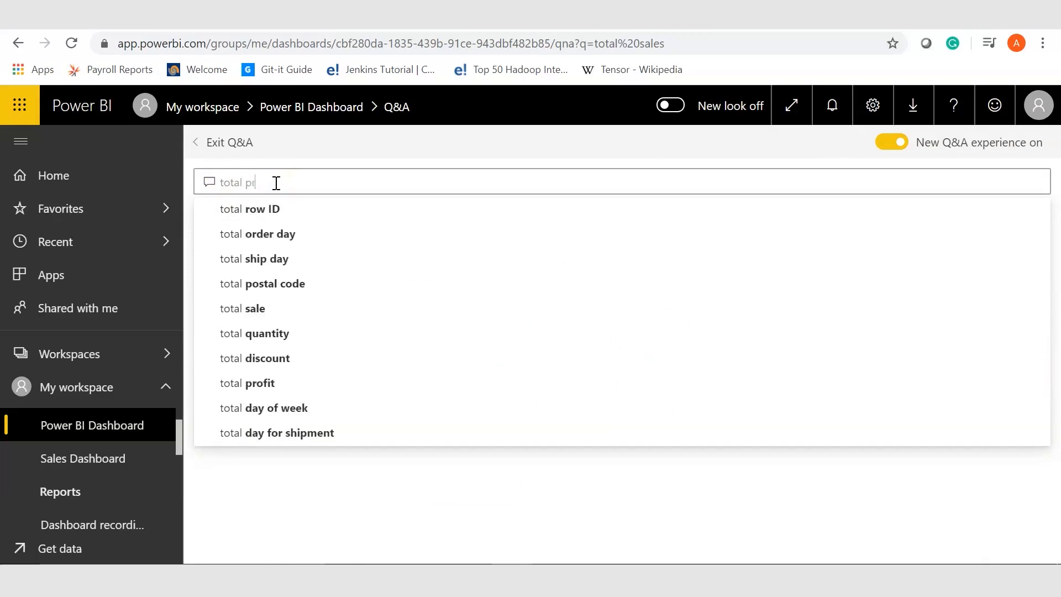
{"action": "type", "text": "og"}
{"action": "key", "text": "BackSpace"}
{"action": "key", "text": "BackSpace"}
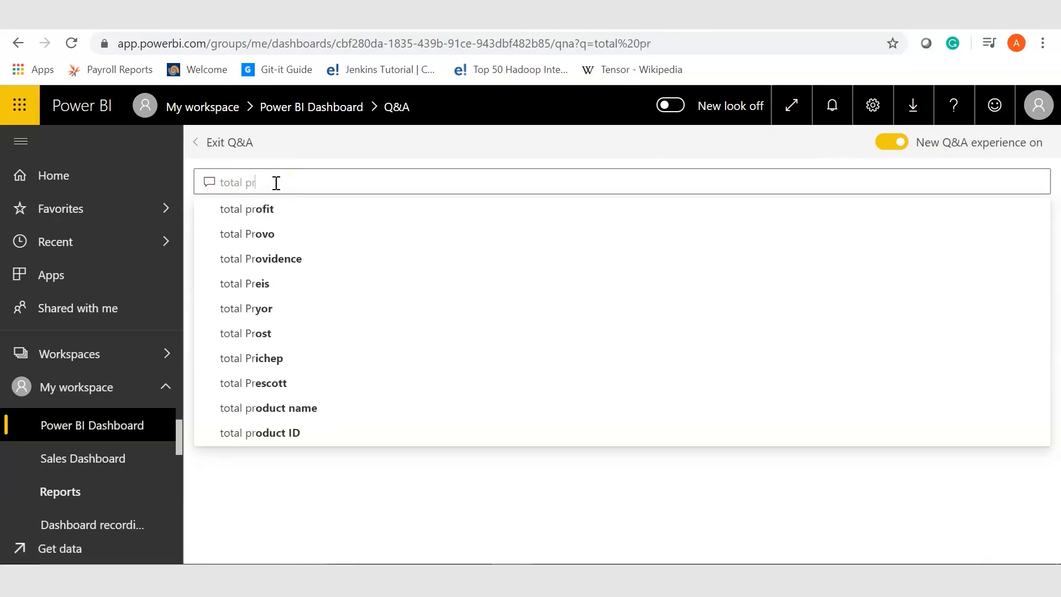
{"action": "type", "text": "ofit"}
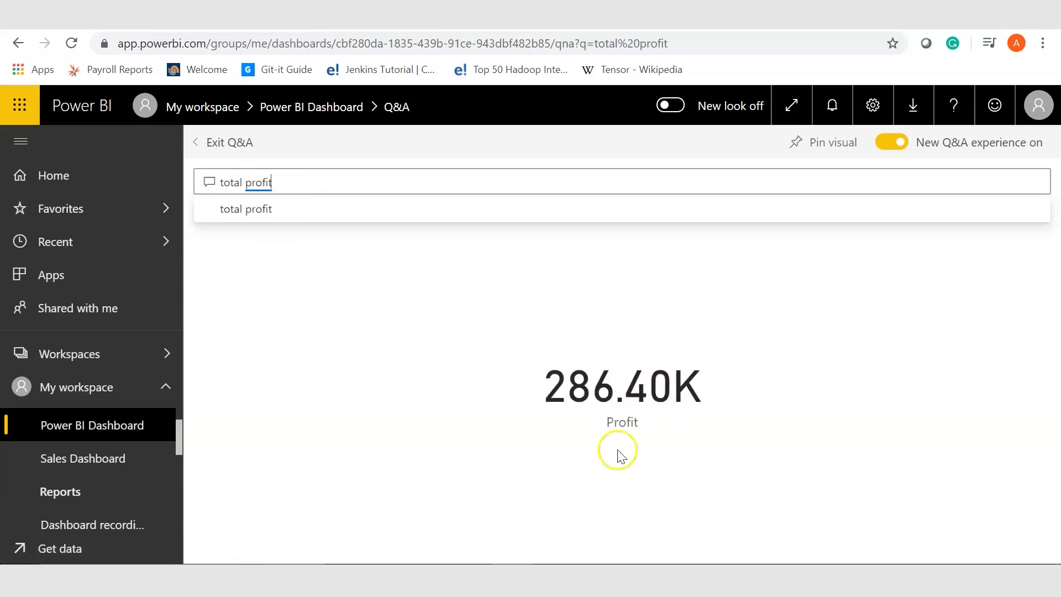
Replace the Q&A question with "total profit by year" and inspect the resulting line chart's data points
{"action": "key", "text": "BackSpace"}
{"action": "key", "text": "BackSpace"}
{"action": "key", "text": "BackSpace"}
{"action": "key", "text": "BackSpace"}
{"action": "key", "text": "BackSpace"}
{"action": "key", "text": "BackSpace"}
{"action": "key", "text": "BackSpace"}
{"action": "key", "text": "BackSpace"}
{"action": "key", "text": "BackSpace"}
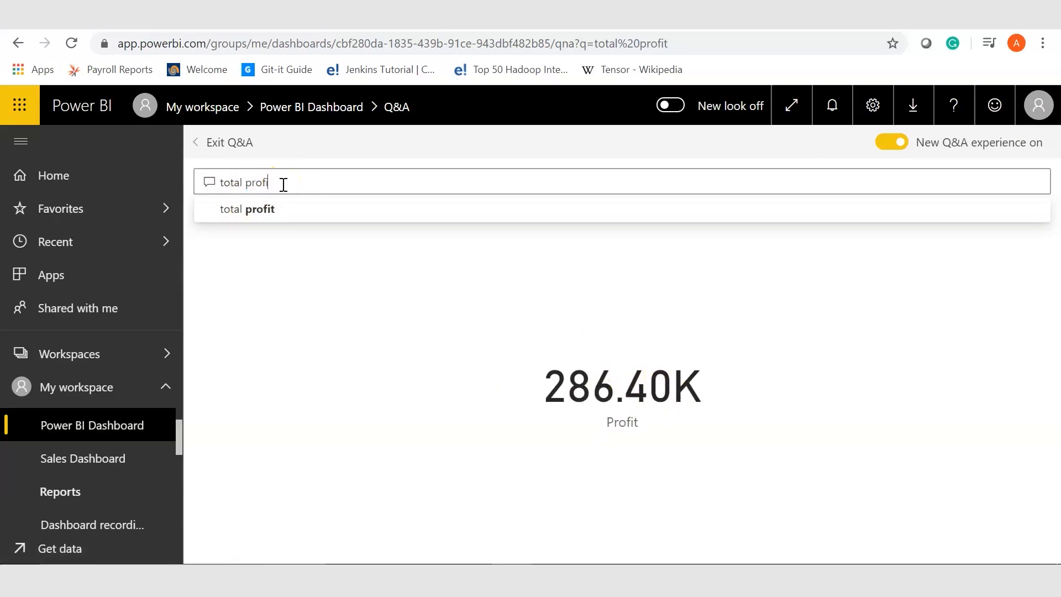
{"action": "key", "text": "BackSpace"}
{"action": "key", "text": "BackSpace"}
{"action": "key", "text": "BackSpace"}
{"action": "type", "text": "toal"}
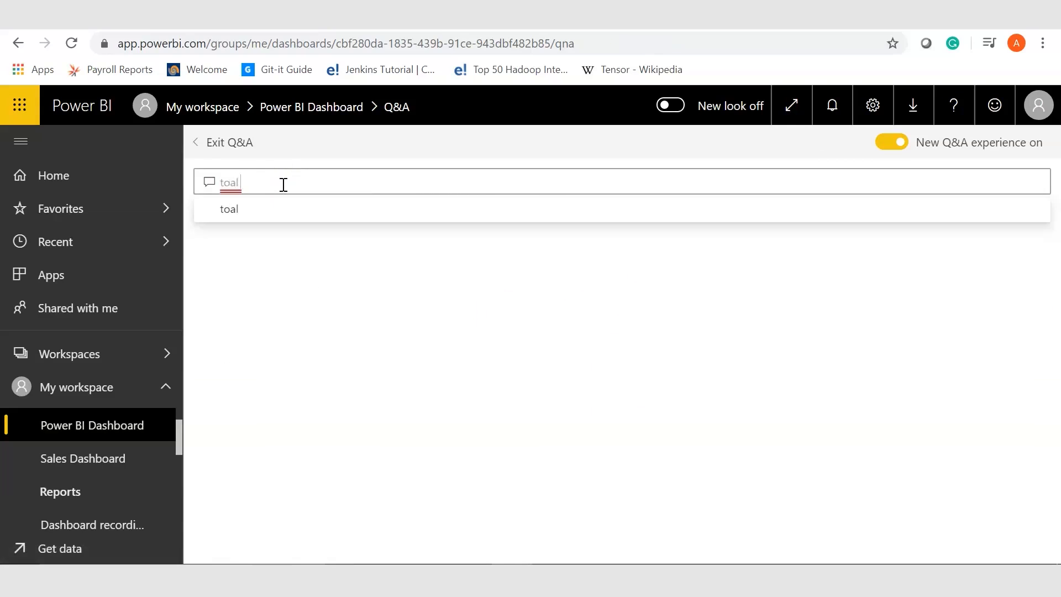
{"action": "type", "text": "al prog"}
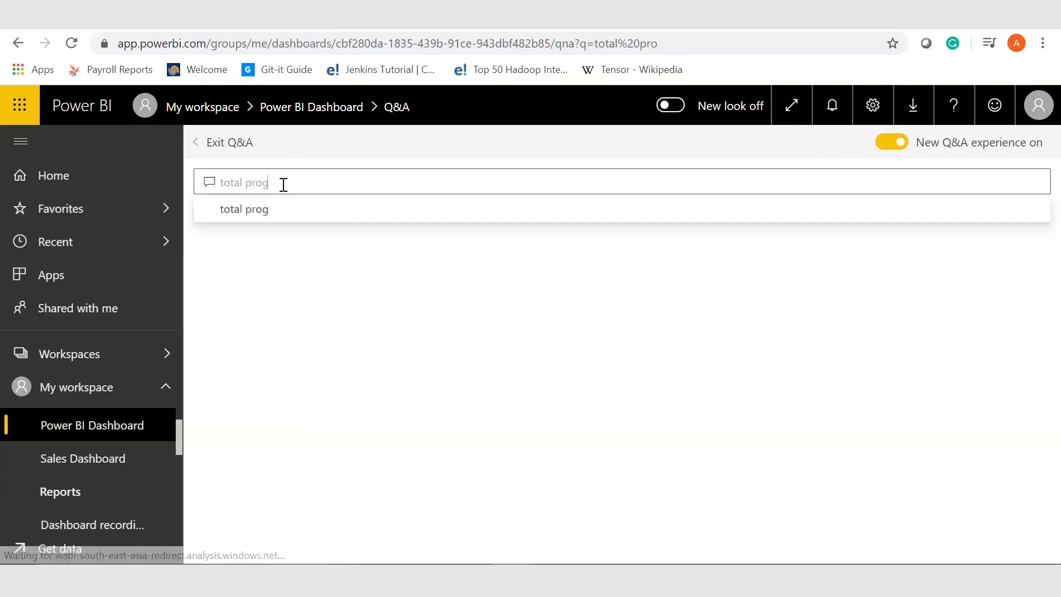
{"action": "key", "text": "BackSpace"}
{"action": "type", "text": "fit "}
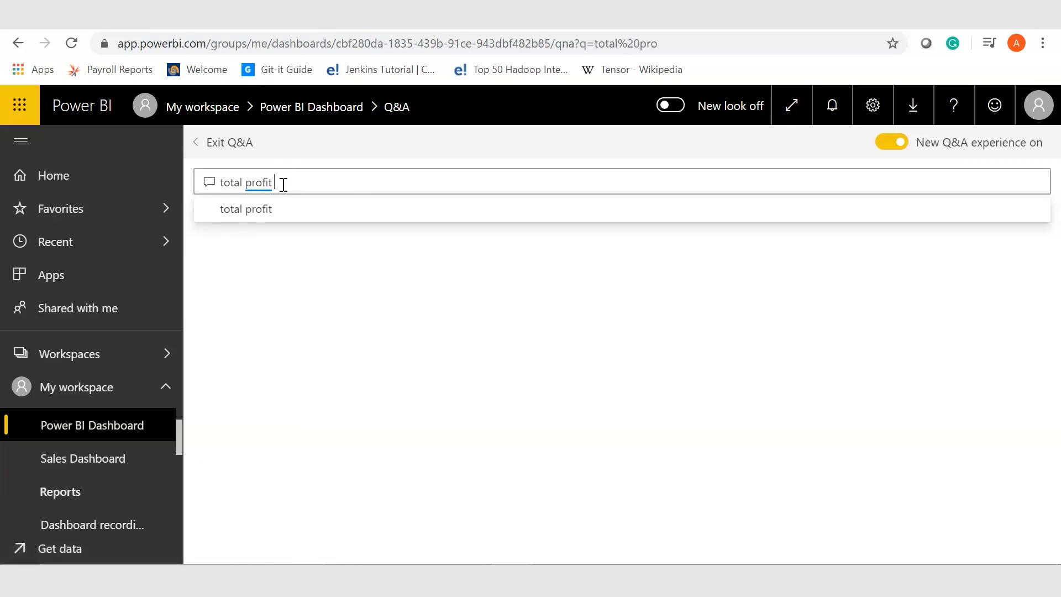
{"action": "type", "text": "by"}
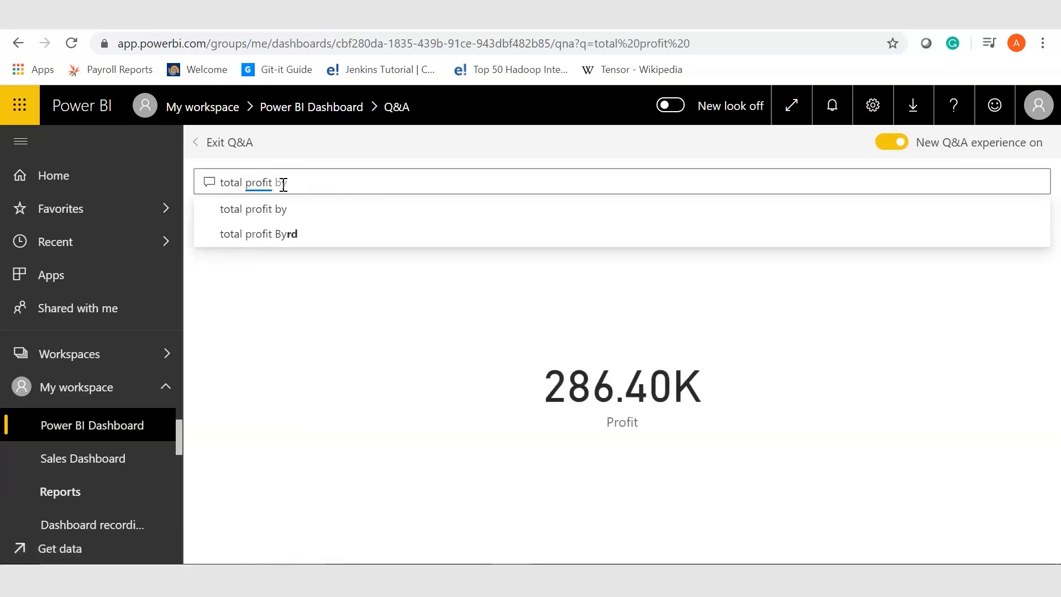
{"action": "type", "text": " year"}
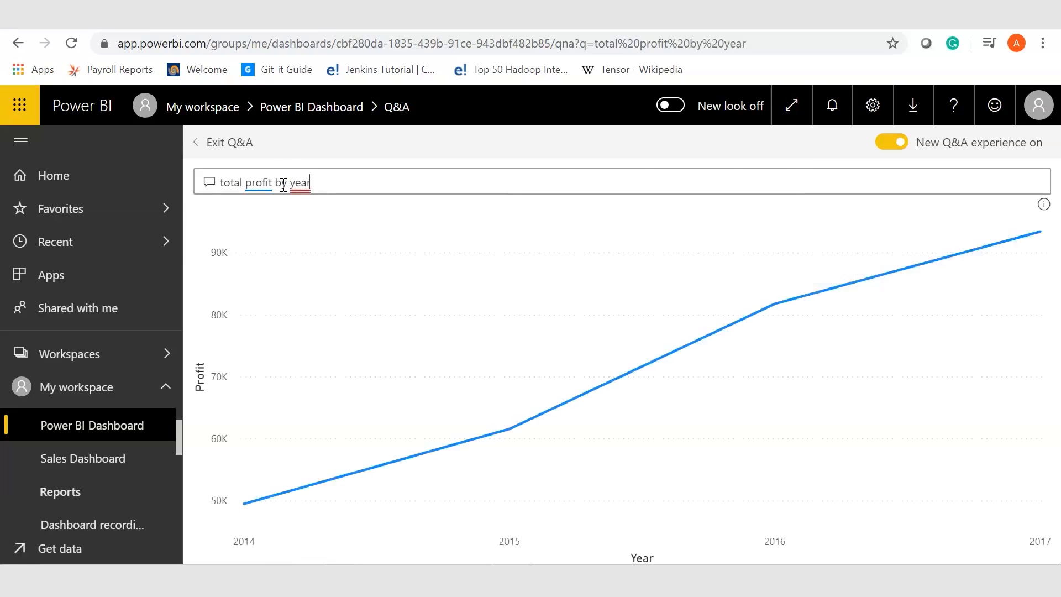
{"action": "mouse_move", "coordinate": [314, 490]}
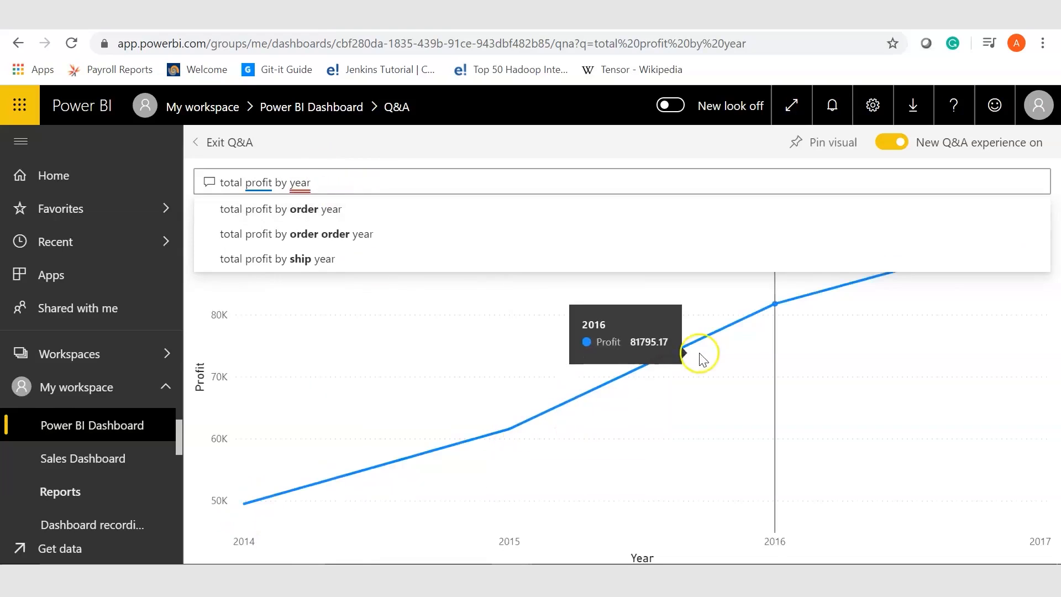
Change the Q&A question to "total quantity sold by segment" and dismiss the suggestions to view the whole chart
{"action": "key", "text": "BackSpace"}
{"action": "key", "text": "BackSpace"}
{"action": "key", "text": "BackSpace"}
{"action": "key", "text": "BackSpace"}
{"action": "key", "text": "BackSpace"}
{"action": "key", "text": "BackSpace"}
{"action": "key", "text": "BackSpace"}
{"action": "key", "text": "BackSpace"}
{"action": "key", "text": "BackSpace"}
{"action": "key", "text": "BackSpace"}
{"action": "key", "text": "BackSpace"}
{"action": "key", "text": "BackSpace"}
{"action": "key", "text": "BackSpace"}
{"action": "key", "text": "BackSpace"}
{"action": "key", "text": "BackSpace"}
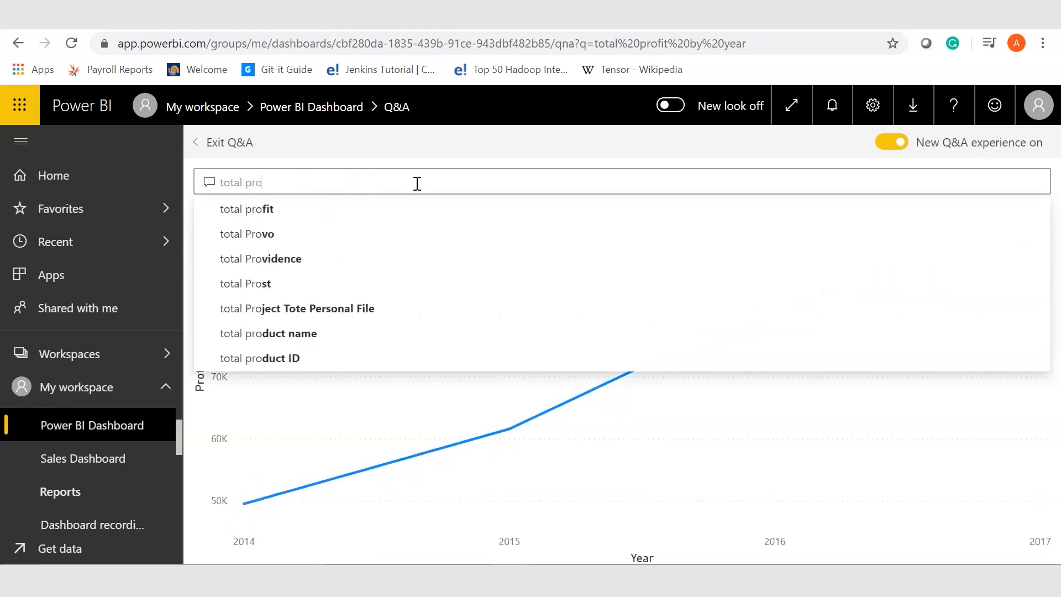
{"action": "type", "text": "al qyan"}
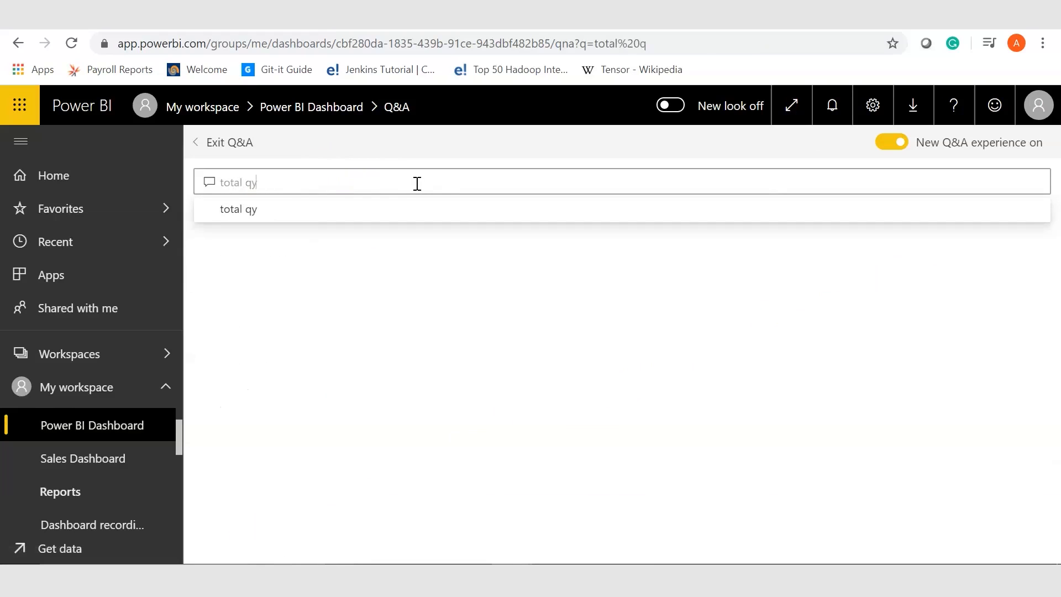
{"action": "key", "text": "BackSpace"}
{"action": "type", "text": "uantity sold b"}
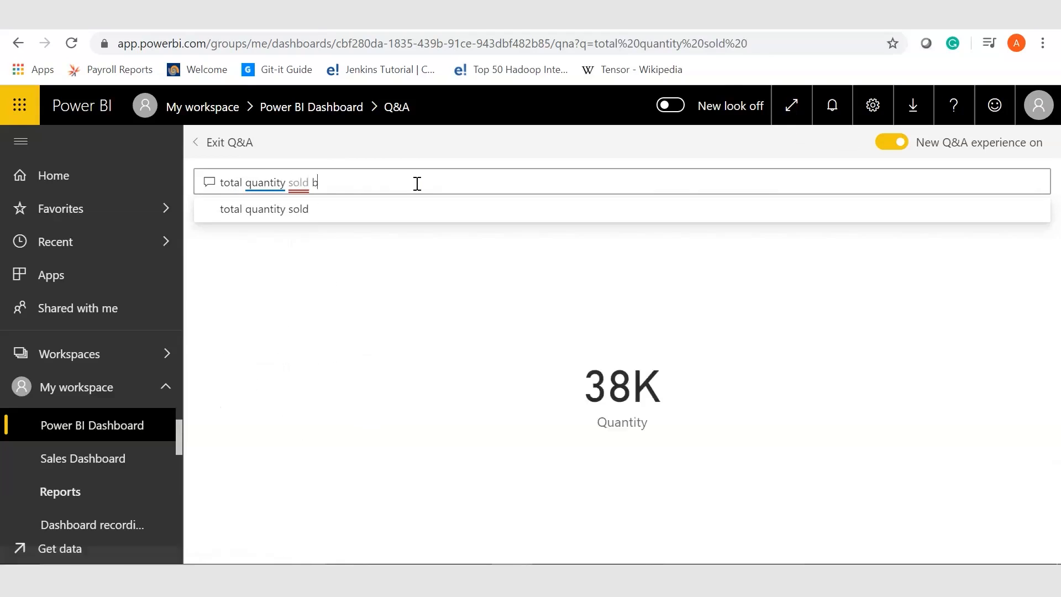
{"action": "type", "text": "y seg"}
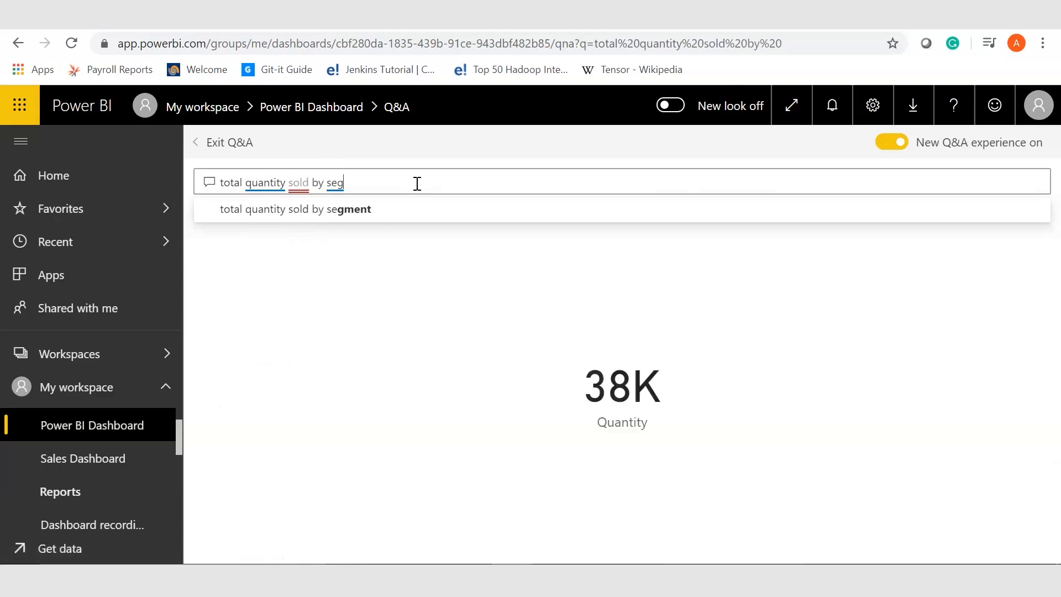
{"action": "type", "text": "ment"}
{"action": "key", "text": "Return"}
{"action": "left_click", "coordinate": [386, 322]}
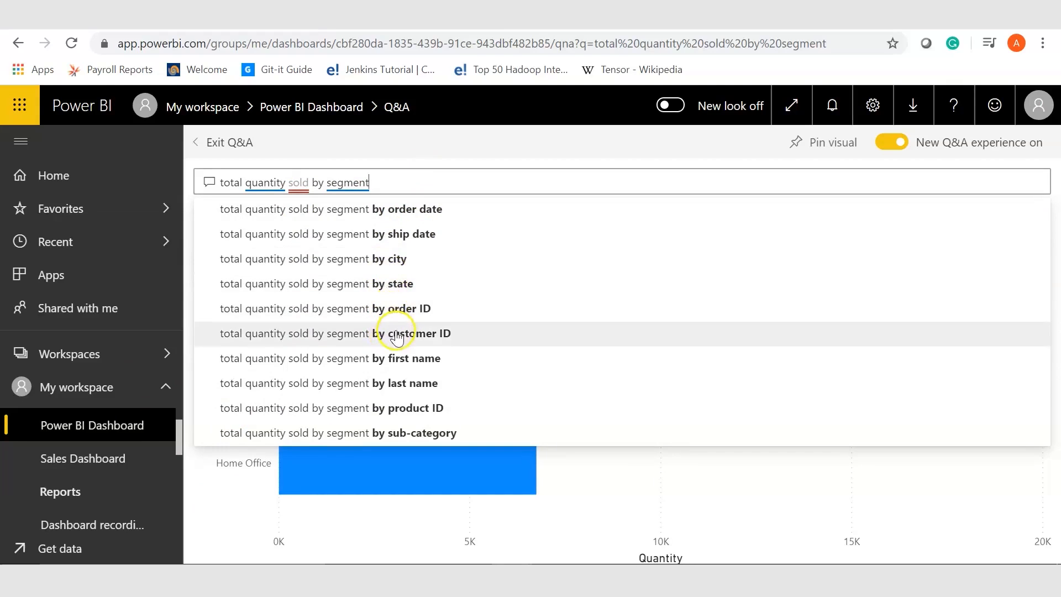
{"action": "left_click", "coordinate": [237, 511]}
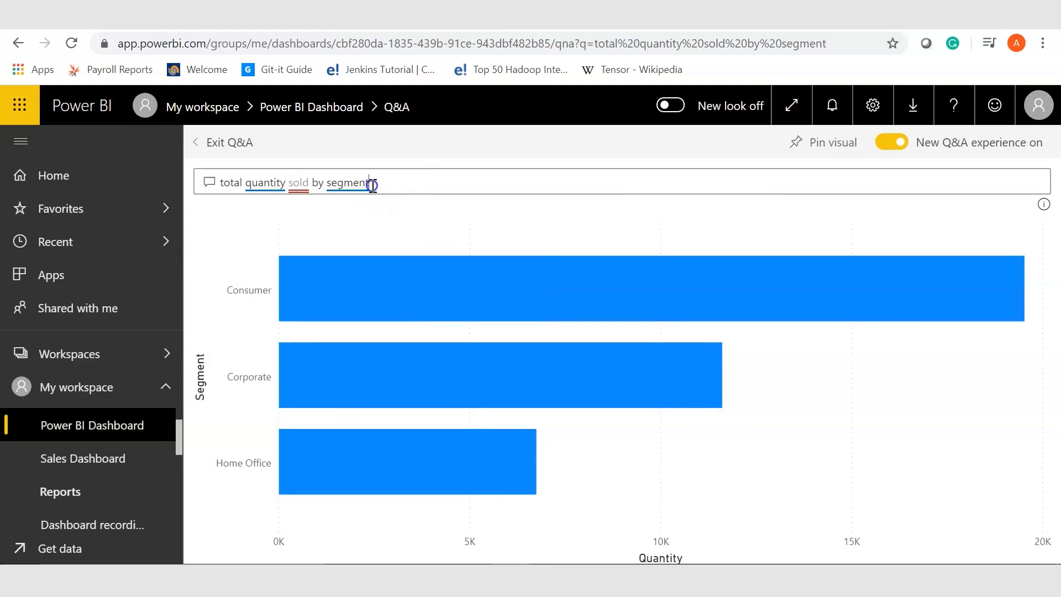
Replace the Q&A question with "total sales by sub-category", using the suggested completion
{"action": "left_click_drag", "start_coordinate": [370, 182], "coordinate": [242, 181]}
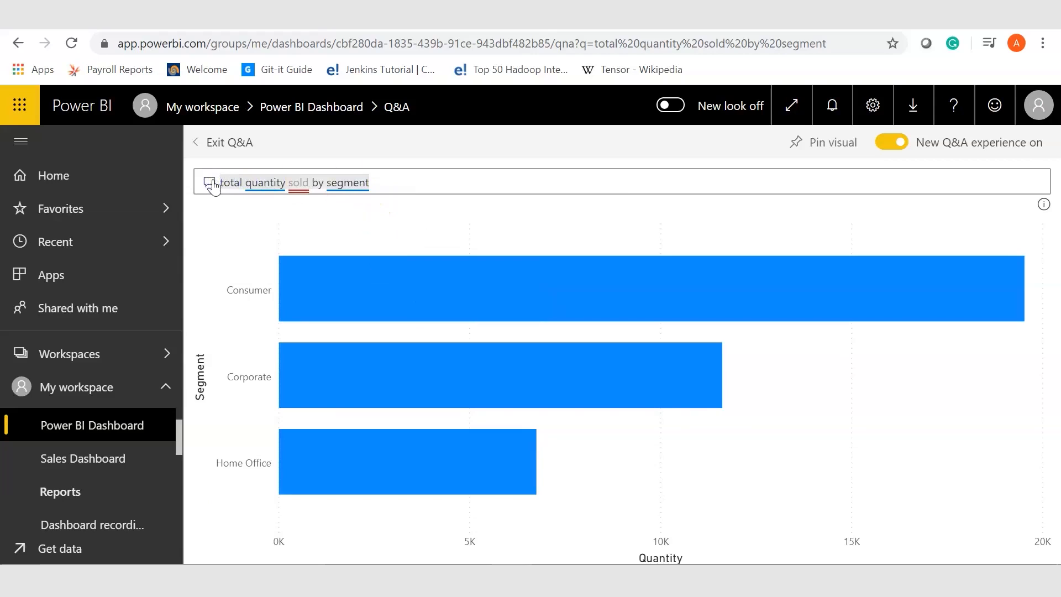
{"action": "type", "text": "toal"}
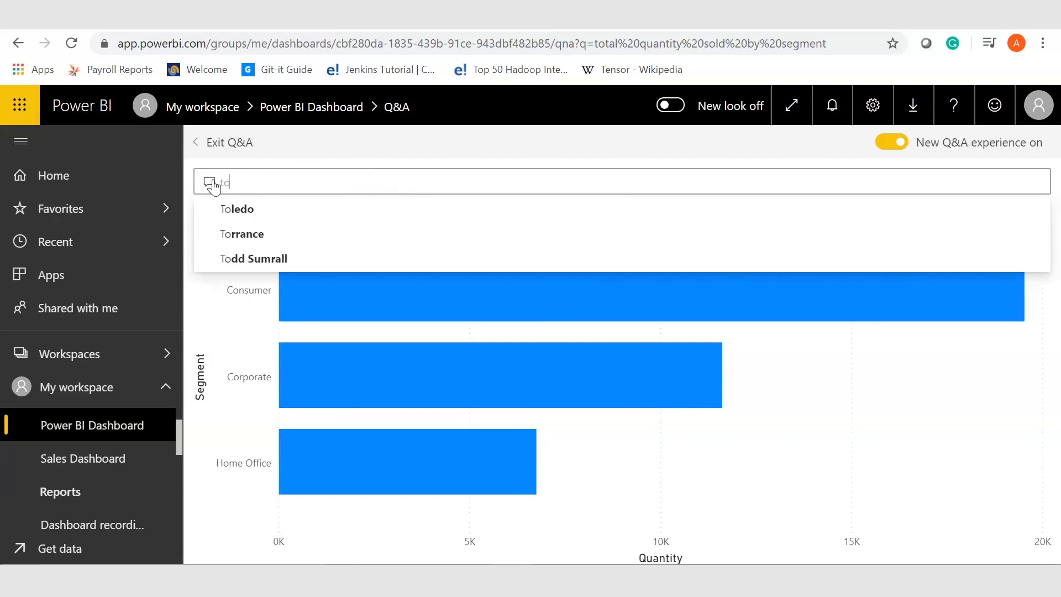
{"action": "key", "text": "BackSpace"}
{"action": "type", "text": "tal "}
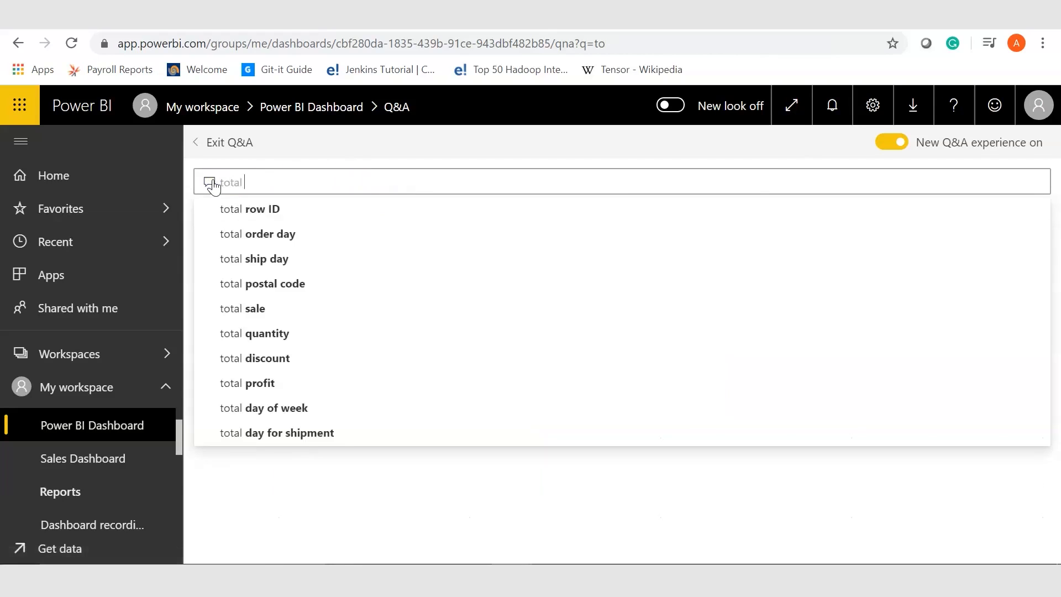
{"action": "type", "text": "sales by"}
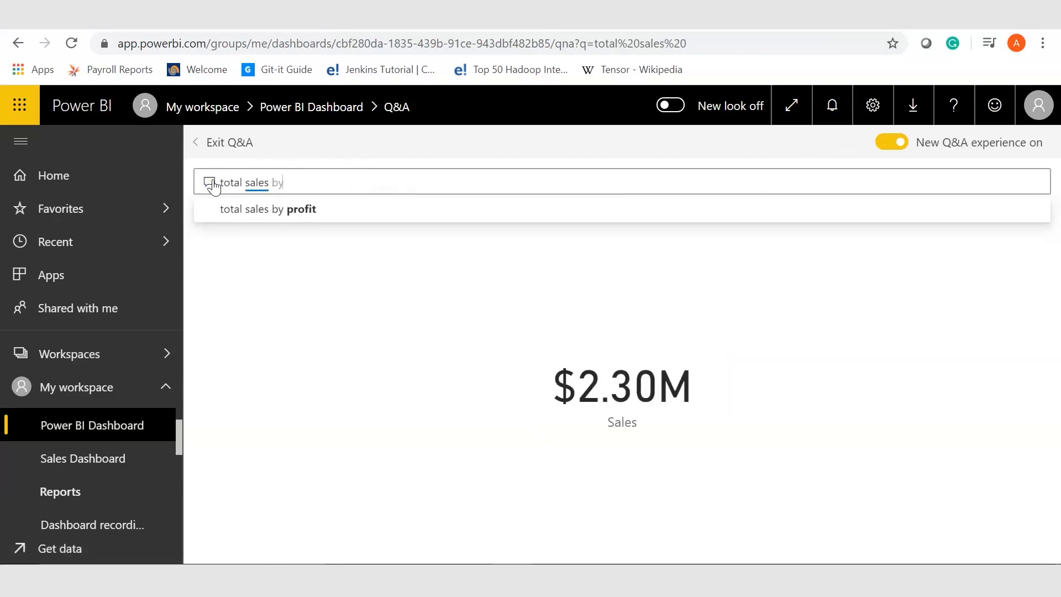
{"action": "type", "text": " su"}
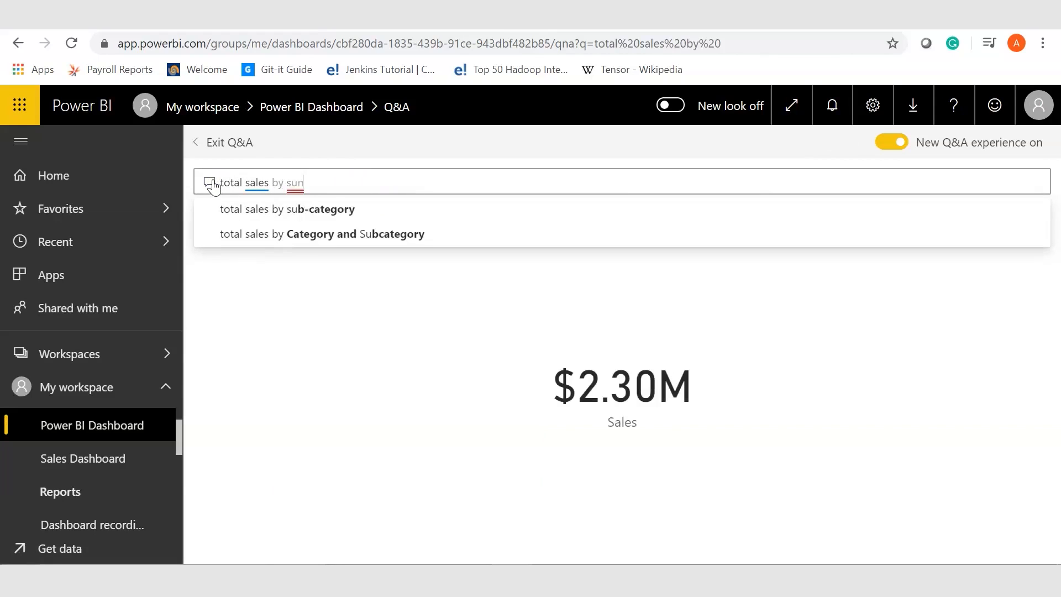
{"action": "left_click", "coordinate": [321, 220]}
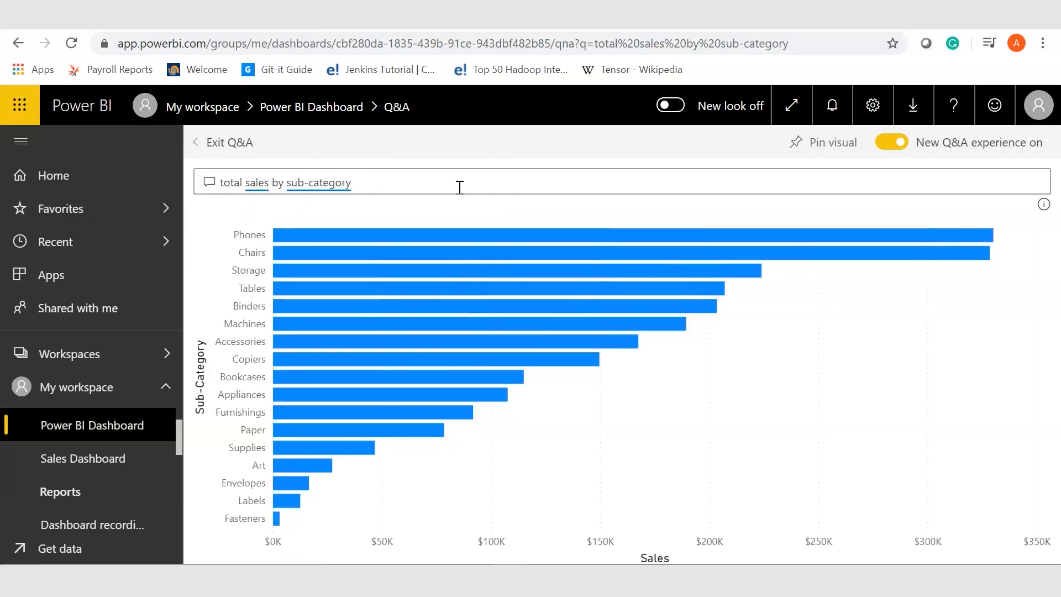
Exit Q&A and open the Region and State page of the Dashboard recording report
{"action": "left_click", "coordinate": [201, 142]}
{"action": "left_click_drag", "start_coordinate": [179, 427], "coordinate": [177, 451]}
{"action": "left_click", "coordinate": [90, 453]}
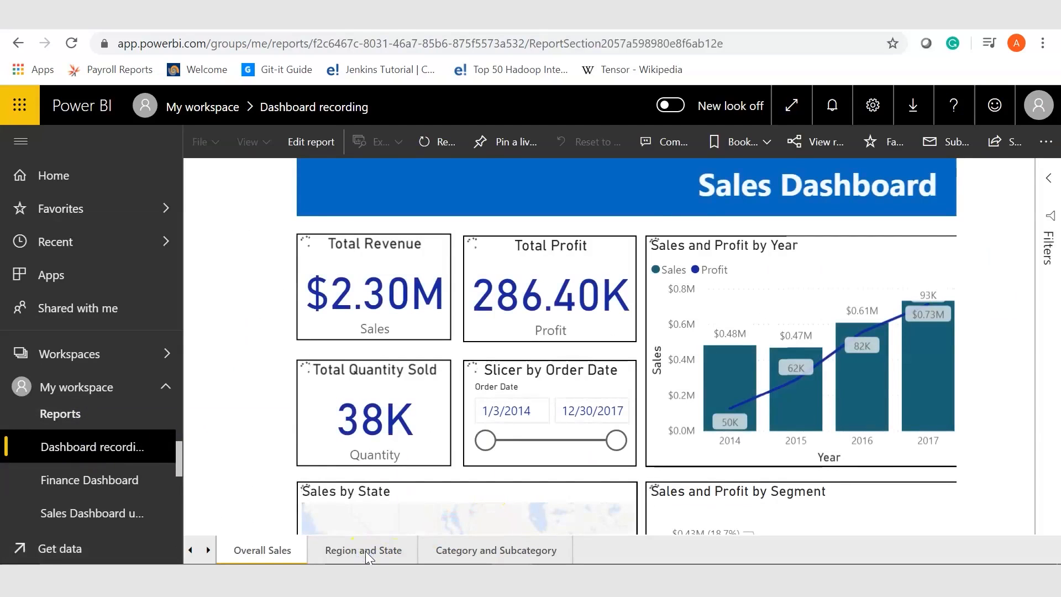
{"action": "left_click", "coordinate": [366, 551]}
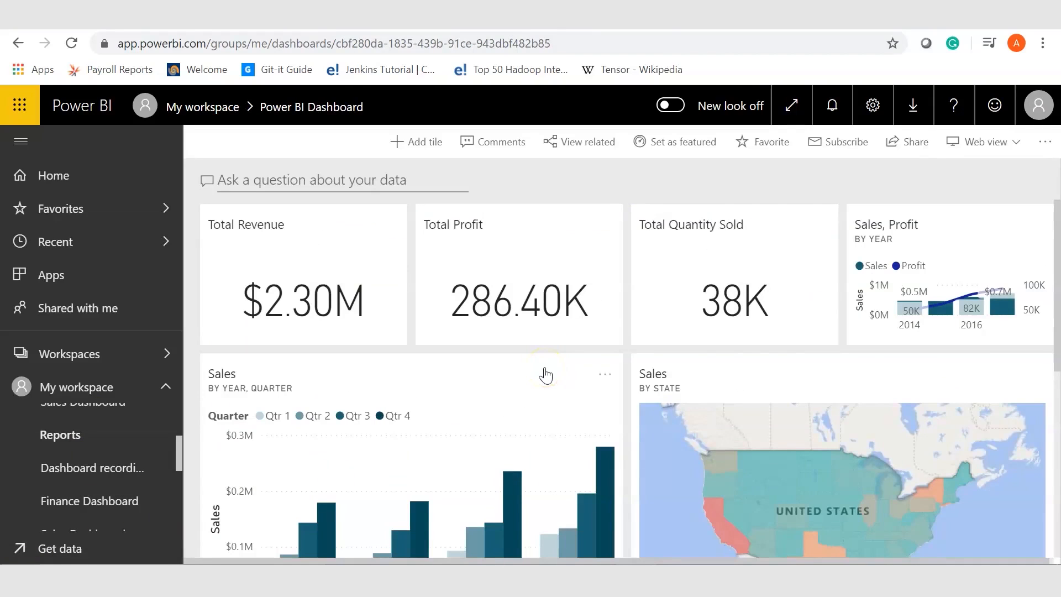
On the Power BI Dashboard, open the insights for the Sales by Year, Quarter tile
{"action": "scroll", "coordinate": [1057, 332], "scroll_direction": "down", "scroll_amount": 2}
{"action": "left_click_drag", "start_coordinate": [1057, 332], "coordinate": [1057, 372]}
{"action": "left_click", "coordinate": [608, 247]}
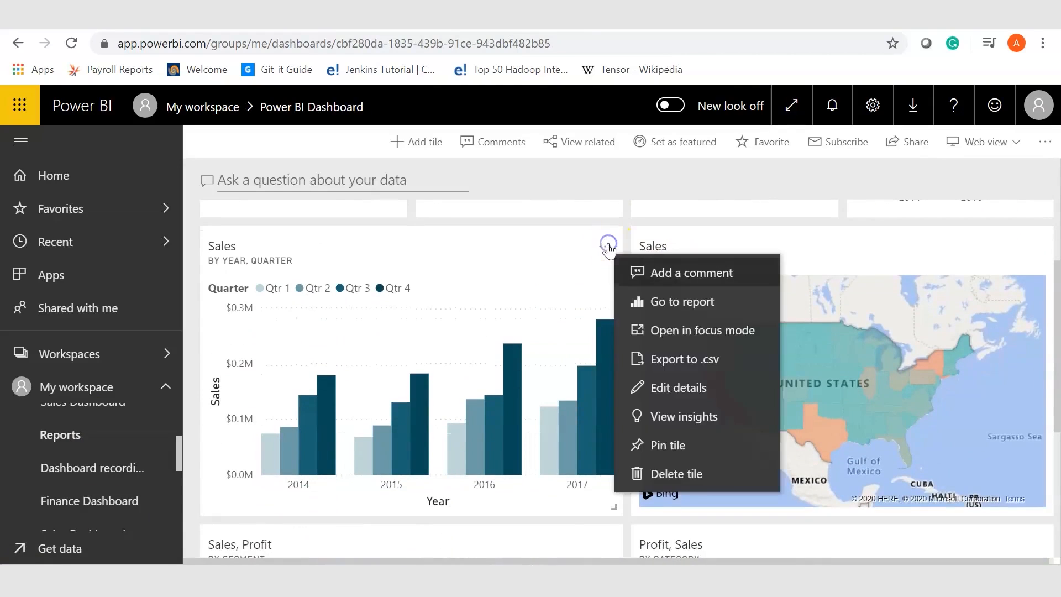
{"action": "left_click", "coordinate": [685, 420]}
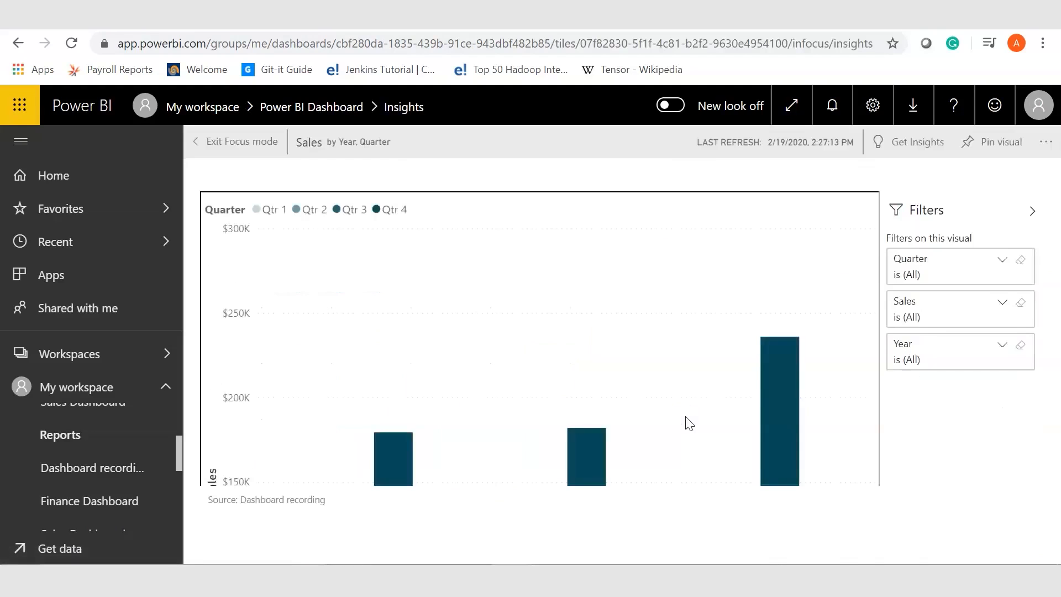
{"action": "left_click", "coordinate": [890, 215]}
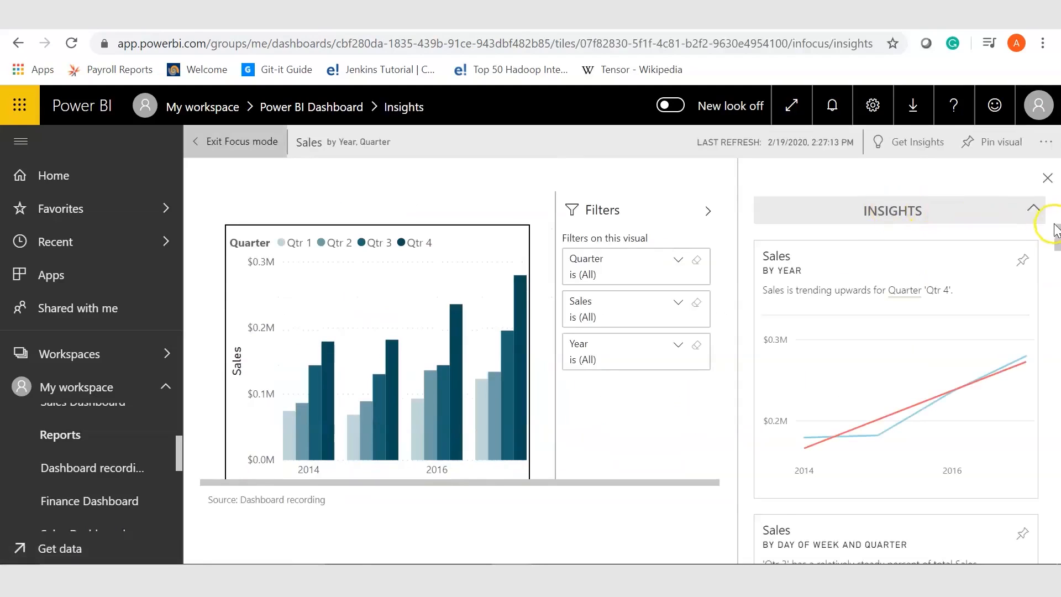
Review the tile's insights, including Sales by Ship Mode and Sales and Count of City by Year, and exit focus mode
{"action": "left_click_drag", "start_coordinate": [1060, 231], "coordinate": [1057, 310]}
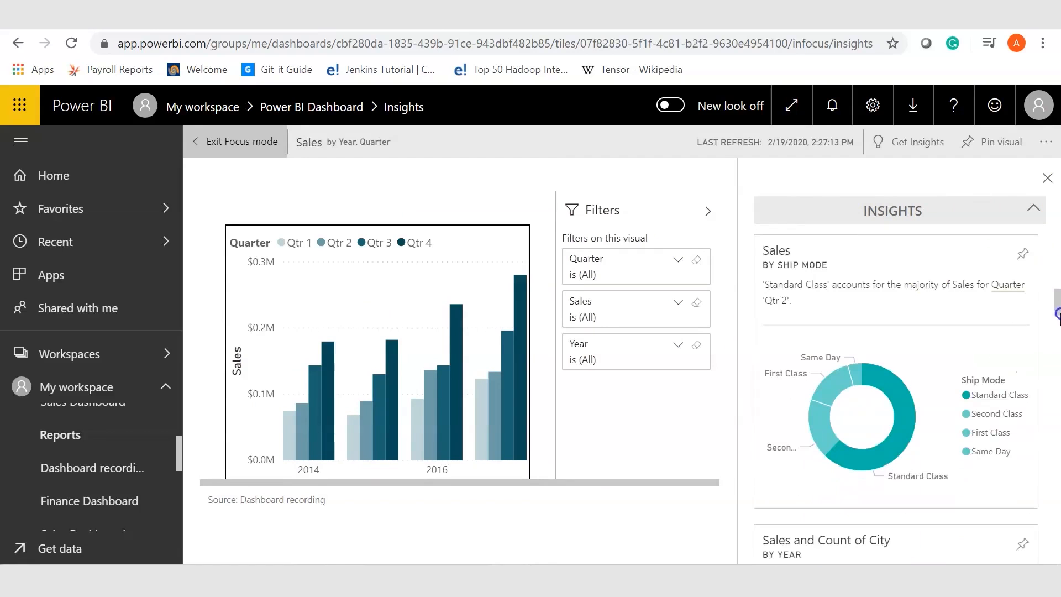
{"action": "mouse_move", "coordinate": [885, 380]}
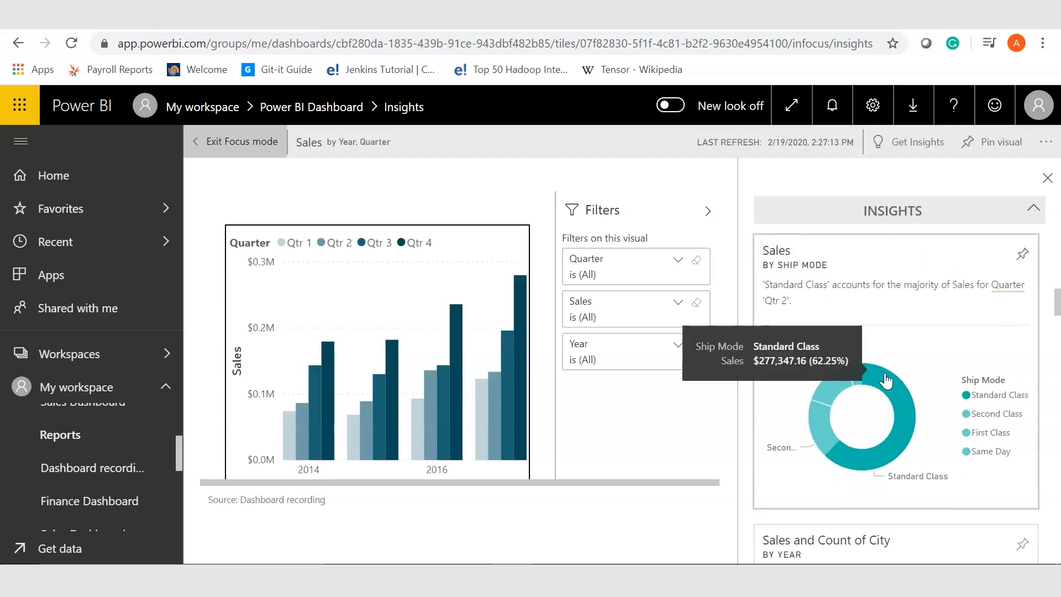
{"action": "left_click_drag", "start_coordinate": [1057, 310], "coordinate": [1058, 330]}
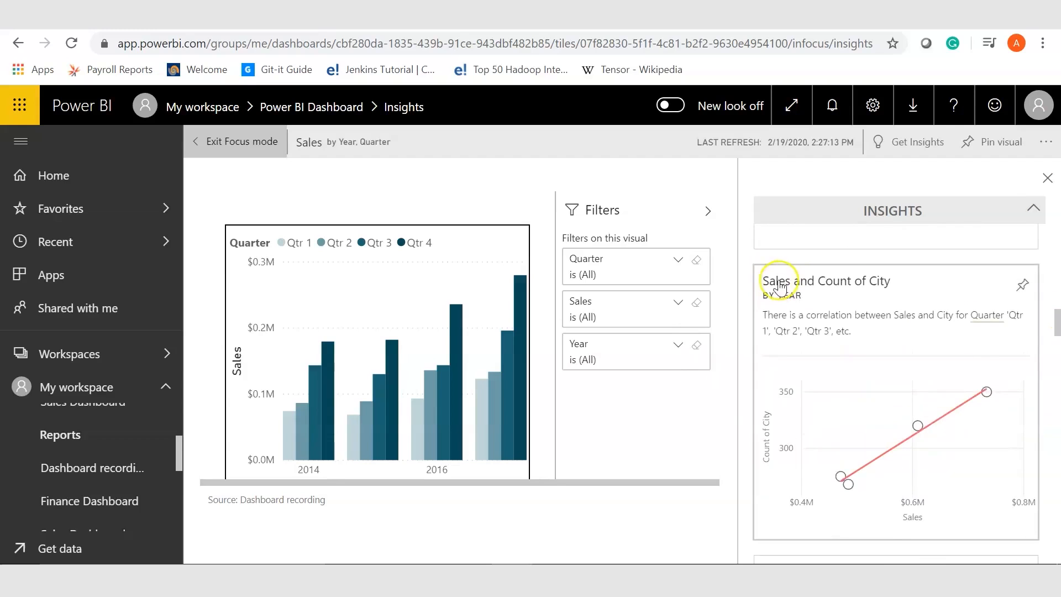
{"action": "left_click_drag", "start_coordinate": [1058, 325], "coordinate": [1058, 273]}
{"action": "left_click", "coordinate": [202, 142]}
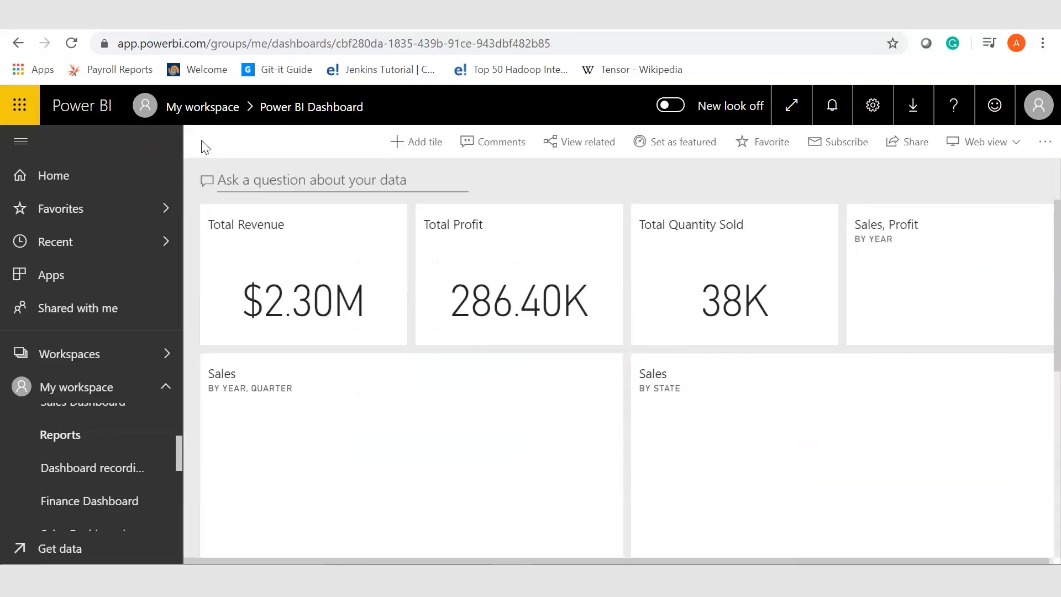